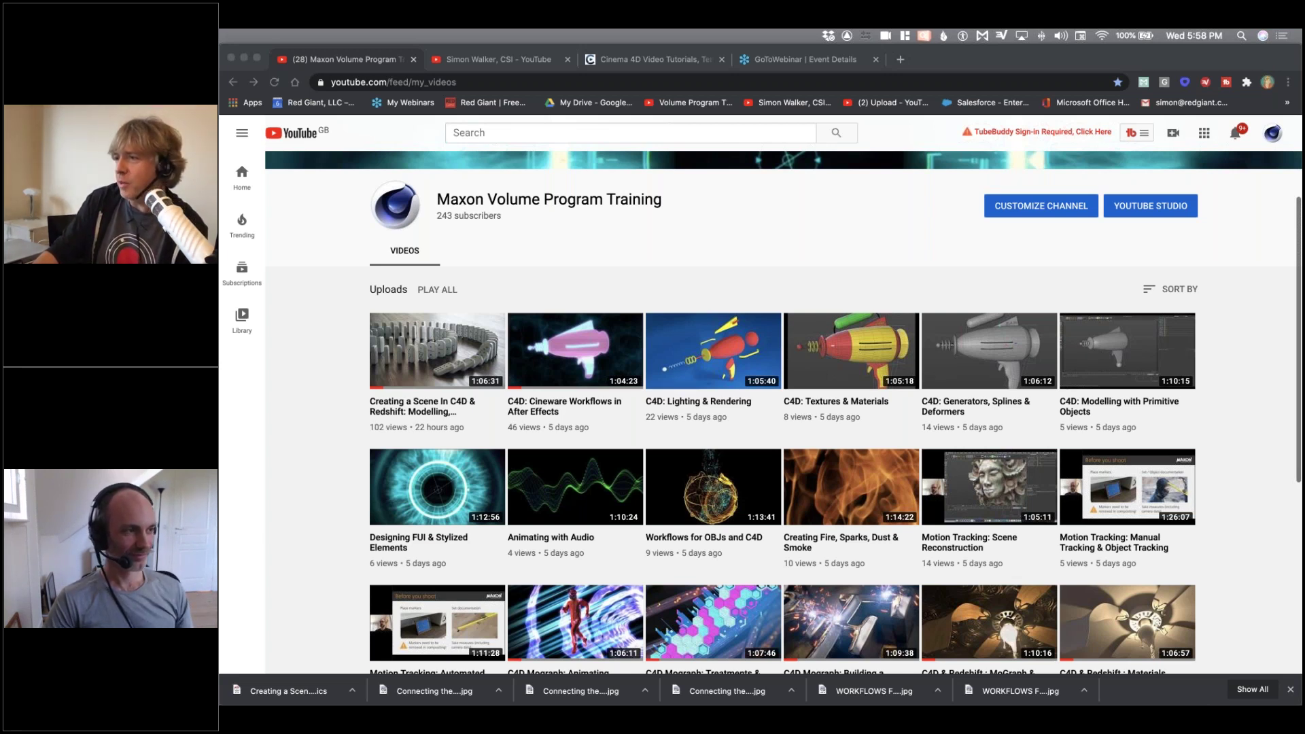
- Switch to Preview and review the Creating A Scene webinar PDF, including the session schedule and trainer section
key("super+Tab")
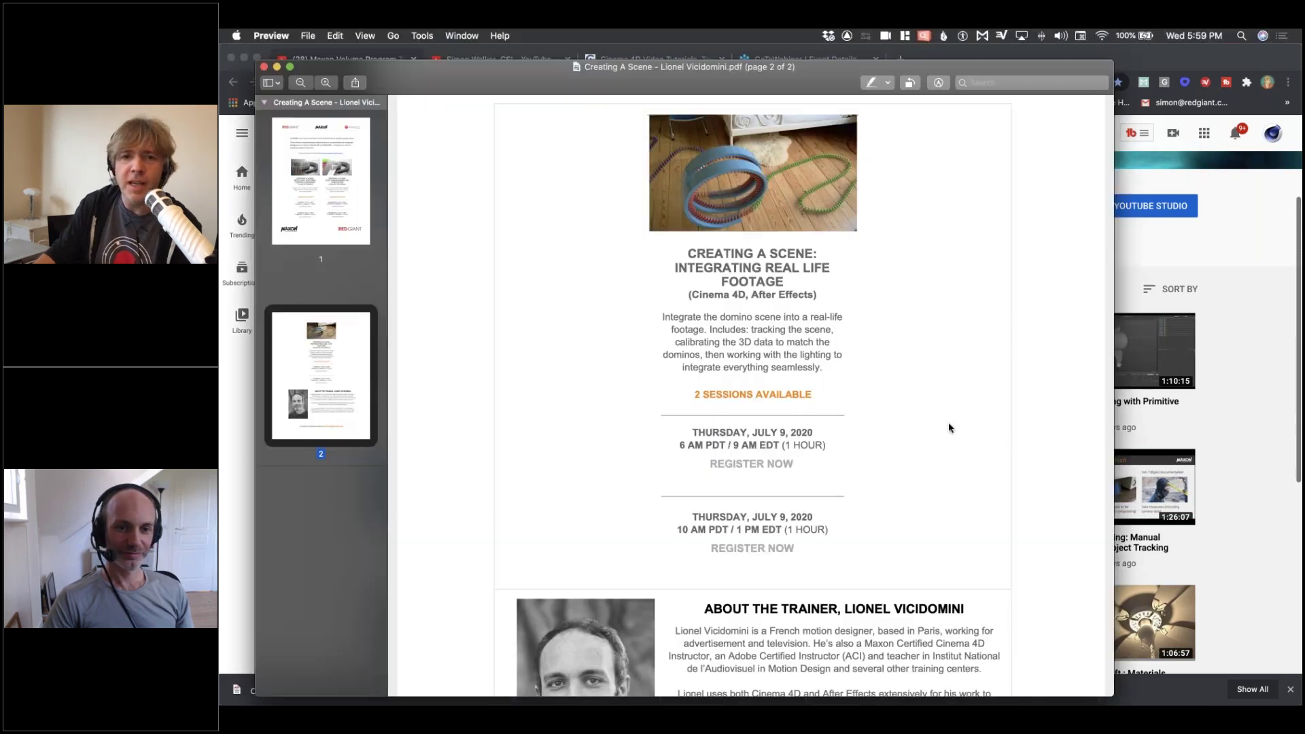
scroll(796, 357, "up", 6)
scroll(797, 357, "up", 12)
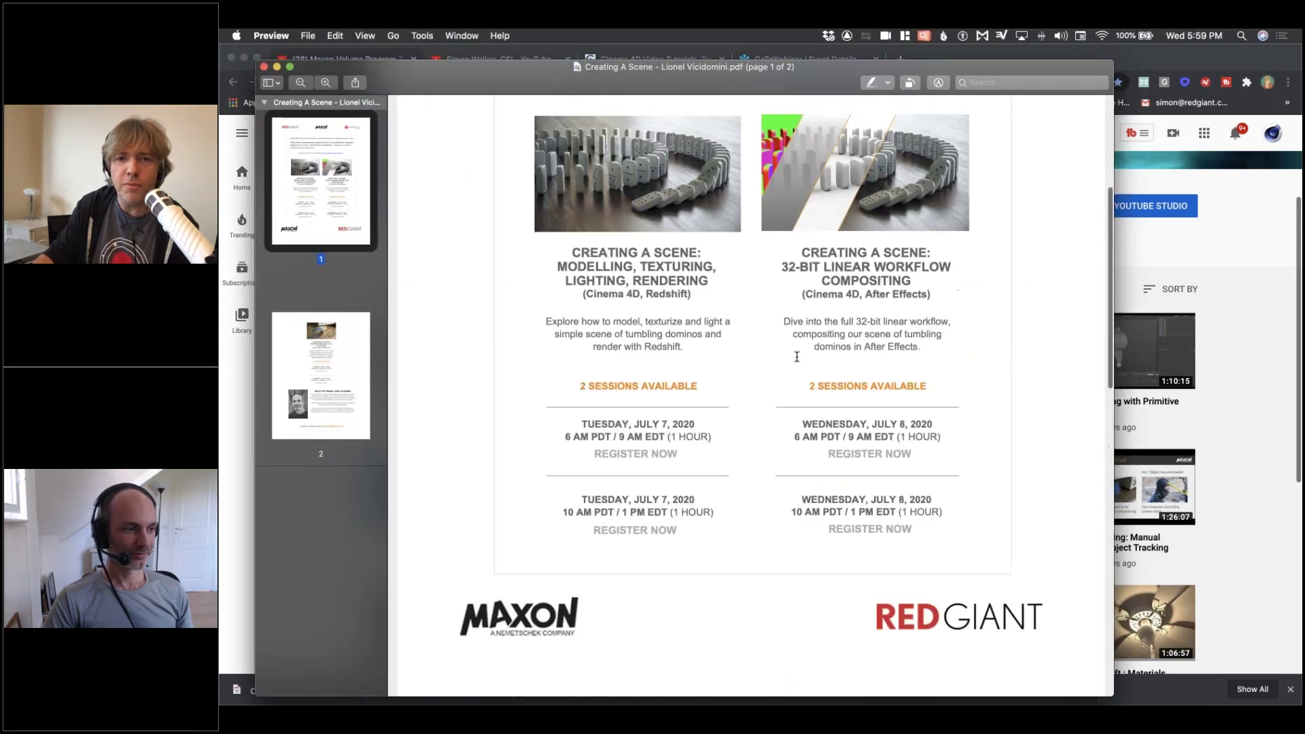
scroll(796, 357, "down", 1)
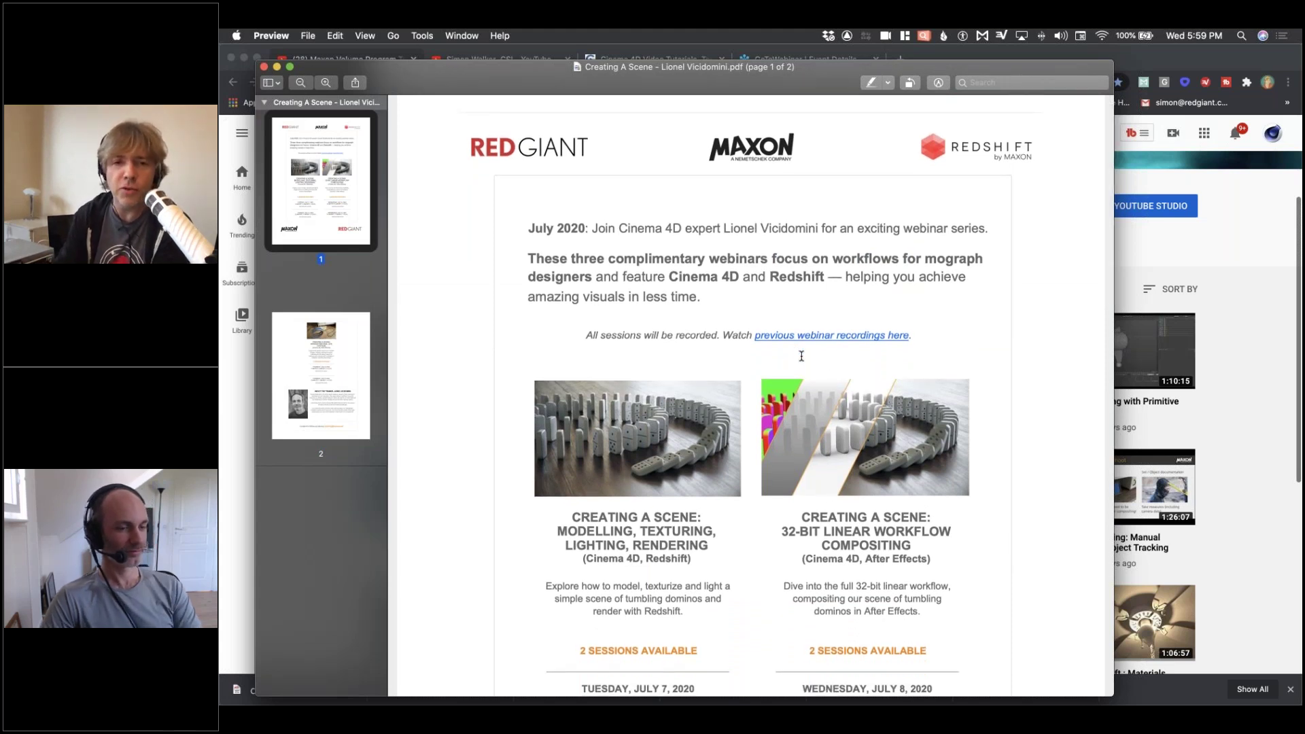
scroll(846, 363, "down", 6)
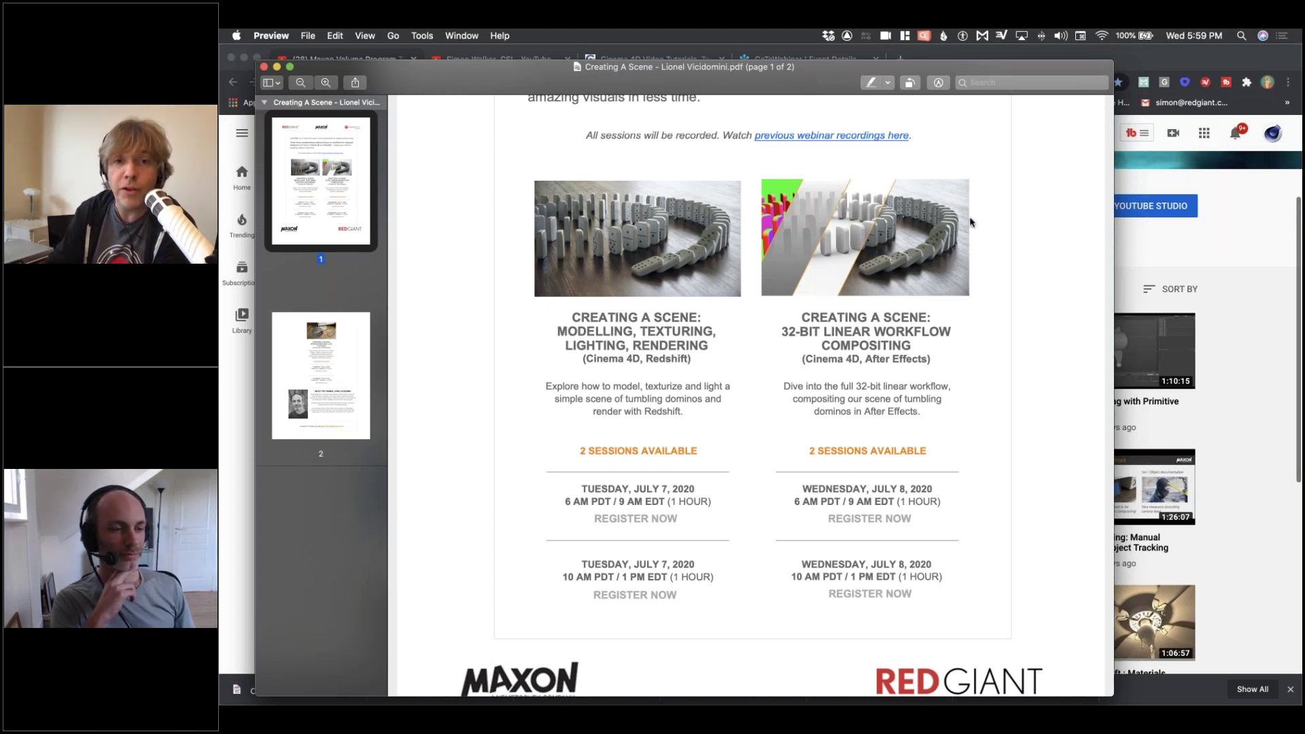
scroll(970, 219, "down", 10)
scroll(970, 221, "down", 8)
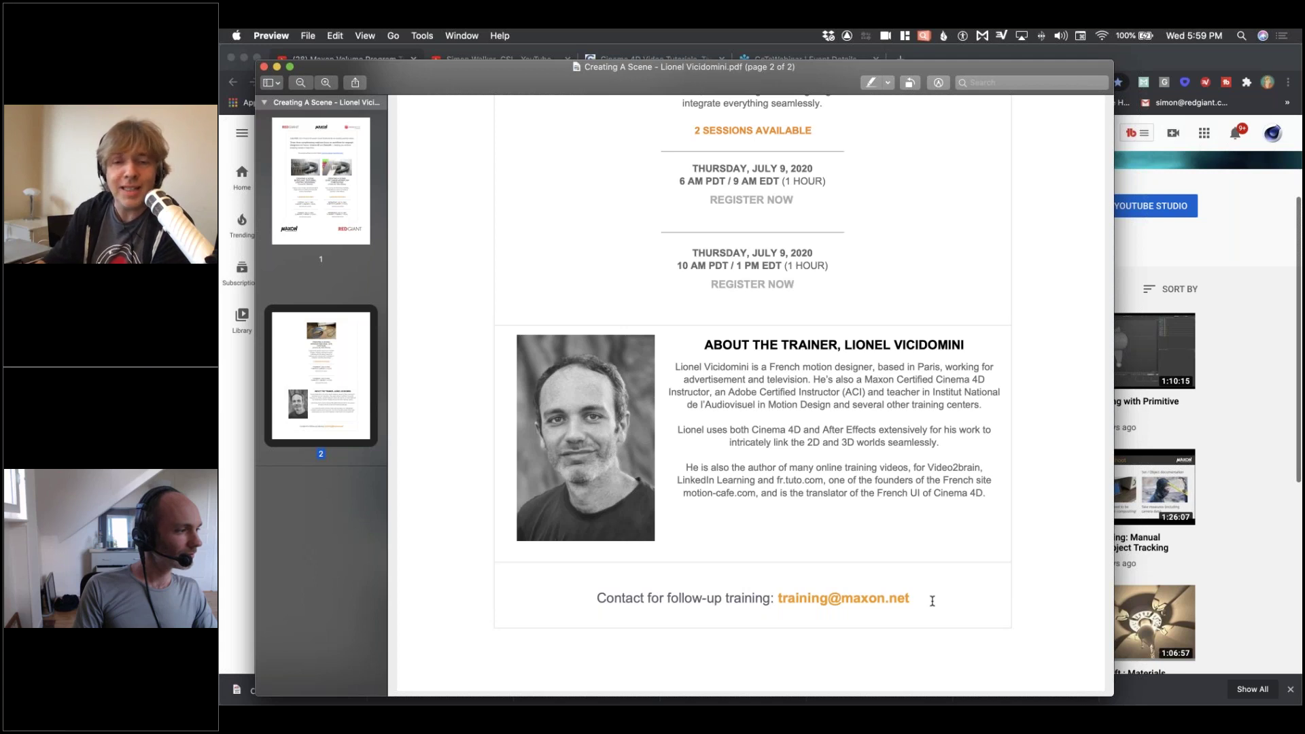
scroll(933, 582, "up", 10)
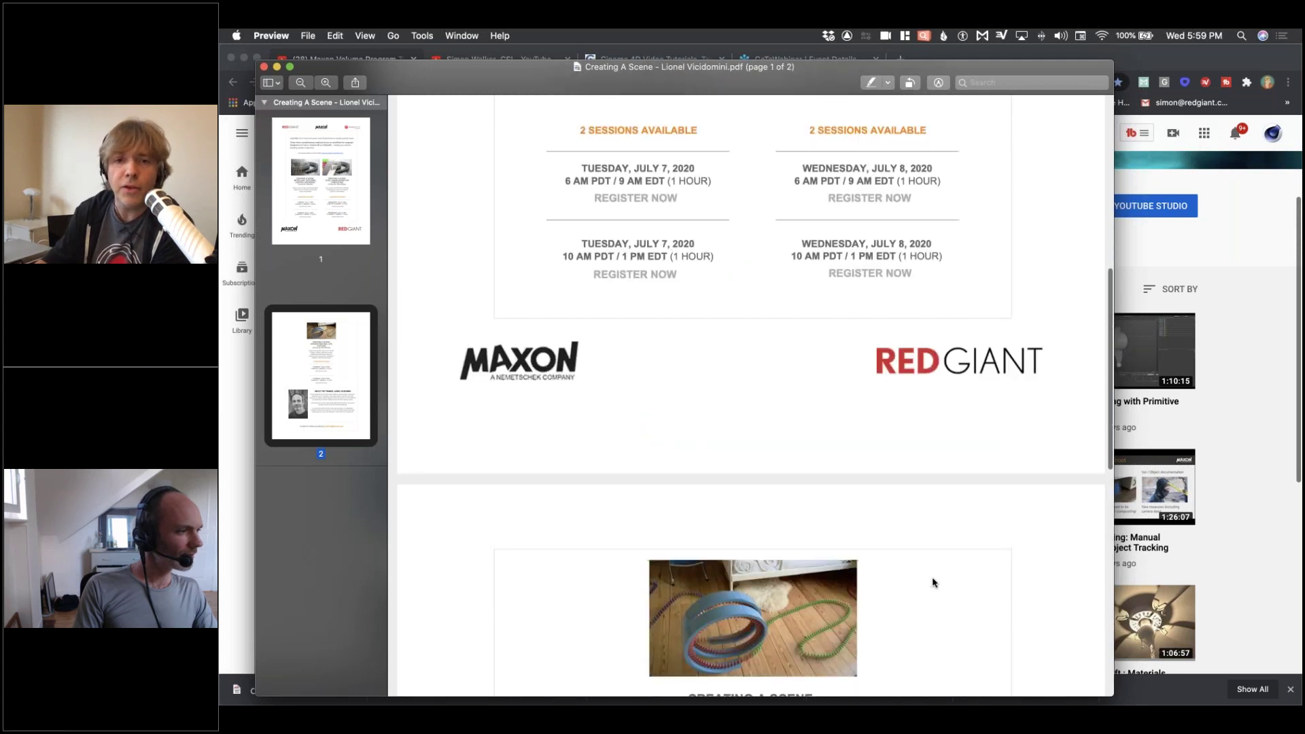
scroll(933, 582, "up", 8)
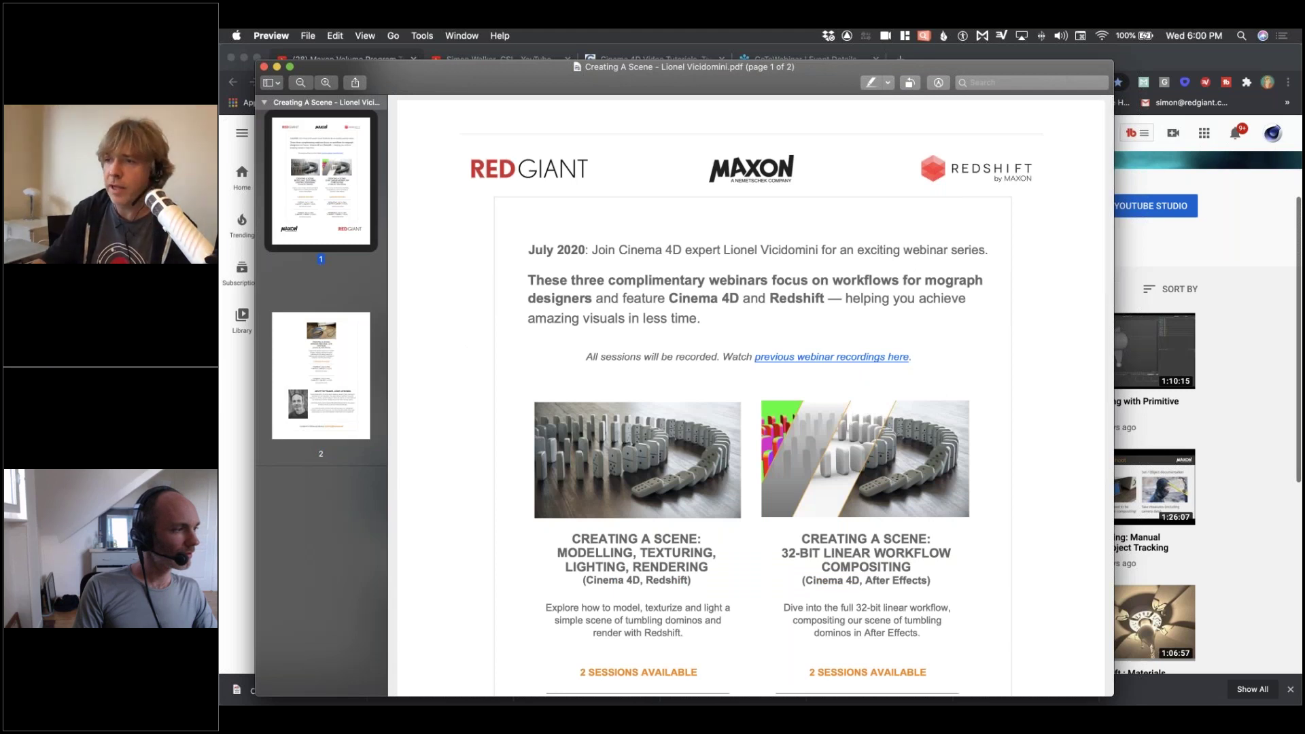
- Switch back to Chrome and browse the uploaded training videos on the Maxon Volume Program Training channel
key("super+Tab")
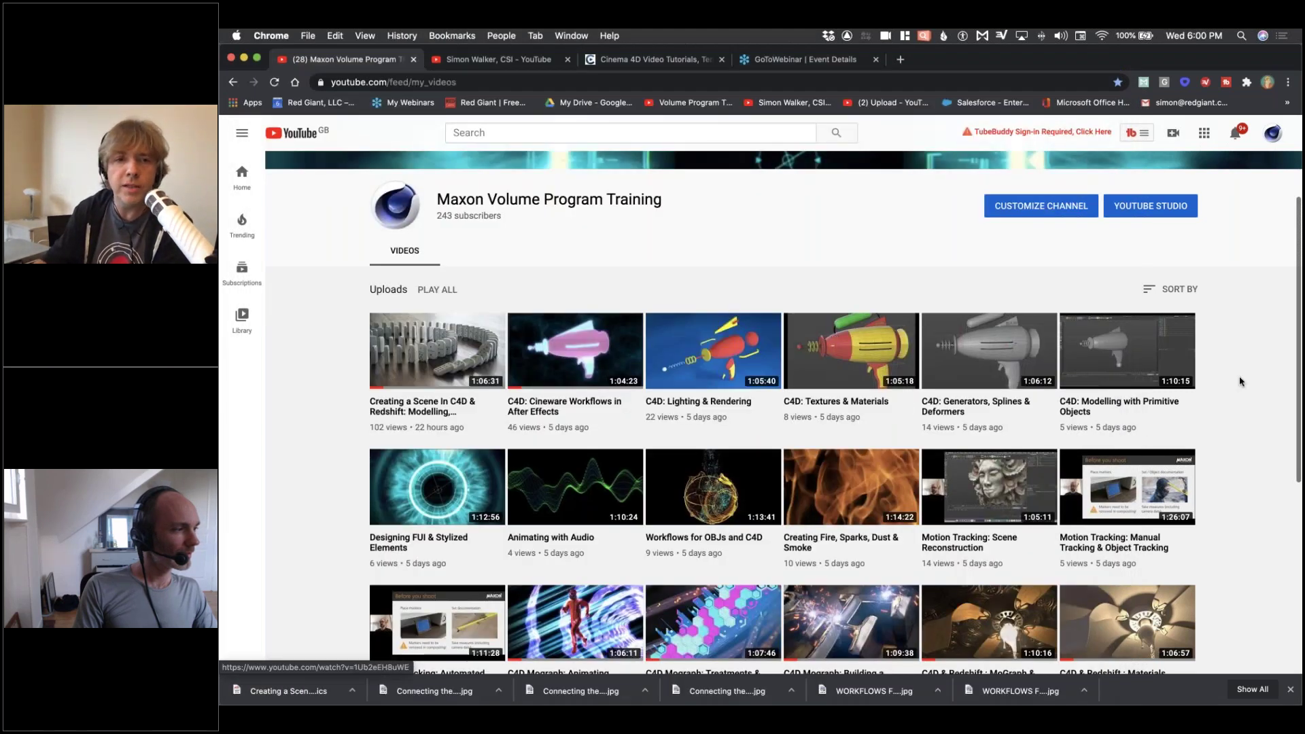
scroll(676, 235, "down", 3)
scroll(676, 235, "up", 2)
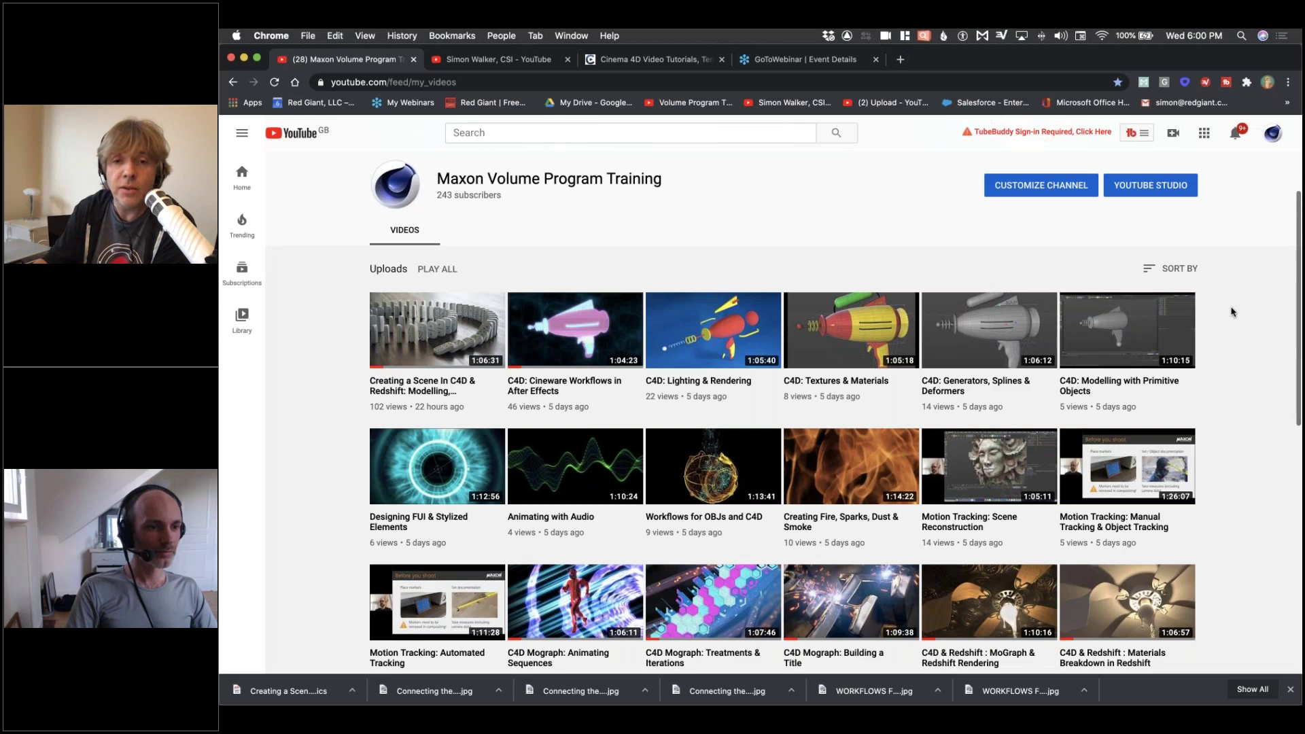
scroll(1234, 312, "down", 5)
scroll(1234, 312, "down", 5)
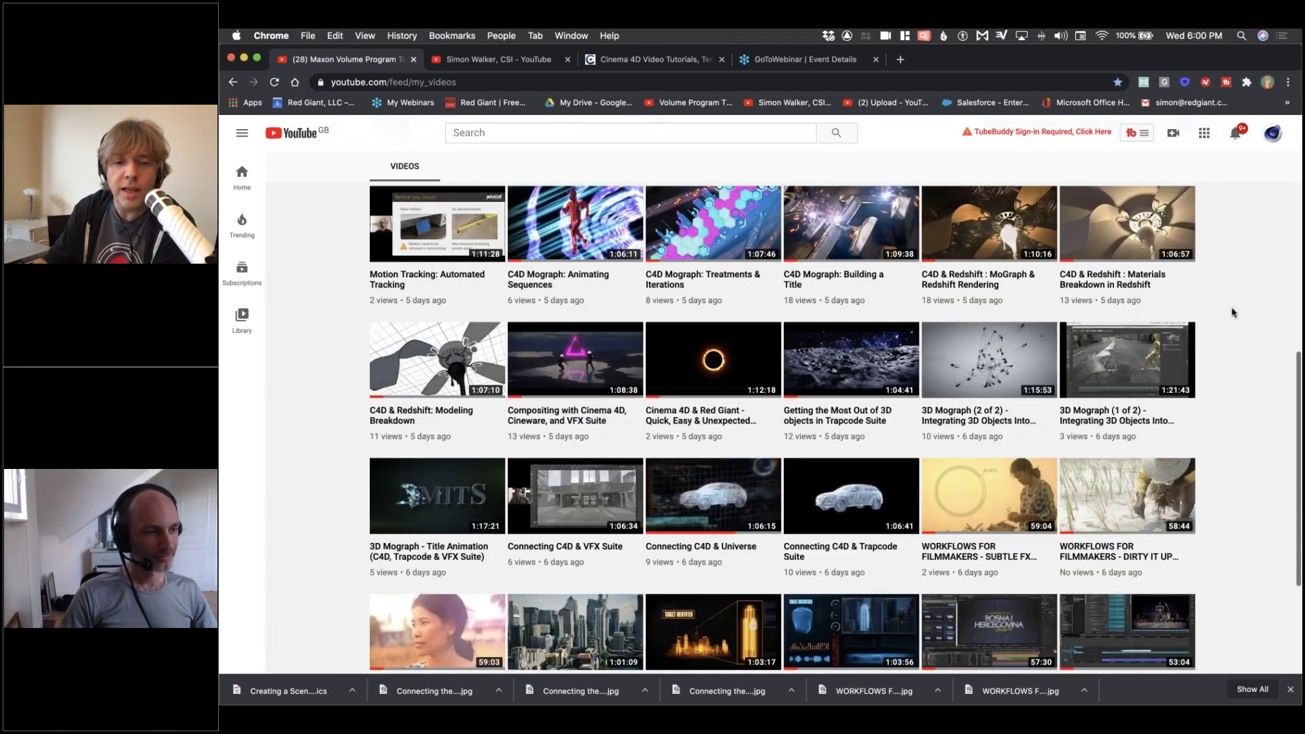
scroll(1234, 312, "down", 2)
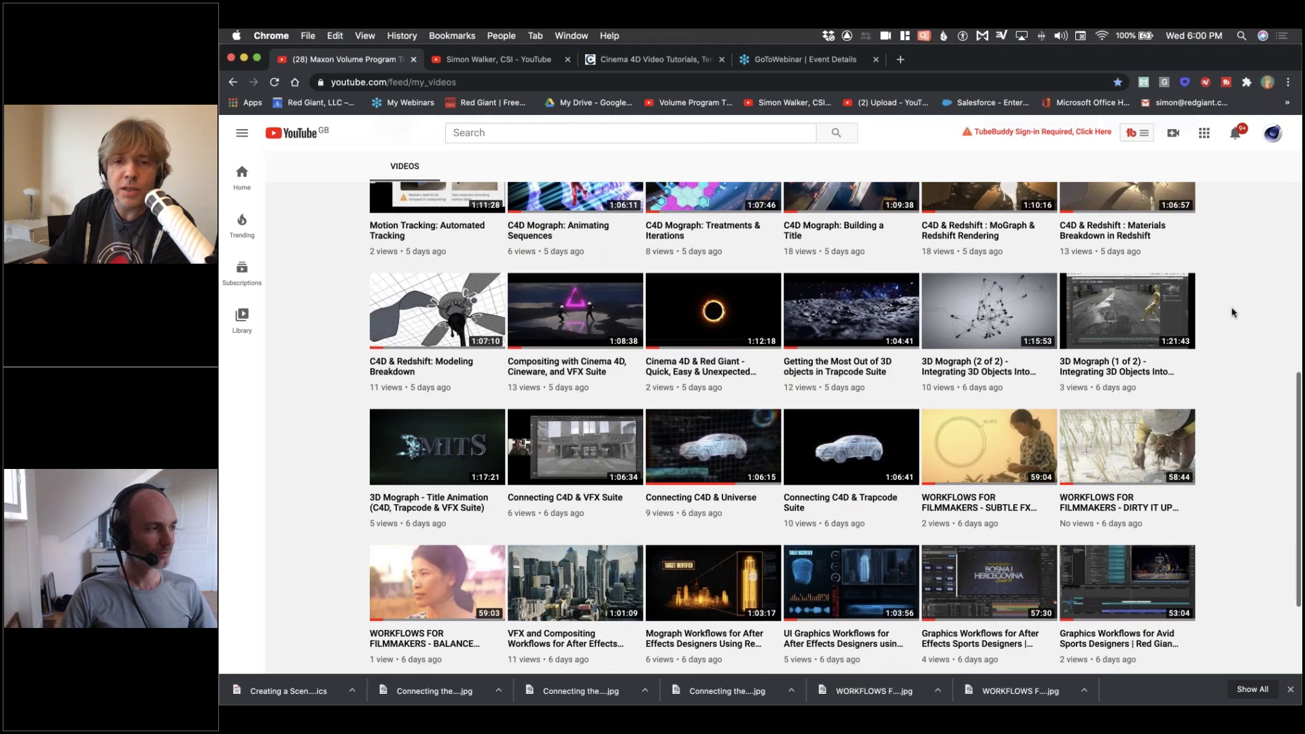
scroll(1233, 312, "up", 6)
scroll(1234, 312, "up", 3)
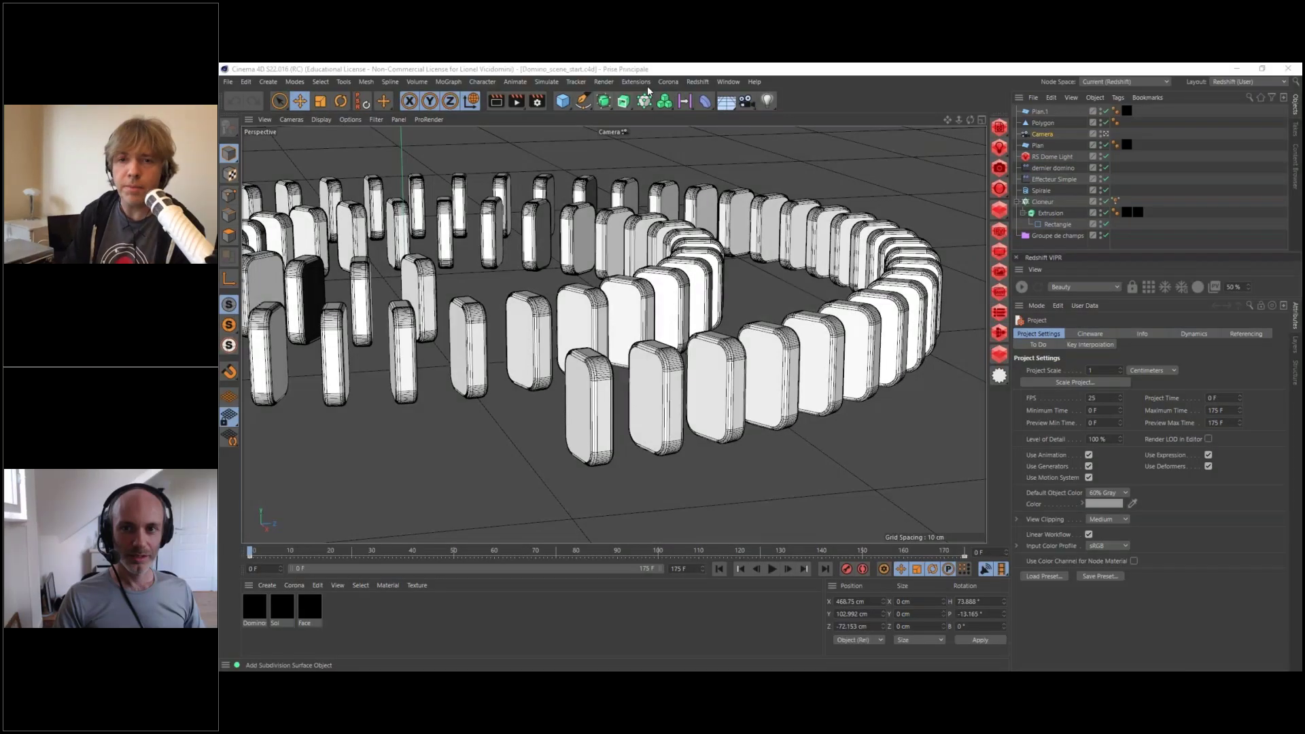
- Bring the rendered domino video over the Cinema 4D scene and play it full screen from the start
left_click(885, 67)
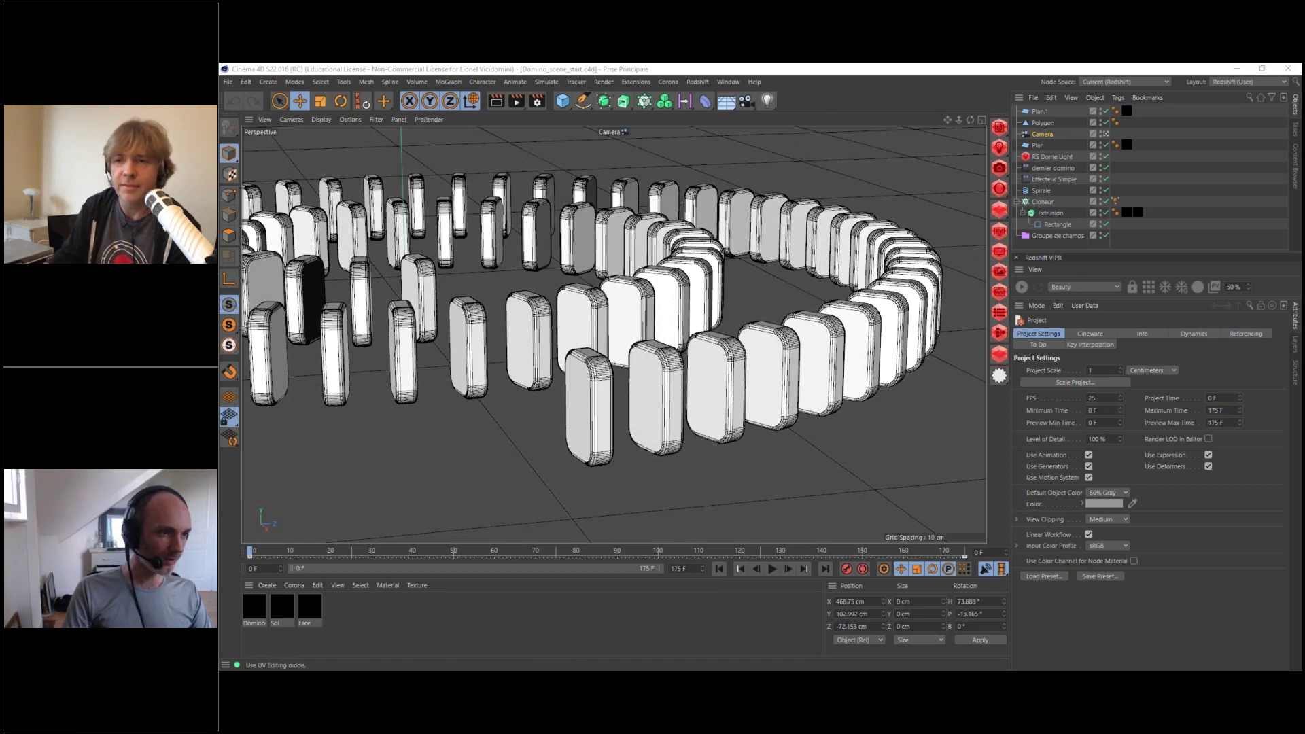
left_click_drag(220, 153, 770, 105)
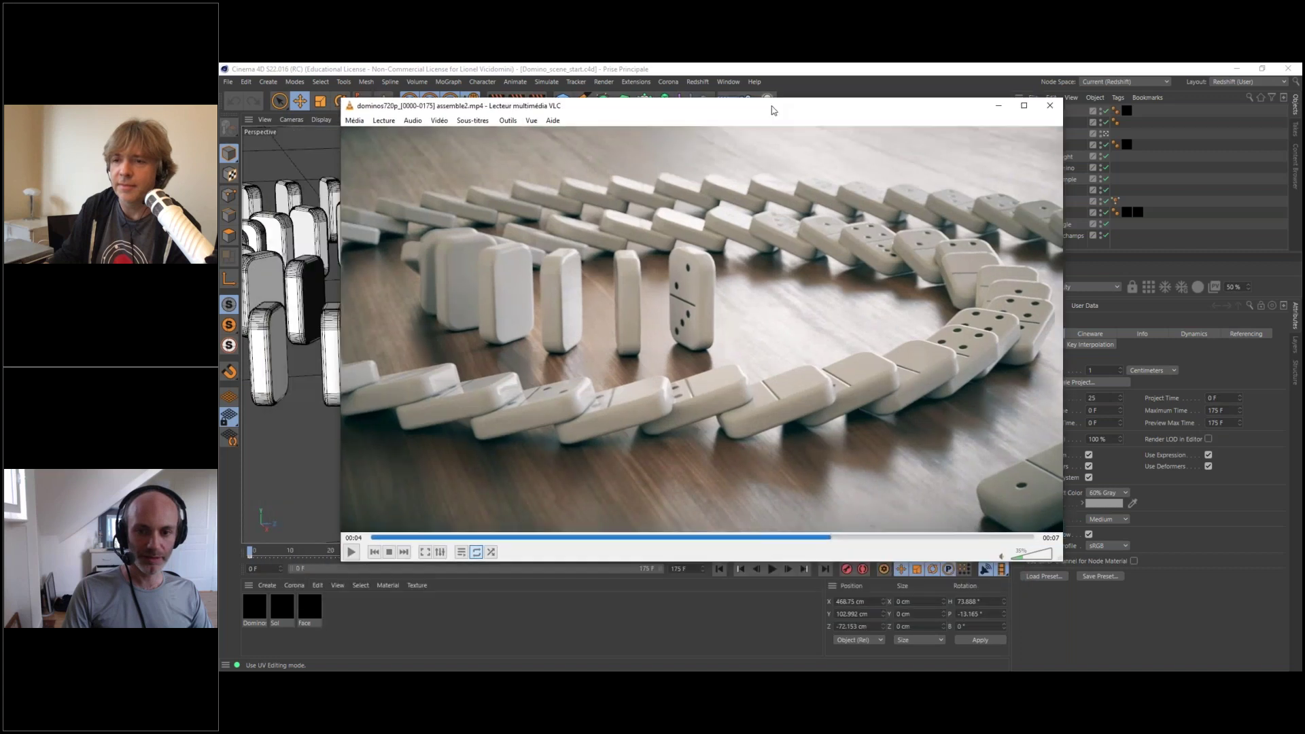
left_click_drag(390, 537, 370, 537)
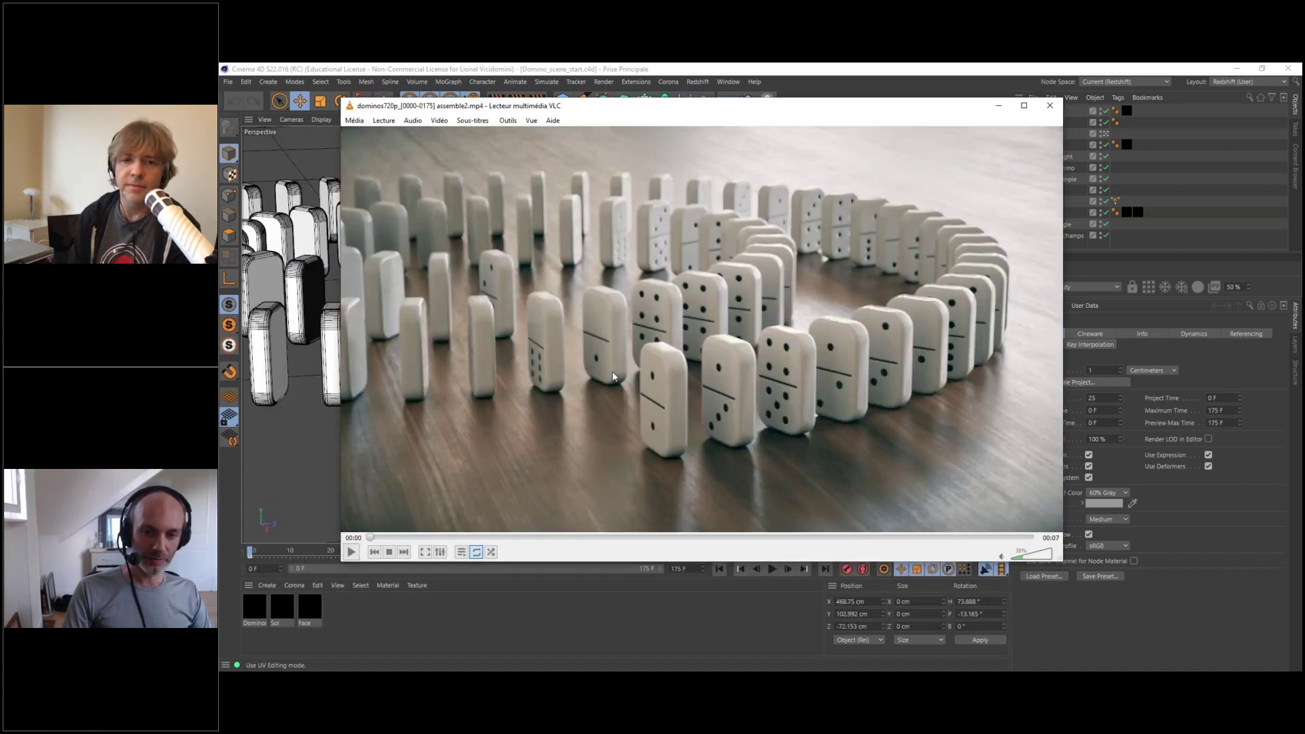
left_click(424, 552)
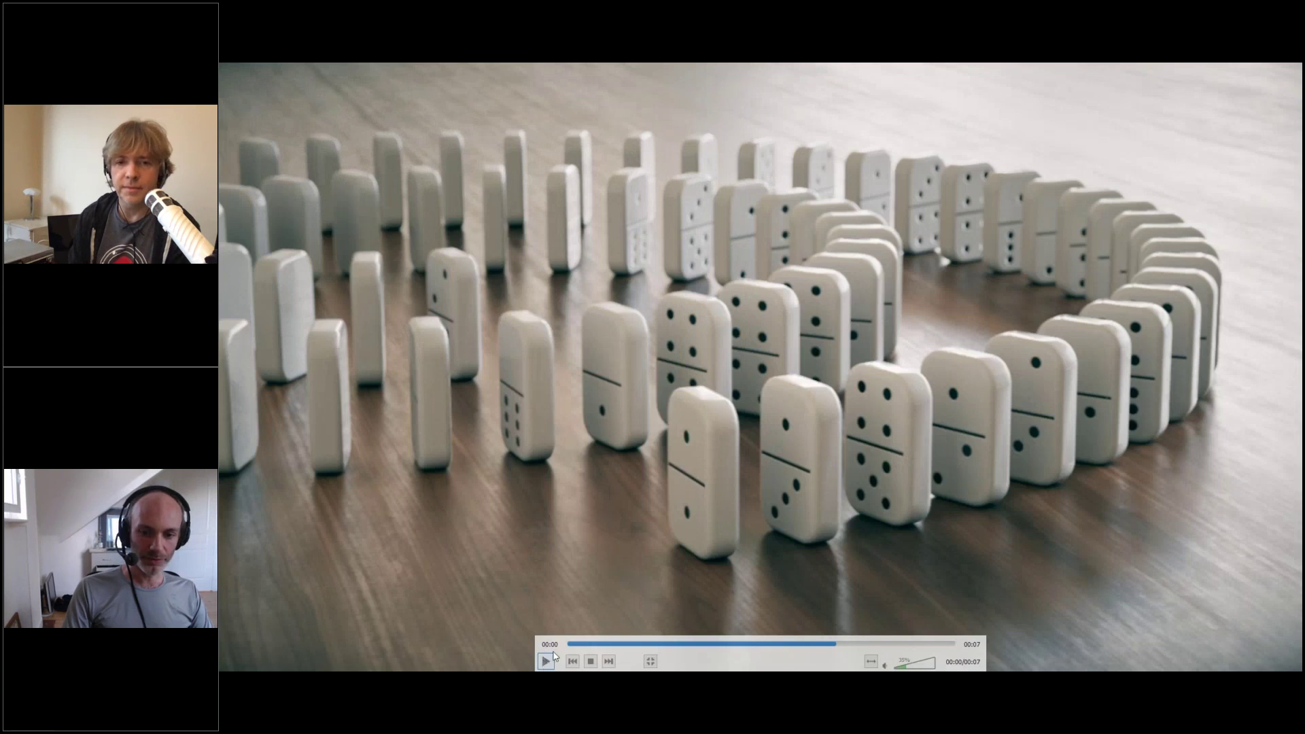
left_click(546, 661)
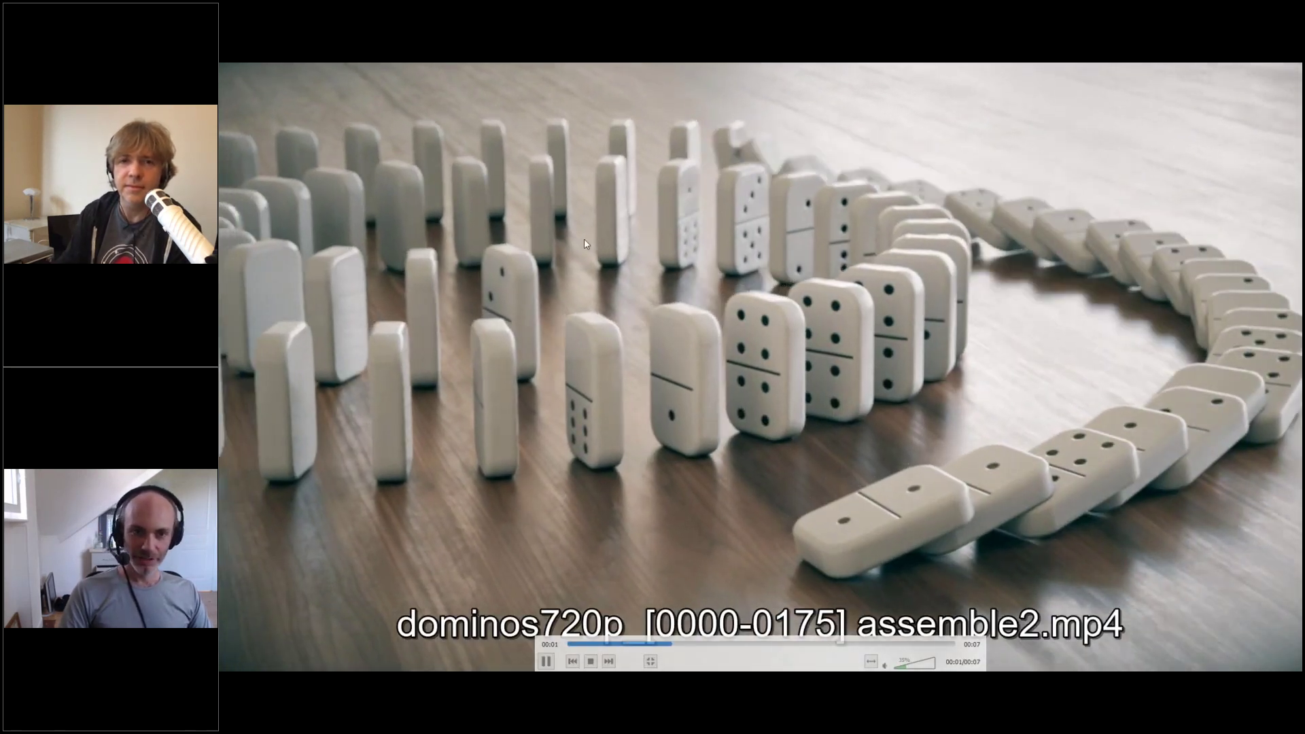
- Leave full-screen playback of the domino video, pause it and close the player
double_click(583, 238)
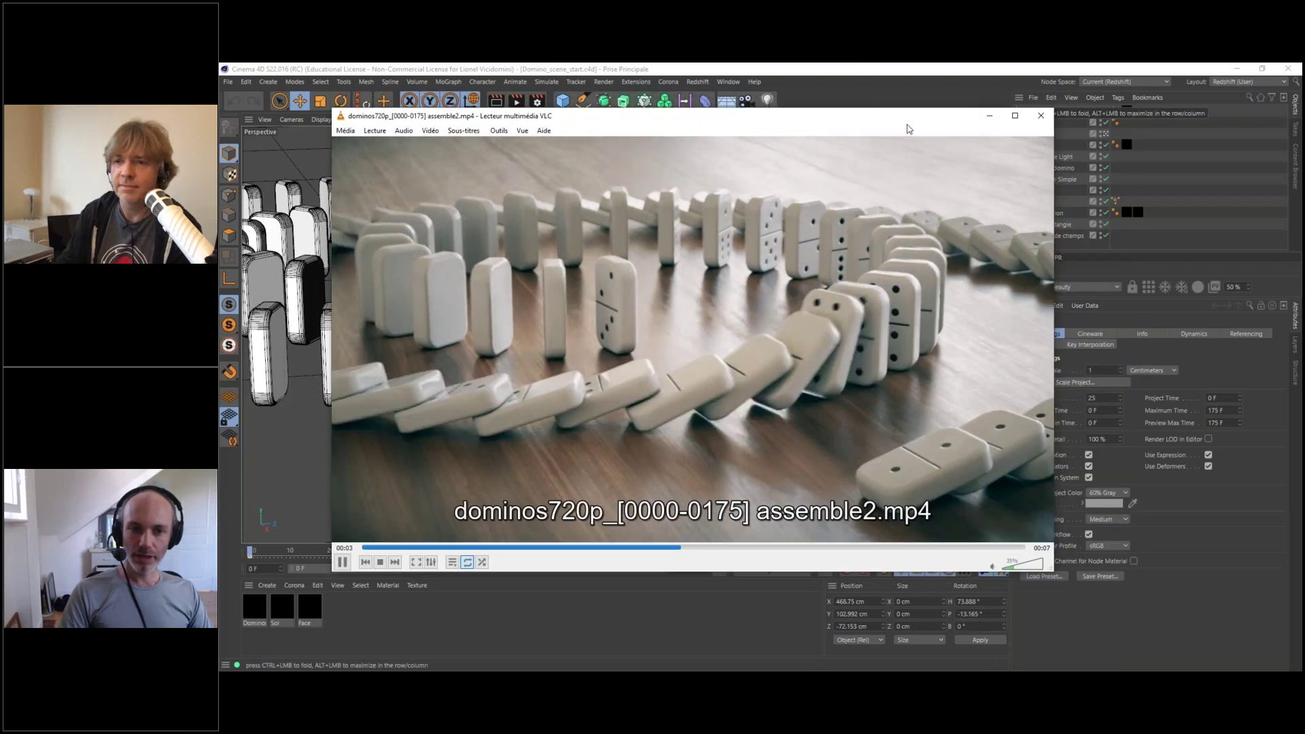
key("space")
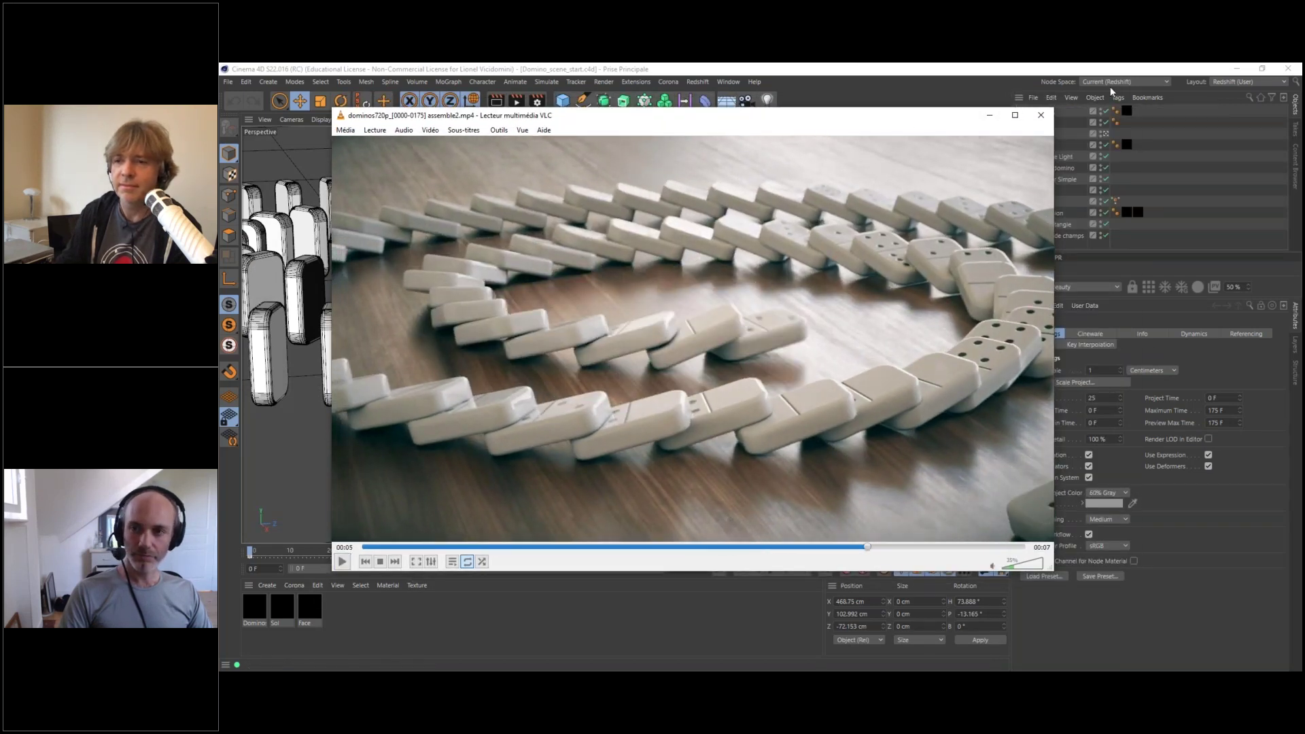
left_click(1041, 116)
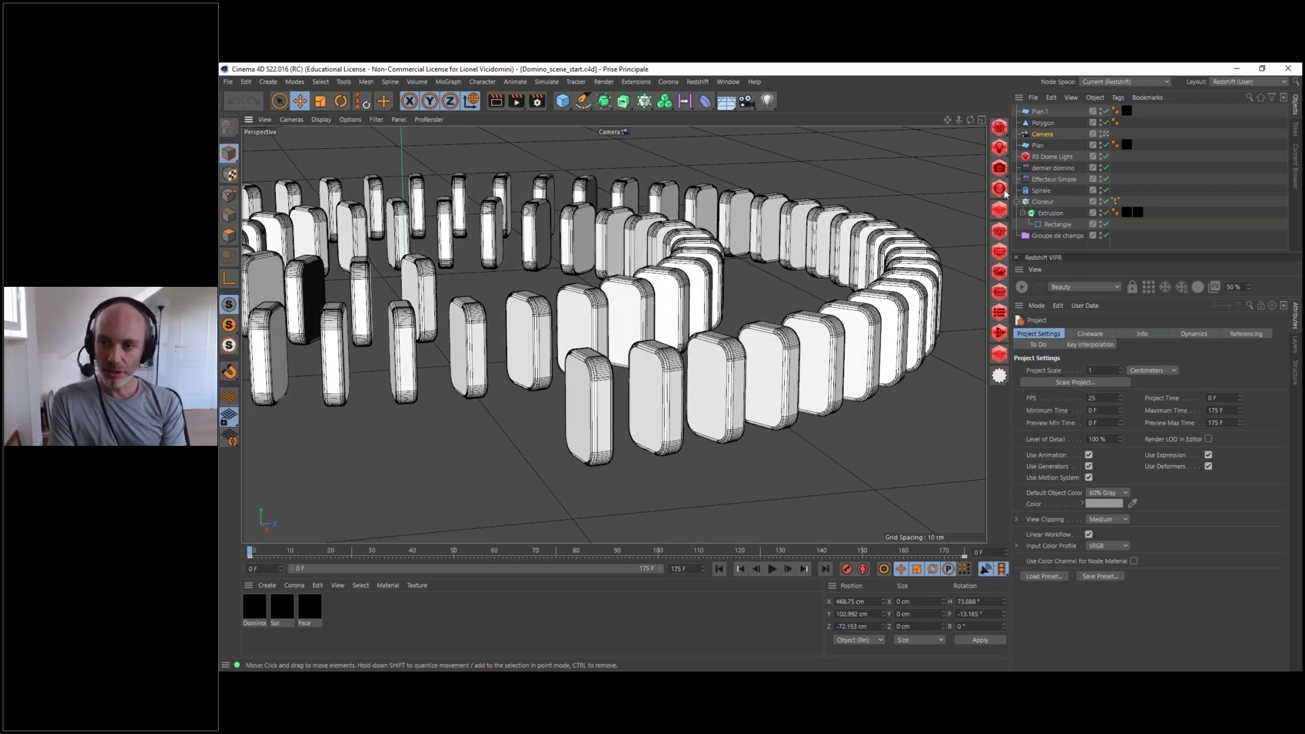
- Inspect the RS Dome Light settings and preview the domino scene in the viewport with the Redshift interactive render
left_click(1043, 157)
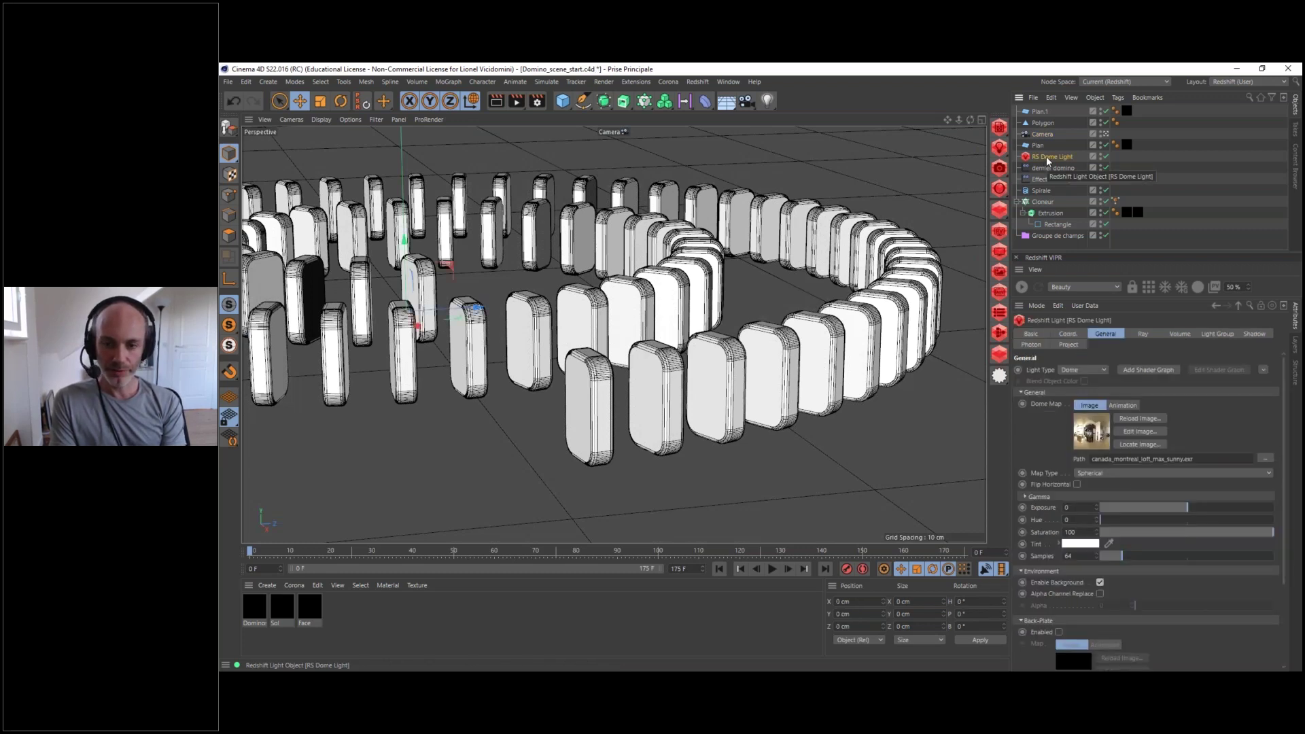
left_click(1023, 286)
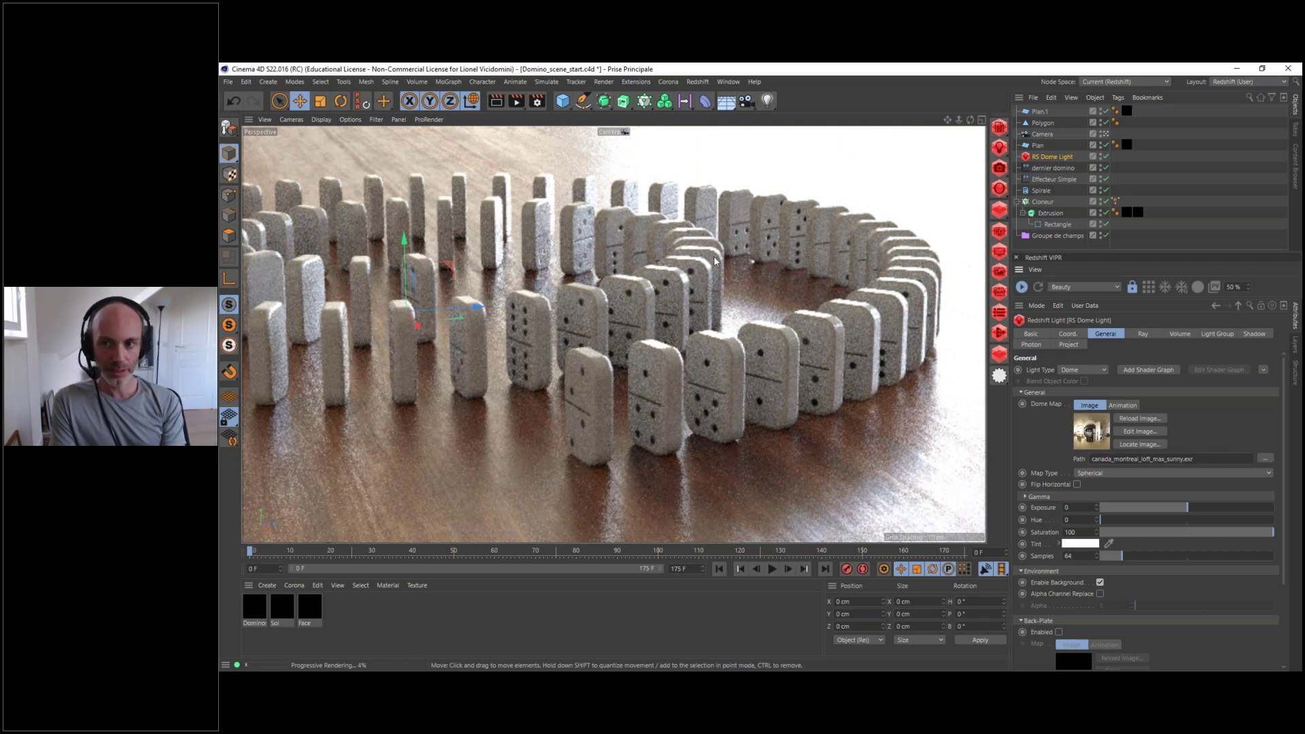
left_click(1166, 204)
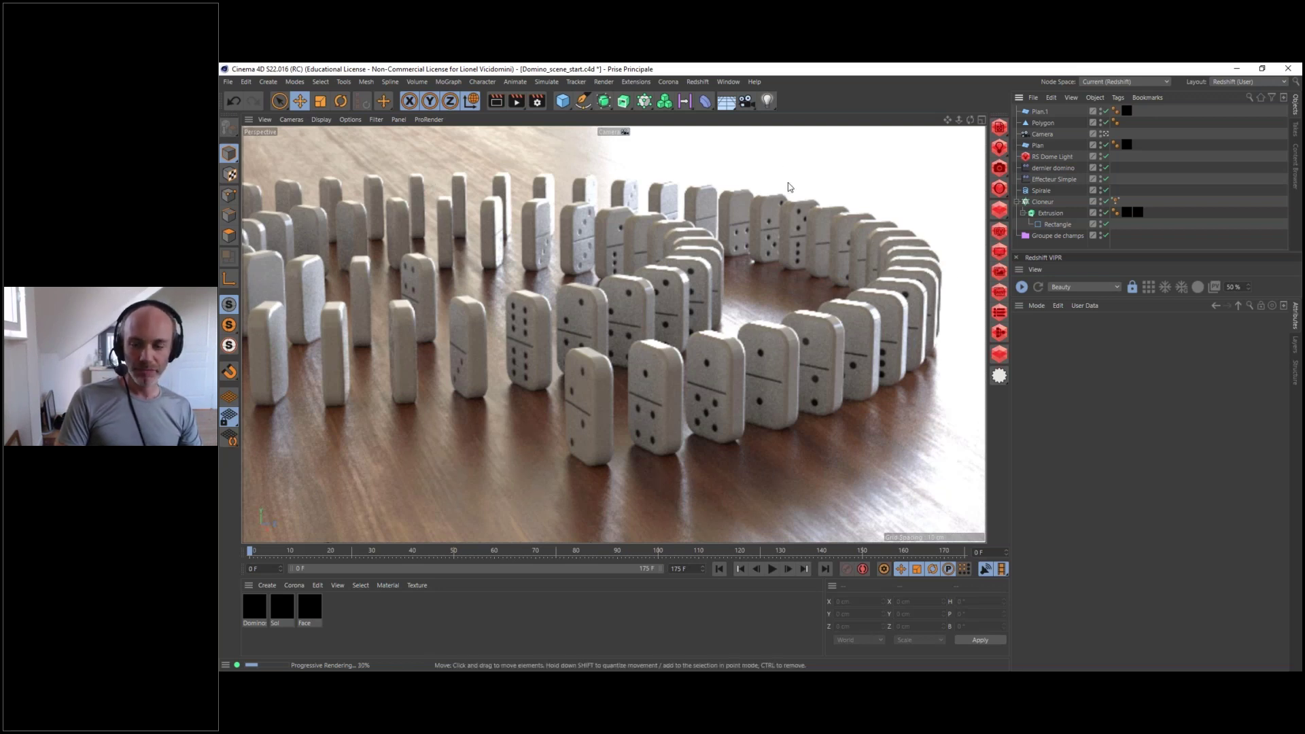
left_click(1021, 286)
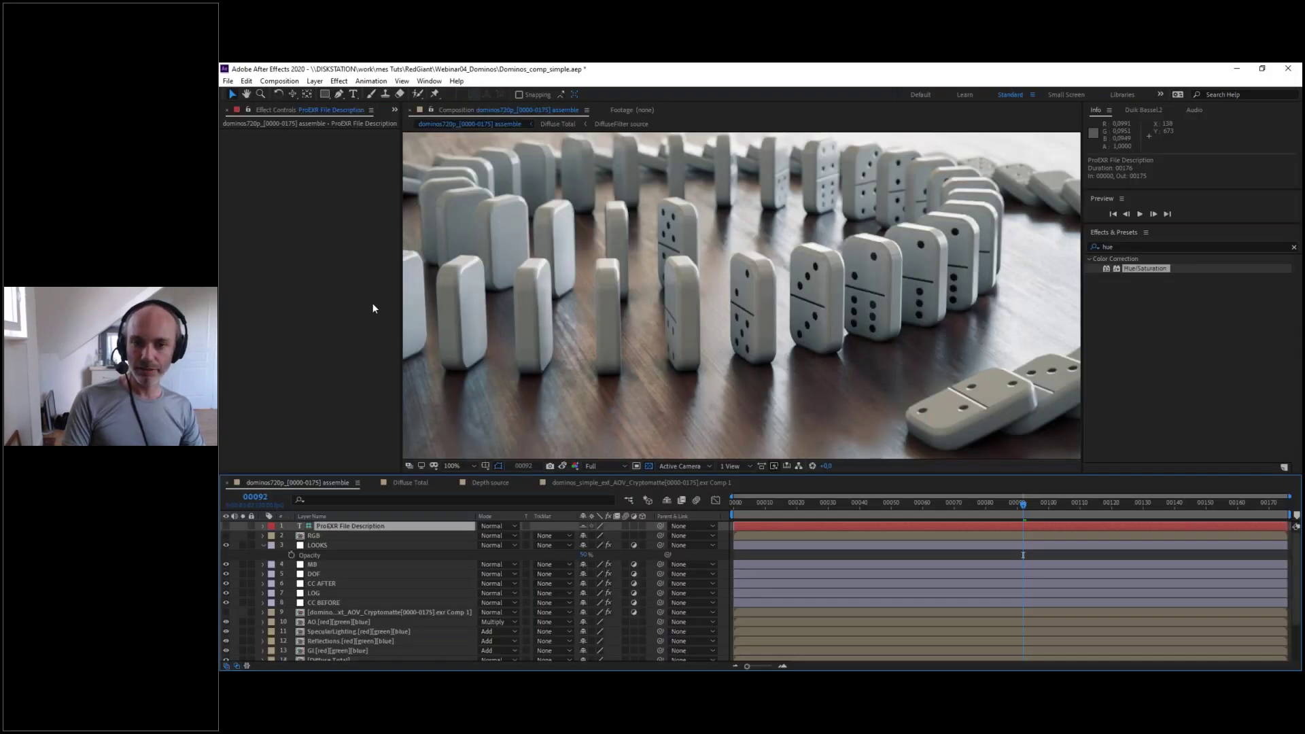
- In the After Effects composite, compare the image with the adjustment layers from CC BEFORE to LOOKS hidden and shown again
scroll(705, 337, "down", 2)
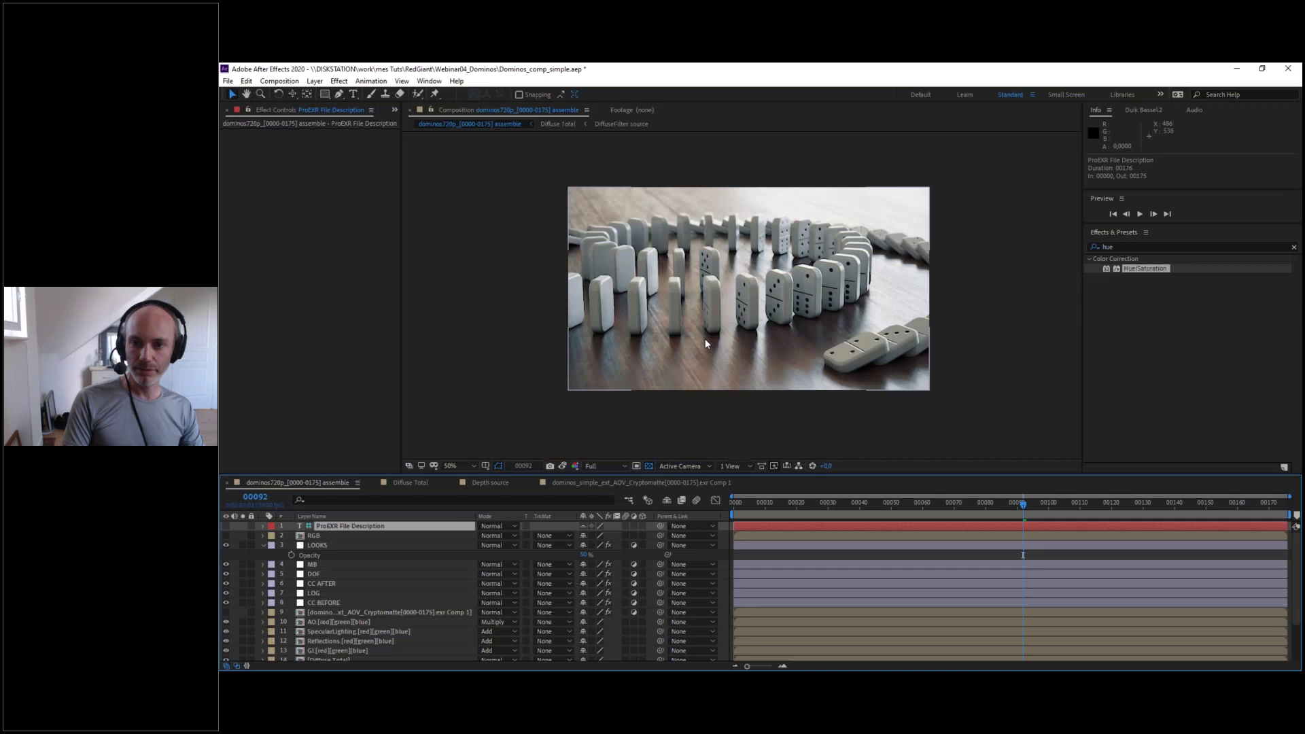
left_click(316, 545)
left_click_drag(226, 603, 226, 545)
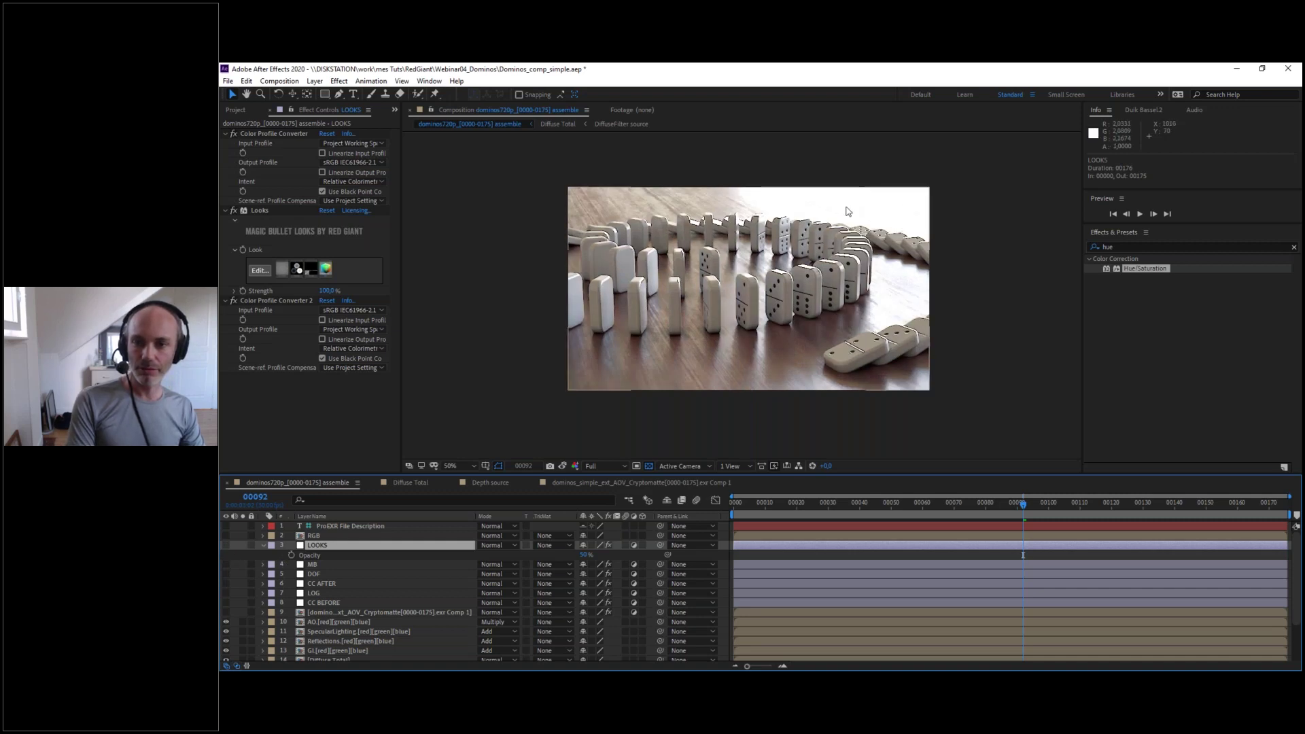
left_click_drag(226, 603, 226, 545)
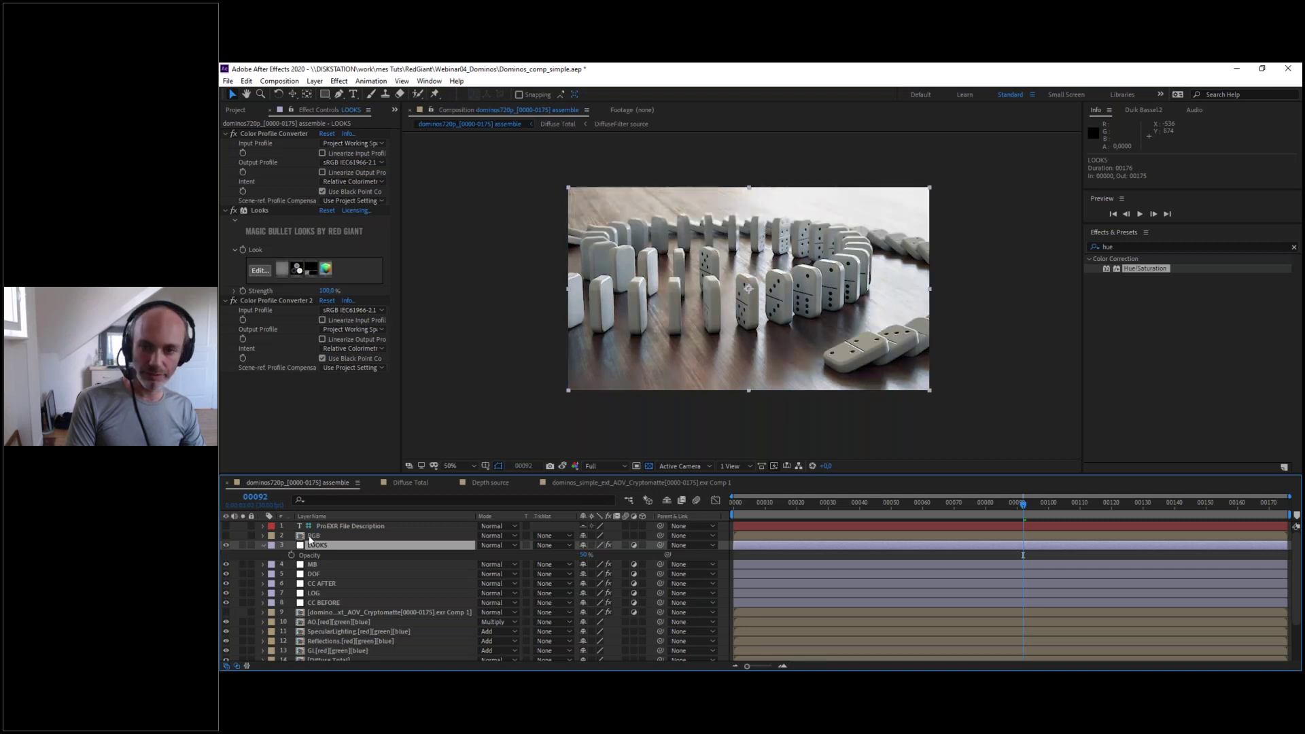
- Show the Cryptomatte layer with the Hue/Saturation tint and check the red dominoes at frames 34 and 13
left_click(327, 613)
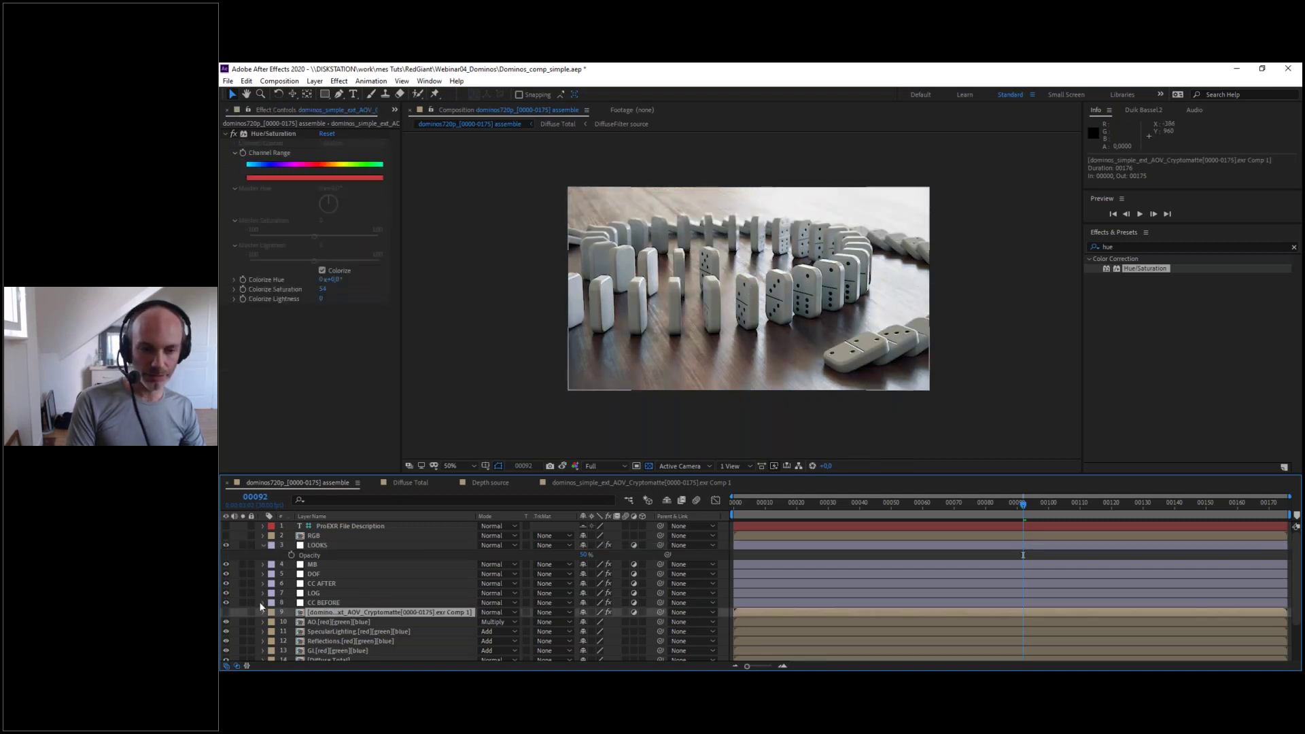
left_click(226, 613)
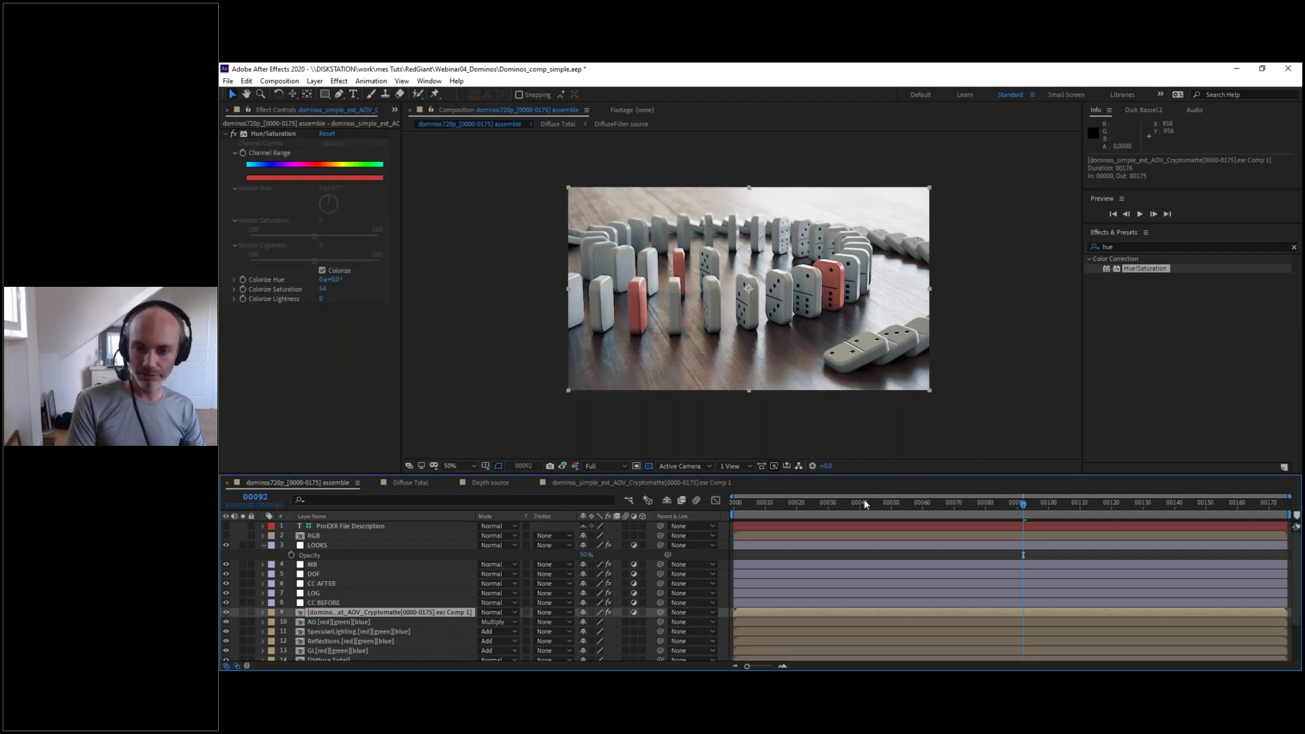
left_click(841, 507)
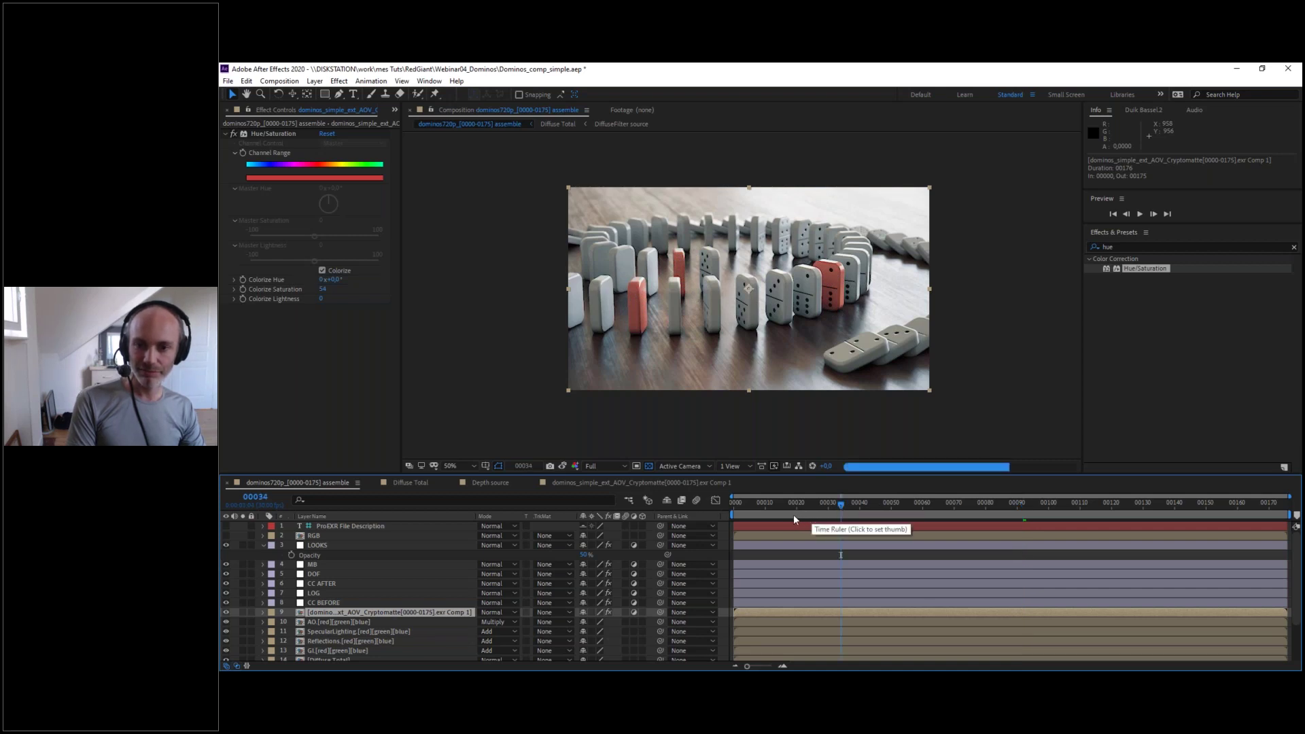
left_click(773, 515)
left_click_drag(773, 519, 775, 519)
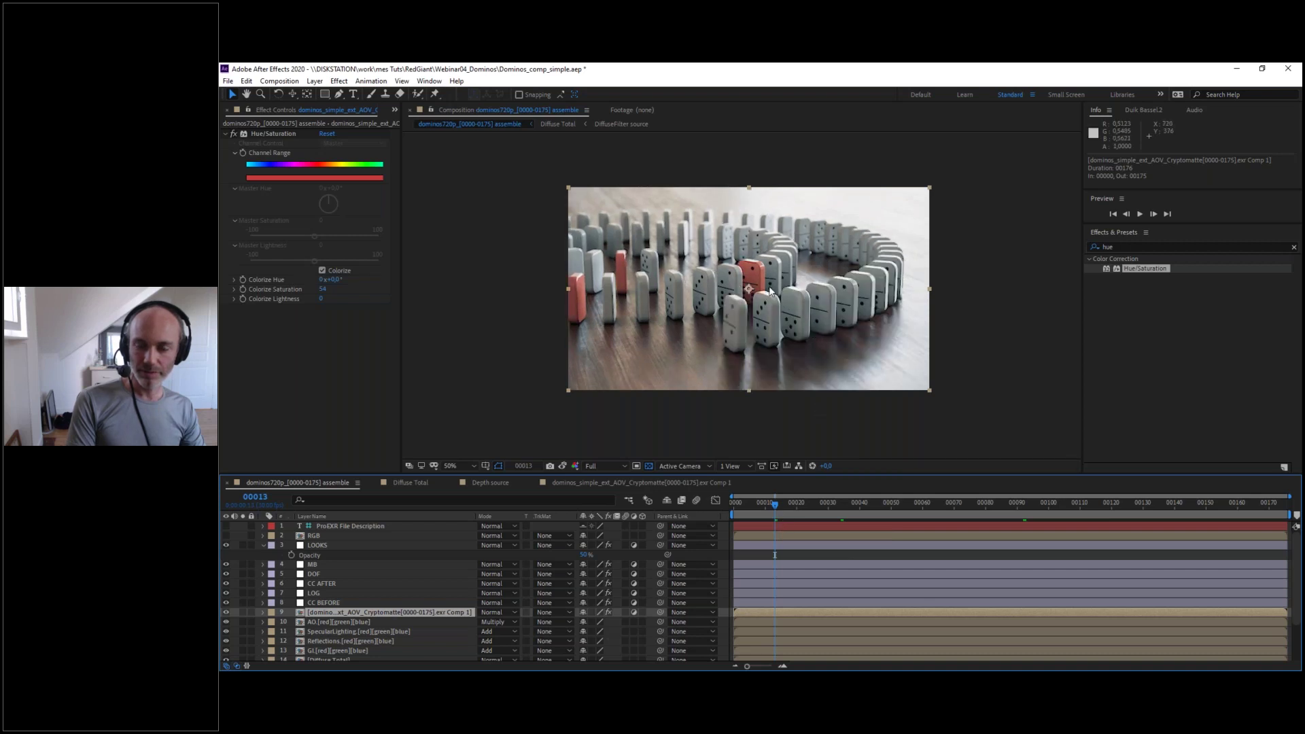
- At frame 0, set the DOF layer's focal point by picking the depth of a domino in the far row
left_click(314, 575)
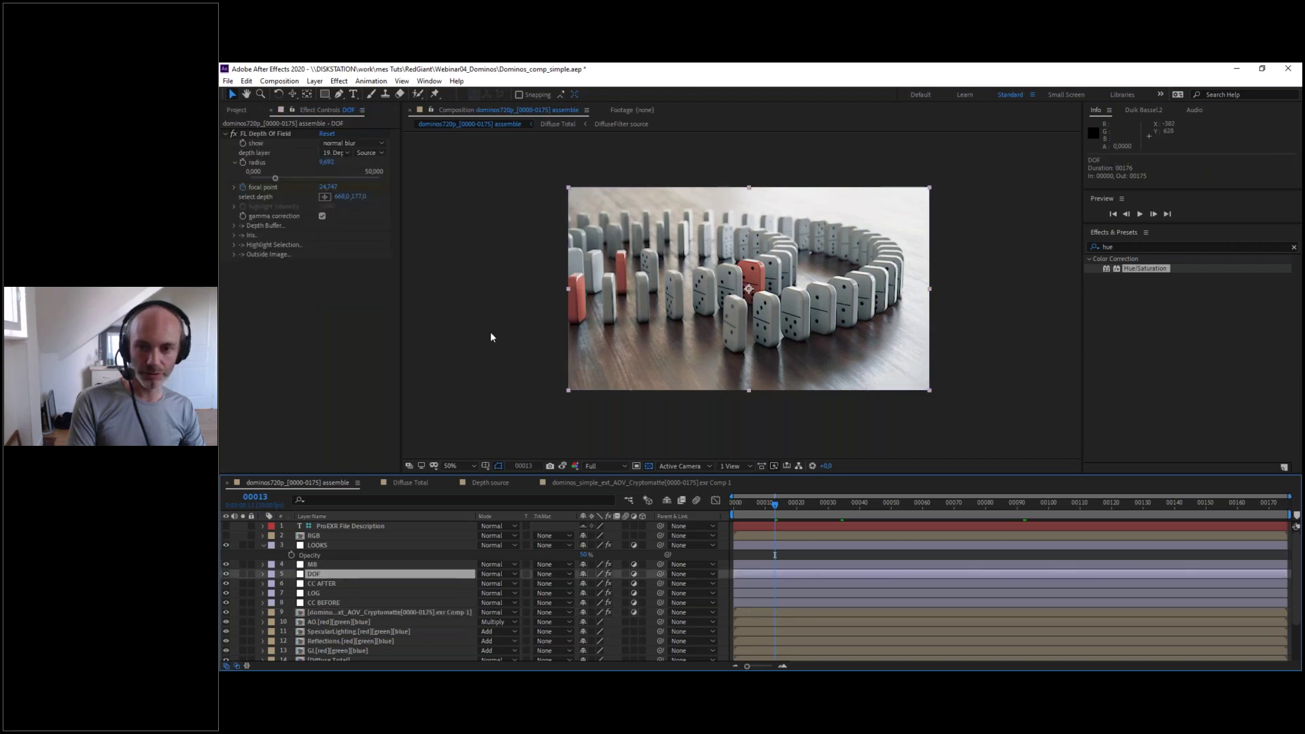
scroll(815, 320, "up", 1)
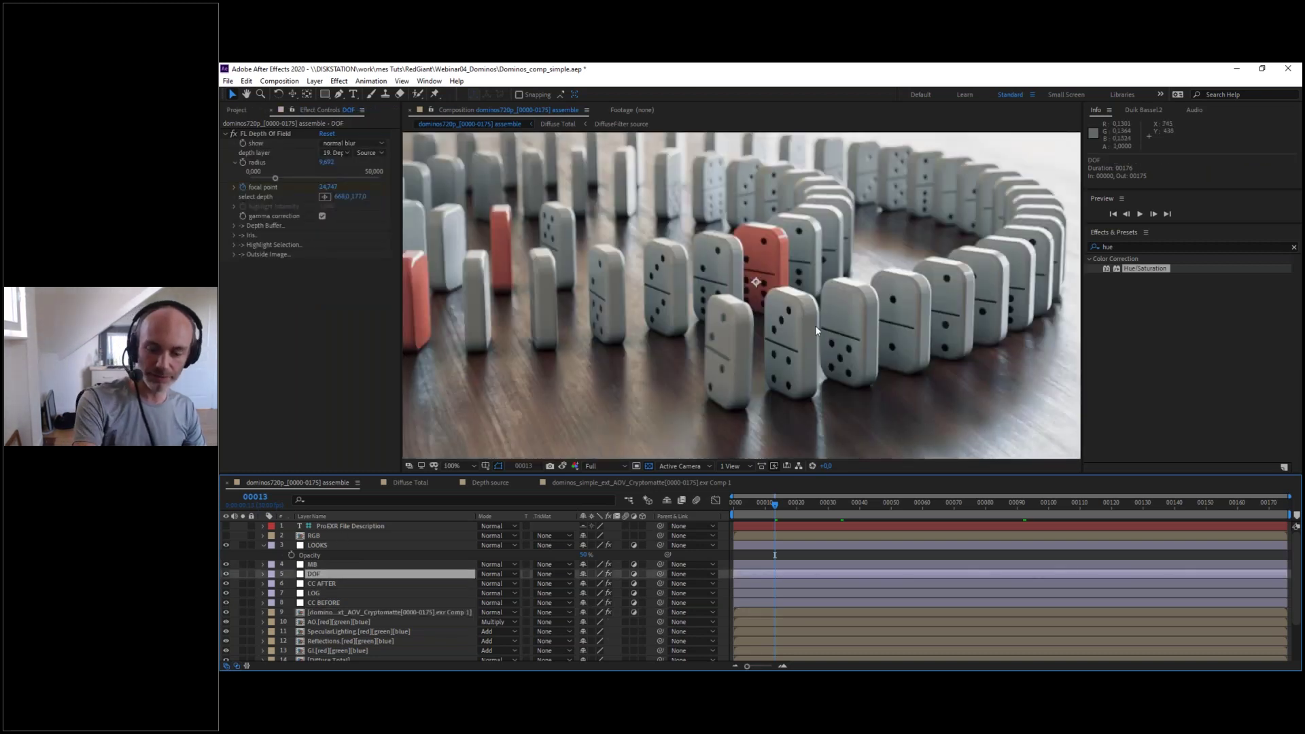
key("Home")
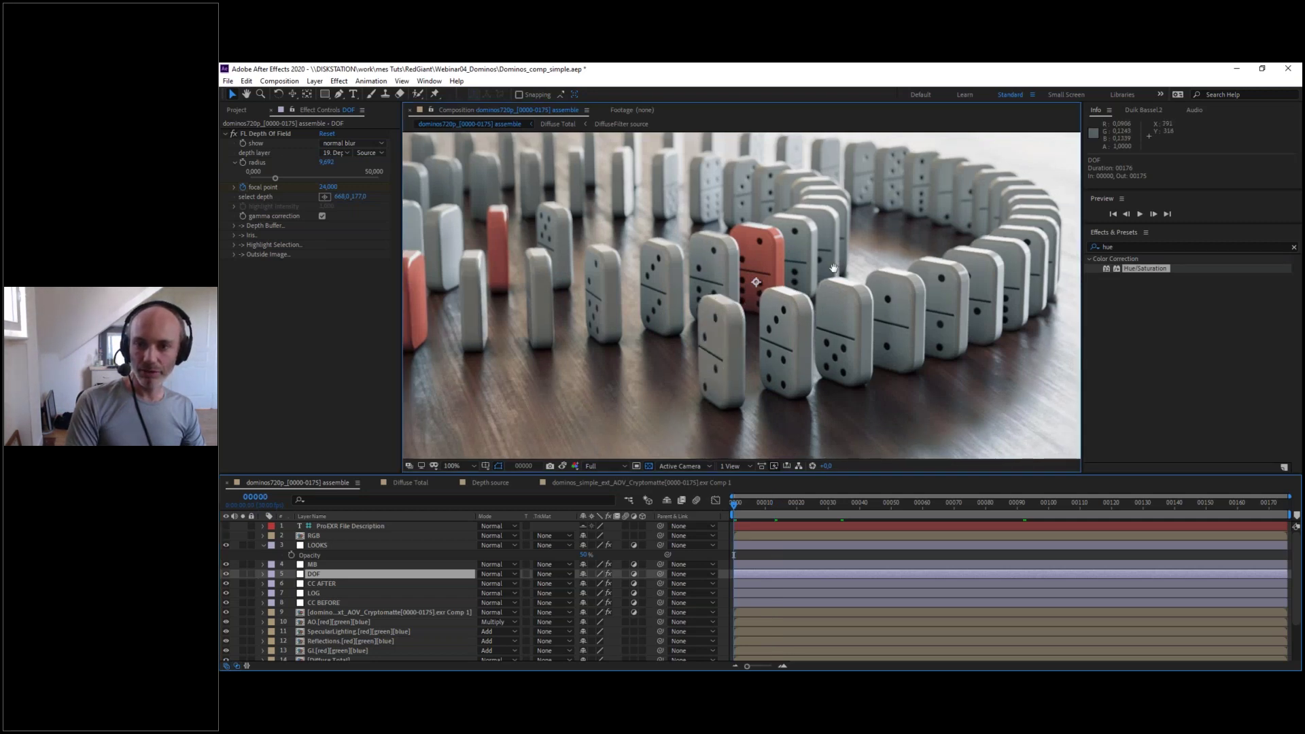
left_click_drag(833, 268, 784, 323)
left_click(264, 133)
left_click(324, 196)
left_click(846, 223)
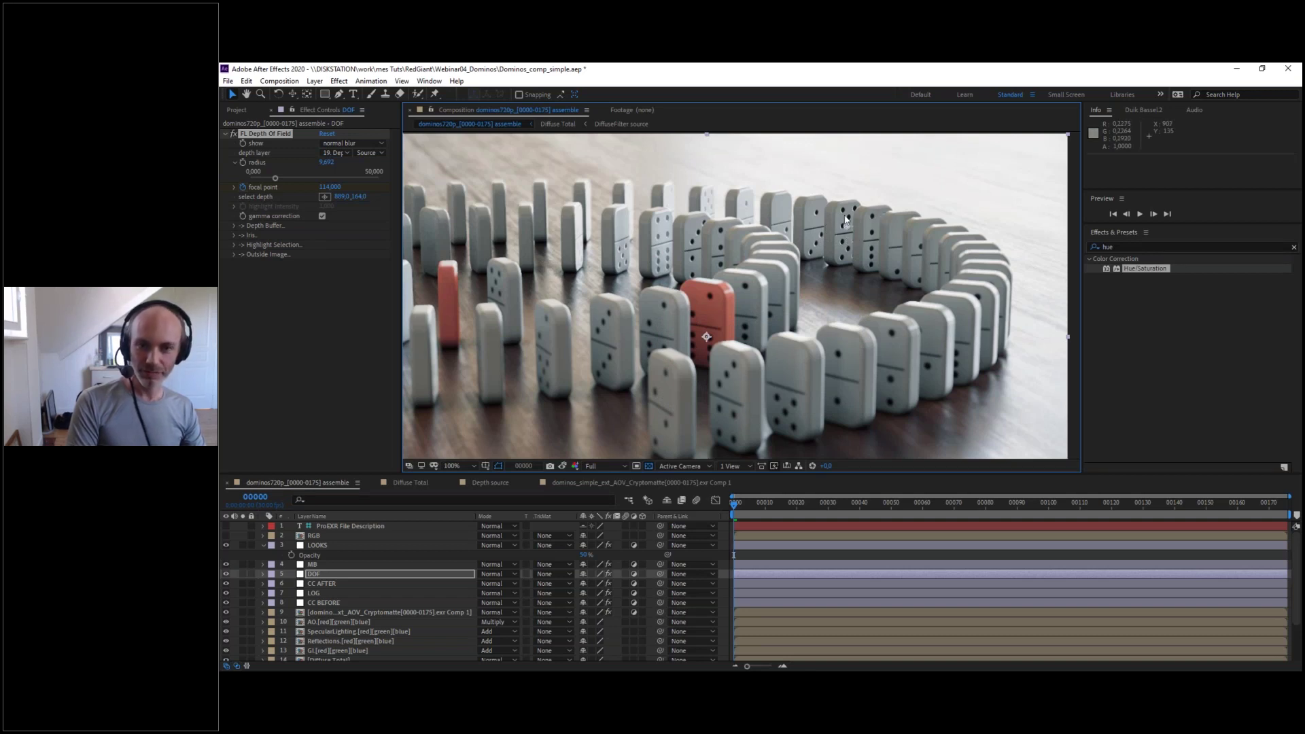
- Switch to Cinema 4D, open the Redshift RenderView and start the interactive render of the domino scene
left_click(1237, 69)
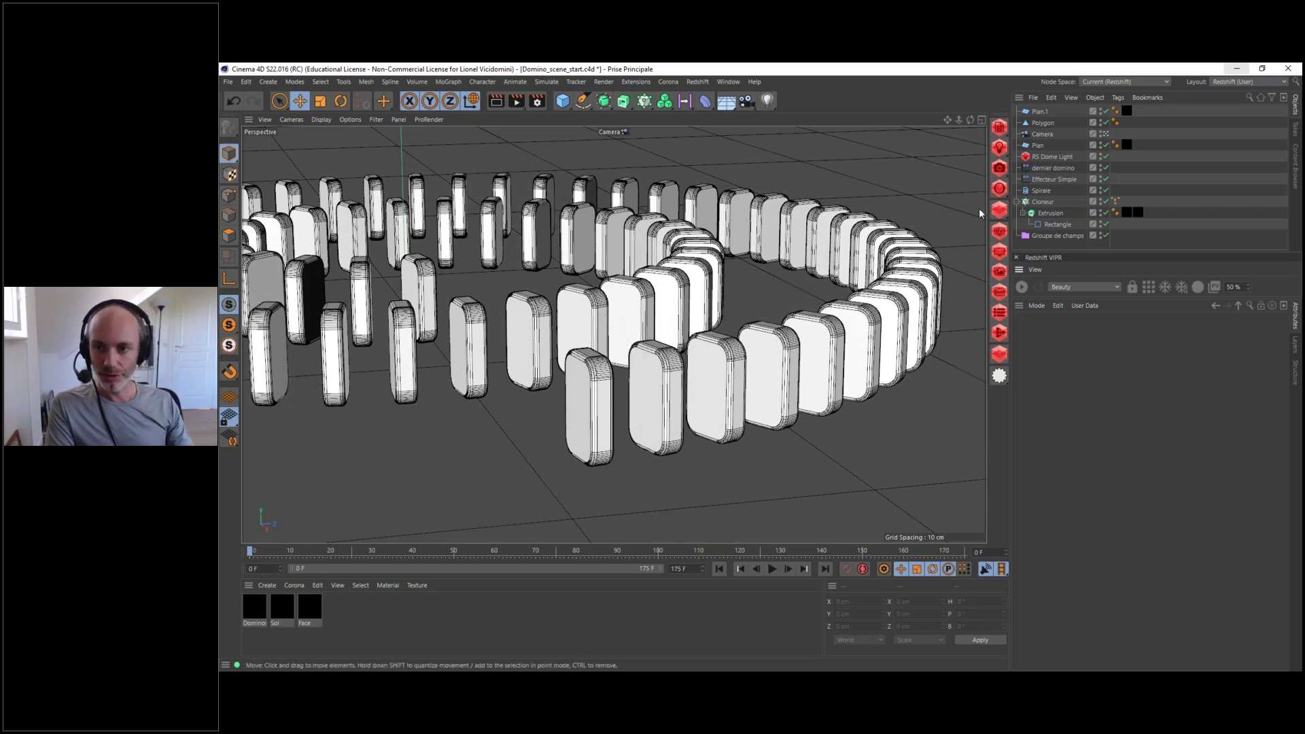
left_click(1004, 236)
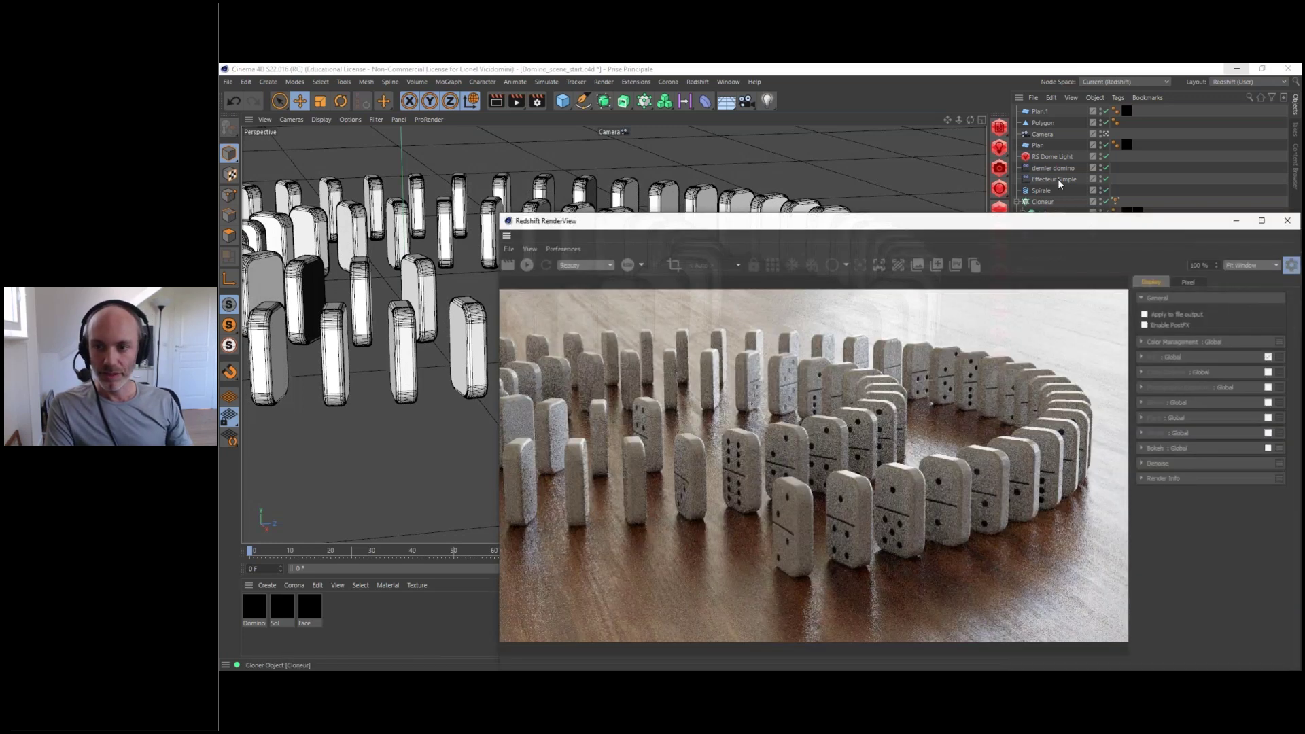
left_click_drag(954, 214, 745, 140)
left_click_drag(841, 161, 832, 176)
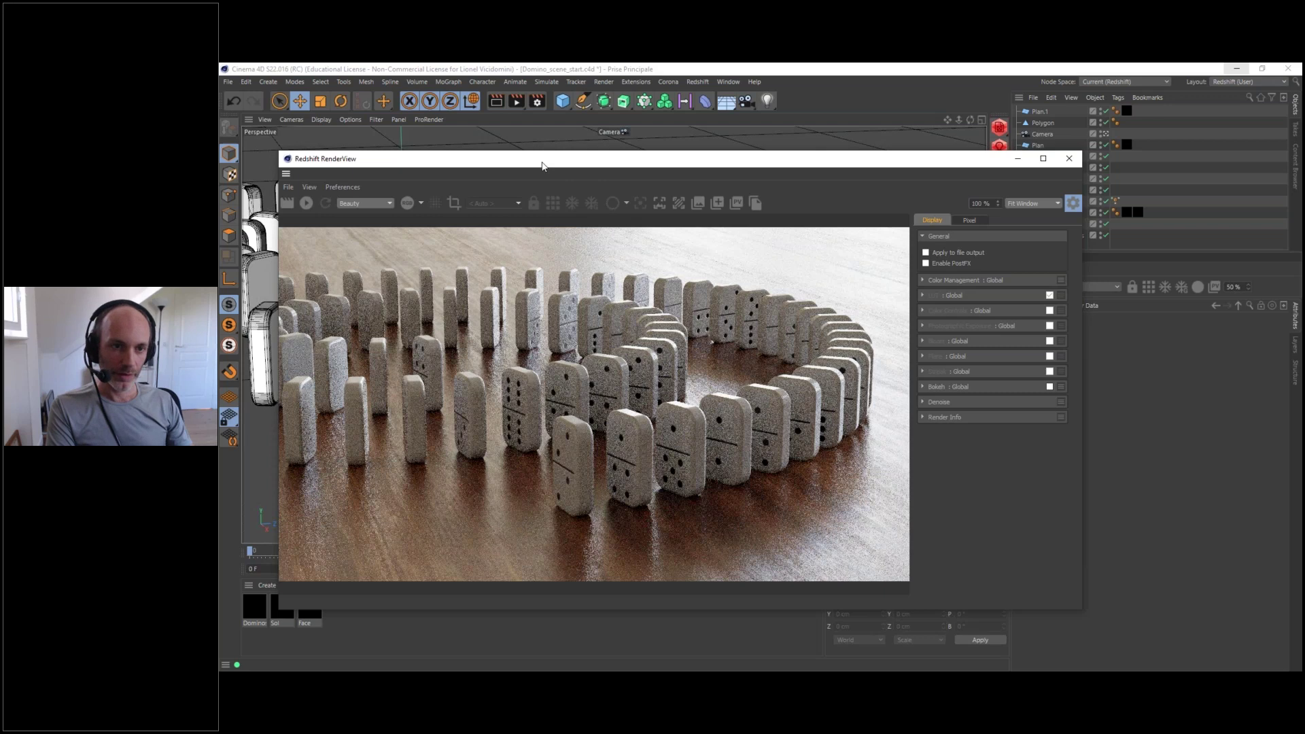
left_click_drag(541, 166, 569, 163)
left_click(334, 199)
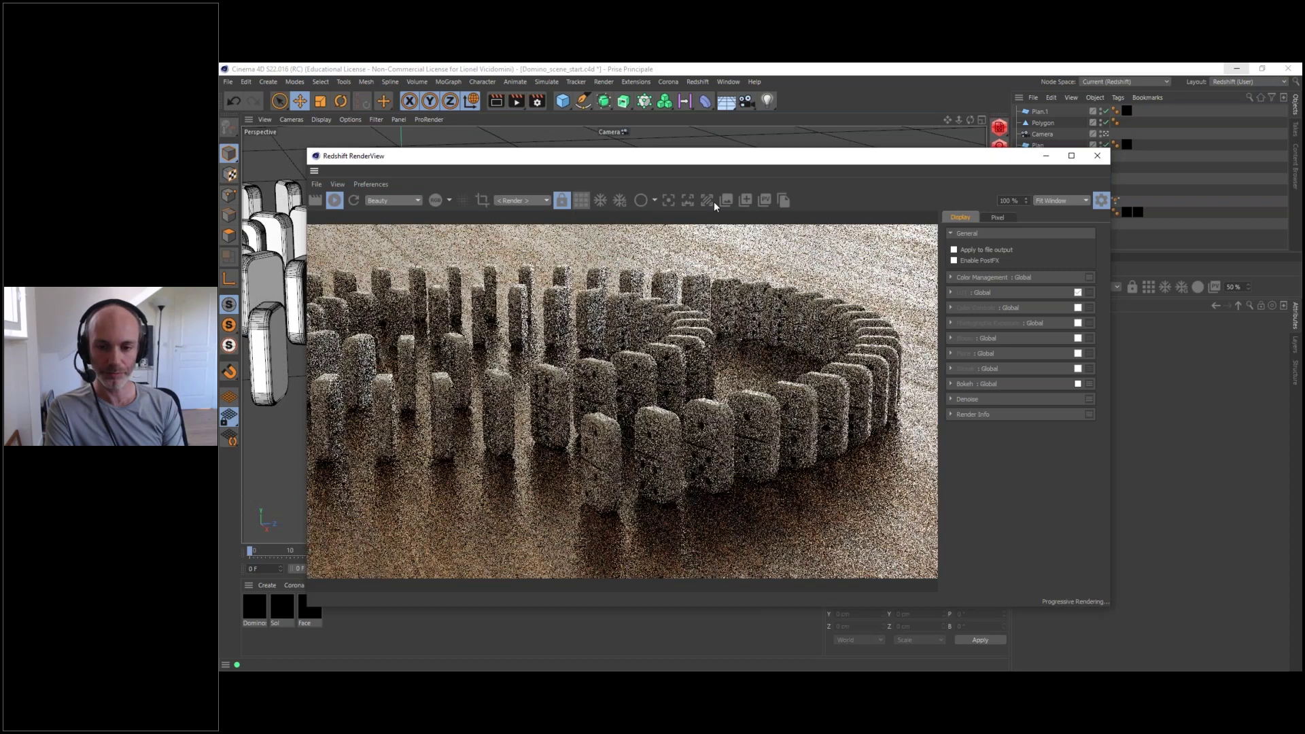
left_click_drag(796, 159, 752, 146)
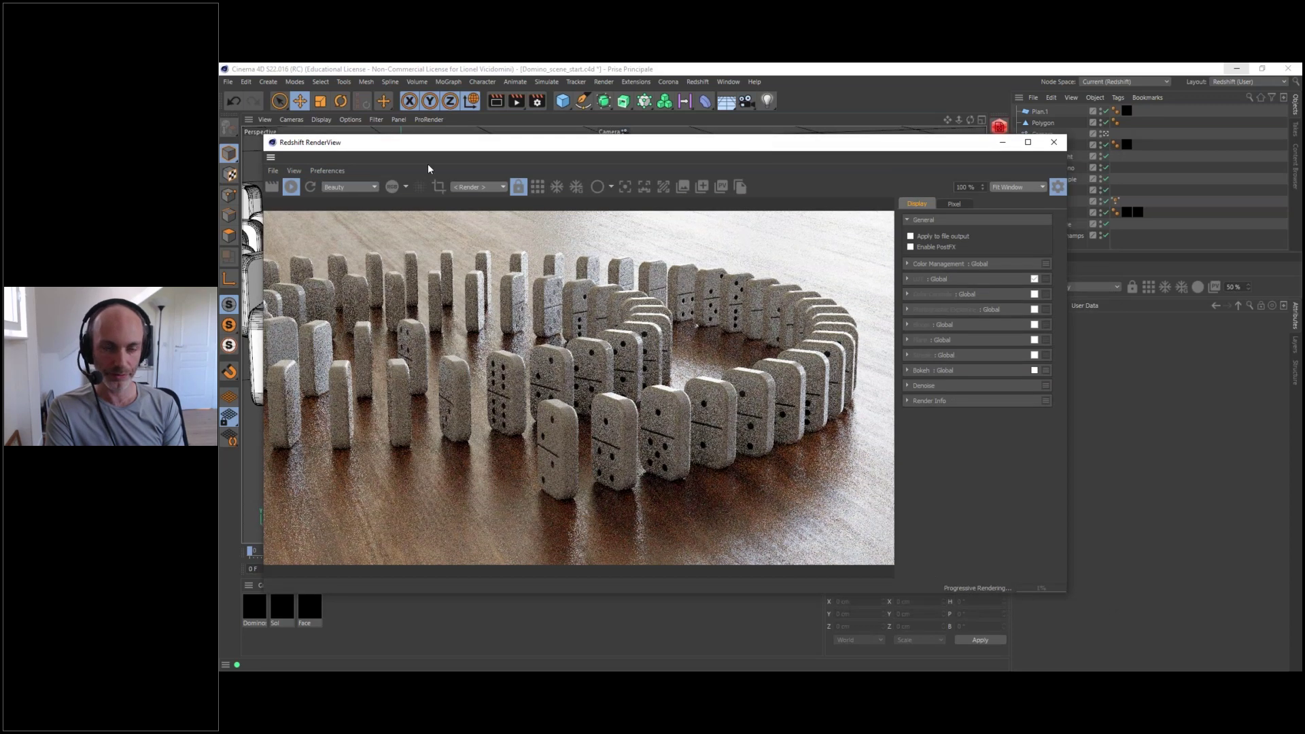
left_click_drag(778, 145, 806, 146)
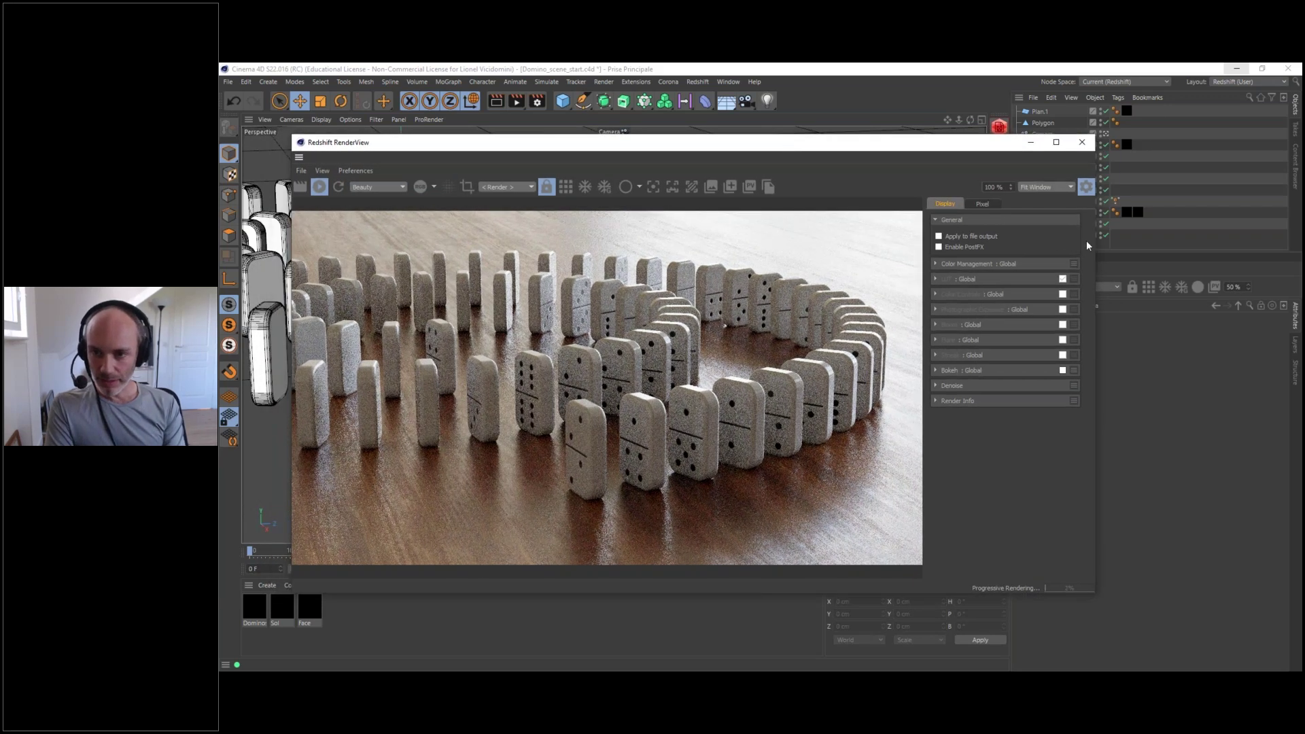
- Enable PostFX and Apply to file output in the RenderView, and turn off the global LUT
left_click(939, 247)
left_click(938, 236)
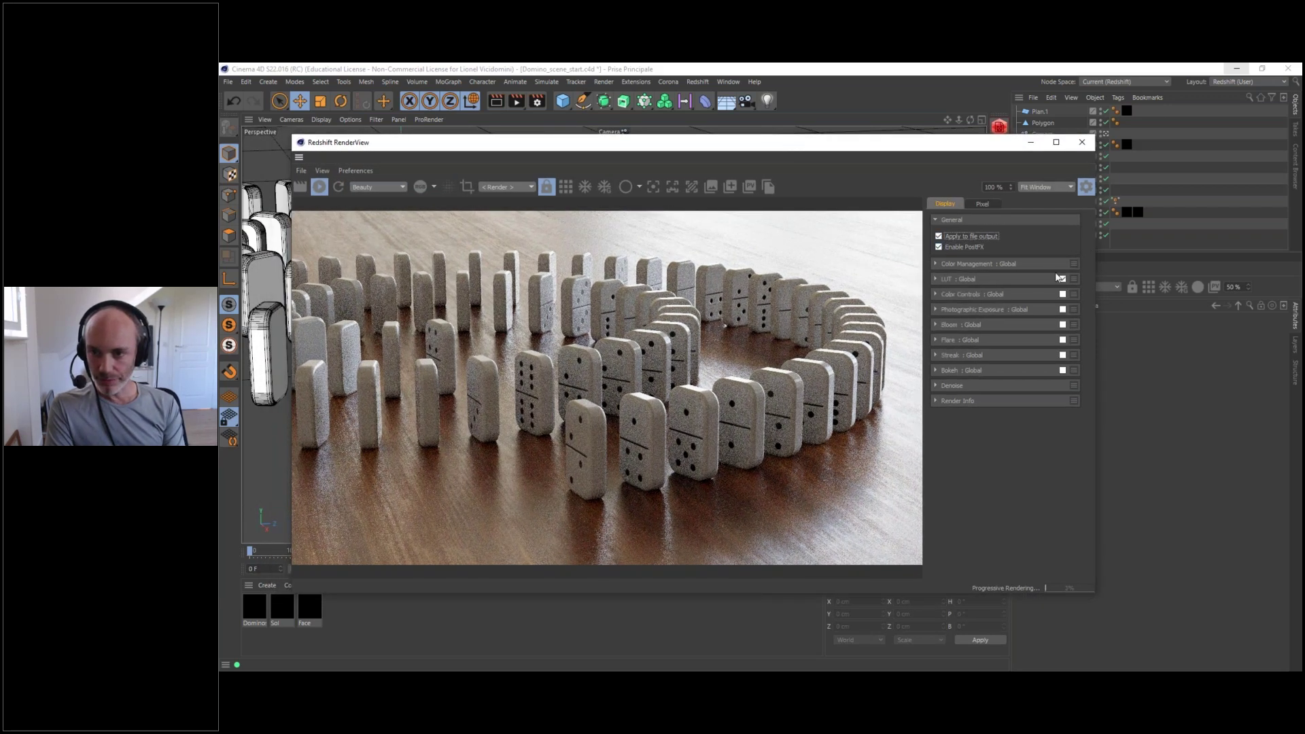
left_click(1061, 279)
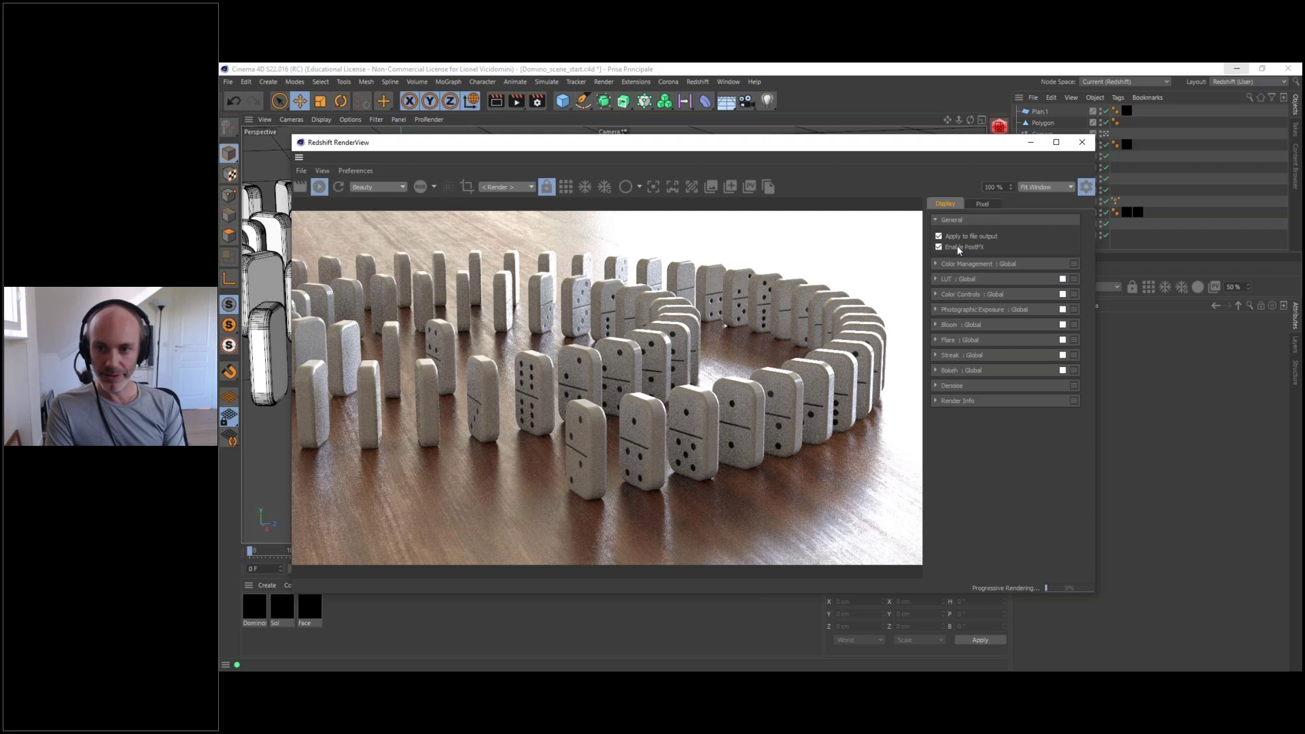
mouse_move(901, 143)
left_mouse_down()
mouse_move(940, 137)
mouse_move(881, 153)
left_mouse_up()
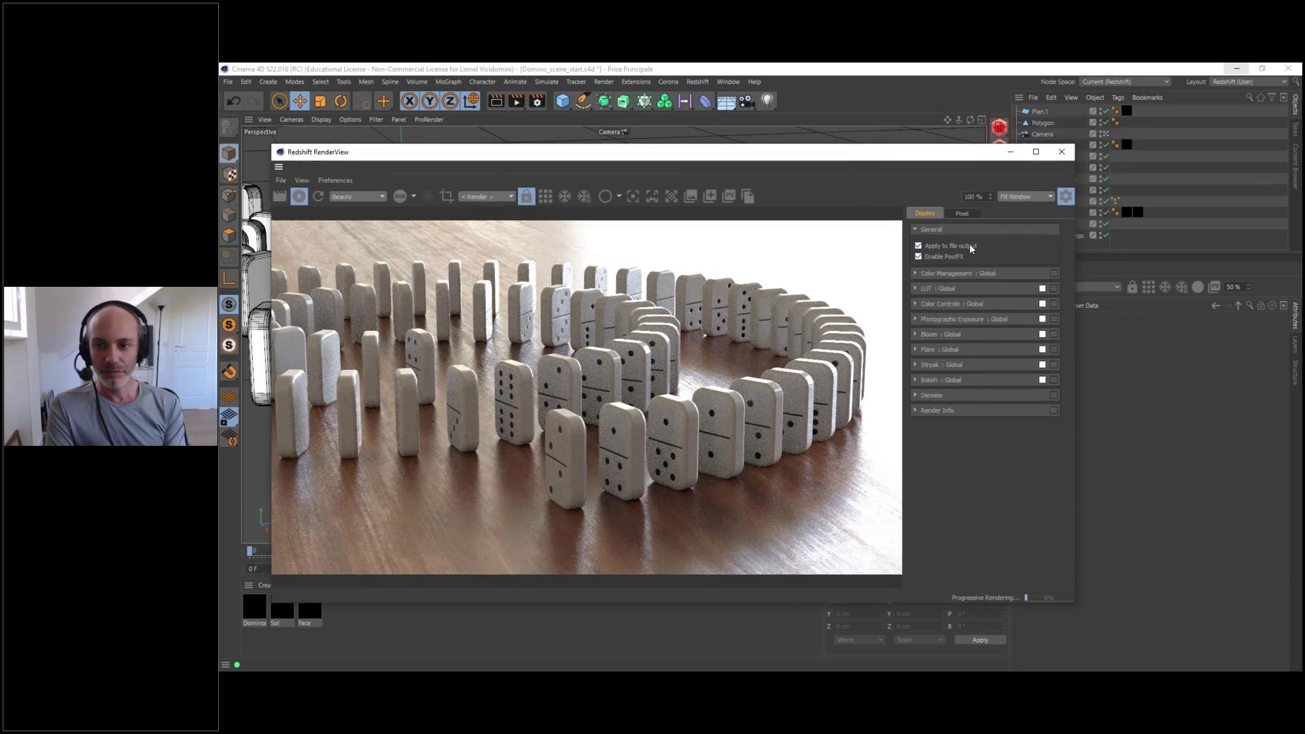
left_click_drag(826, 159, 849, 156)
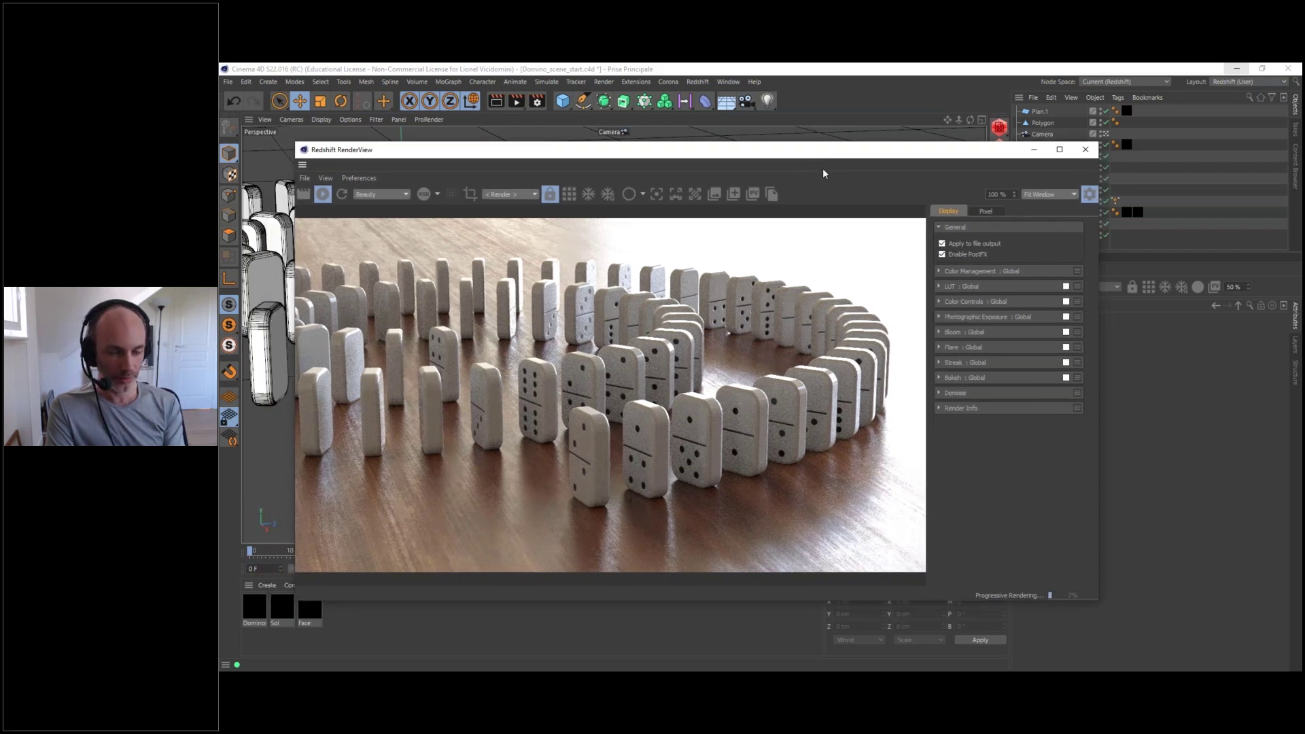
left_click_drag(815, 153, 830, 123)
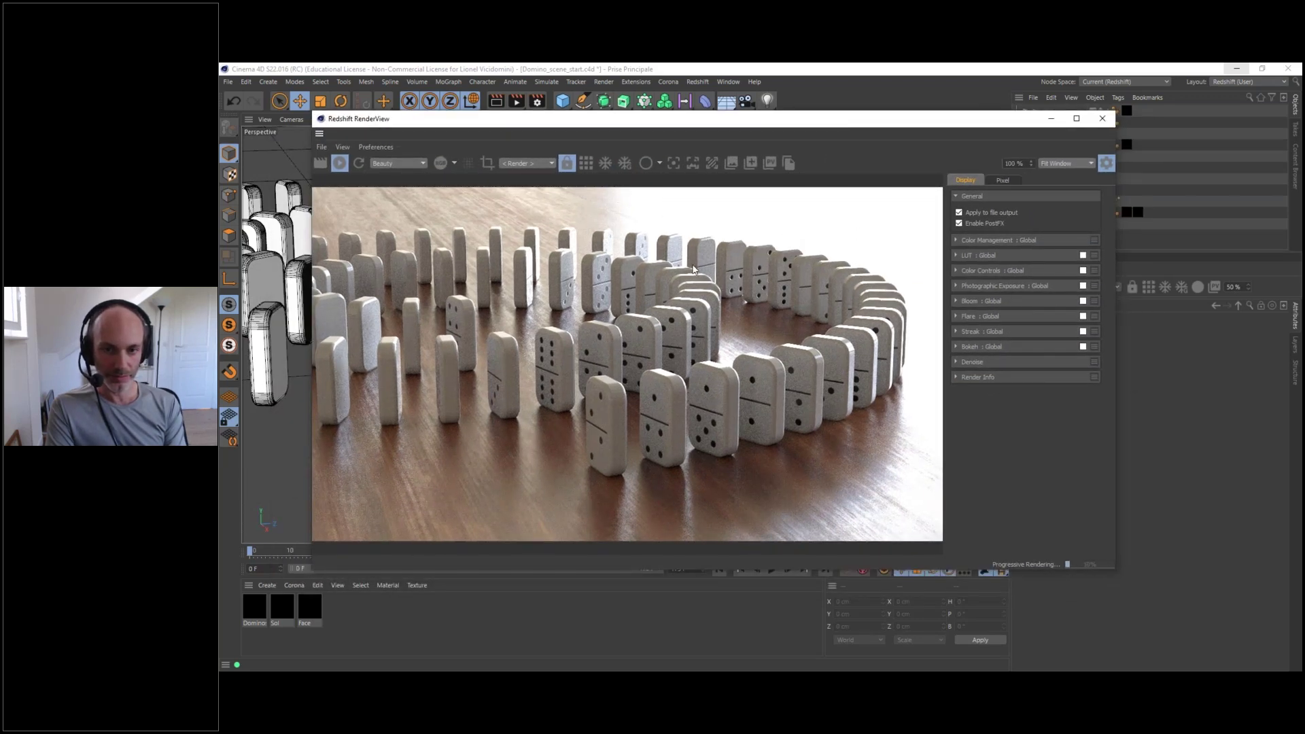
- Select the RS Dome Light to show its environment texture settings beside the render
left_click_drag(832, 126, 752, 223)
left_click(1057, 153)
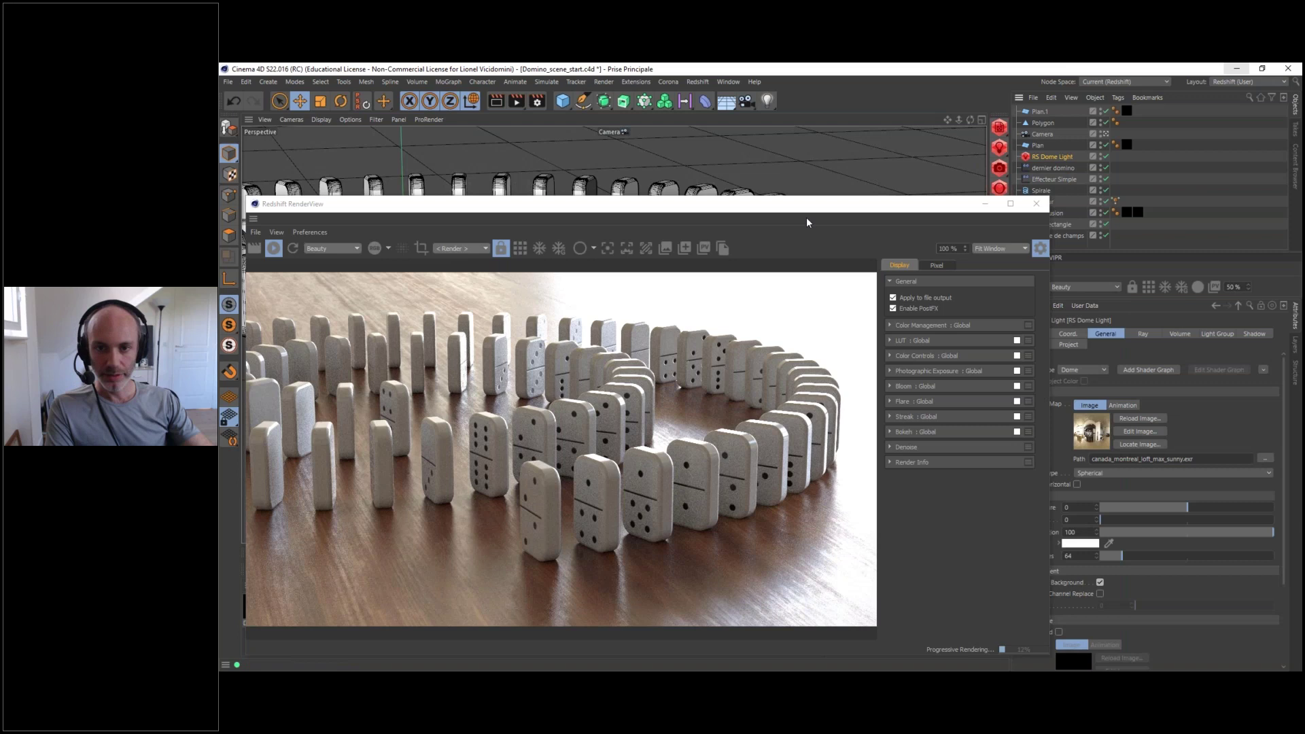
left_click_drag(797, 207, 898, 144)
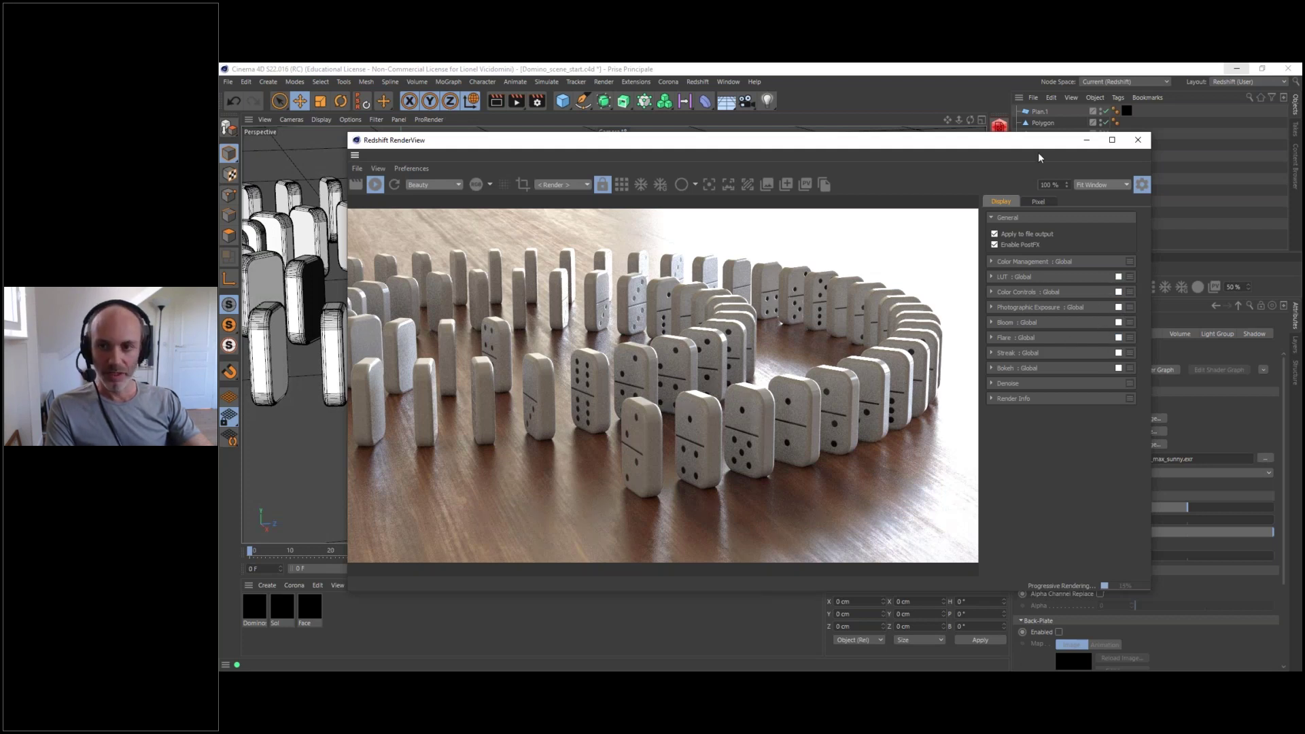
left_click_drag(989, 140, 932, 125)
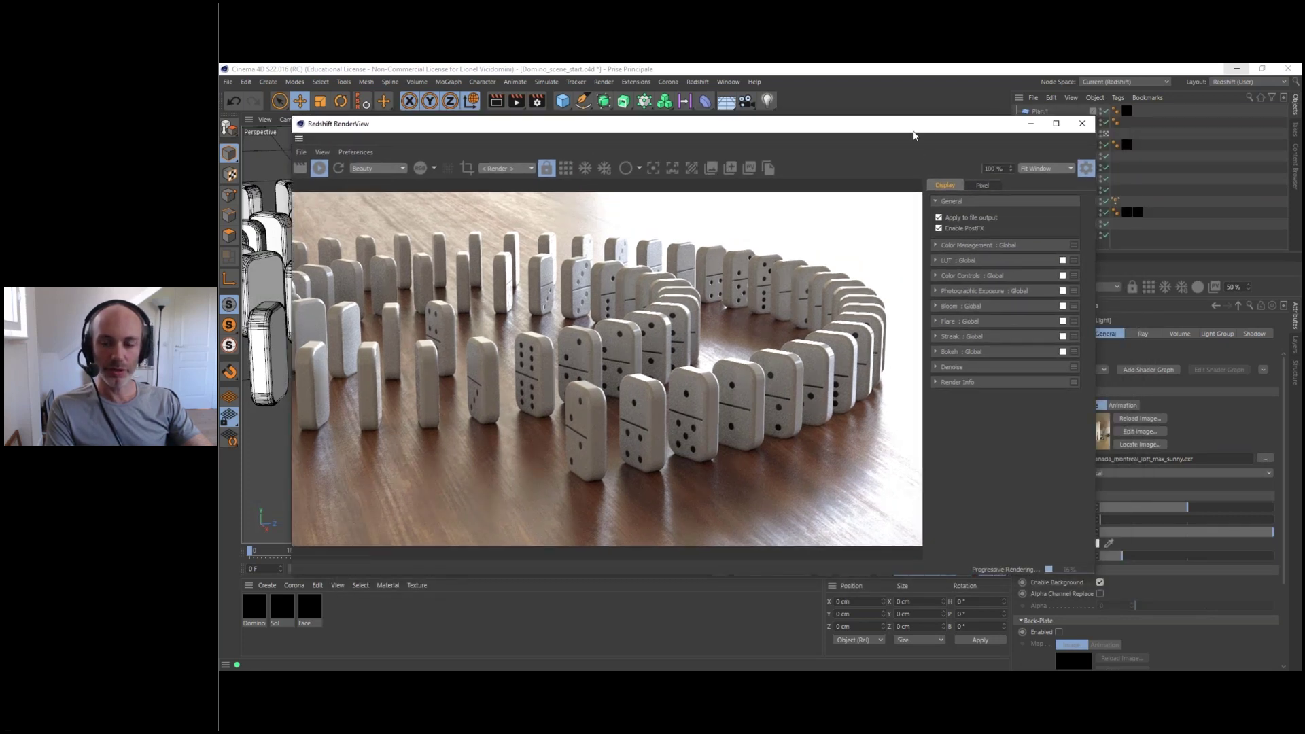
left_click_drag(914, 128, 927, 132)
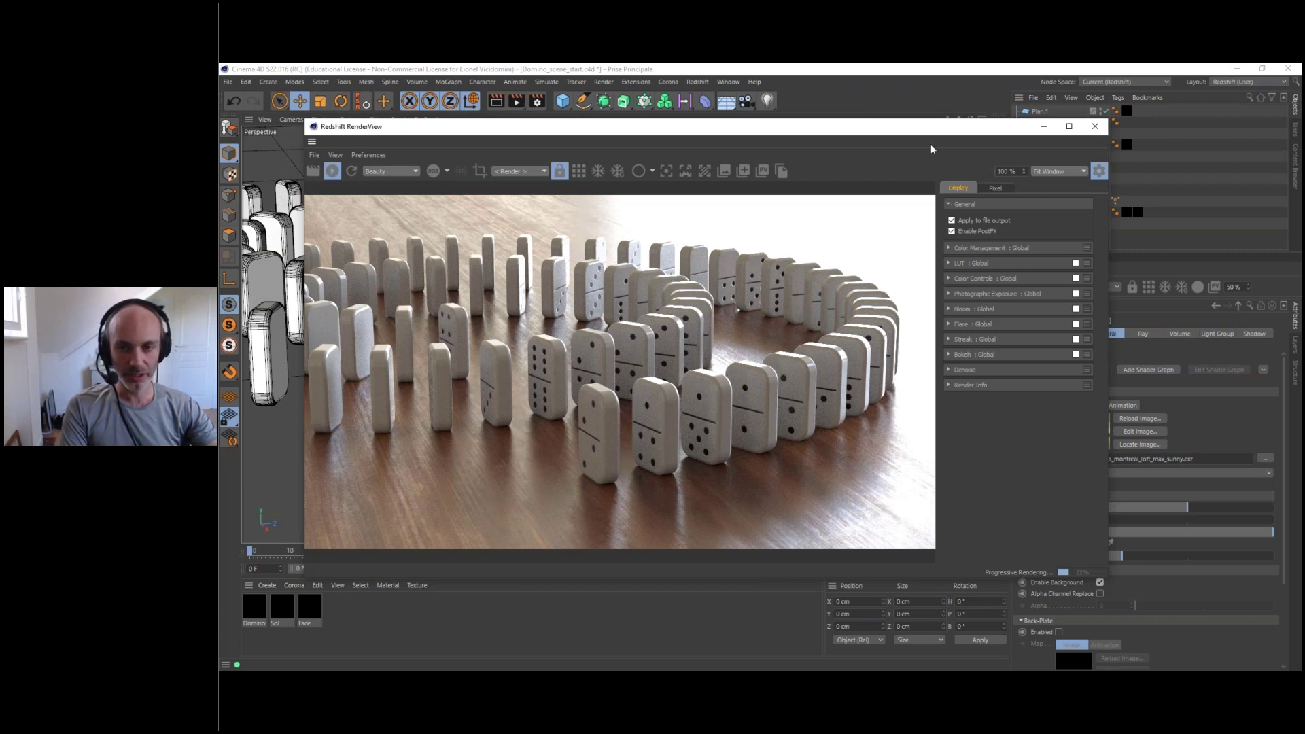
left_click_drag(925, 138, 956, 127)
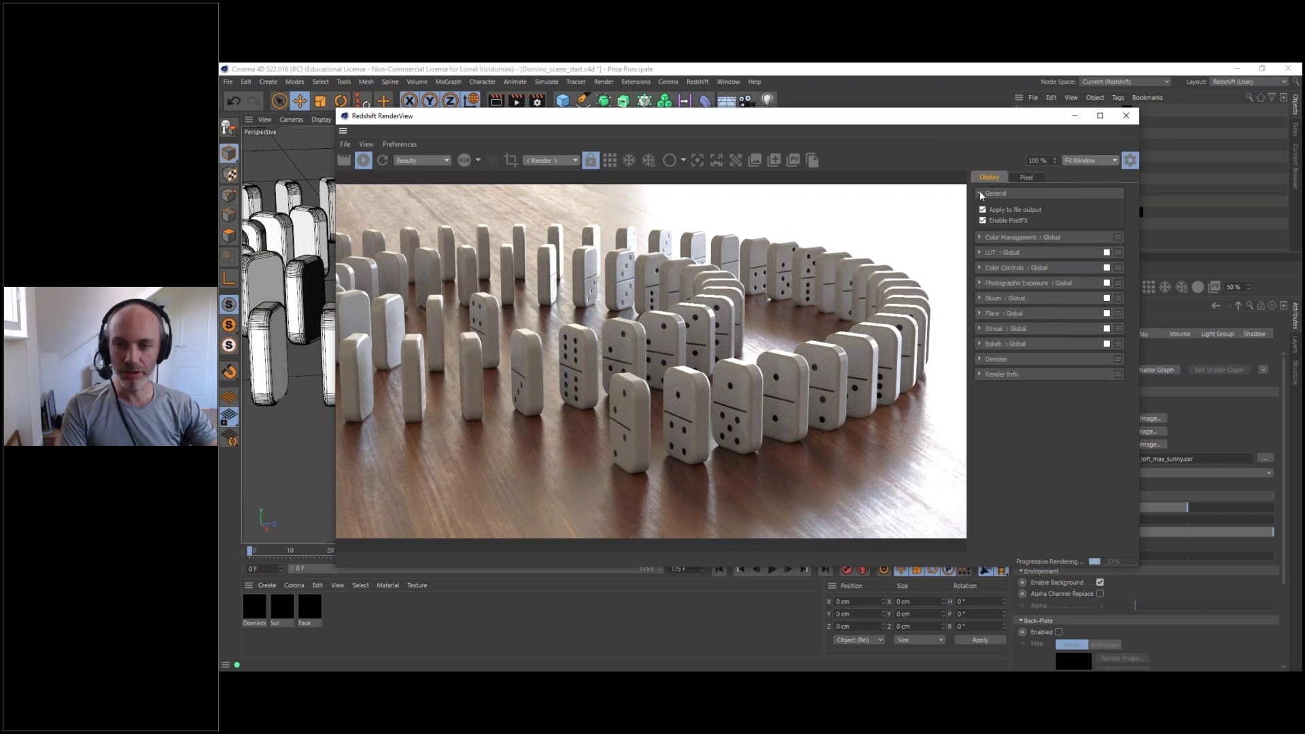
mouse_move(914, 126)
left_mouse_down()
mouse_move(936, 147)
mouse_move(910, 132)
left_mouse_up()
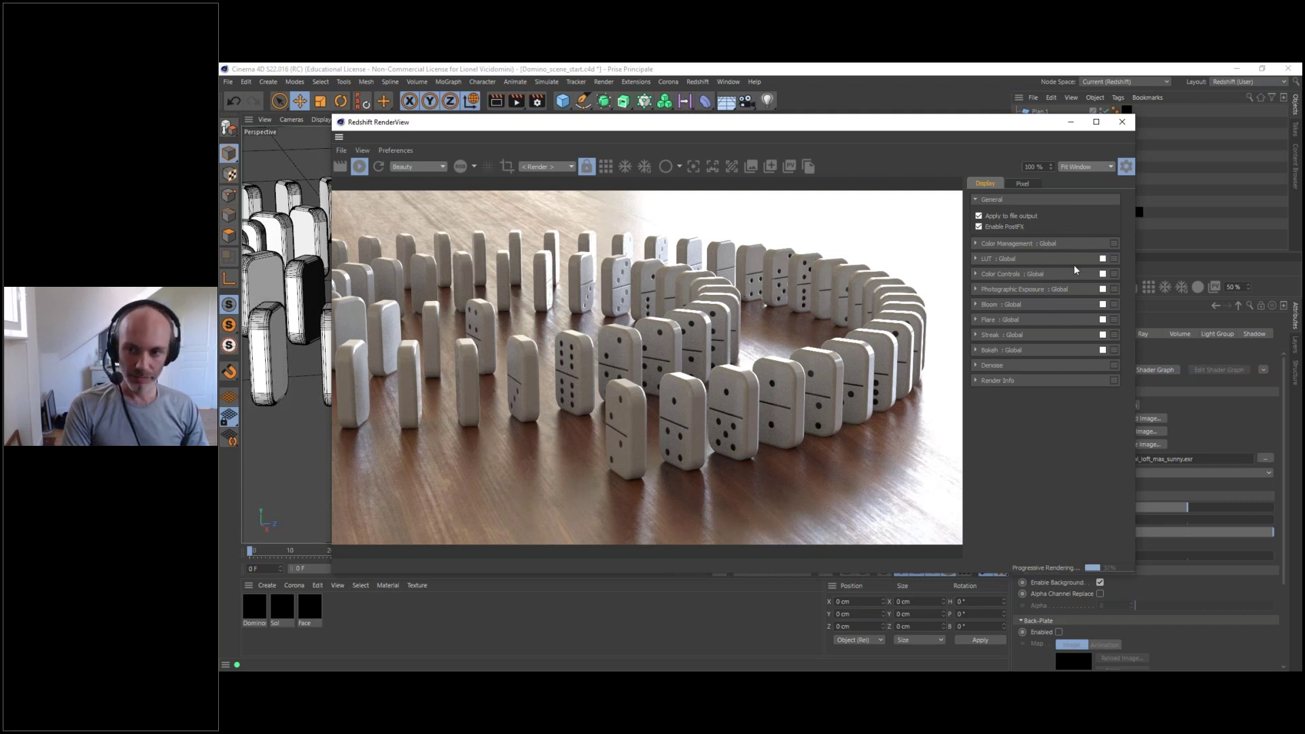
left_click_drag(869, 129, 906, 131)
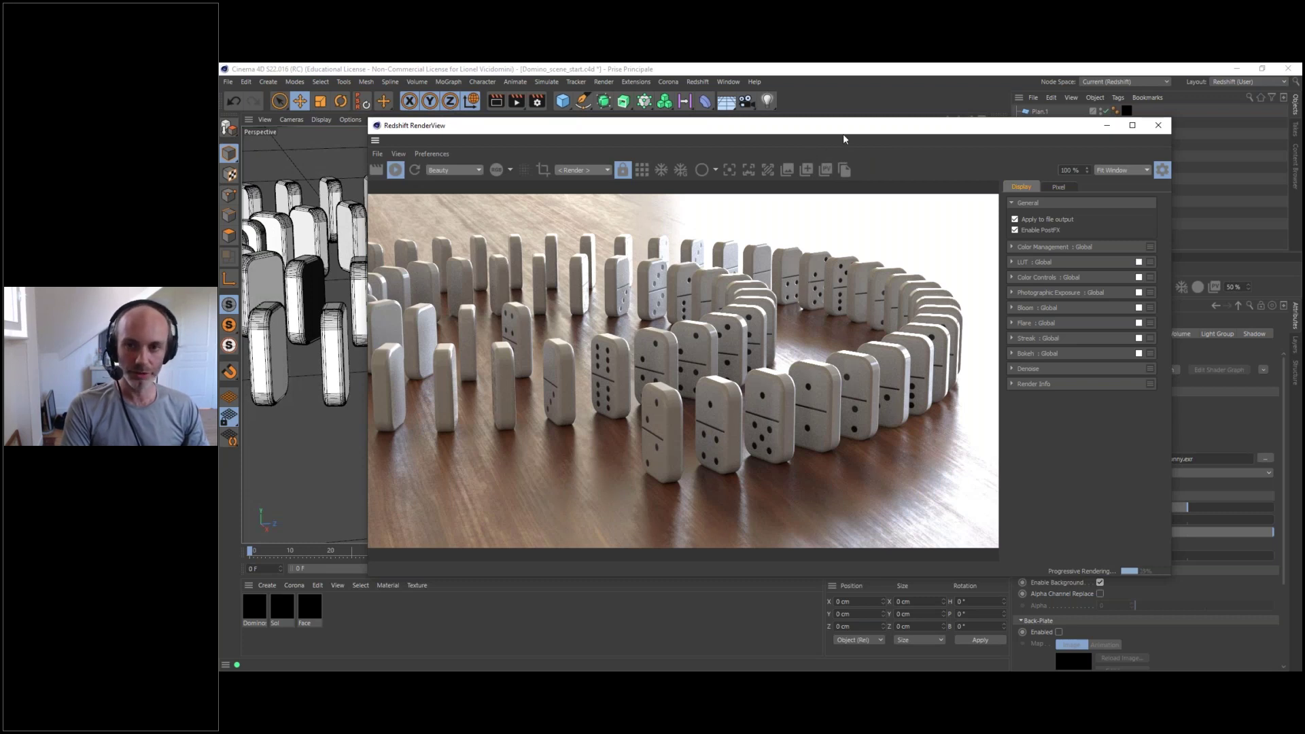
left_click_drag(820, 132, 736, 127)
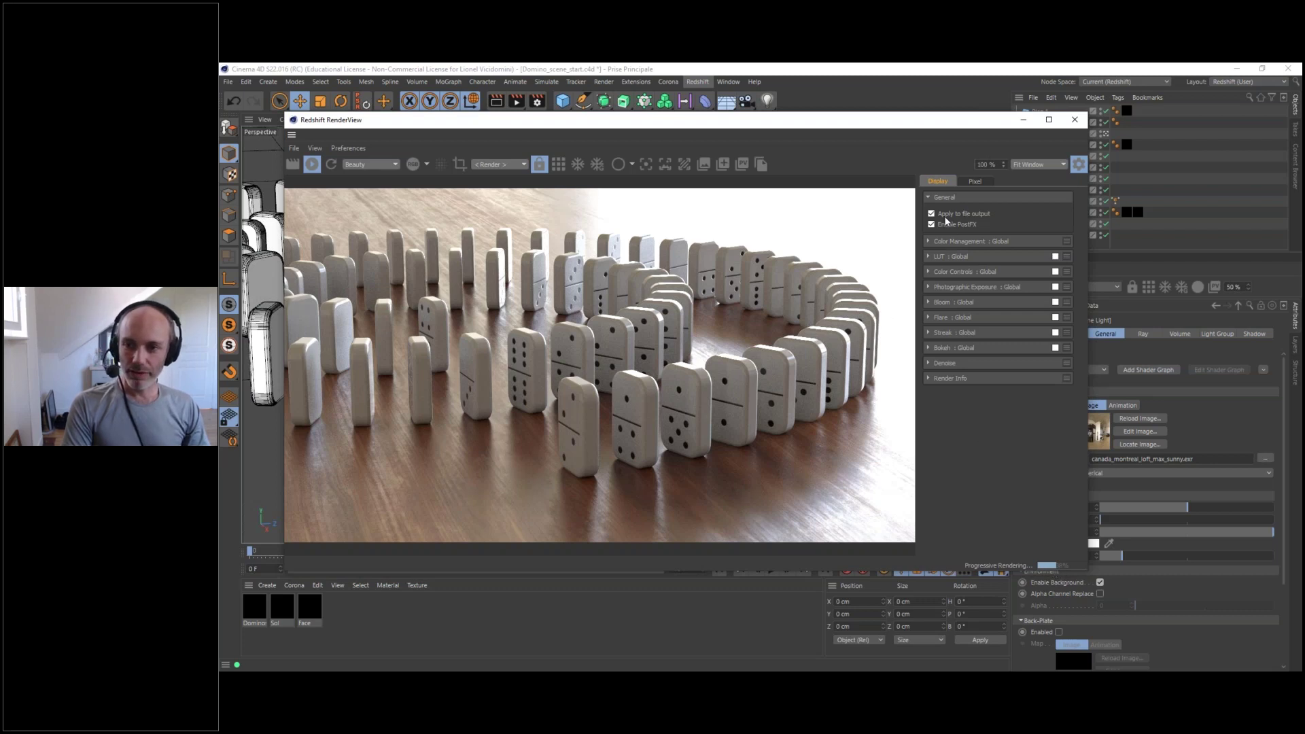
- Hide the RenderView's display settings and show them again
left_click(1080, 165)
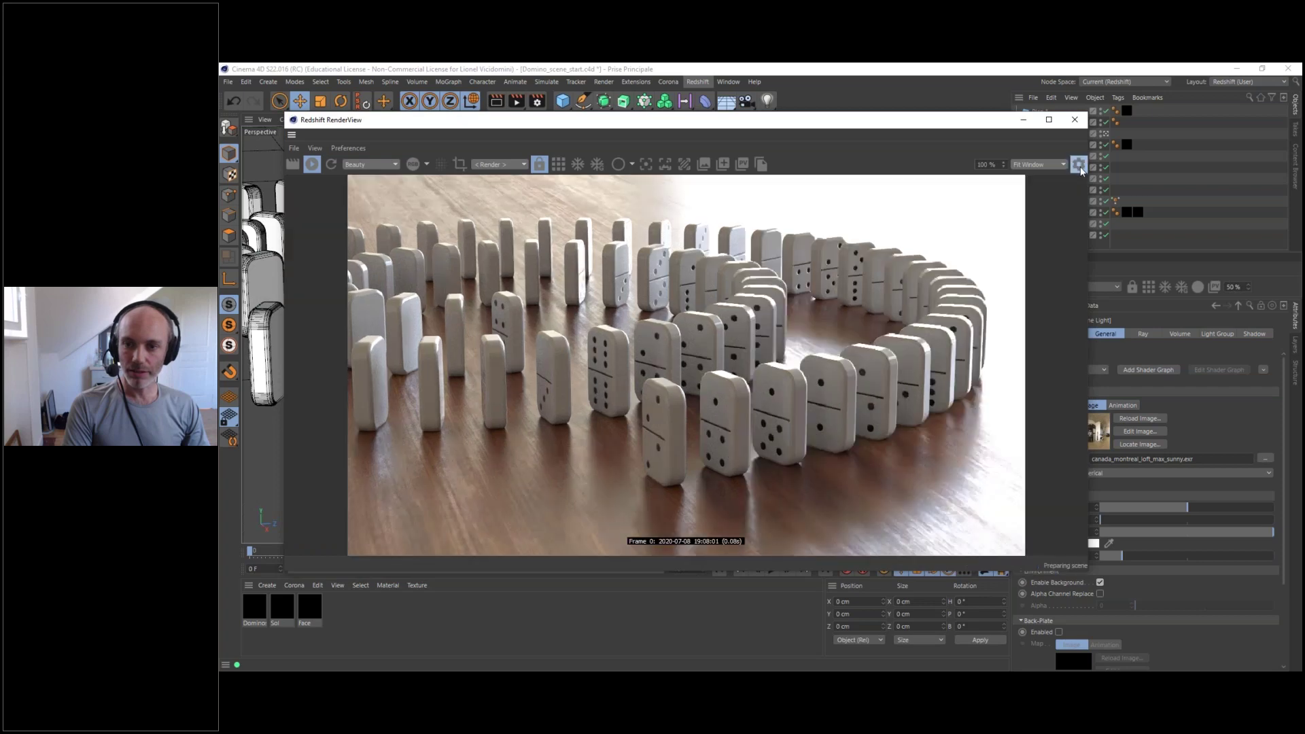
left_click(1079, 165)
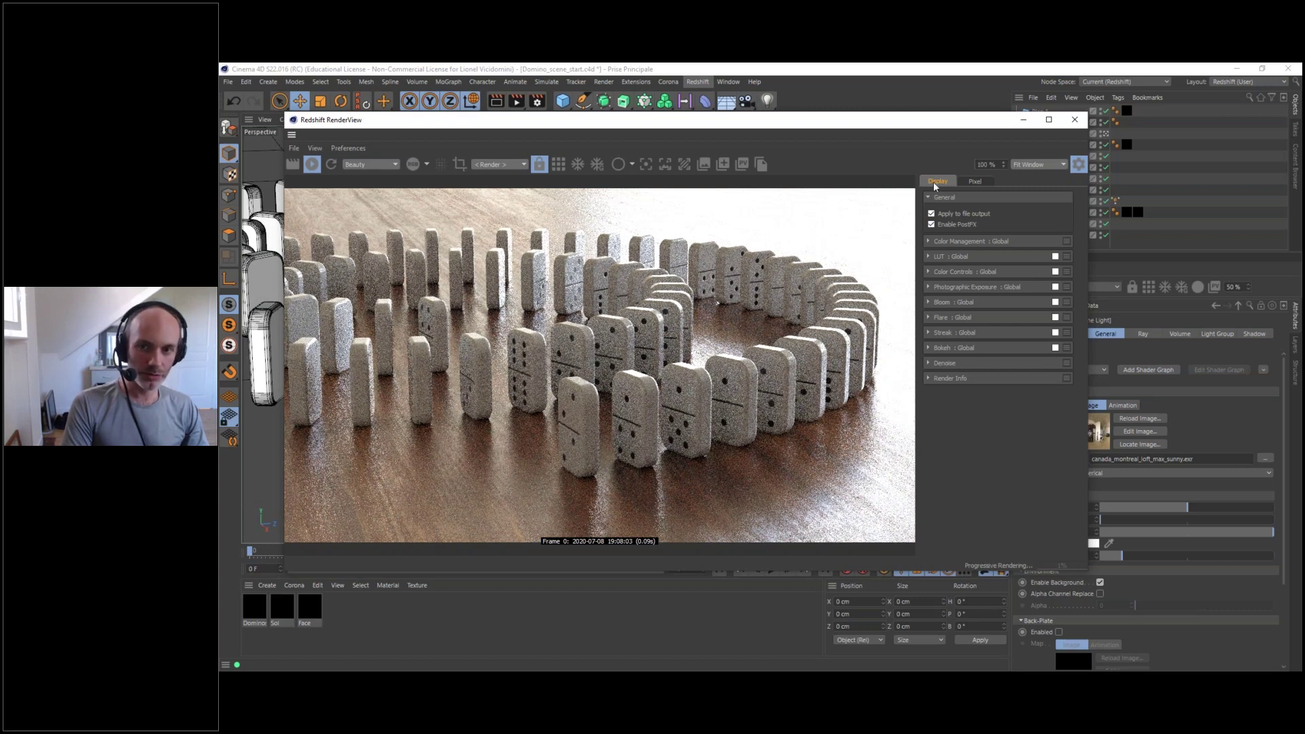
mouse_move(928, 121)
left_mouse_down()
mouse_move(951, 113)
mouse_move(928, 113)
left_mouse_up()
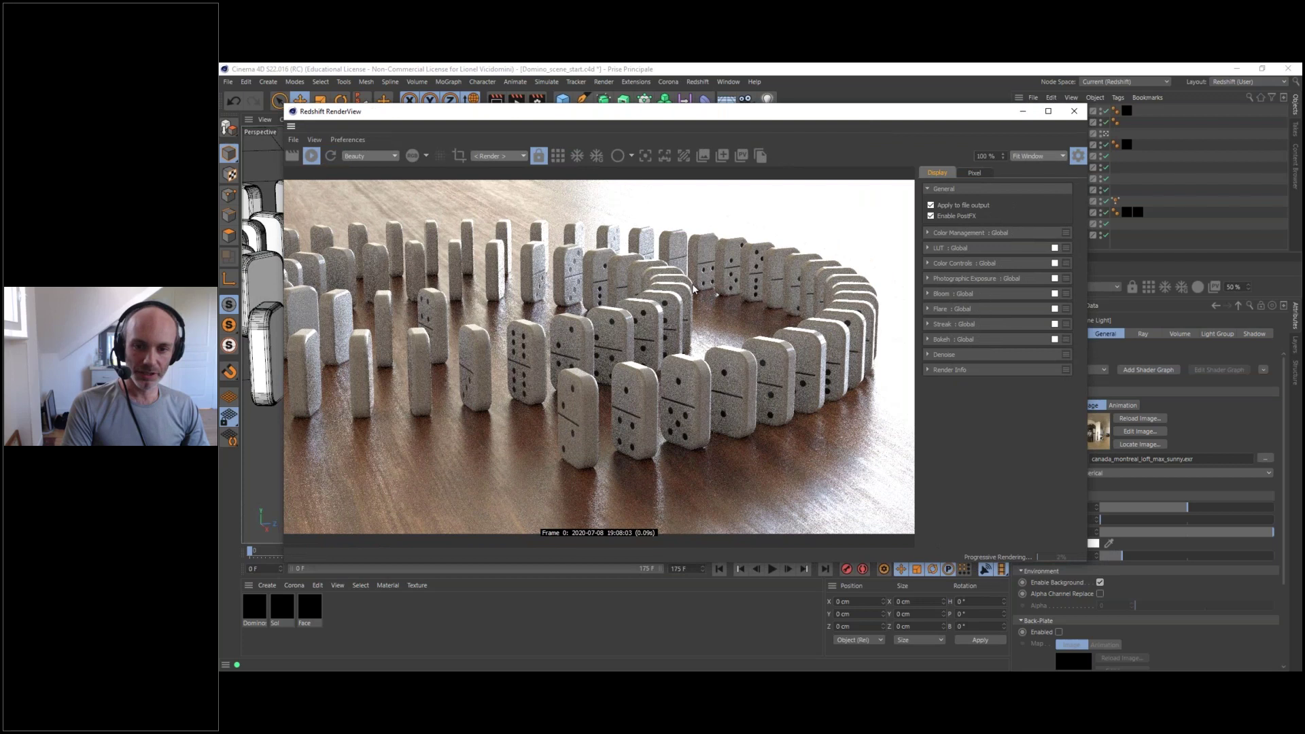
- Expand the global LUT settings and compare the render with the LUT on and off, leaving the LUT enabled
left_click(927, 247)
left_click(1055, 248)
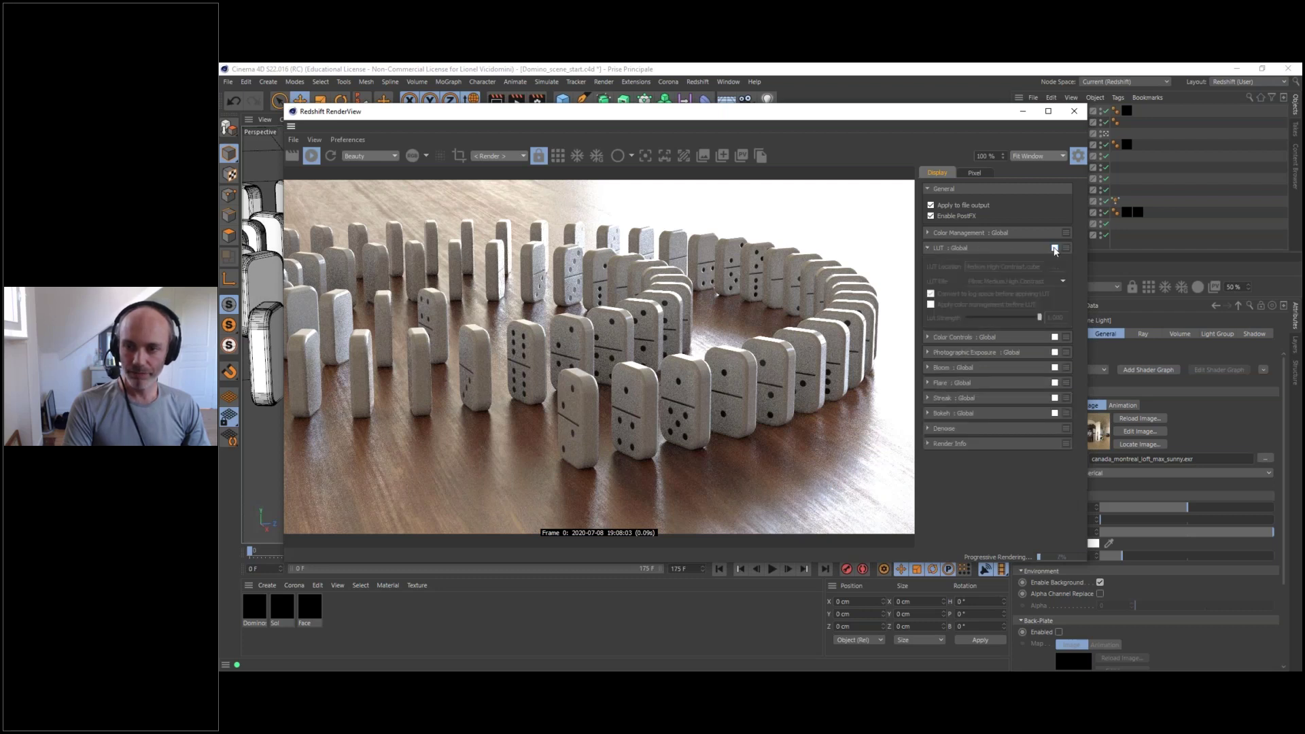
left_click(1054, 248)
left_click(1055, 248)
left_click(1055, 248)
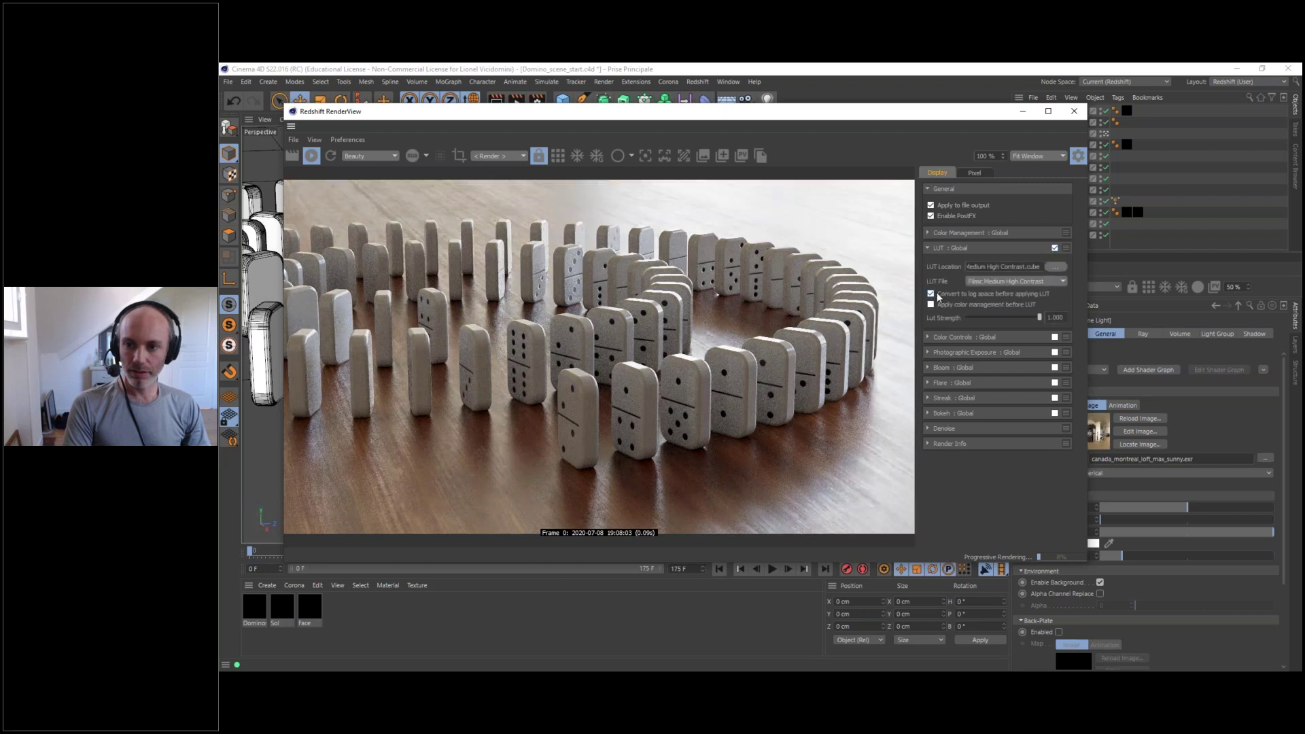
- Browse for a LUT file and examine the presets in Redshift's AdanmqLUTS folder
left_click(1056, 266)
left_click_drag(525, 126, 706, 157)
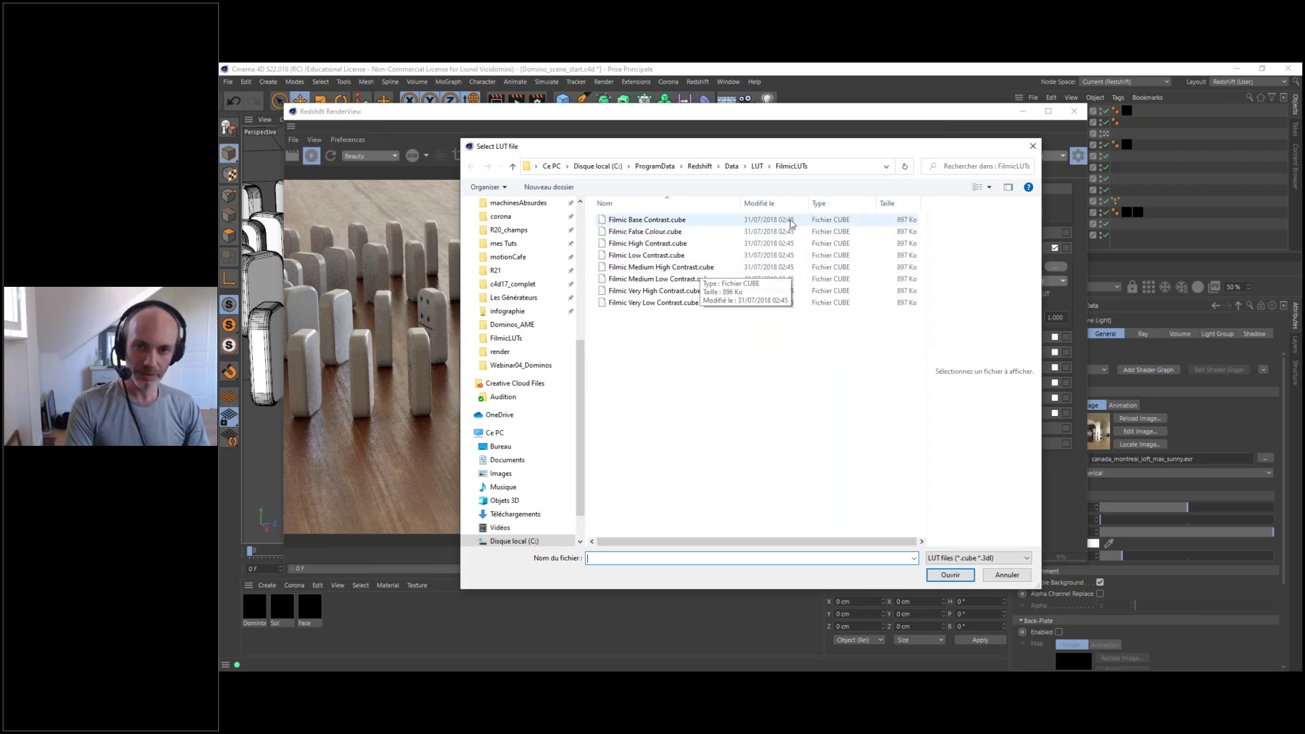
left_click_drag(788, 154, 765, 162)
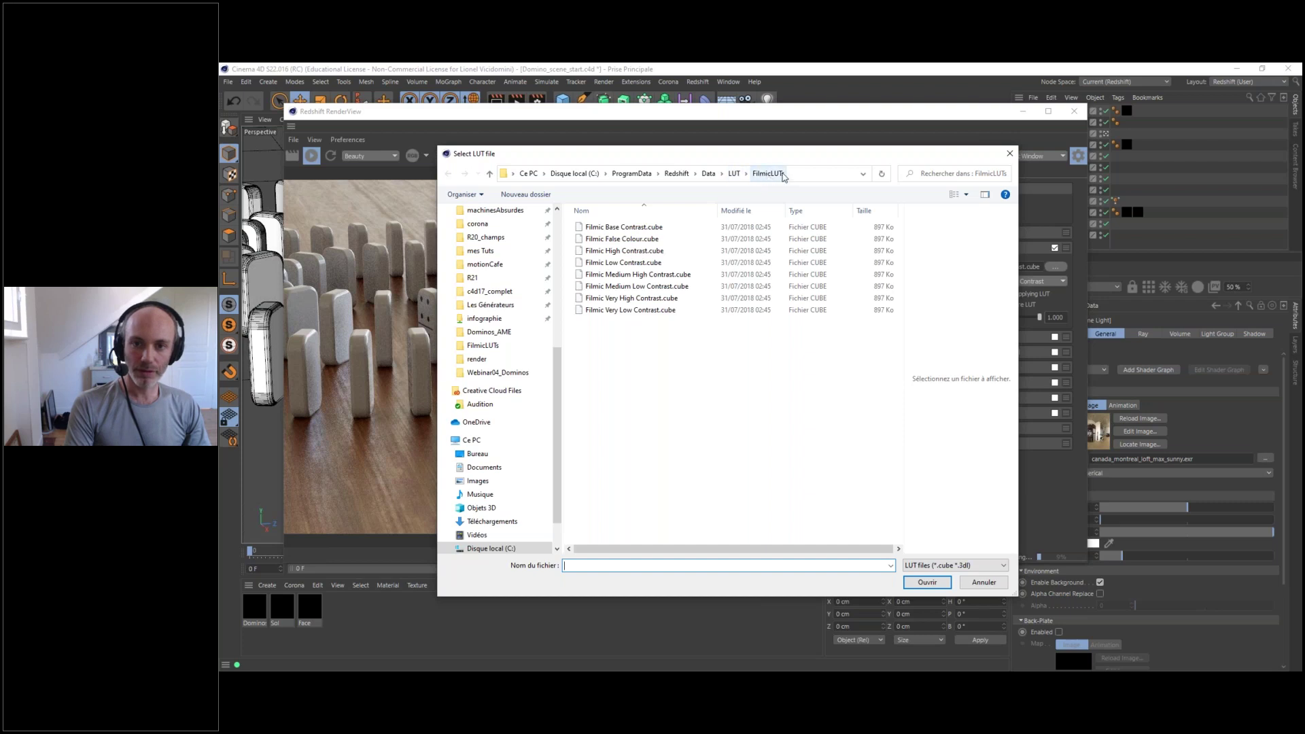
left_click(734, 174)
double_click(598, 230)
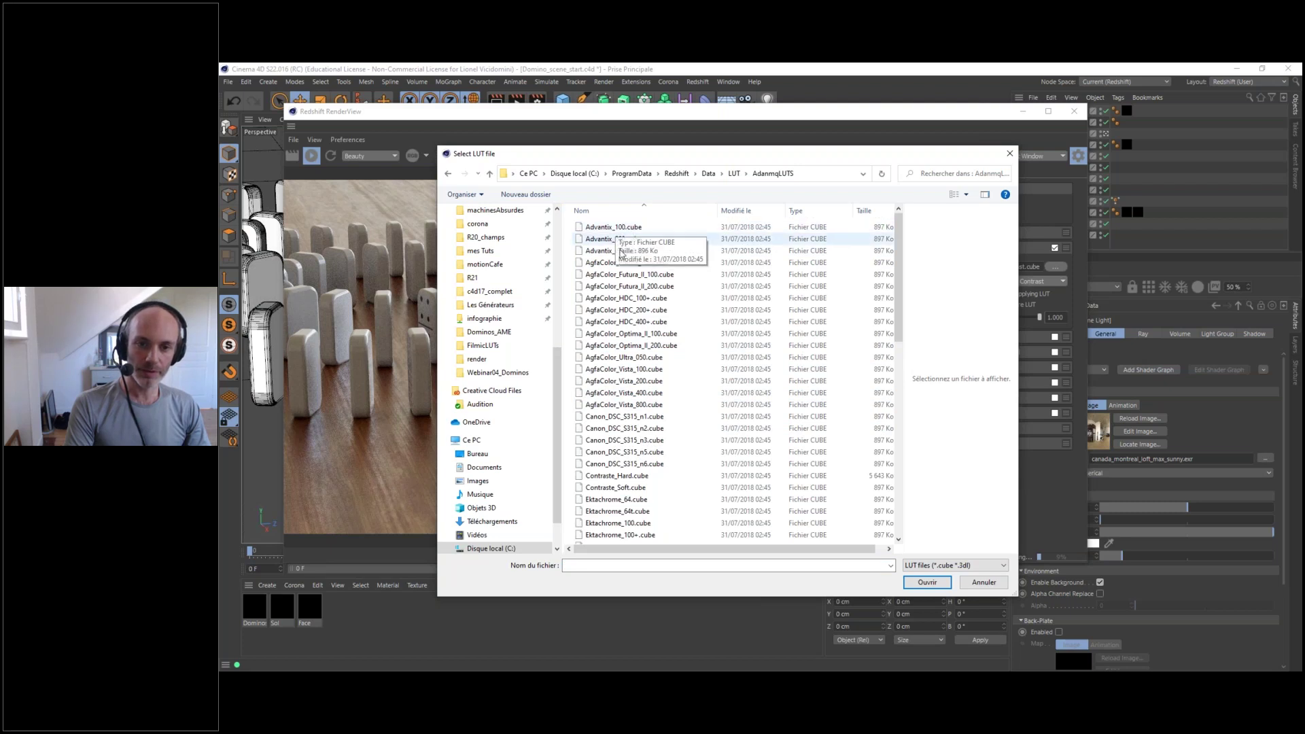
left_click(613, 323)
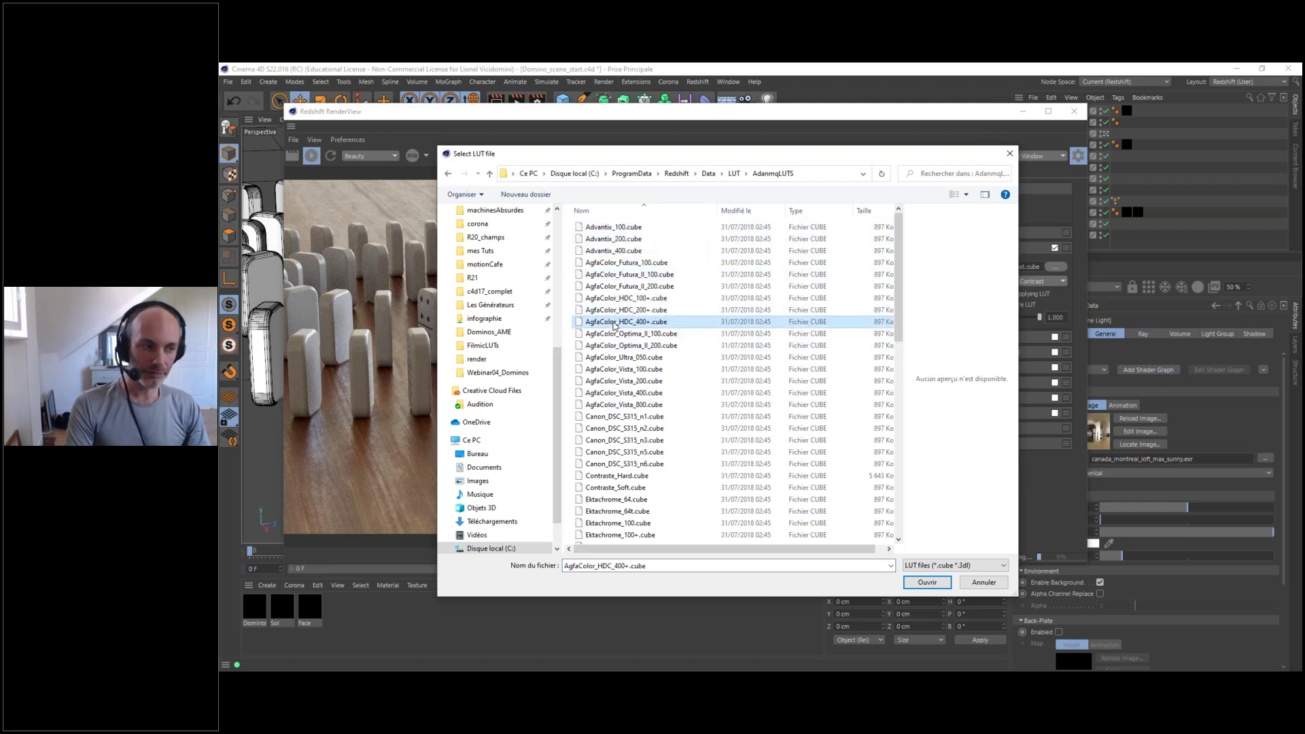
left_click(735, 173)
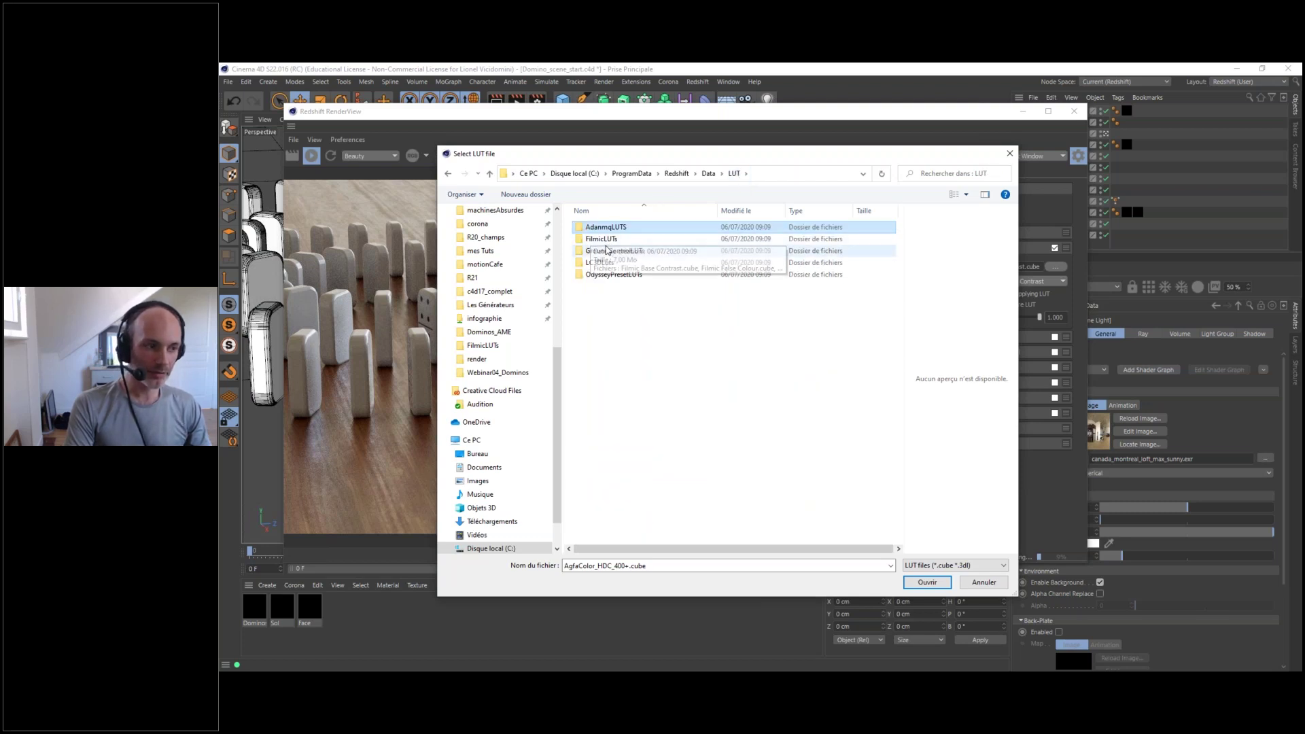
- Load Filmic High Contrast.cube from the FilmicLUTs folder as the render's LUT
double_click(602, 240)
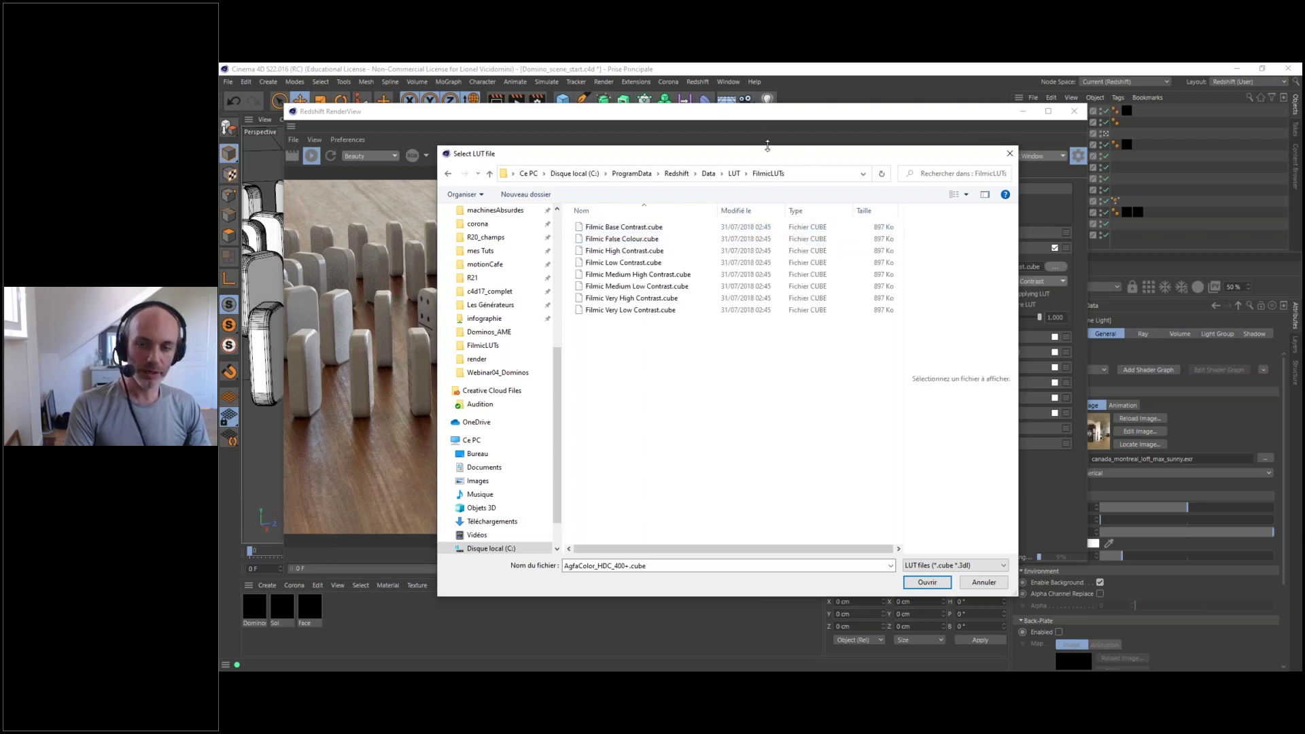
left_click_drag(761, 161, 798, 168)
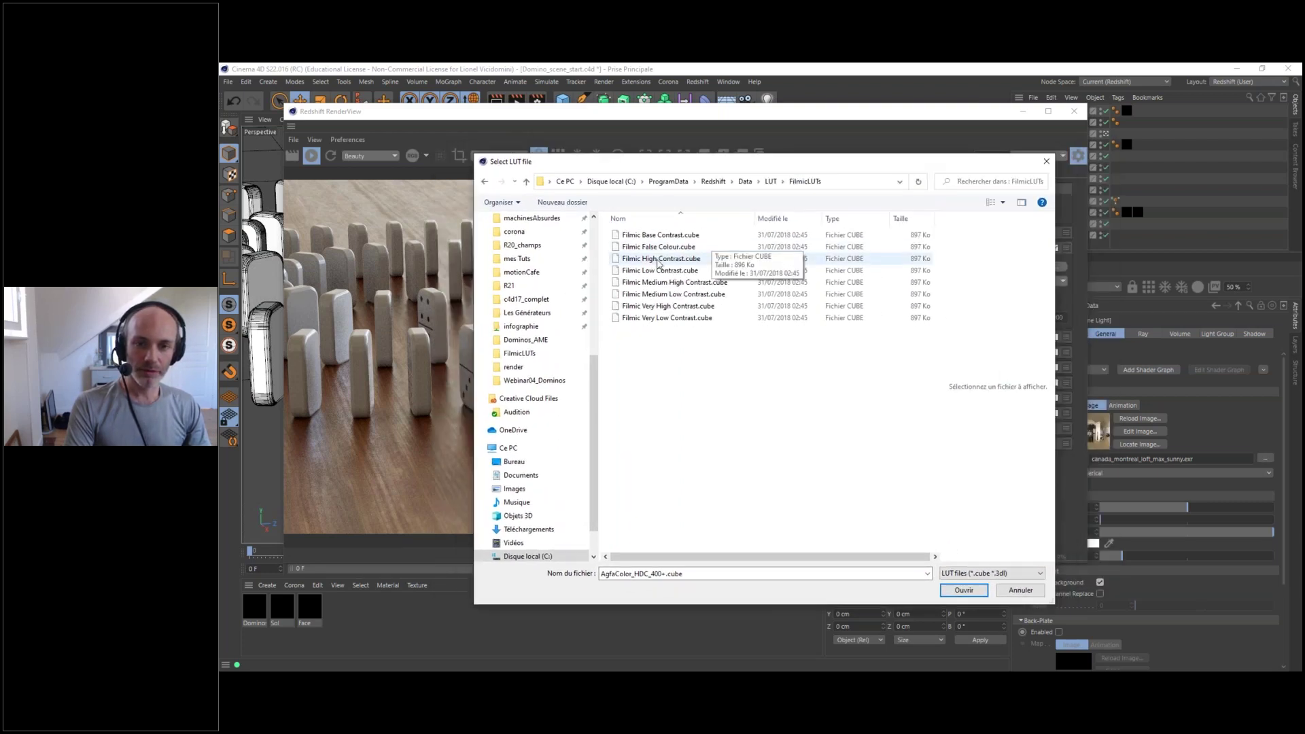
left_click(634, 262)
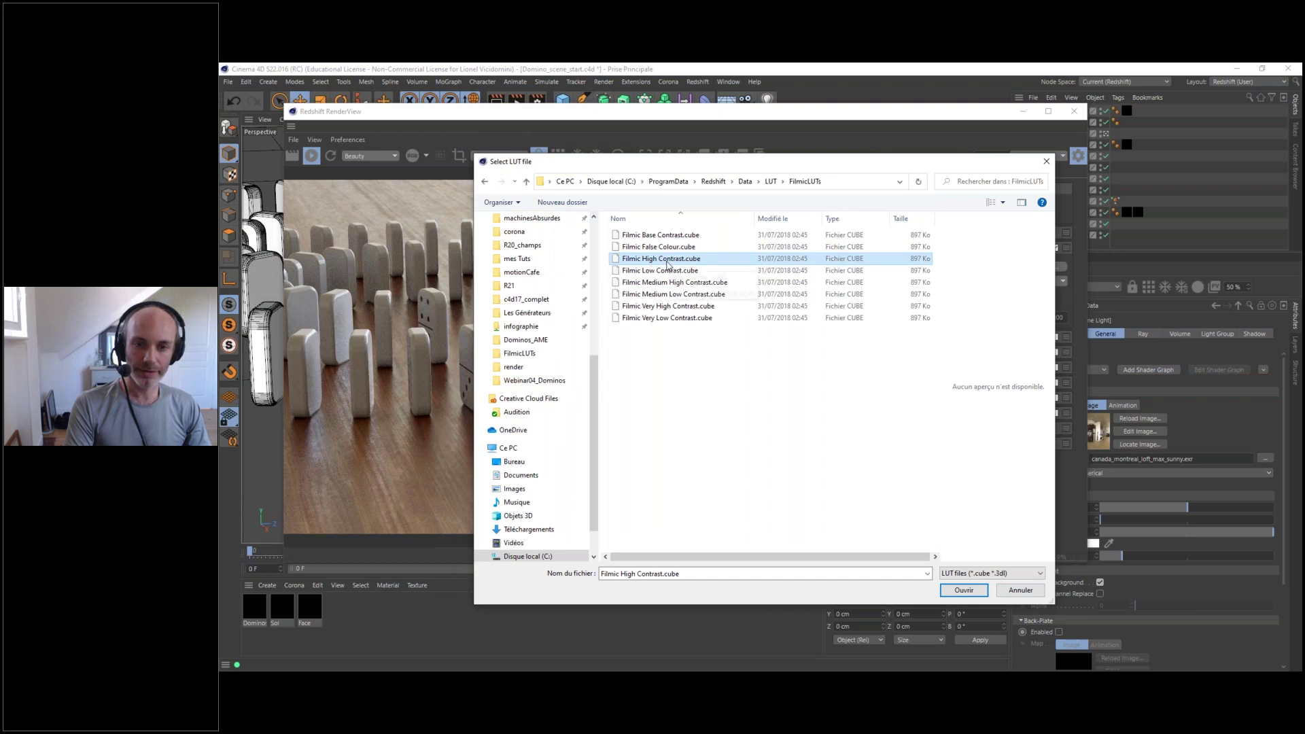
left_click(964, 590)
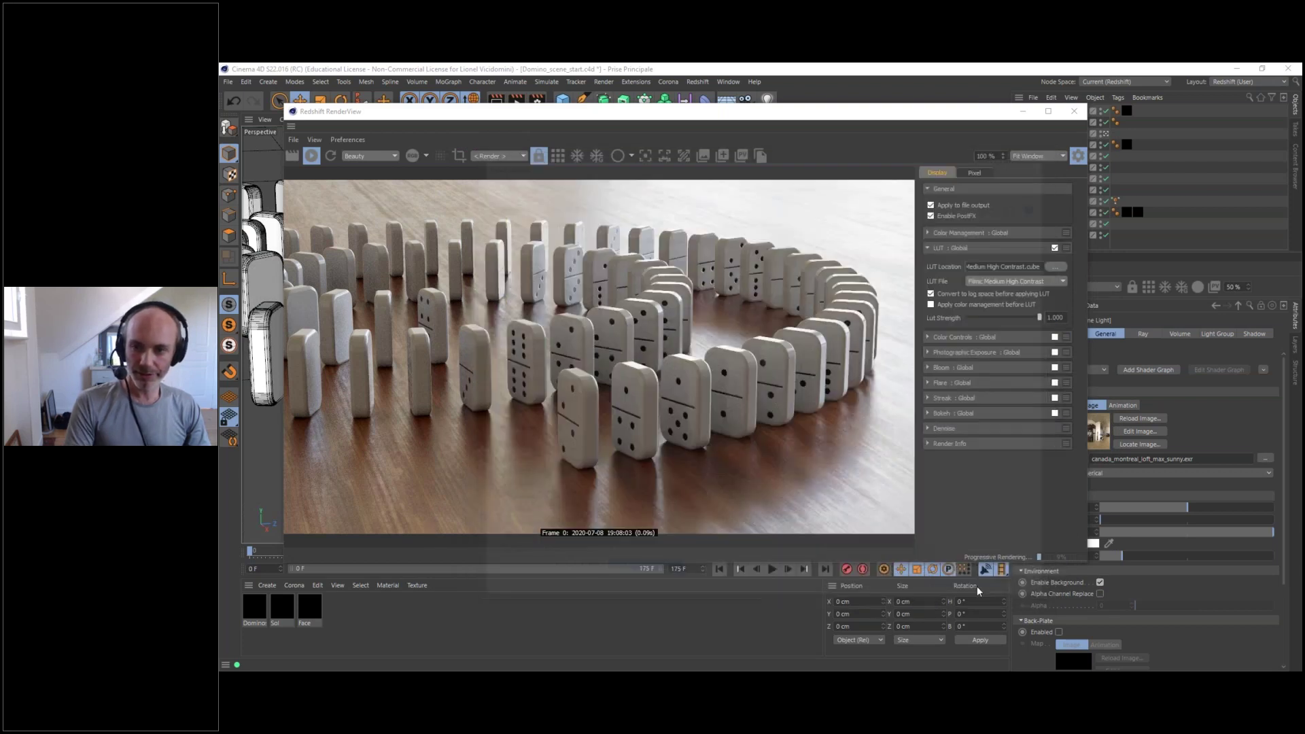
- Turn off the conversion to log space before the LUT is applied
left_click(931, 294)
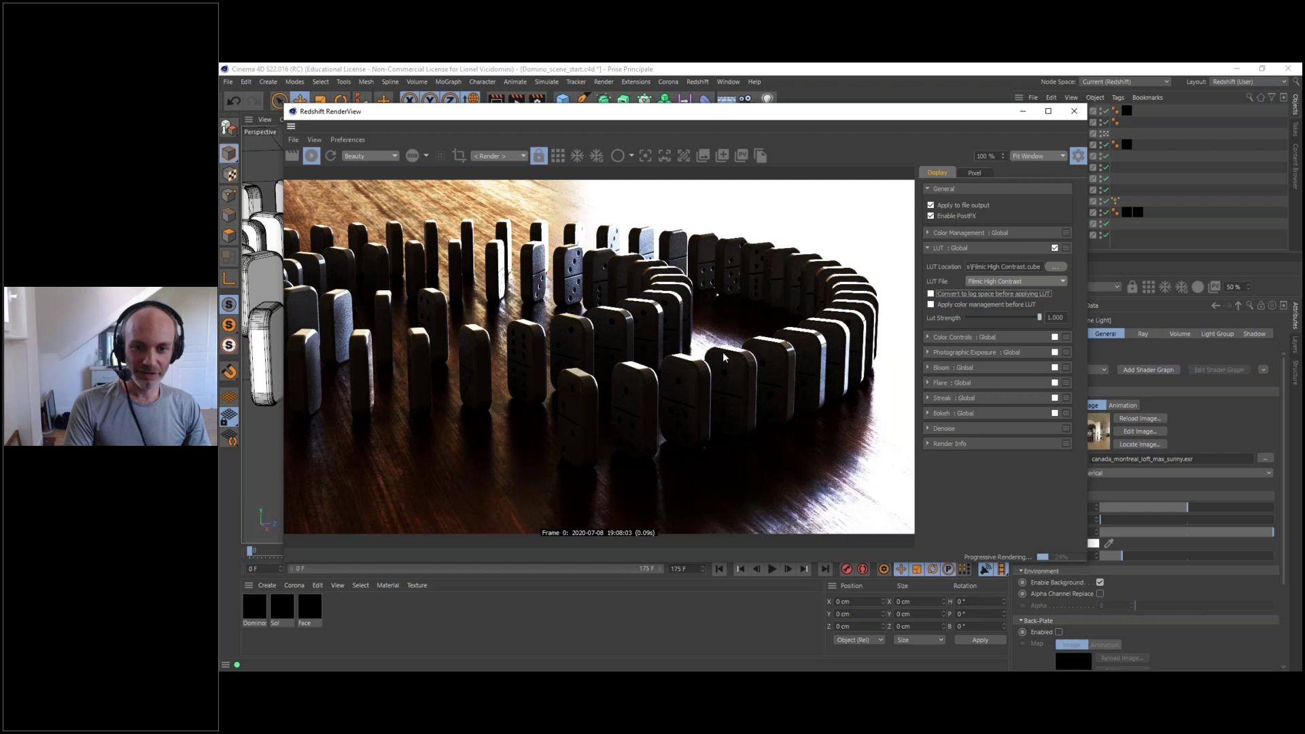
left_click_drag(773, 117, 783, 126)
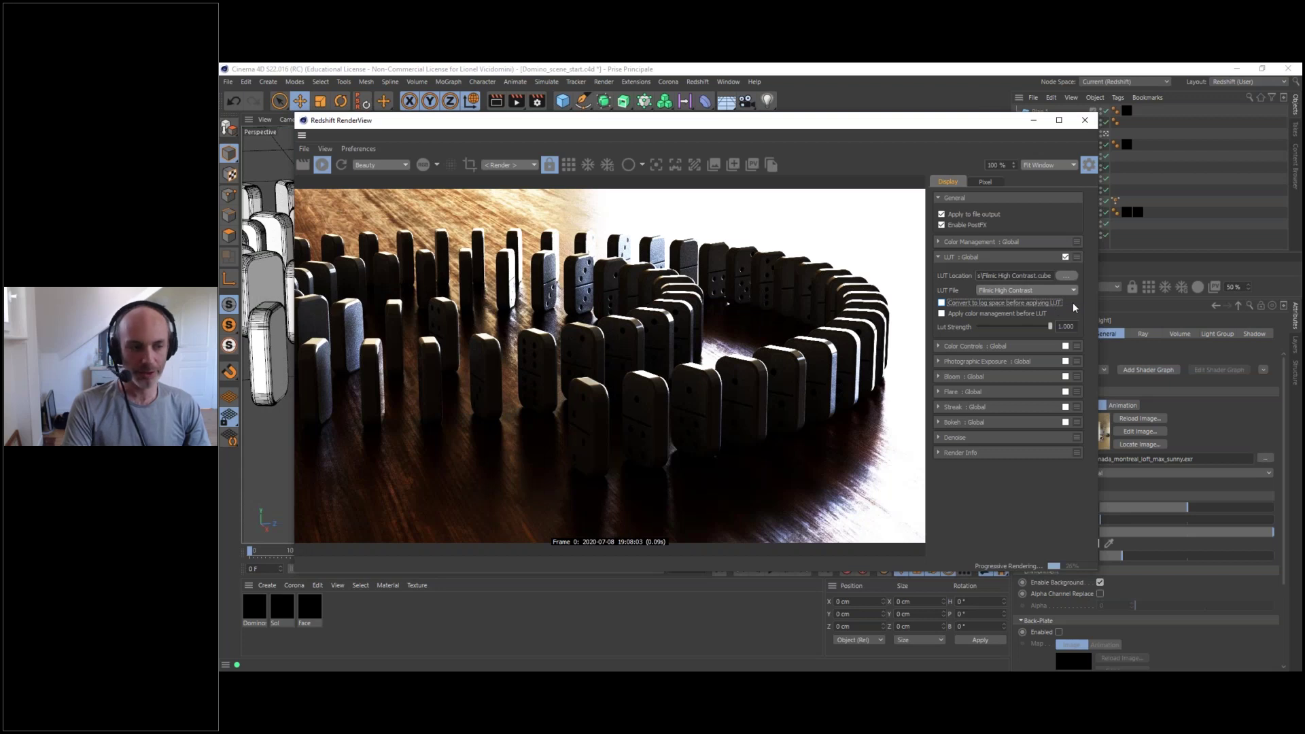
- Turn the log space conversion before the LUT back on and compare the render with the LUT off and on, leaving it enabled
left_click(944, 305)
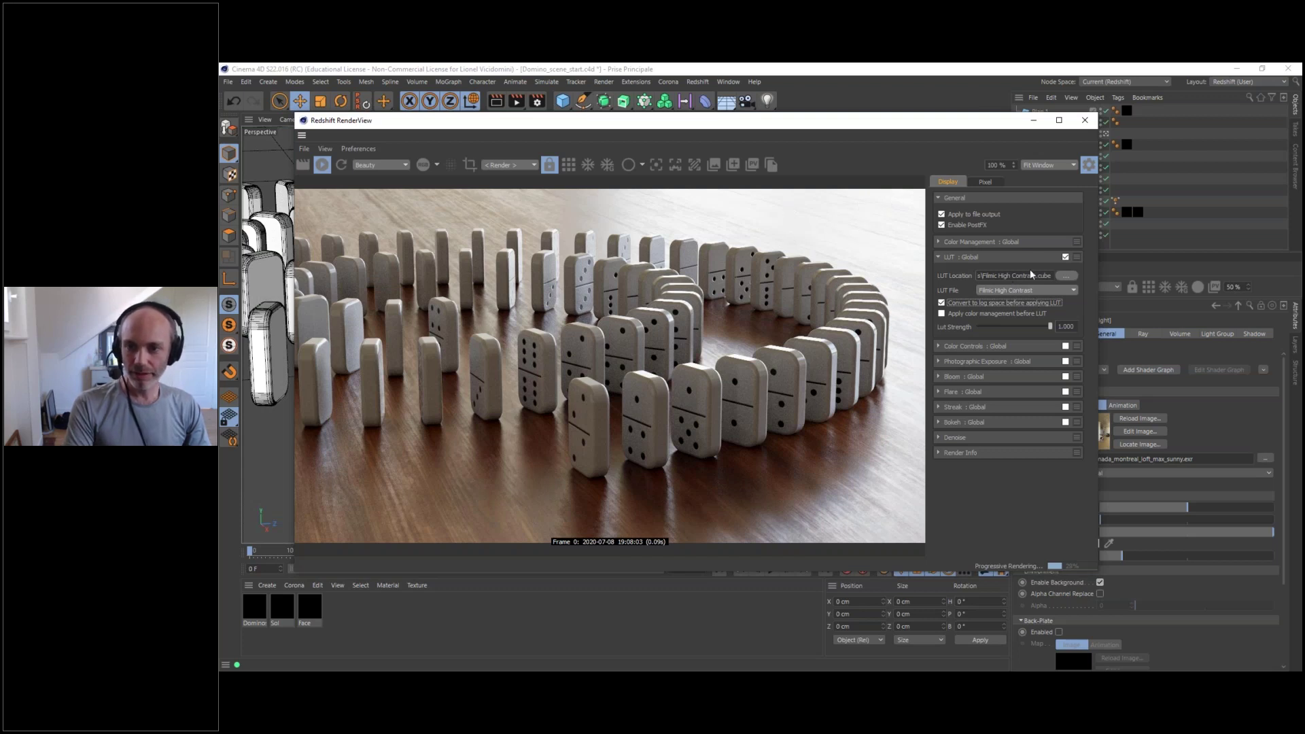
left_click(1065, 258)
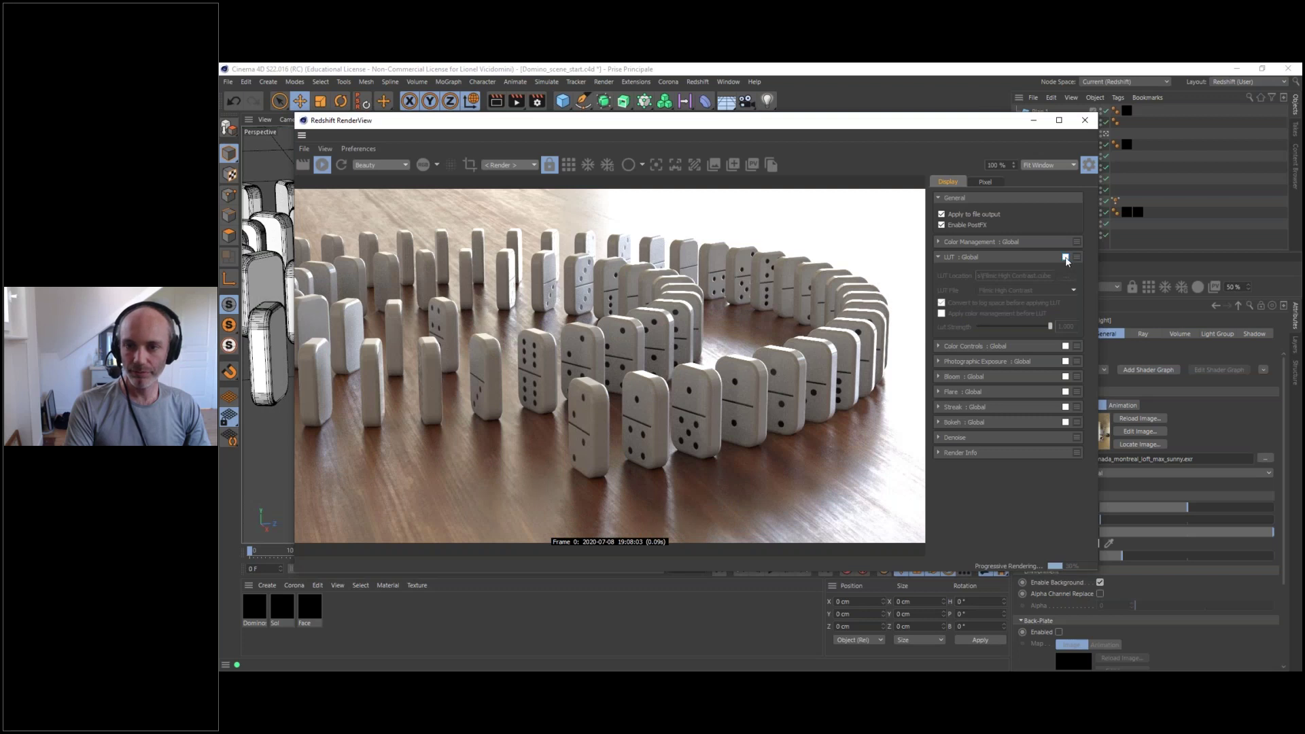
left_click(1066, 258)
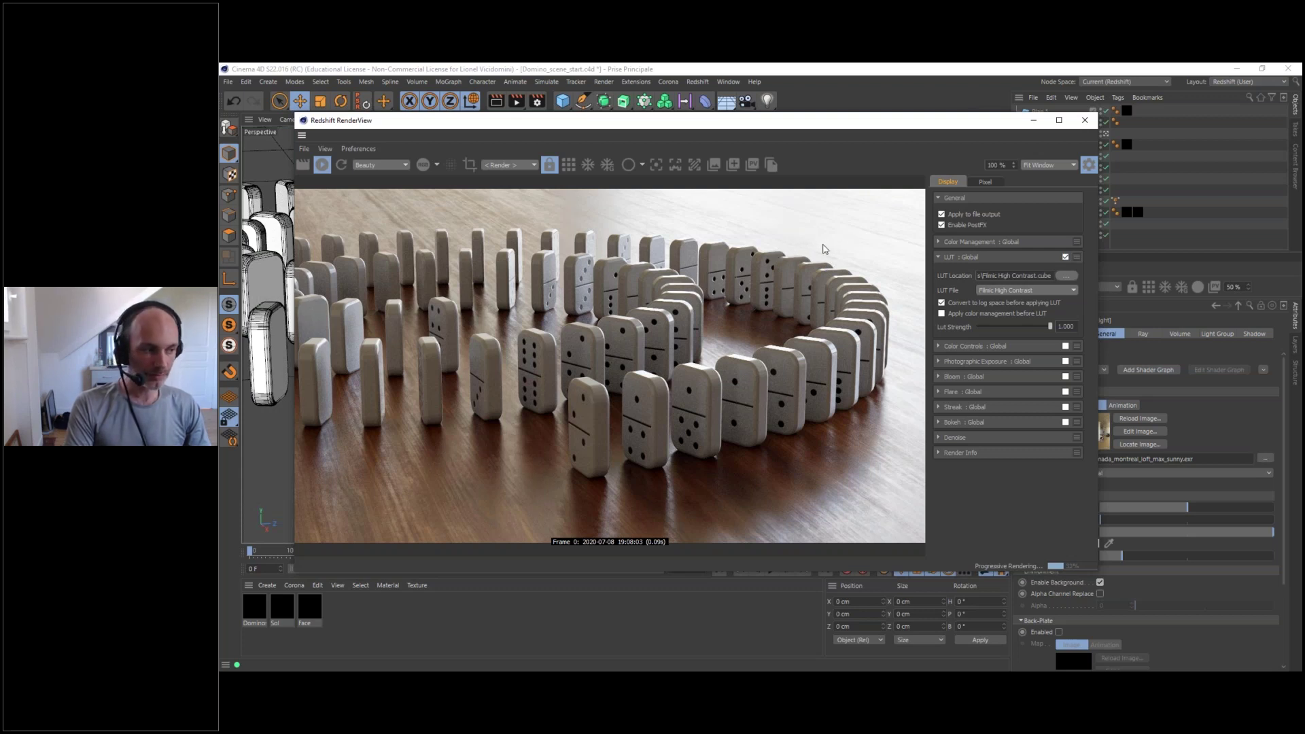
left_click_drag(896, 126, 917, 116)
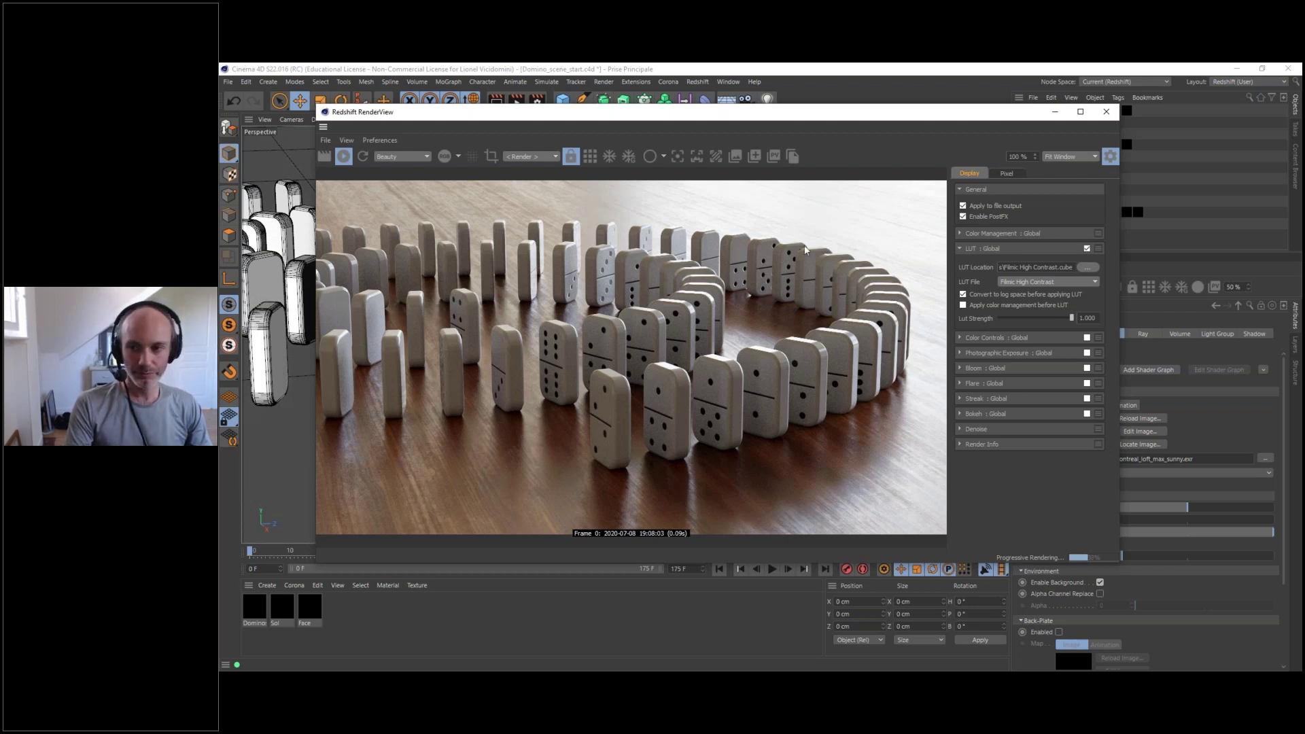
- Try the Filmic Base Contrast and Filmic Very High Contrast LUT files on the render and return to Filmic High Contrast
left_click(1054, 281)
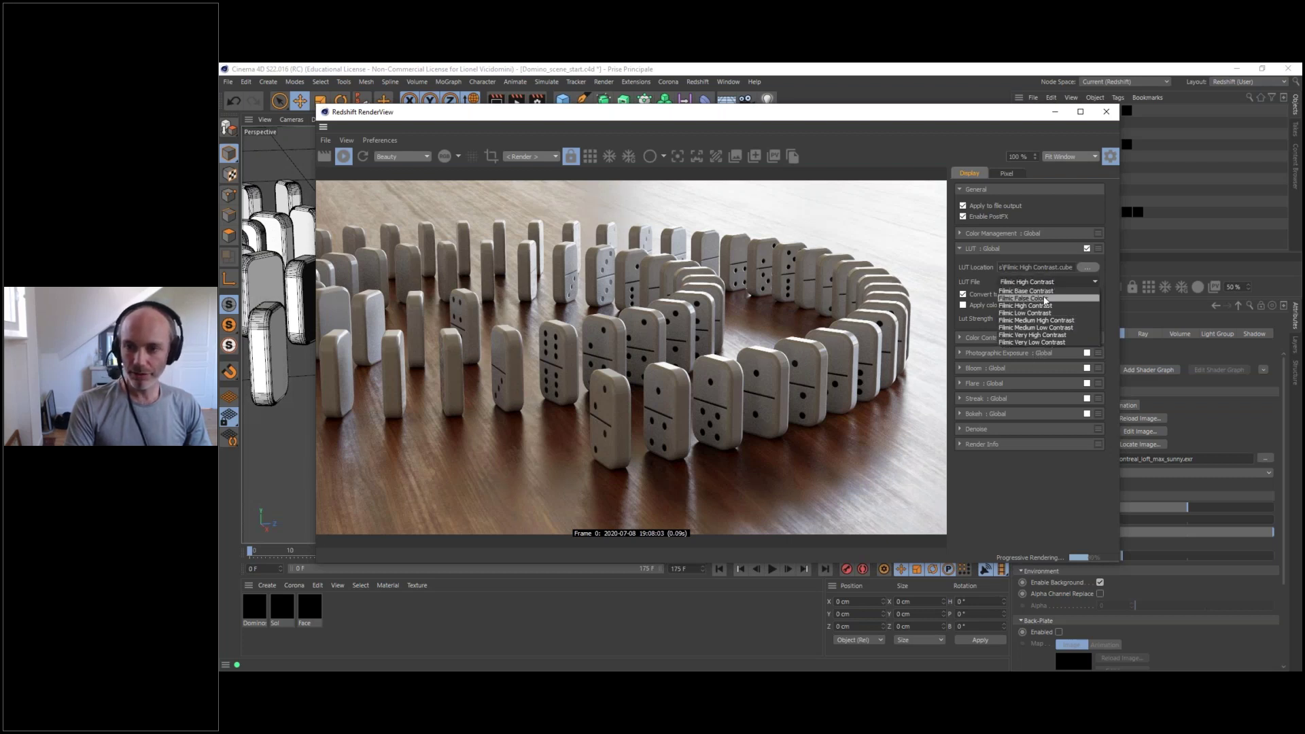
left_click(1023, 291)
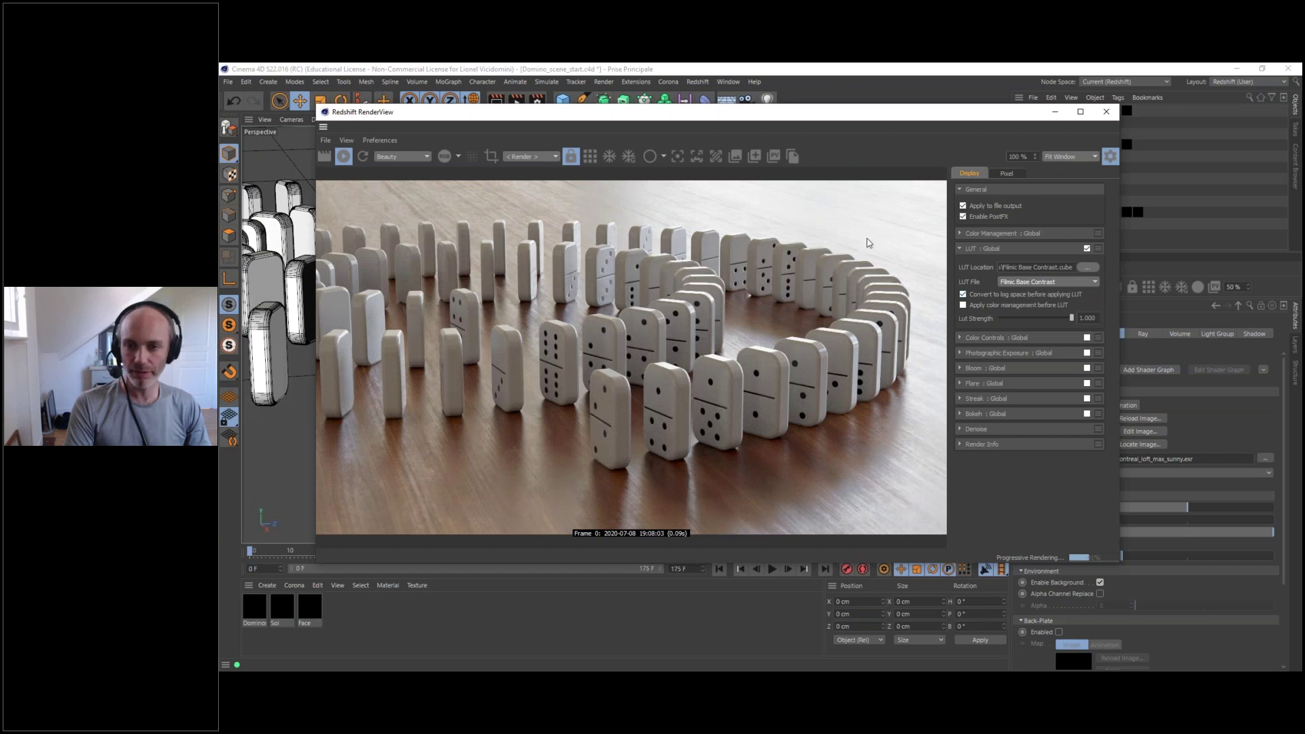
left_click(1031, 282)
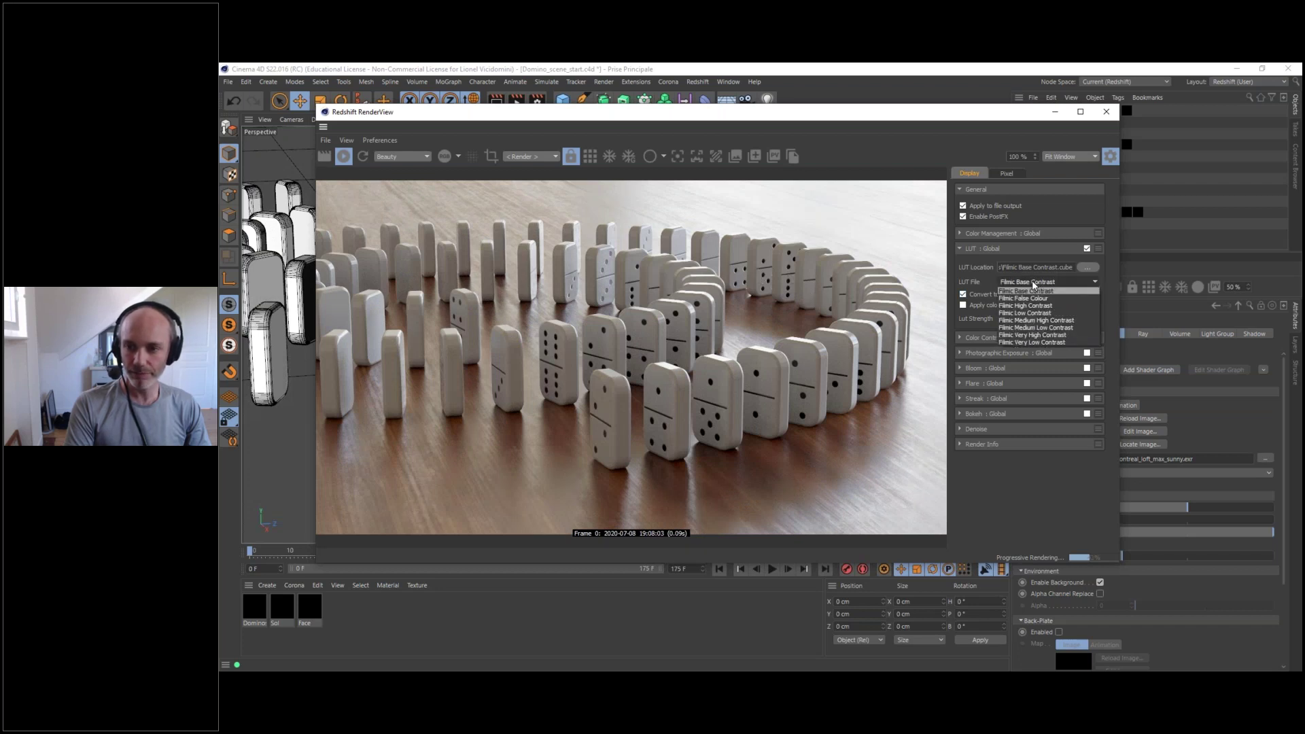
left_click(1034, 335)
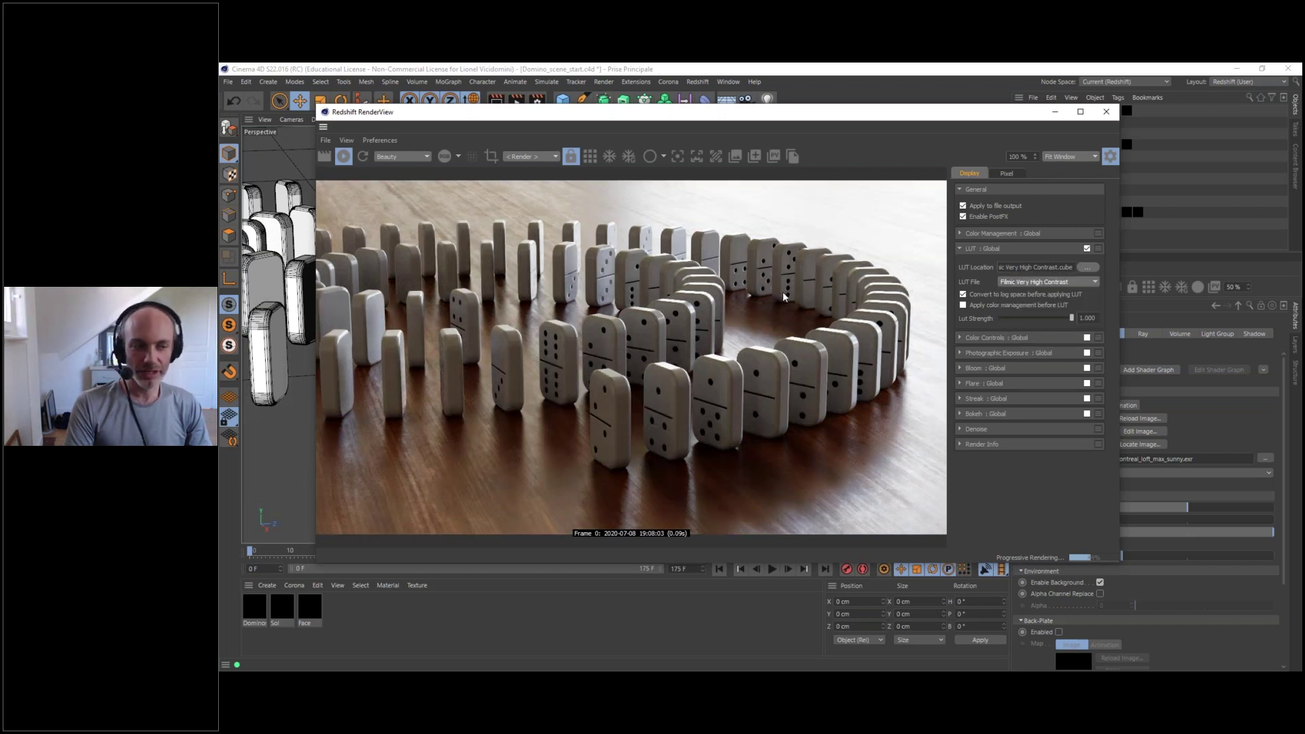
left_click(1050, 282)
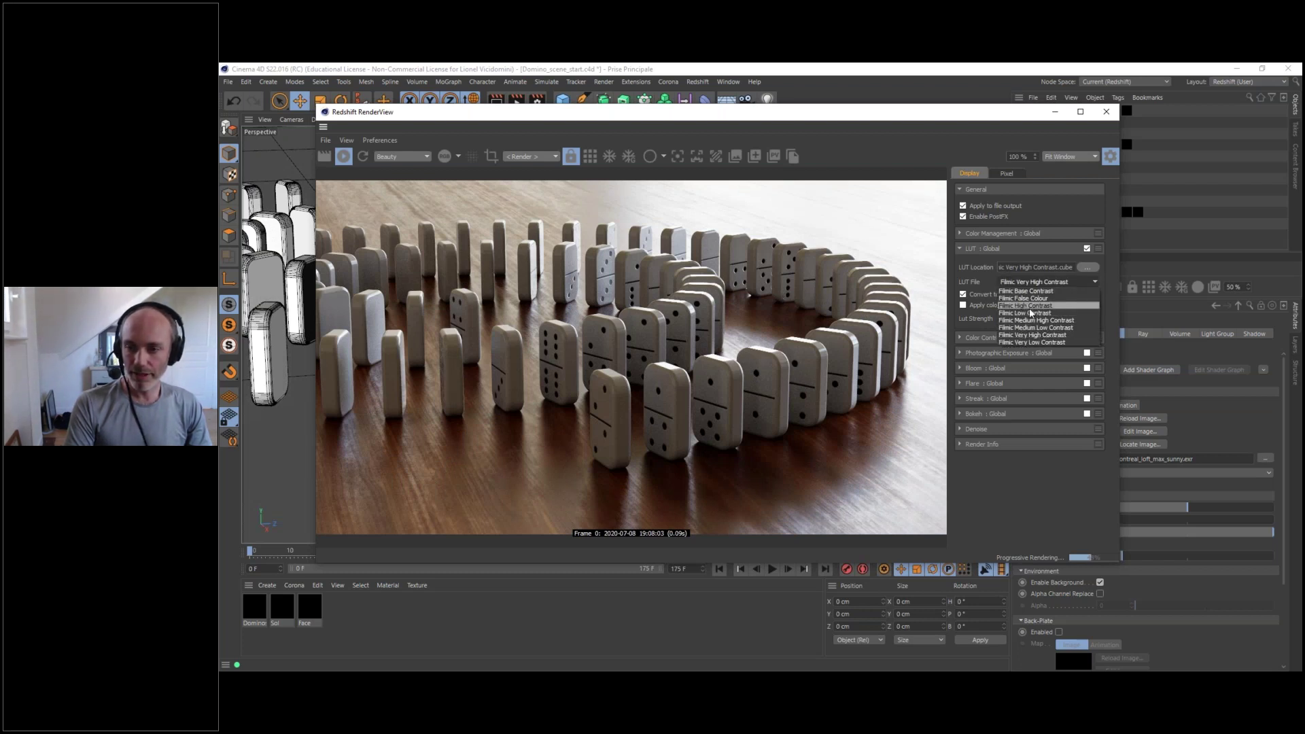
left_click(945, 331)
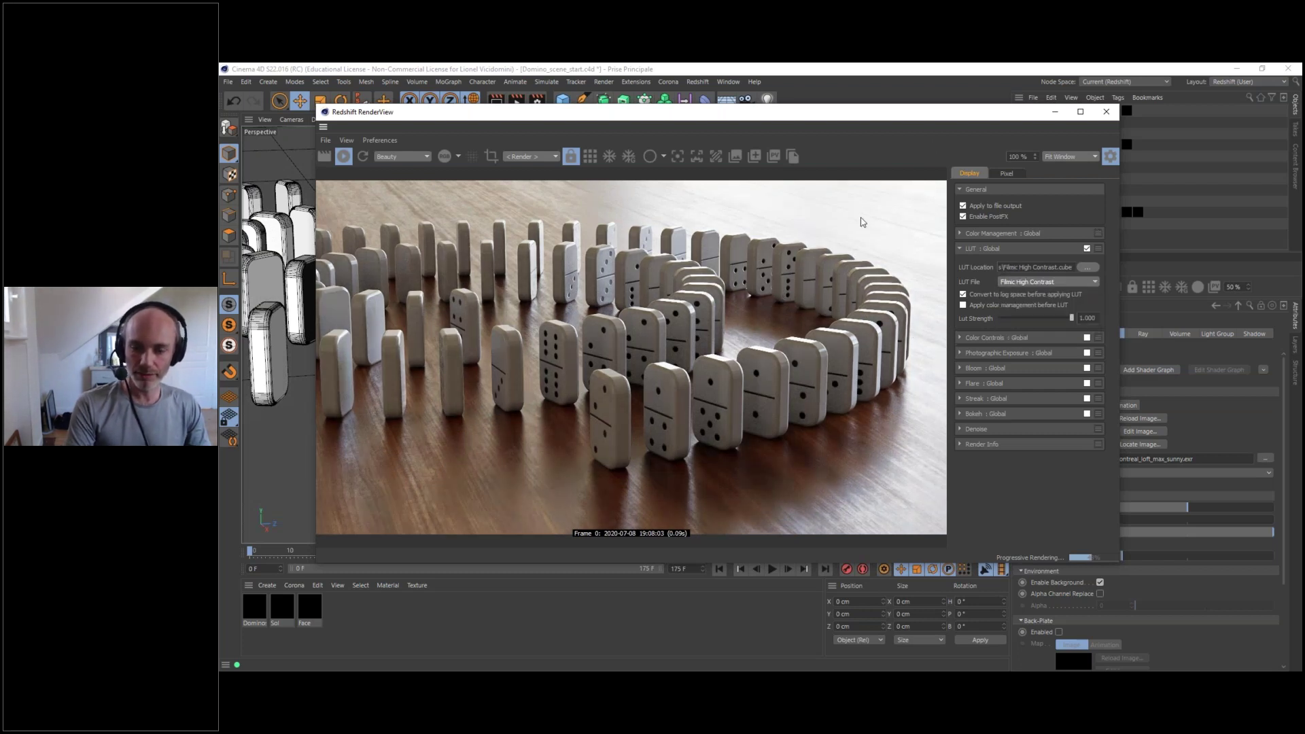
- Enable the global Color Controls and expand their settings to reveal the full RGB curve and histogram
left_click_drag(996, 117, 1000, 114)
left_click(1093, 330)
left_click(965, 330)
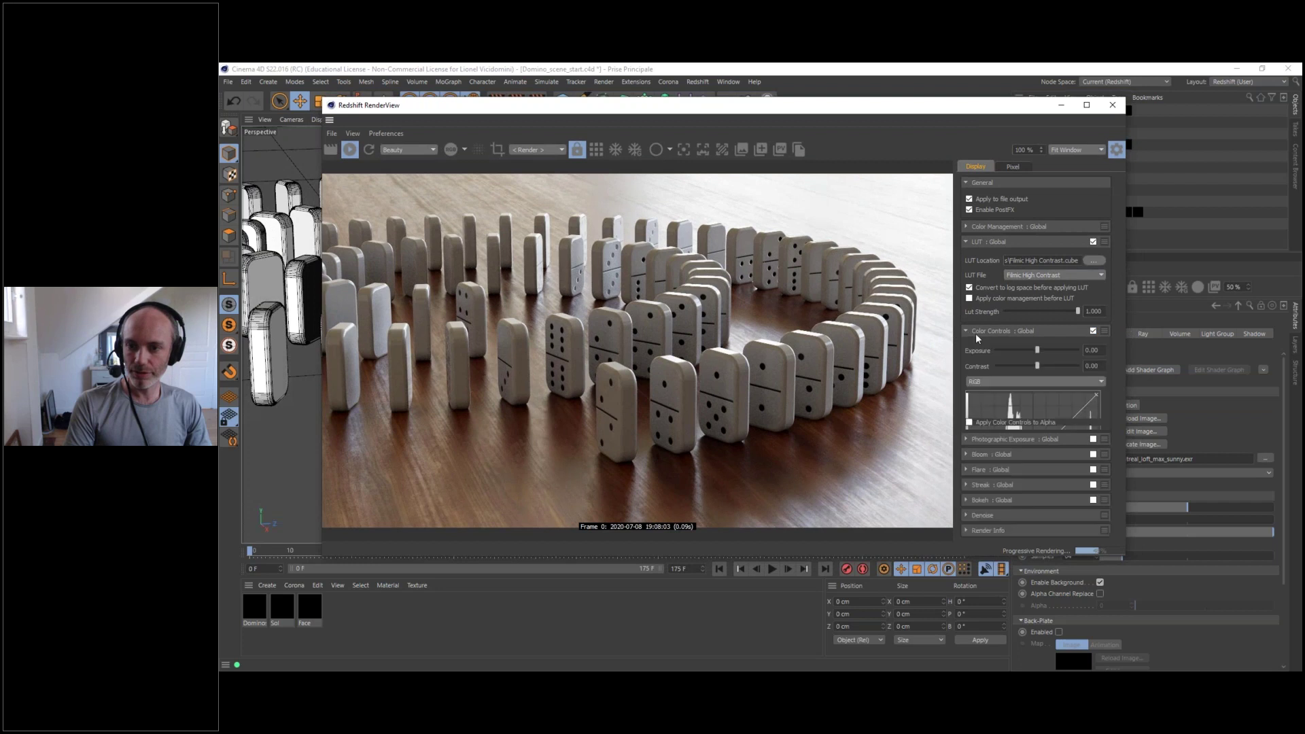
scroll(1124, 299, "down", 1)
scroll(1127, 320, "down", 2)
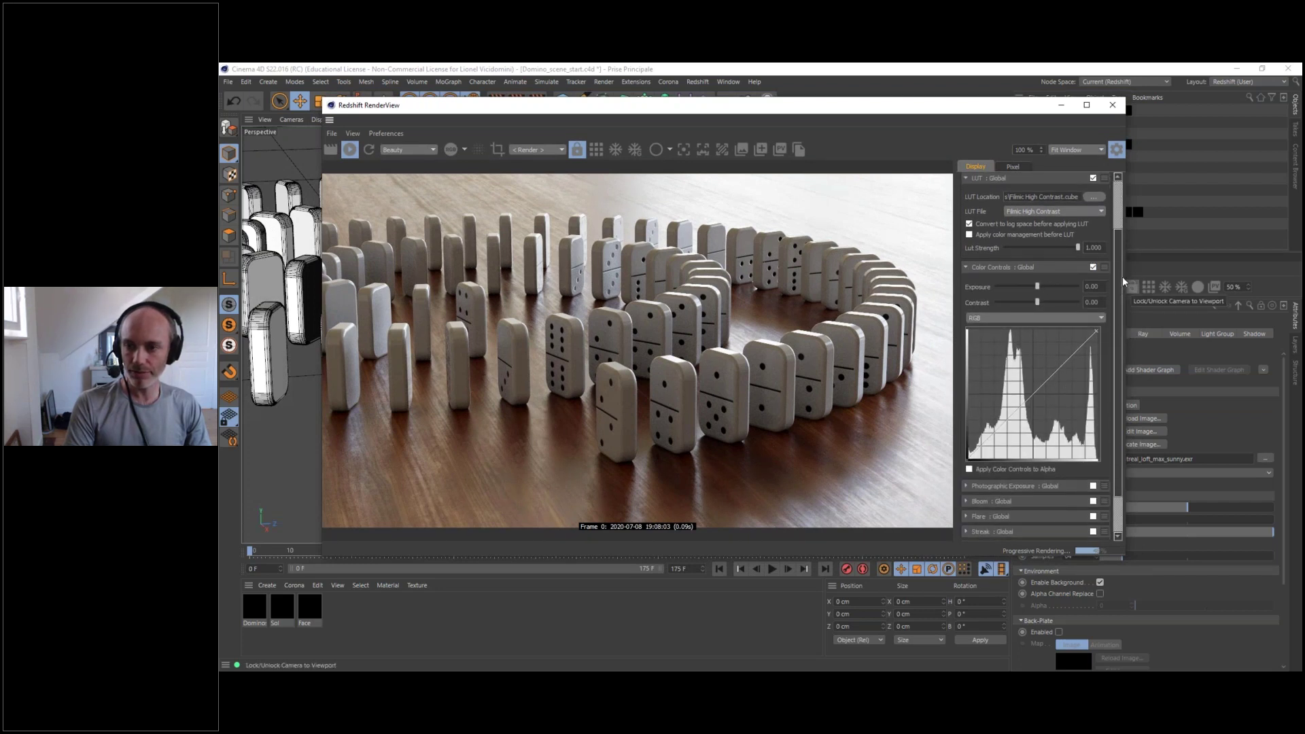
scroll(1116, 279, "down", 1)
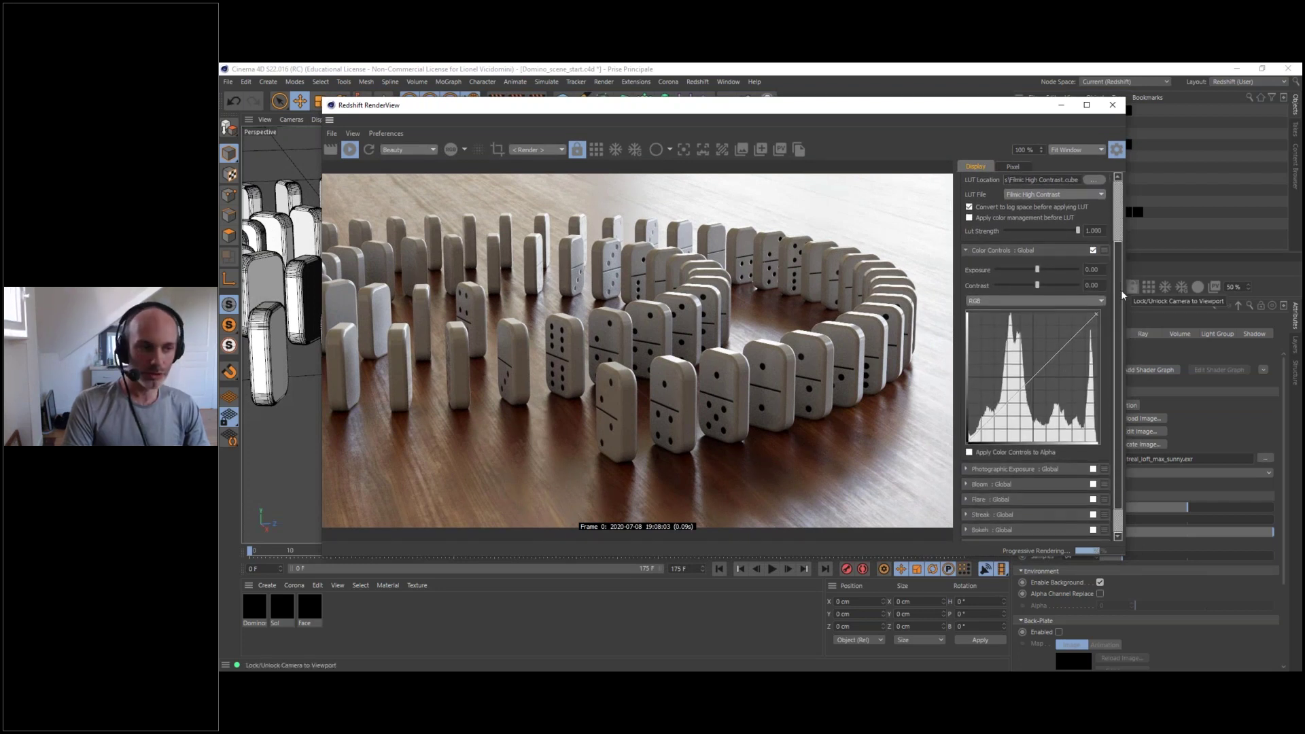
- Brighten the render by adding a raised point in the upper part of the RGB curve, and collapse the Color Controls
left_click(1057, 340)
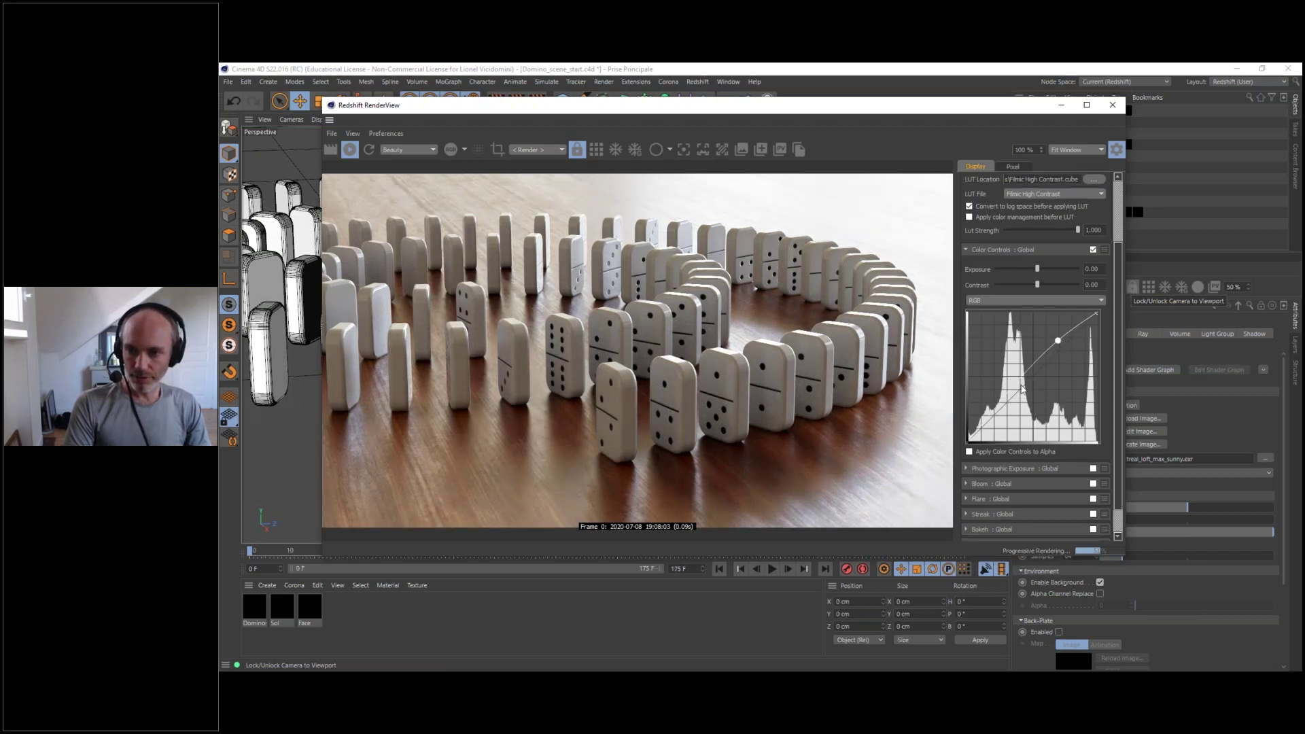
left_click(1009, 401)
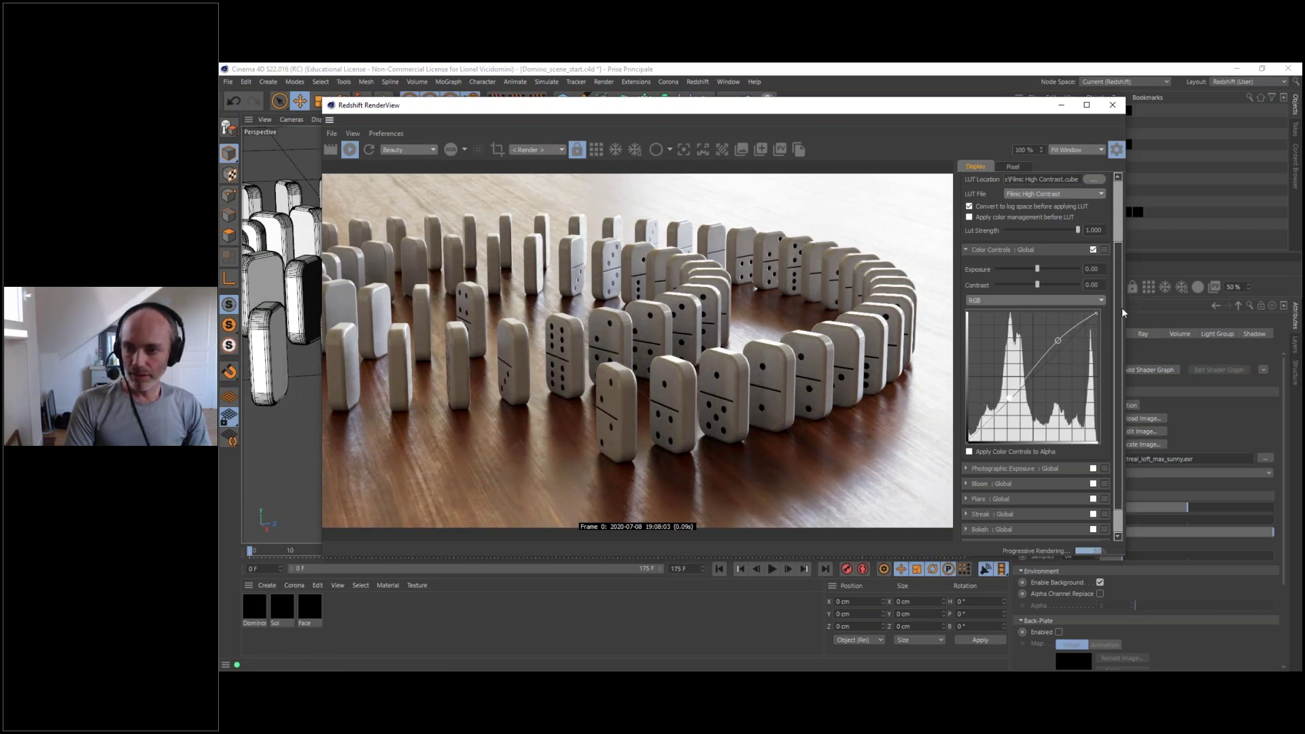
scroll(1120, 307, "down", 1)
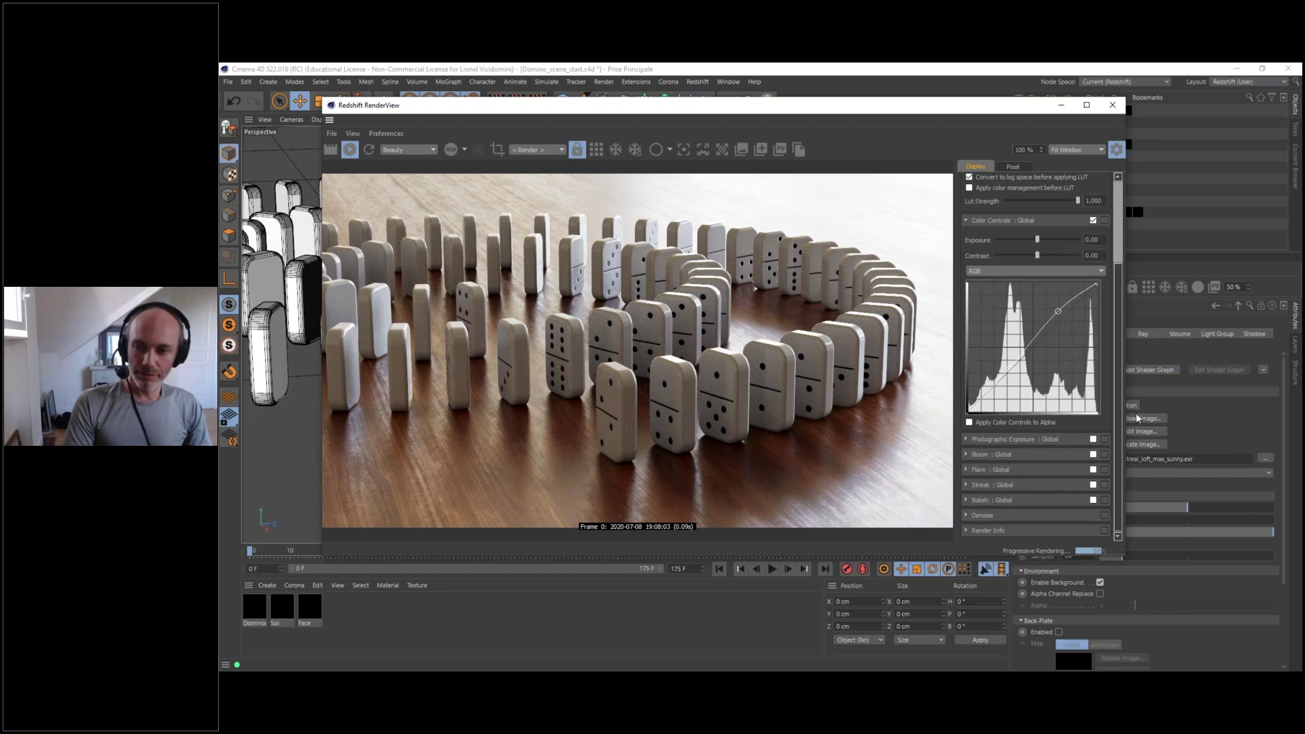
scroll(1121, 415, "up", 3)
scroll(1082, 295, "up", 1)
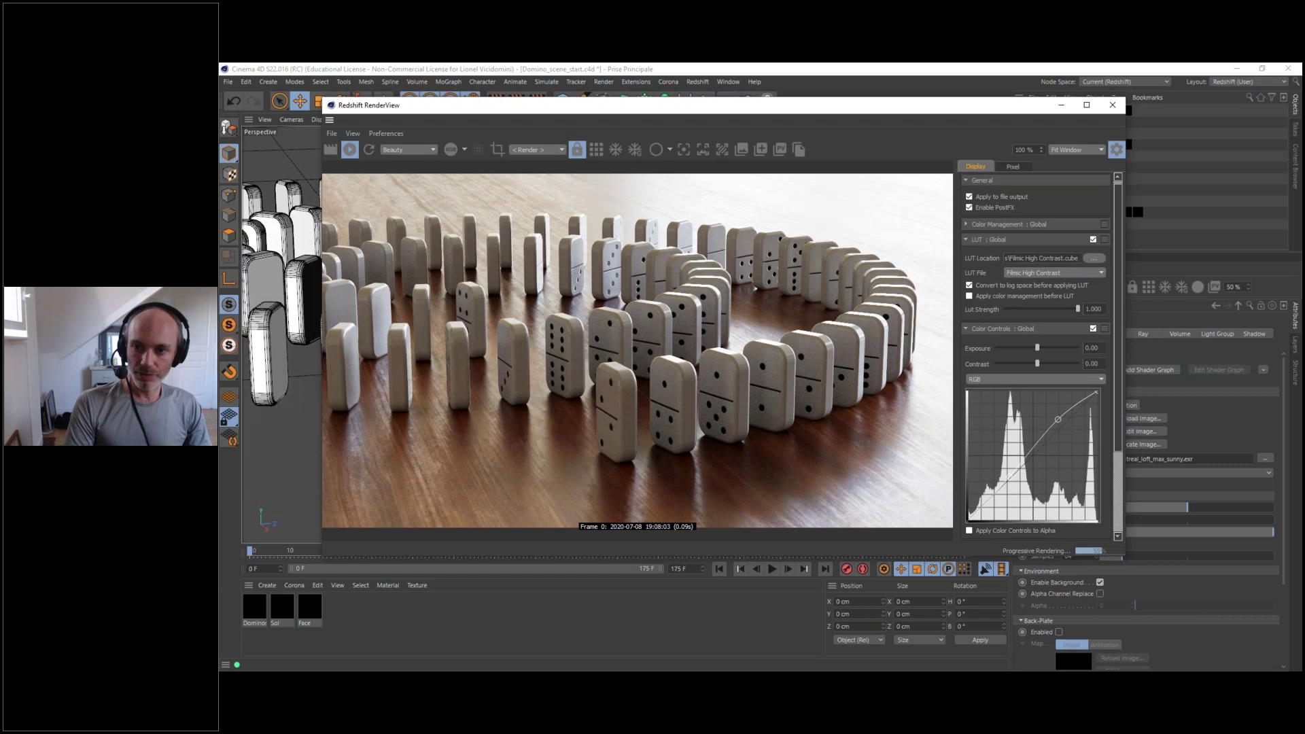
scroll(1120, 357, "down", 2)
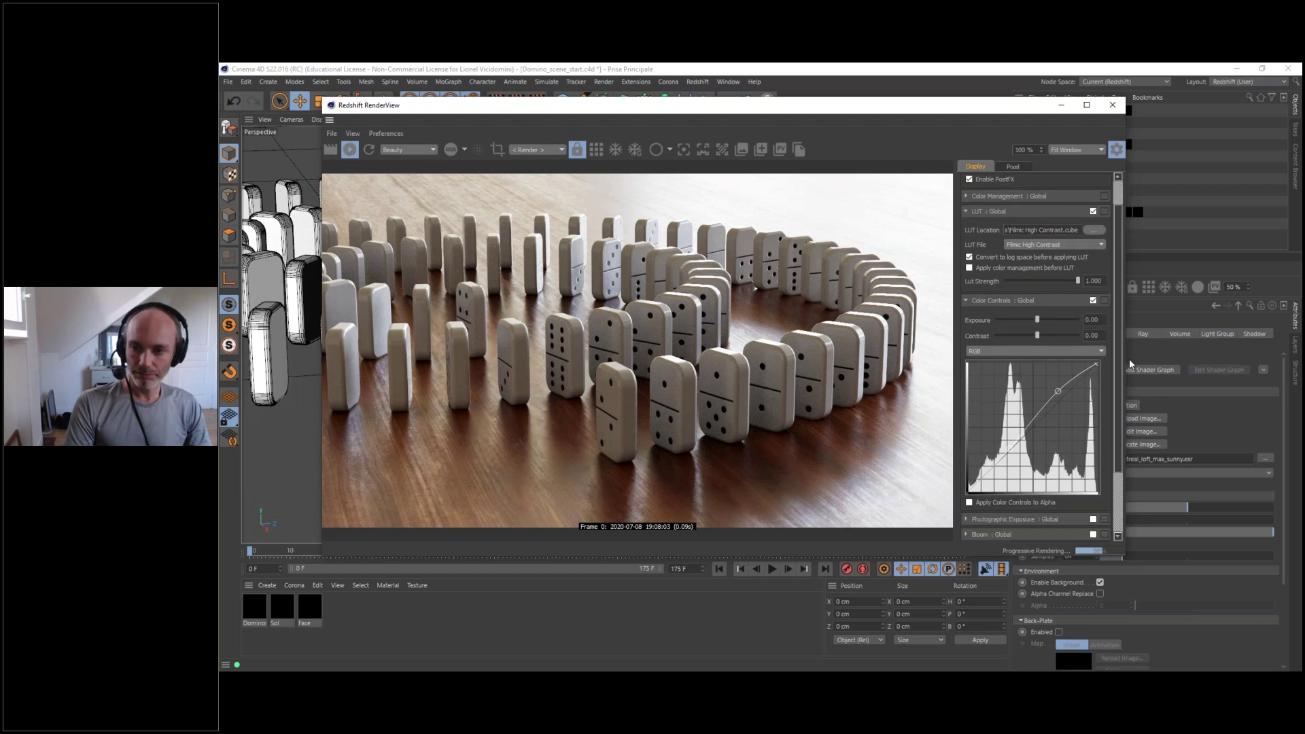
left_click(966, 278)
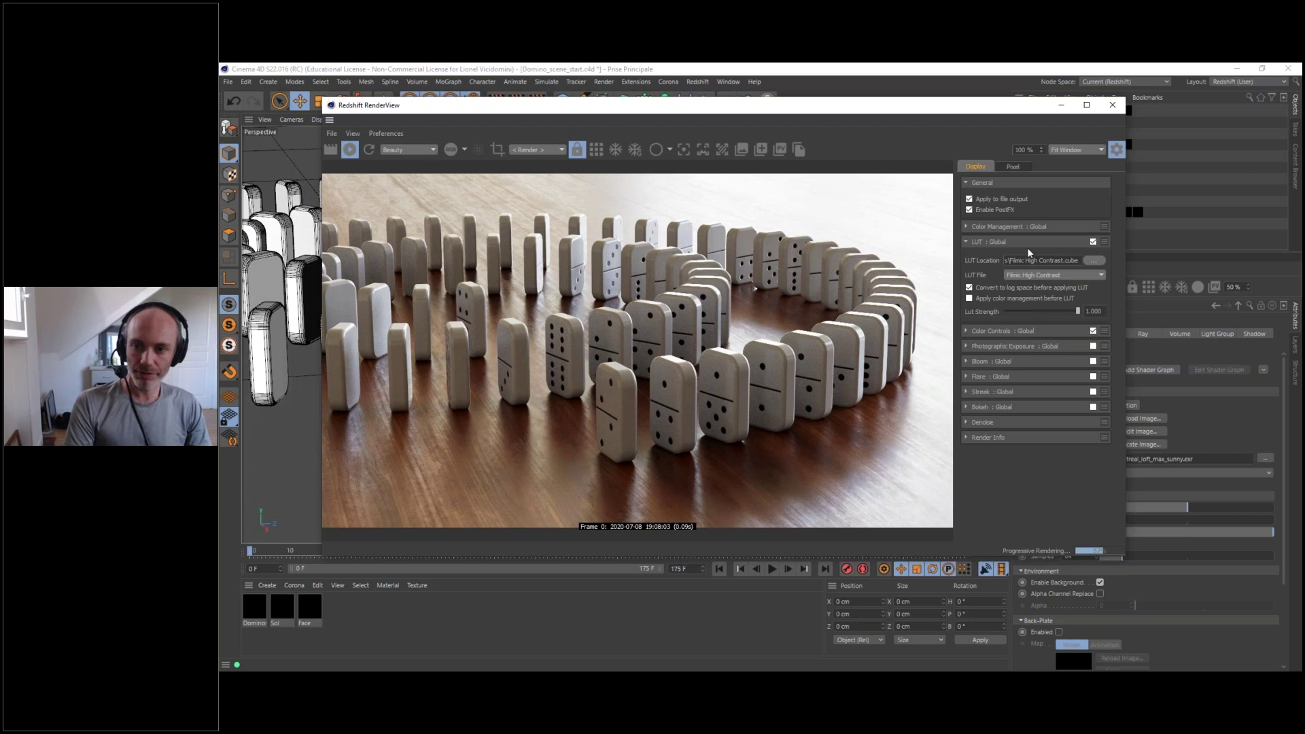
- Enable the global Bloom effect, expand its settings and set the Bloom Threshold to about 31.933
left_click(1093, 362)
left_click(965, 361)
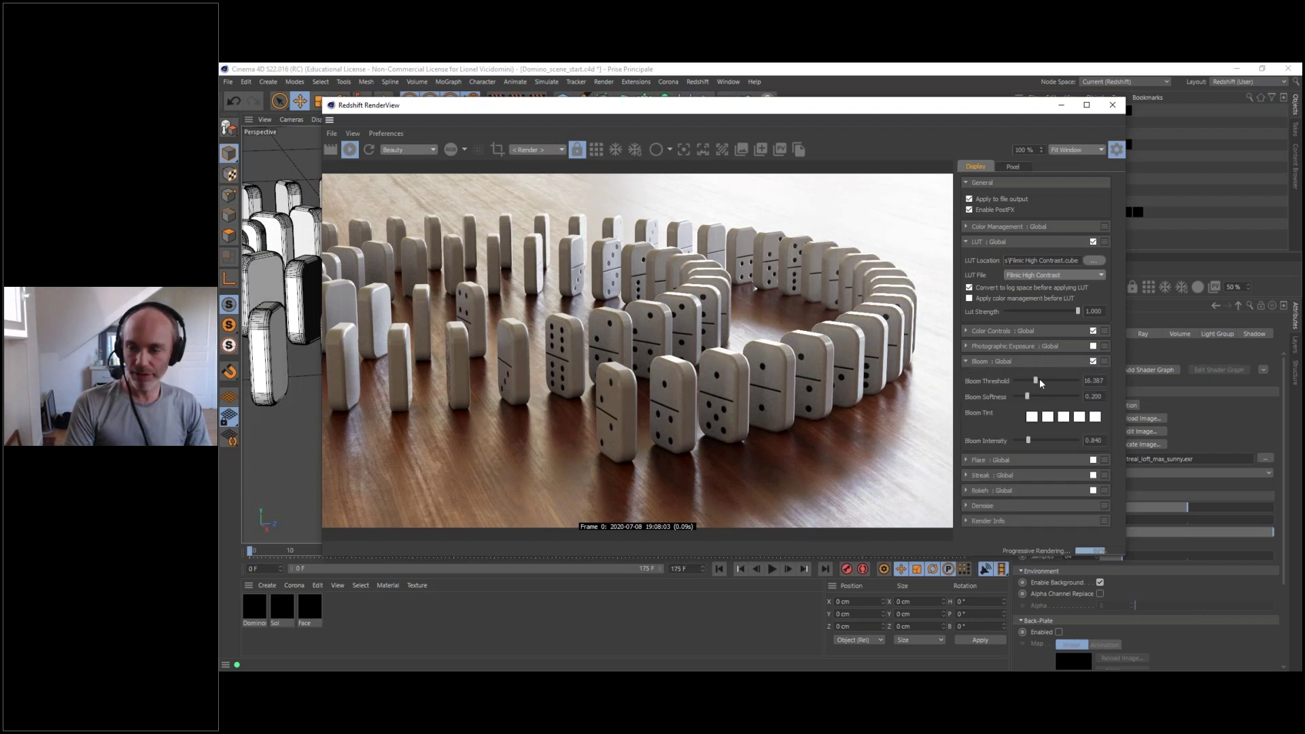
left_click_drag(1036, 381, 1055, 380)
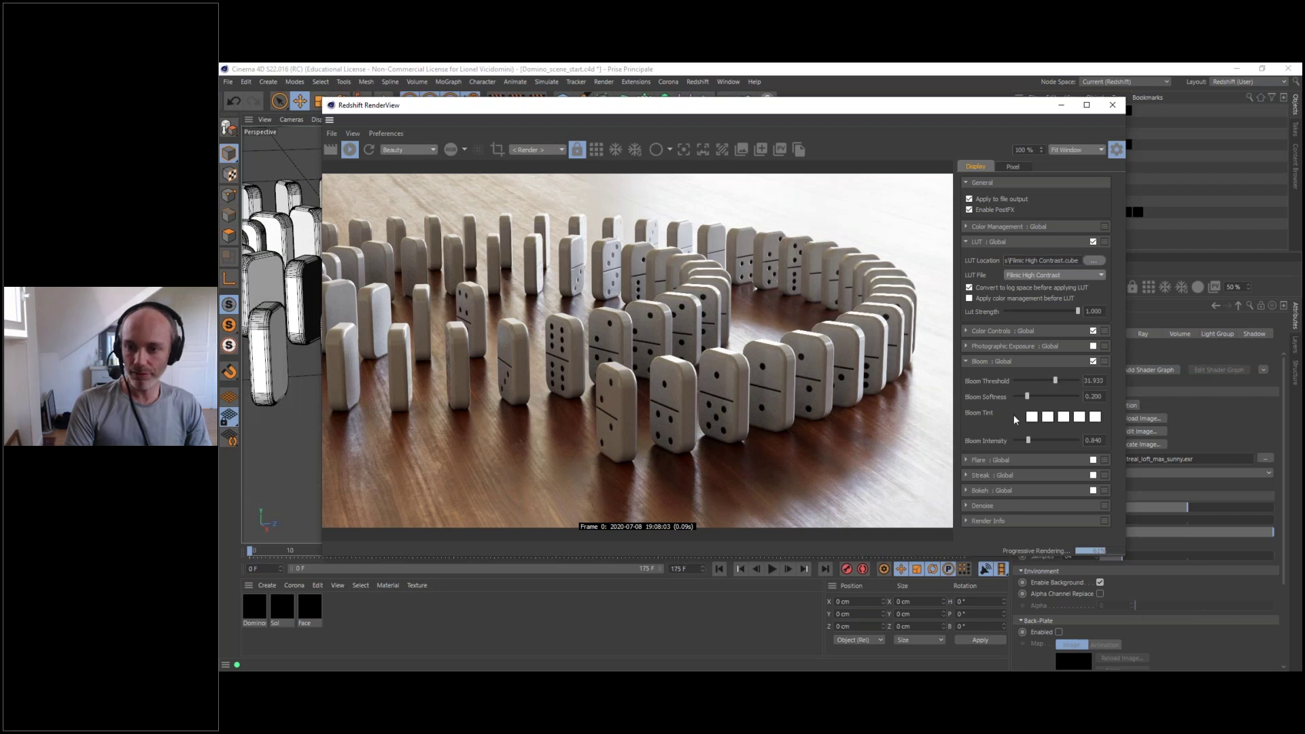
- Tint the first three Bloom Tint swatches red, pinkish red and pure red
left_click(1034, 417)
mouse_move(1062, 469)
left_mouse_down()
mouse_move(1066, 492)
mouse_move(1048, 452)
mouse_move(1057, 492)
left_mouse_up()
left_click(1047, 419)
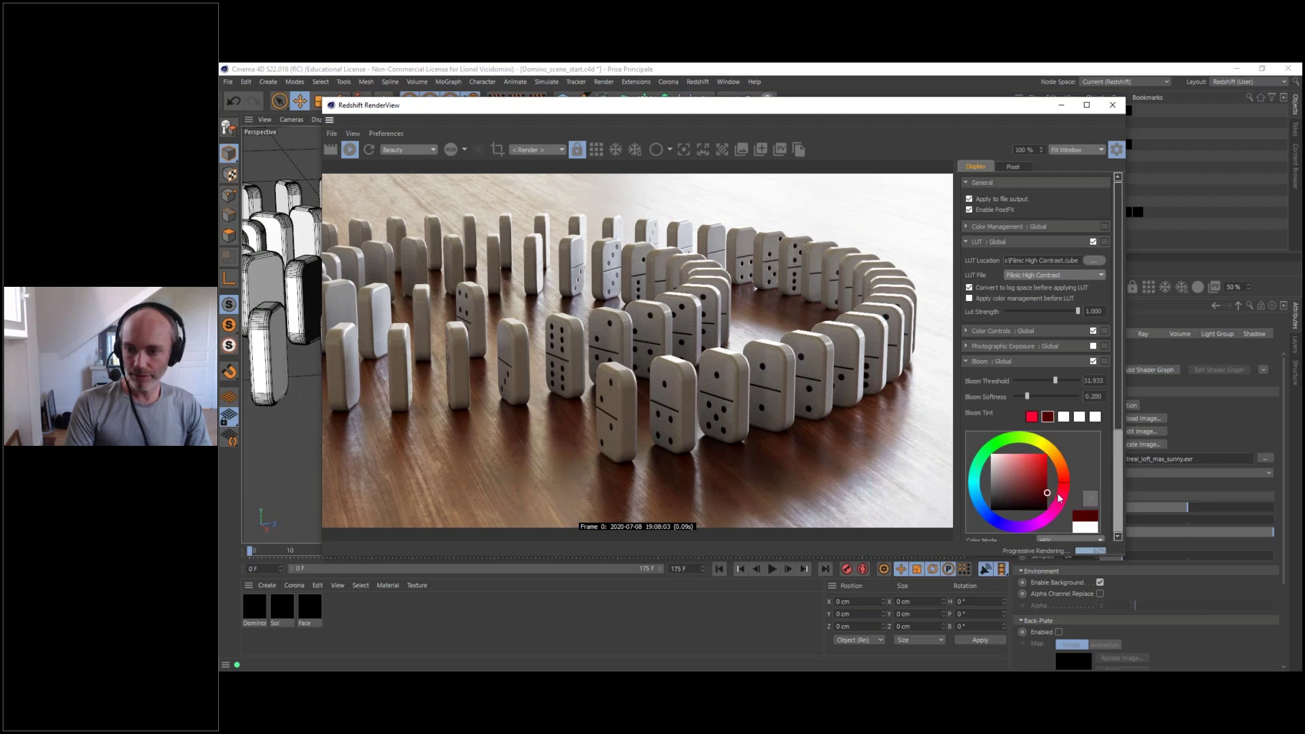
left_click(1065, 500)
left_click(1048, 454)
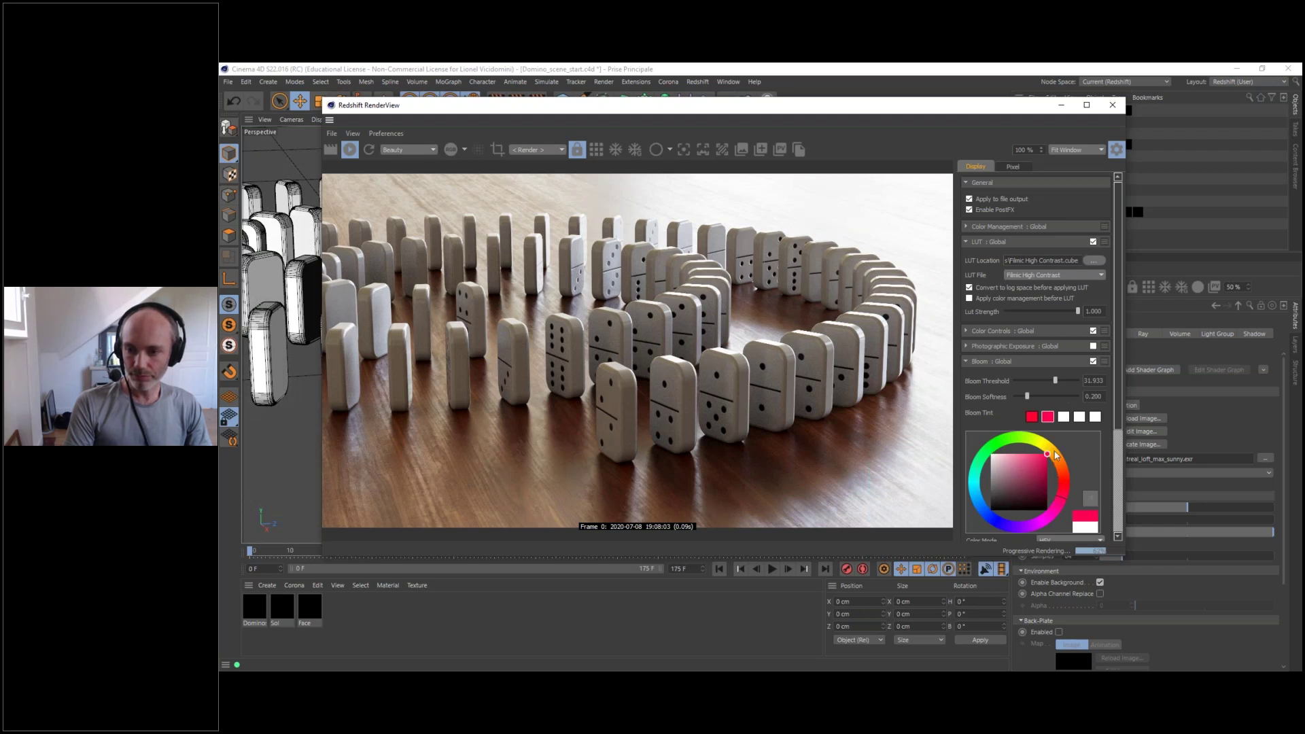
left_click(1067, 416)
left_click(1053, 447)
left_click(1047, 454)
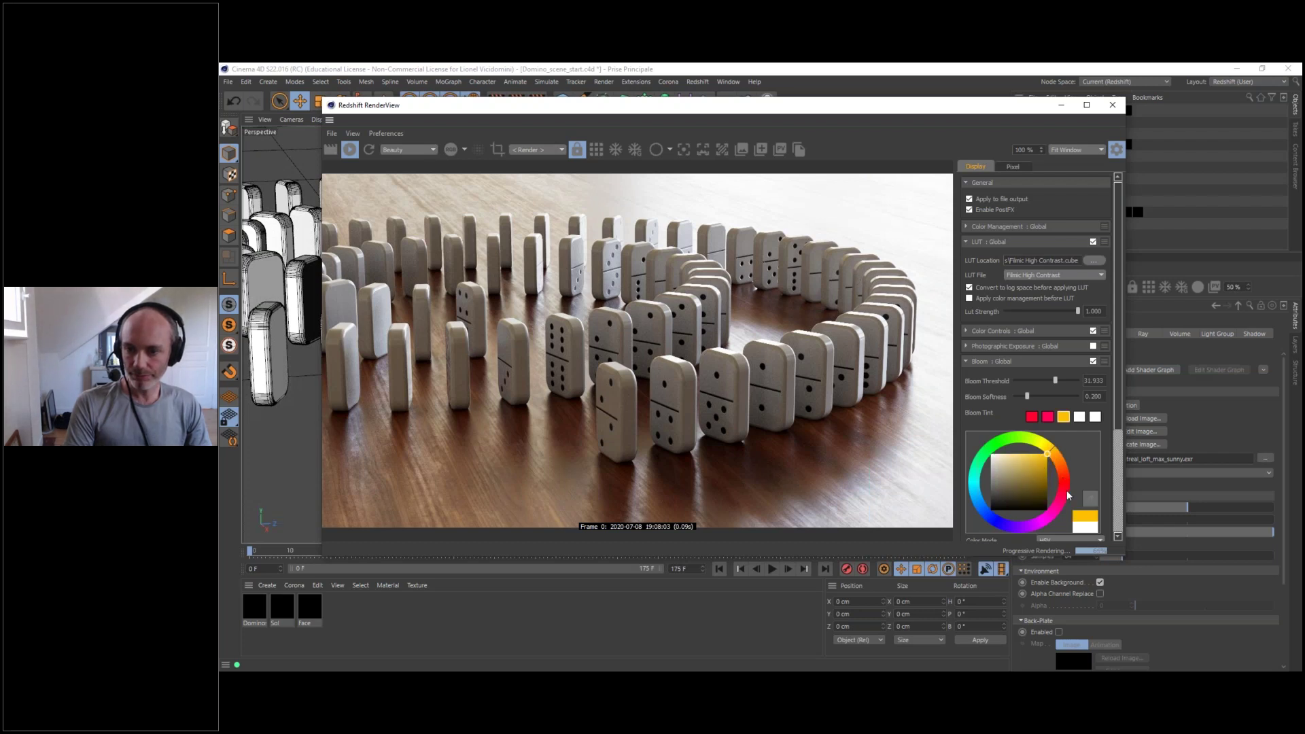
left_click(1068, 491)
scroll(1082, 459, "down", 3)
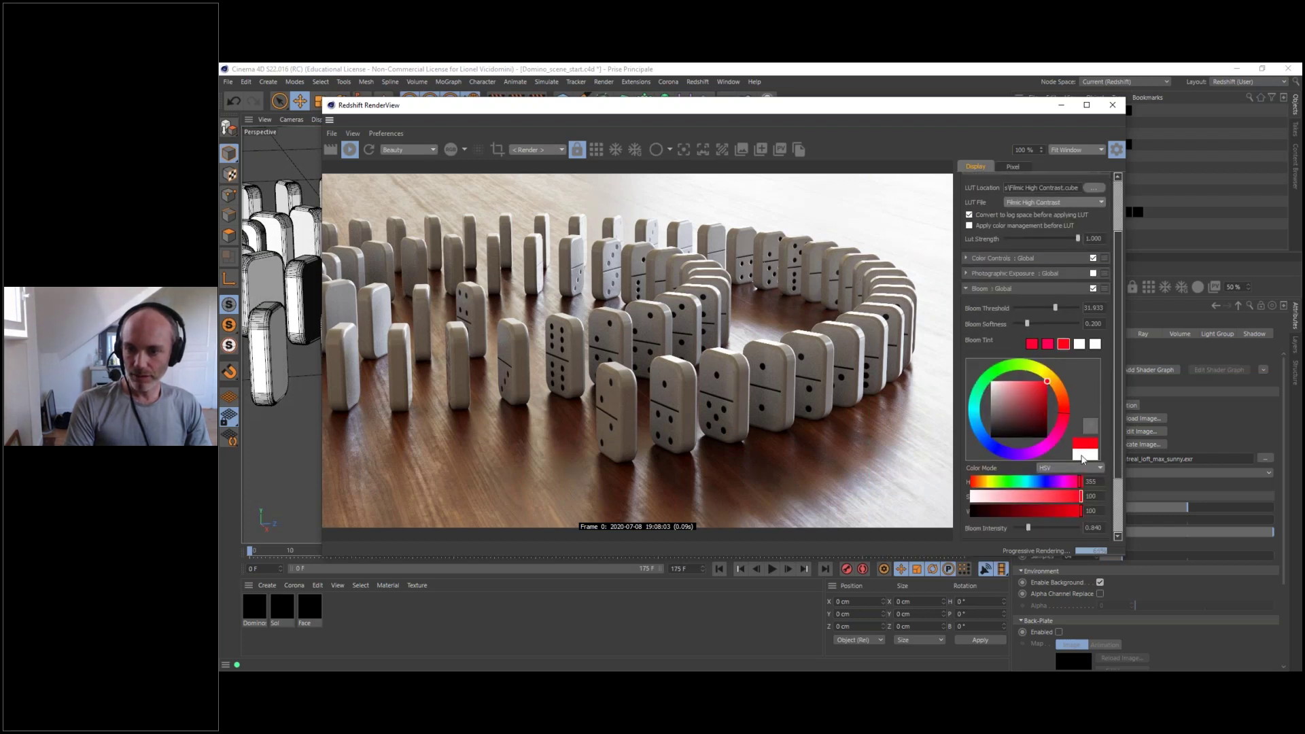
- Raise the Bloom Intensity to about 3.563 and lower the Bloom Threshold to about 18.487
scroll(1121, 373, "down", 3)
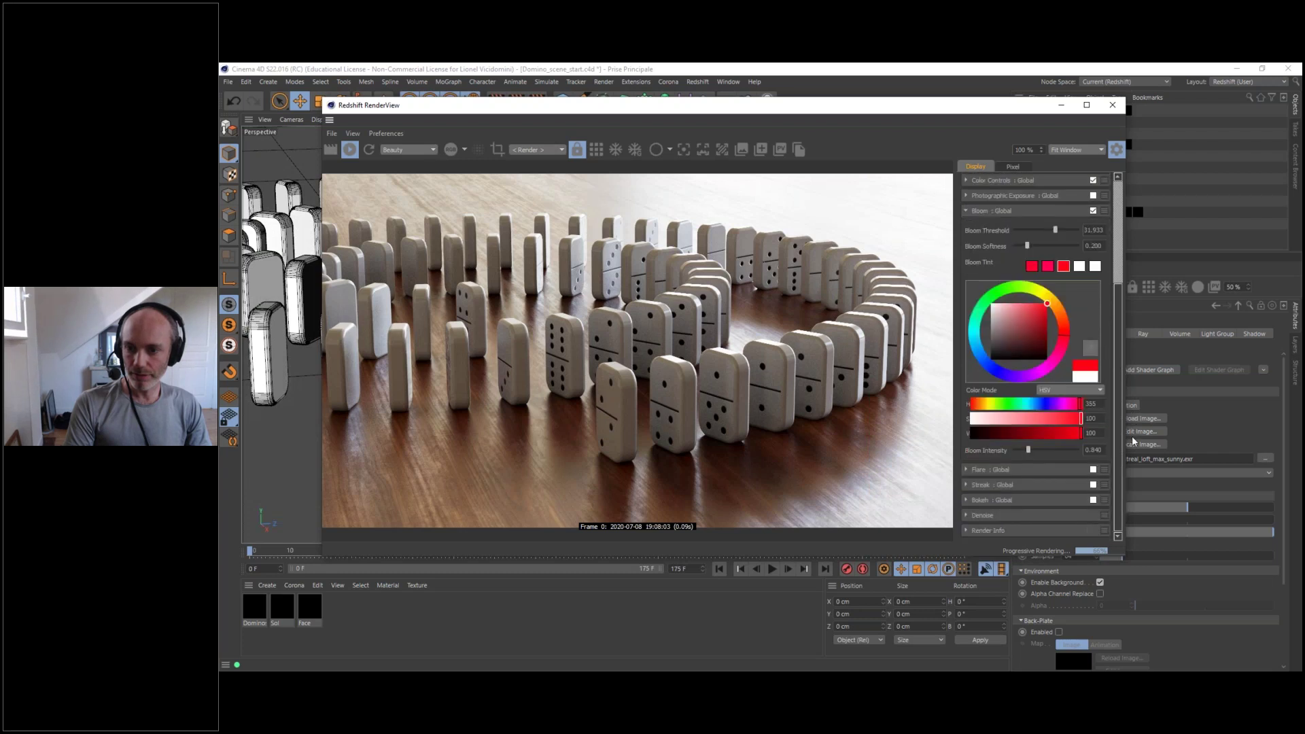
left_click_drag(1037, 450, 1072, 448)
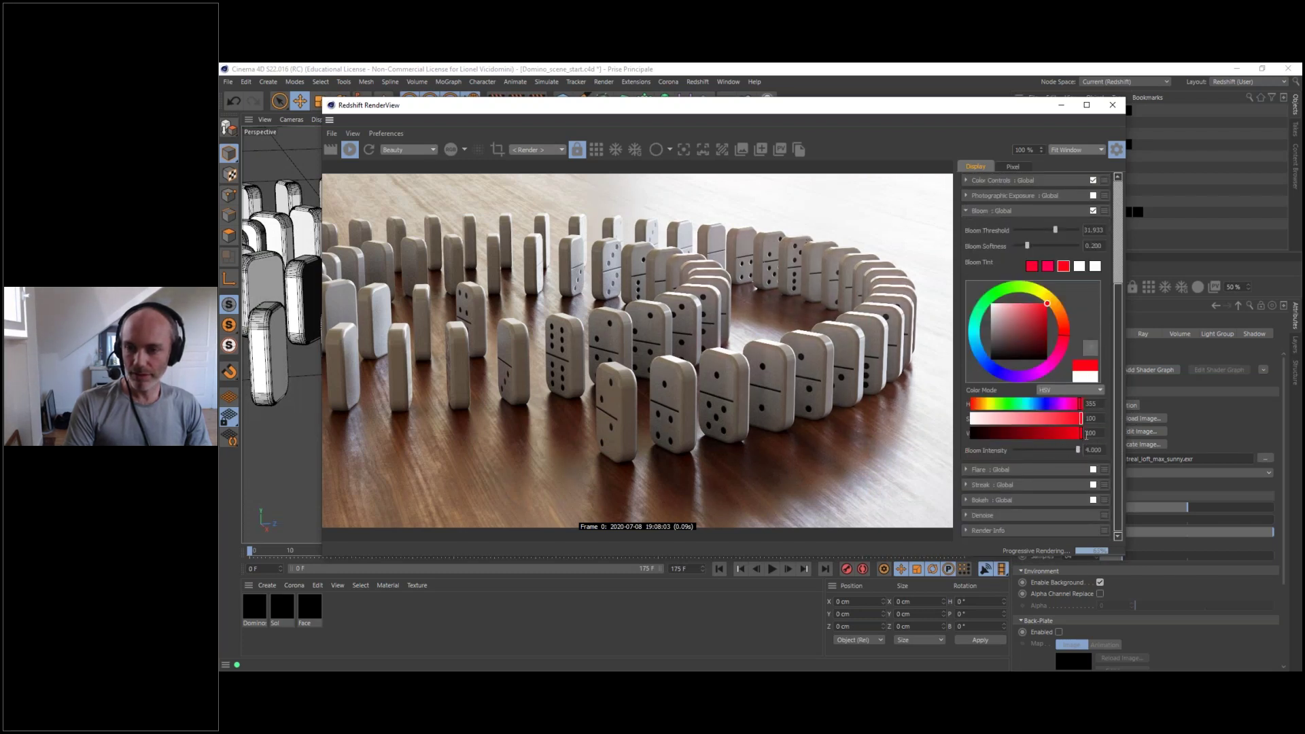
scroll(1120, 427, "up", 2)
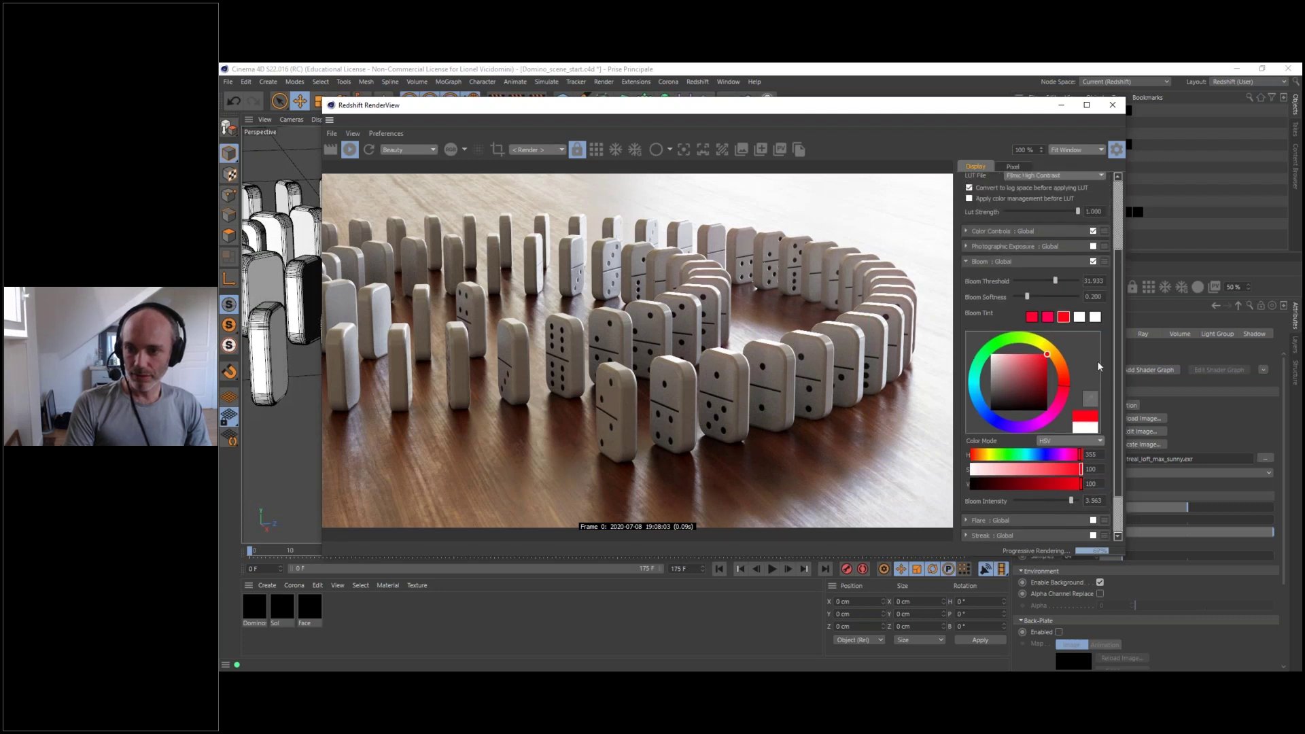
mouse_move(1055, 284)
left_mouse_down()
mouse_move(1026, 283)
mouse_move(1038, 285)
left_mouse_up()
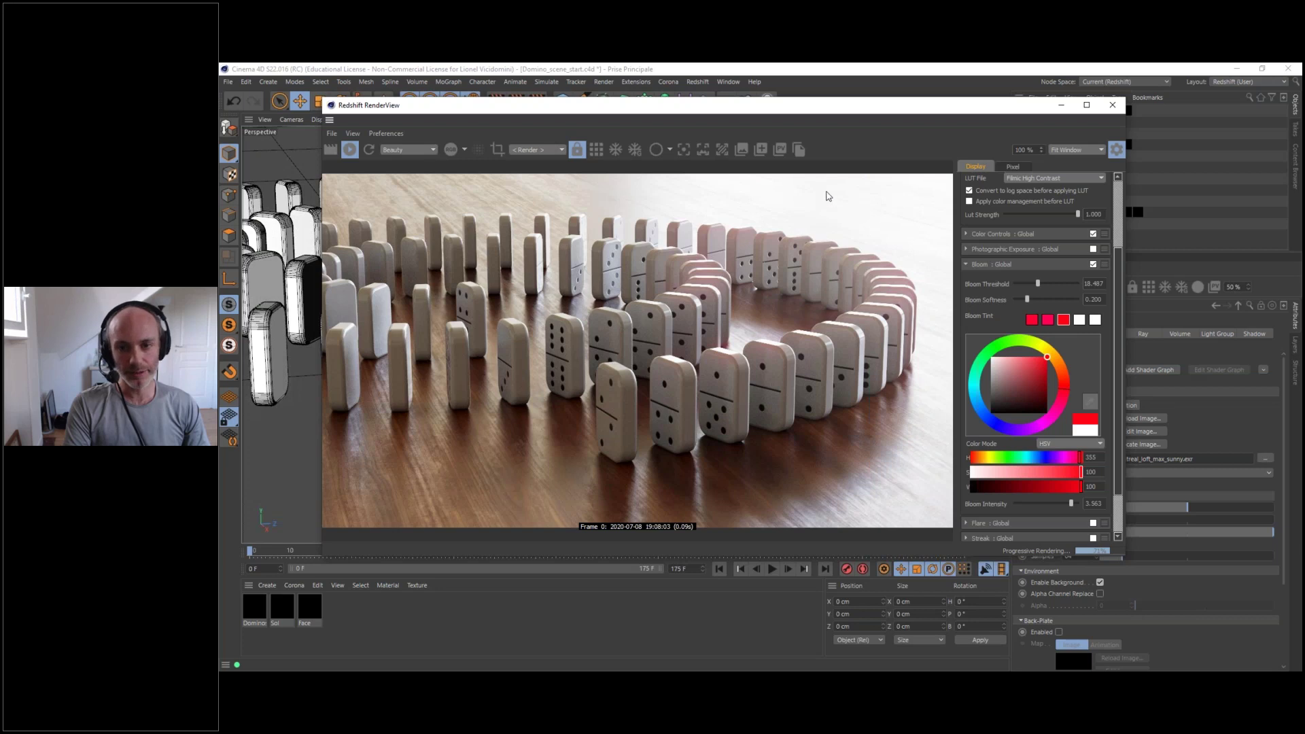
- Turn off and collapse the Bloom effect, and enable the global Streak effect with its settings expanded
left_click(1092, 265)
left_click(965, 265)
left_click(1093, 392)
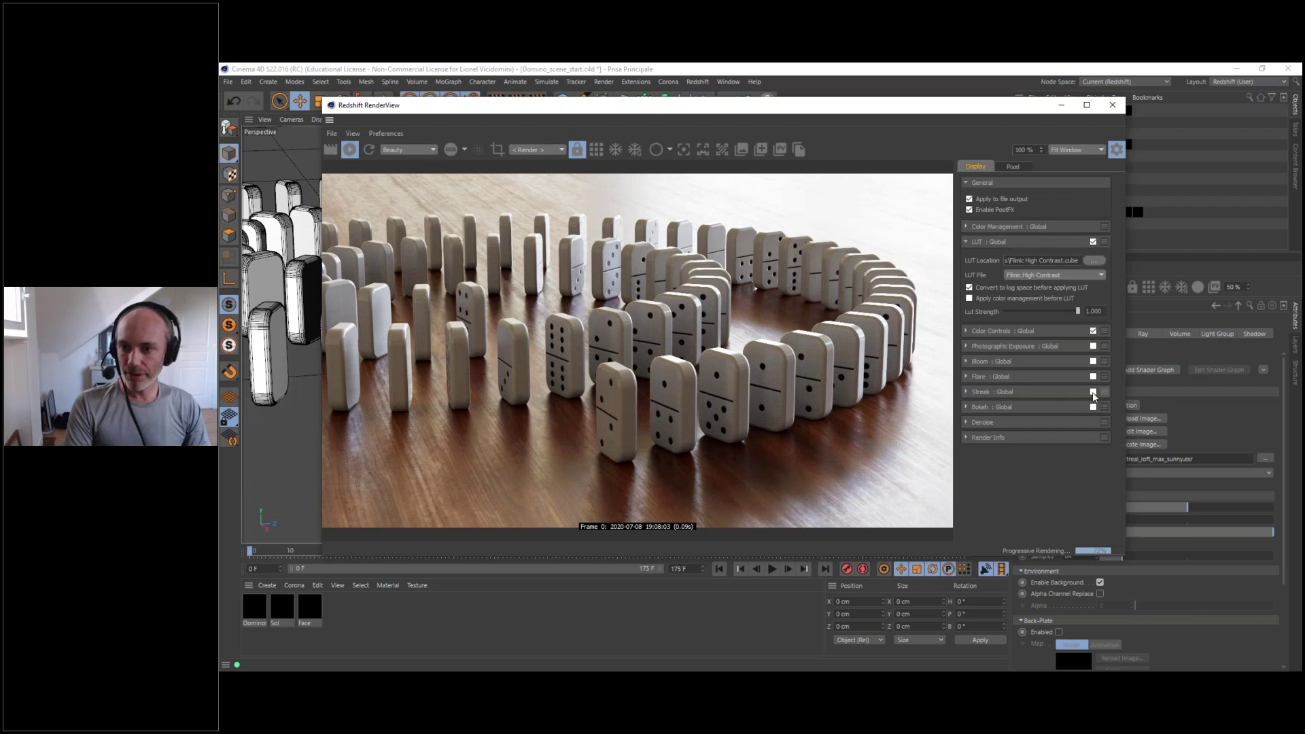
left_click(965, 391)
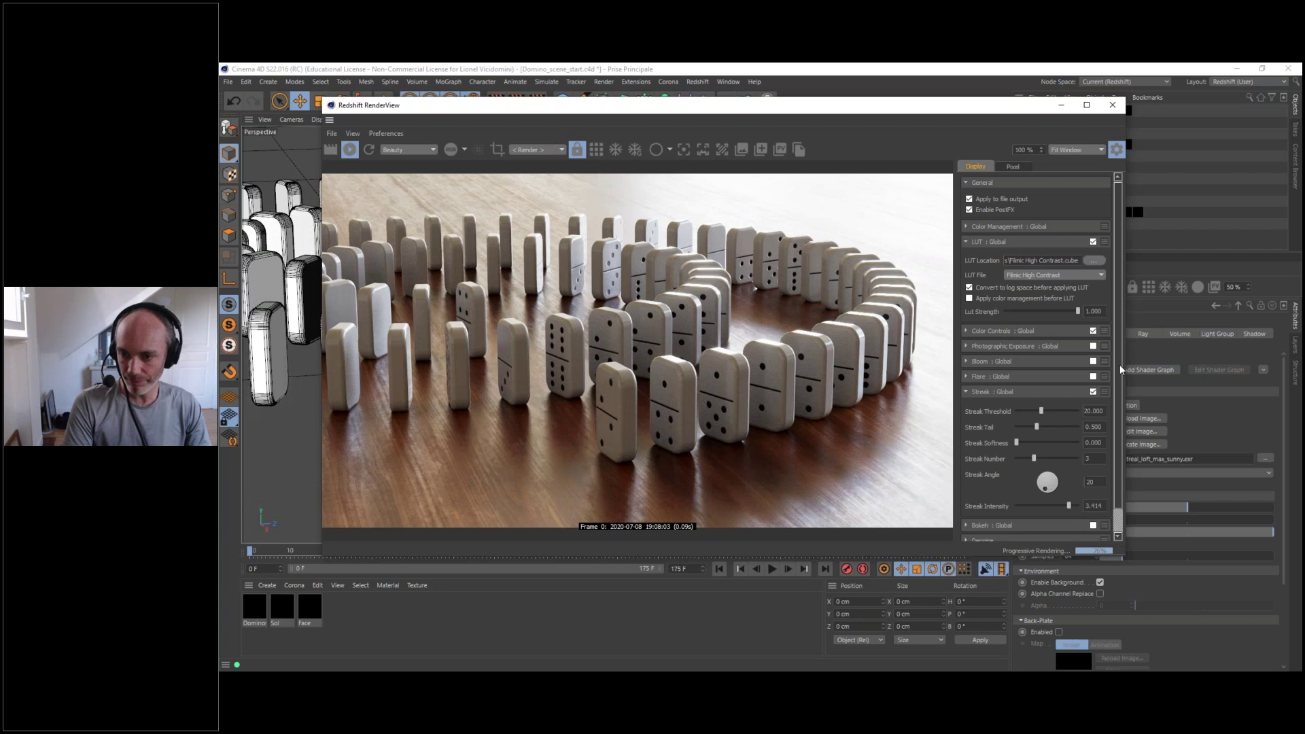
- Adjust the streaks to a Streak Number of 4, a threshold of about 11.207 and an angle of about 146
scroll(1118, 380, "down", 2)
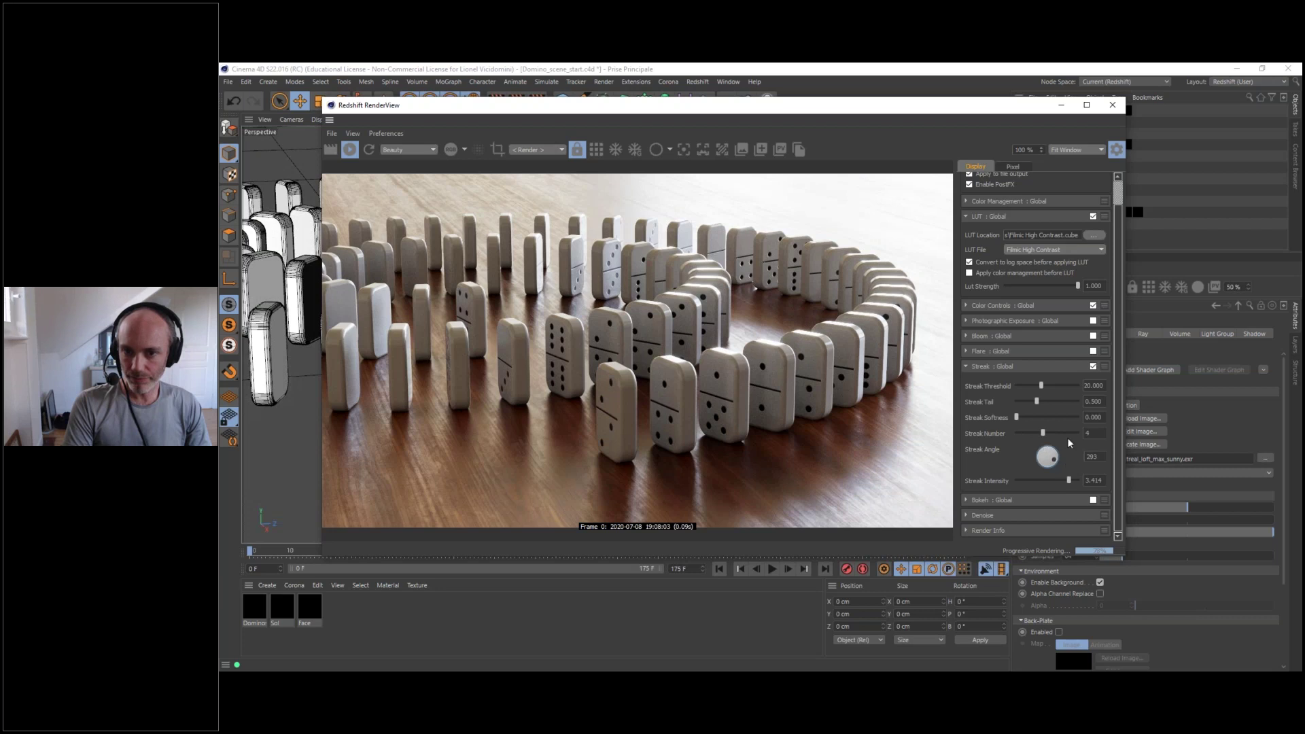
left_click_drag(1053, 448, 1055, 441)
left_click_drag(1041, 385, 1033, 389)
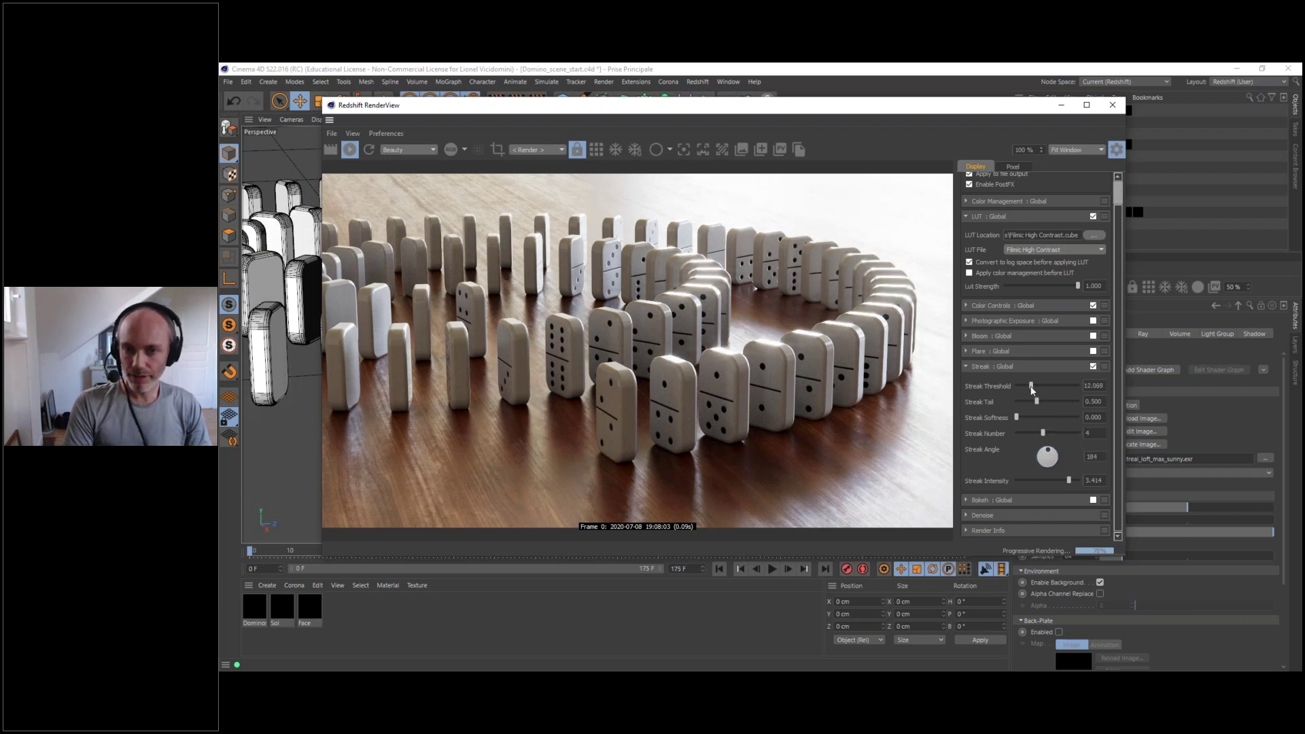
left_click_drag(1050, 454, 1055, 443)
- Compare the render with all post effects off and on, leaving PostFX enabled
mouse_move(722, 111)
left_mouse_down()
mouse_move(793, 111)
mouse_move(728, 118)
left_mouse_up()
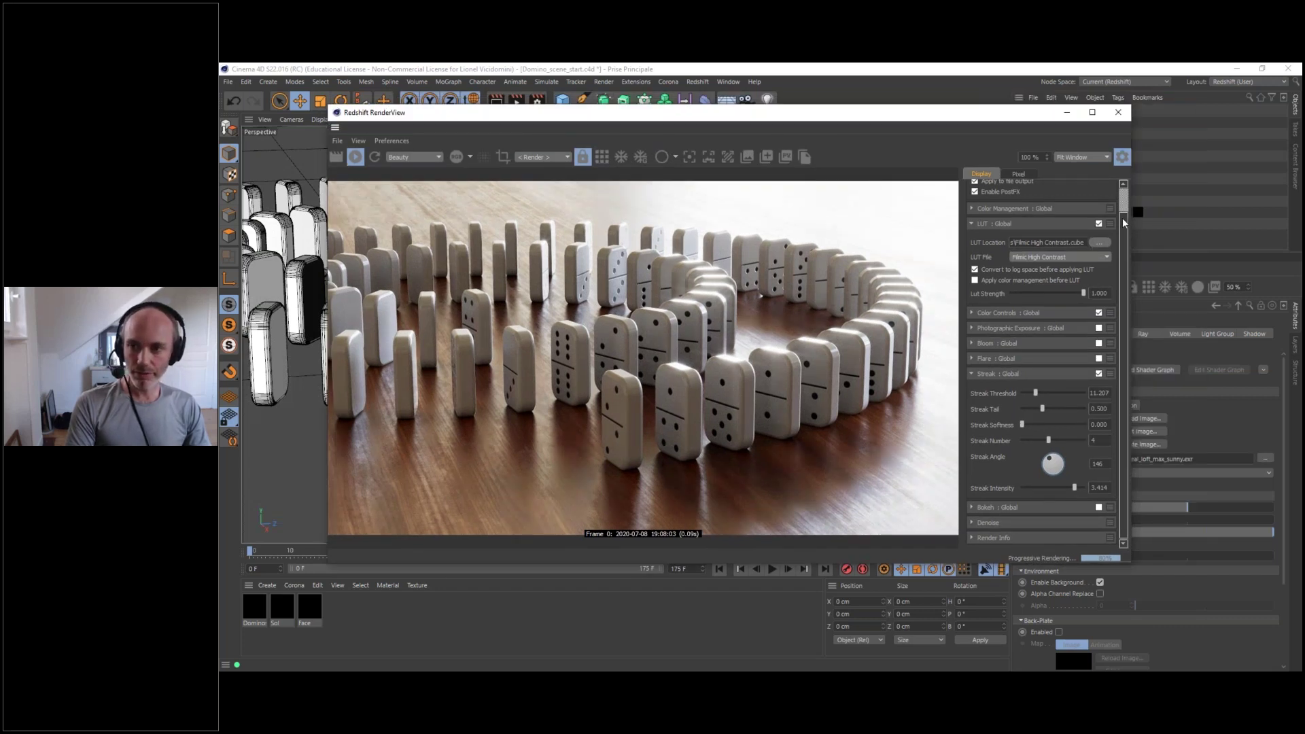
scroll(1125, 222, "up", 1)
left_click(975, 217)
left_click(975, 217)
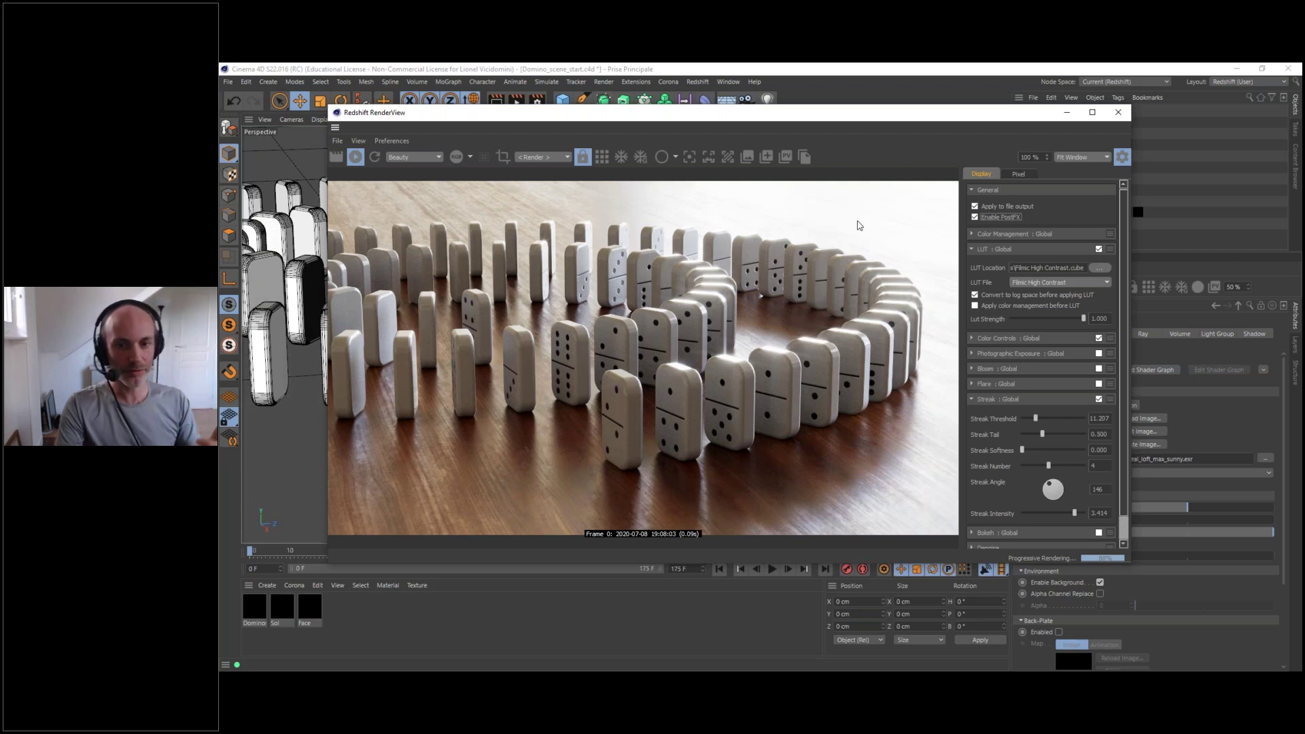
- Disable PostFX and Apply to file output, and collapse the LUT and Streak settings
left_click(976, 216)
left_click(975, 205)
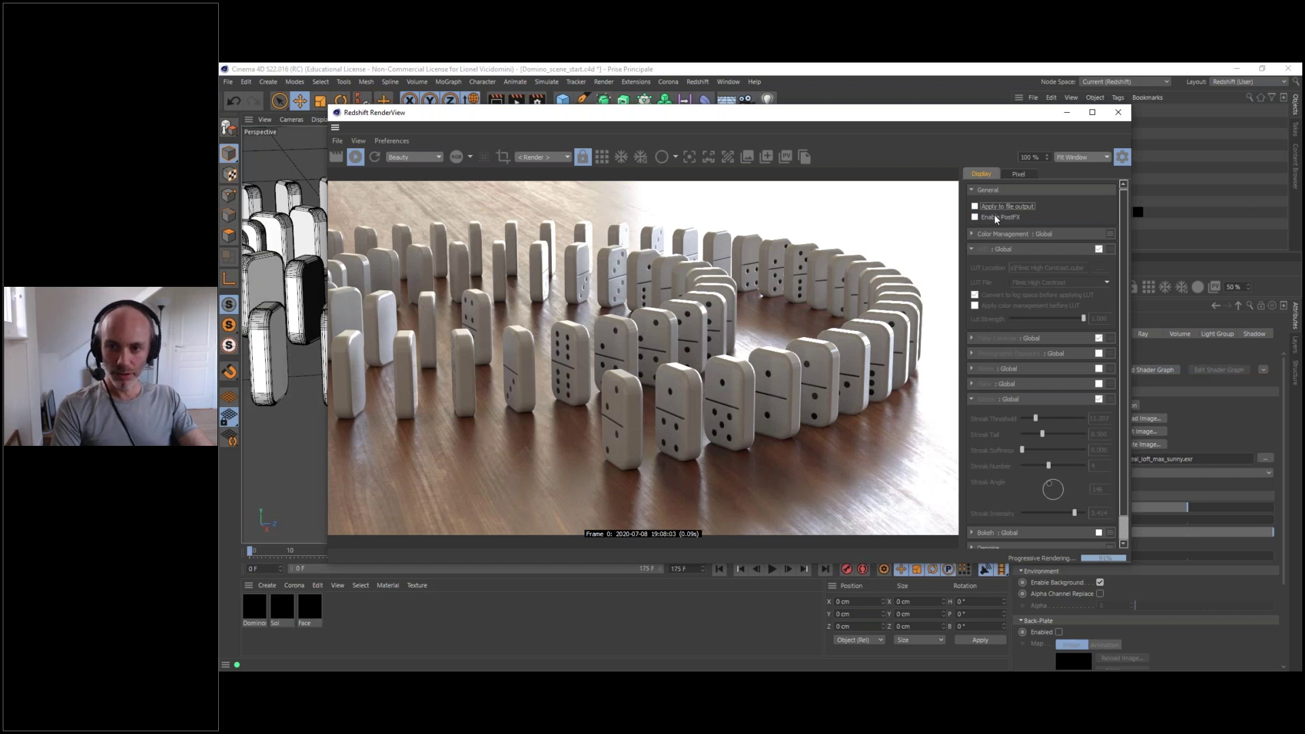
left_click(972, 249)
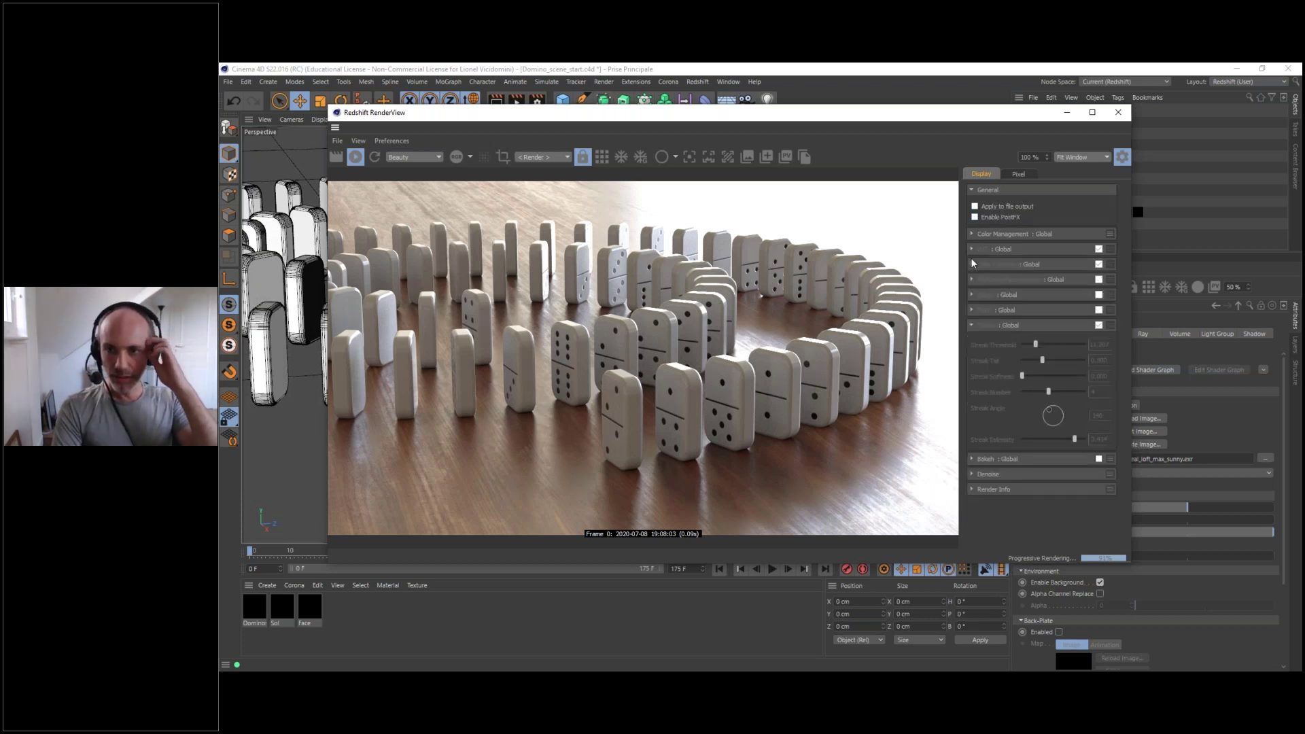
left_click(974, 325)
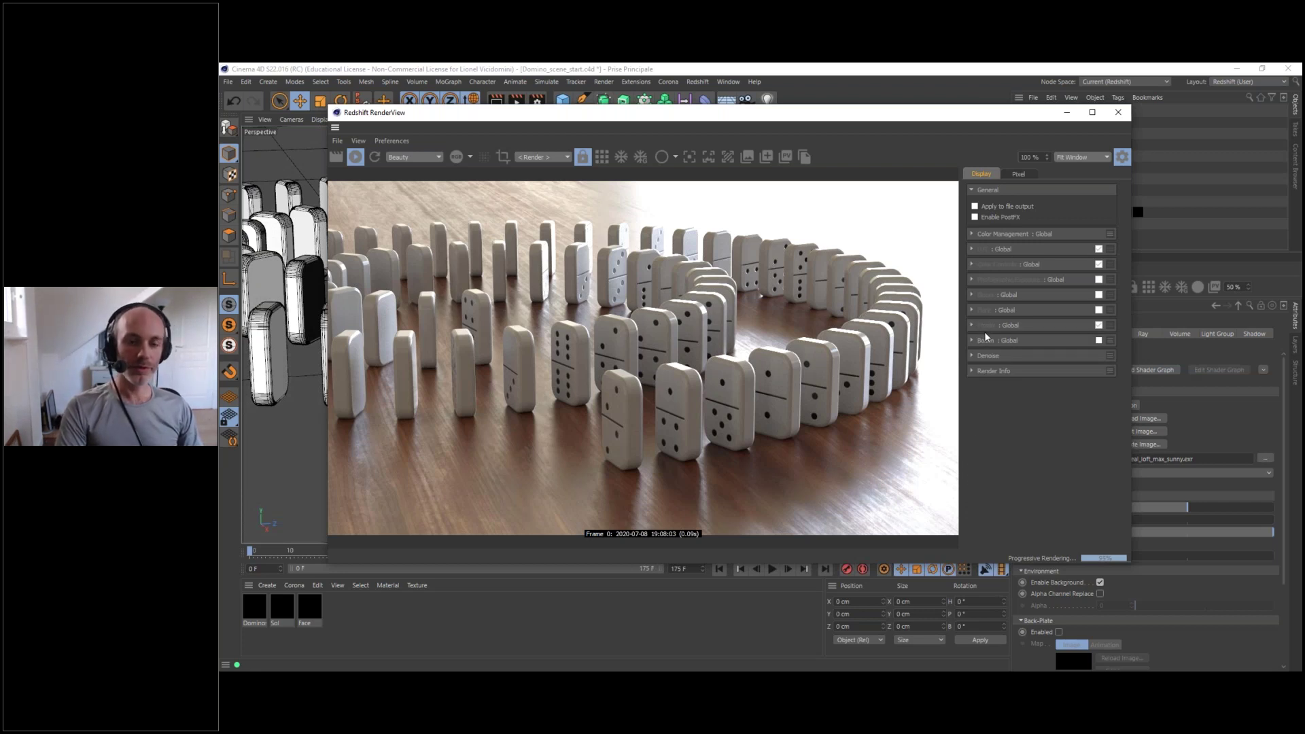
- Compare the render with Apply to file output and PostFX both enabled and disabled, leaving both off
left_click_drag(920, 115, 945, 113)
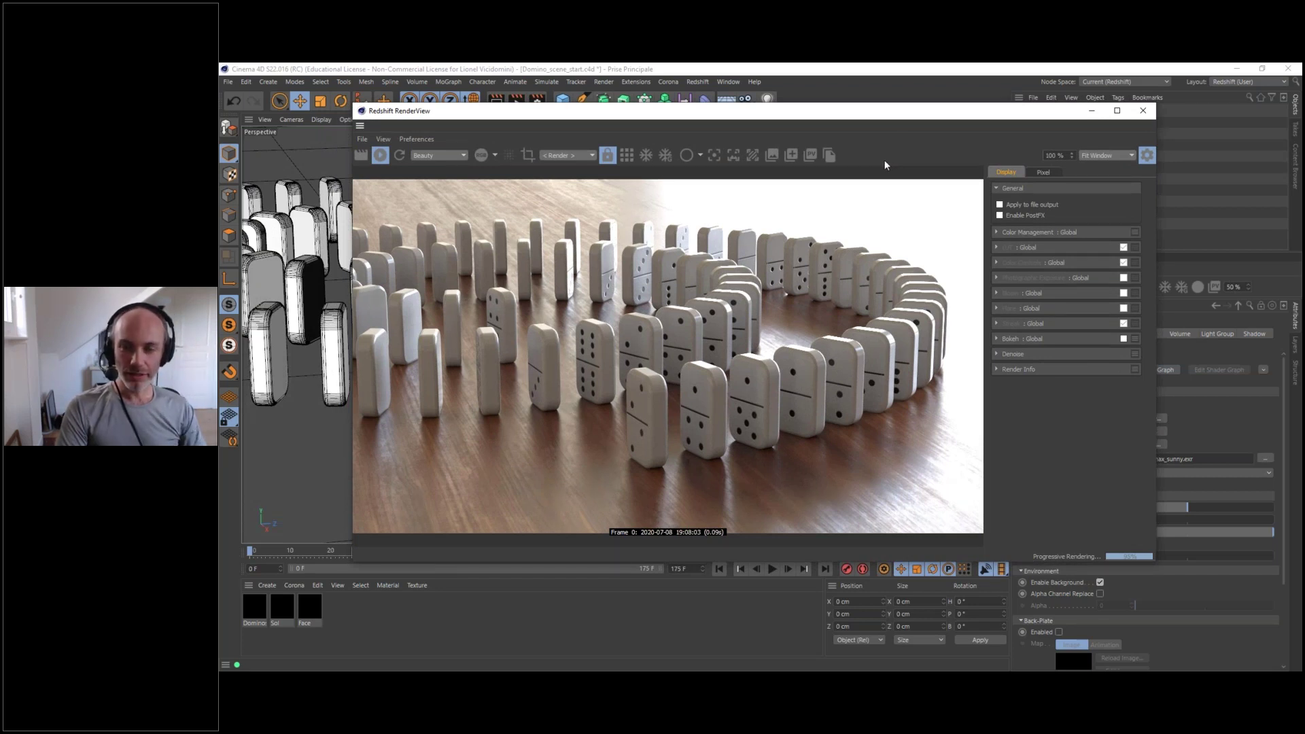
left_click(1000, 204)
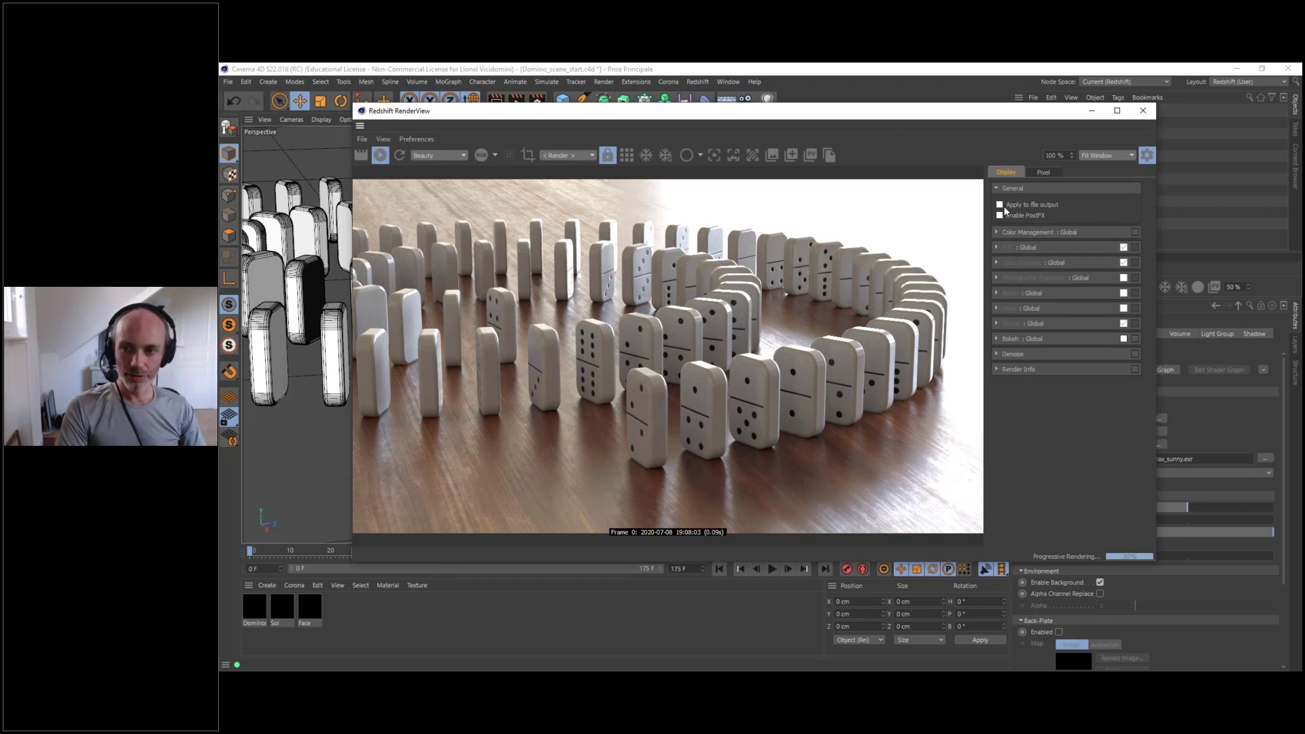
left_click(1000, 215)
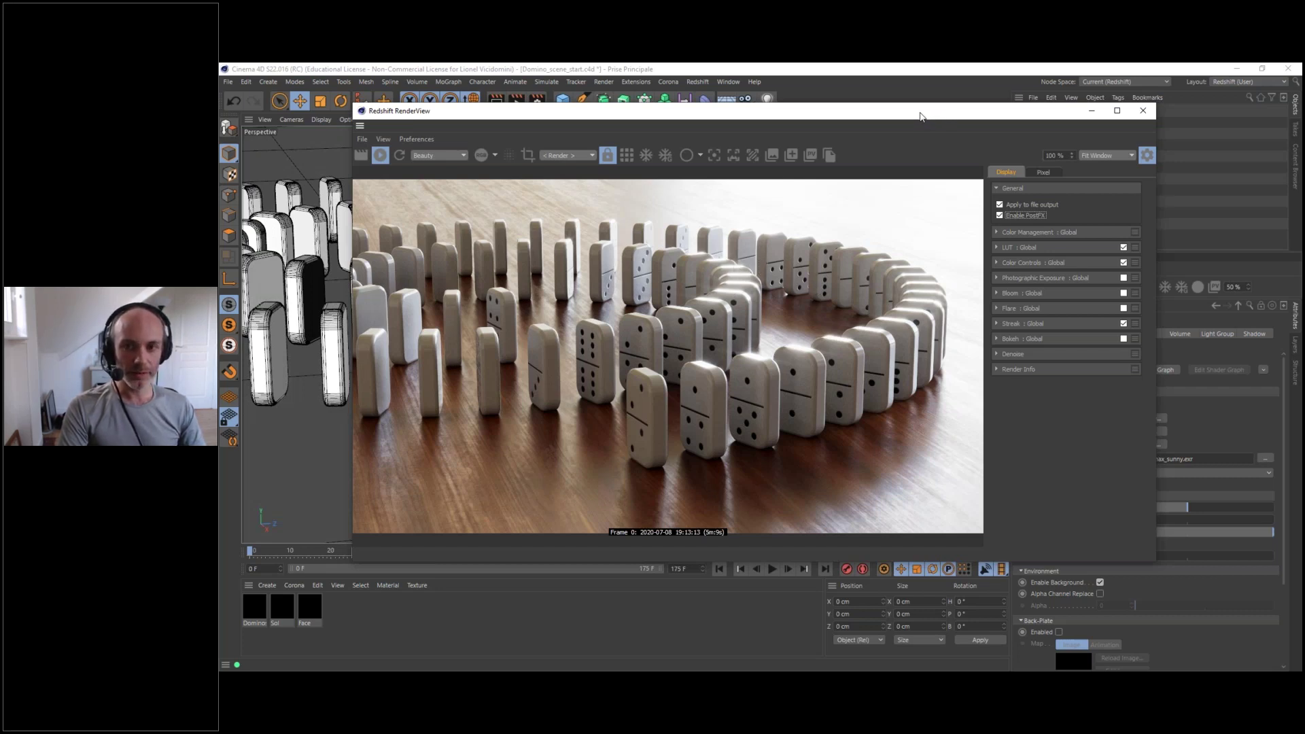
mouse_move(921, 115)
left_mouse_down()
mouse_move(894, 125)
mouse_move(910, 120)
left_mouse_up()
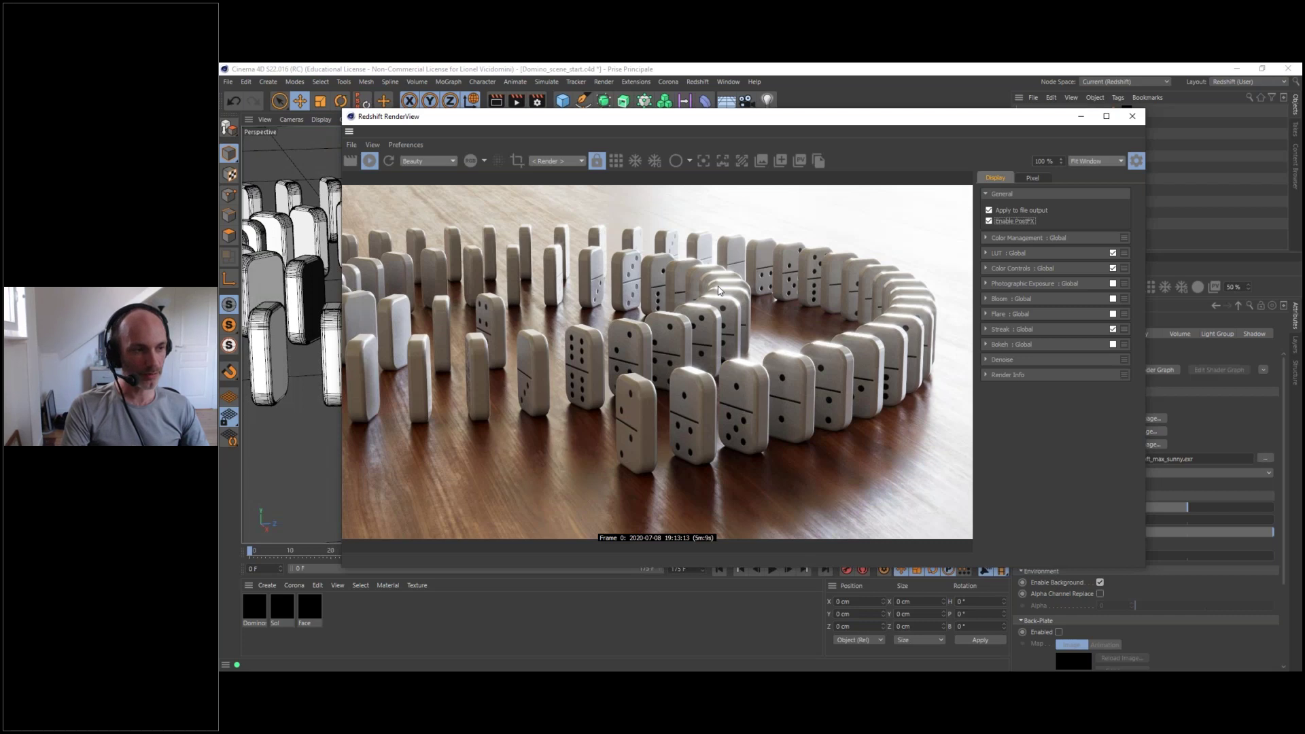
left_click_drag(992, 121, 1019, 126)
left_click(1016, 227)
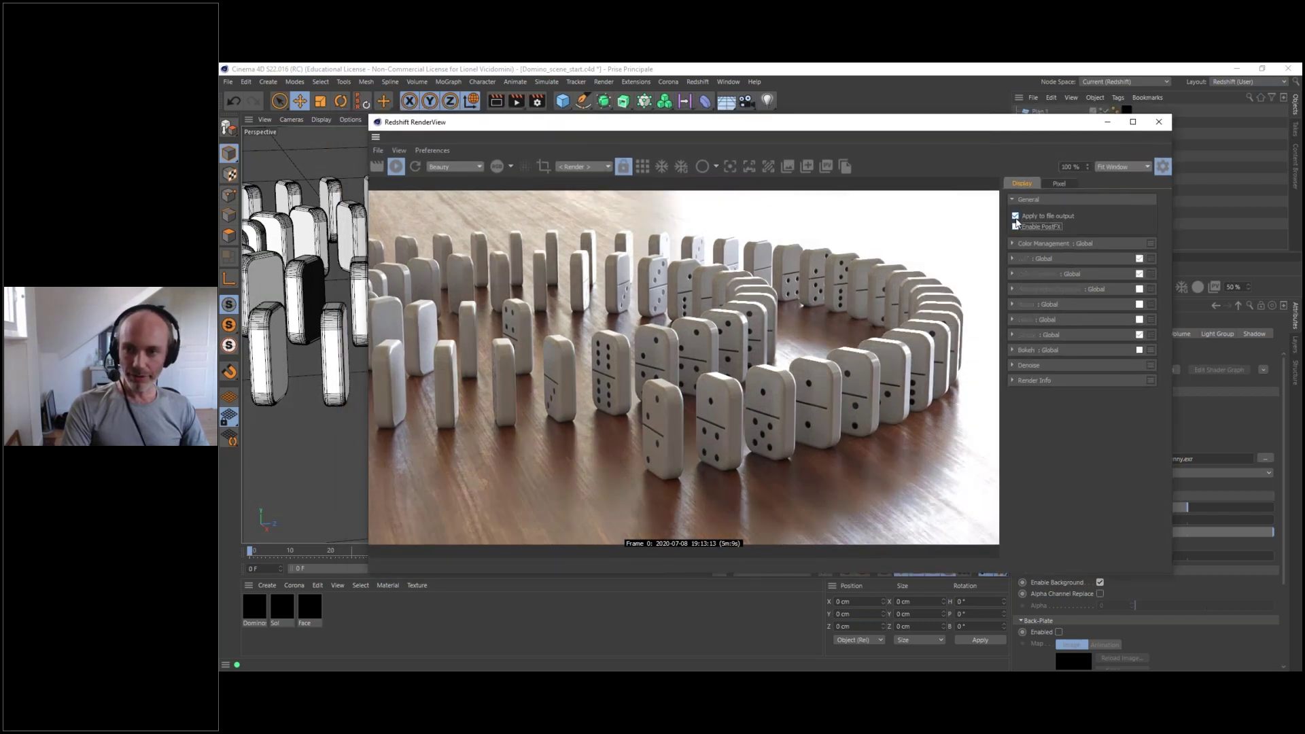
left_click(1016, 216)
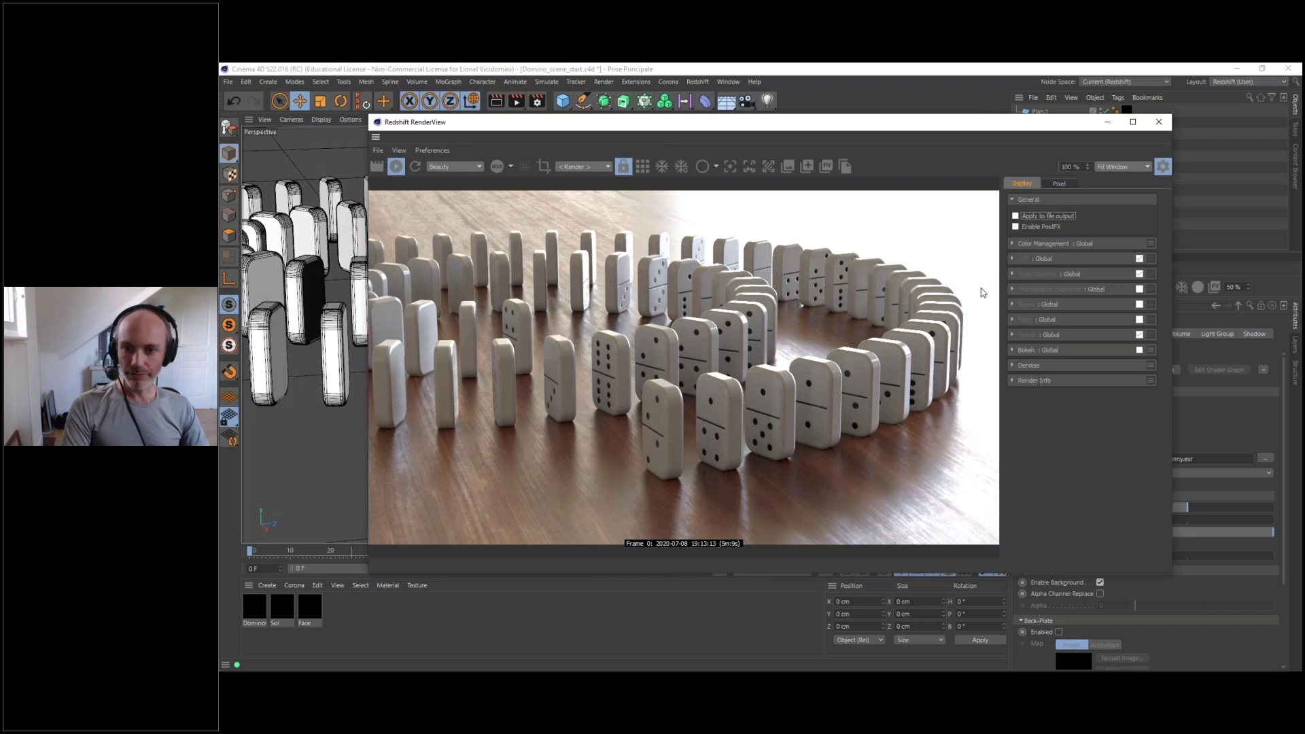
- Close the Redshift RenderView and open the Redshift AOV Manager
left_click_drag(790, 126, 718, 112)
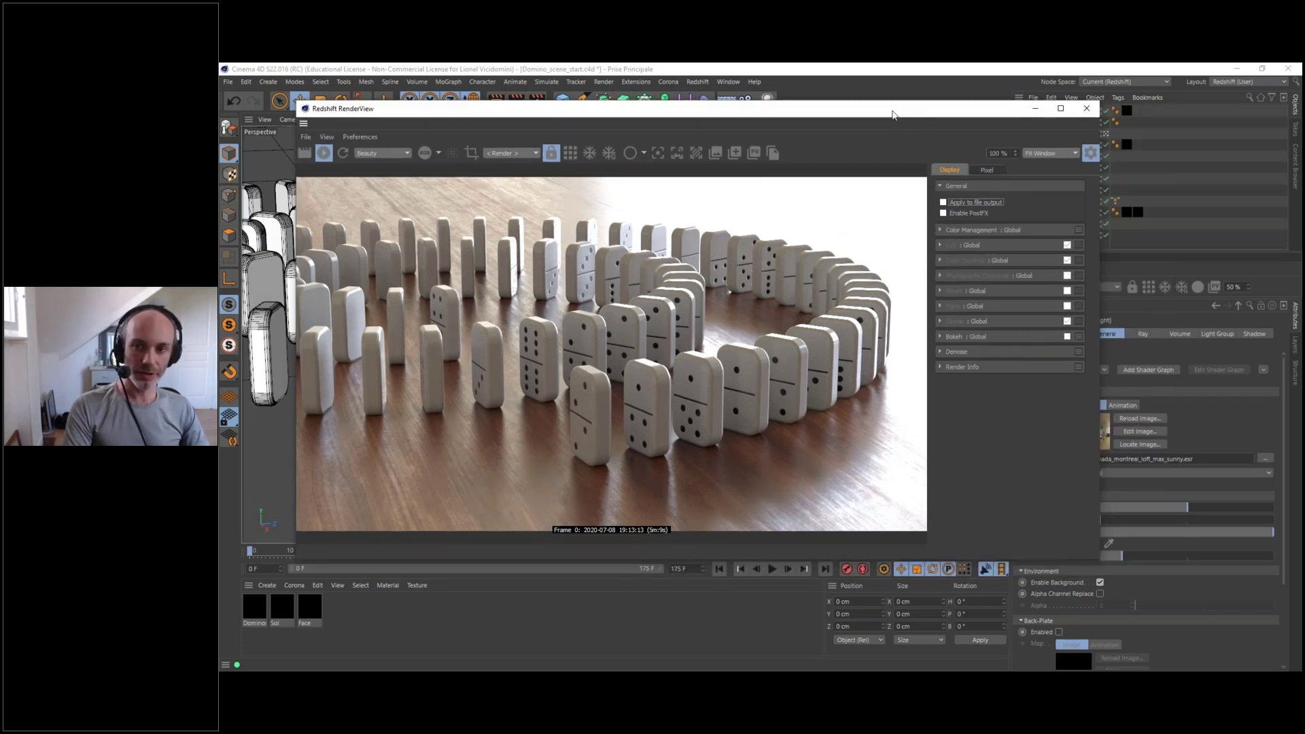
left_click_drag(889, 114, 921, 112)
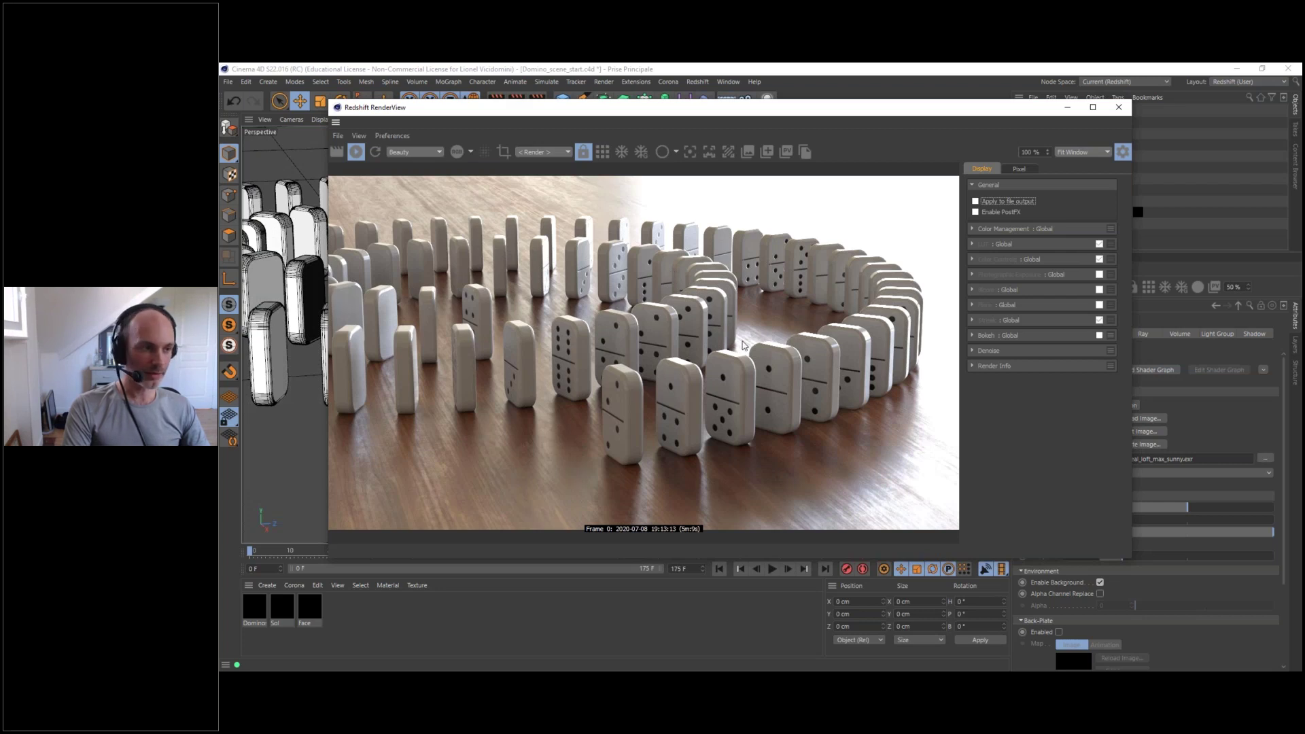
left_click_drag(906, 112, 954, 142)
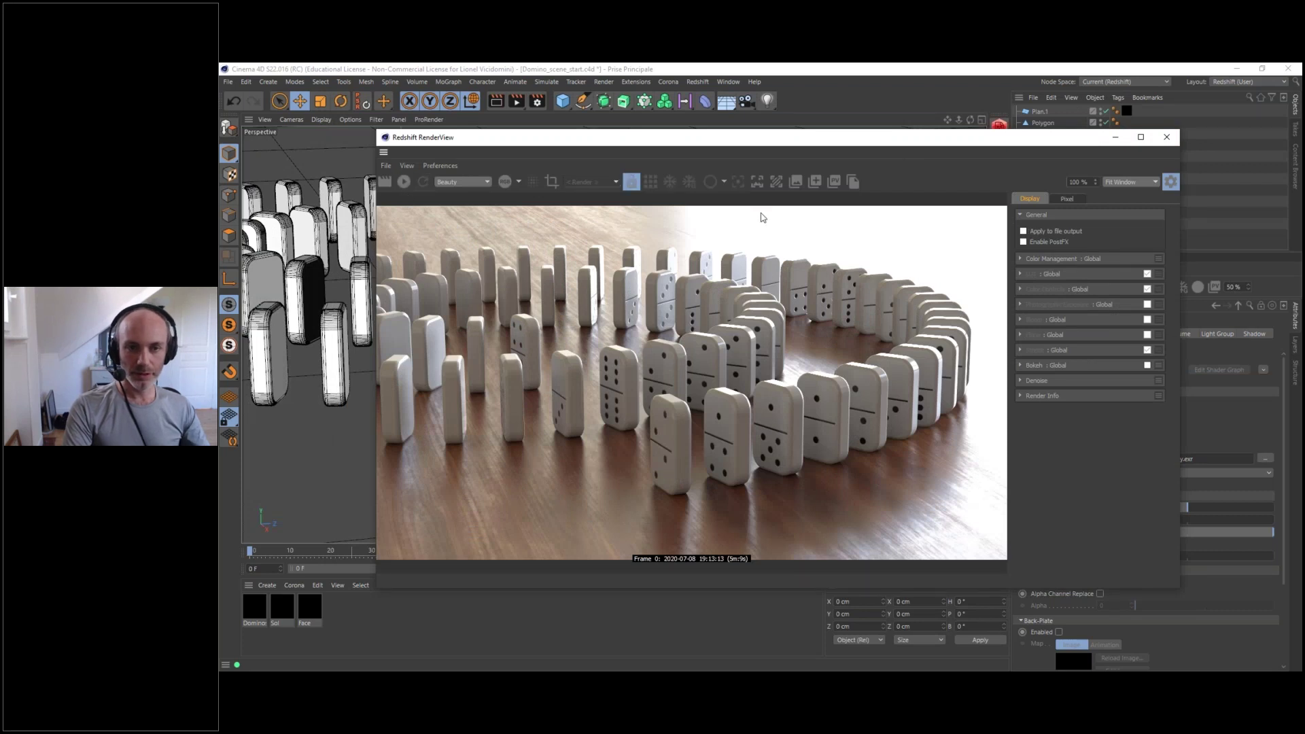
left_click(1166, 137)
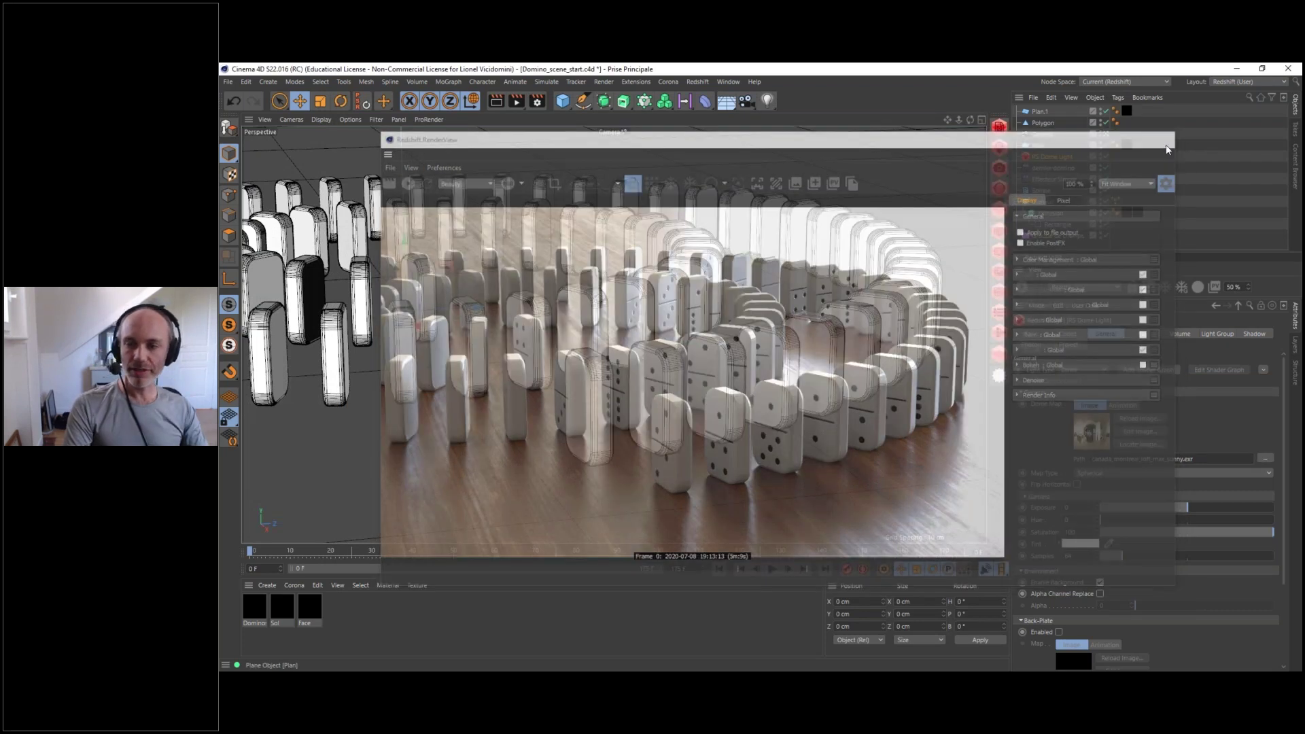
left_click(696, 82)
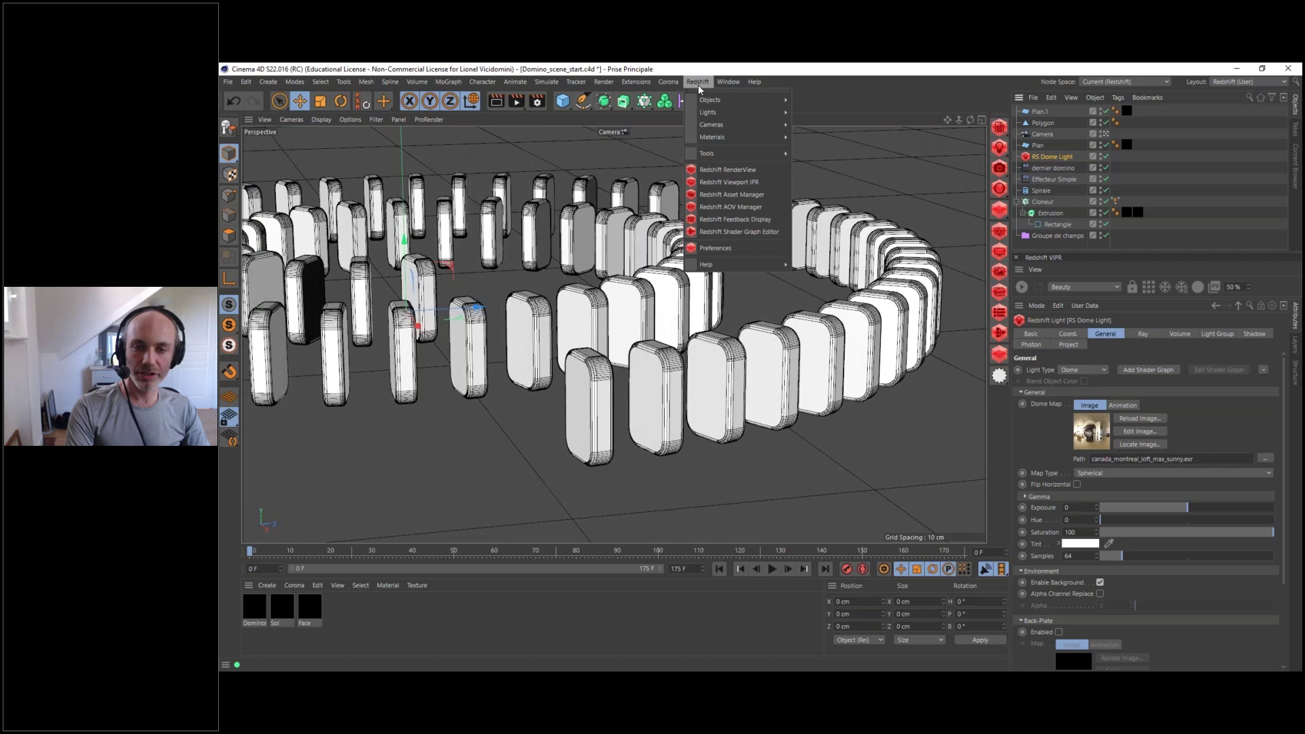
left_click(729, 208)
- Reposition and enlarge the AOV Manager window to review the full list of available AOVs
left_click_drag(626, 188, 561, 194)
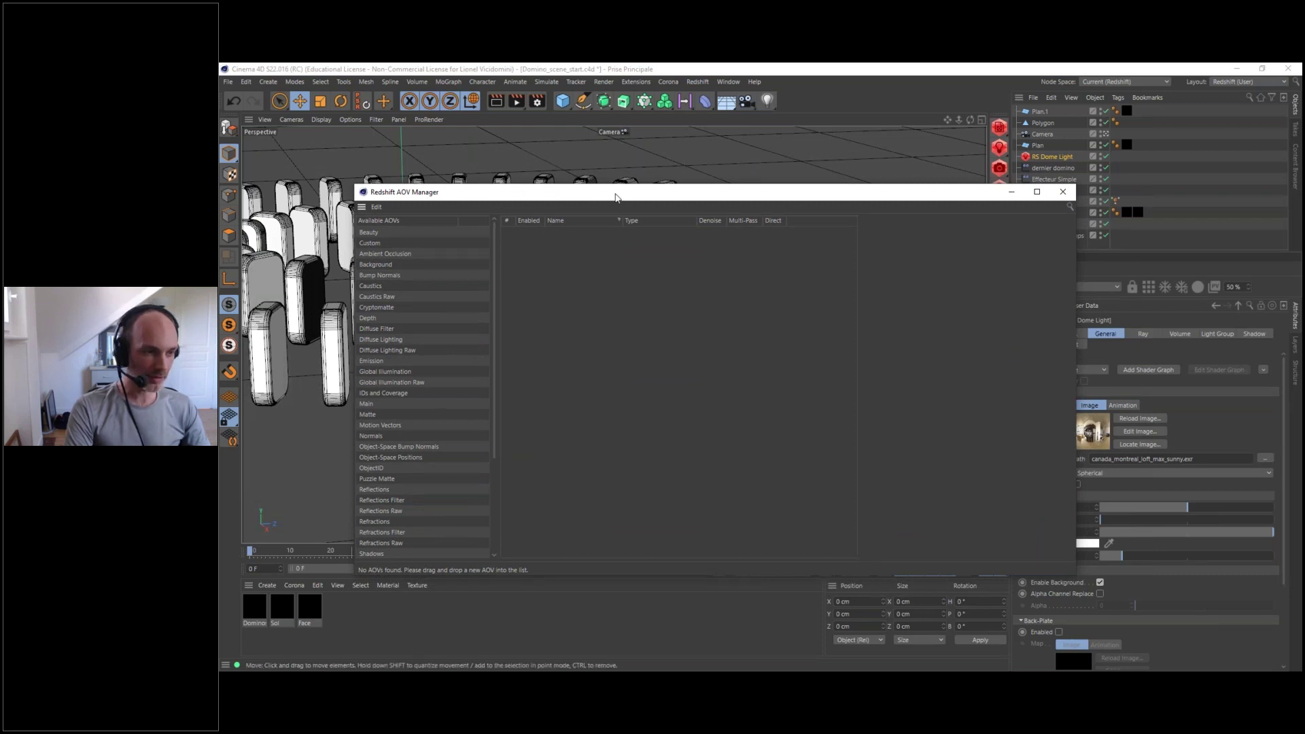
left_click_drag(458, 197, 455, 135)
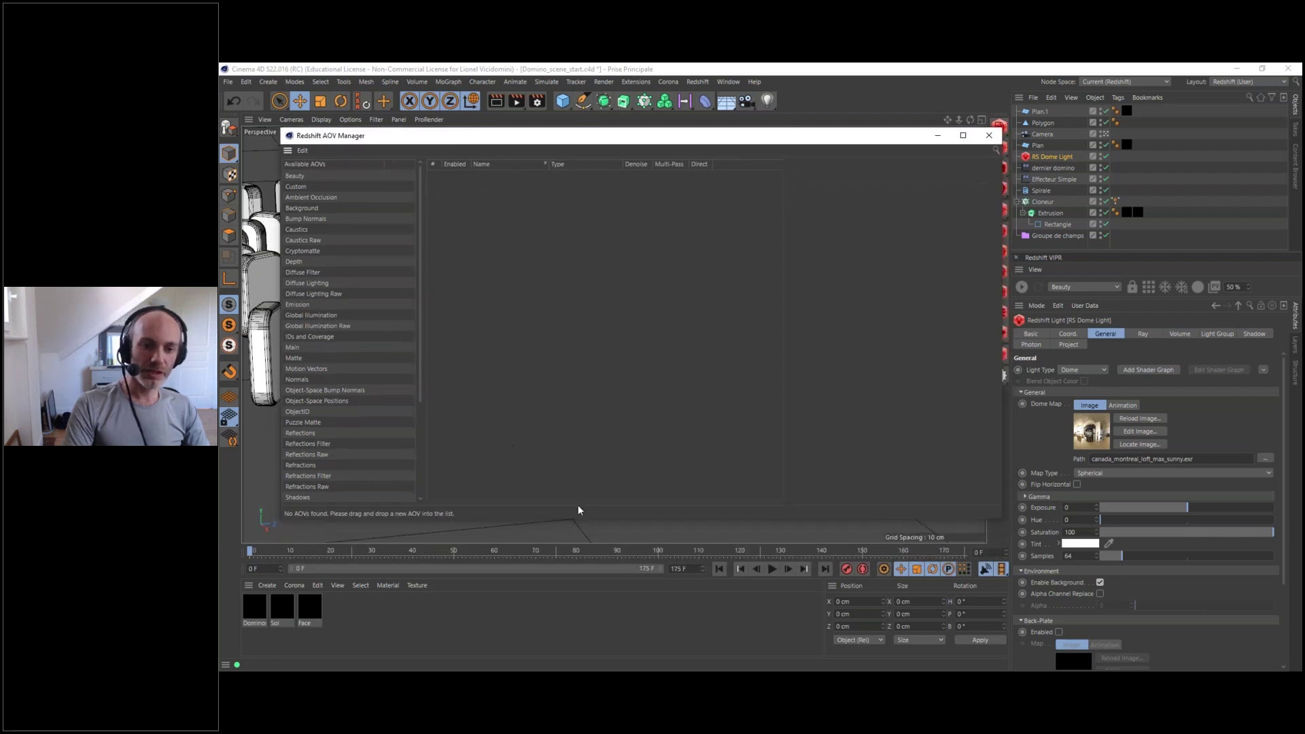
left_click_drag(583, 521, 554, 639)
scroll(418, 292, "down", 1)
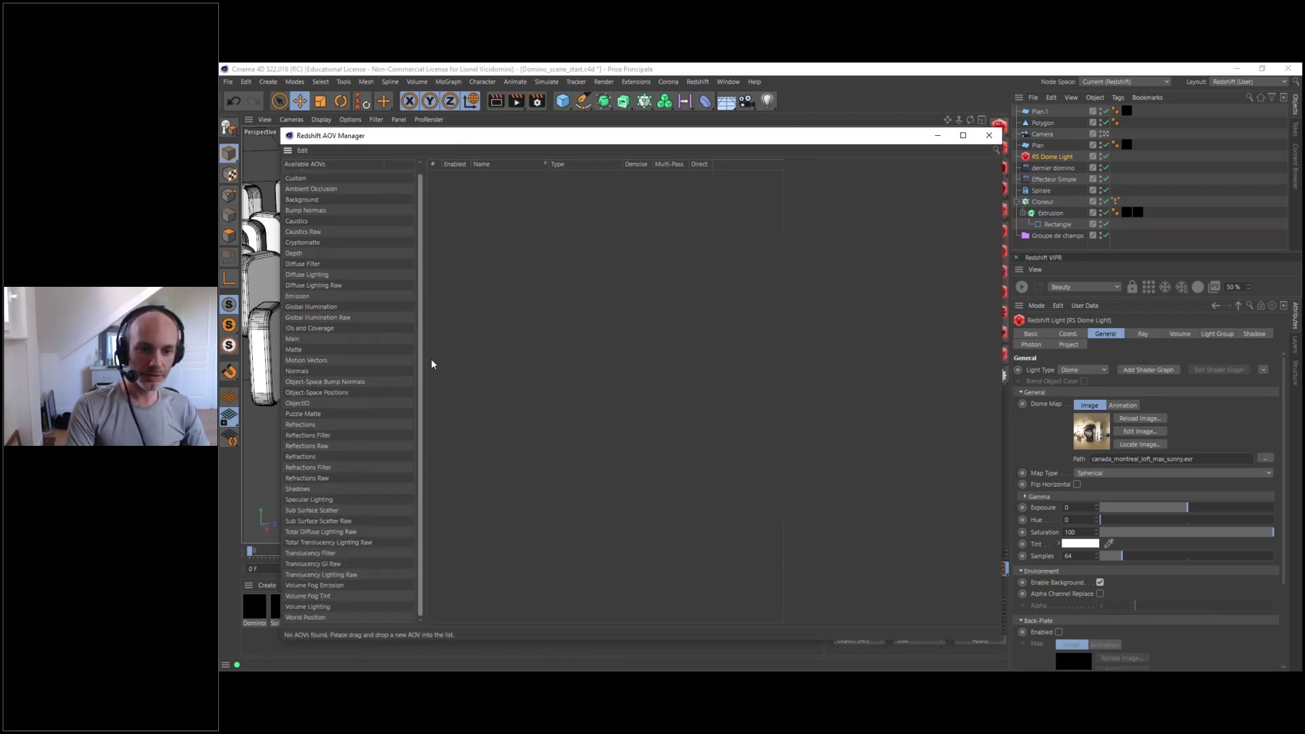
scroll(423, 297, "up", 1)
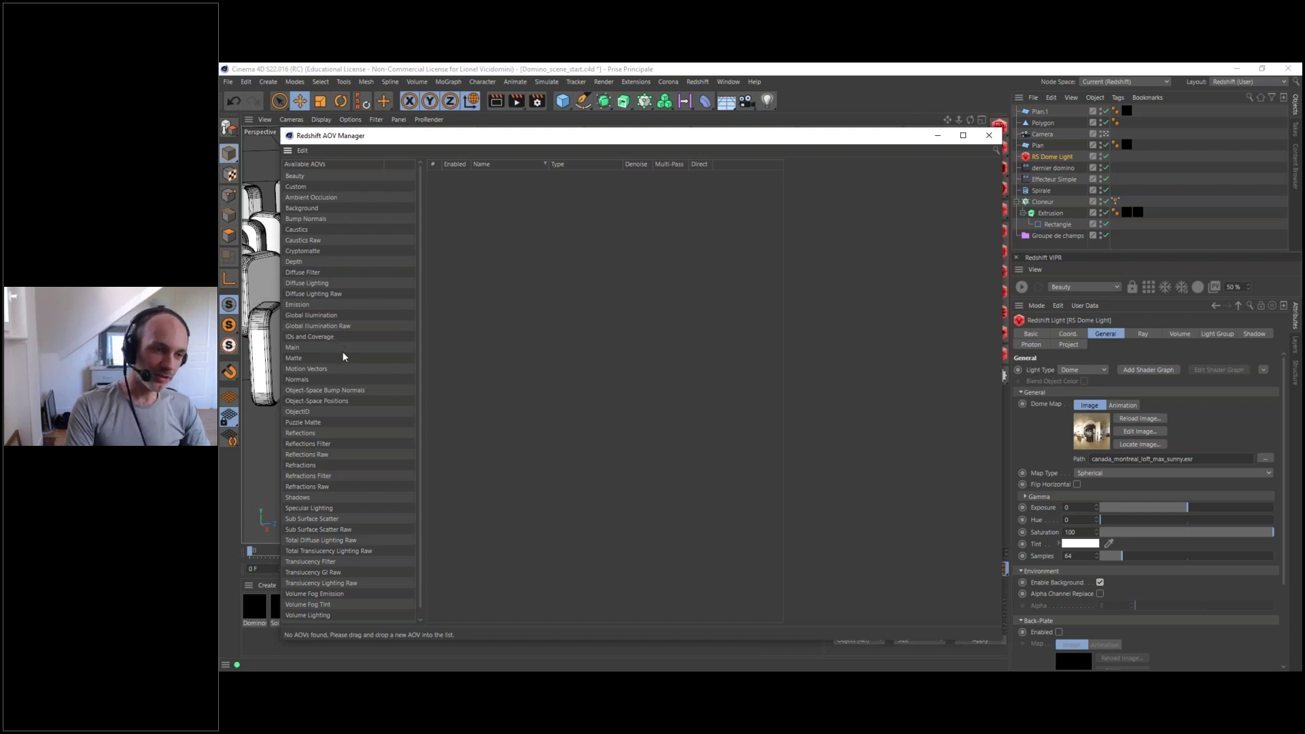
left_click_drag(566, 139, 571, 127)
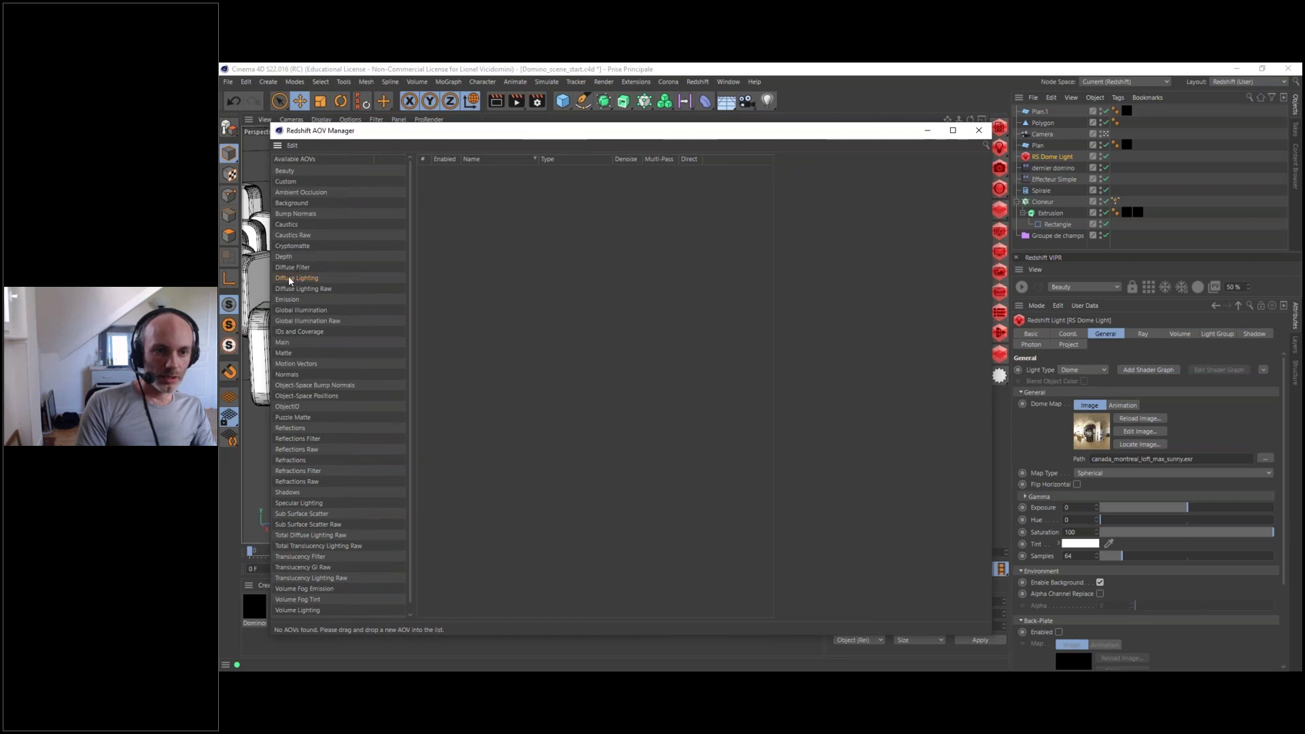
- Add the Diffuse Lighting and Global Illumination AOVs to the active AOV list
left_click(289, 277)
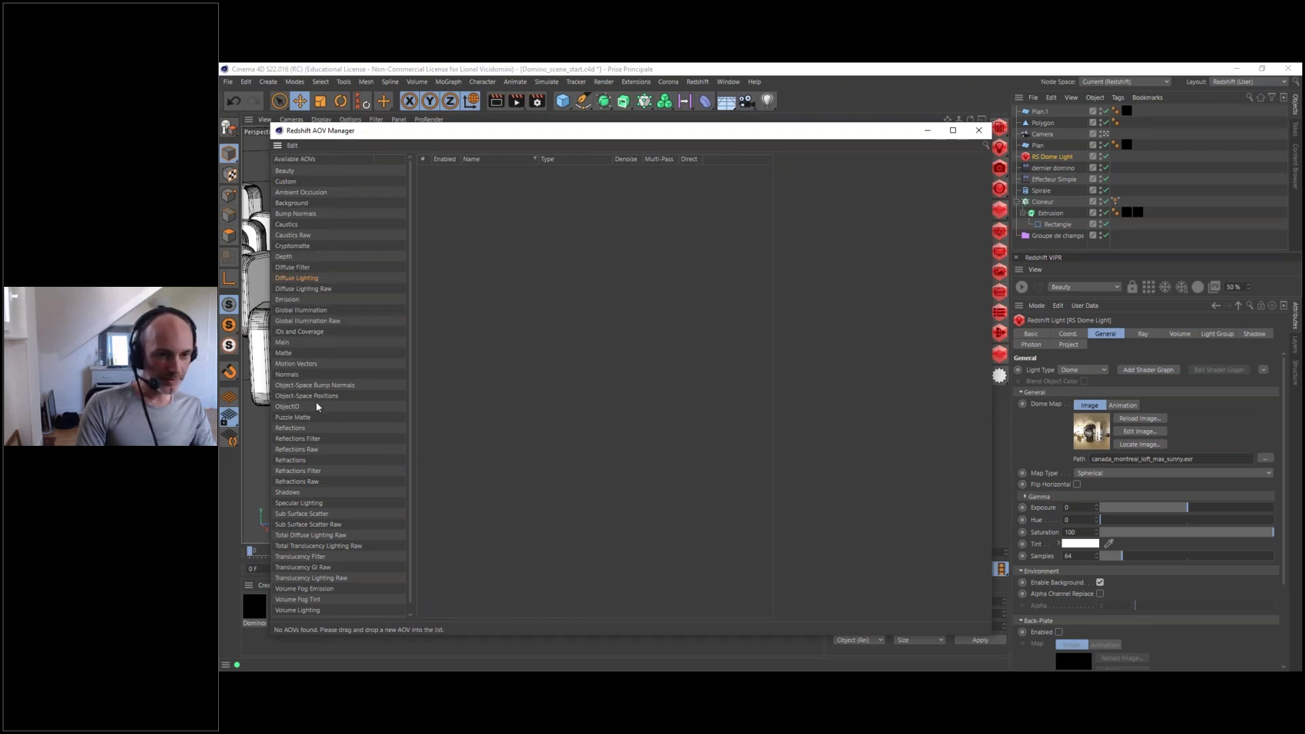
left_click_drag(300, 280, 435, 335)
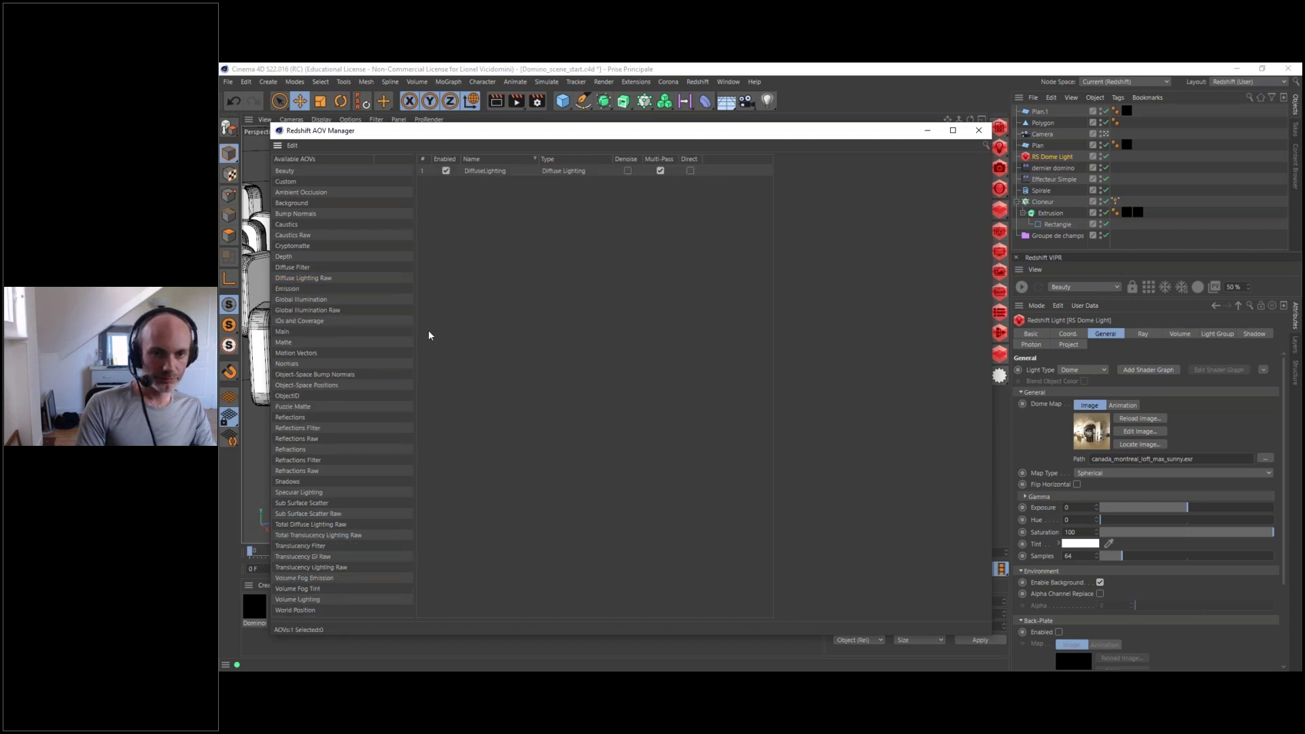
left_click_drag(497, 135, 706, 127)
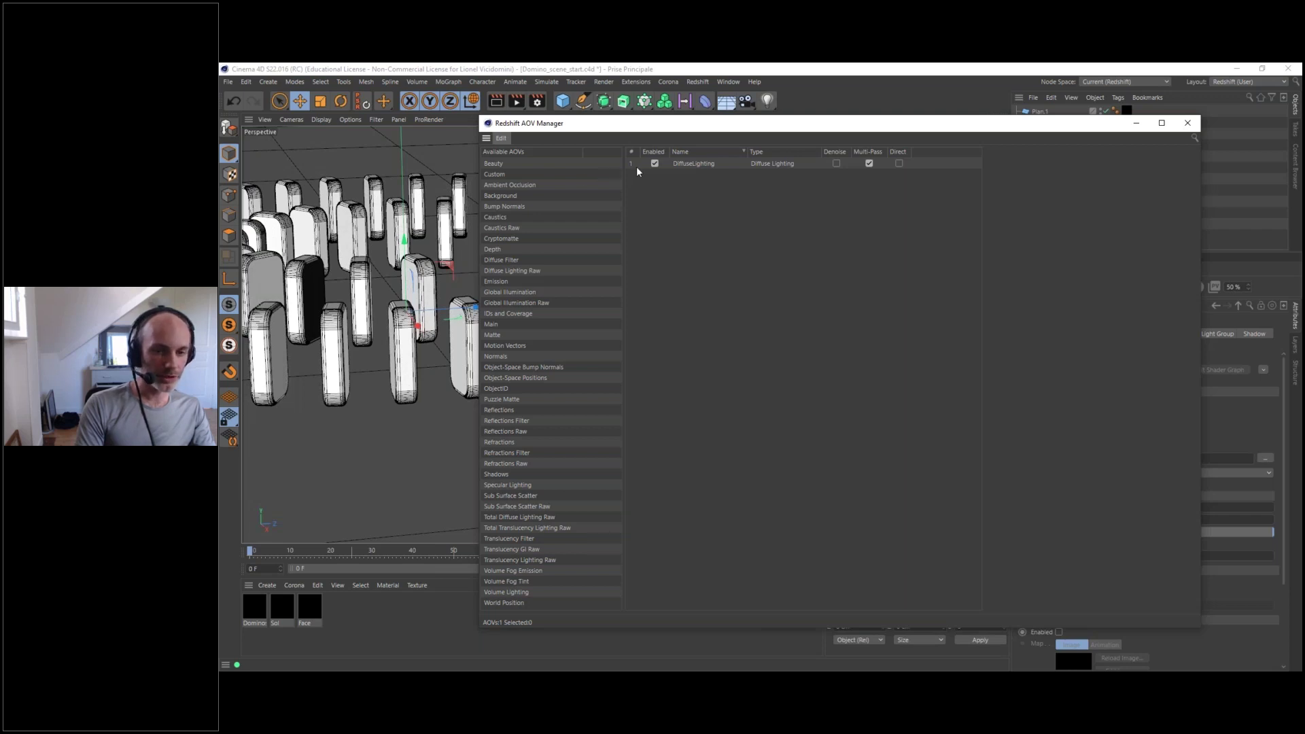
left_click_drag(641, 126, 473, 146)
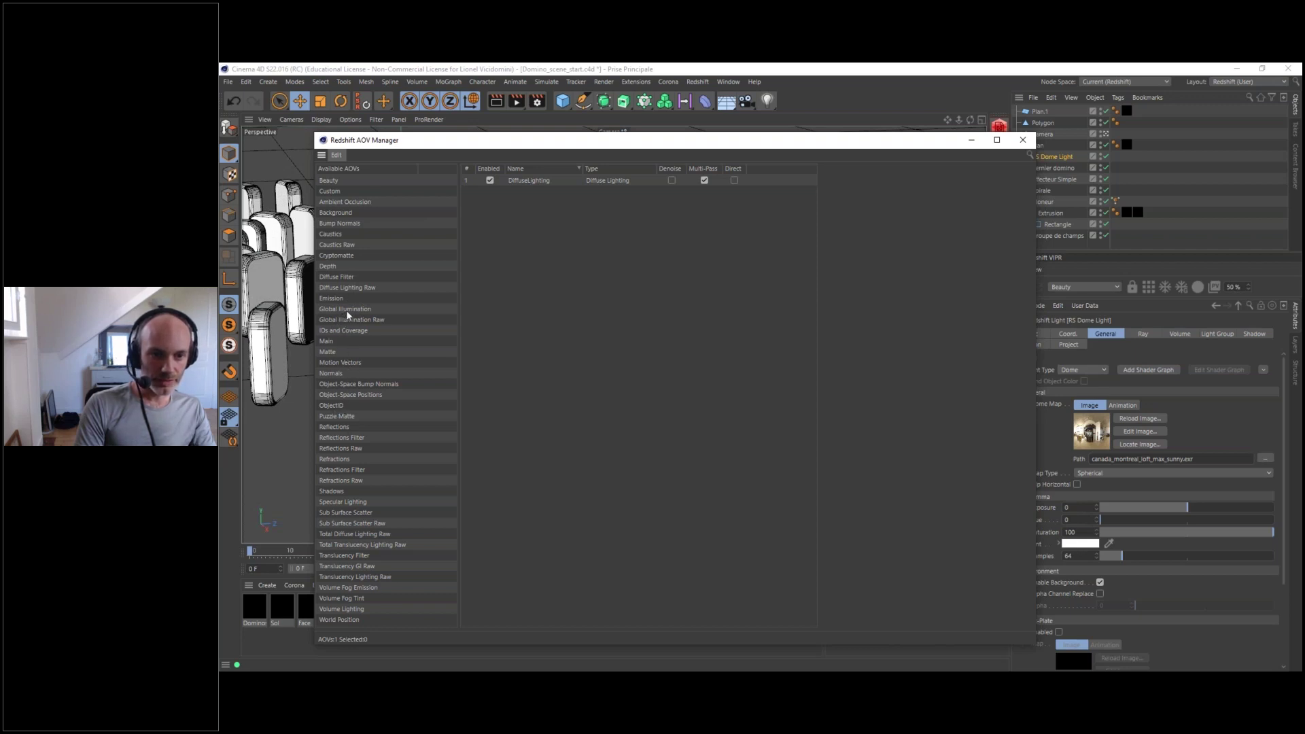
left_click_drag(333, 308, 550, 235)
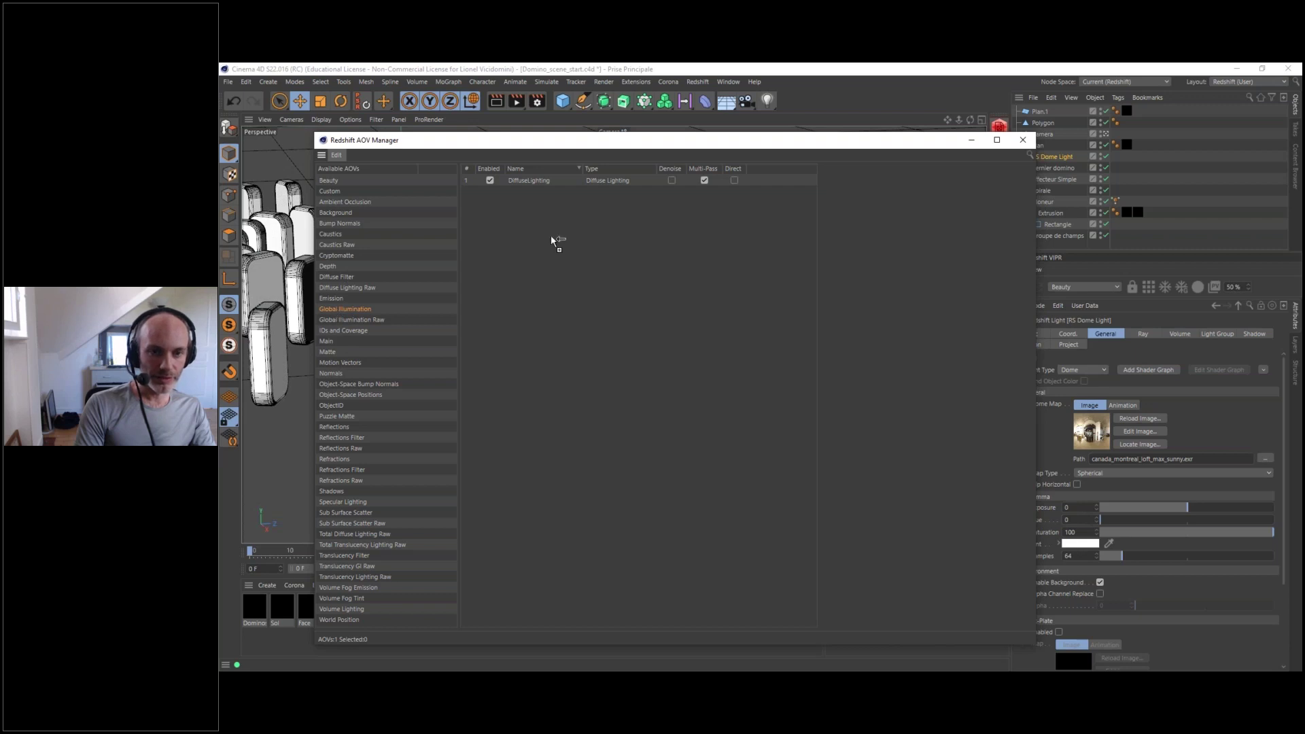
- Examine the primary and secondary GI engines in the Redshift render settings, and close the settings
left_click_drag(554, 143, 707, 184)
left_click(517, 100)
left_click_drag(678, 109, 515, 136)
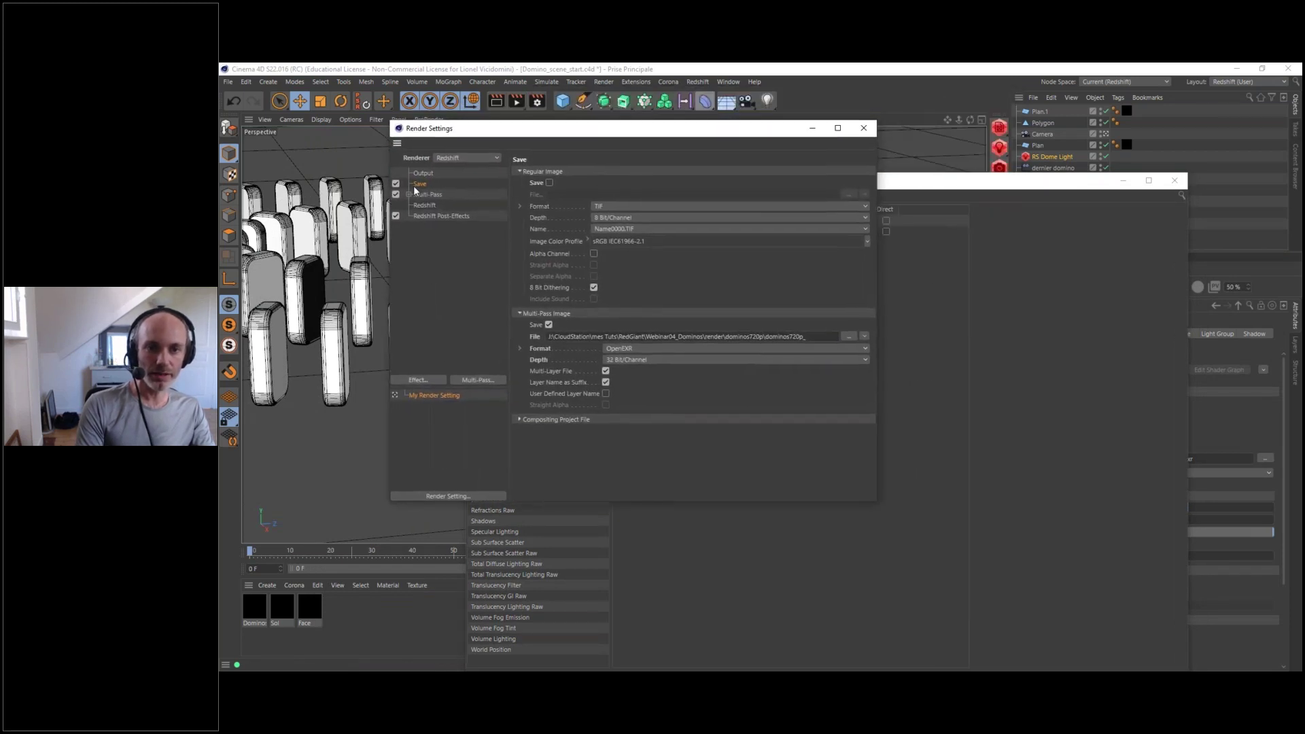
left_click(424, 206)
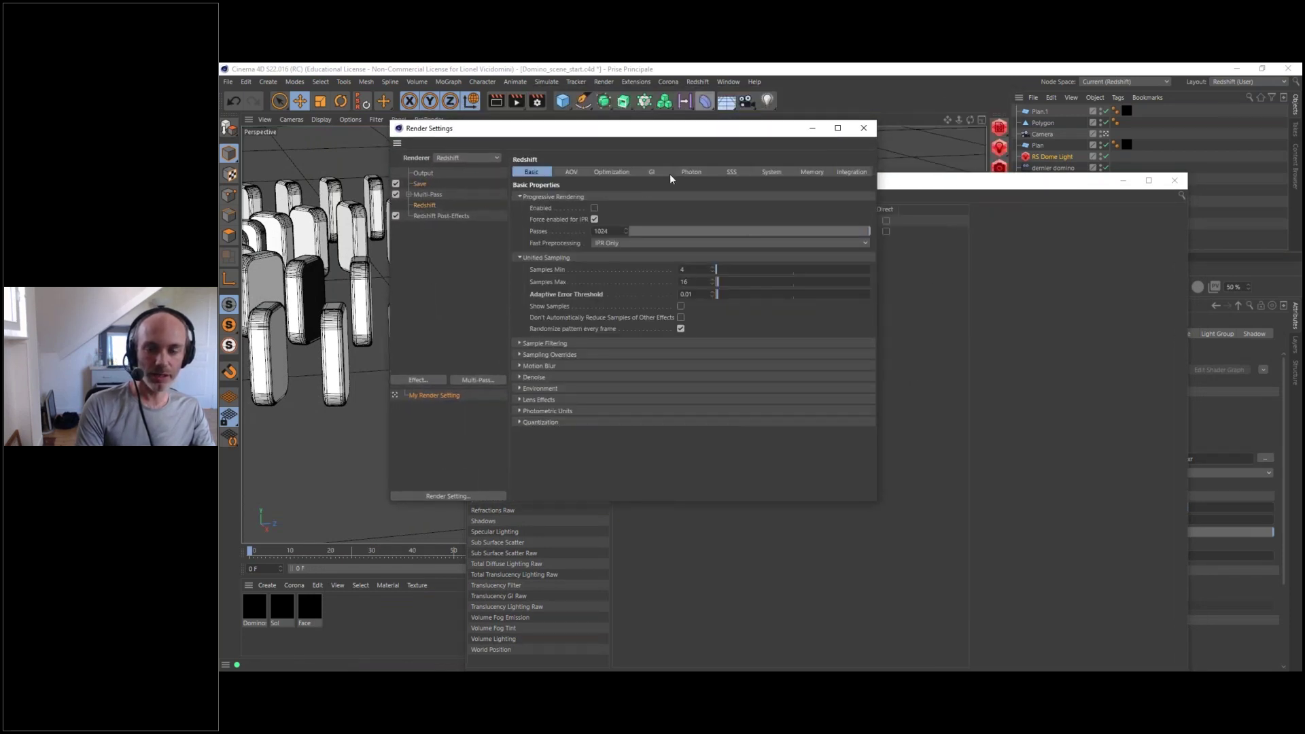
left_click(653, 174)
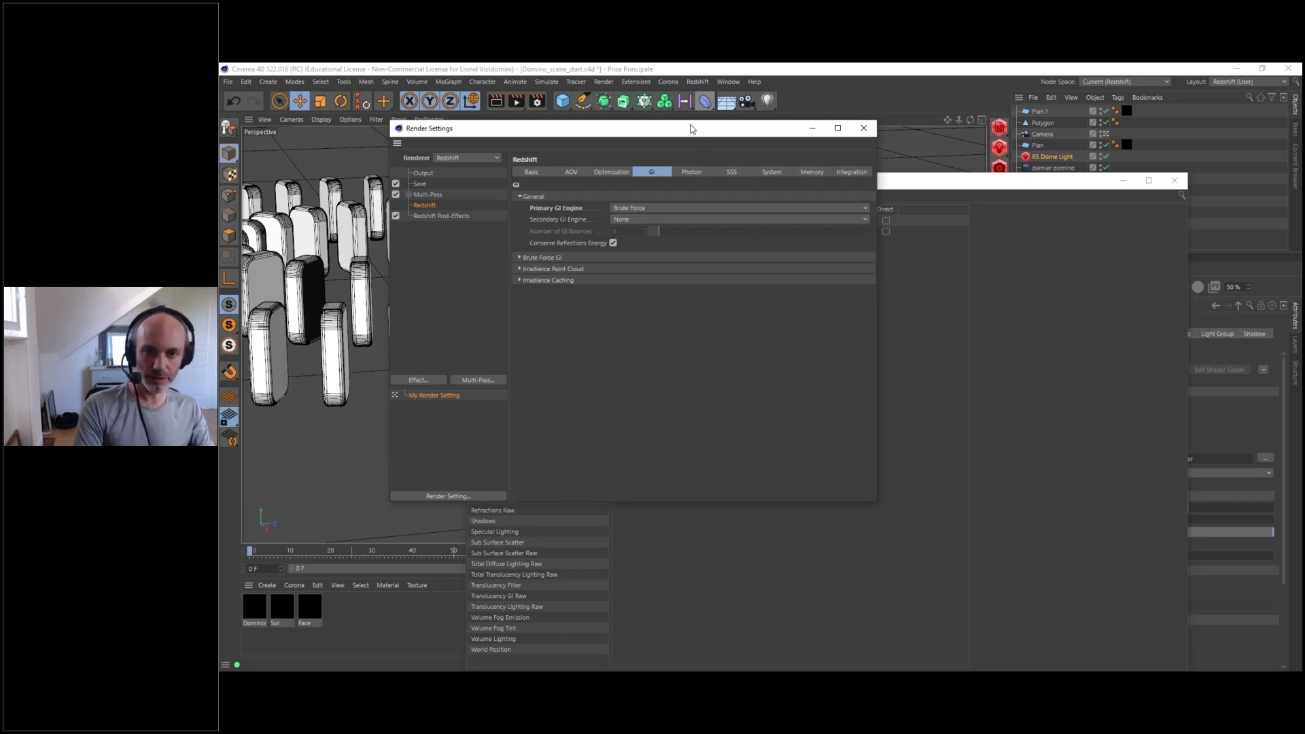
left_click_drag(661, 133, 888, 182)
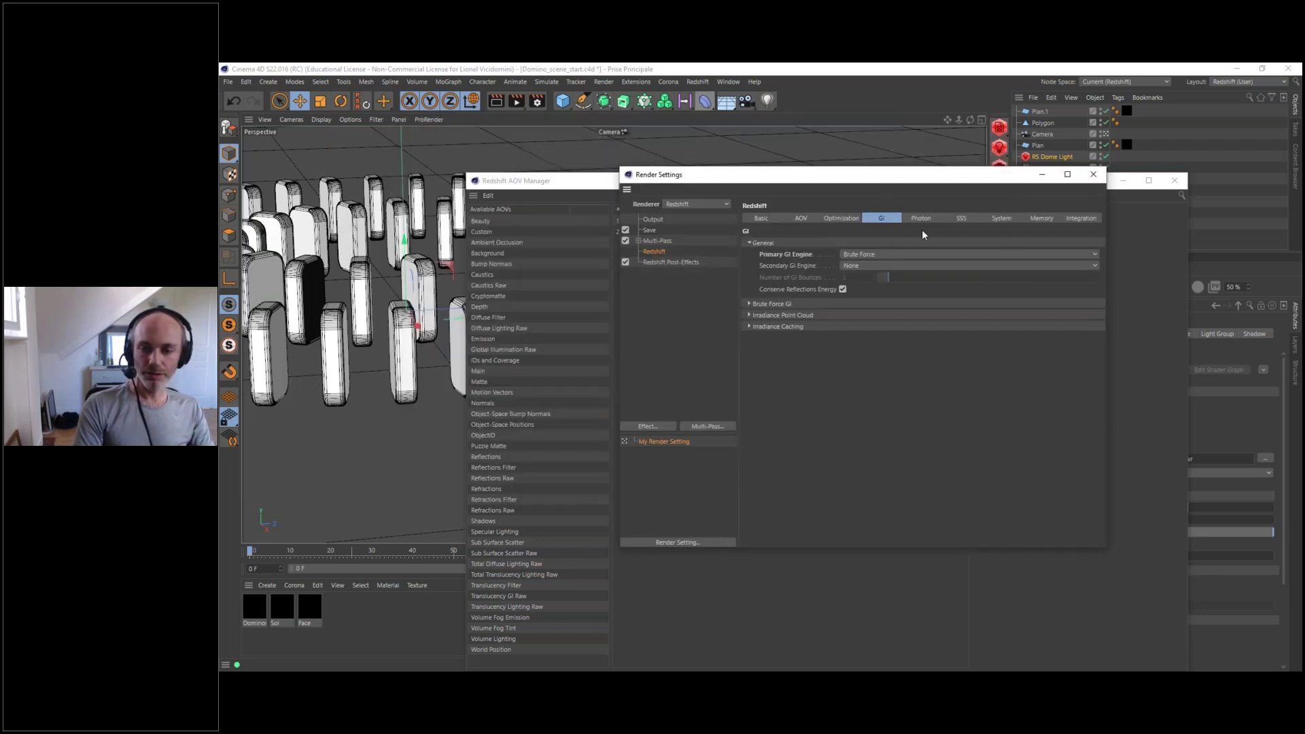
left_click(1091, 178)
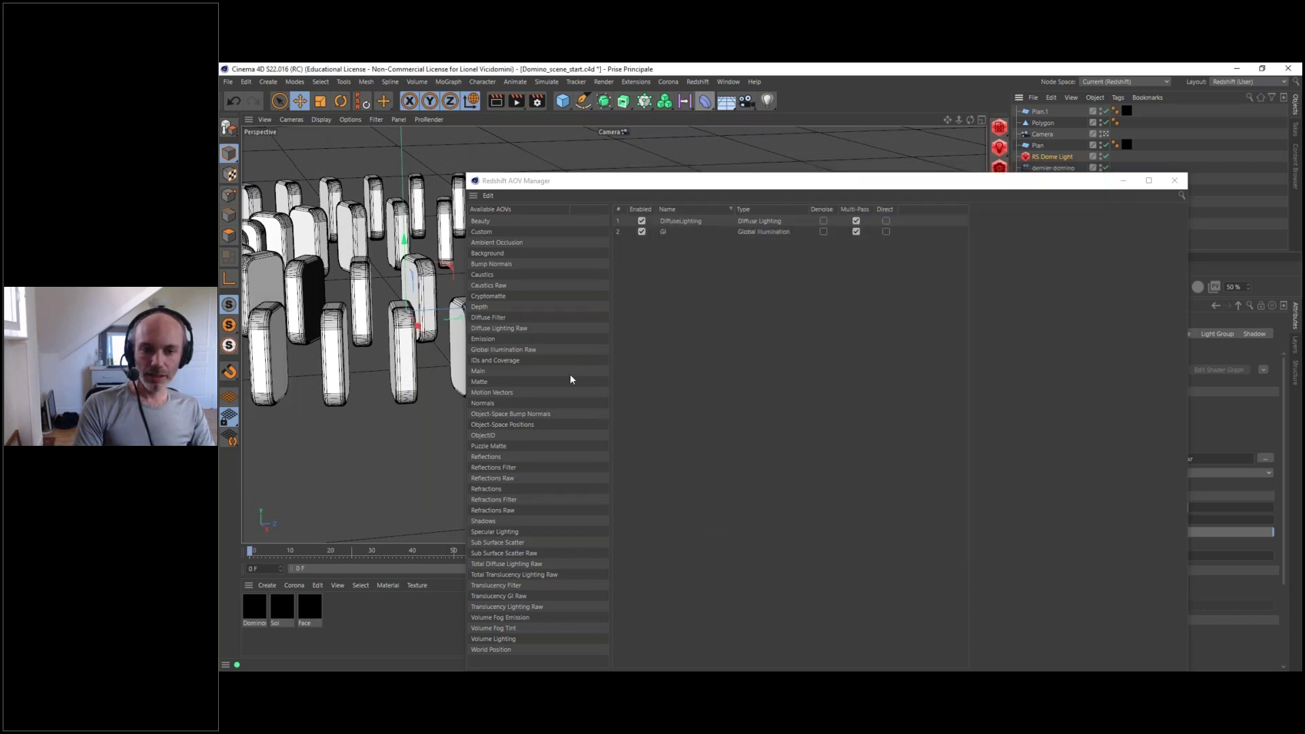
- Add the Reflections and Specular Lighting AOVs to the active list and show their settings
left_click_drag(487, 457, 688, 250)
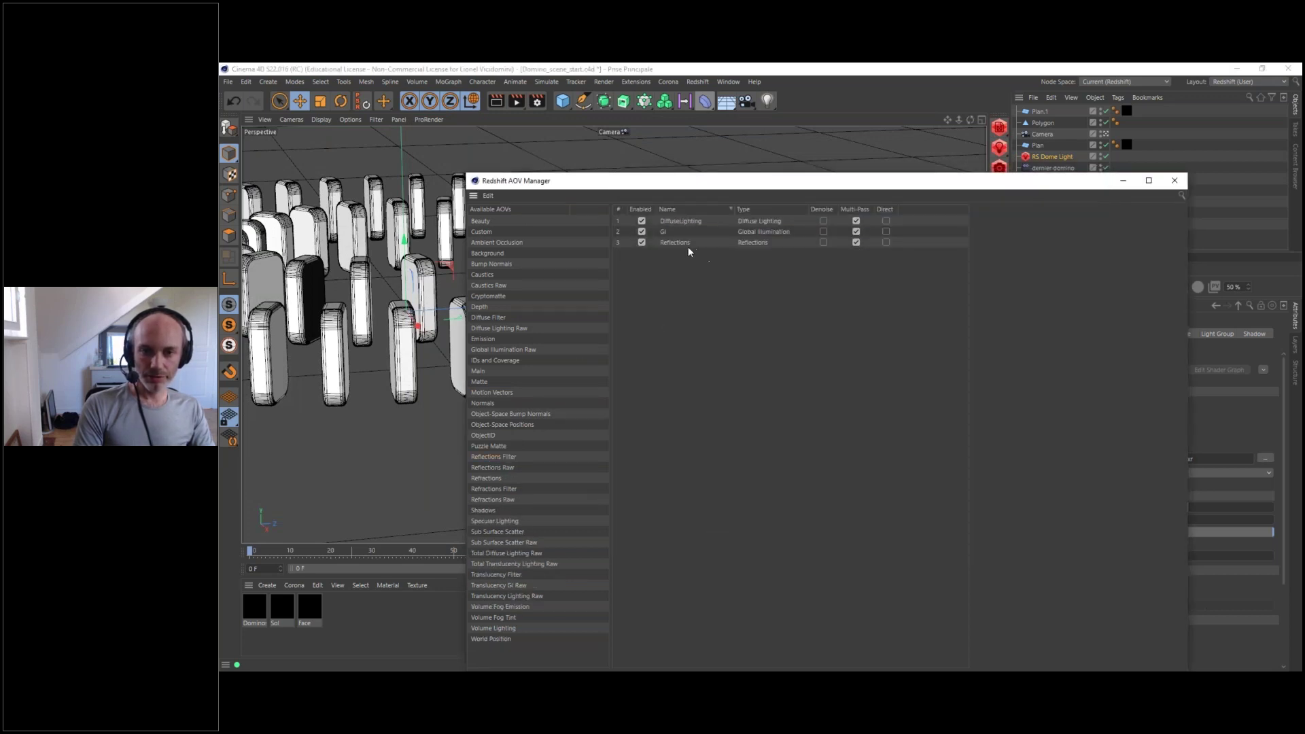
left_click(684, 243)
left_click_drag(729, 181, 621, 142)
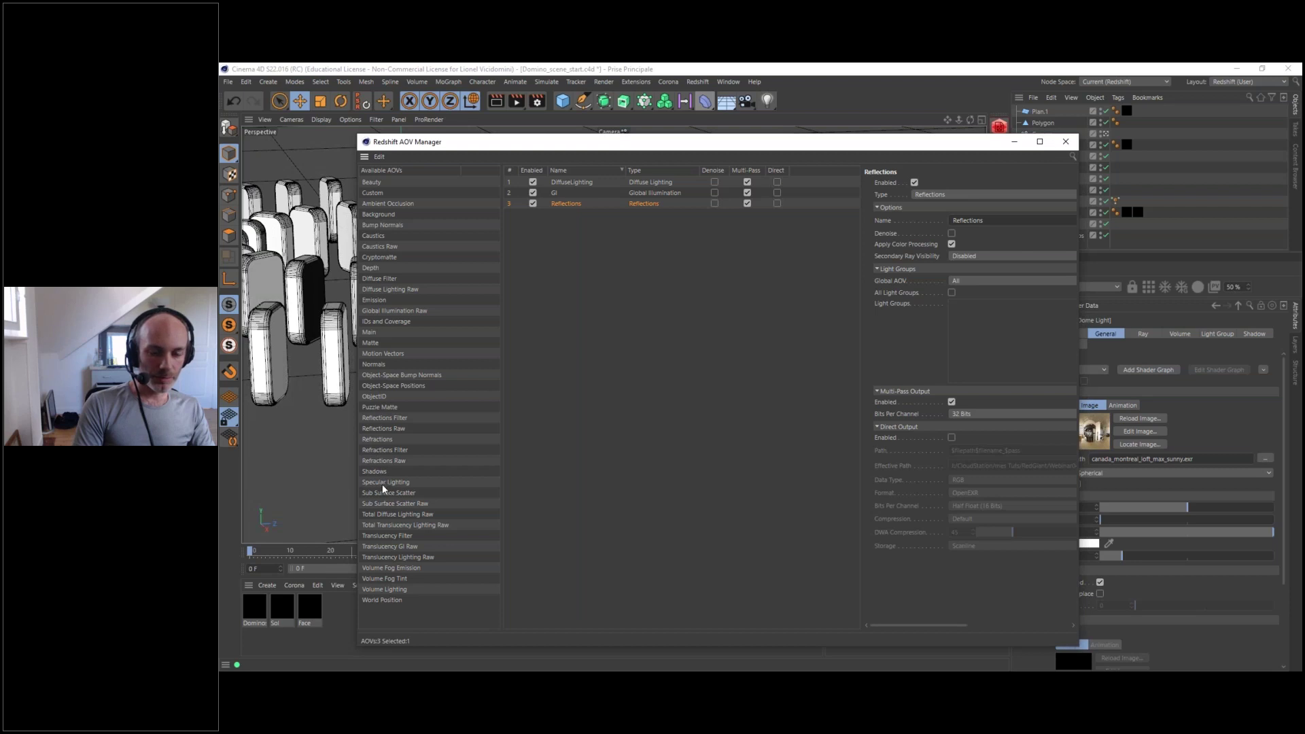
left_click_drag(384, 484, 581, 214)
left_click(568, 214)
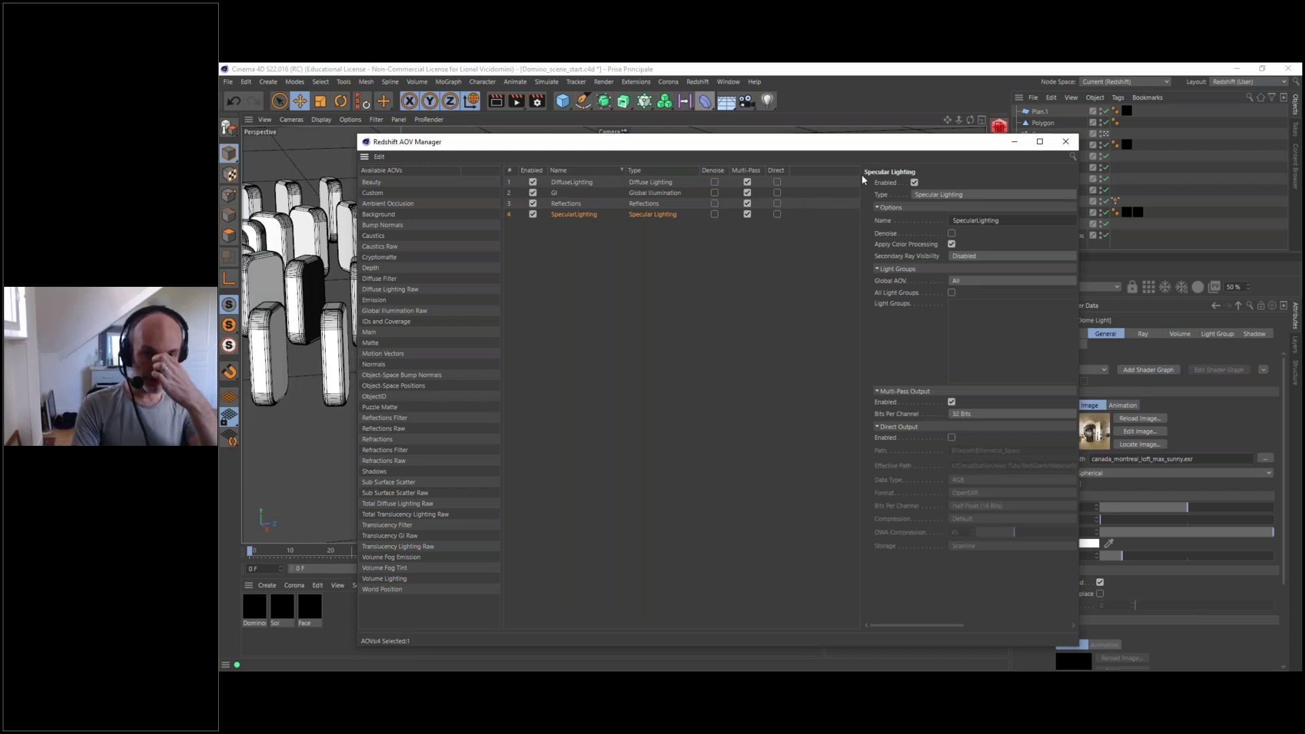
left_click_drag(867, 151, 731, 235)
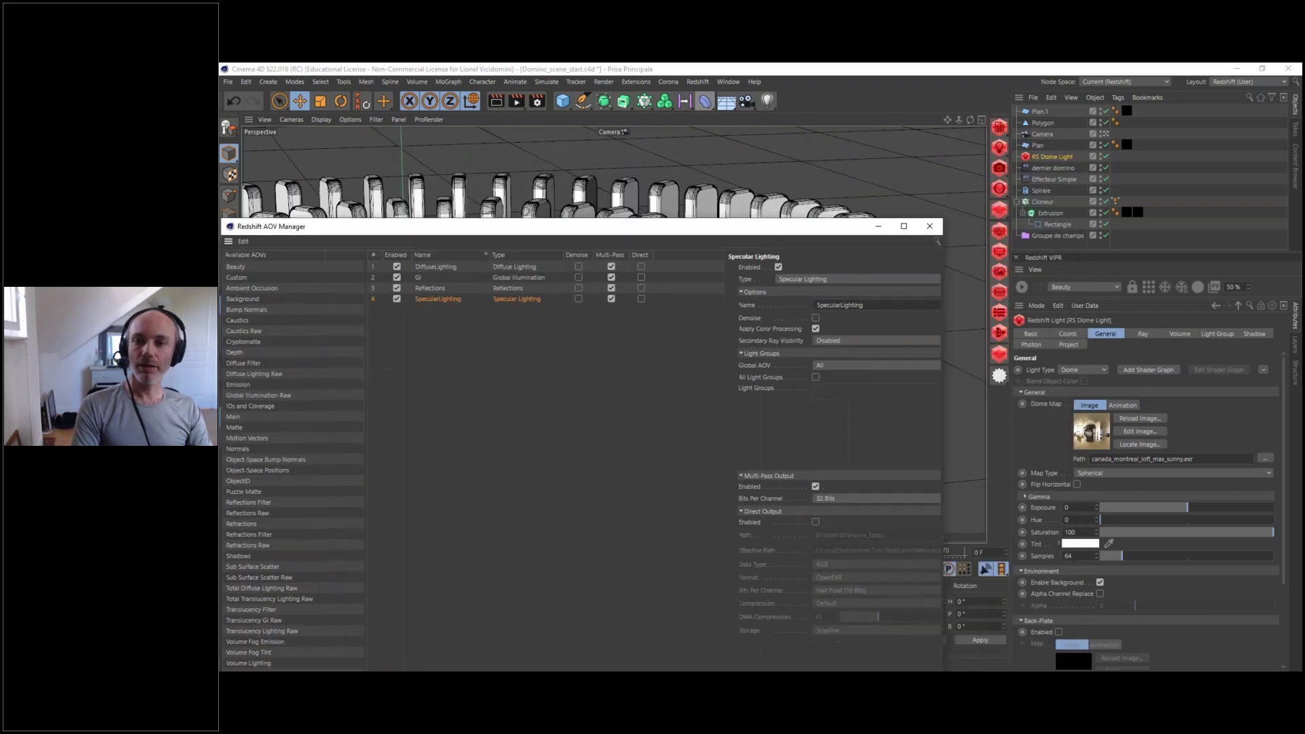
- Review the RS Dome Light and the settings of the SpecularLighting and Reflections AOVs
left_click(1055, 155)
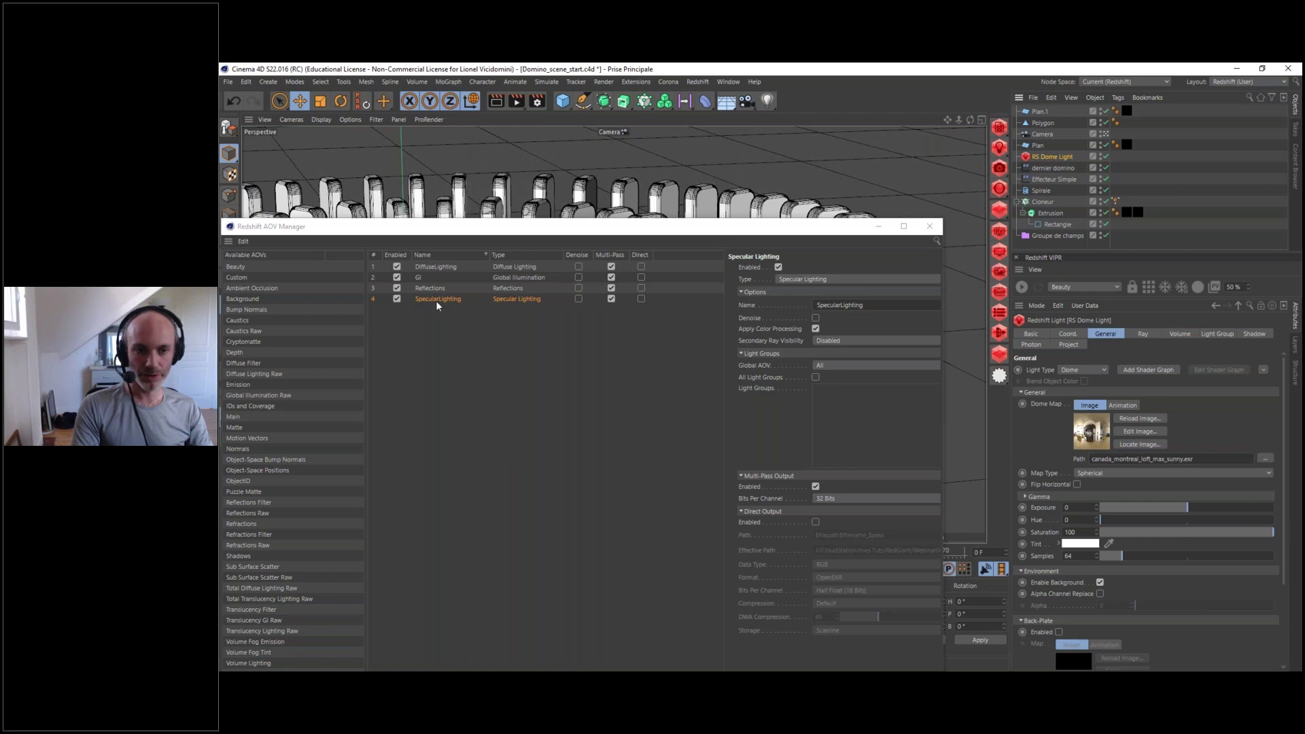
left_click_drag(546, 228, 694, 177)
left_click(581, 228)
left_click(581, 238)
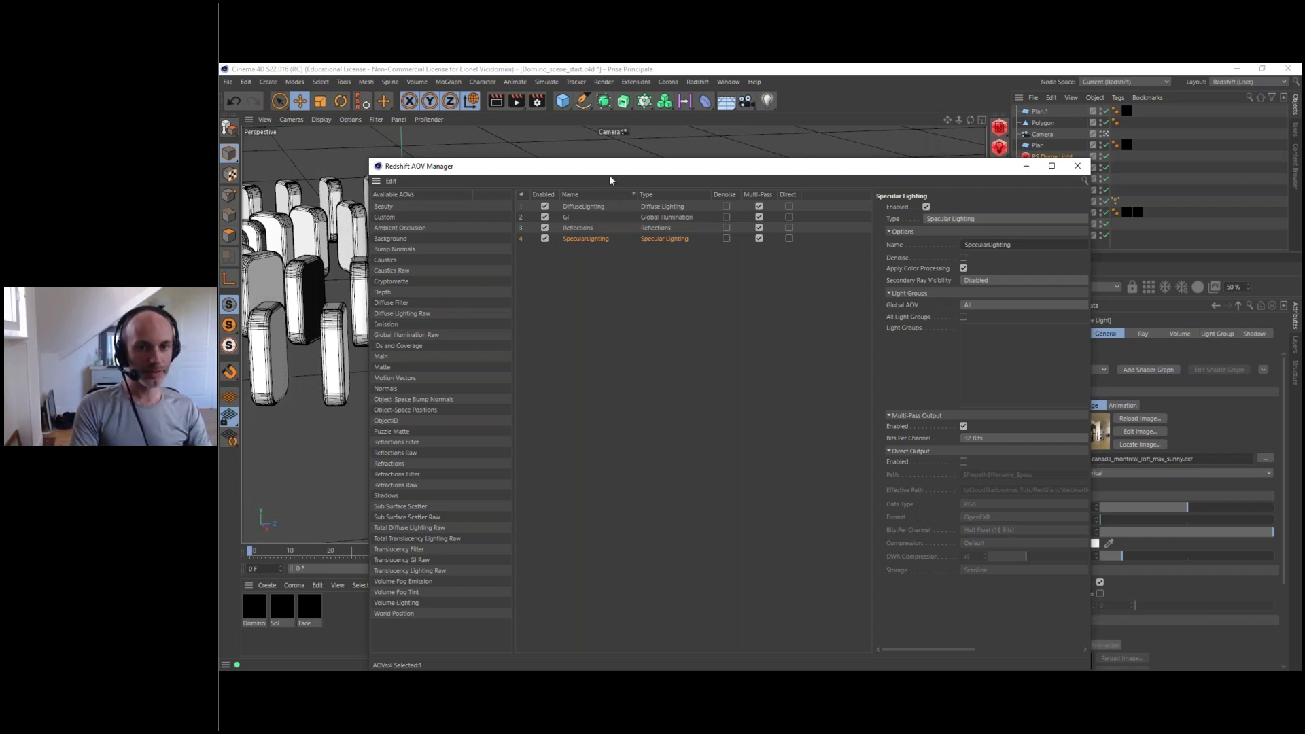
left_click_drag(609, 165, 621, 141)
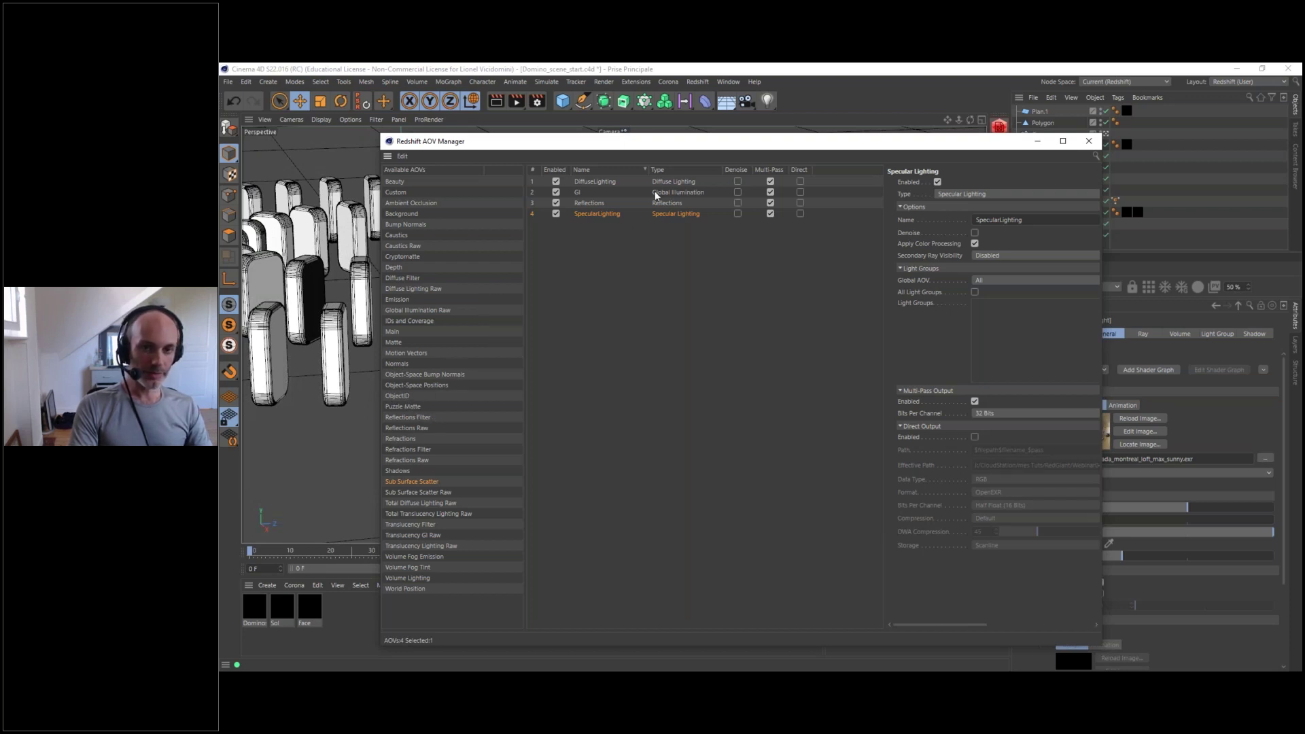
left_click_drag(476, 140, 579, 129)
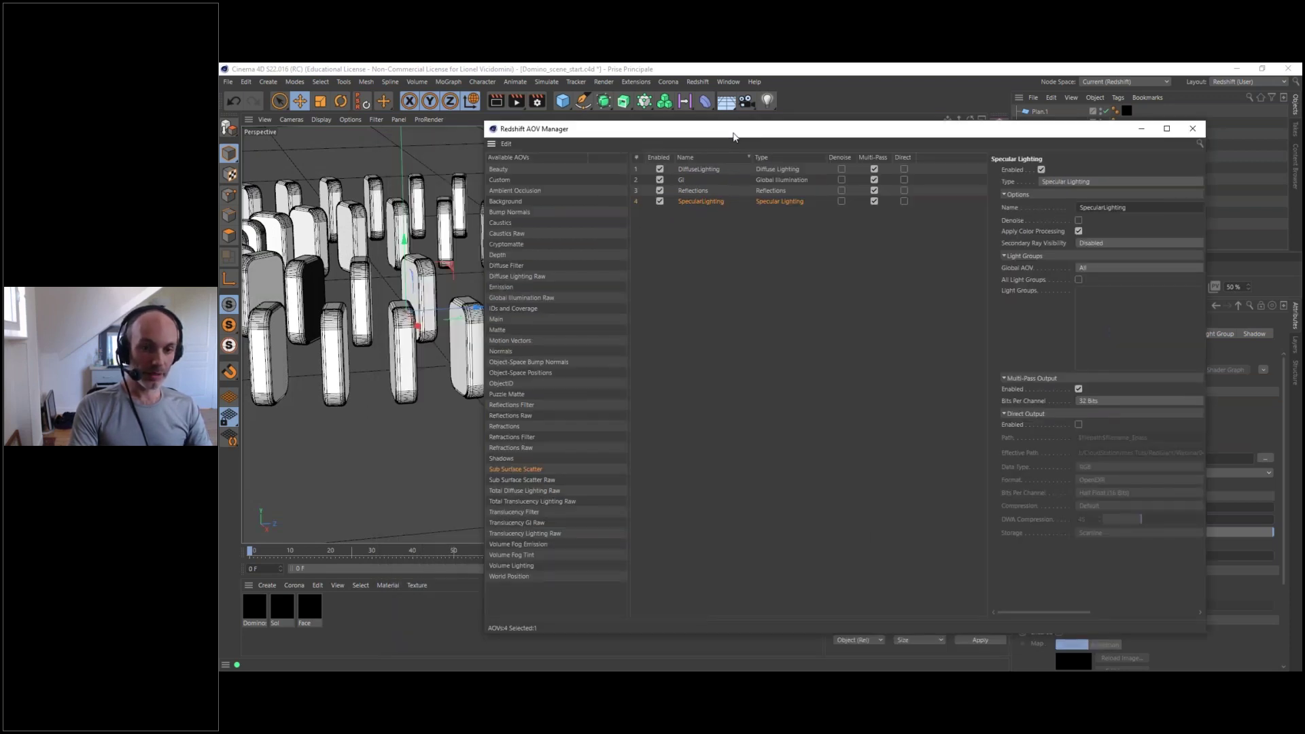
left_click(500, 290)
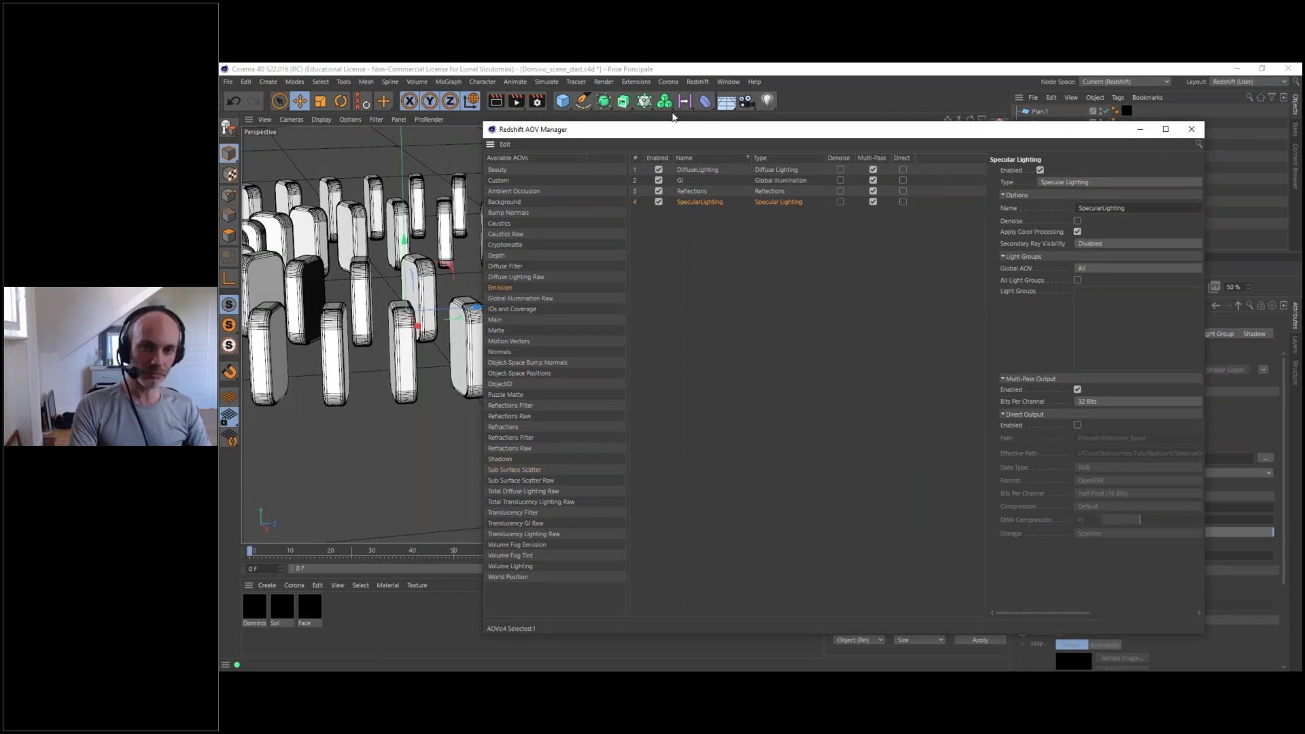
left_click_drag(651, 133, 854, 144)
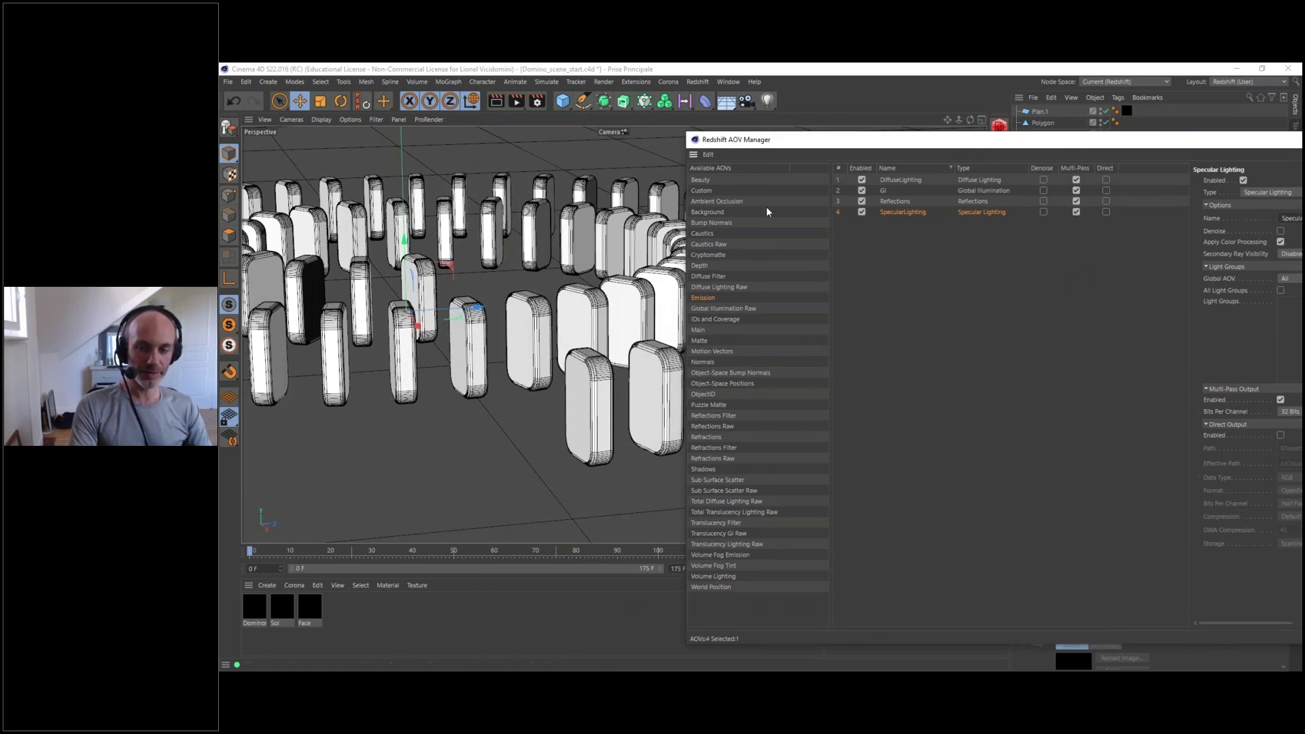
left_click_drag(889, 145, 622, 148)
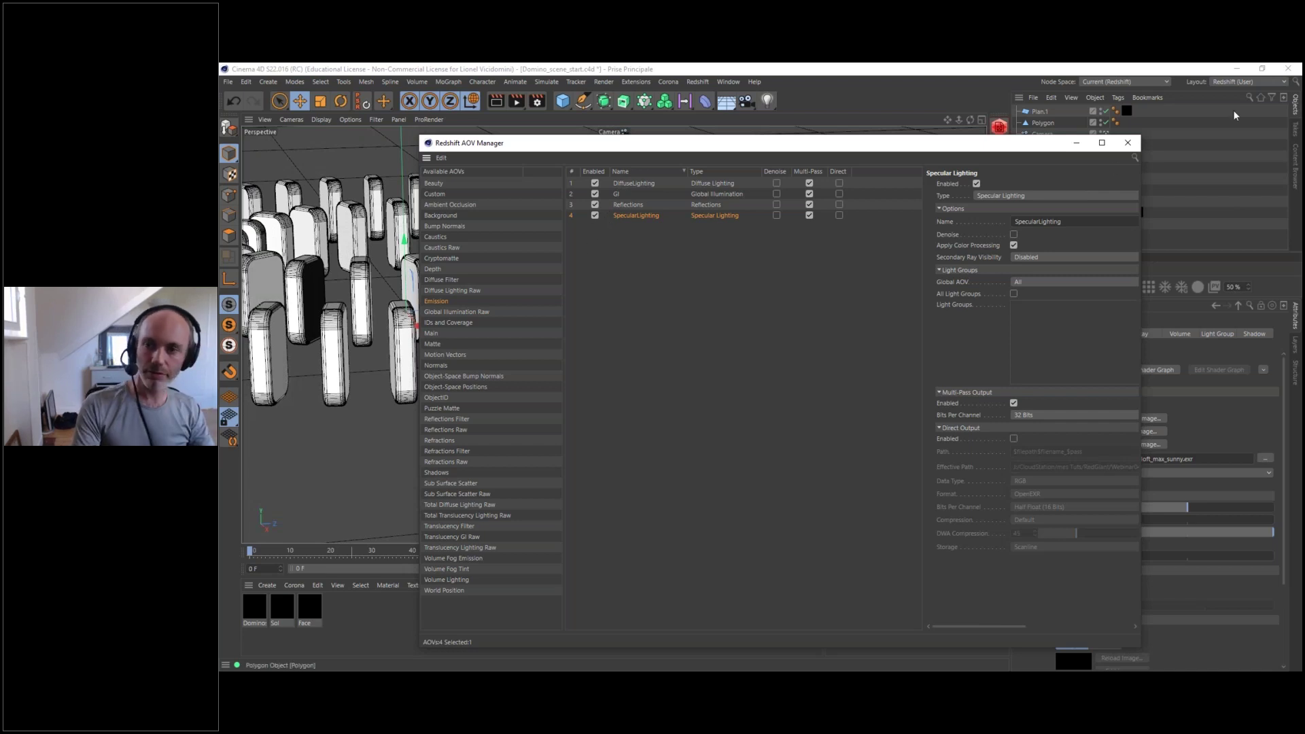
- Close the AOV Manager and start a progressive render of the domino scene in the Redshift RenderView
left_click(1128, 142)
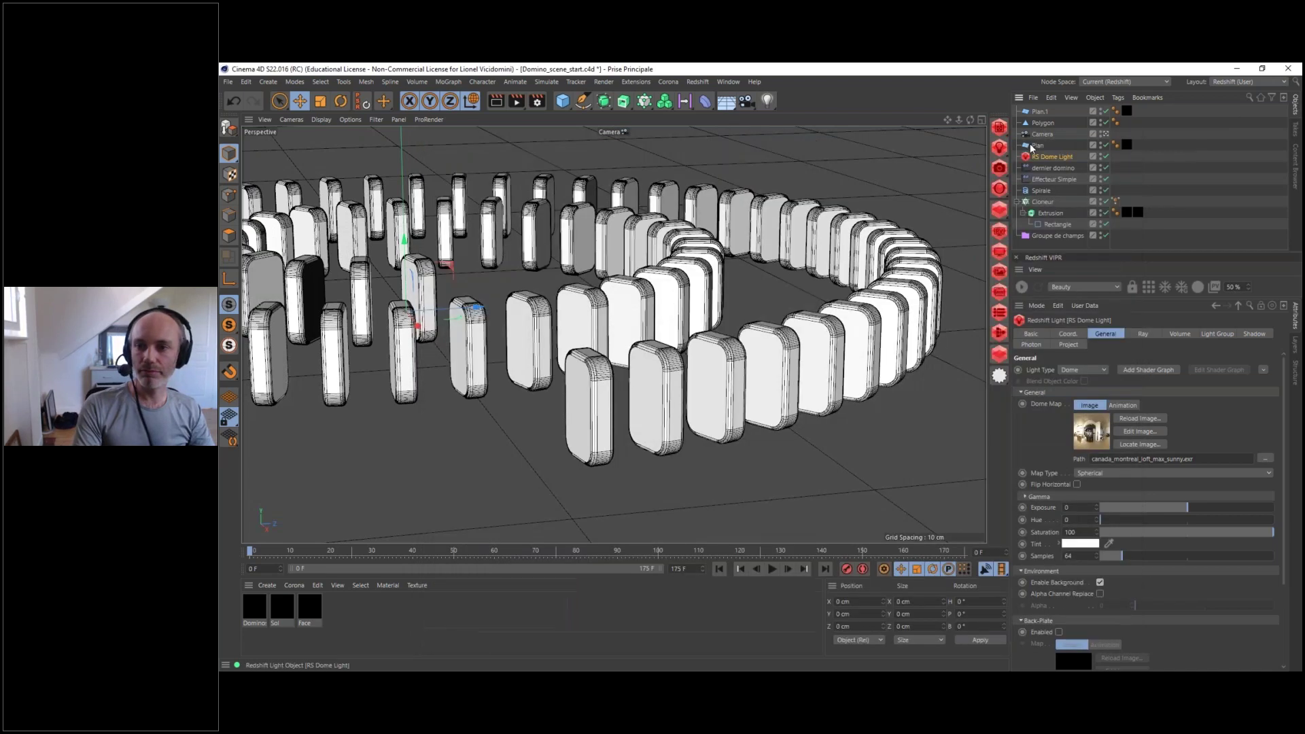
left_click(999, 232)
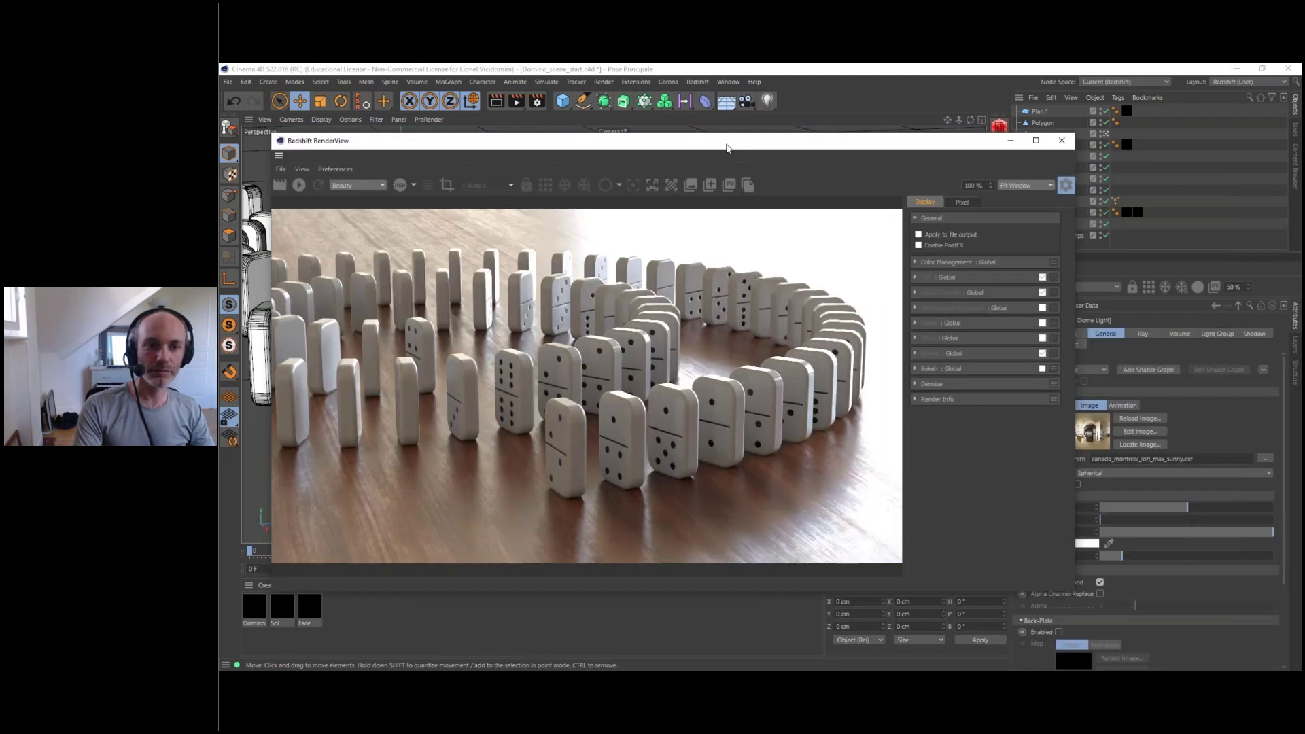
left_click(299, 184)
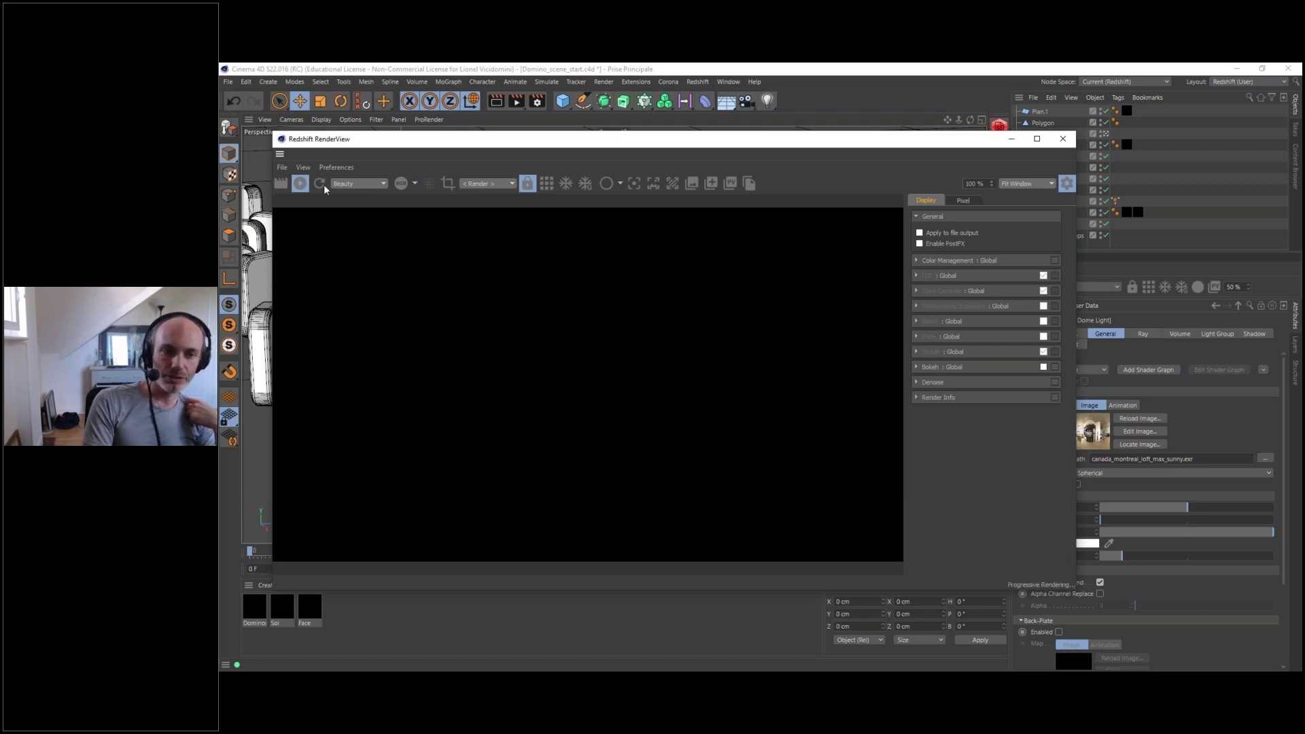
left_click_drag(530, 143, 614, 141)
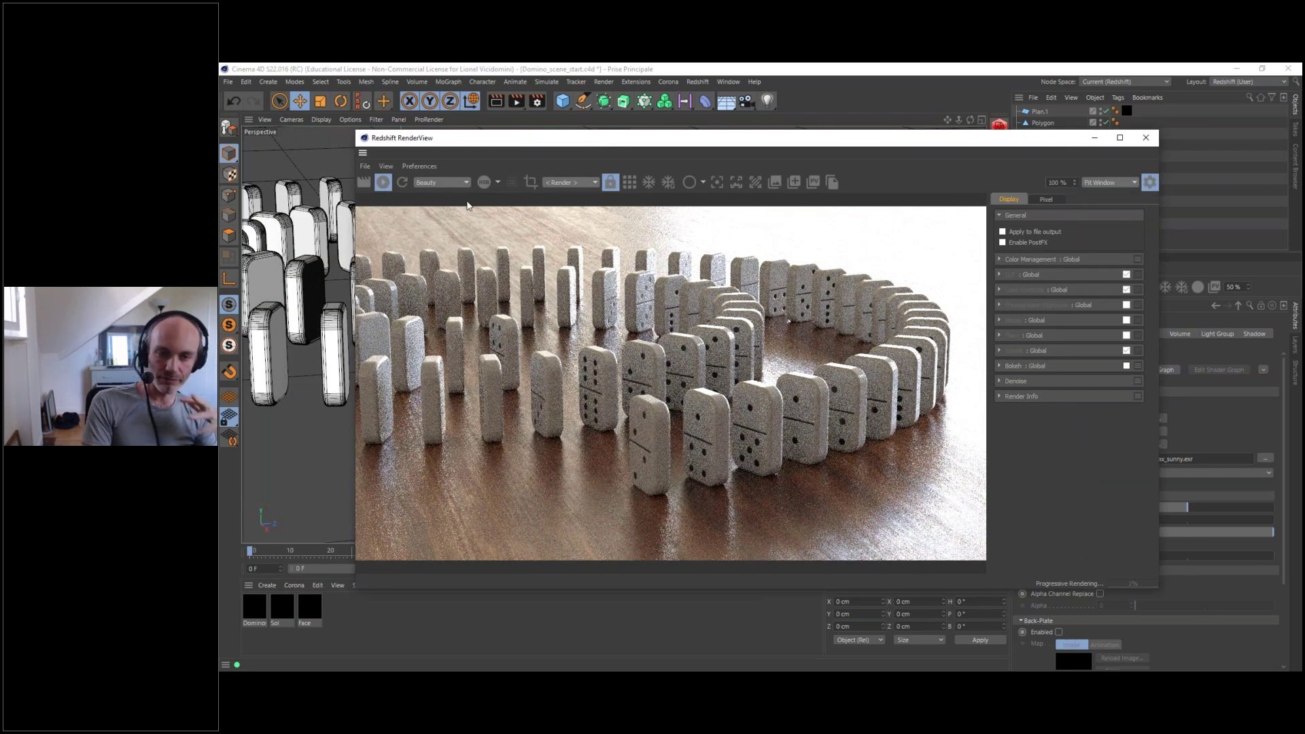
- Display the DiffuseLighting, GI and Reflections passes one after another in the RenderView
left_click(443, 182)
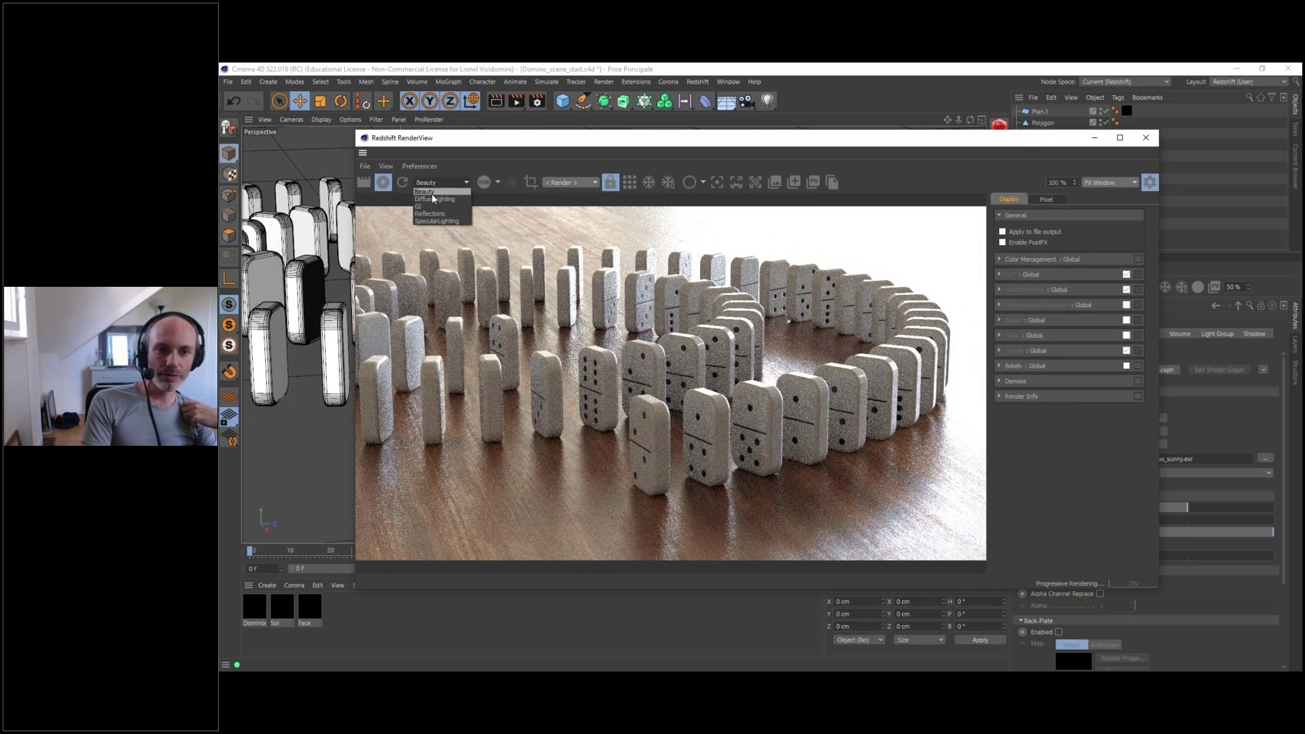
left_click(434, 199)
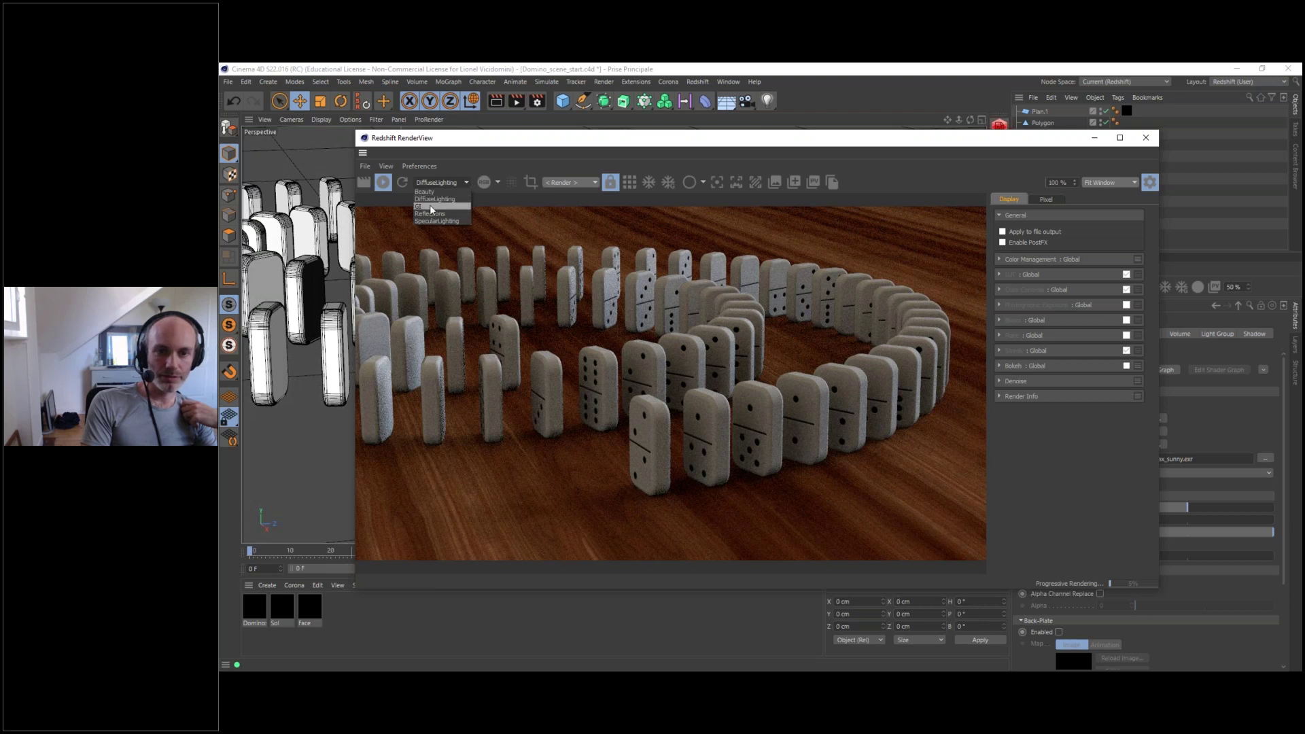
left_click(429, 205)
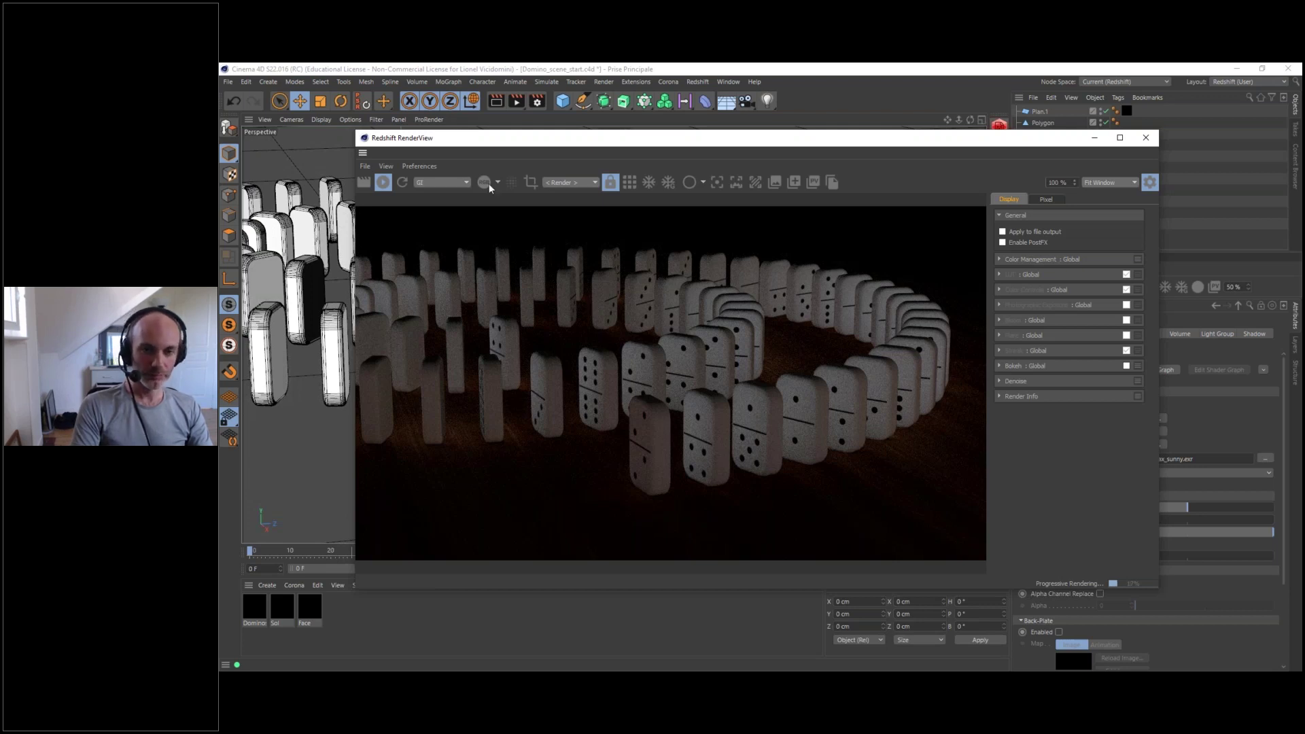
left_click(446, 183)
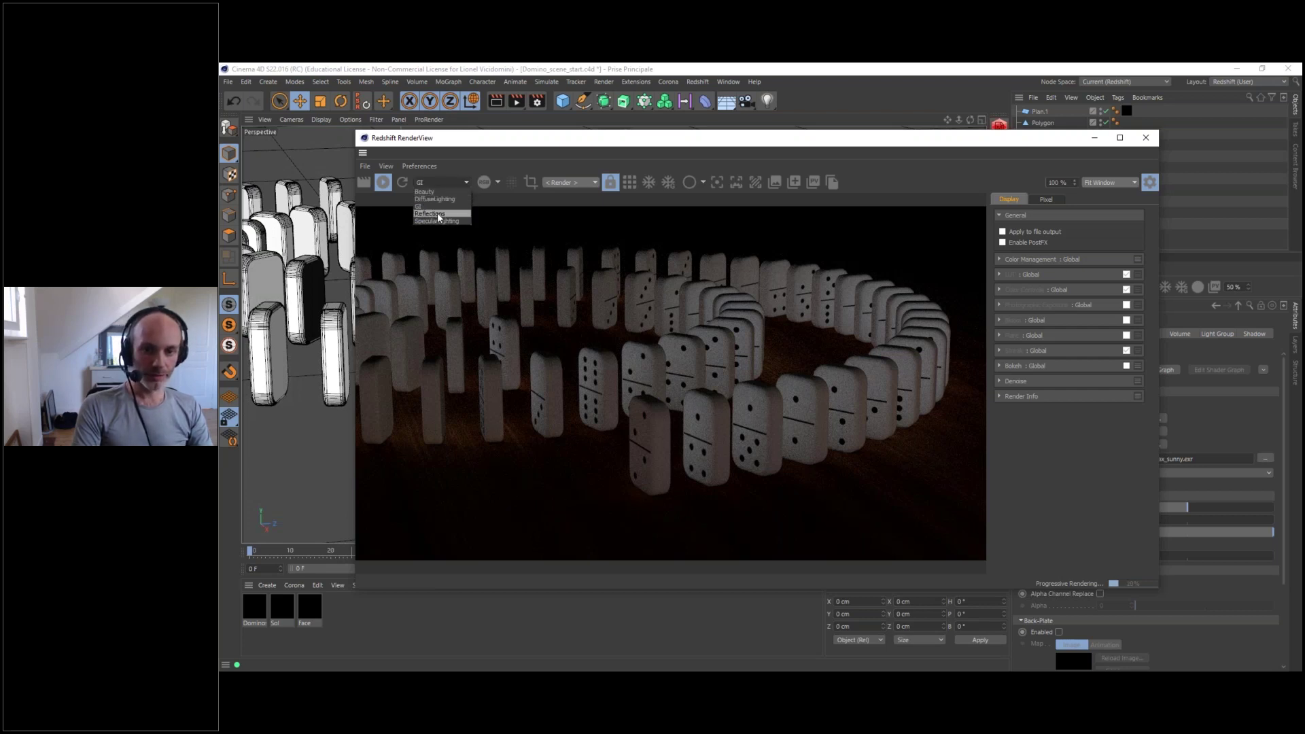
left_click(439, 214)
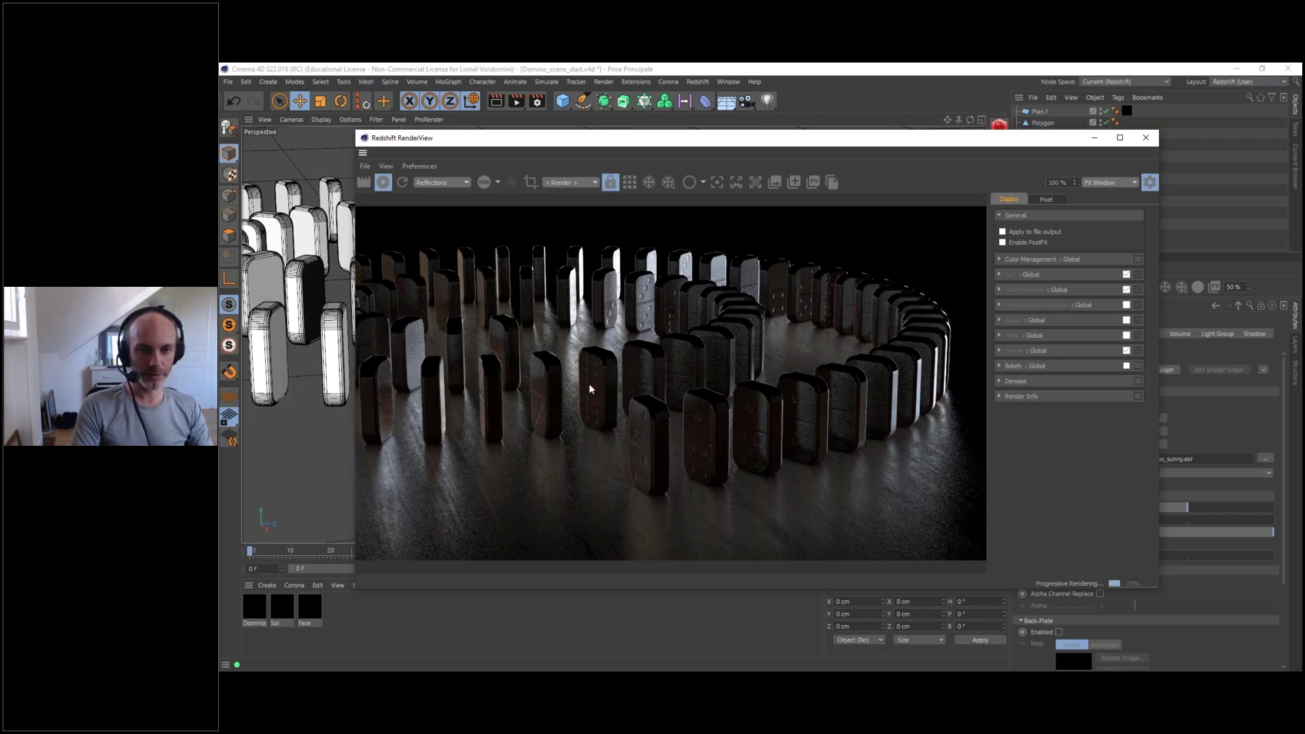
- Display the SpecularLighting pass in the RenderView and return to the Beauty pass
left_click(440, 182)
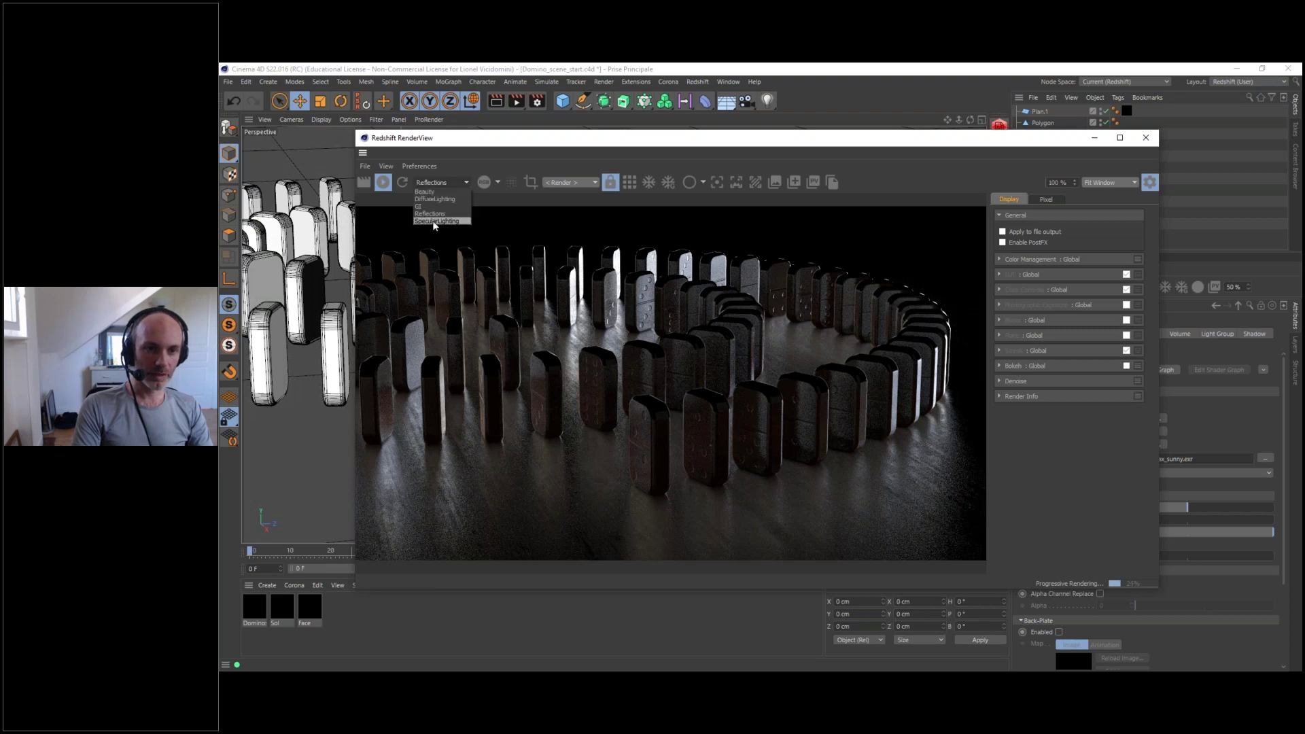
left_click(435, 221)
left_click_drag(708, 145, 677, 132)
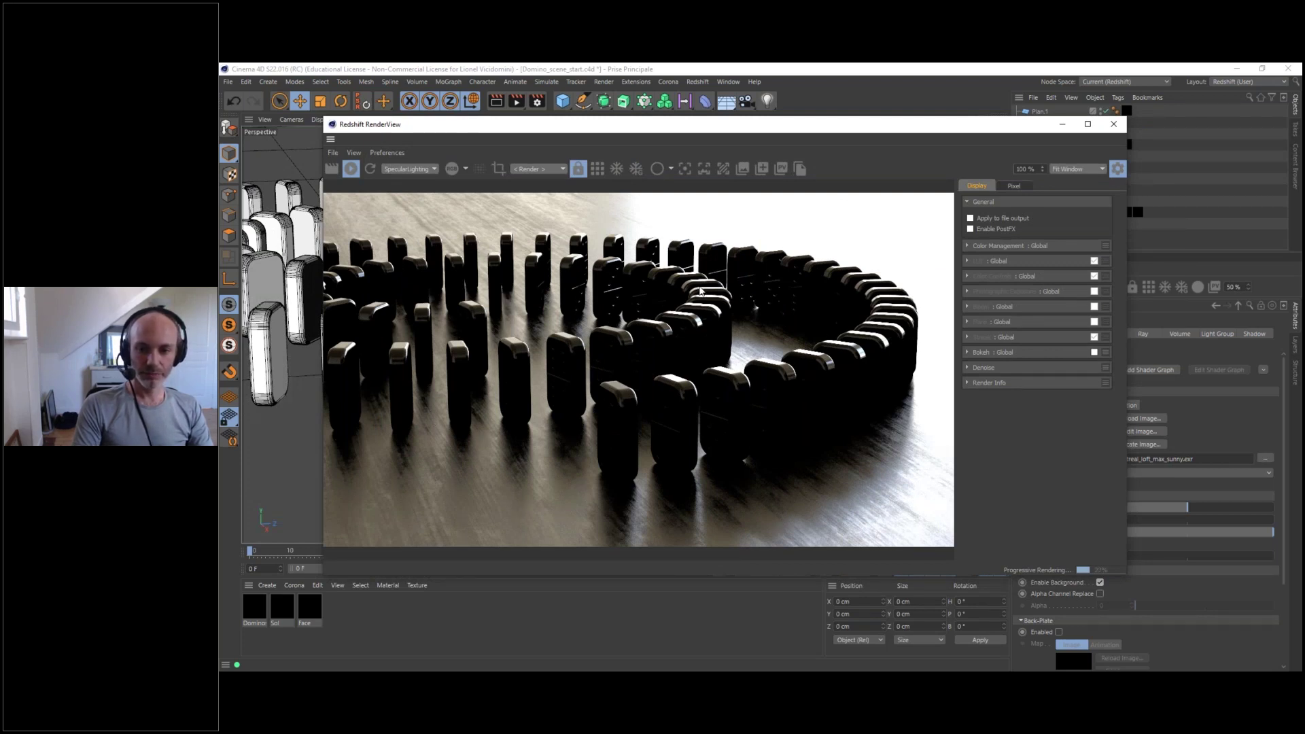
left_click(414, 165)
left_click(400, 174)
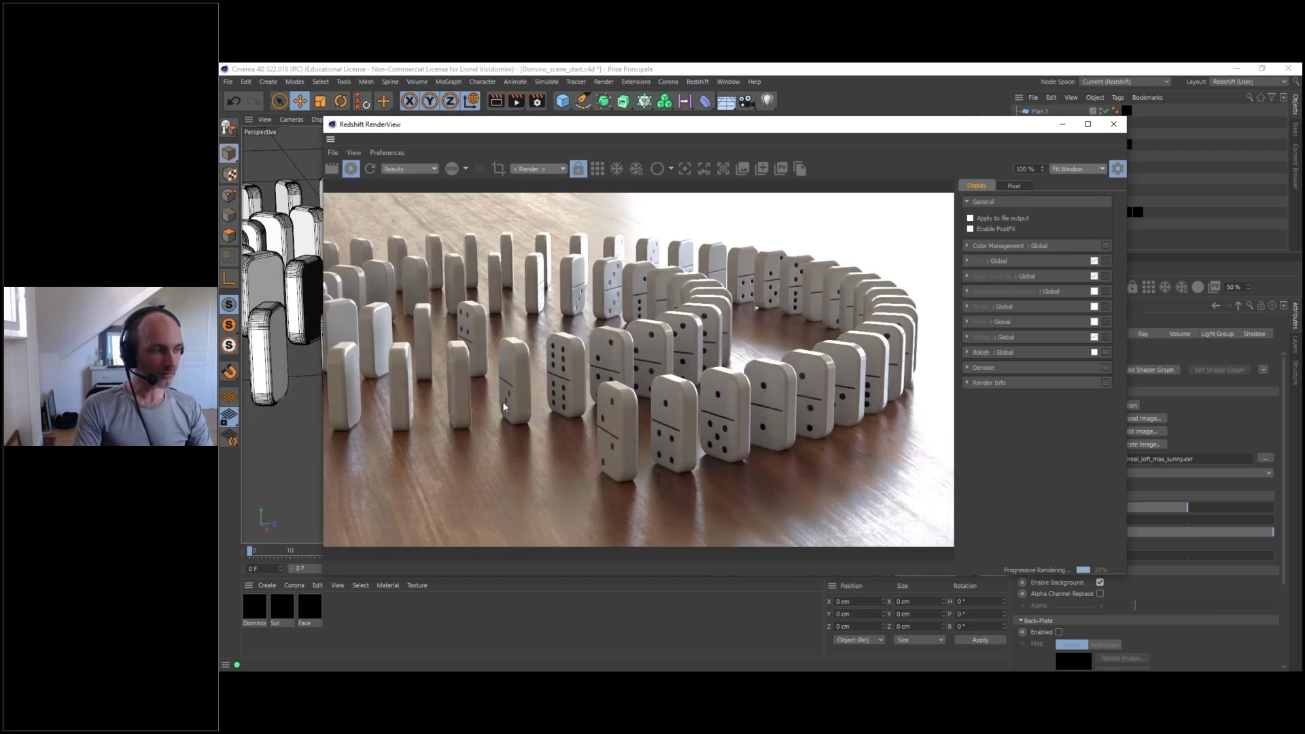
- Stop the progressive render and close the RenderView
mouse_move(626, 130)
left_mouse_down()
mouse_move(721, 136)
mouse_move(626, 139)
left_mouse_up()
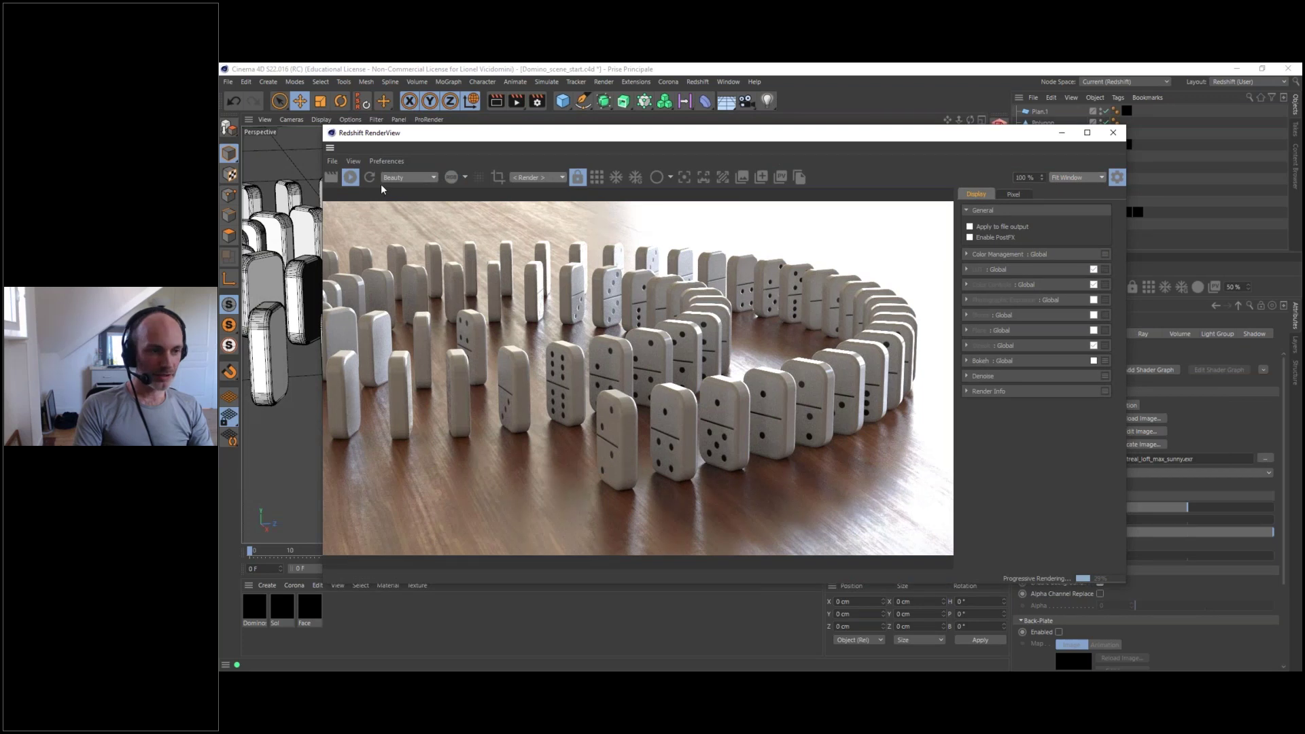
left_click(352, 178)
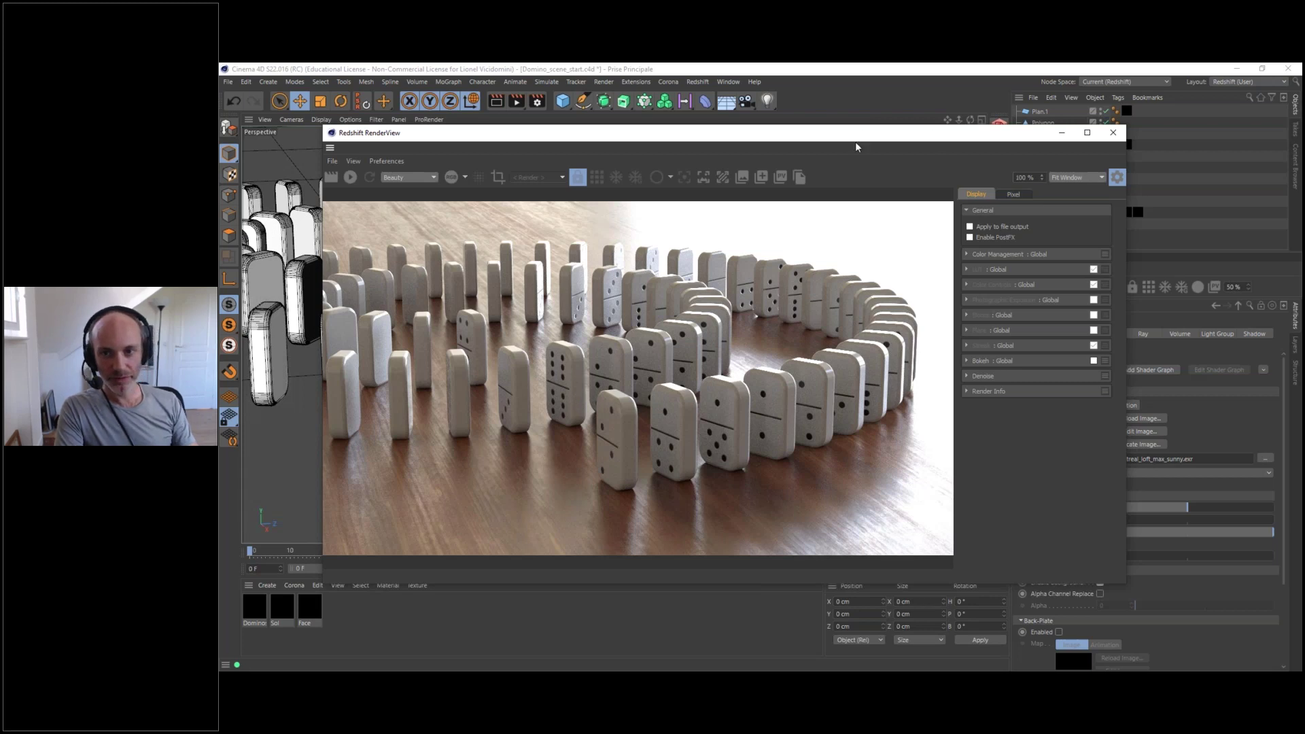
mouse_move(816, 144)
left_mouse_down()
mouse_move(862, 131)
mouse_move(824, 139)
left_mouse_up()
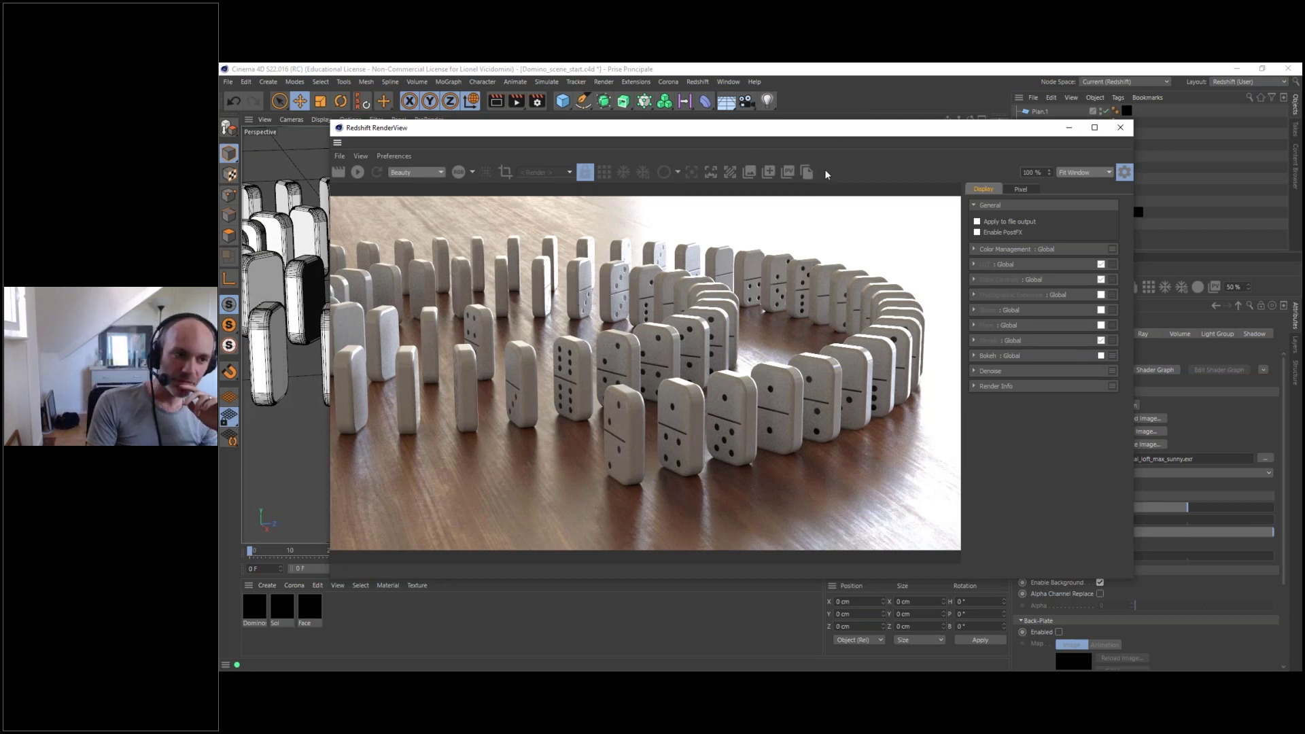
left_click_drag(947, 127, 980, 127)
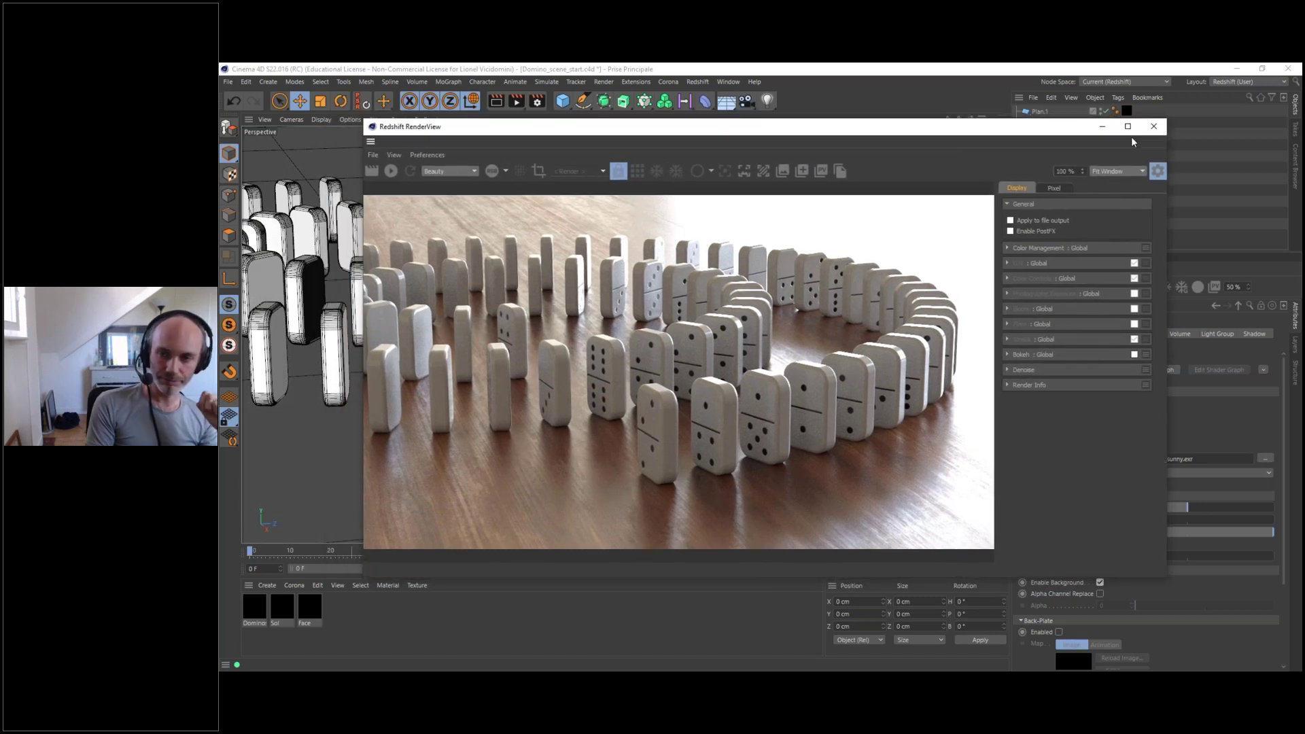
left_click(1153, 126)
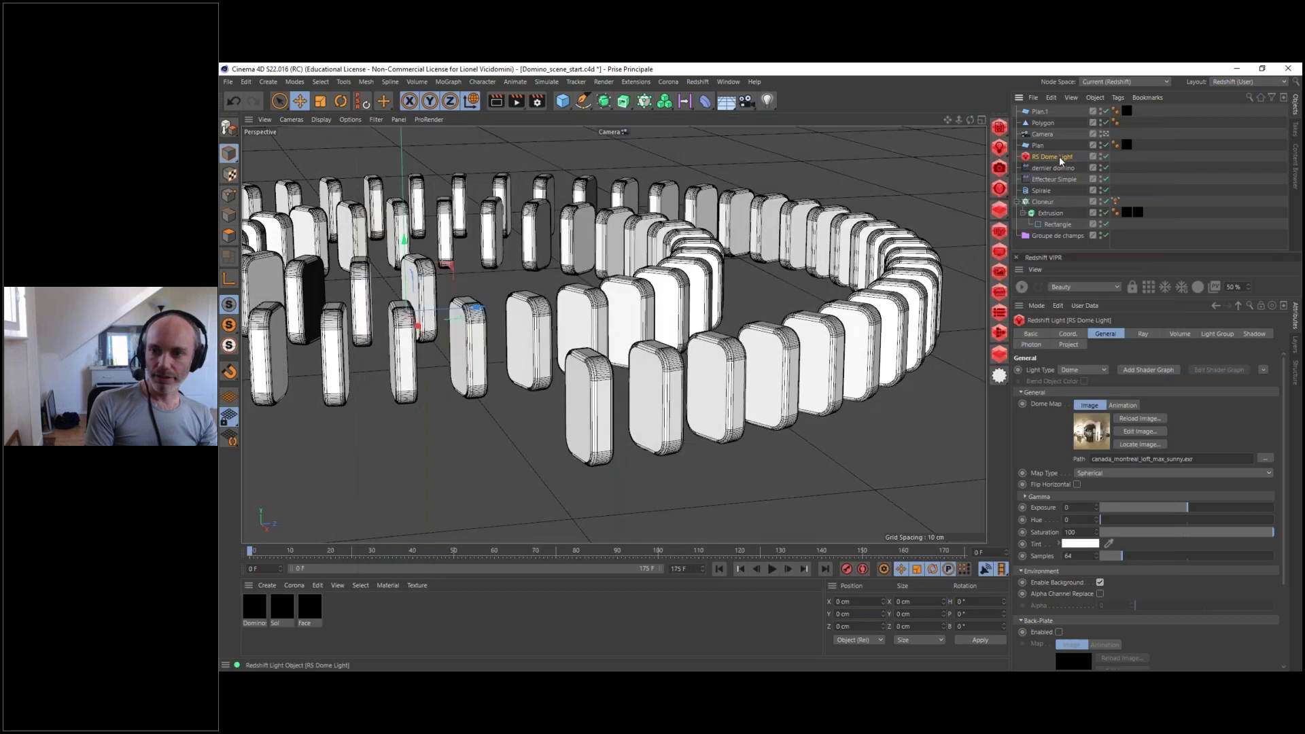
- Reopen the Redshift AOV Manager to show the list of active AOVs
left_click(999, 292)
left_click_drag(837, 168, 592, 113)
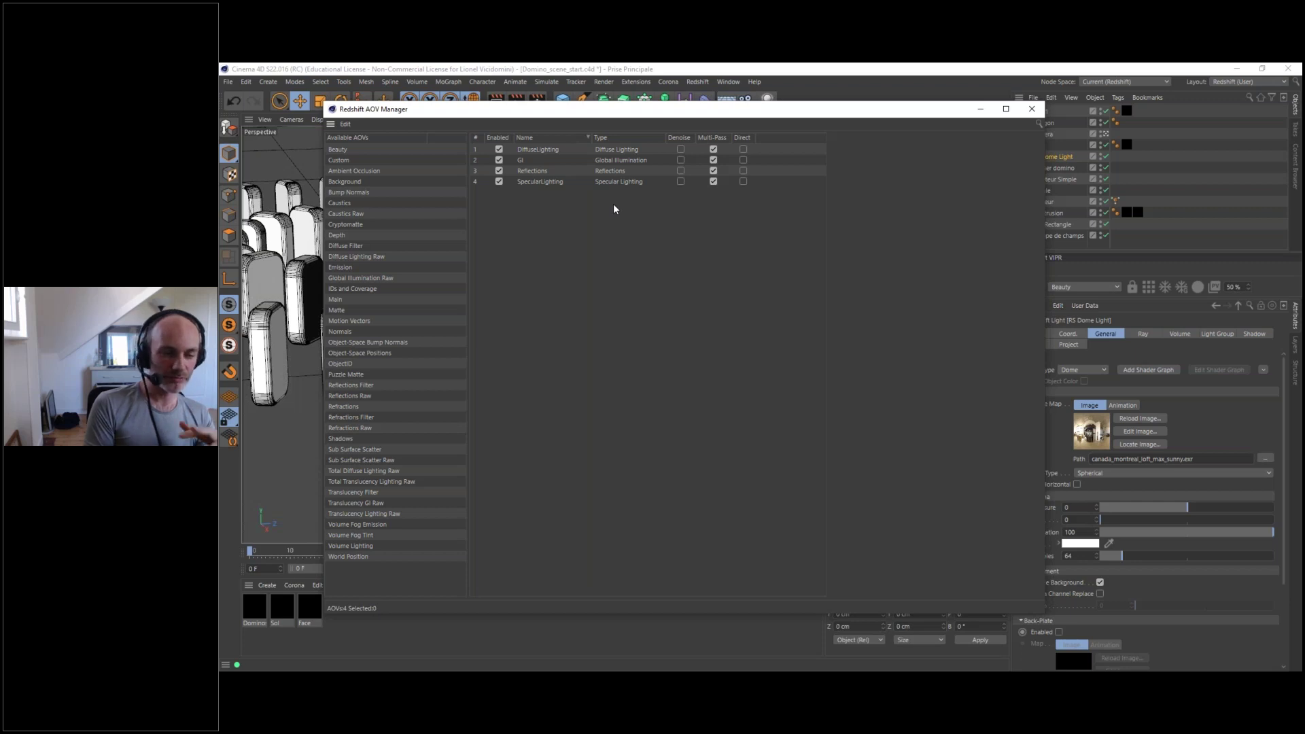
left_click_drag(467, 113, 676, 153)
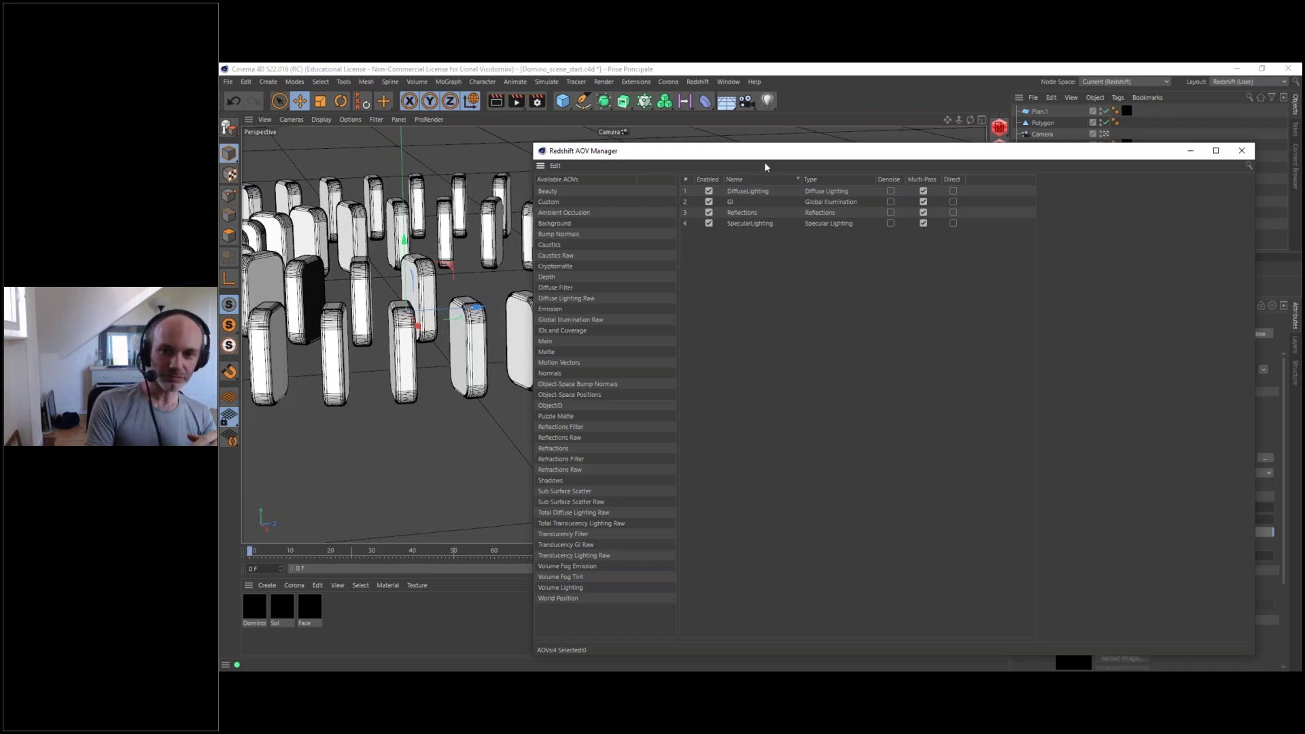
left_click_drag(769, 152, 609, 132)
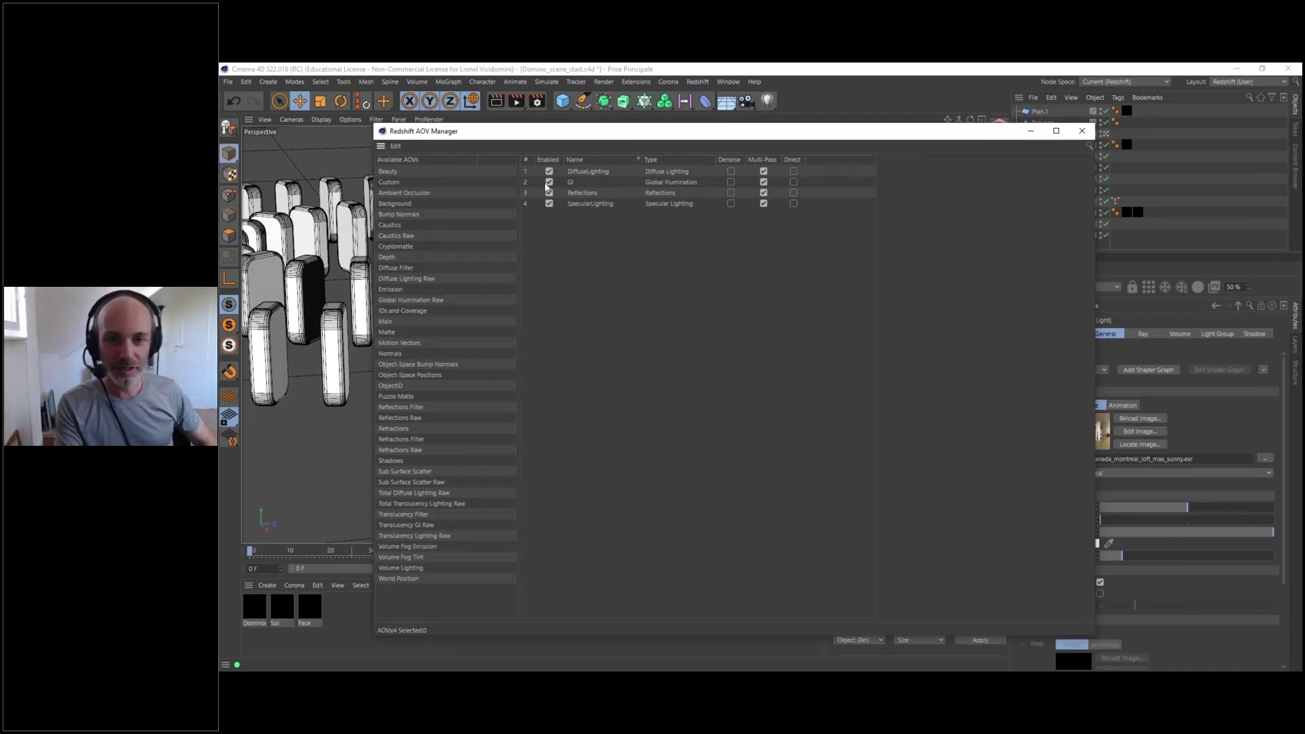
left_click_drag(606, 131, 556, 473)
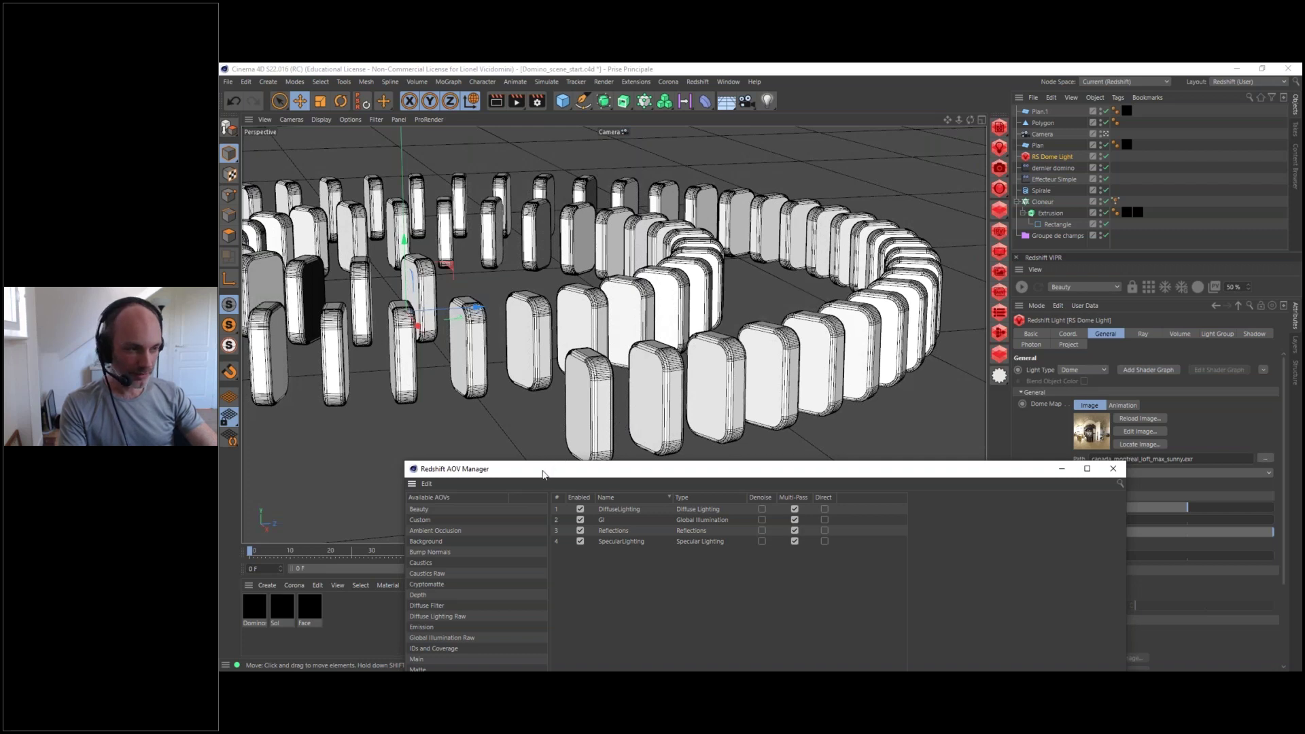
left_click_drag(541, 473, 721, 241)
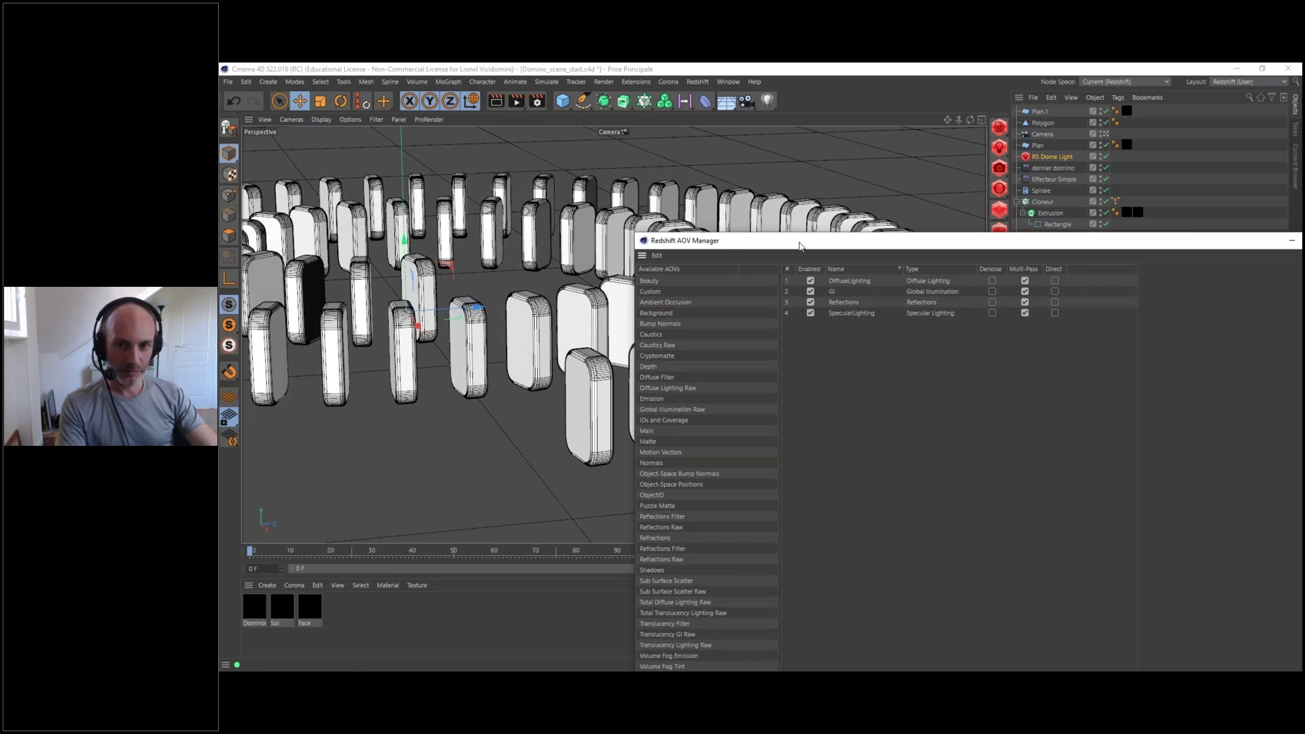
left_click_drag(777, 244, 522, 466)
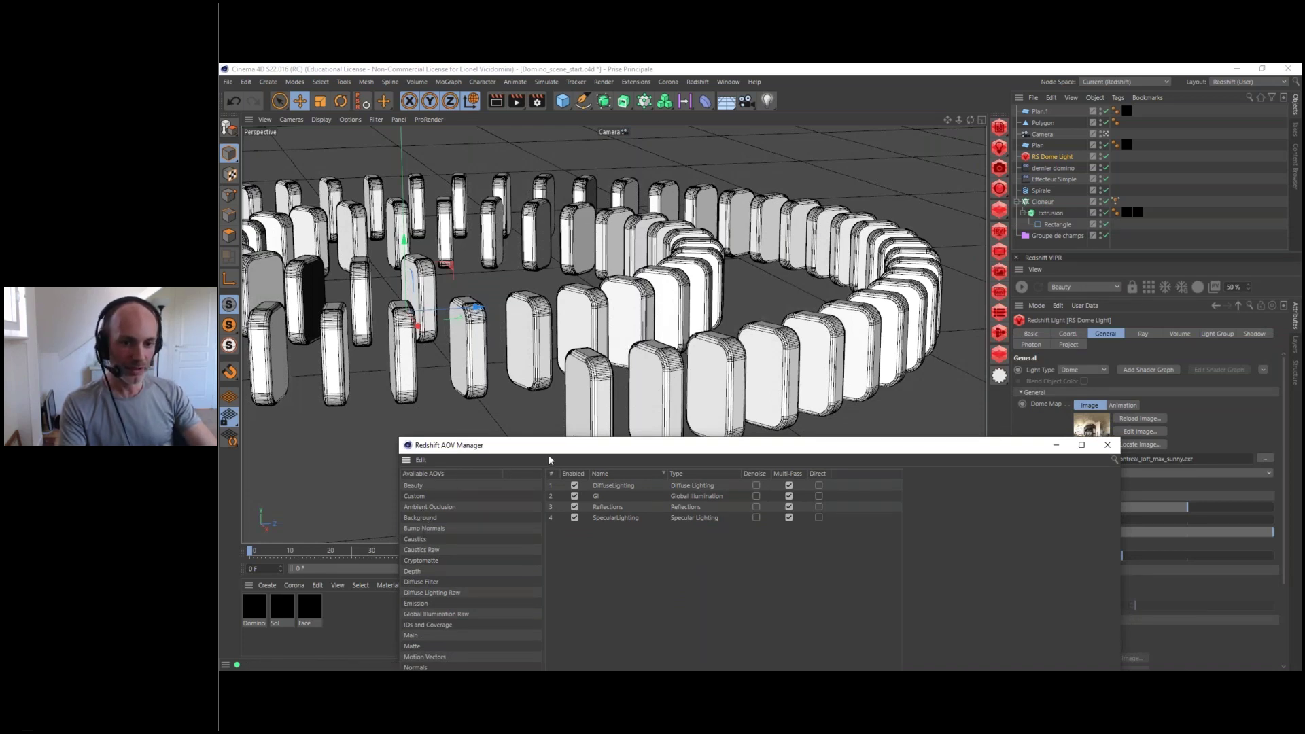
left_click_drag(534, 450, 598, 215)
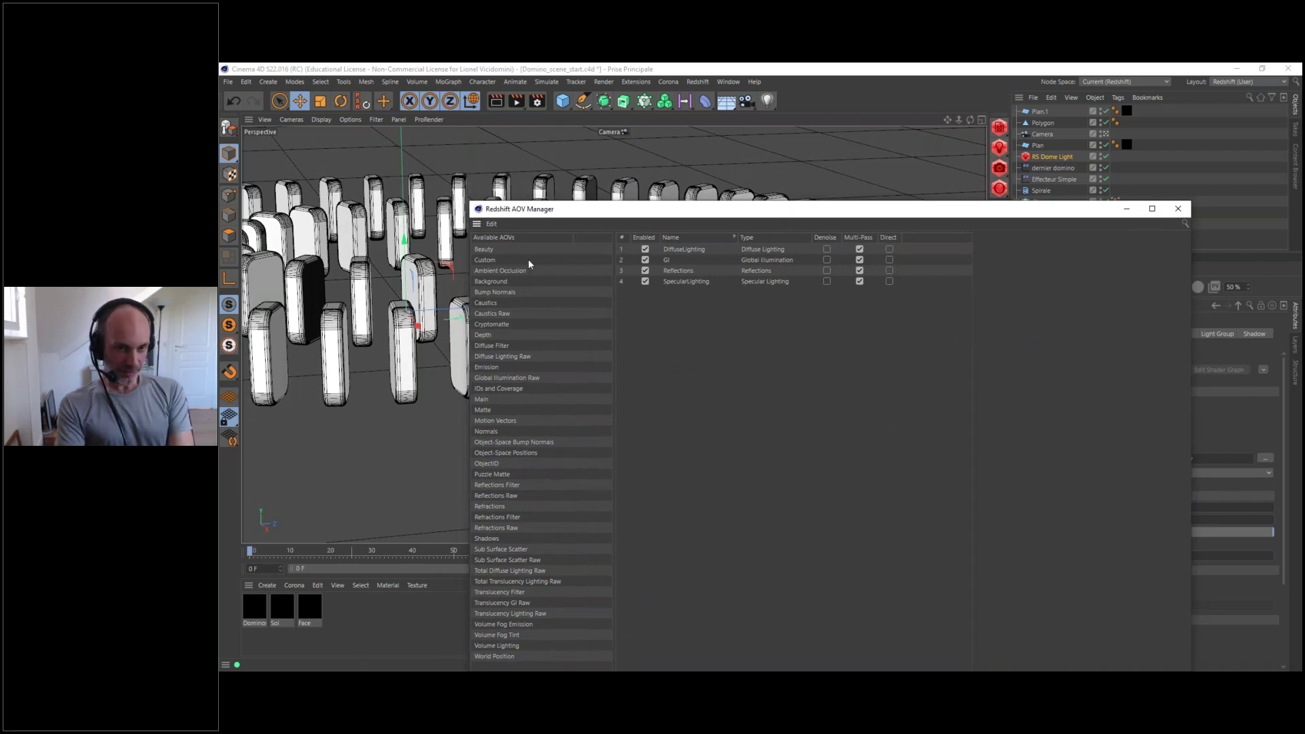
left_click_drag(565, 213, 516, 183)
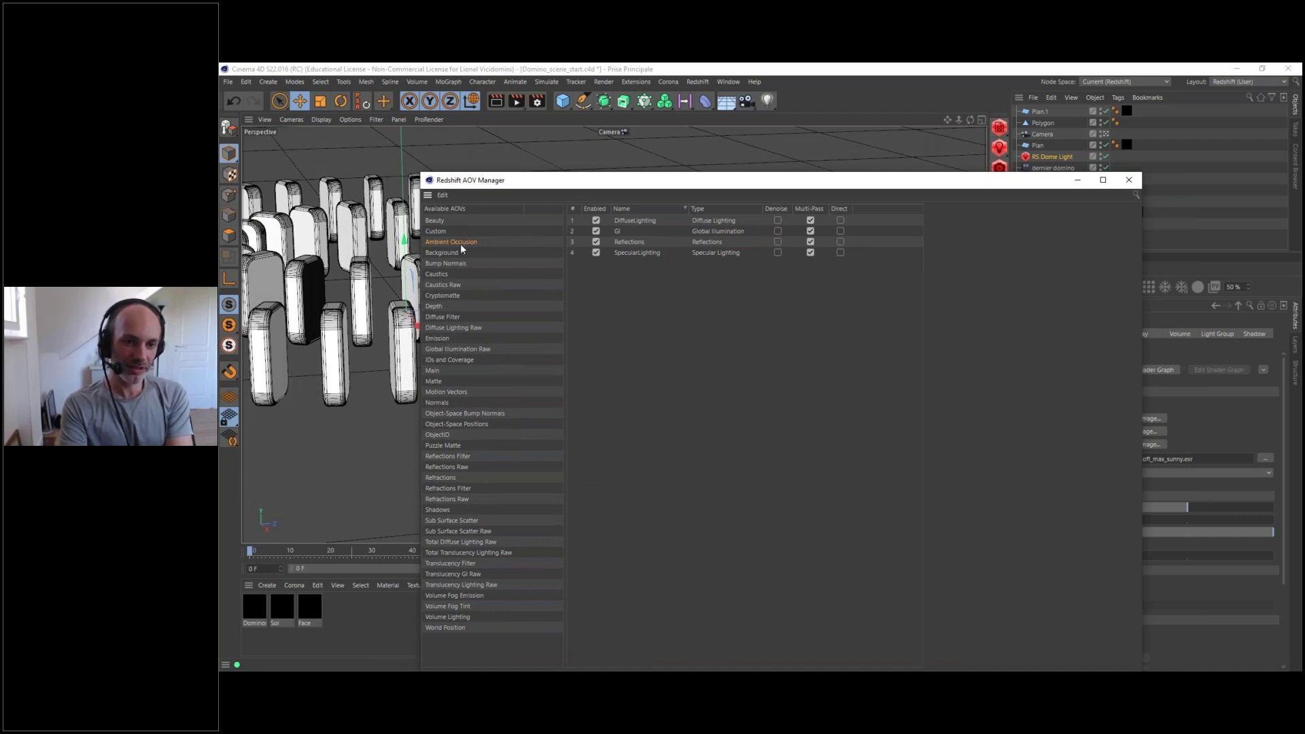
- Add the Ambient Occlusion AOV to the active list, show its settings, and delete it again
left_click_drag(447, 242, 637, 273)
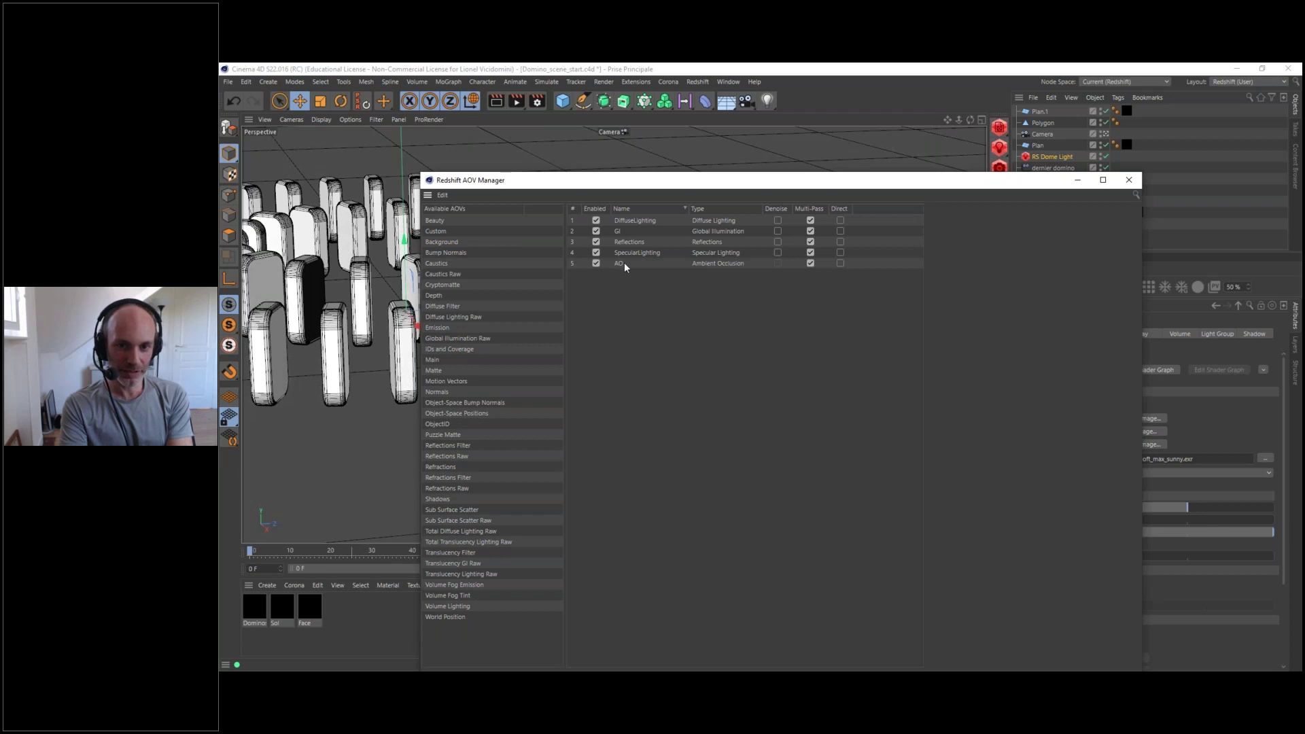
left_click(624, 264)
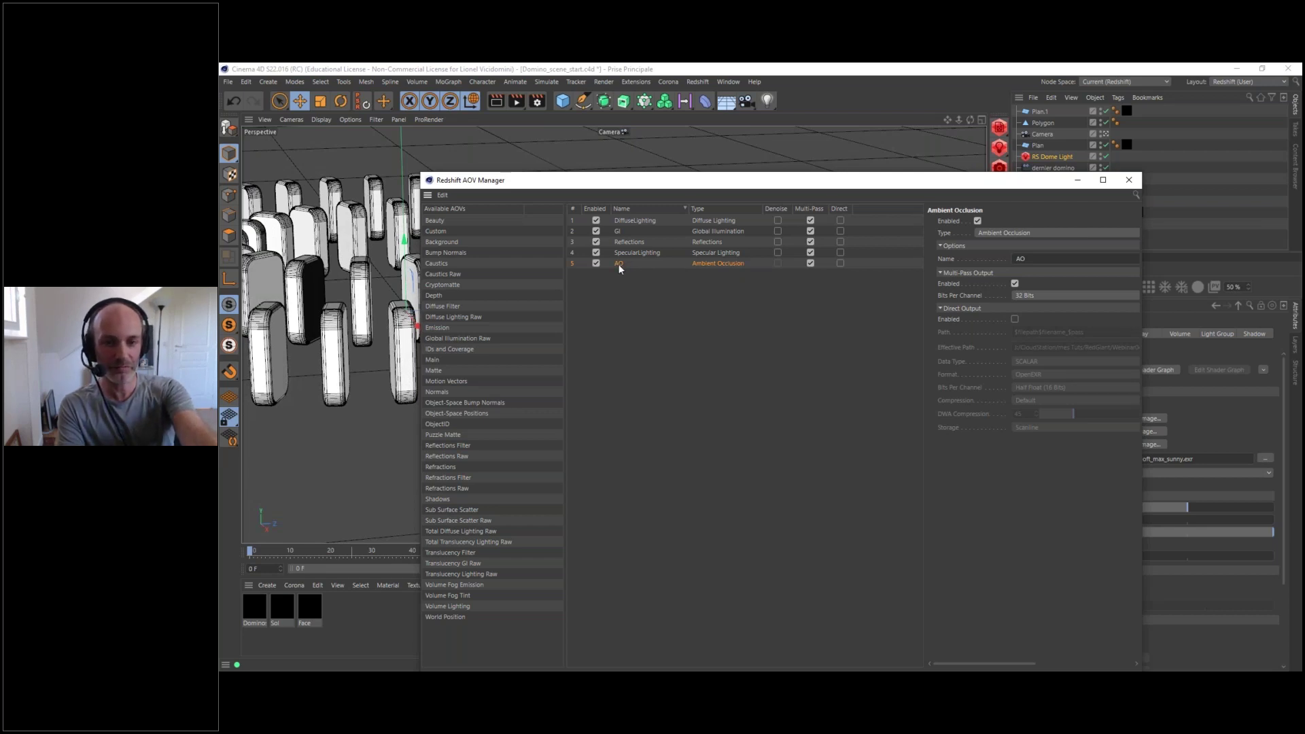
key("Delete")
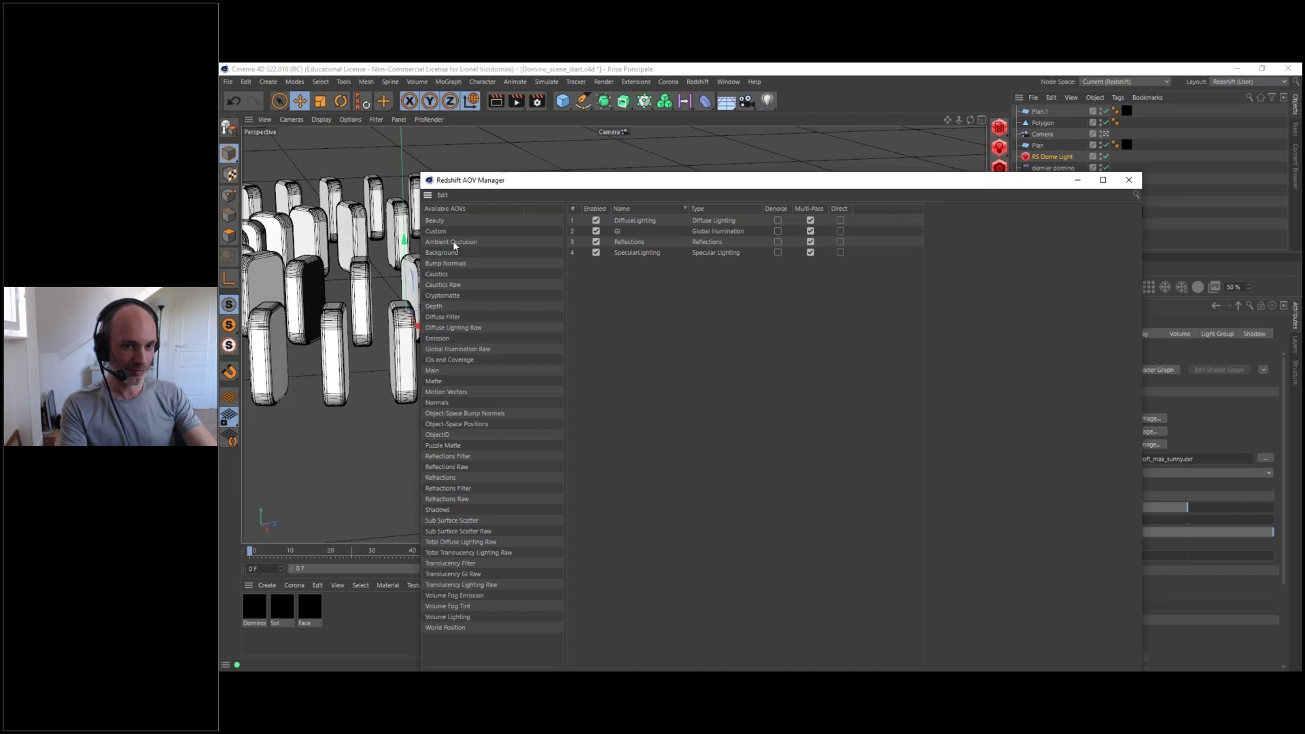
left_click_drag(576, 176, 522, 166)
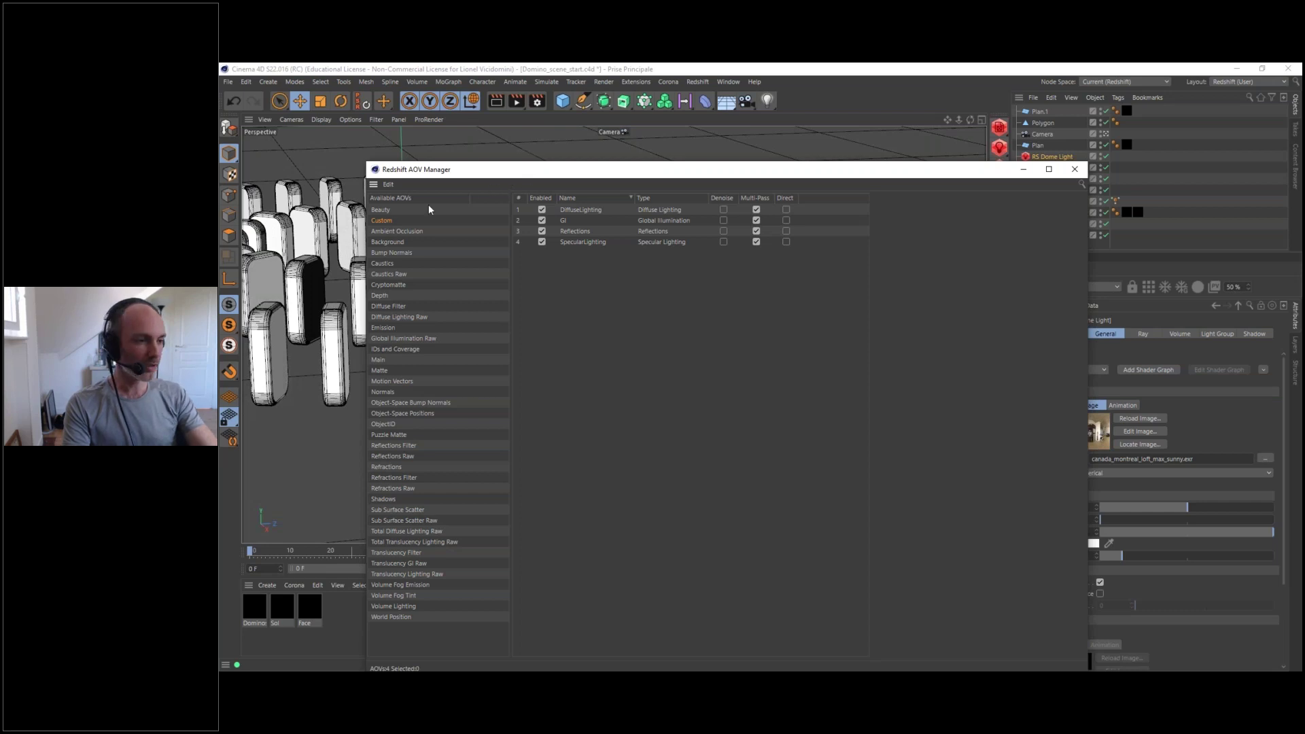
mouse_move(497, 176)
left_mouse_down()
mouse_move(562, 165)
mouse_move(469, 173)
mouse_move(492, 172)
left_mouse_up()
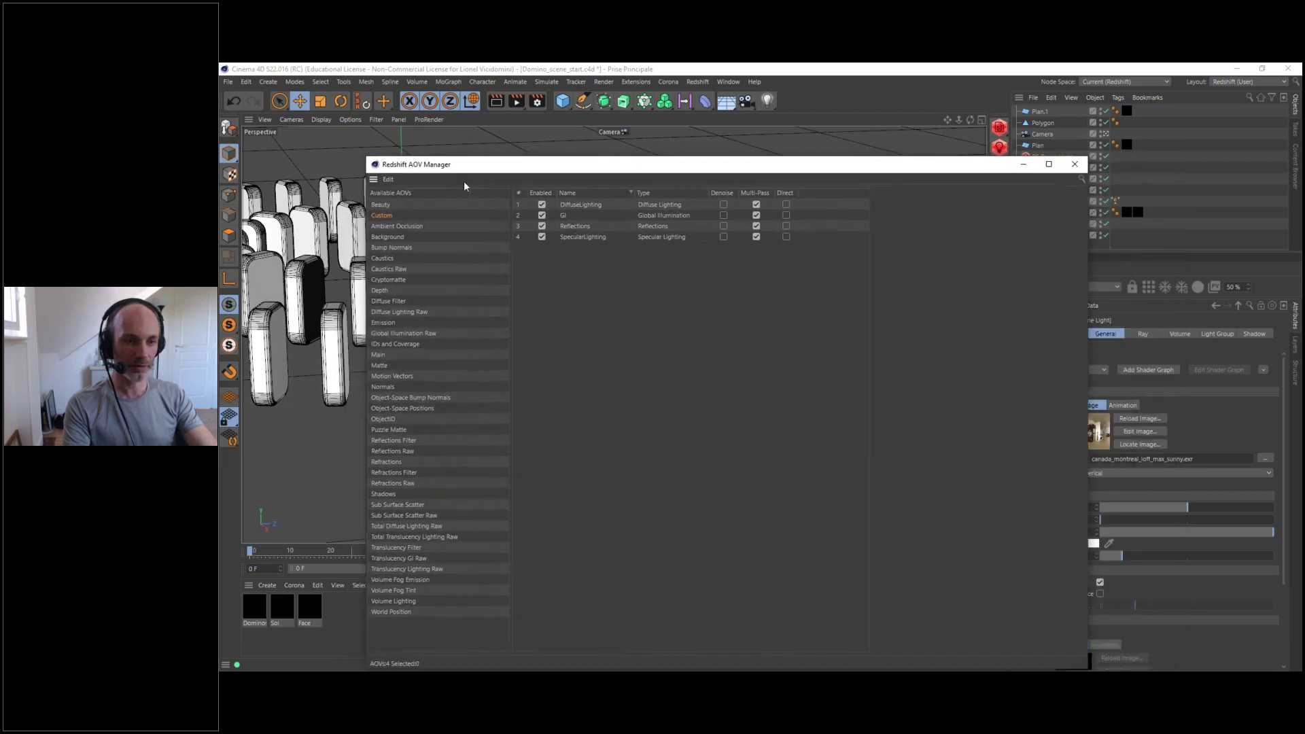
- Add a Custom AOV to the active list and name it AO
left_click_drag(447, 218, 487, 226)
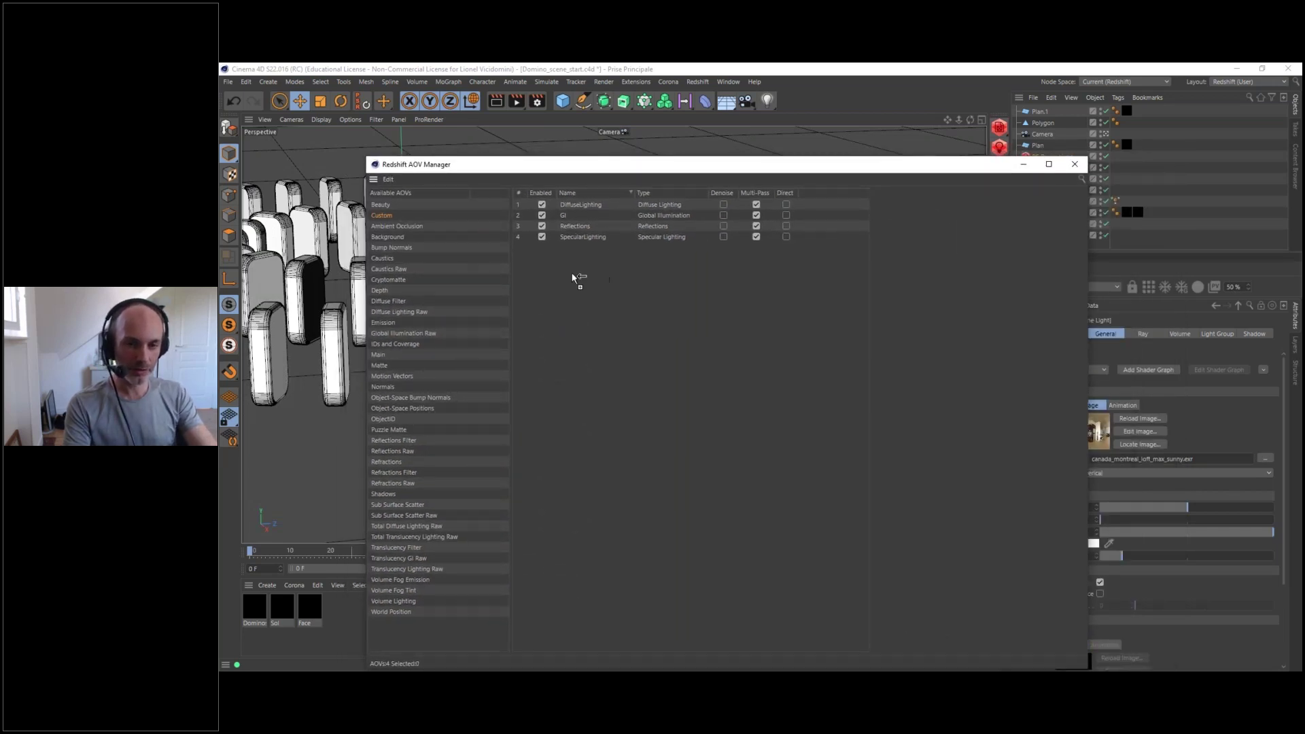
left_click_drag(568, 272, 570, 247)
left_click(575, 250)
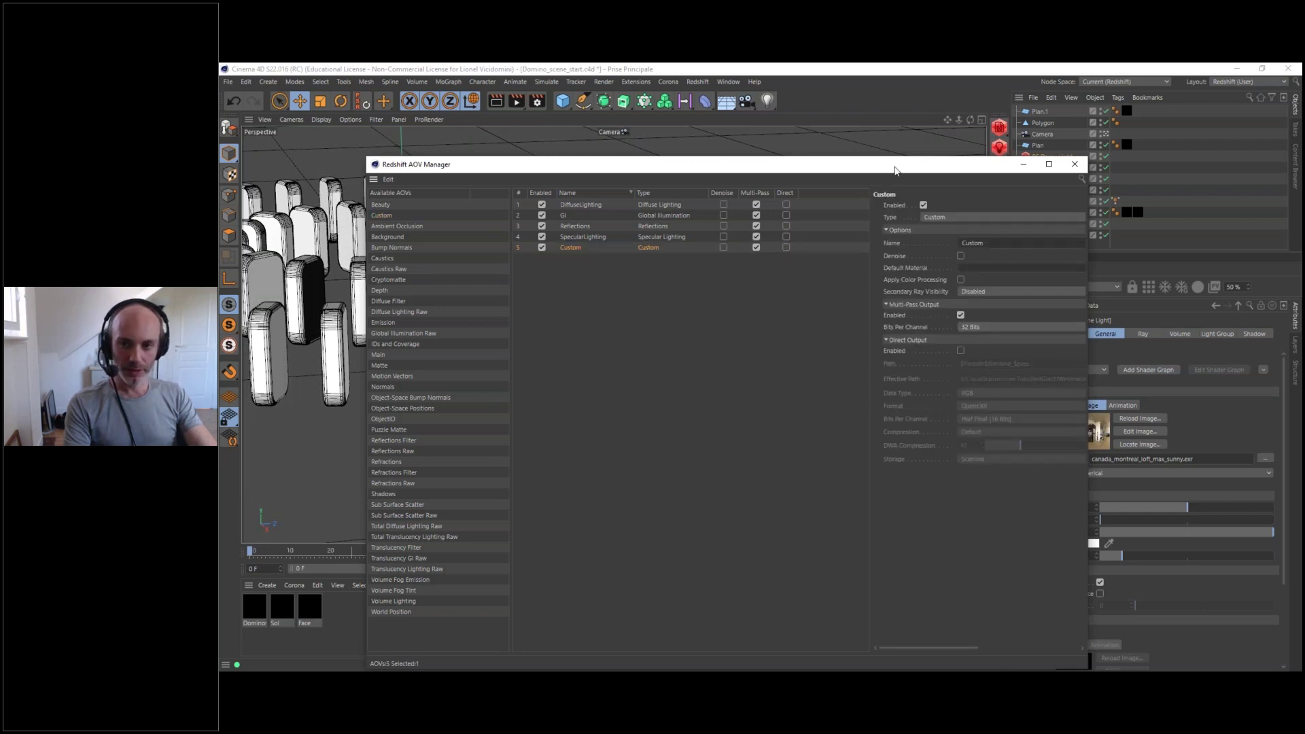
left_click_drag(857, 164, 752, 145)
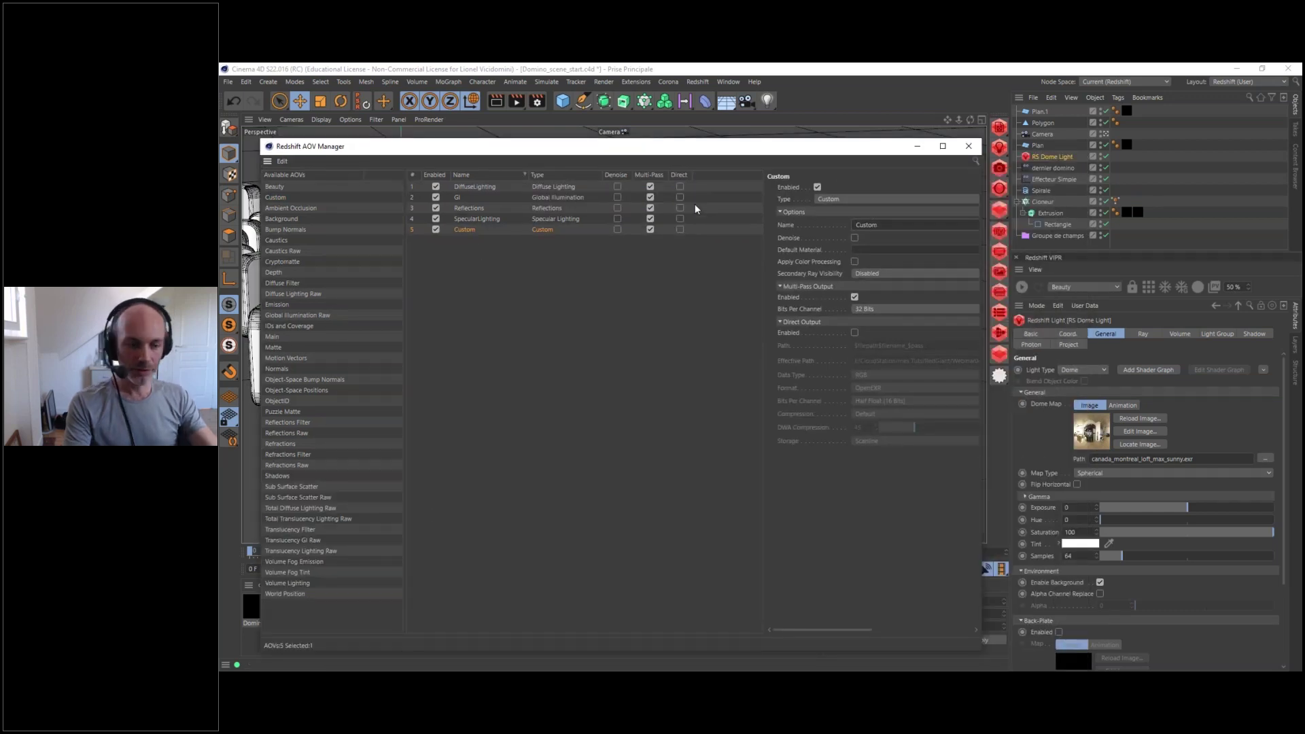
type("AO")
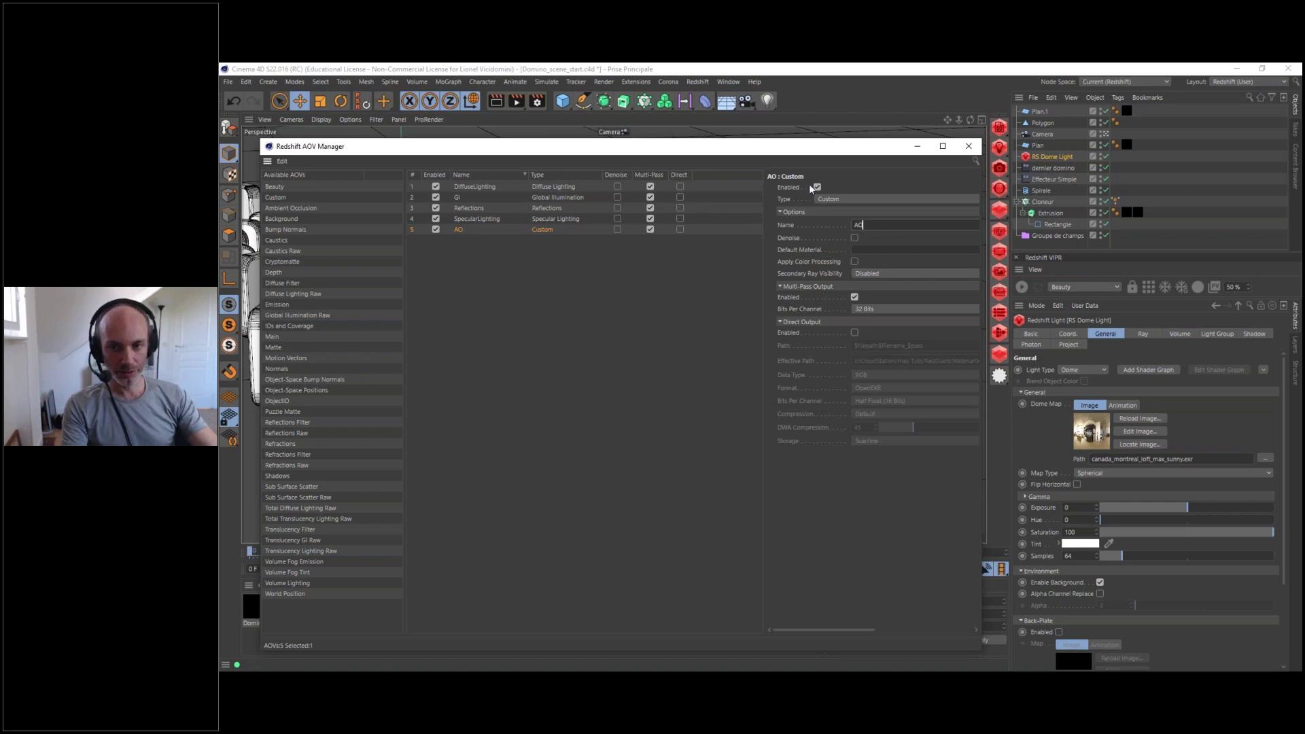
- Create a Redshift AO utility material in the material manager
left_click_drag(842, 147, 940, 122)
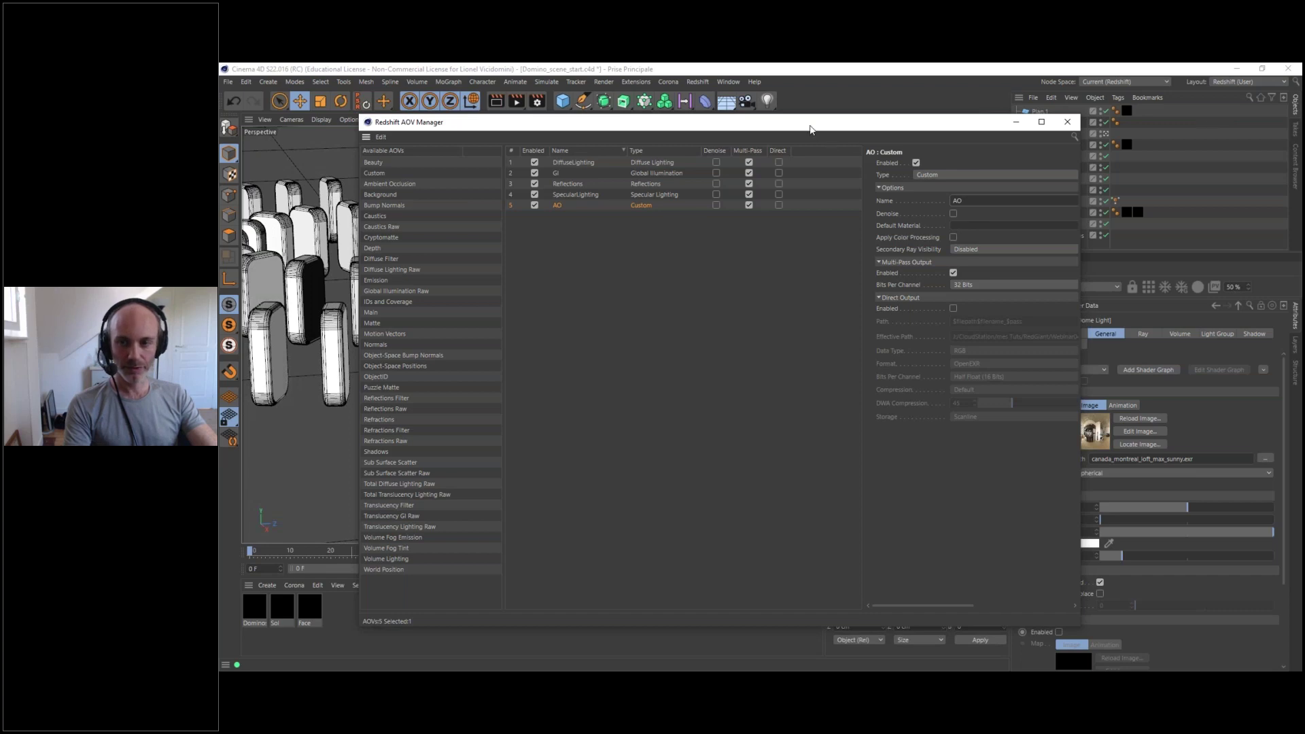
left_click_drag(849, 124, 1015, 96)
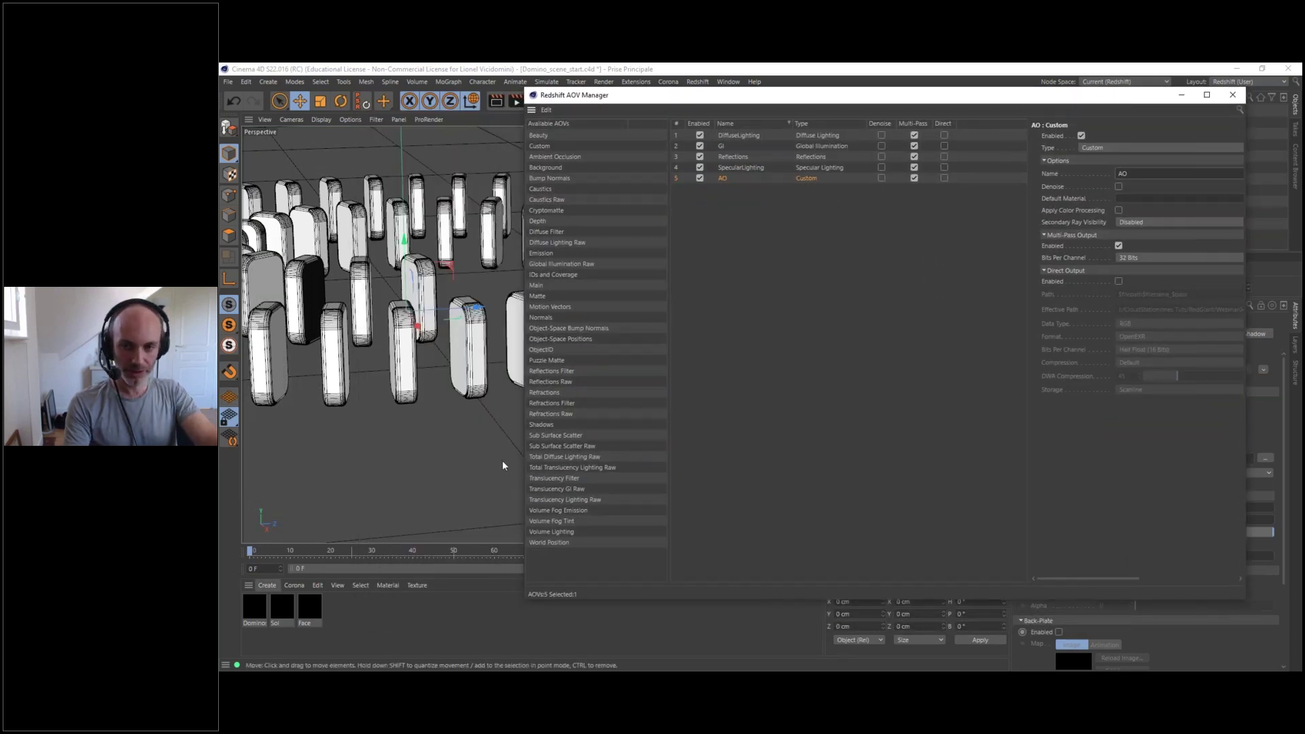
left_click(271, 586)
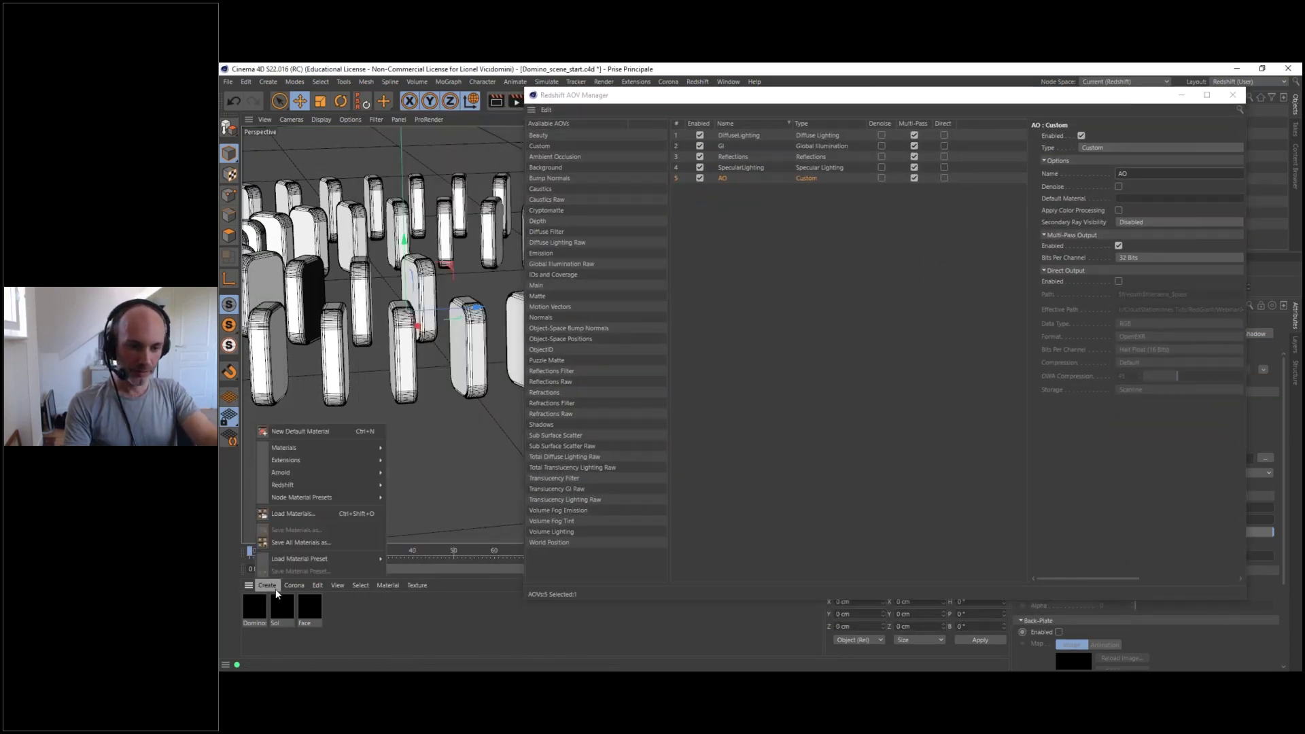
mouse_move(303, 487)
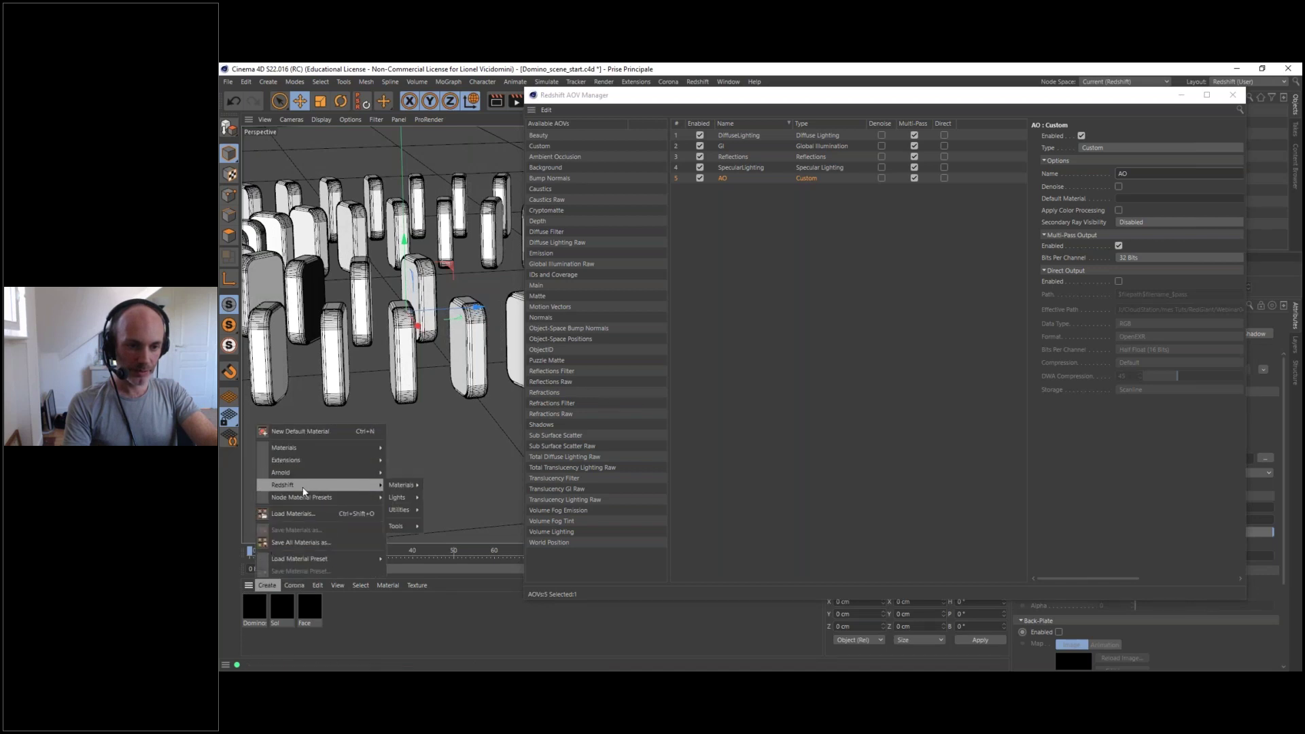
mouse_move(406, 509)
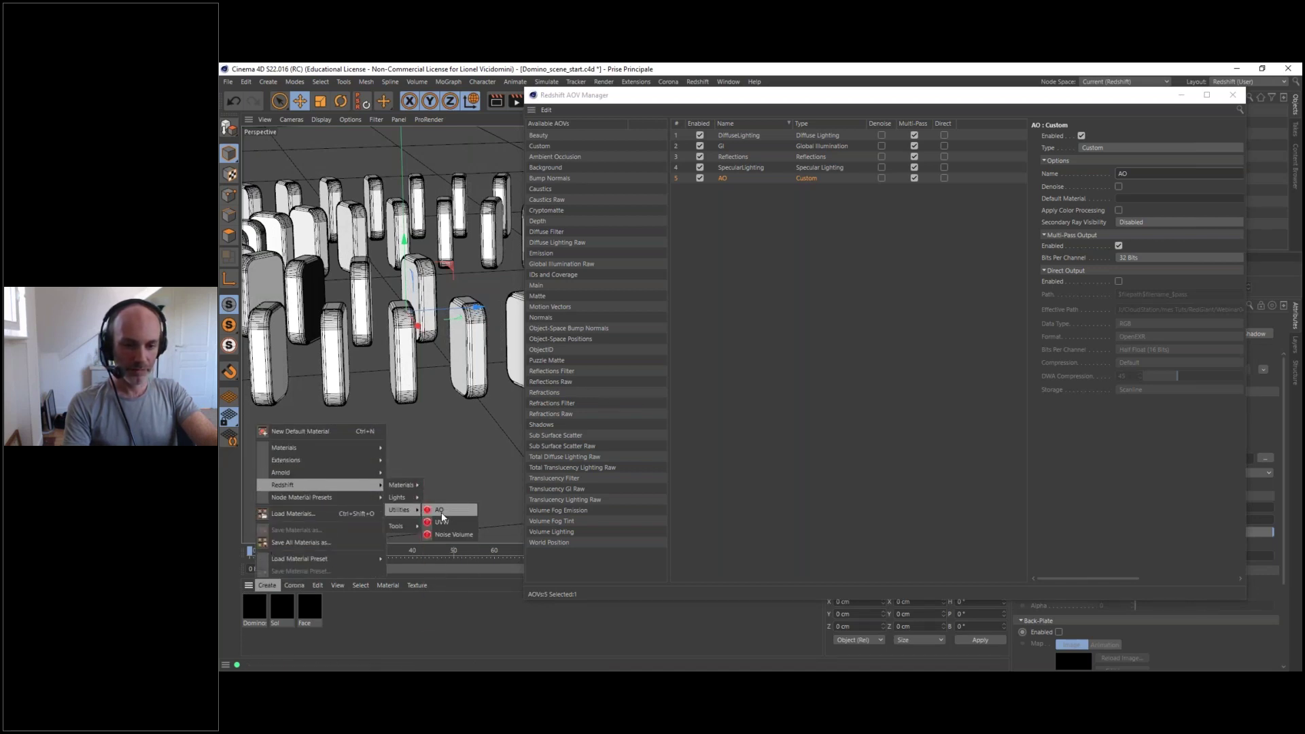
left_click(442, 511)
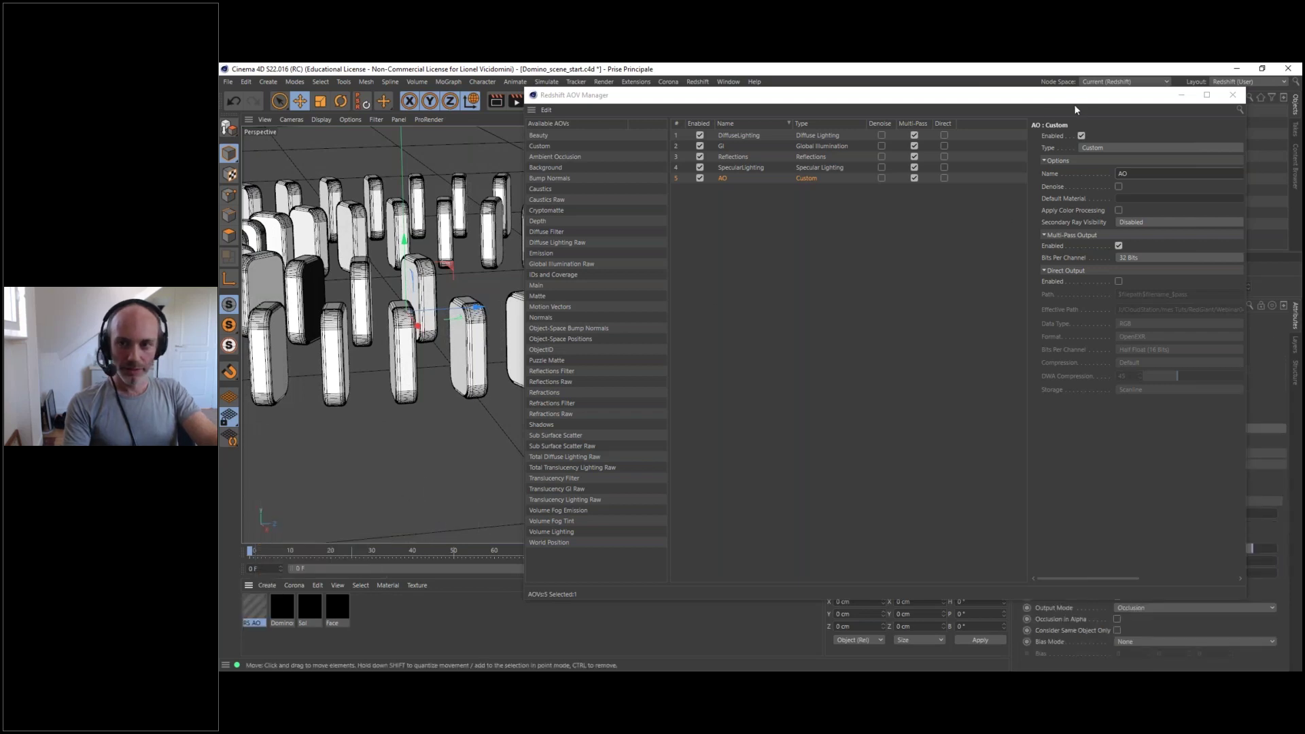
- Open the RS AO material's shader graph to examine how the AO node feeds the Output node, and close it
left_click_drag(1058, 96, 775, 97)
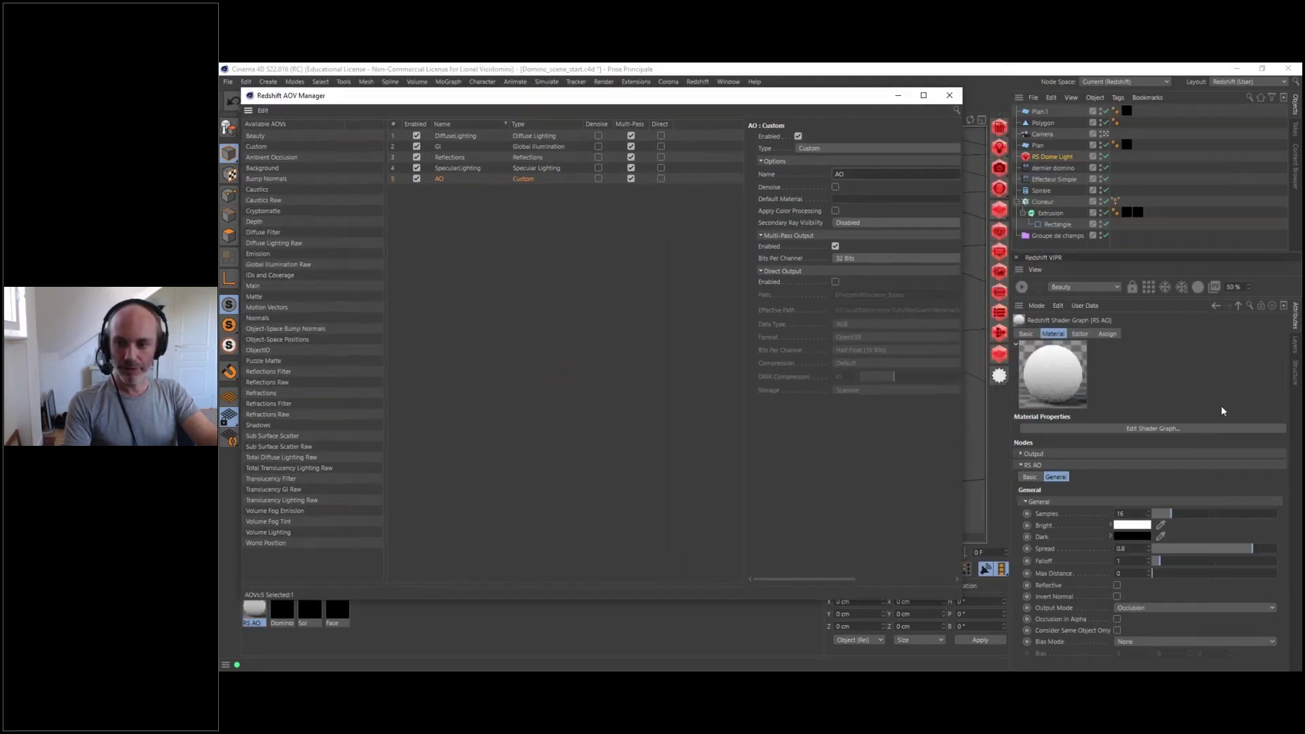
left_click(1156, 428)
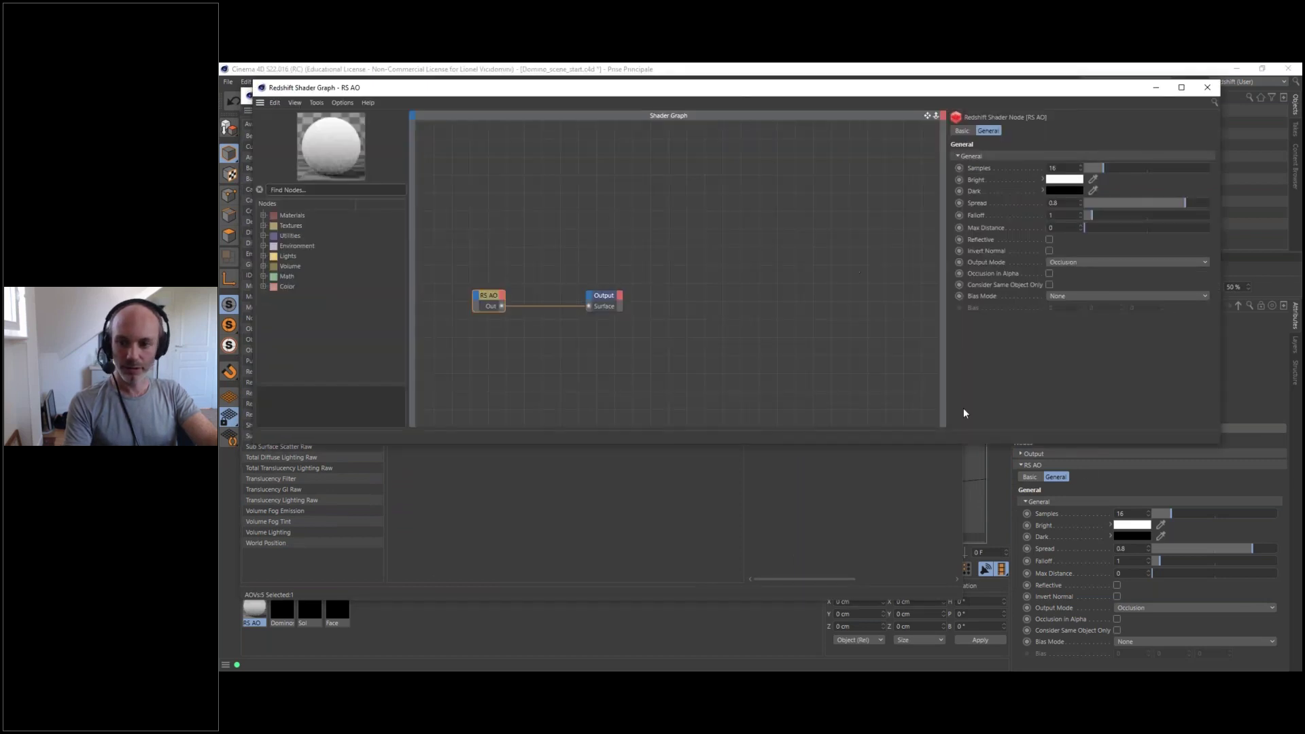
left_click_drag(486, 299, 512, 278)
left_click_drag(593, 290, 594, 293)
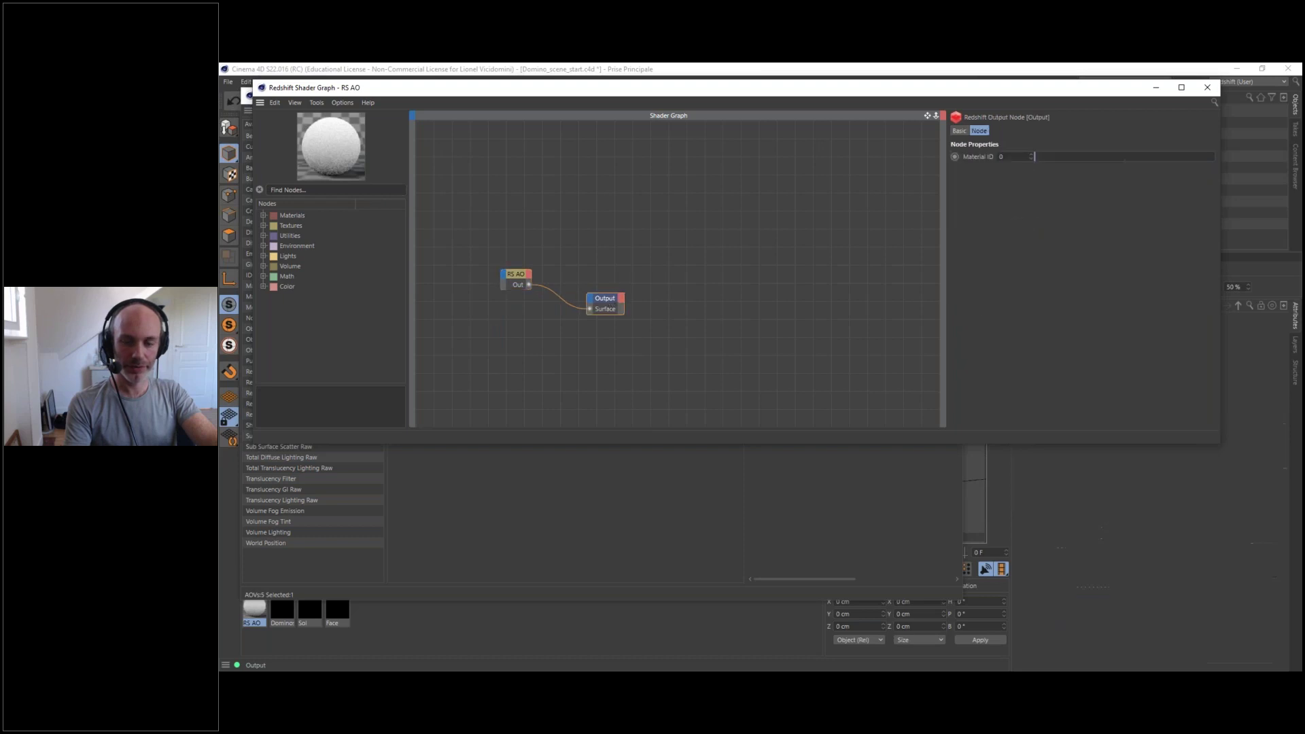
left_click_drag(1057, 88, 1086, 138)
left_click(1234, 138)
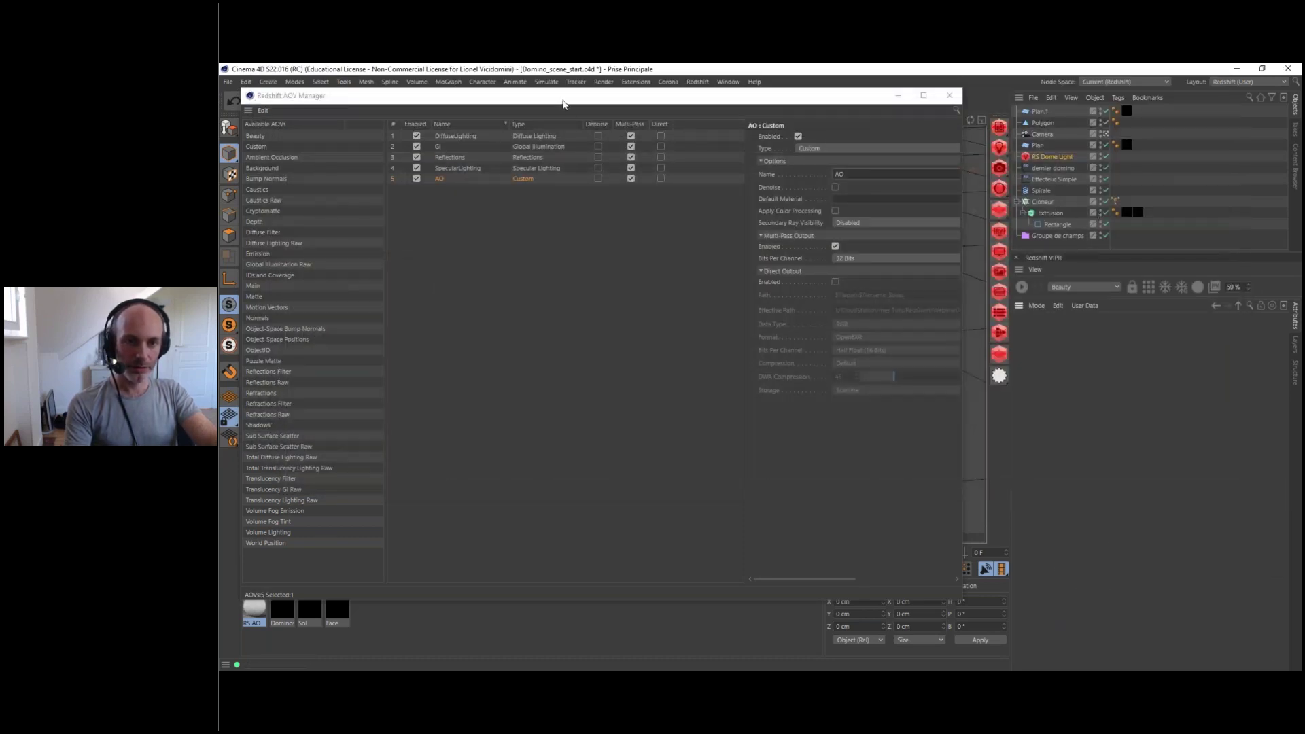
- Assign the RS AO material as the Default Material of the AO custom AOV
left_click_drag(367, 95, 378, 80)
left_click_drag(260, 610, 866, 187)
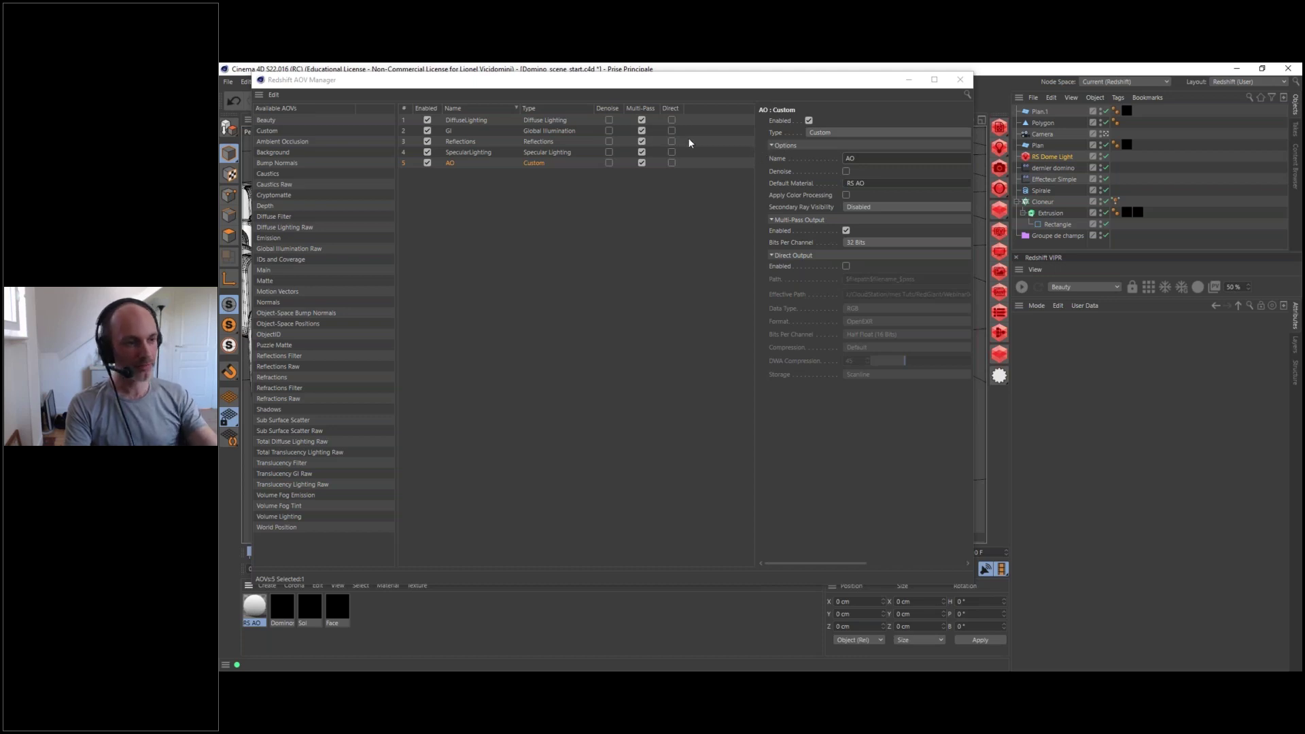
left_click_drag(589, 90, 756, 100)
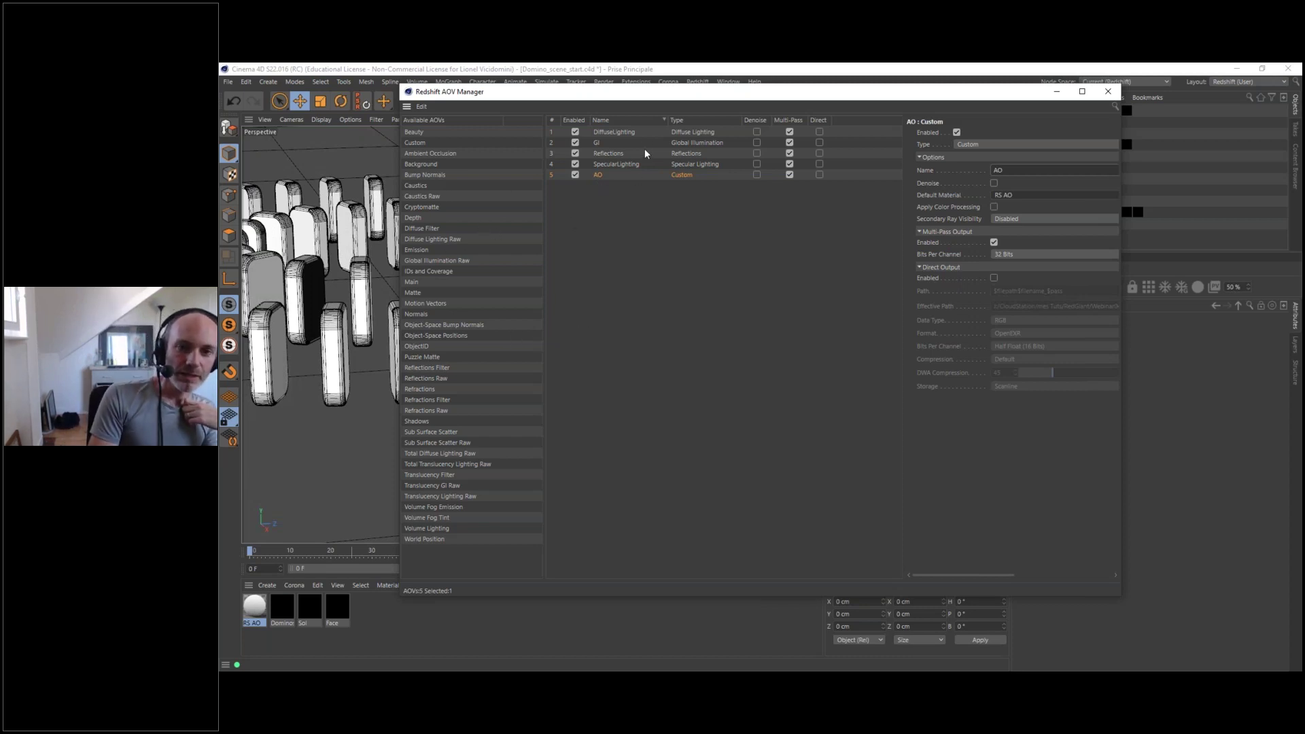
- Add the Diffuse Filter and Diffuse Lighting Raw AOVs to the active list
left_click(598, 134)
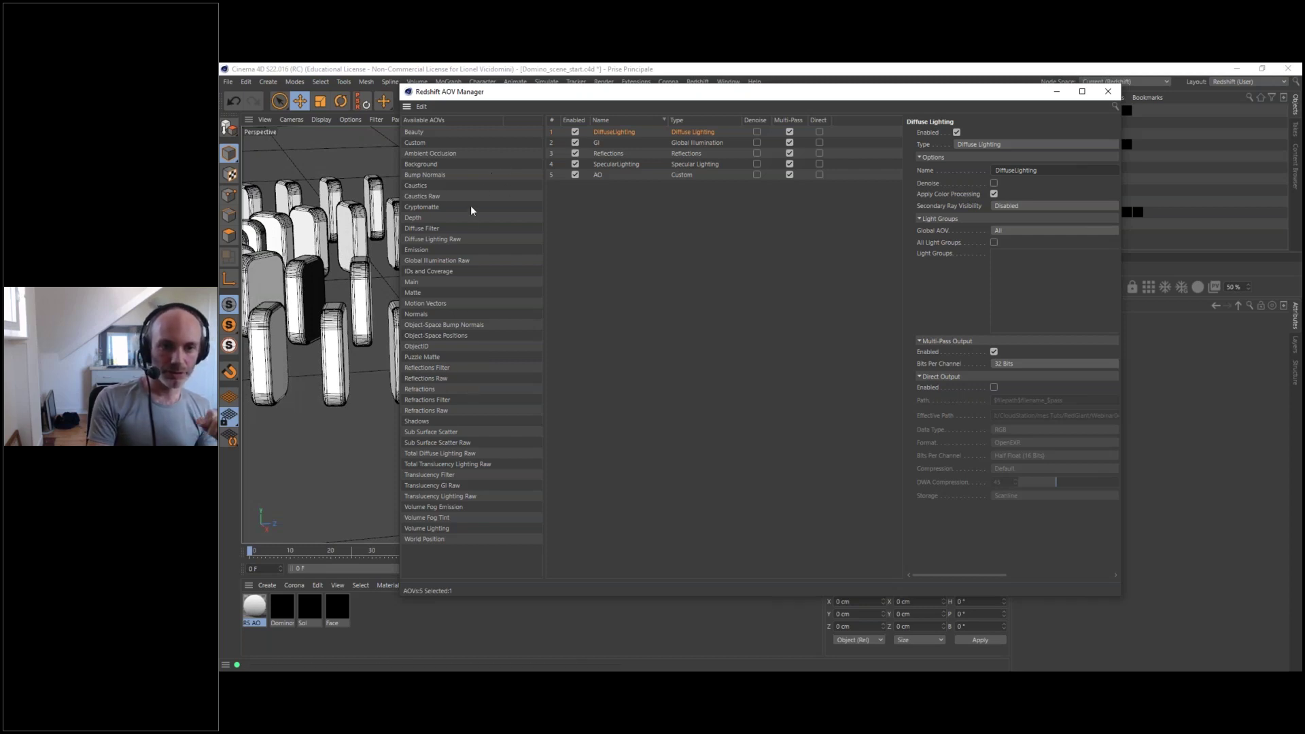
left_click_drag(423, 234, 611, 133)
left_click_drag(426, 230, 610, 201)
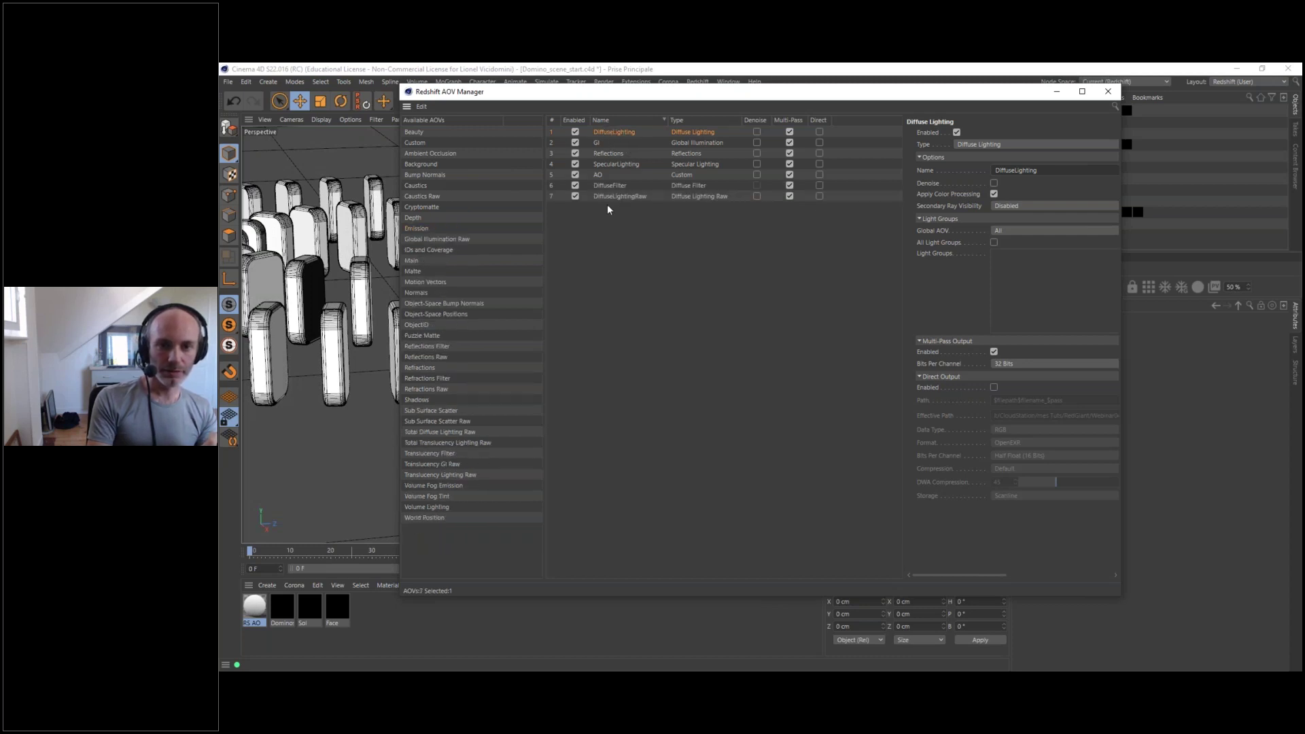
- Move the DiffuseFilter and DiffuseLightingRaw AOVs together to the start of the active list, above DiffuseLighting
left_click(613, 184)
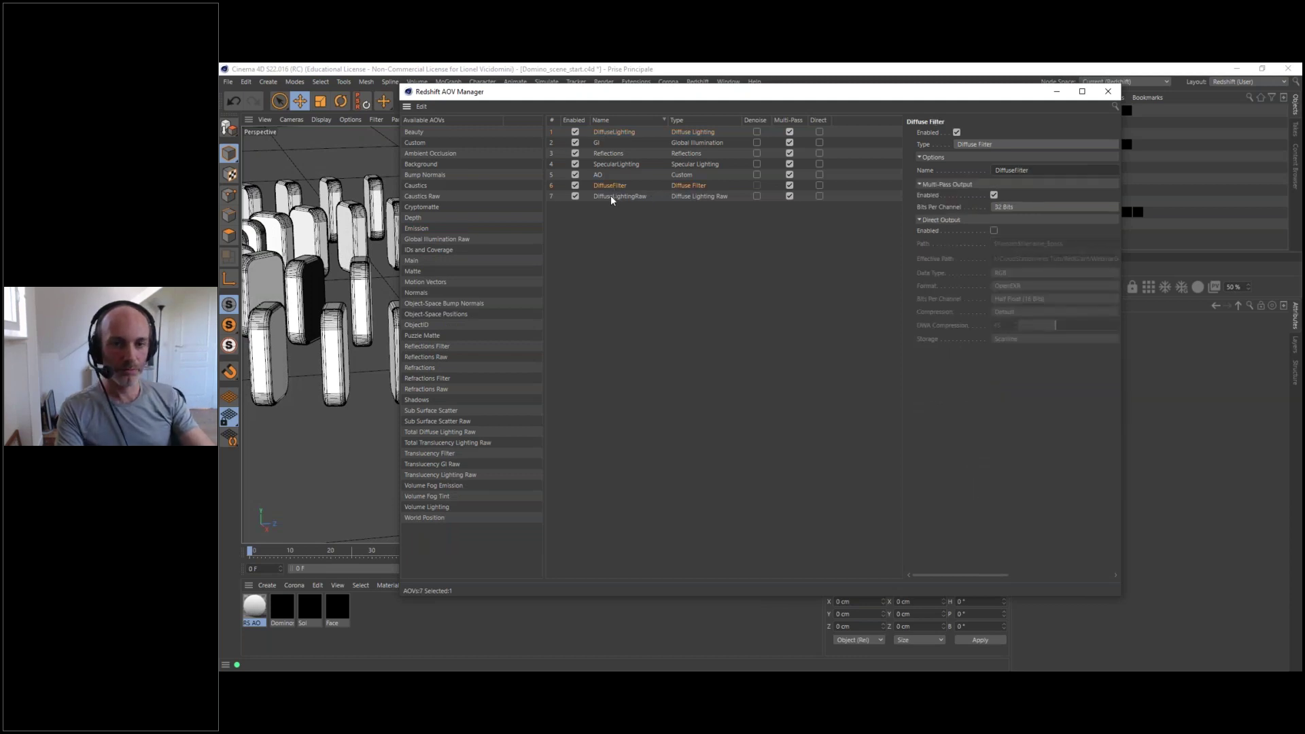
left_click(610, 195, "shift")
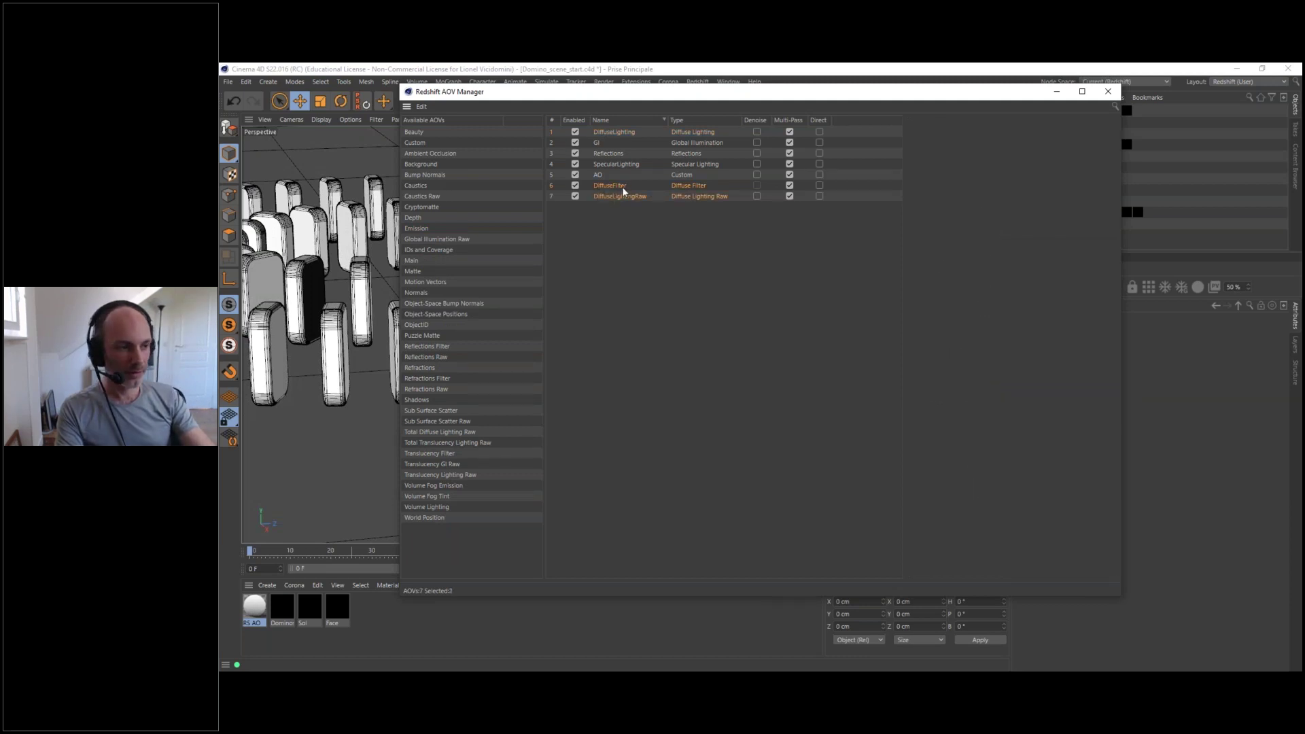
left_click(607, 132)
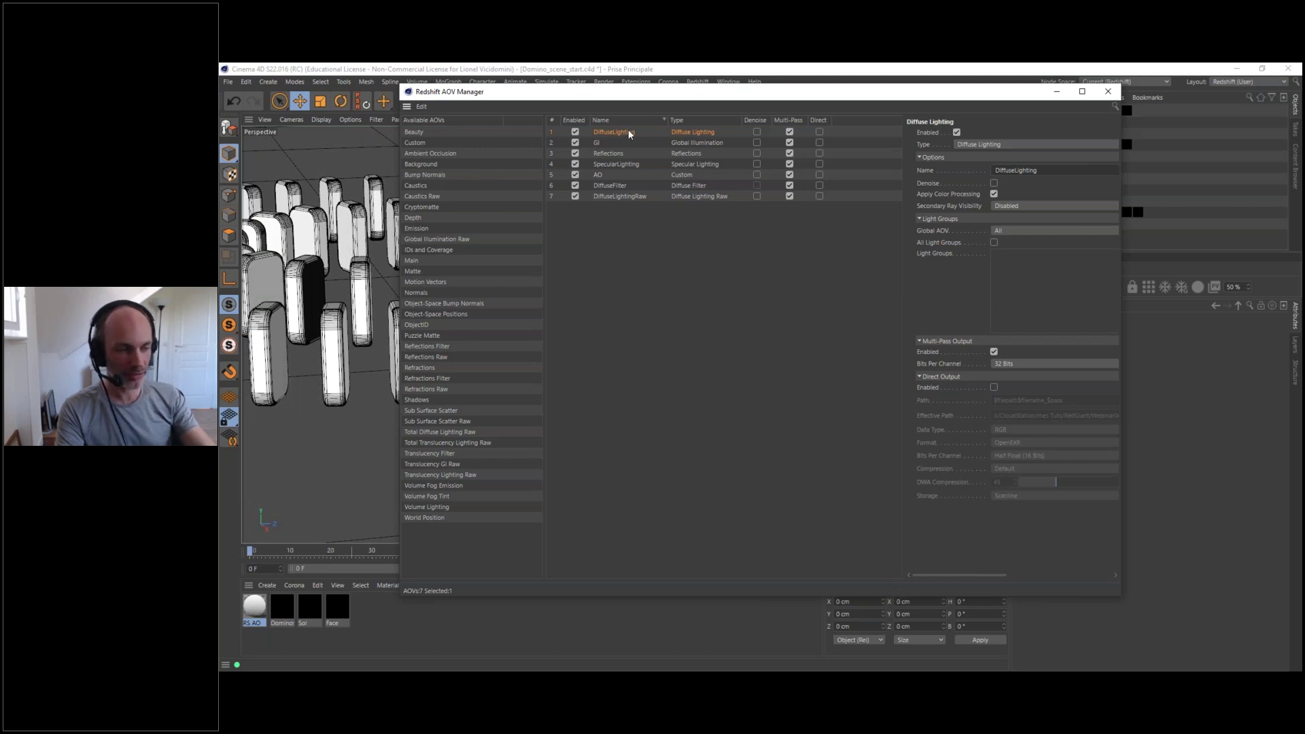
left_click(611, 187)
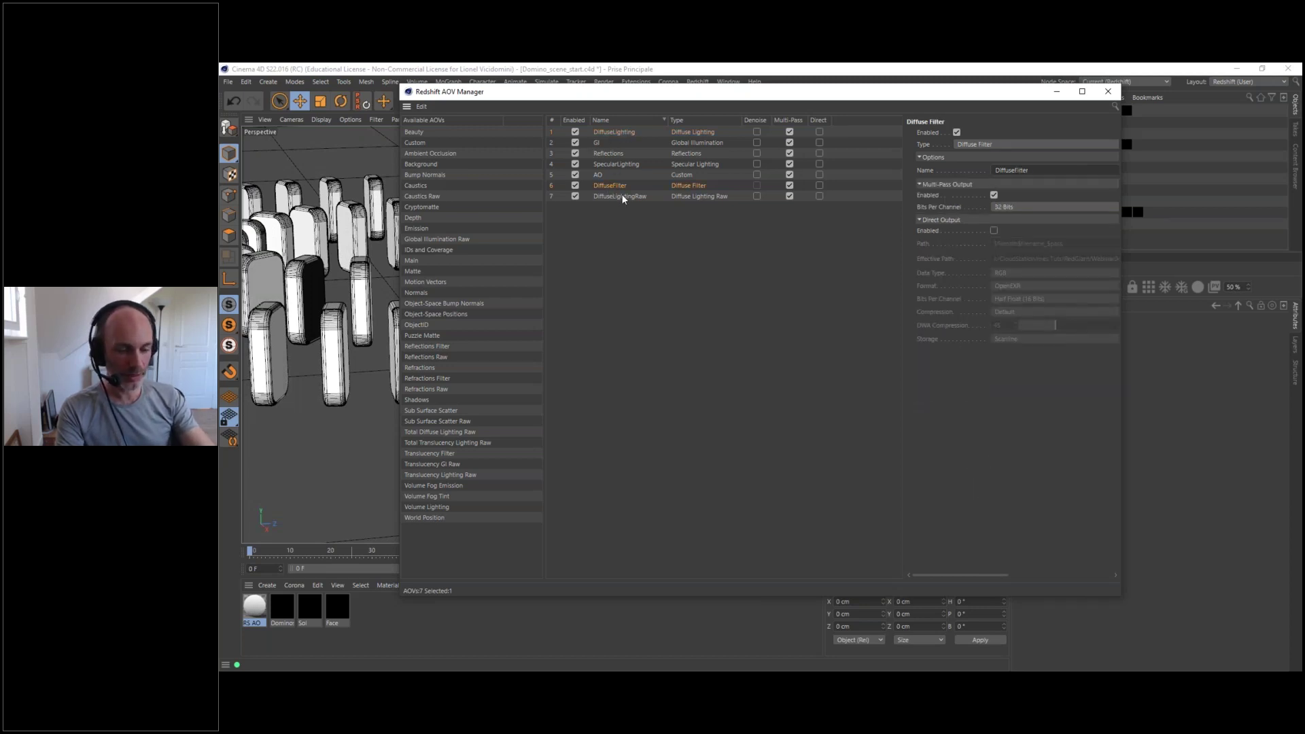
left_click(620, 196, "shift")
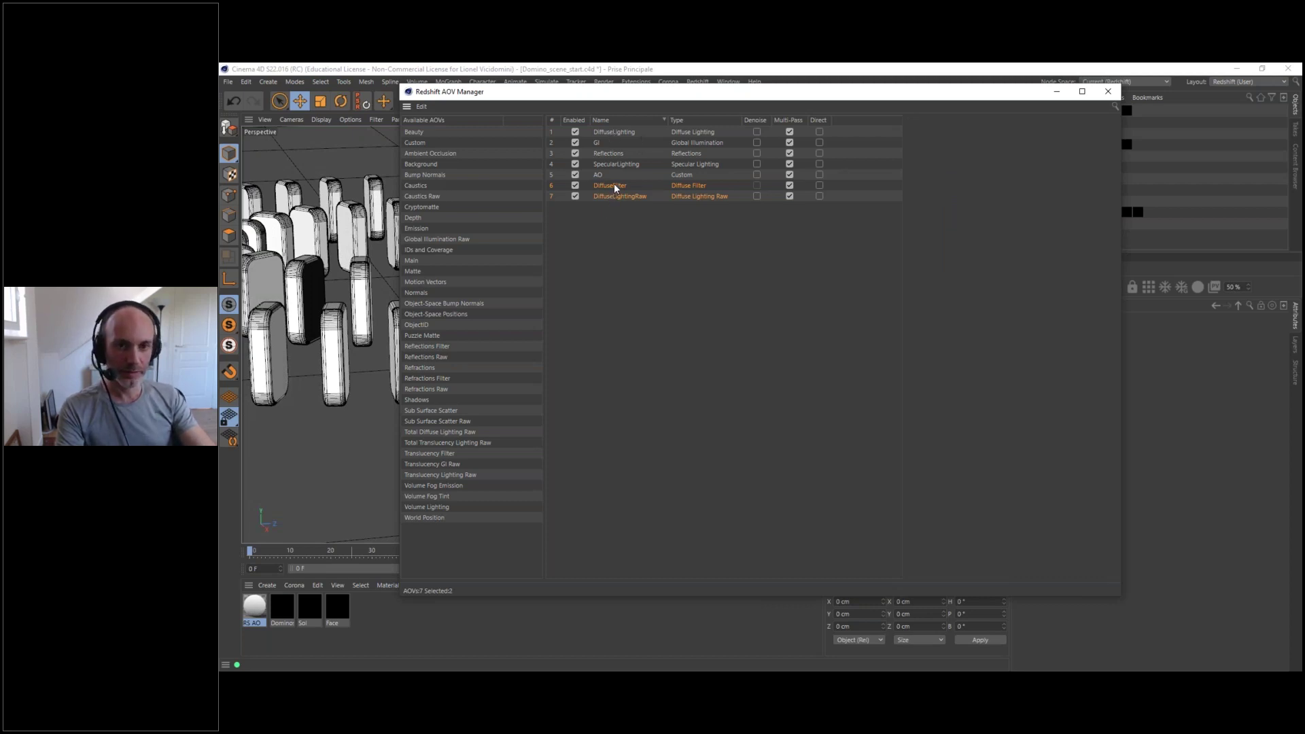
left_click_drag(616, 131, 612, 132)
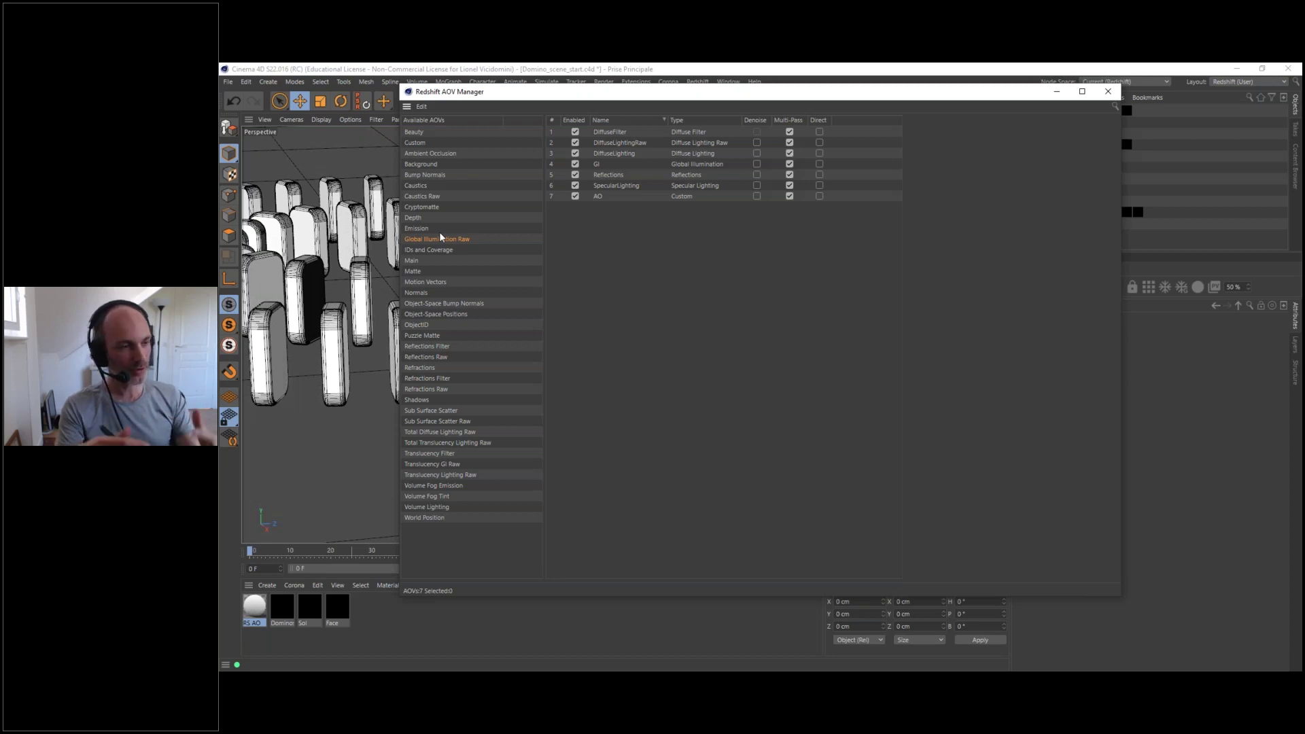
- Add the Depth AOV to the end of the active list
left_click(615, 142)
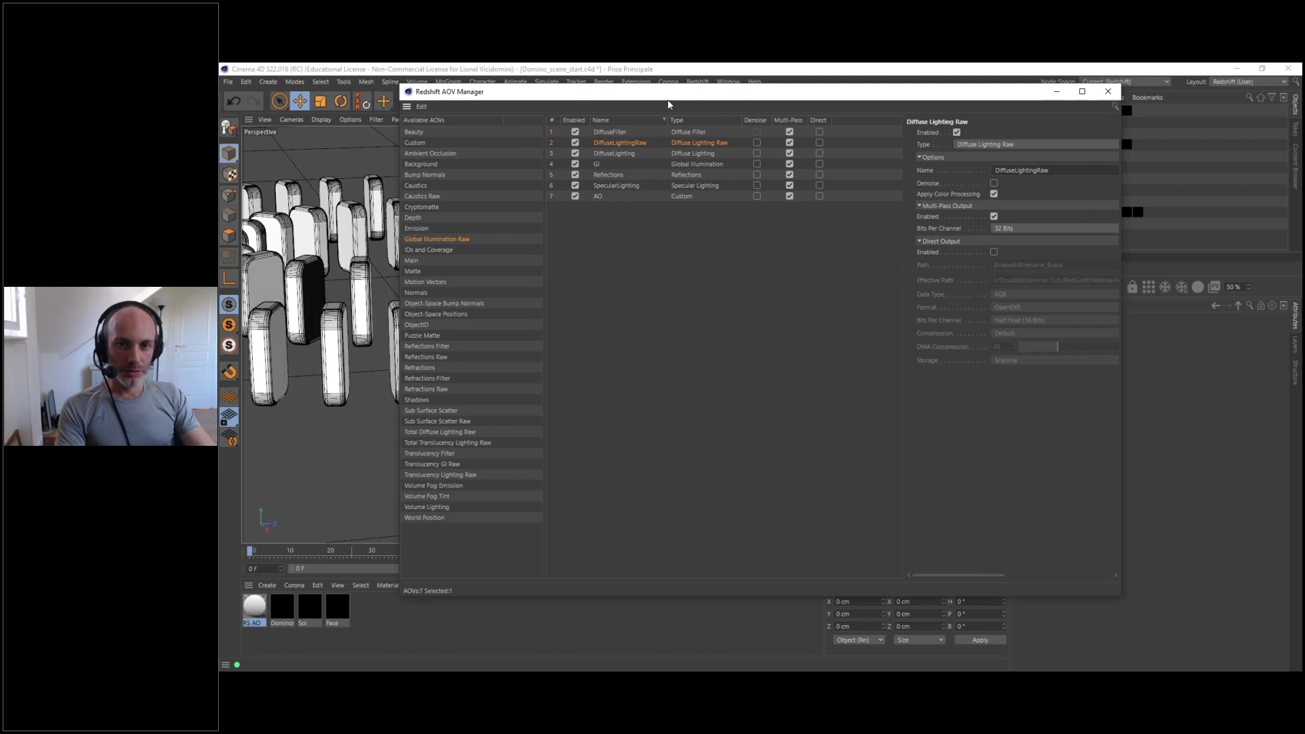
left_click_drag(649, 95, 787, 129)
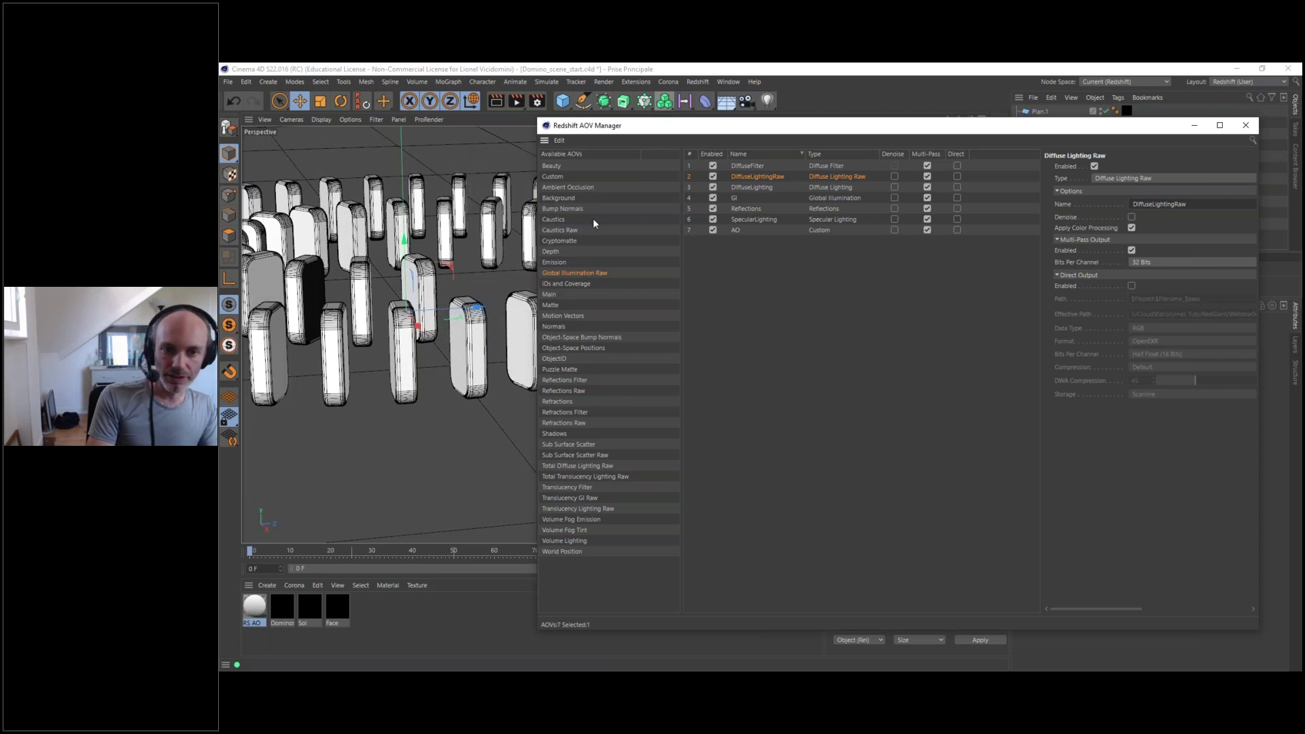
left_click_drag(781, 126, 577, 141)
left_click_drag(548, 271, 540, 266)
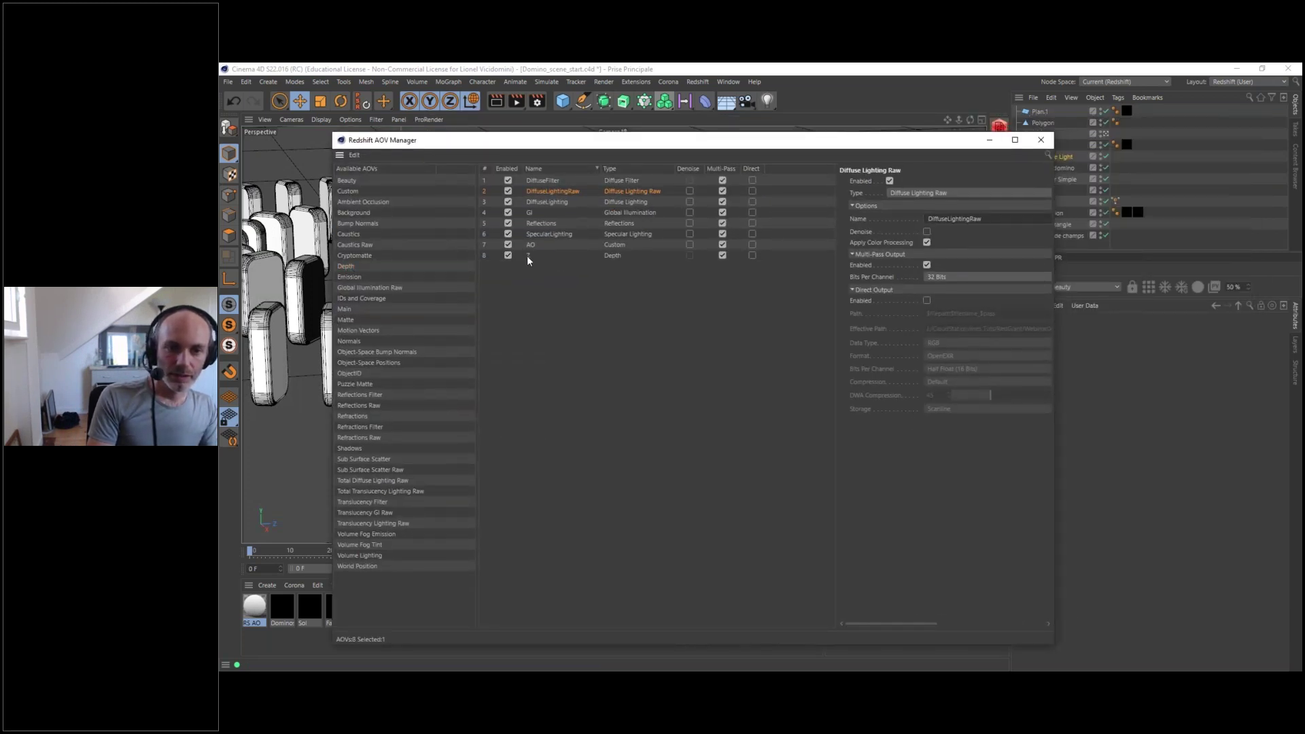
- Set the Depth AOV's Filter Type to Center Sample and close the AOV Manager
left_click(527, 255)
left_click_drag(816, 145, 805, 118)
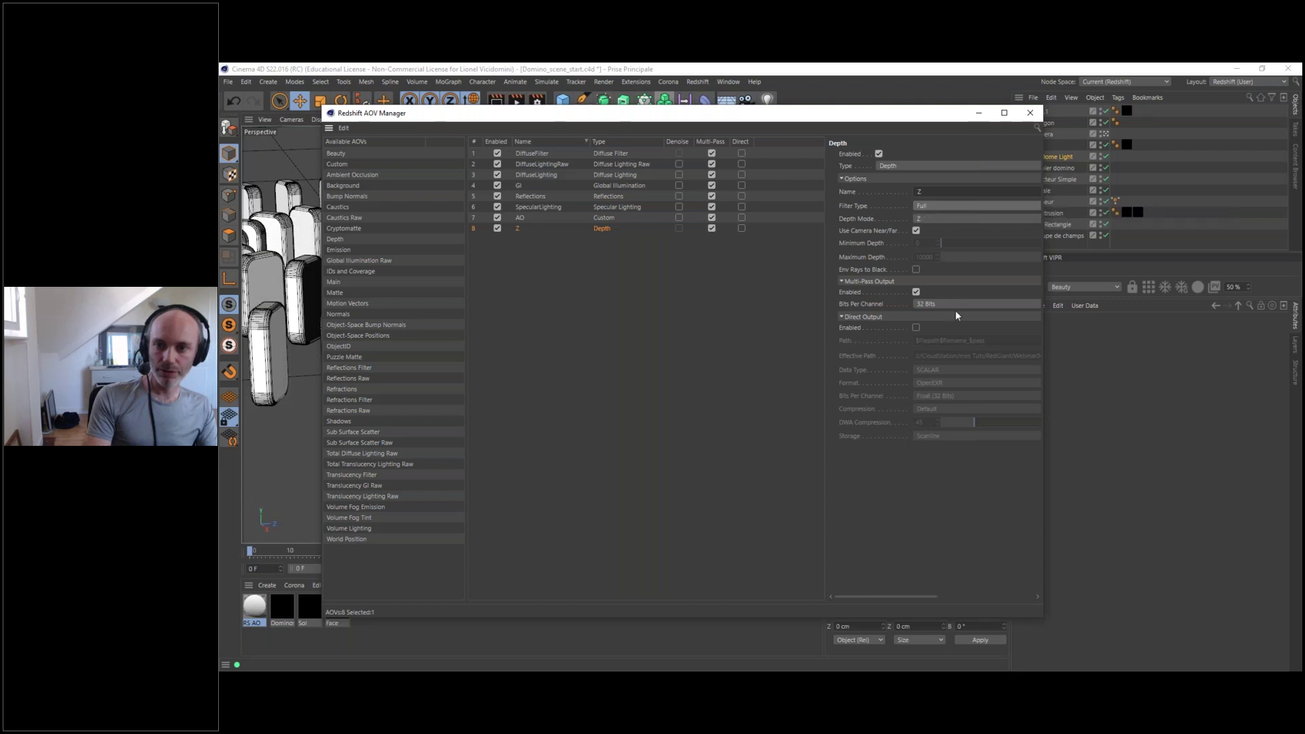
left_click(937, 206)
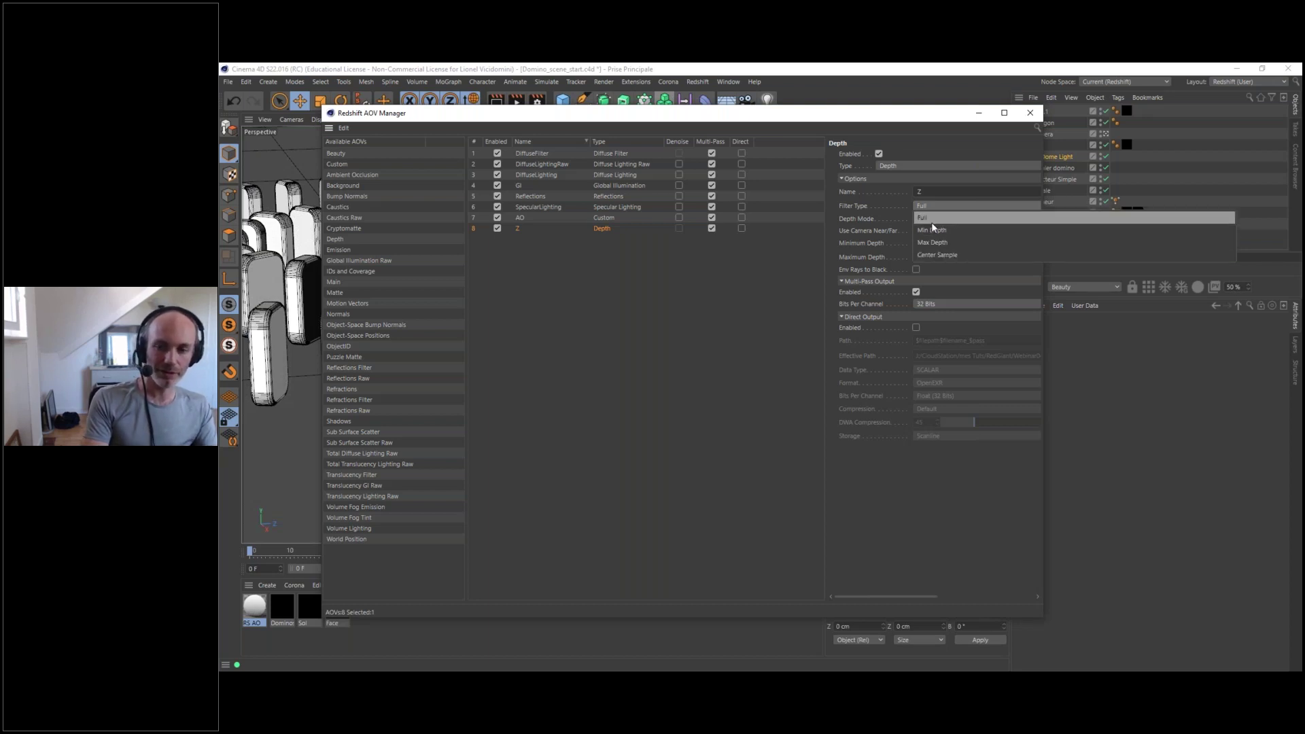
left_click(940, 255)
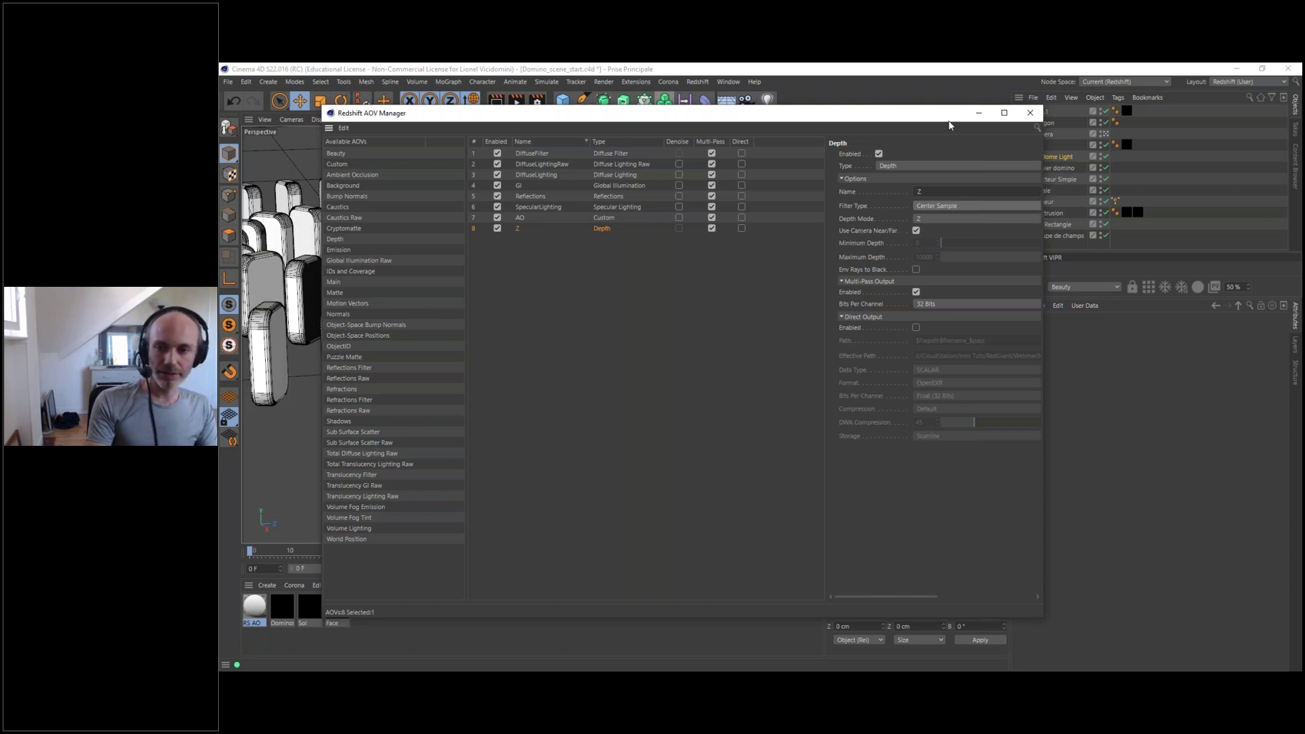
left_click(1030, 114)
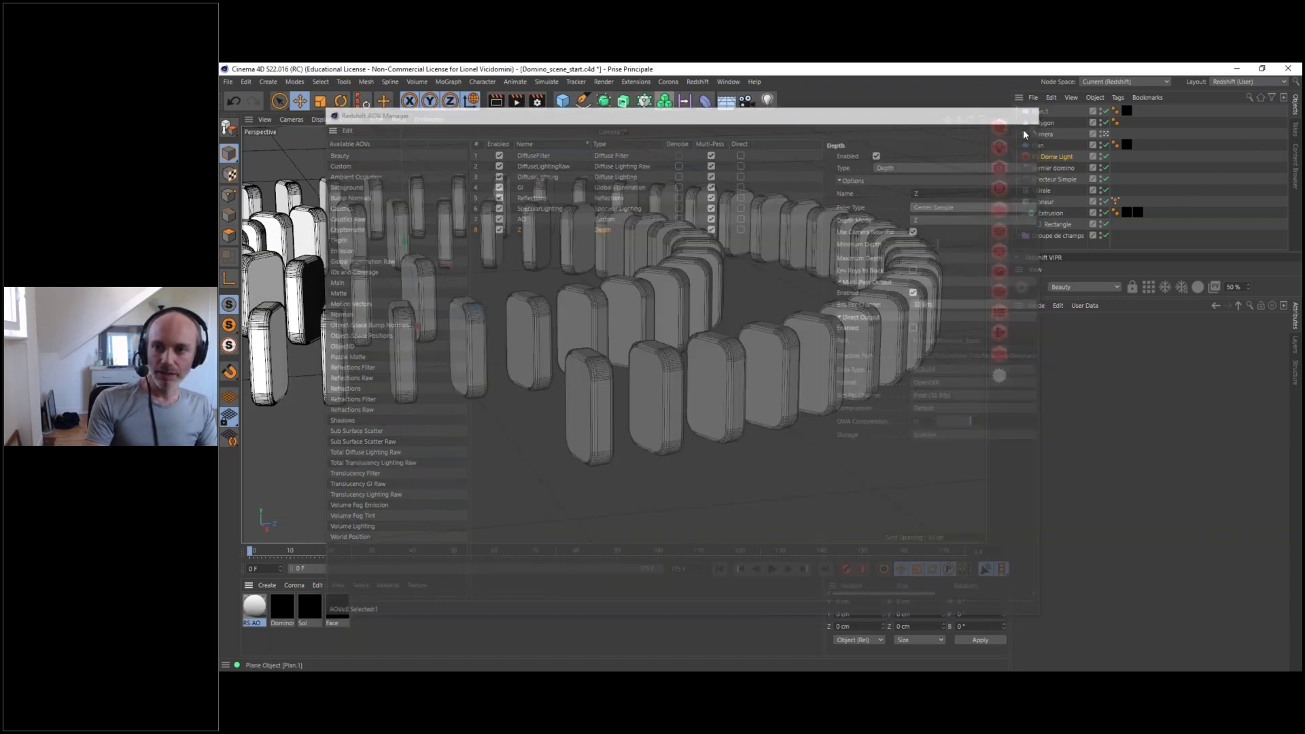
- Set the Camera's Near Clipping to 300 cm with near and far clipping enabled
left_click(1041, 136)
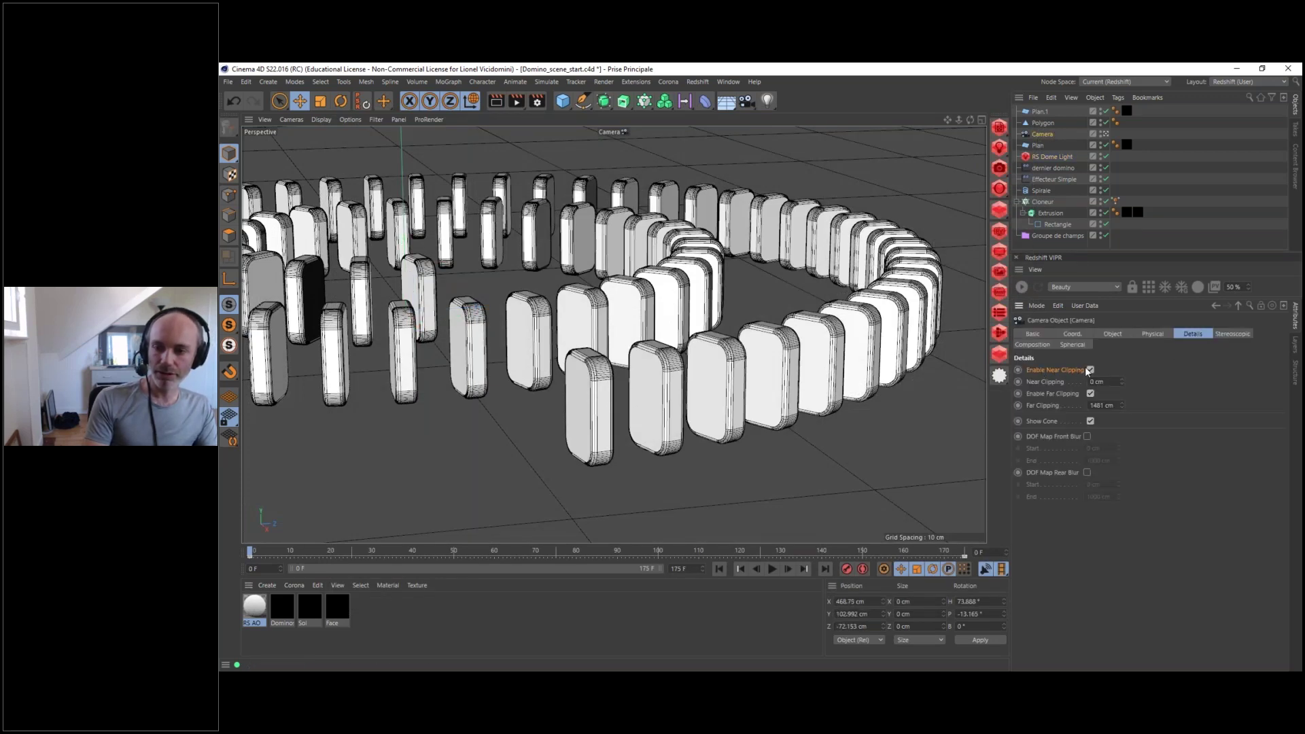
left_click(1090, 394)
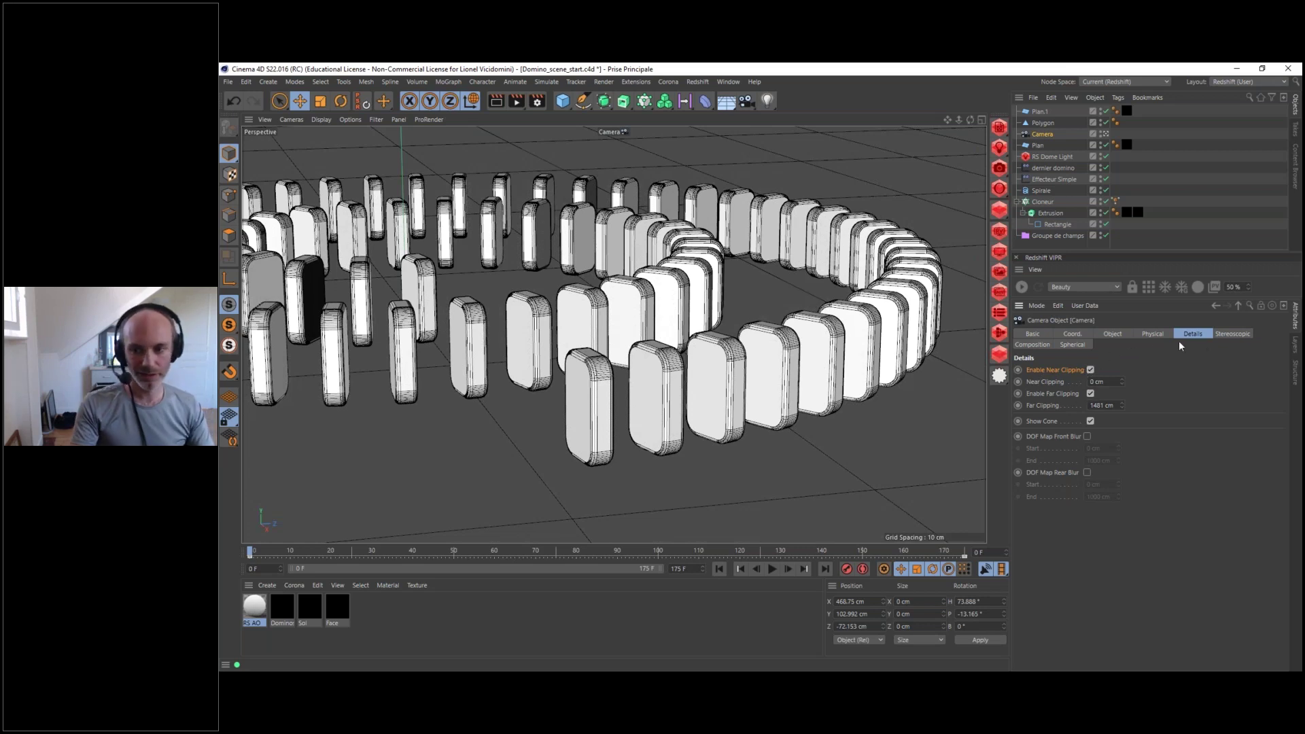
left_click(1122, 380)
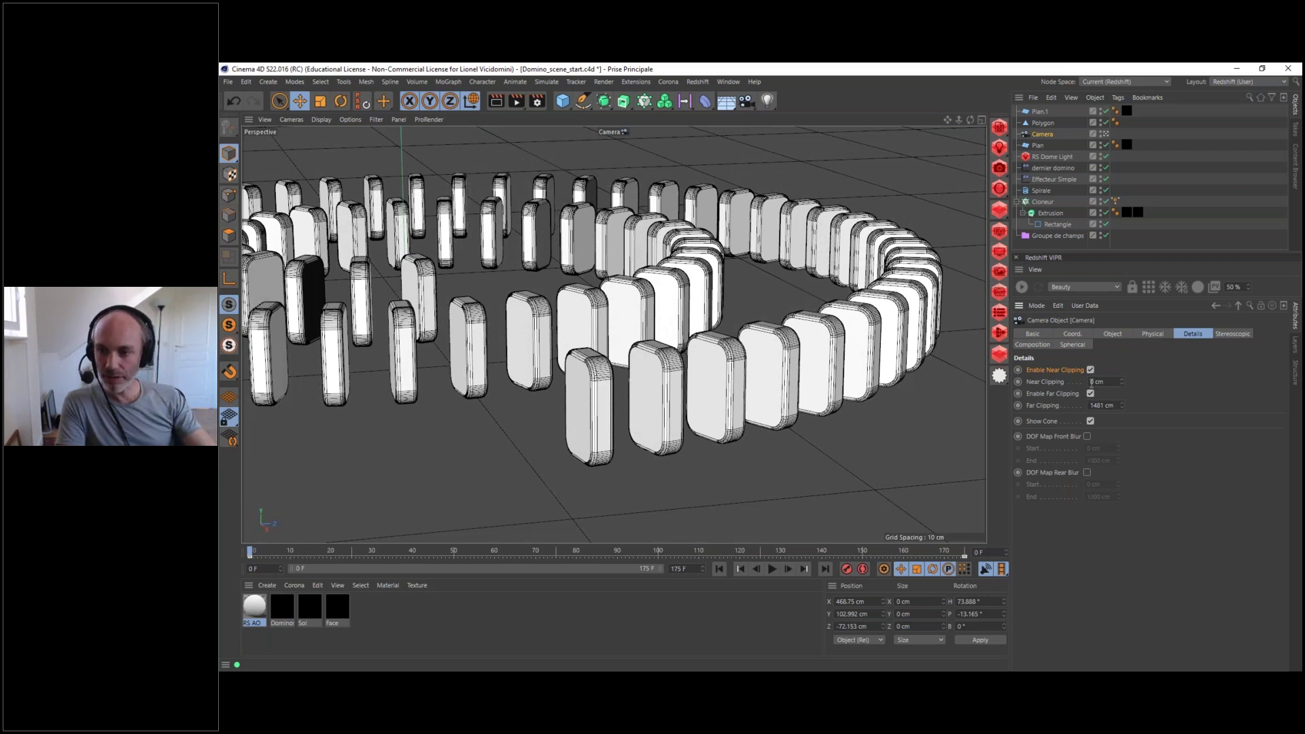
left_click_drag(1125, 377, 1112, 214)
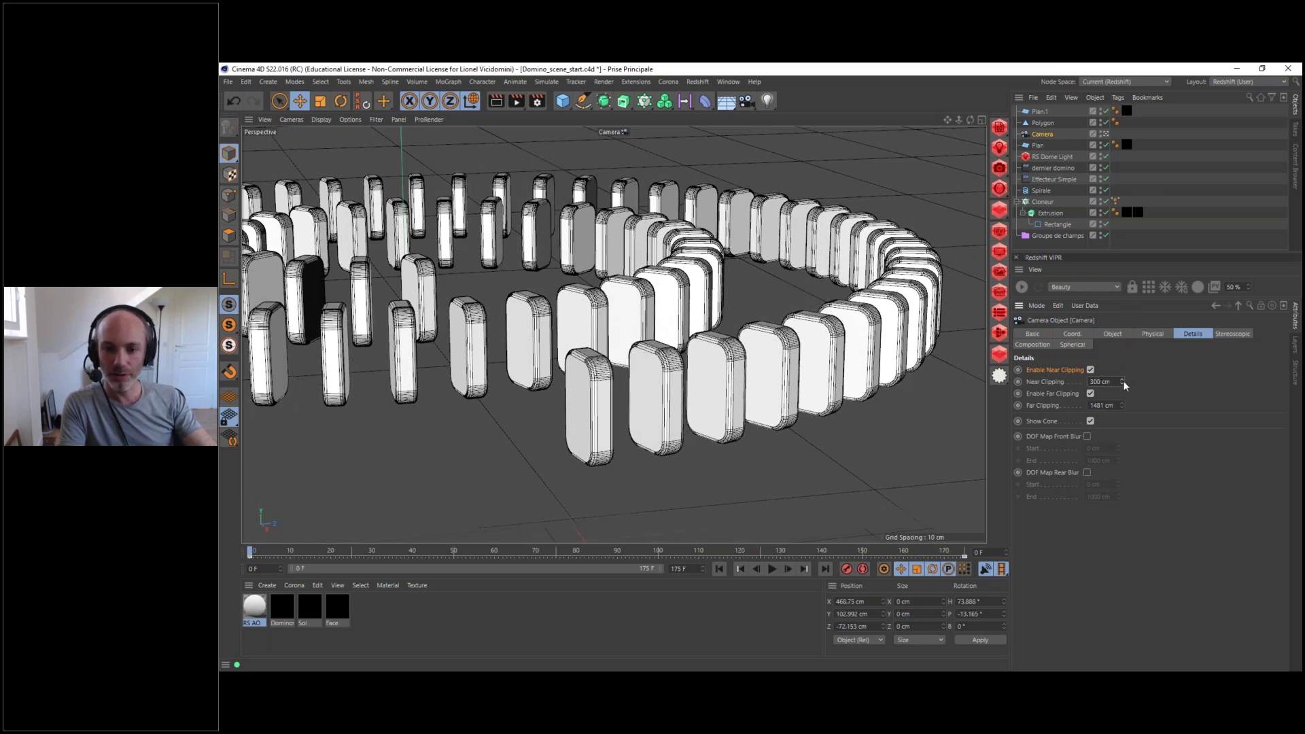
- Set the Camera's Near Clipping to 0 cm and Far Clipping to 1500 cm, and scrub the animation to check the range
mouse_move(1124, 384)
left_mouse_down()
mouse_move(1112, 370)
mouse_move(1126, 401)
left_mouse_up()
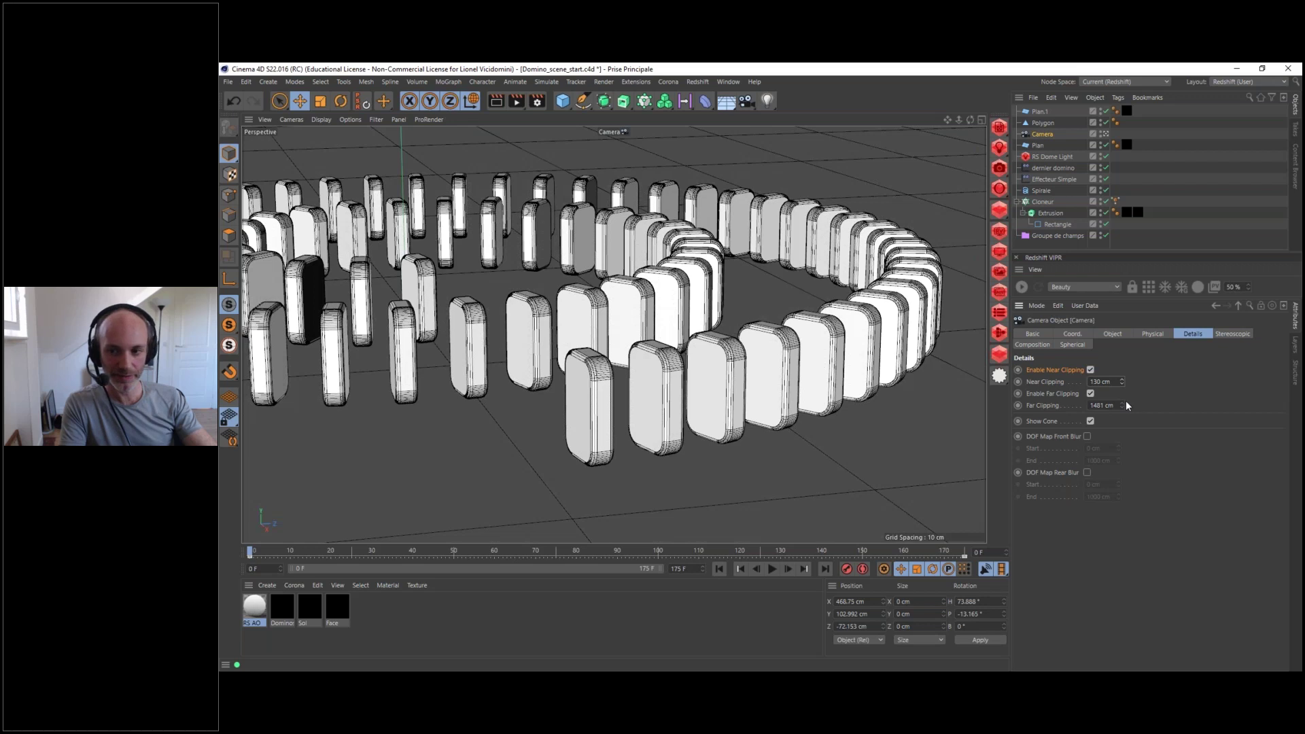
right_click(1122, 382)
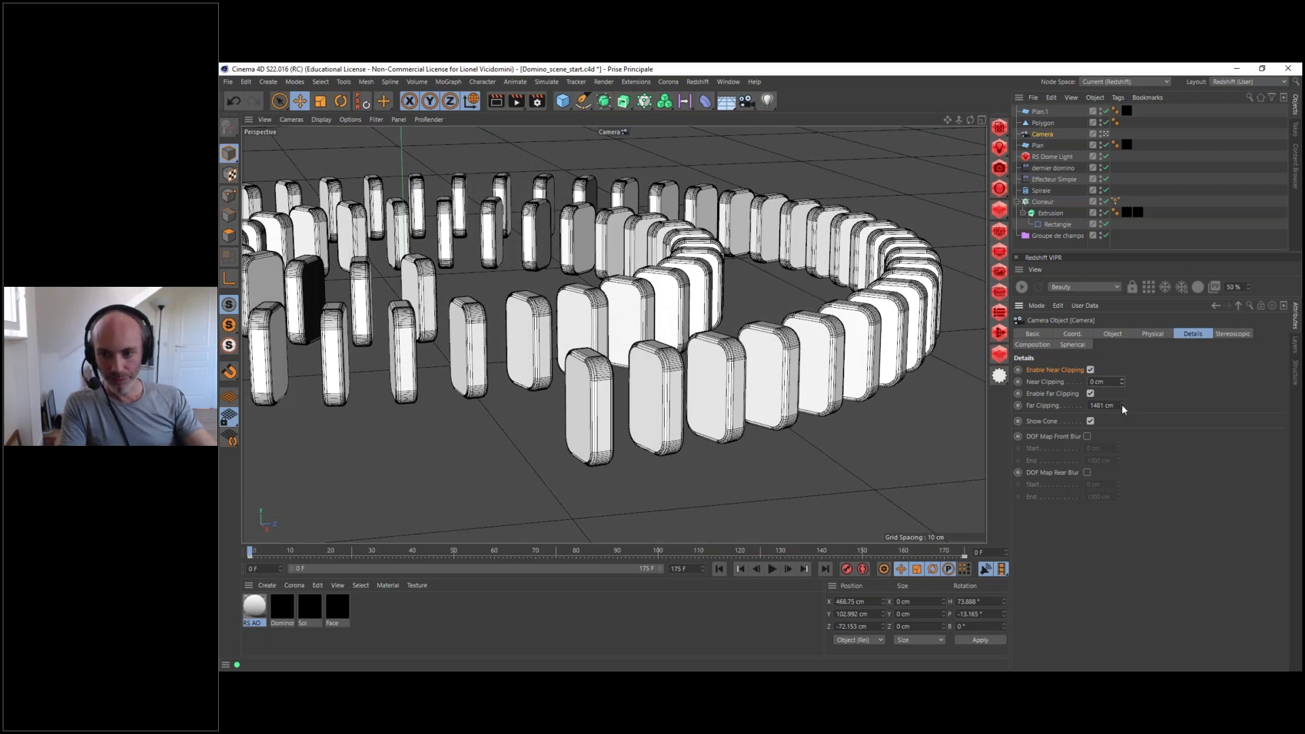
mouse_move(1121, 405)
left_mouse_down()
mouse_move(1119, 464)
mouse_move(1124, 413)
left_mouse_up()
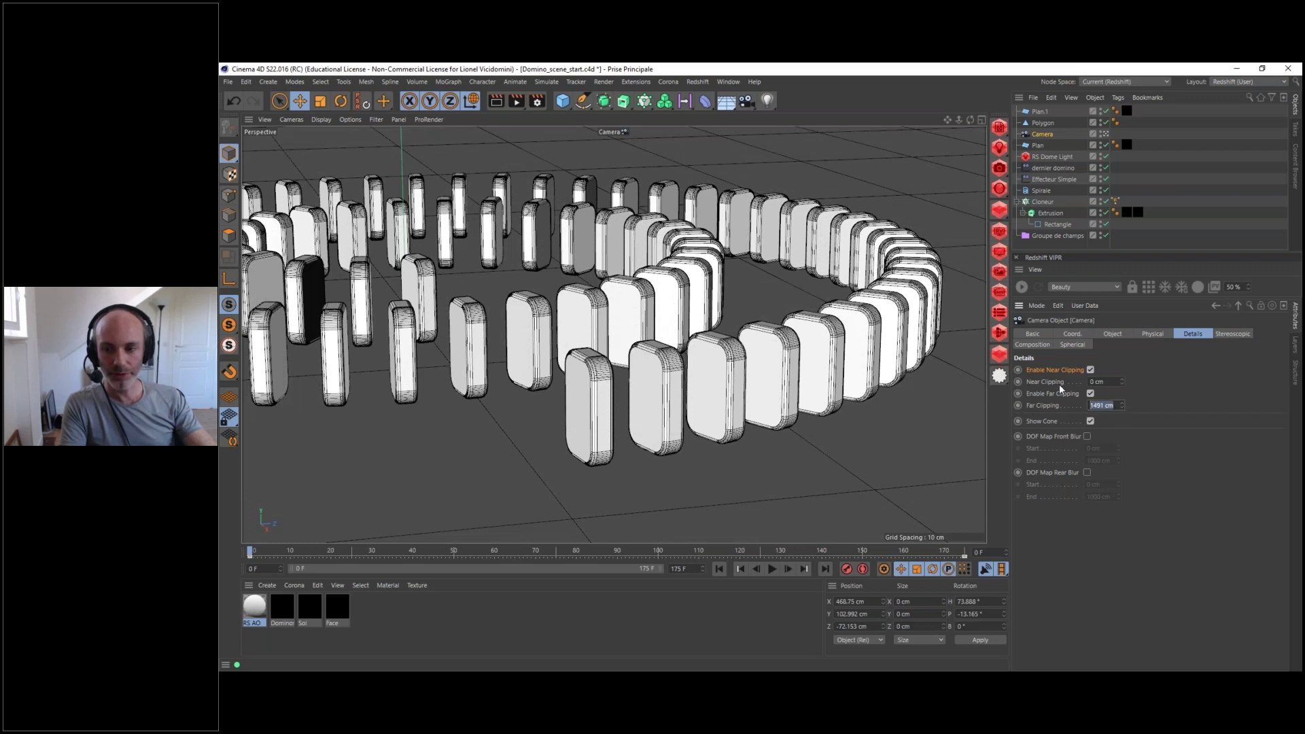
type("1500")
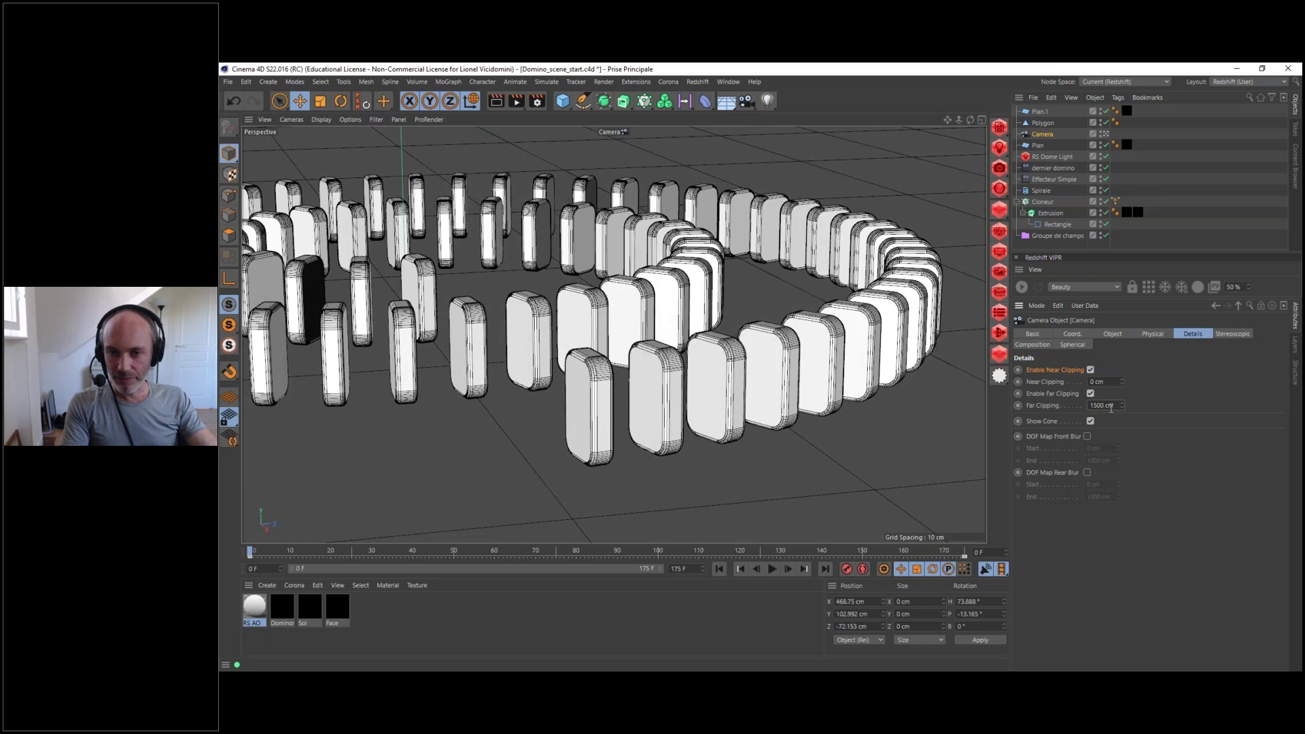
left_click_drag(567, 550, 781, 552)
left_click_drag(637, 546, 249, 550)
- Reopen the AOV Manager and check the Depth AOV's Use Camera Near/Far option, leaving it enabled
left_click(1000, 232)
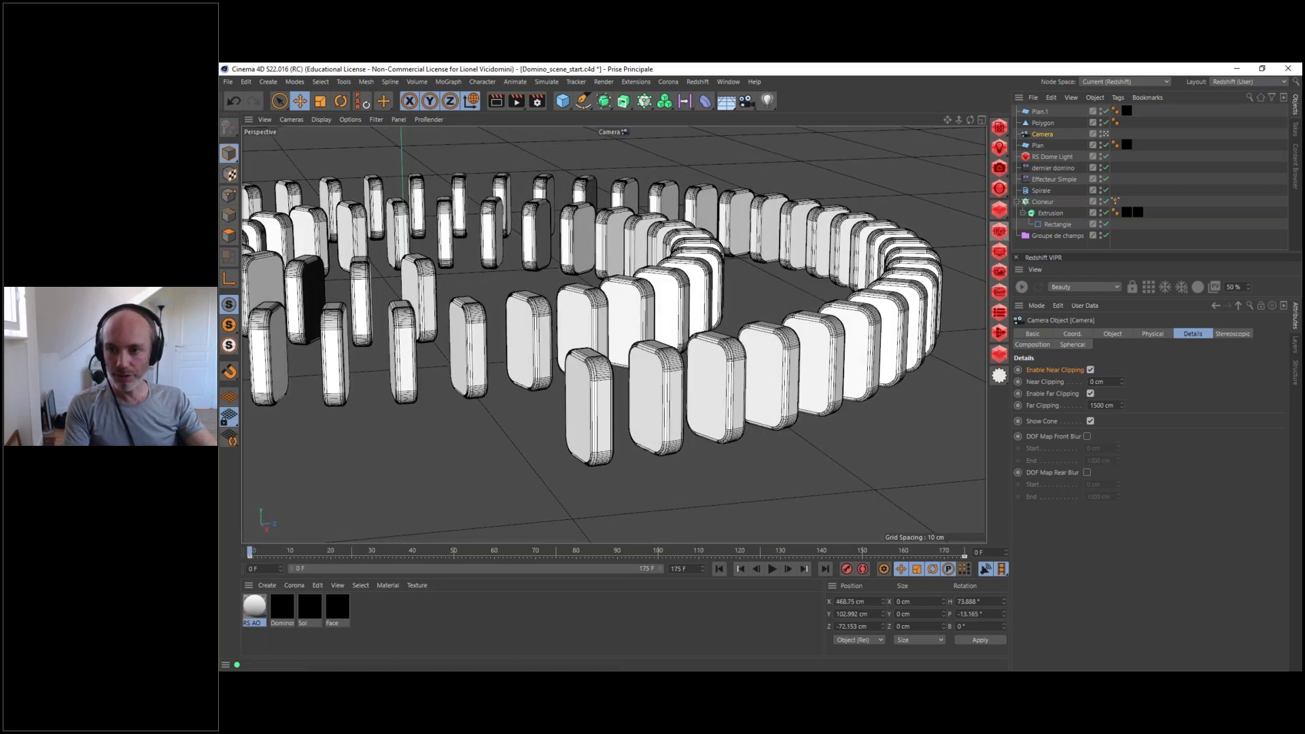
left_click_drag(1052, 168, 750, 130)
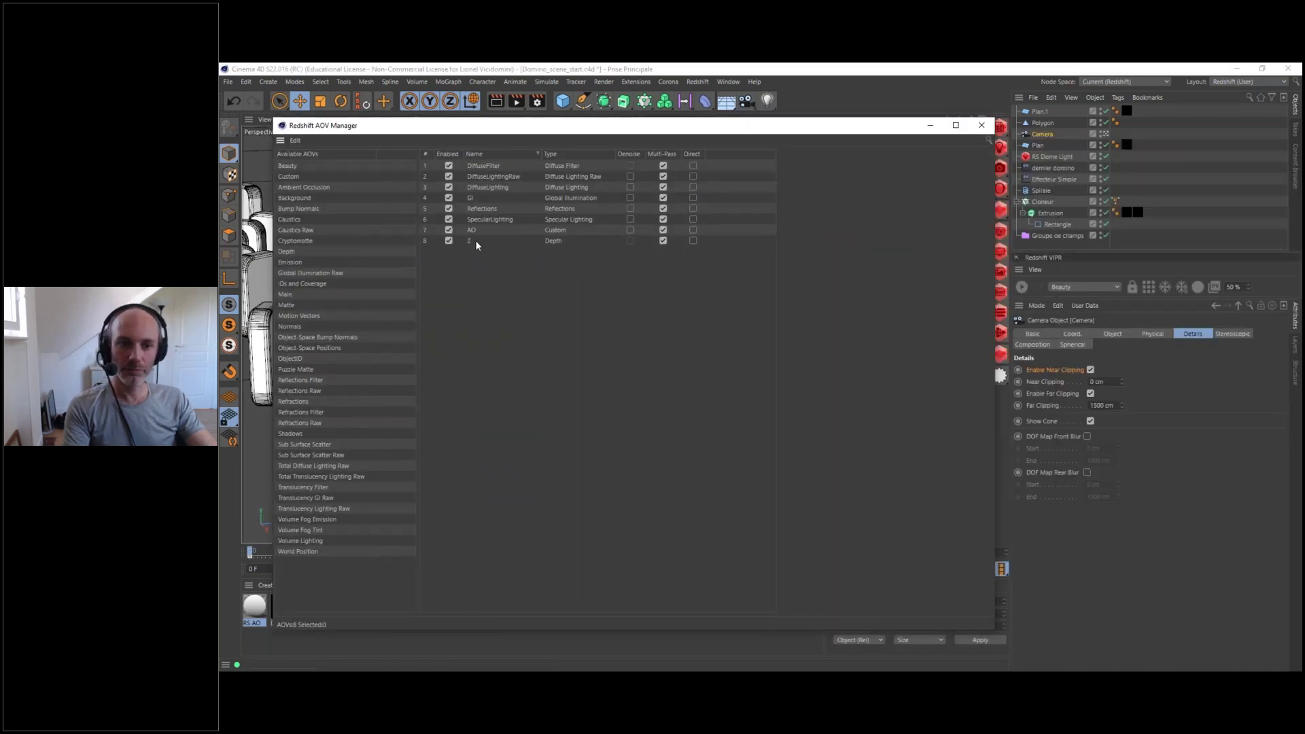
left_click(475, 242)
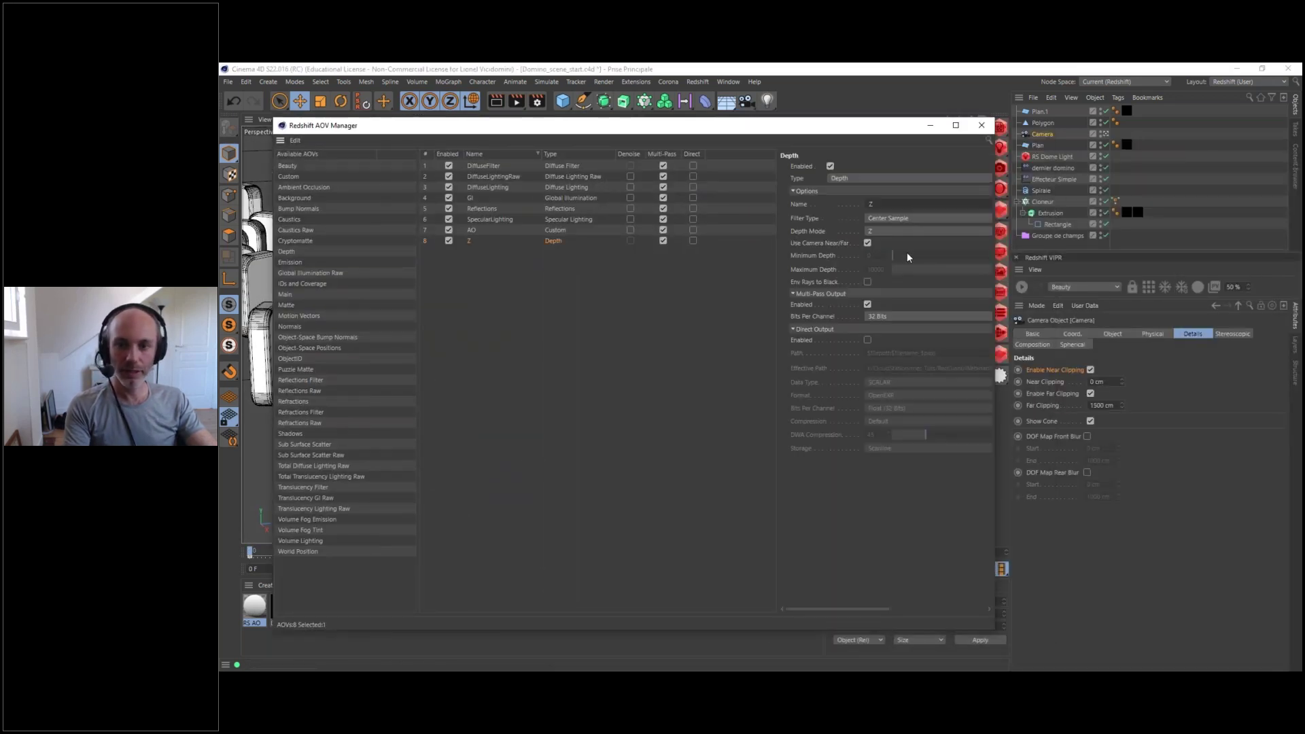
left_click(867, 242)
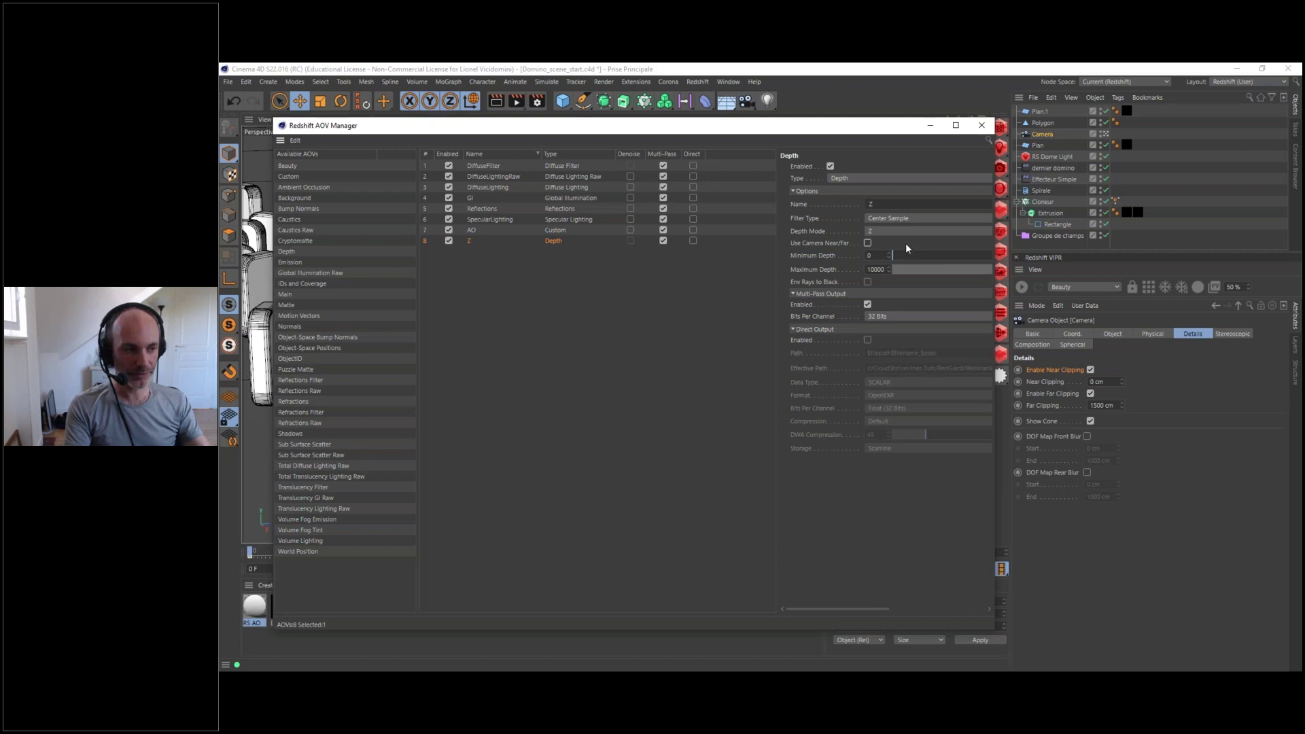
left_click(867, 243)
left_click_drag(819, 129, 866, 516)
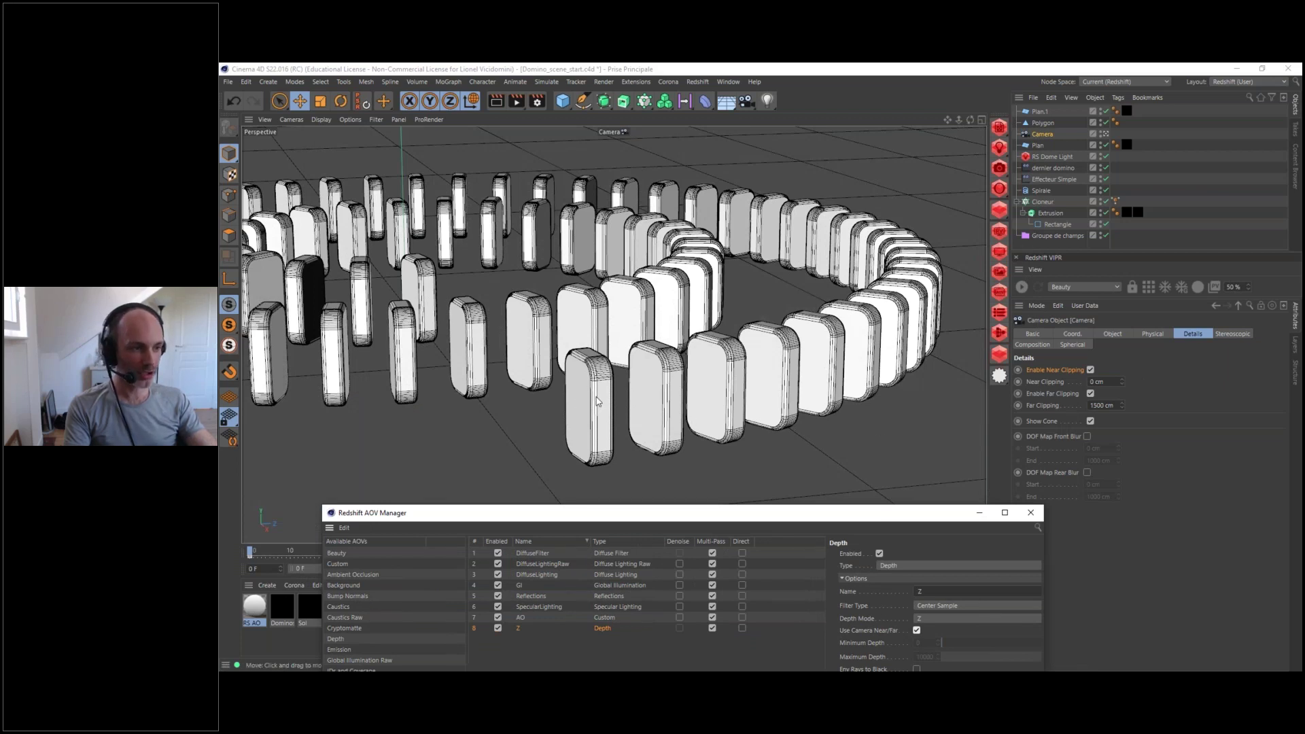
left_click_drag(719, 513, 807, 115)
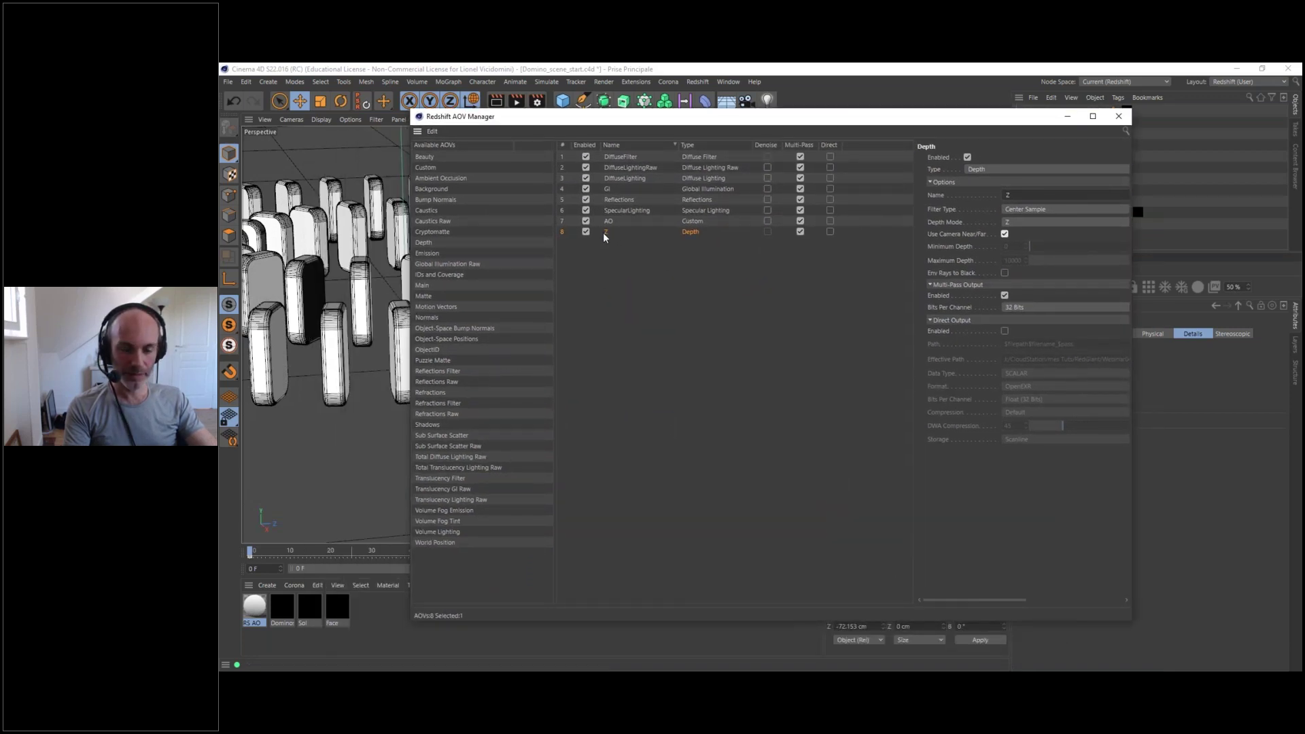
- Add the Motion Vectors AOV to the end of the active list and turn off its Filtering option
left_click(432, 309)
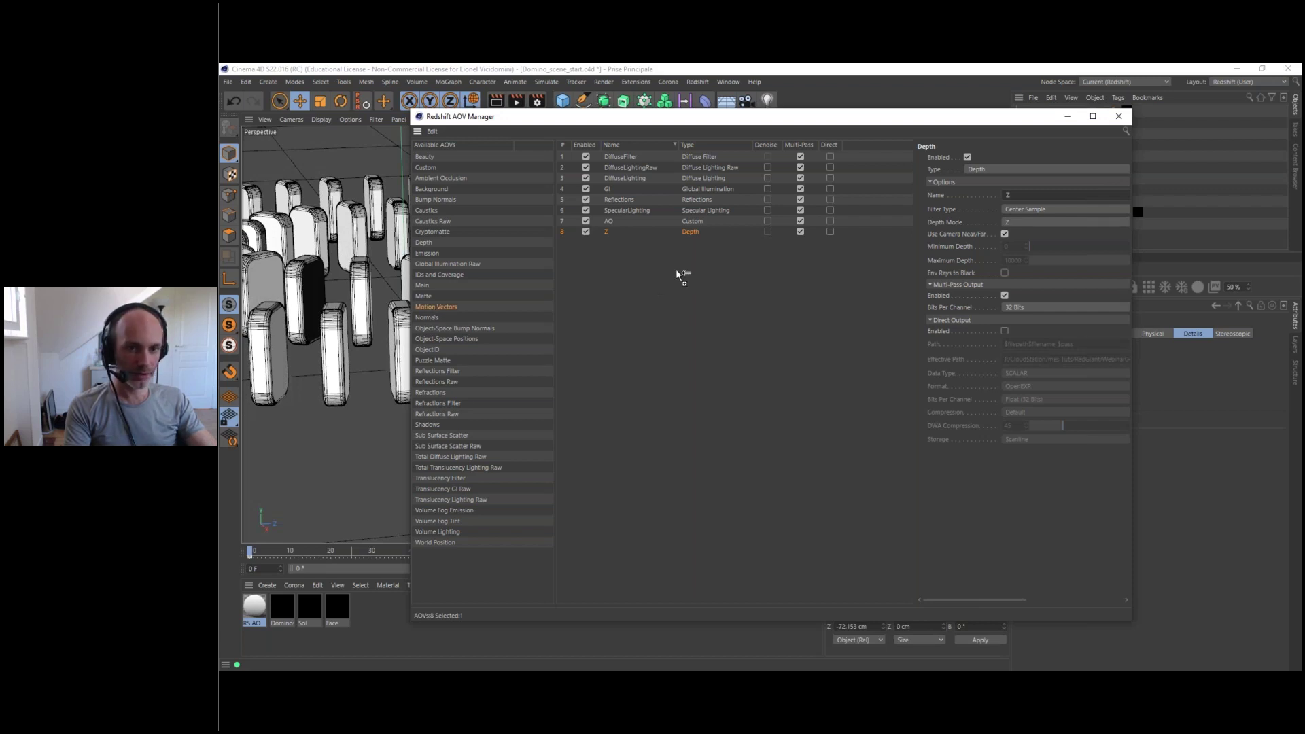
left_click_drag(624, 258, 624, 258)
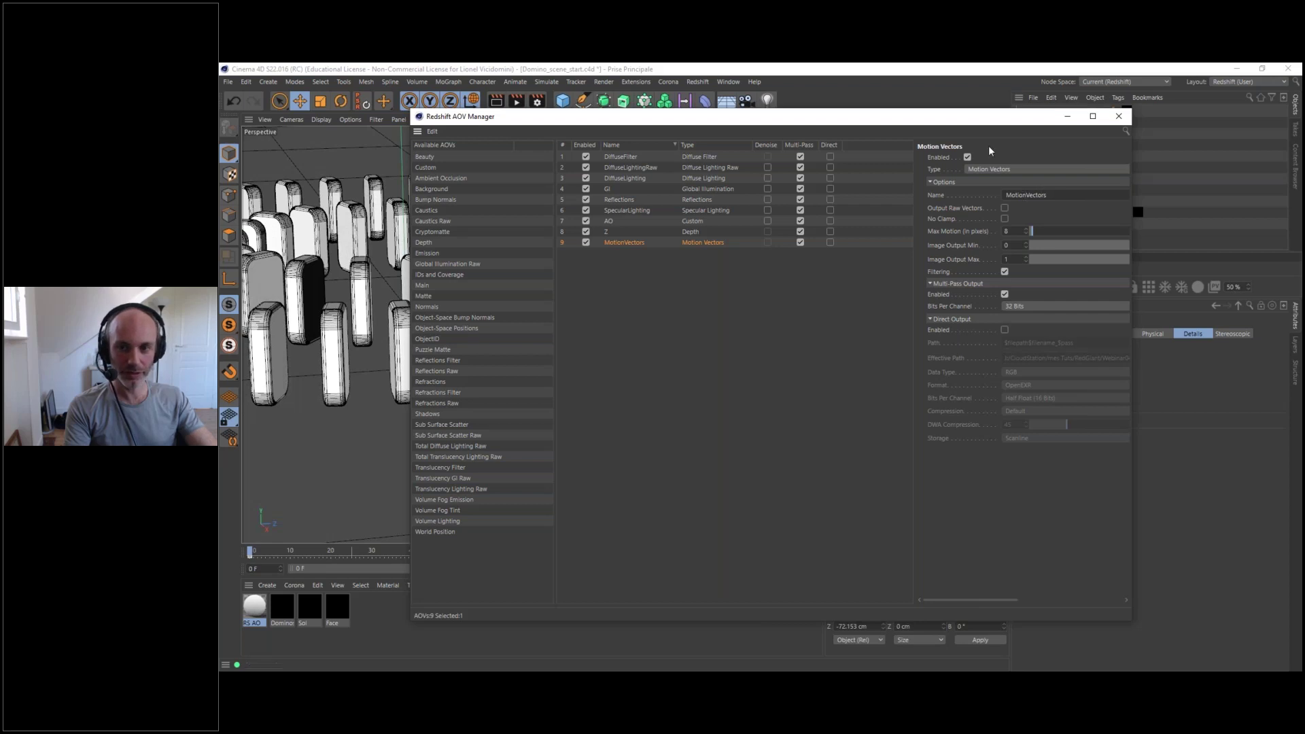
left_click_drag(955, 123, 898, 119)
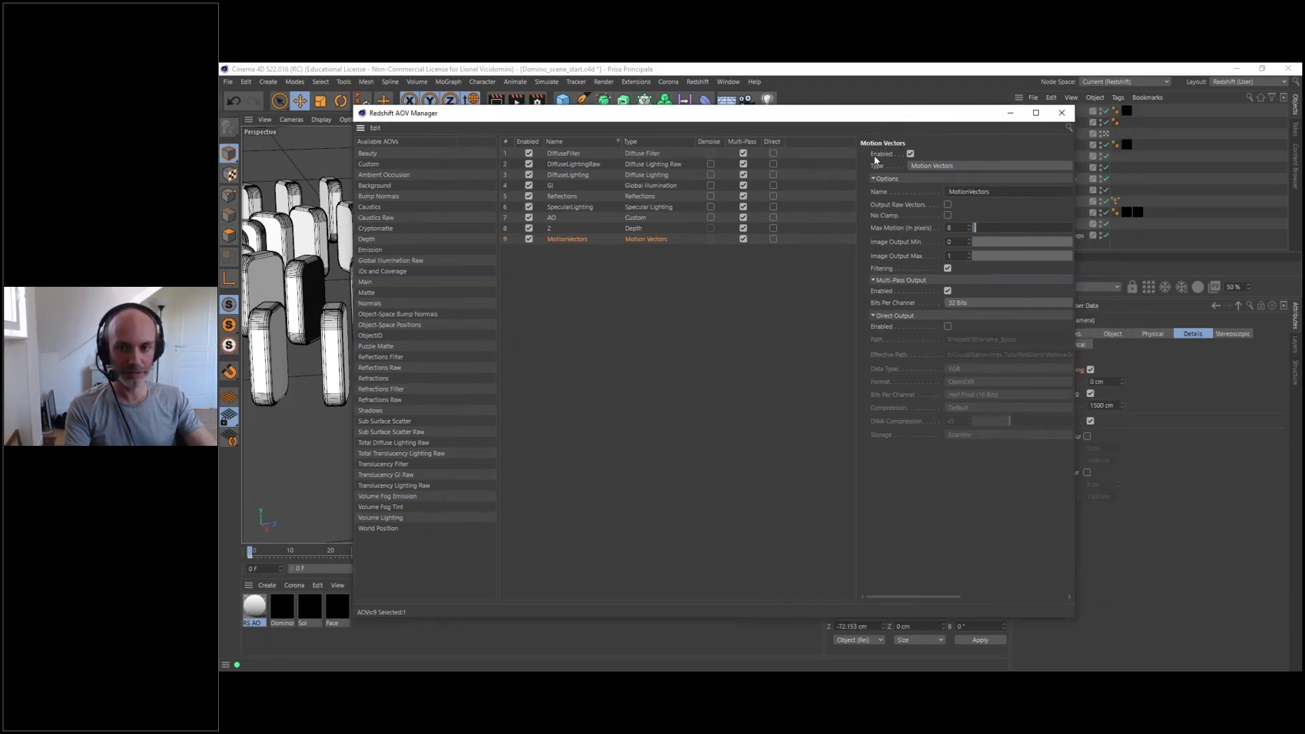
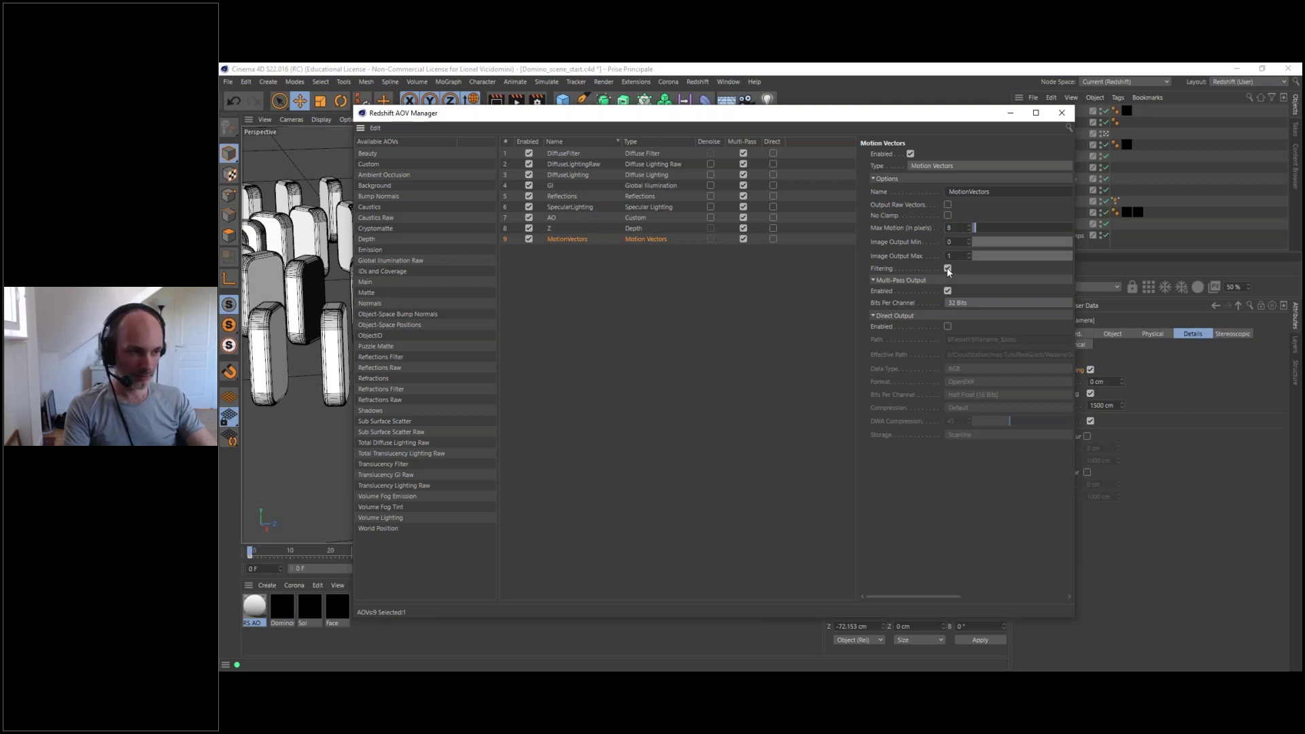
left_click(561, 239)
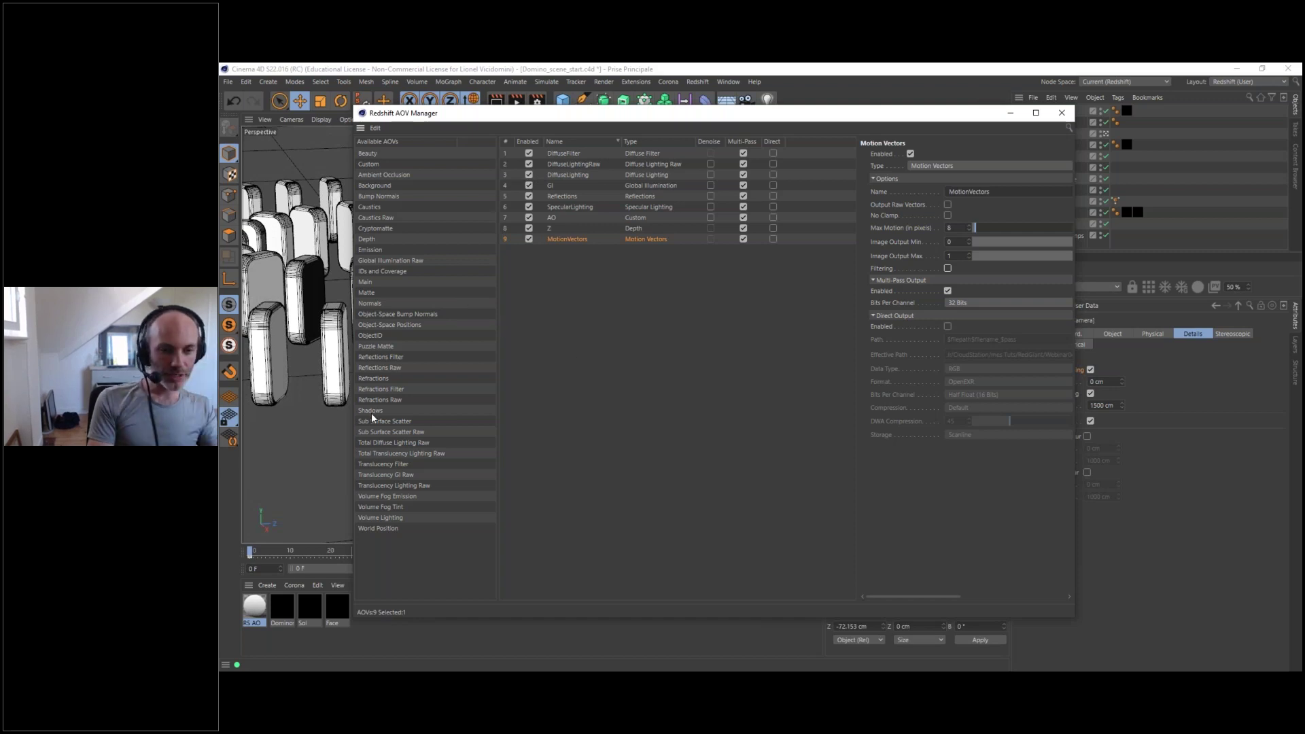
- Add the Shadows AOV and place it between DiffuseLightingRaw and DiffuseLighting in the active list
left_click_drag(375, 413, 554, 251)
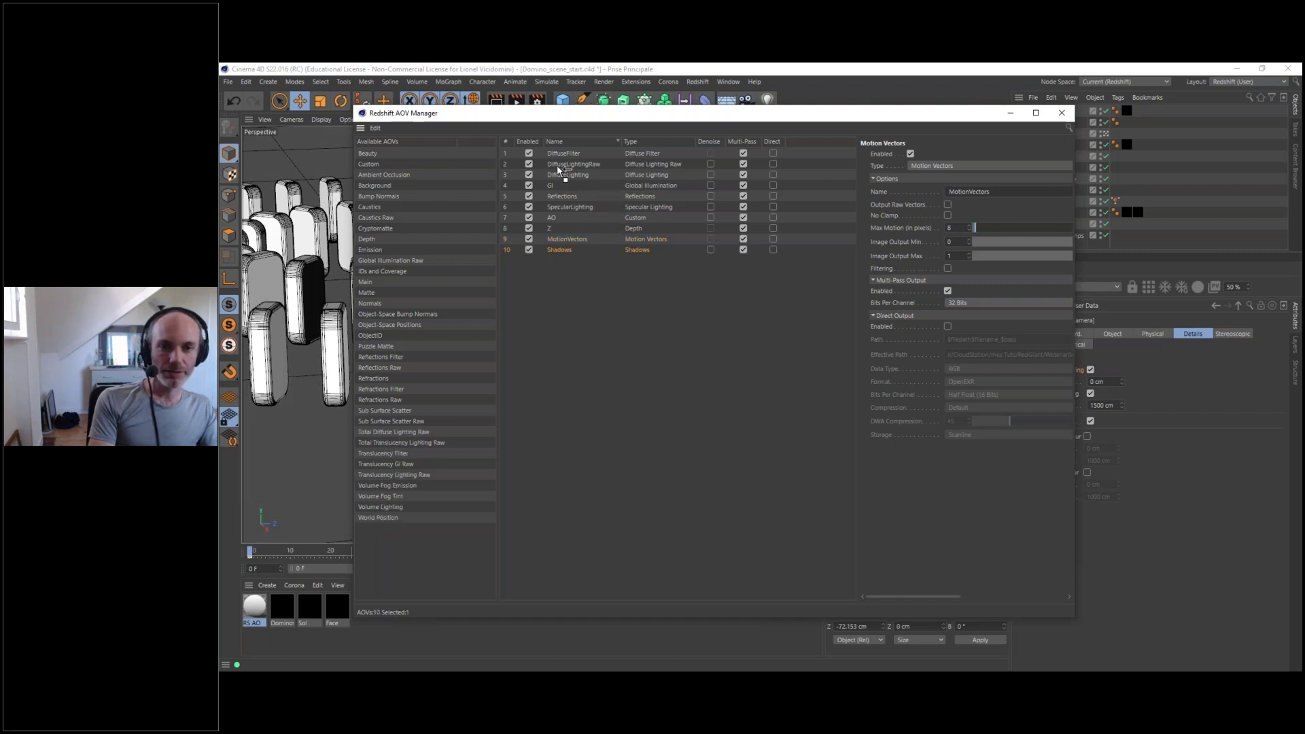
left_click_drag(557, 165, 556, 179)
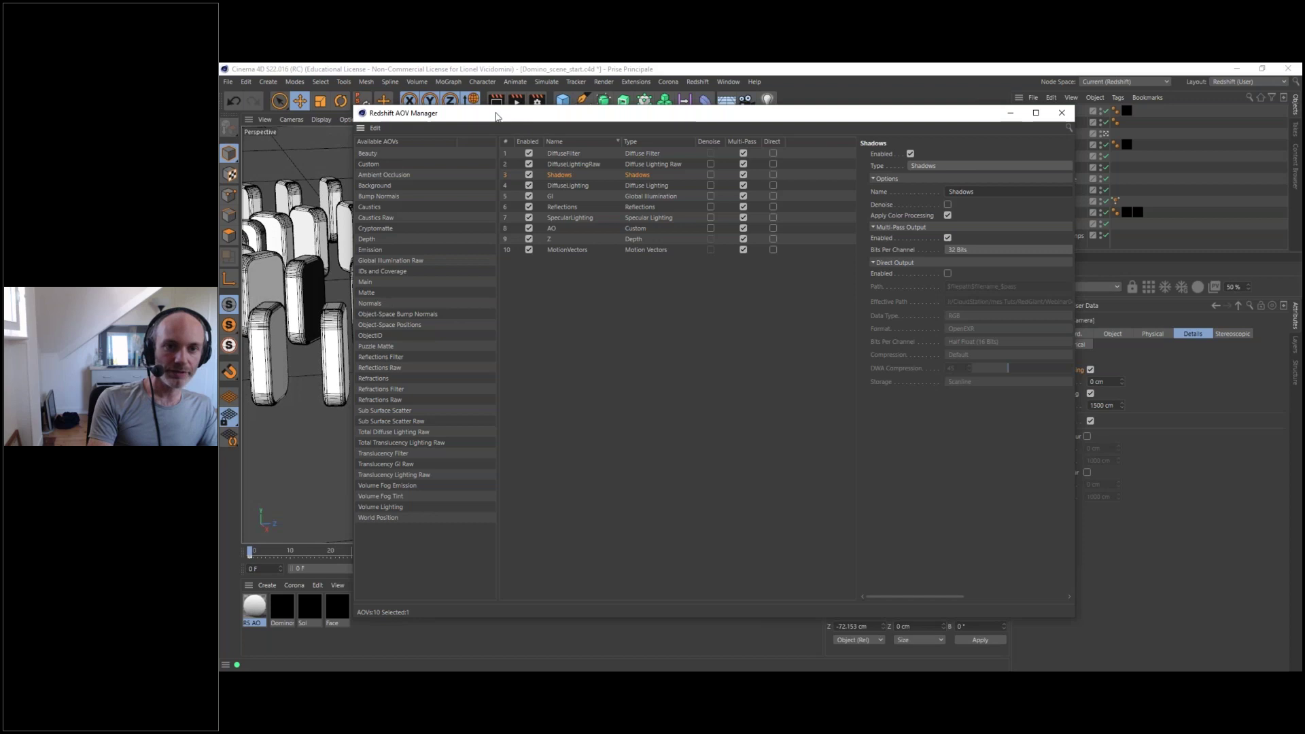
left_click_drag(496, 114, 700, 255)
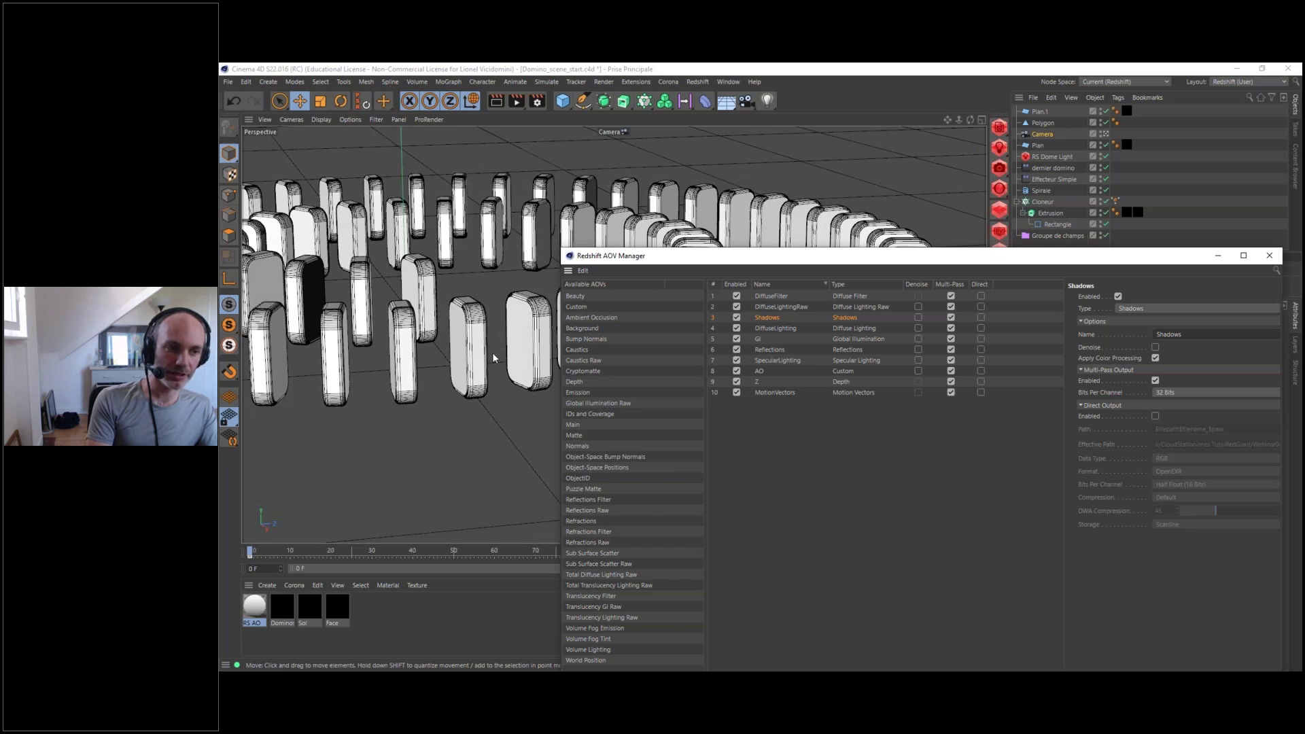
- Add the Cryptomatte AOV to the end of the active list and show its settings
left_click_drag(667, 258, 438, 166)
left_click(351, 385)
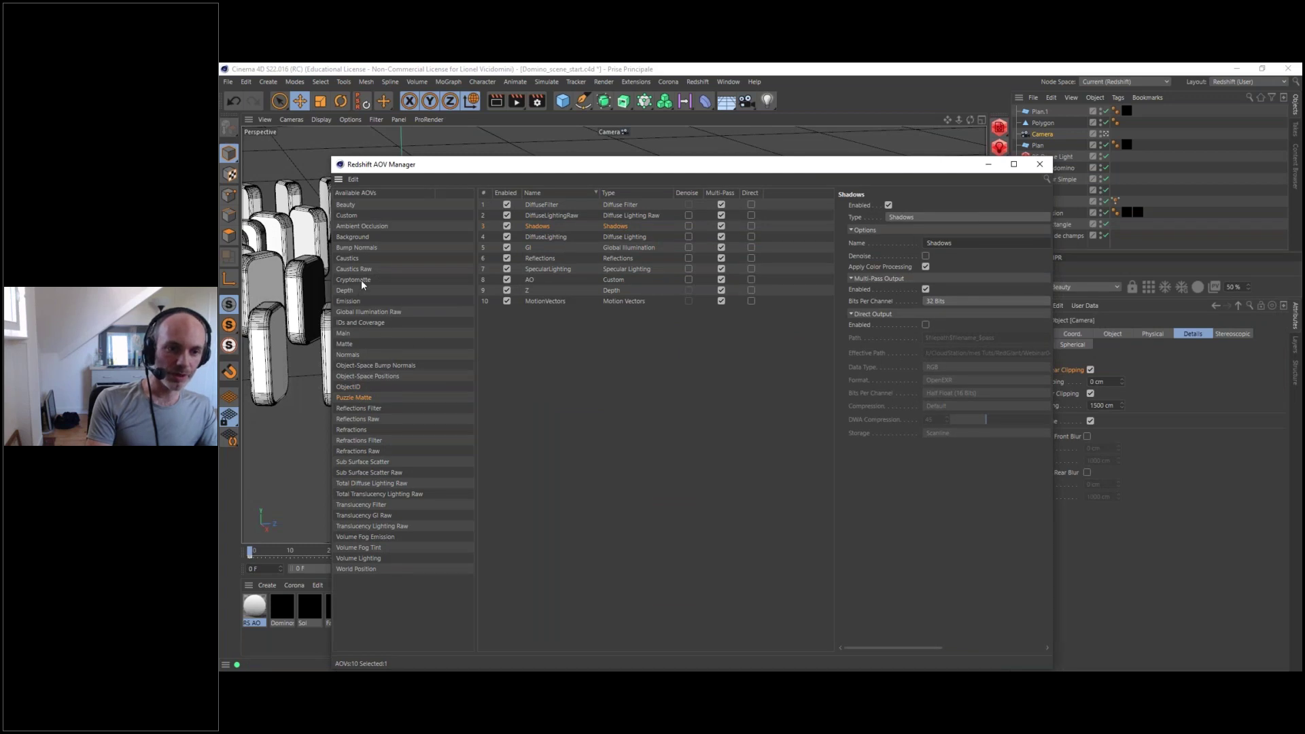
left_click_drag(533, 170, 721, 271)
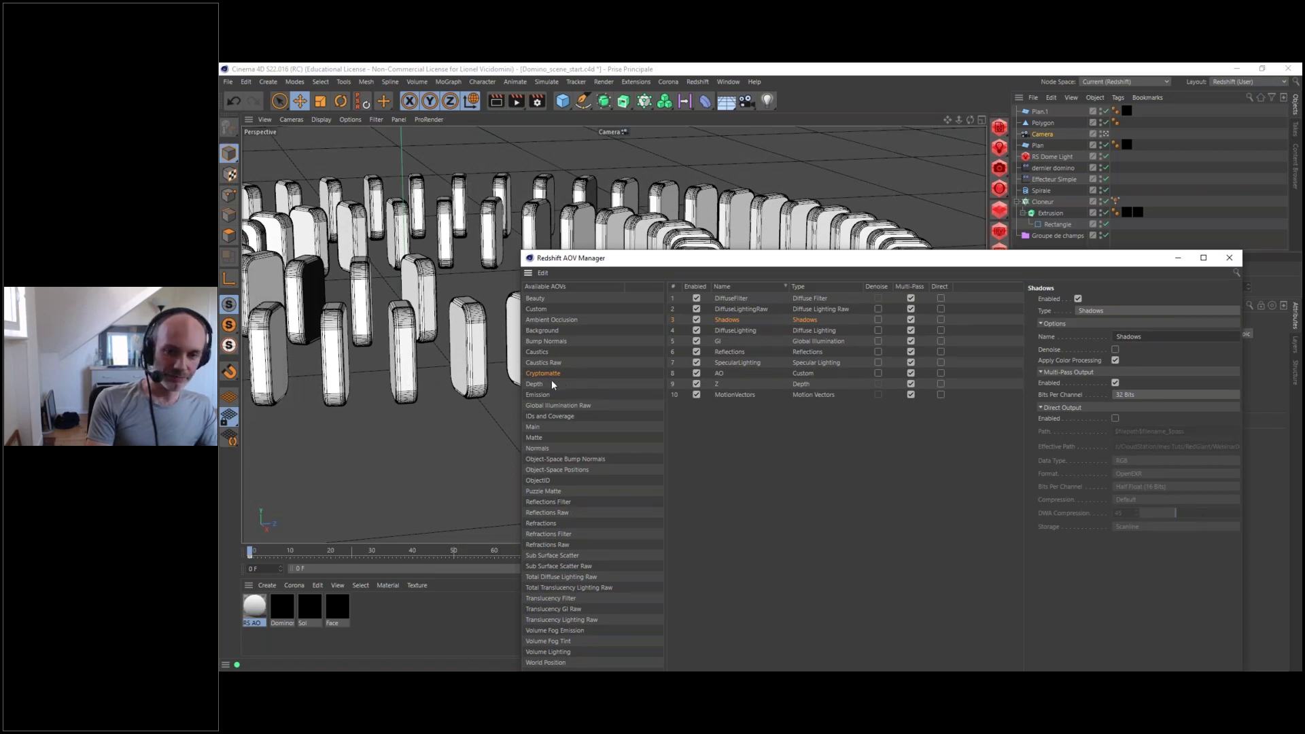
left_click_drag(621, 261, 504, 356)
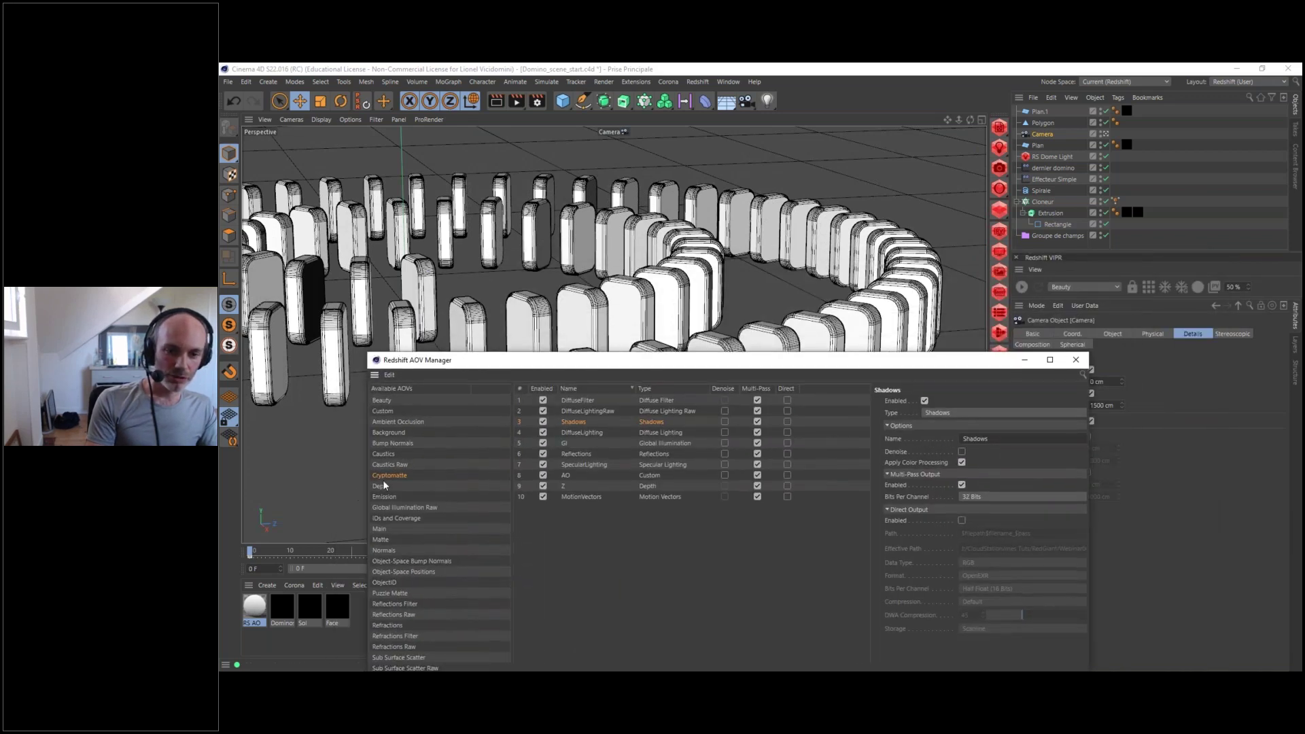
double_click(390, 475)
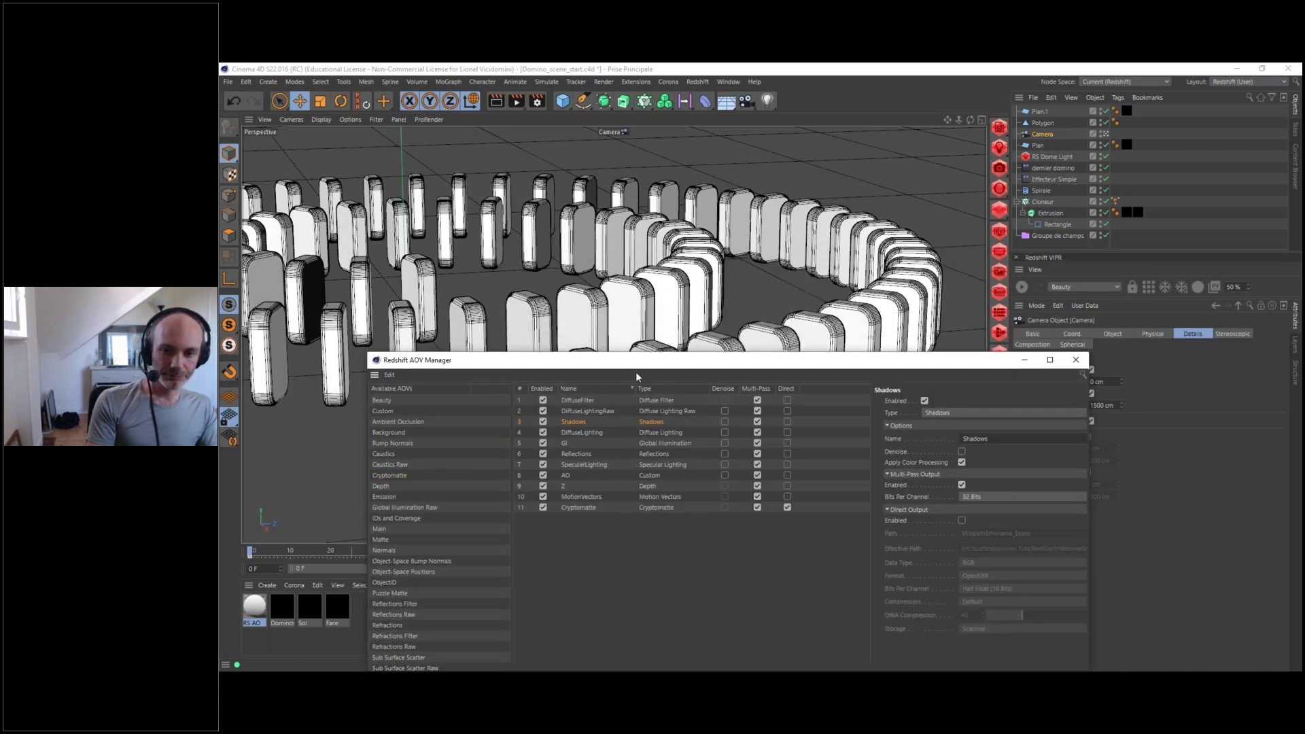
left_click_drag(640, 365, 546, 227)
left_click(488, 370)
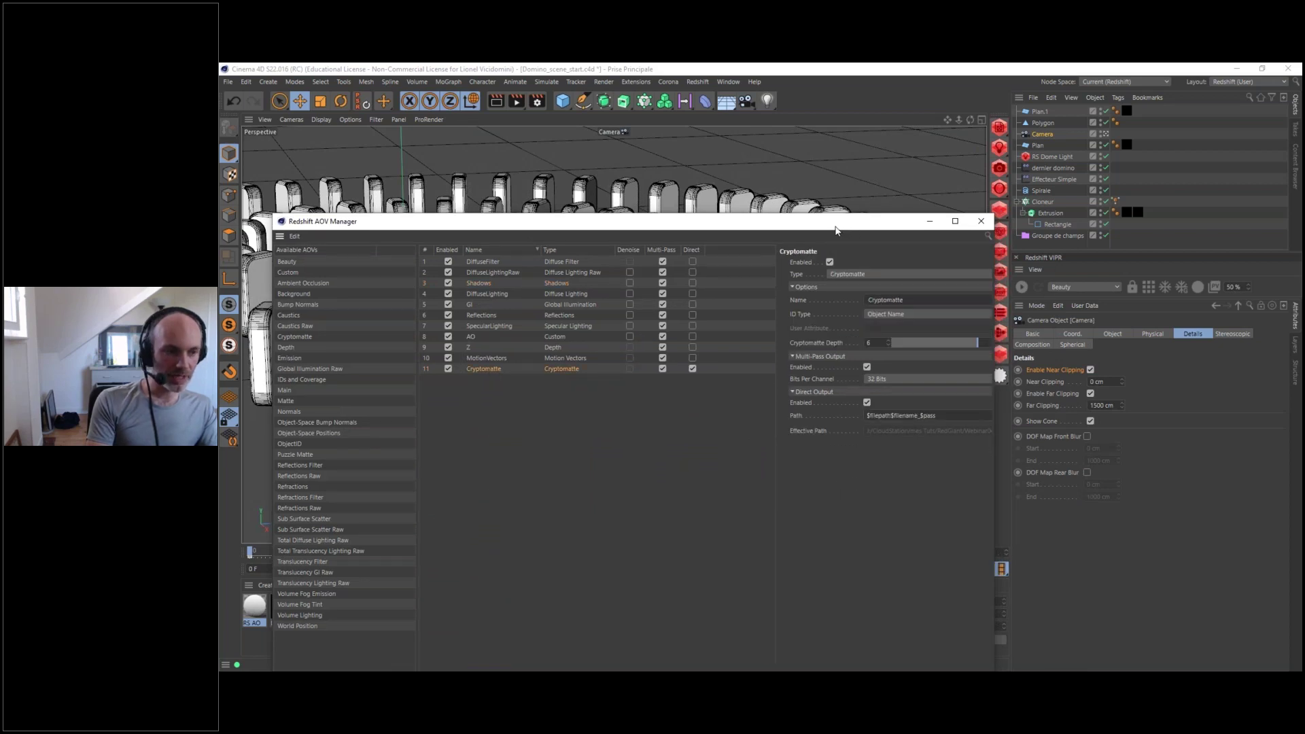
- Review the Cryptomatte ID Type choices and keep Object Name
left_click_drag(771, 231, 889, 474)
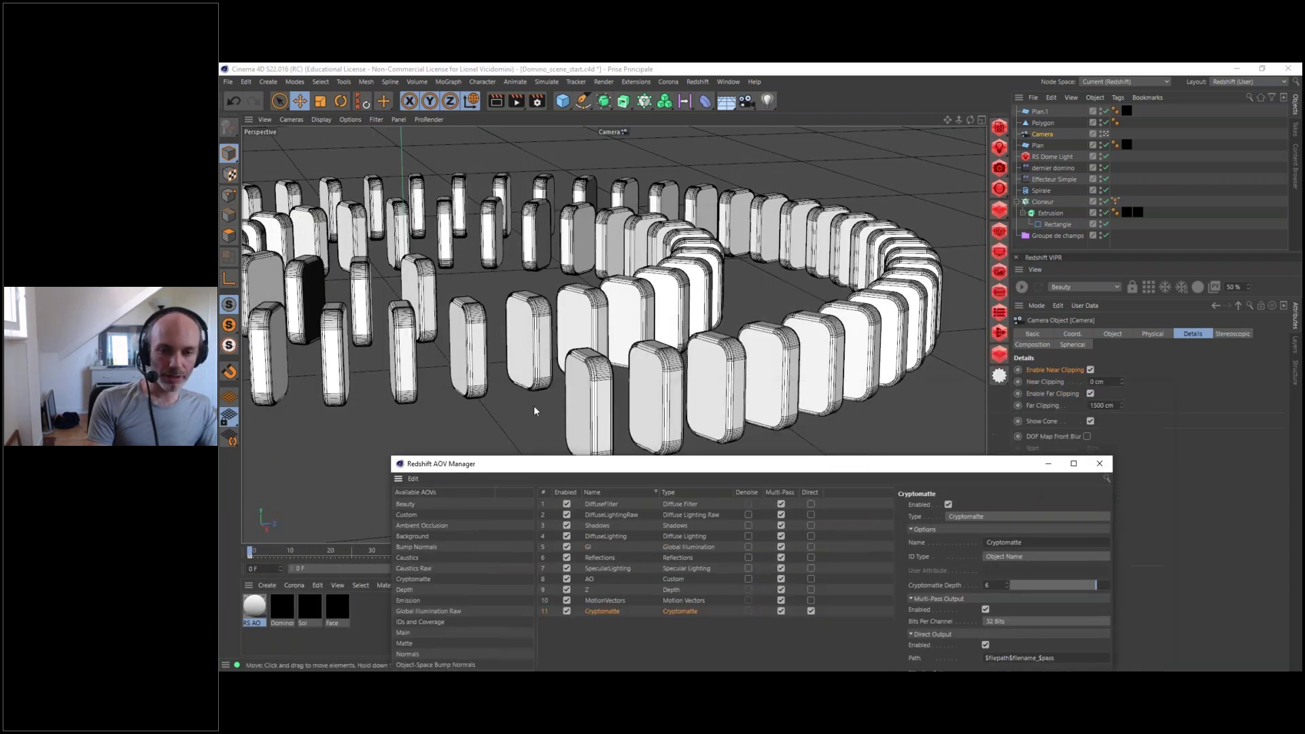
left_click_drag(753, 463, 689, 183)
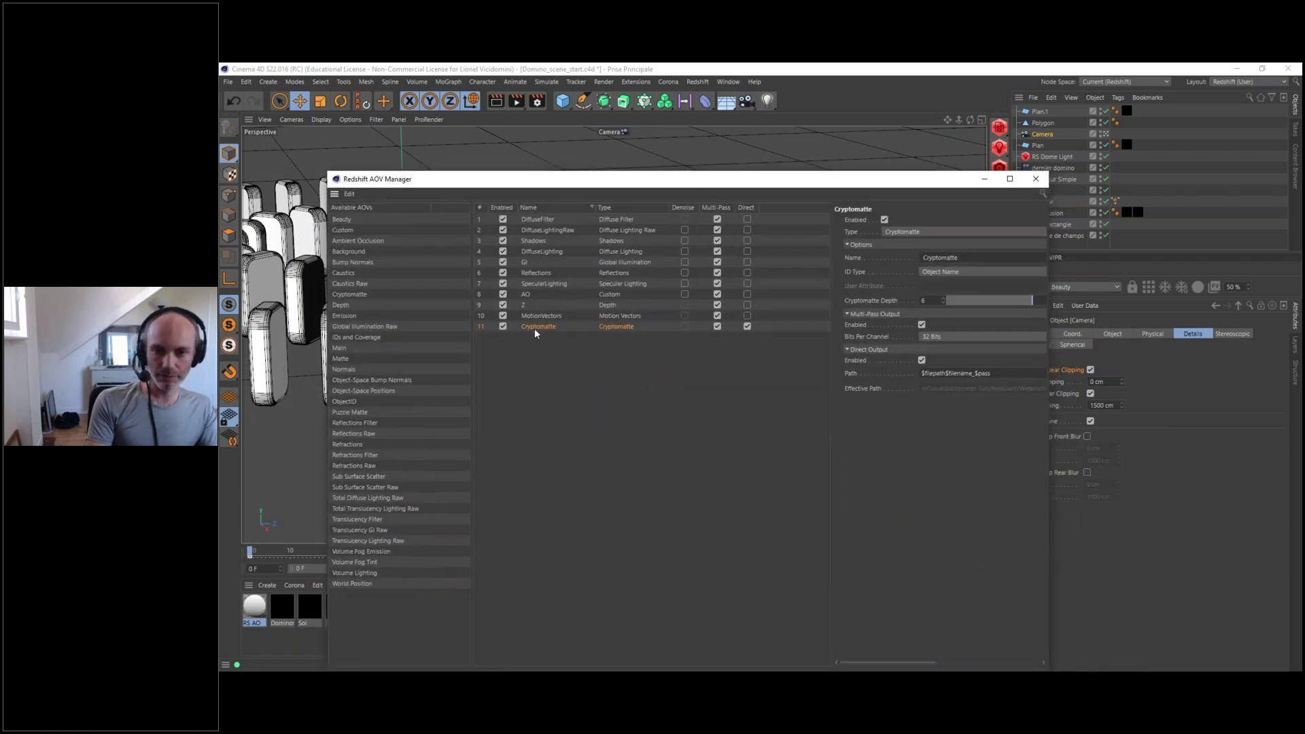
left_click(947, 272)
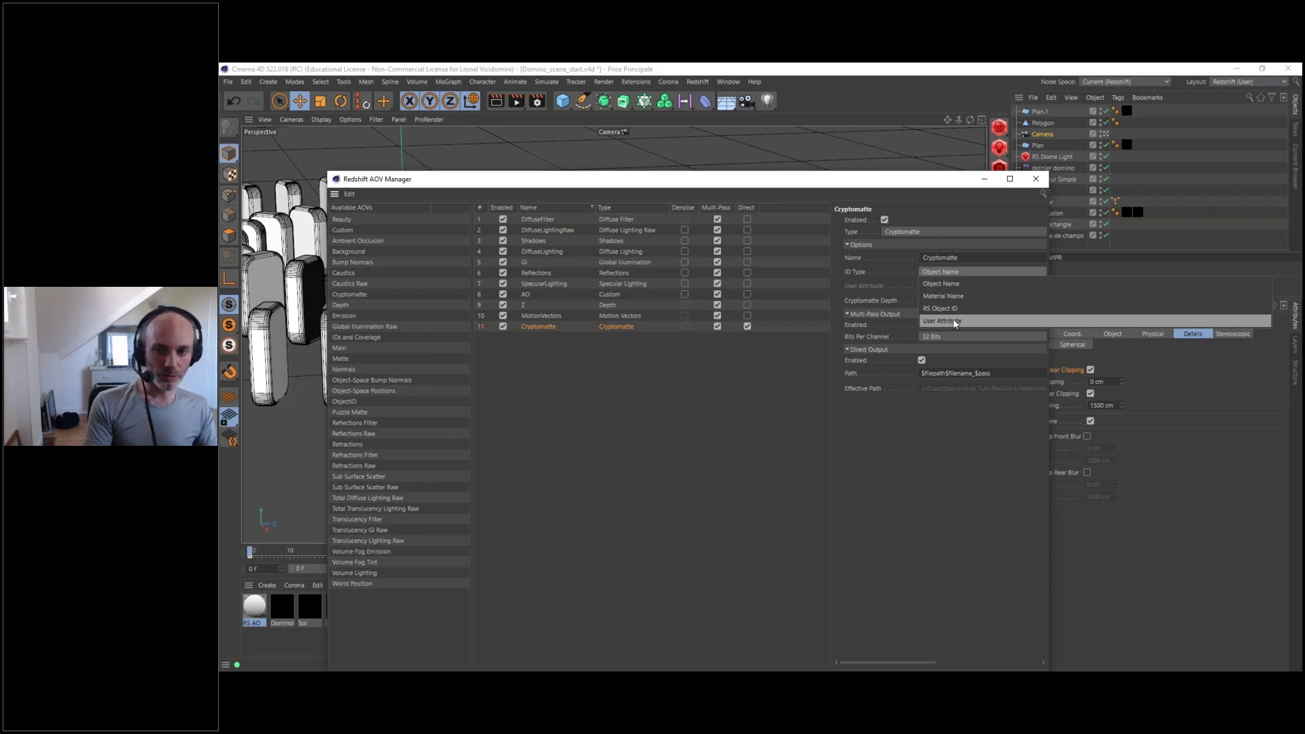
left_click(945, 284)
left_click_drag(910, 180, 945, 155)
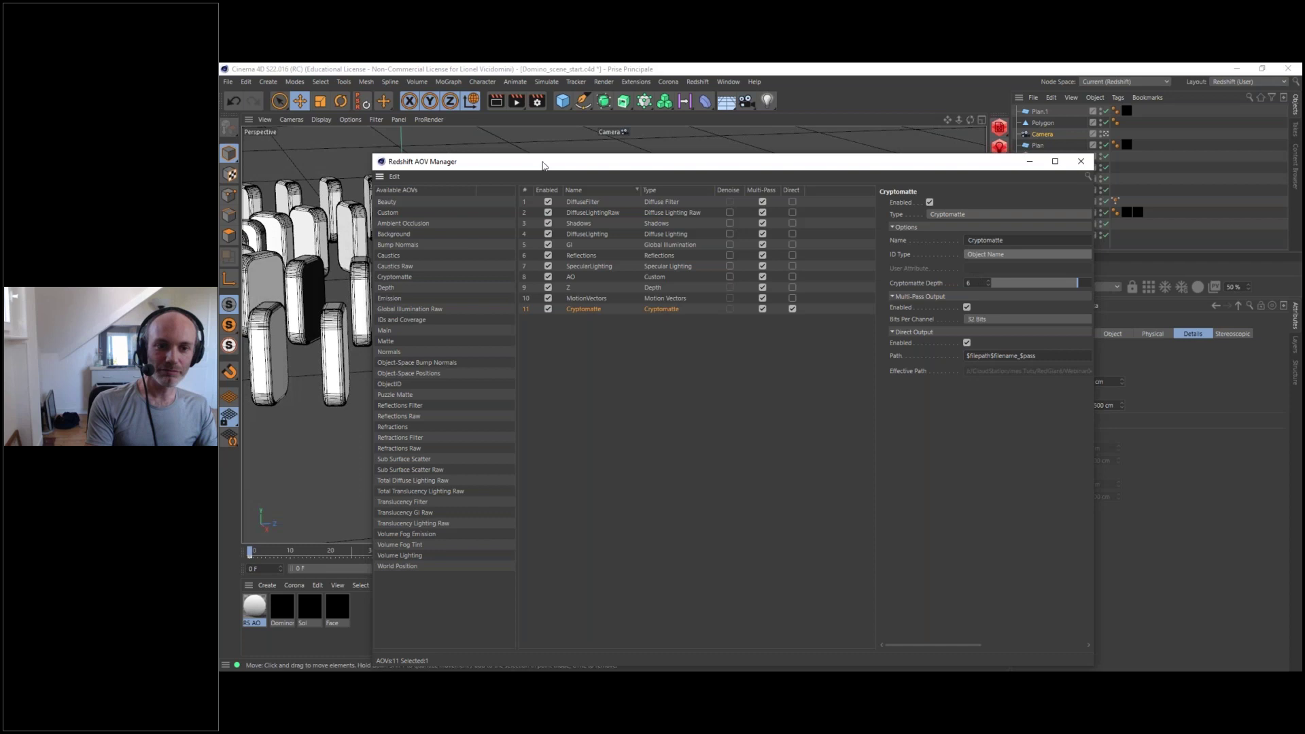
left_click_drag(540, 162, 653, 231)
left_click_drag(717, 288, 520, 182)
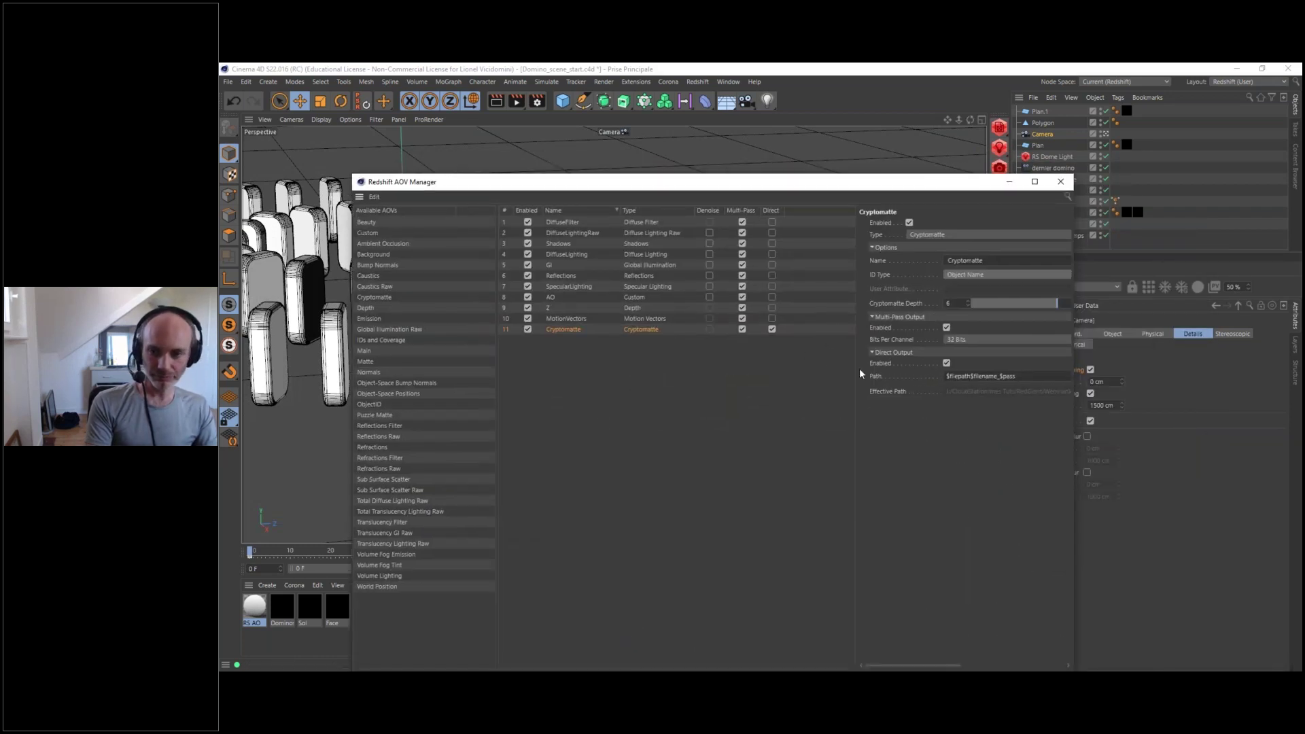
- Disable Multi-Pass output for the Cryptomatte AOV, keeping its Direct output enabled
left_click_drag(781, 184, 716, 134)
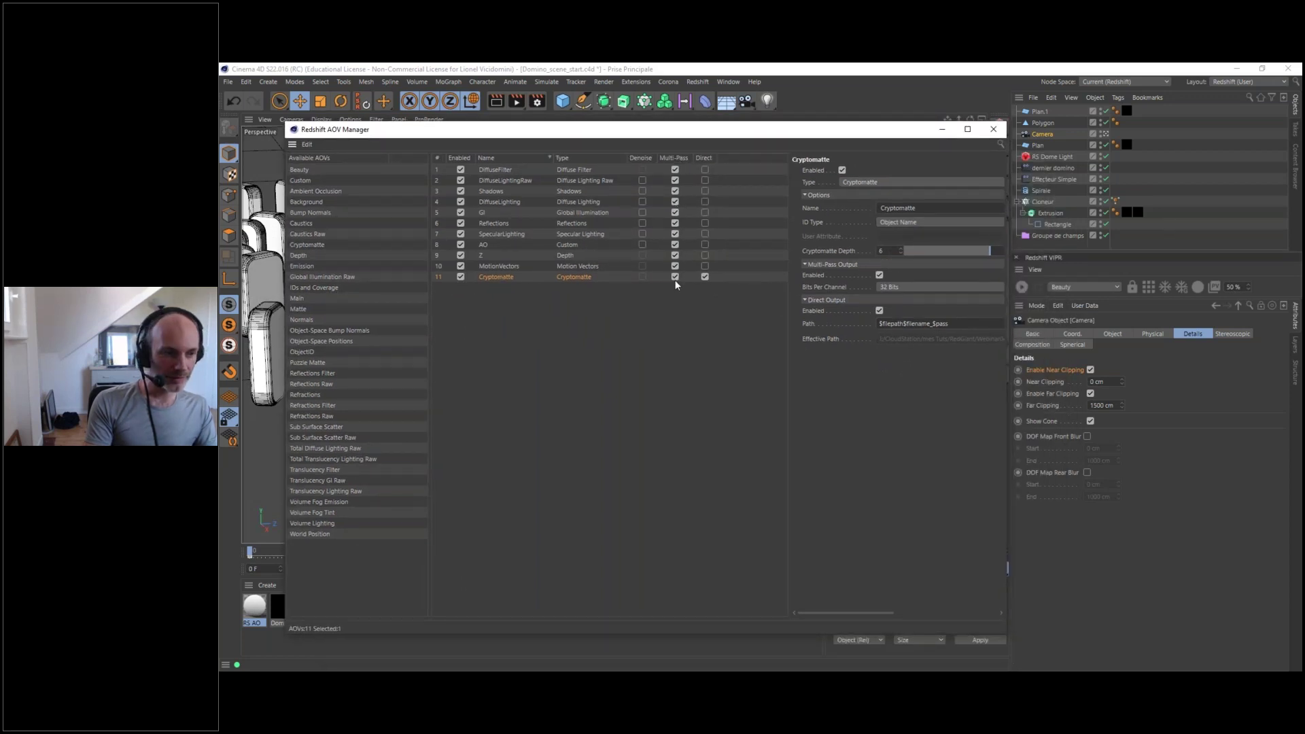
left_click(704, 277)
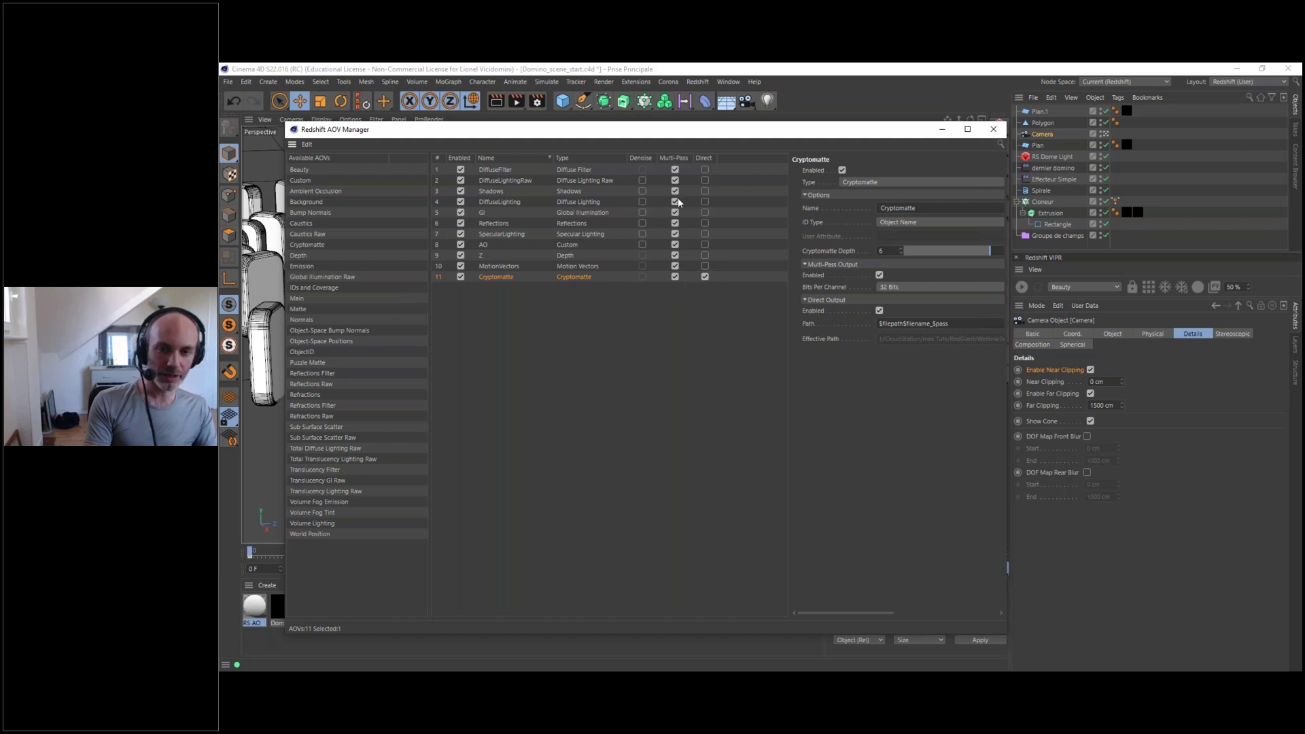
left_click(674, 276)
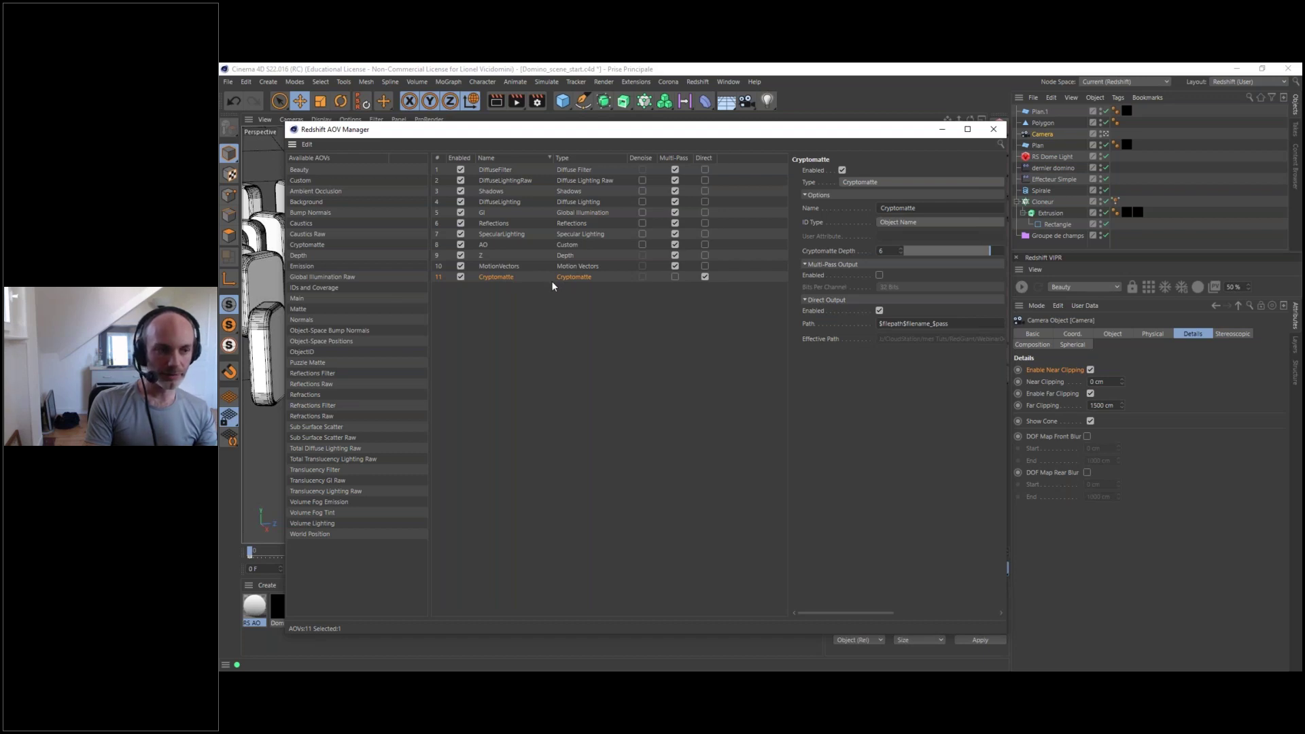
- Select the AOVs from DiffuseFilter to MotionVectors together, clear the selection, and show the Cryptomatte AOV's output settings
left_click(508, 267)
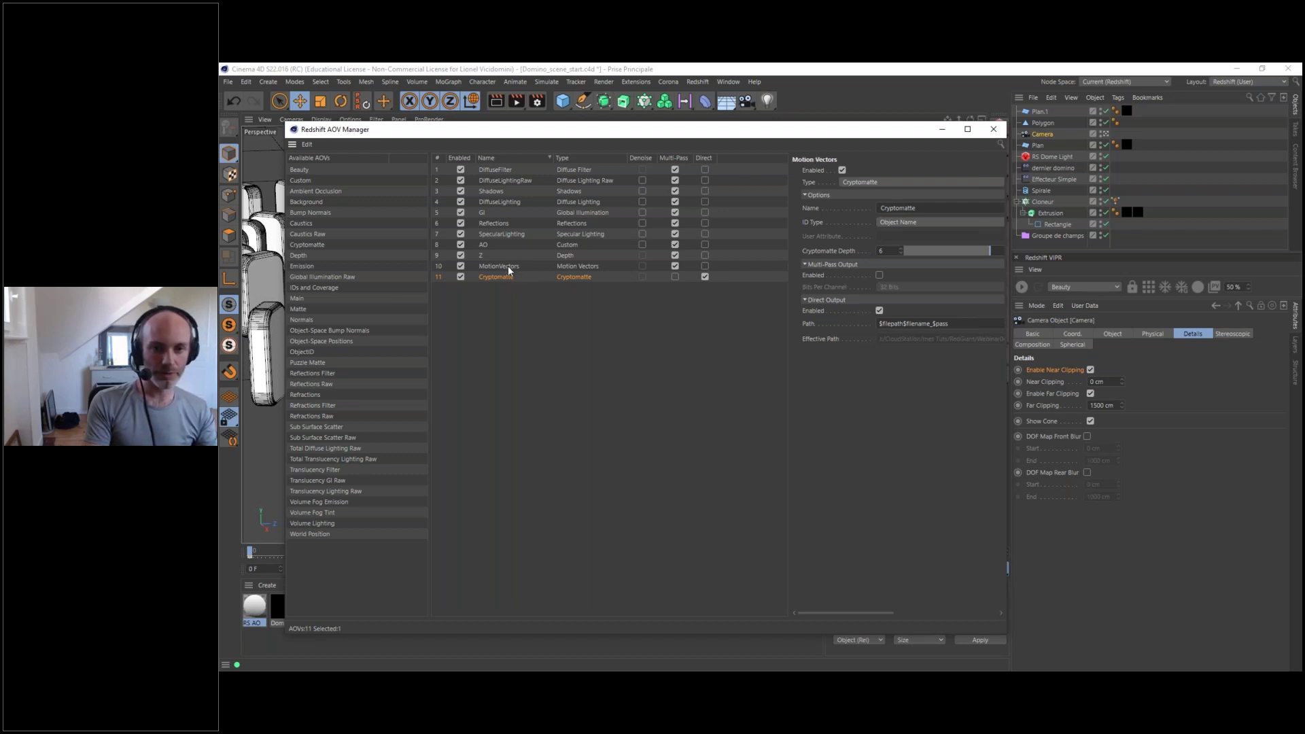
left_click(492, 169, "shift")
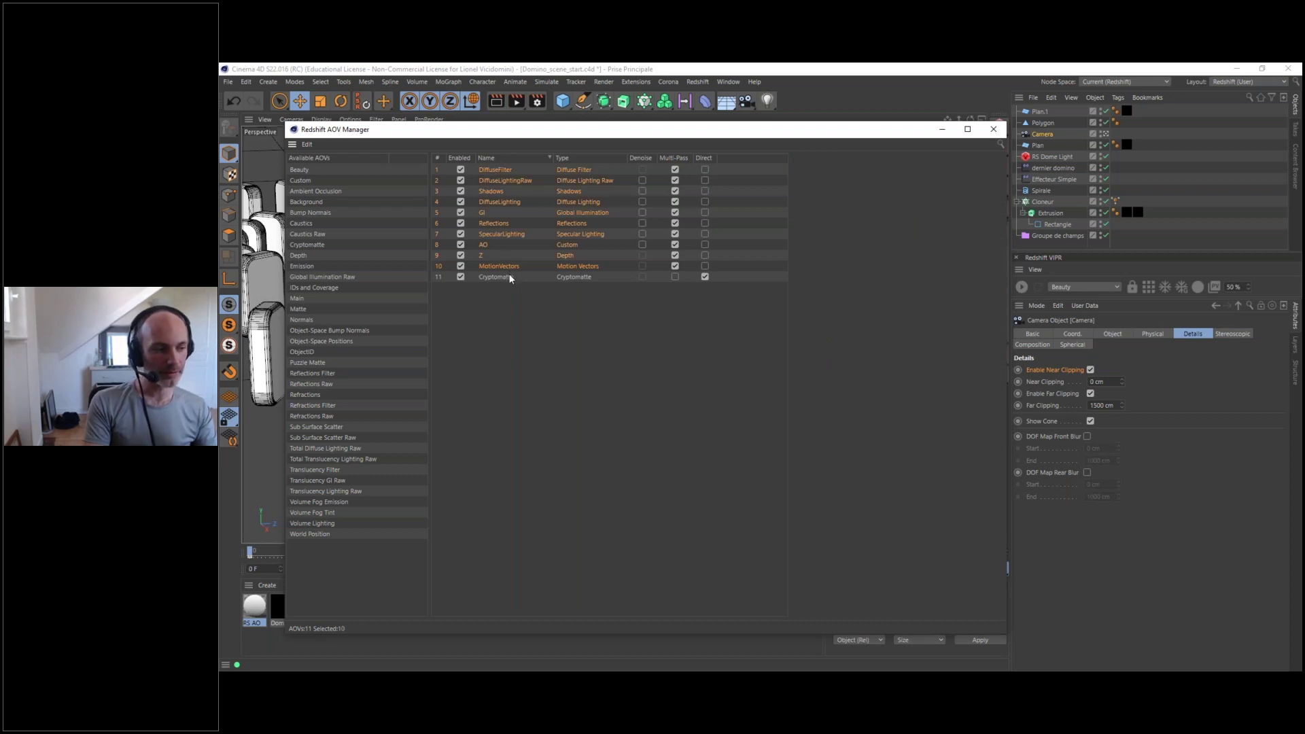
left_click(507, 315)
left_click_drag(728, 136, 891, 174)
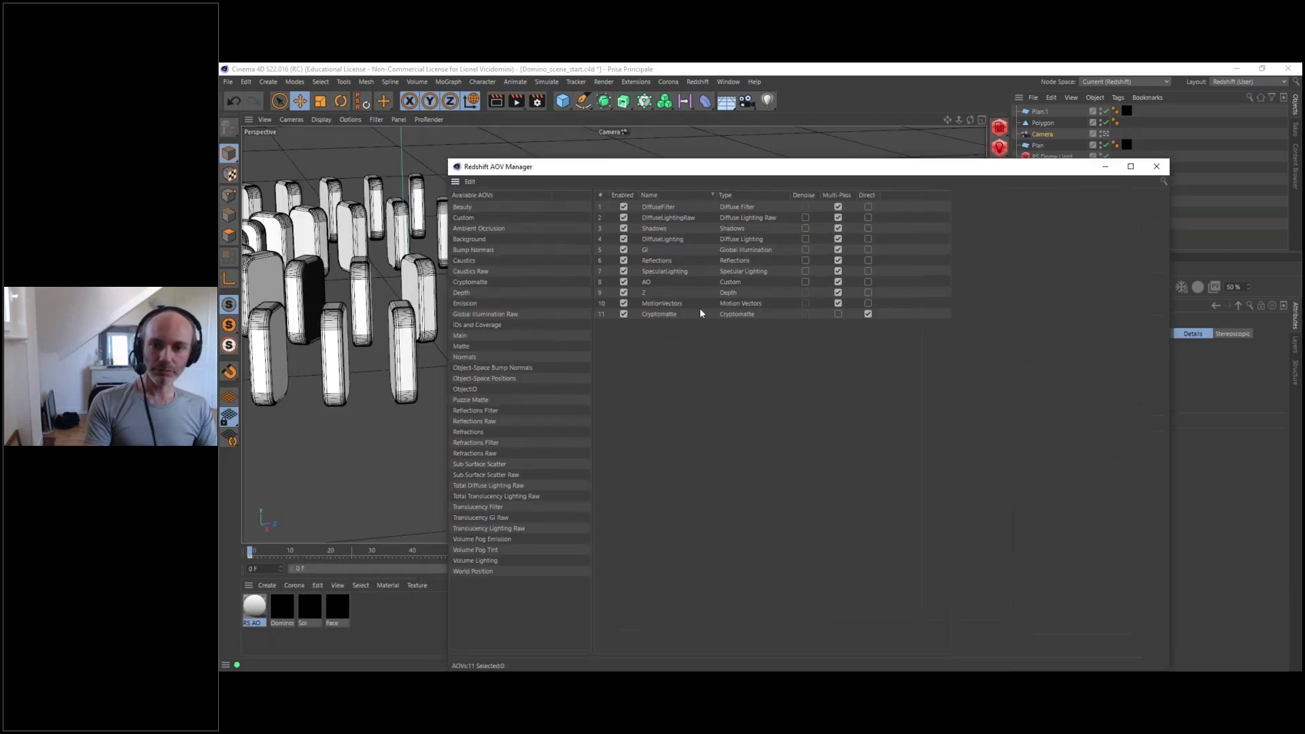
left_click(652, 316)
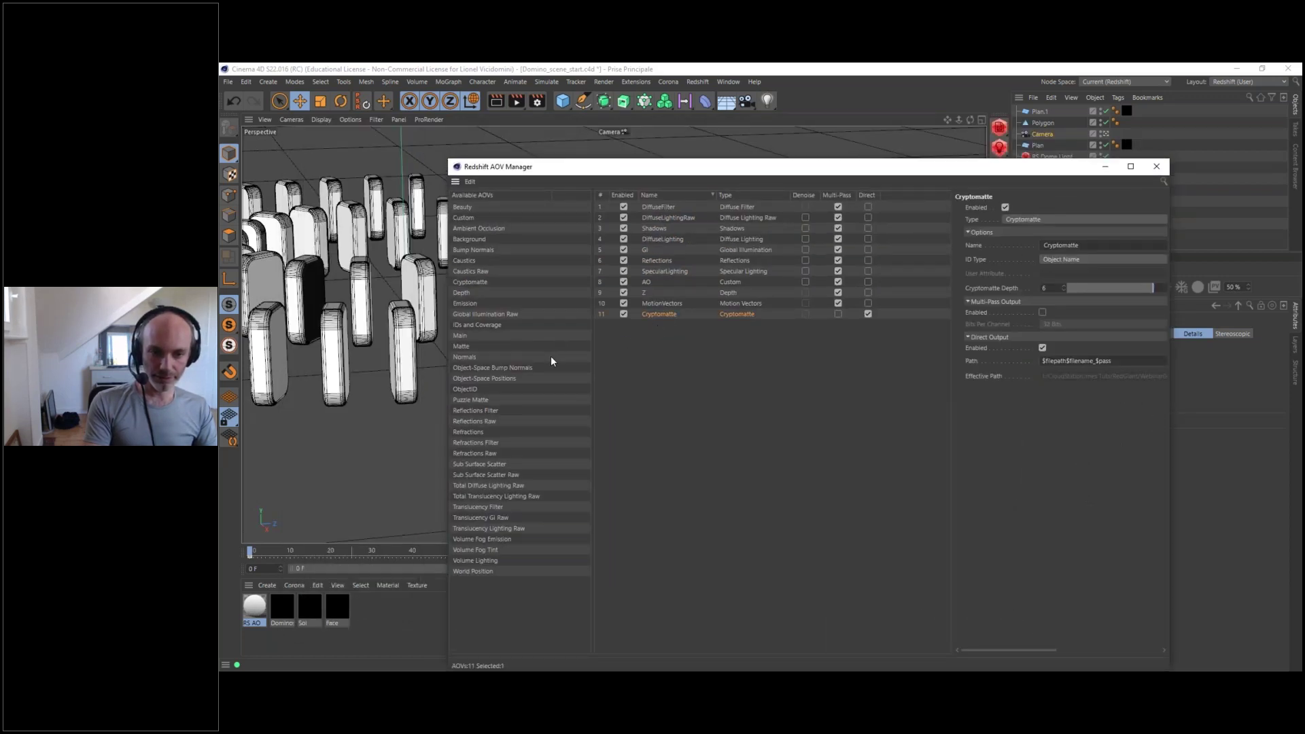
- Close the AOV Manager and start a live render of the domino scene in the Redshift RenderView
left_click_drag(884, 167, 772, 160)
left_click(1047, 162)
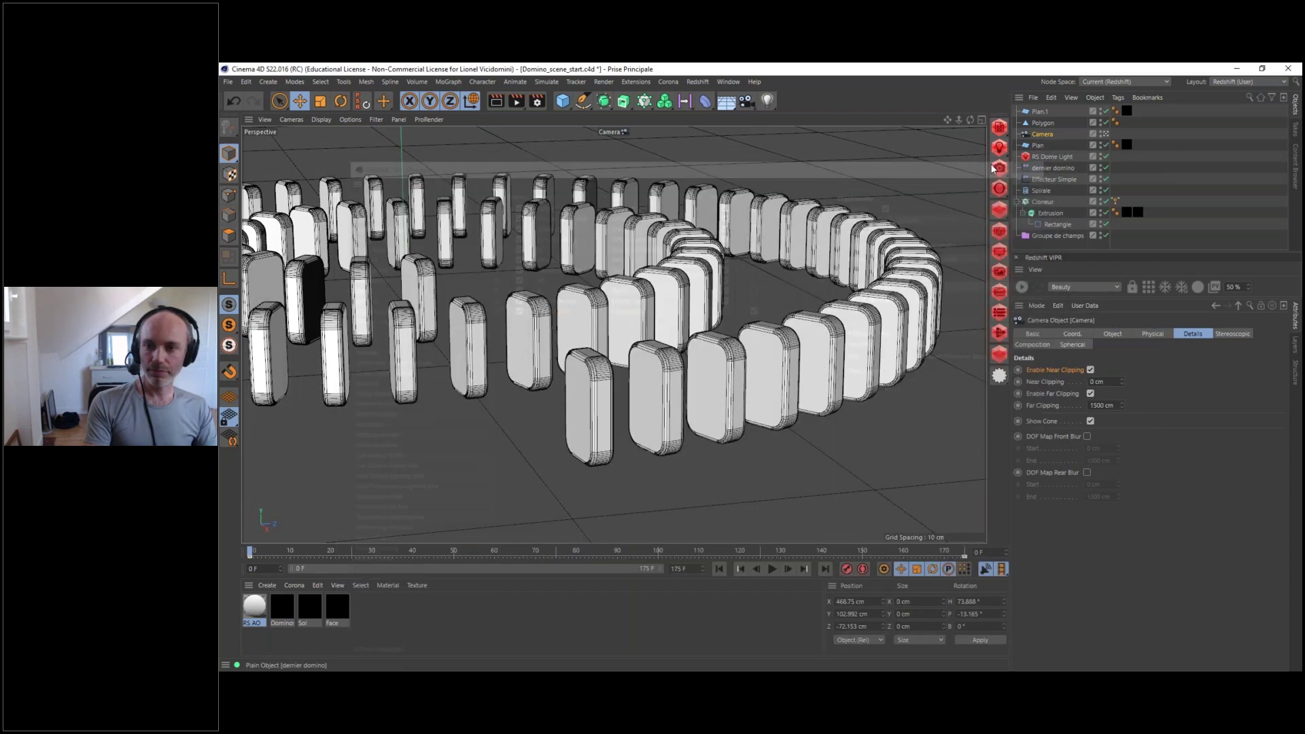
left_click_drag(961, 224, 752, 138)
left_click(316, 171)
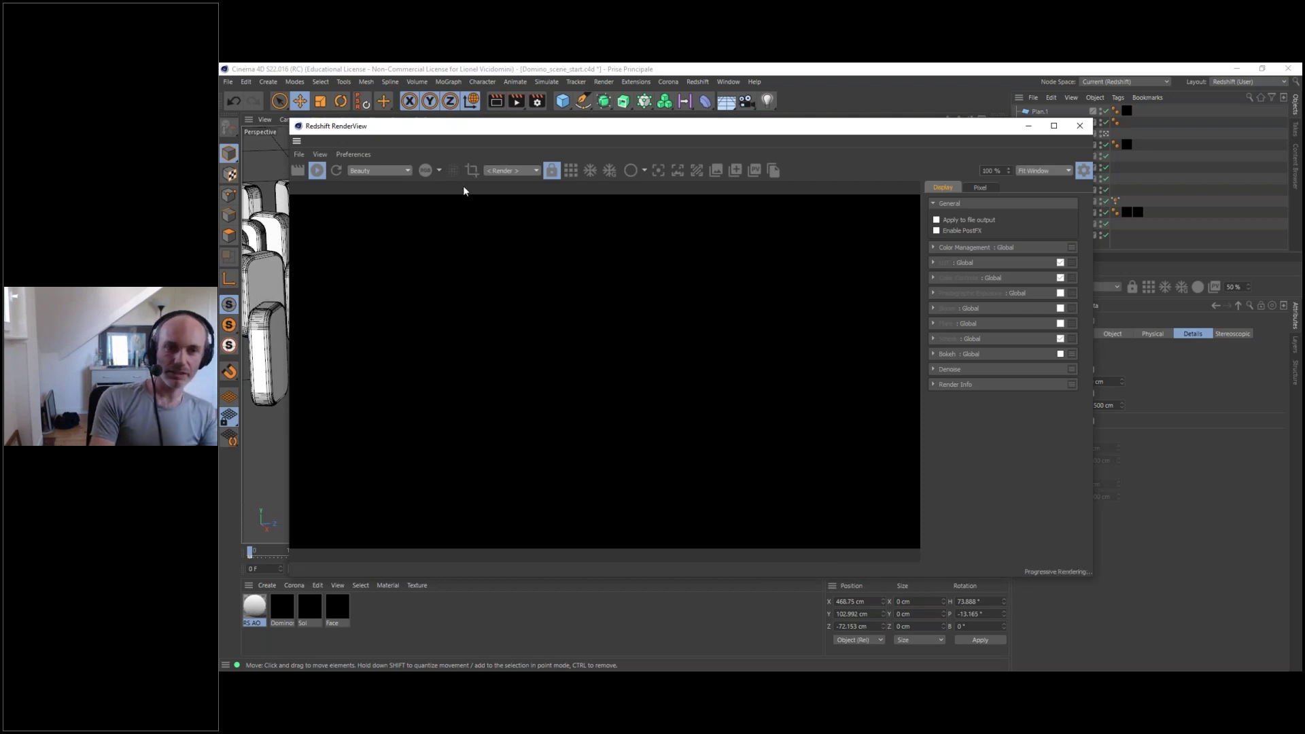
- Preview the AO, Cryptomatte and Depth 0 passes one after another in the RenderView
left_click(374, 172)
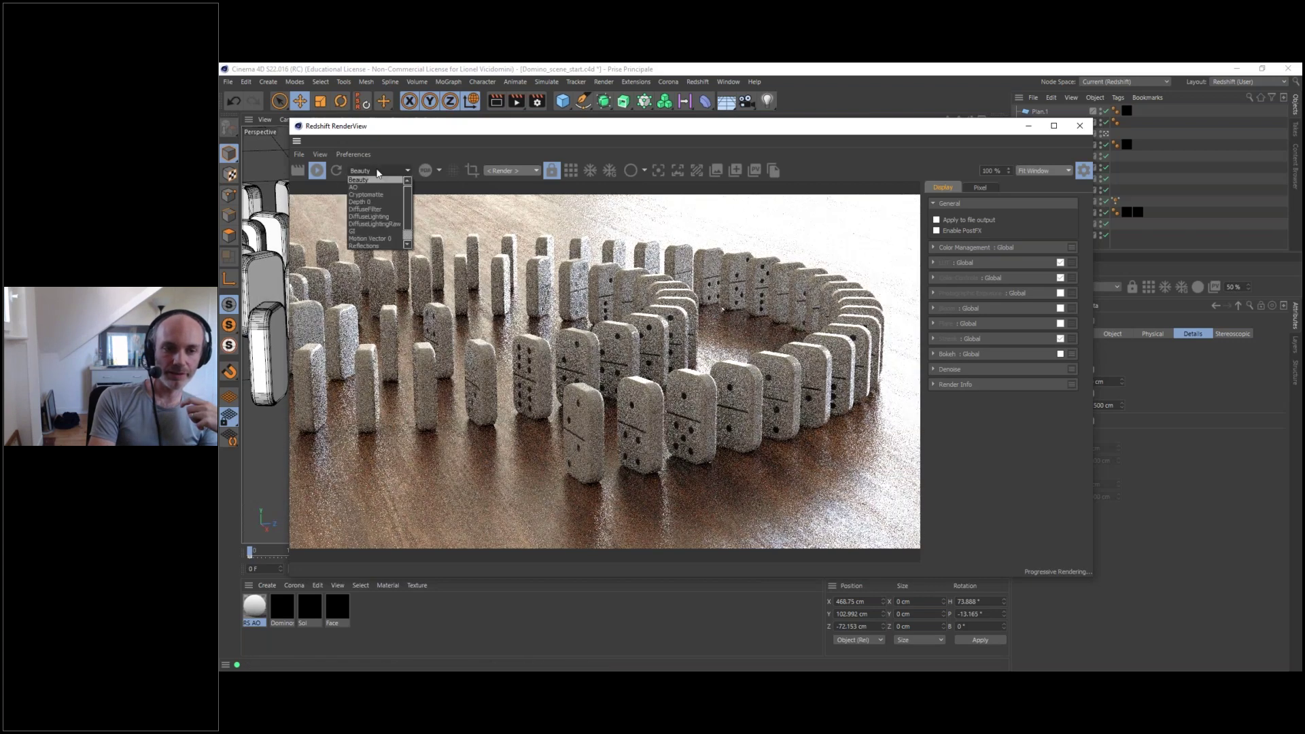
left_click(355, 187)
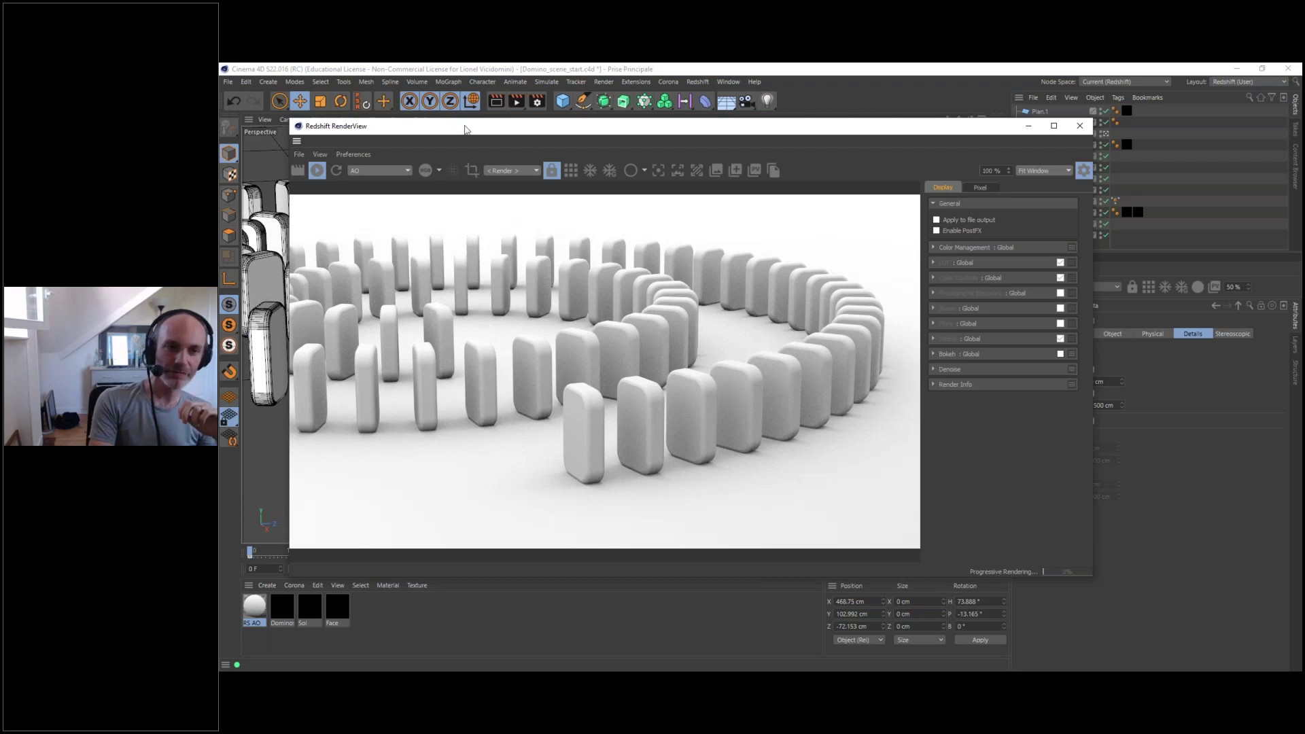
left_click(388, 170)
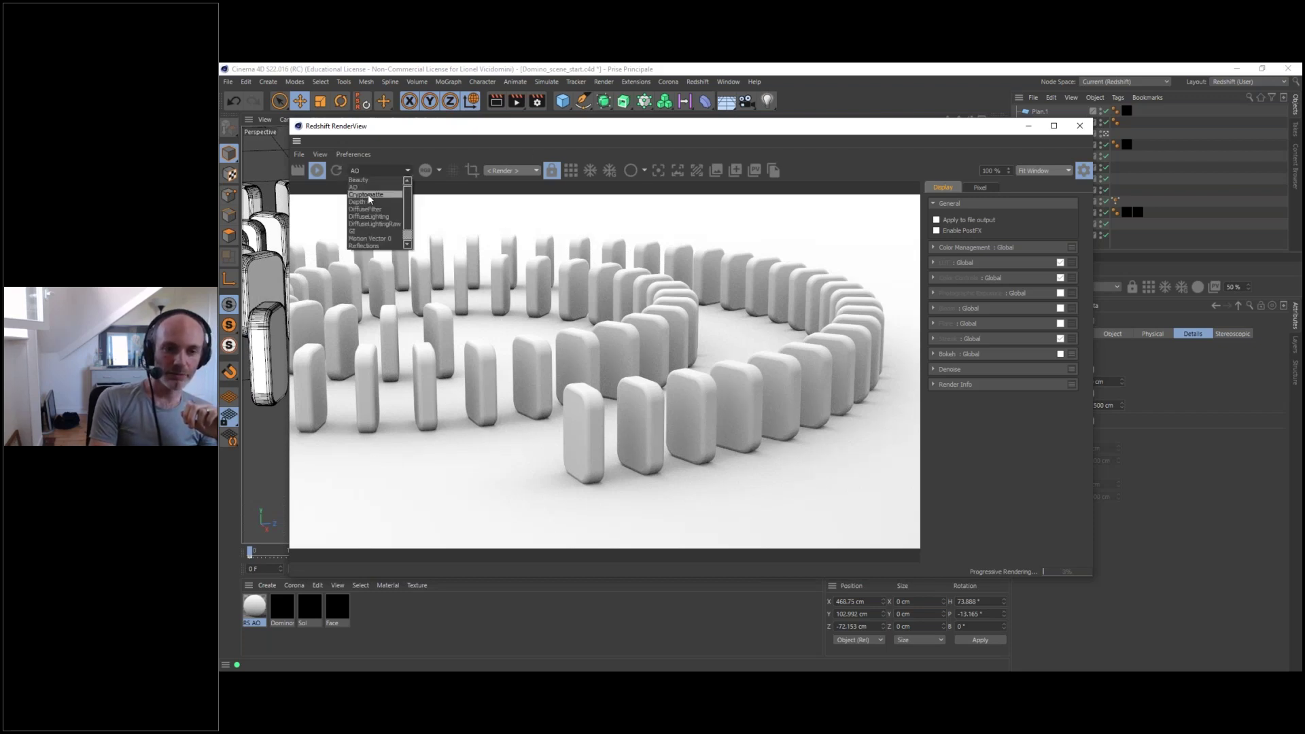
left_click(369, 195)
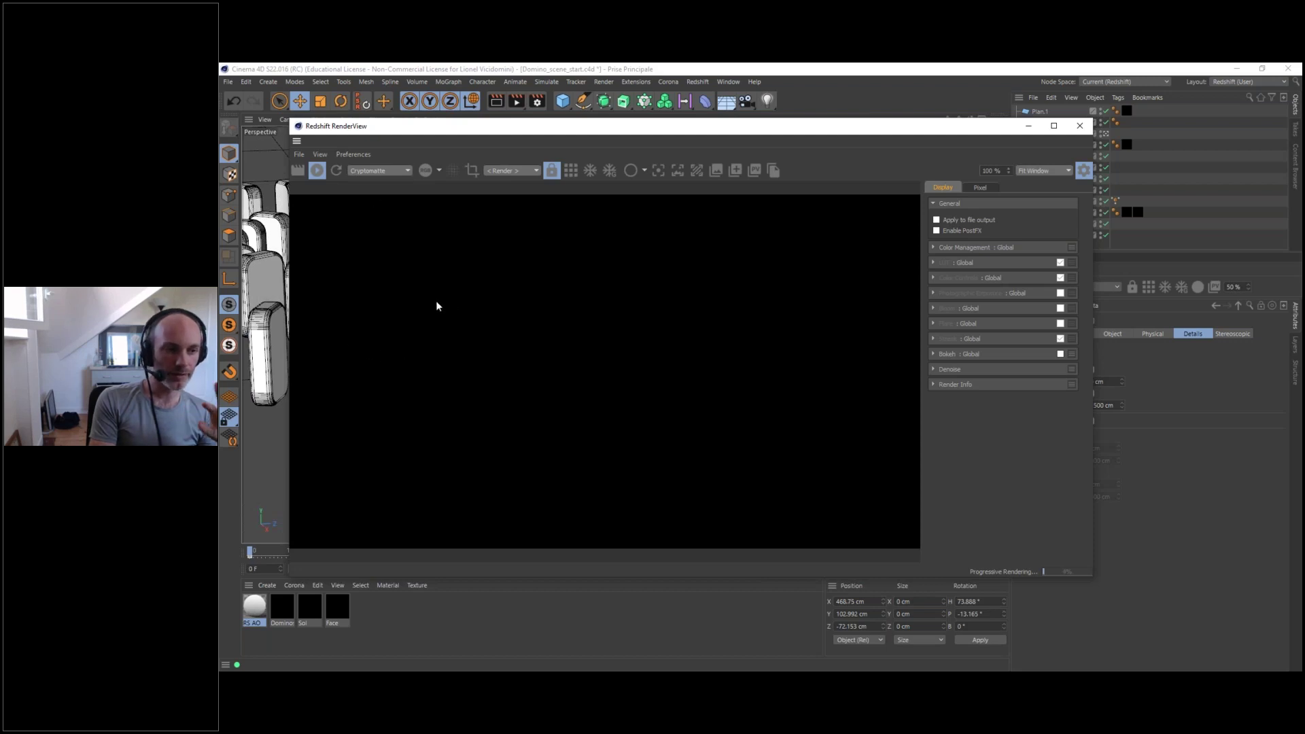
left_click(392, 171)
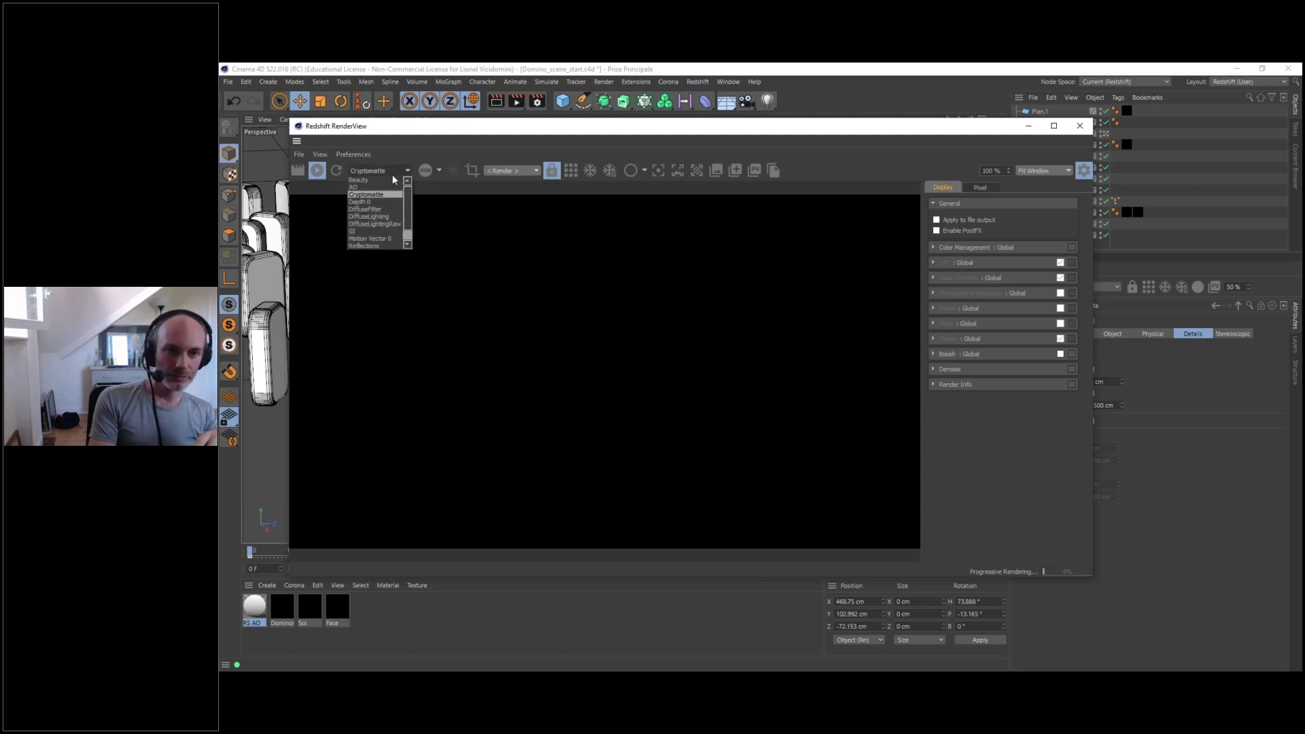
left_click(366, 202)
left_click_drag(473, 129, 501, 132)
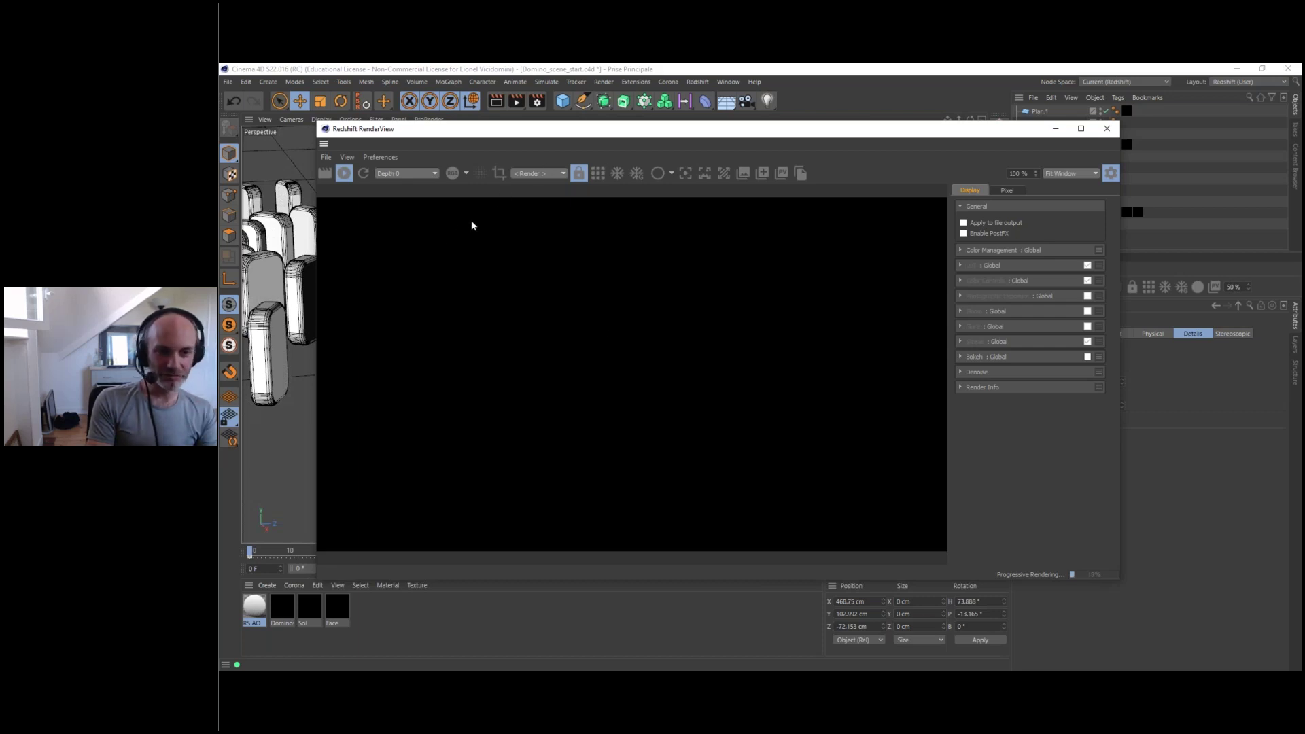
- Preview the DiffuseFilter, DiffuseLighting and DiffuseLightingRaw passes in turn
left_click(412, 173)
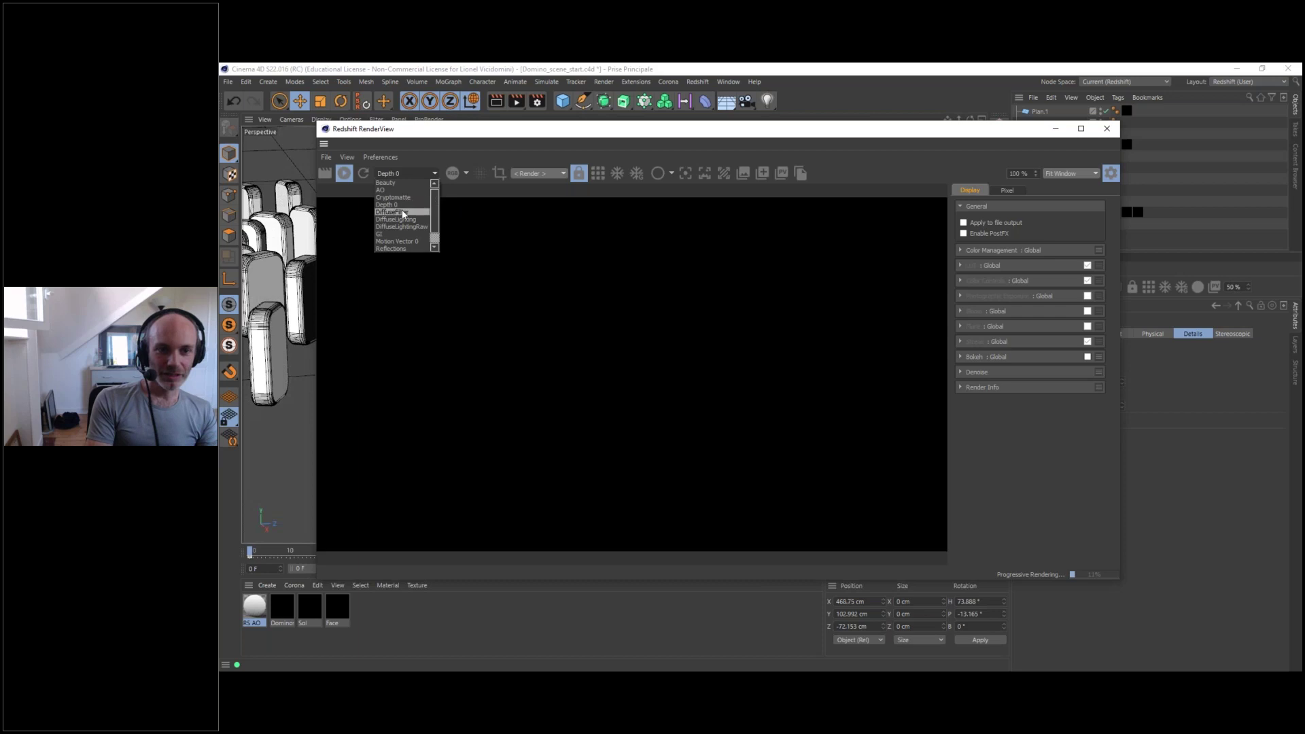
left_click(413, 212)
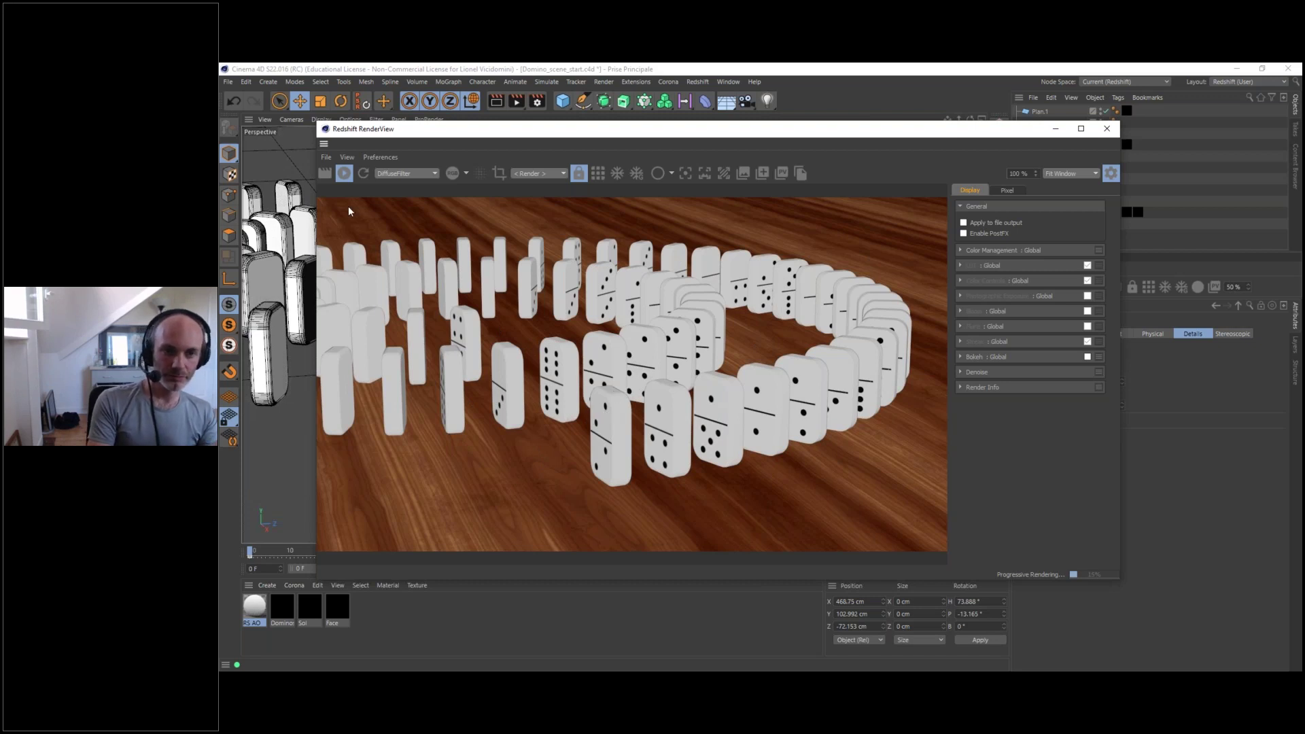
left_click(410, 174)
left_click(406, 219)
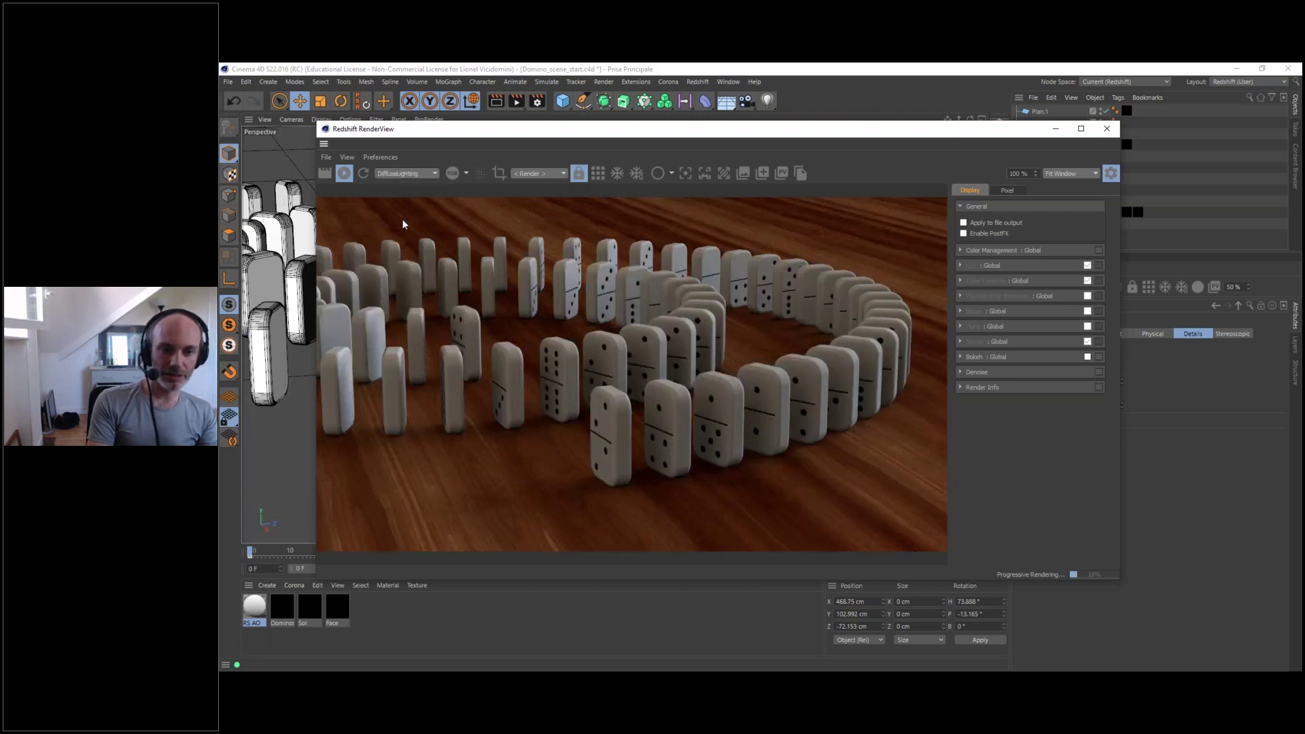
left_click(406, 173)
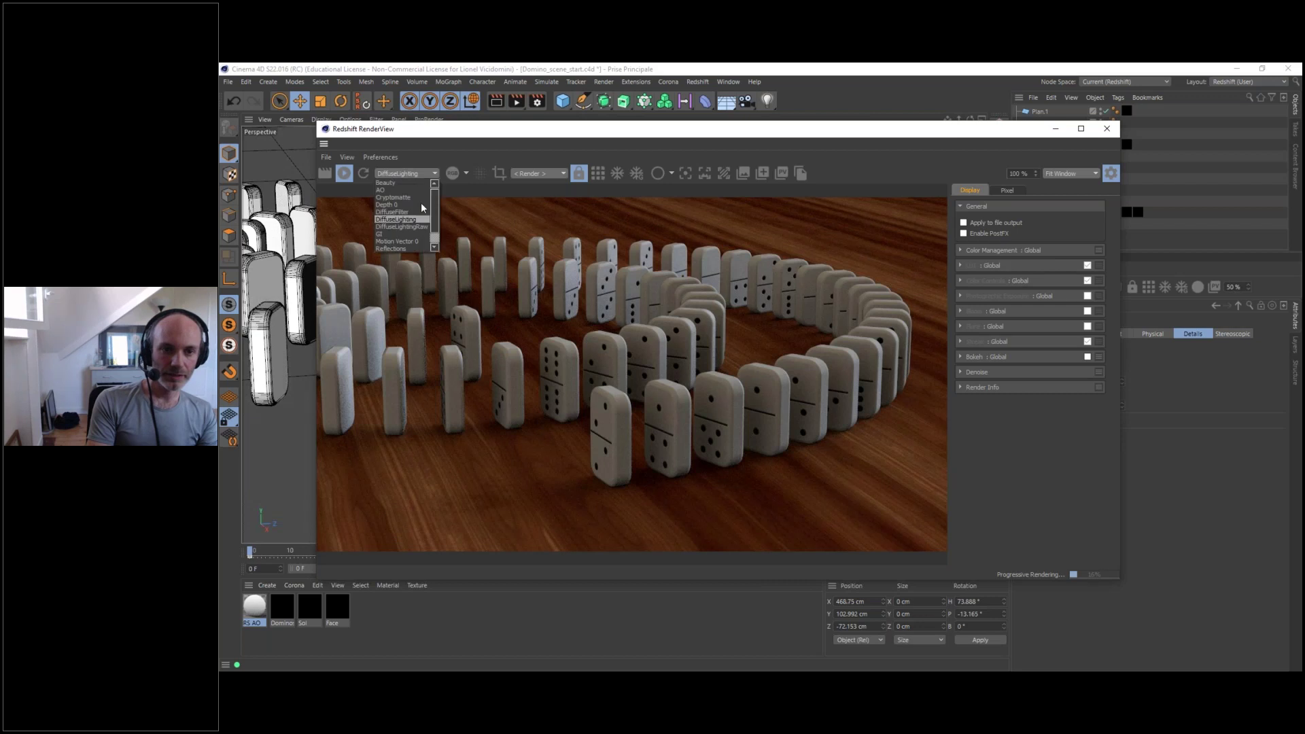
left_click(416, 228)
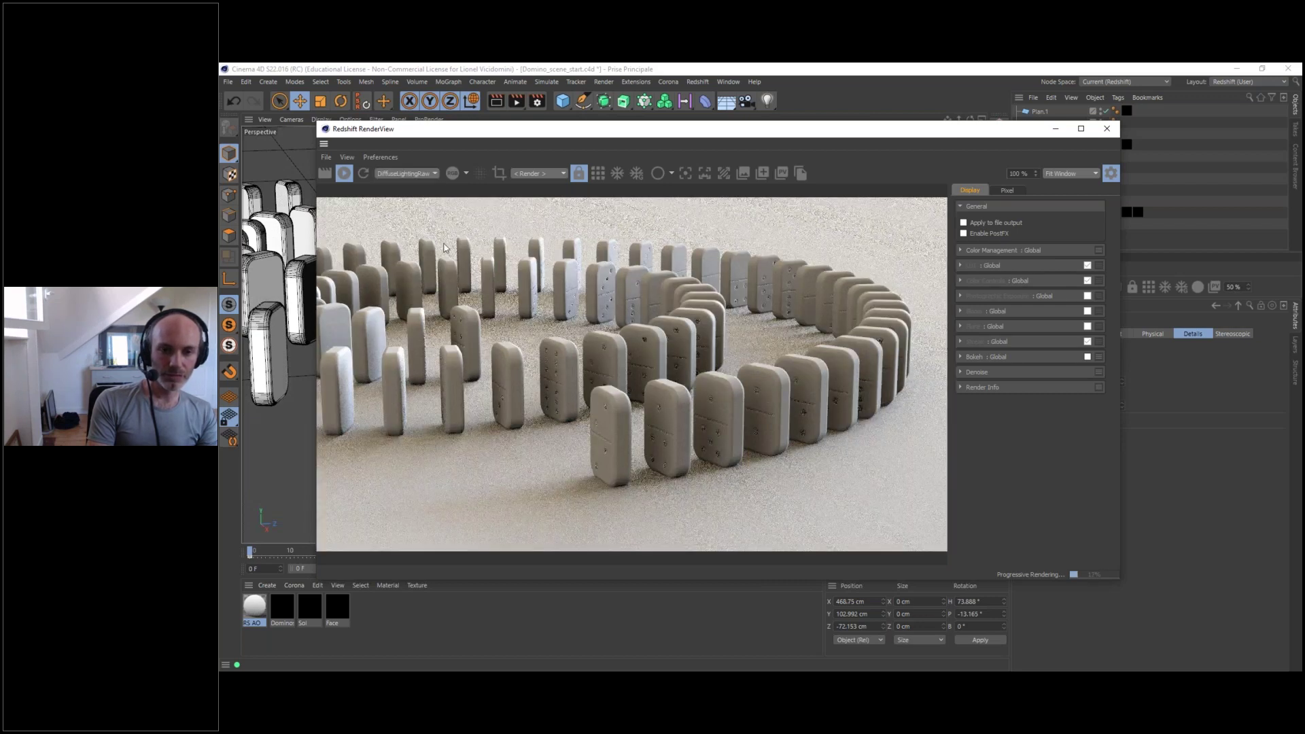
- Compare the DiffuseFilter pass with the DiffuseLightingRaw pass by switching from one to the other
left_click(416, 174)
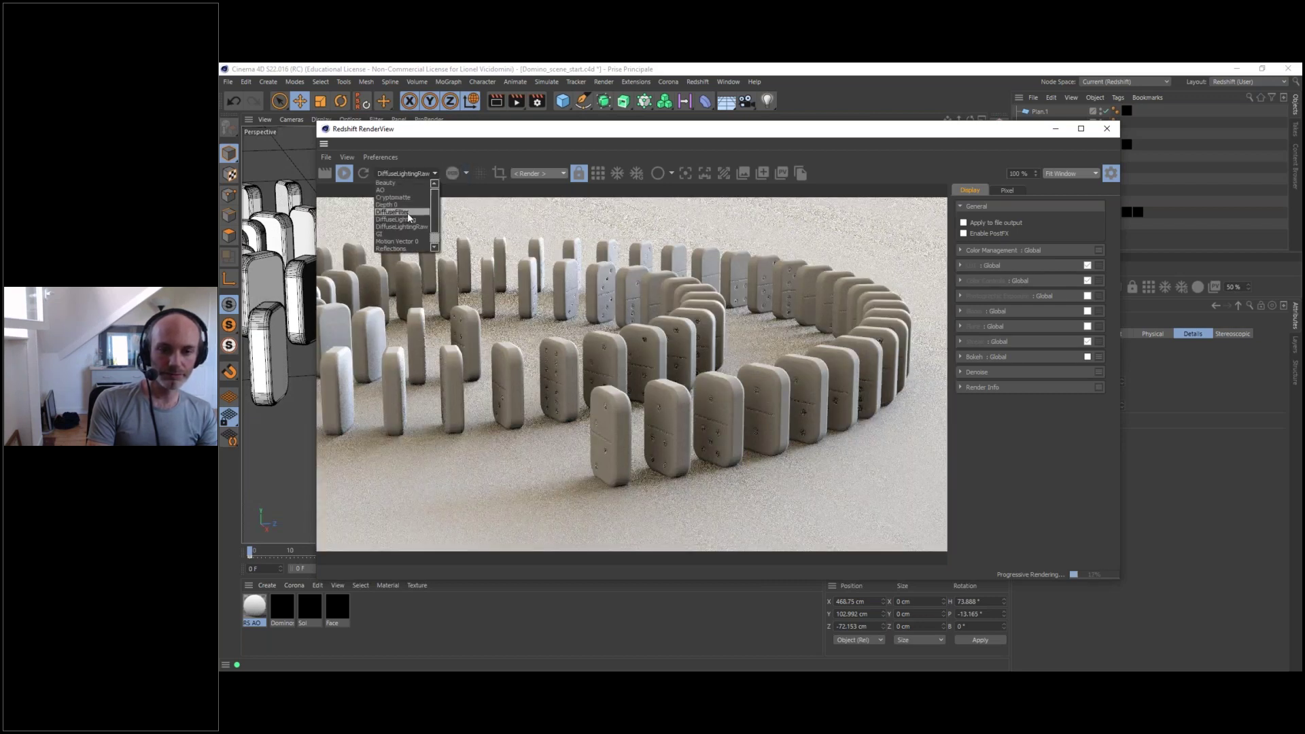
left_click(407, 212)
left_click(411, 174)
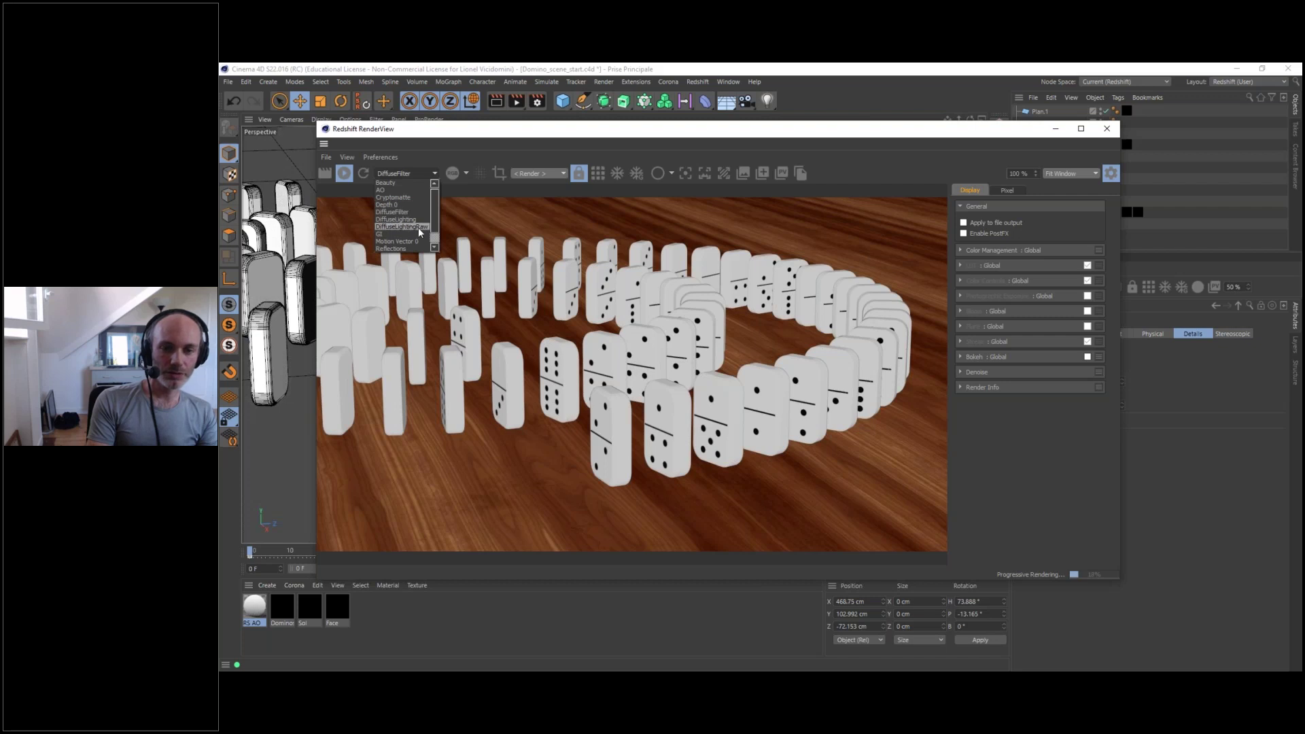
left_click(418, 227)
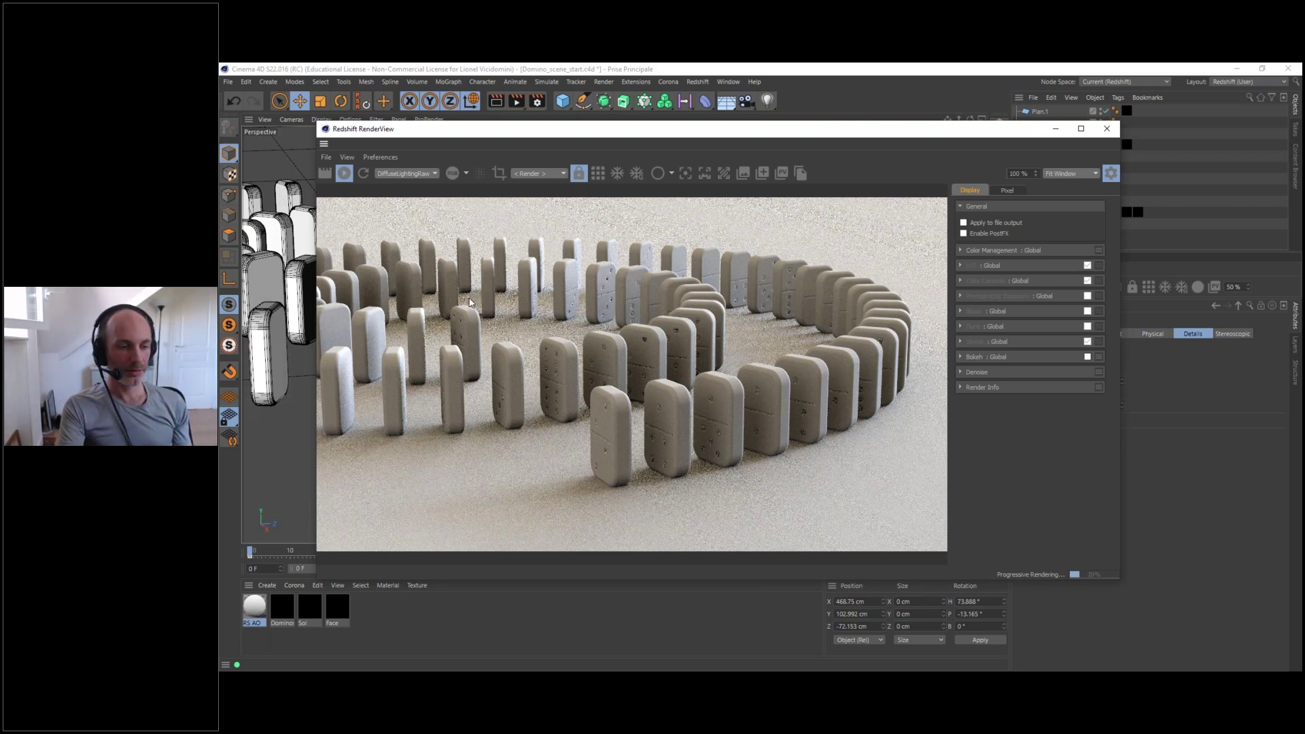
- Preview the GI, Motion Vector 0 and Reflections passes in turn
left_click(408, 174)
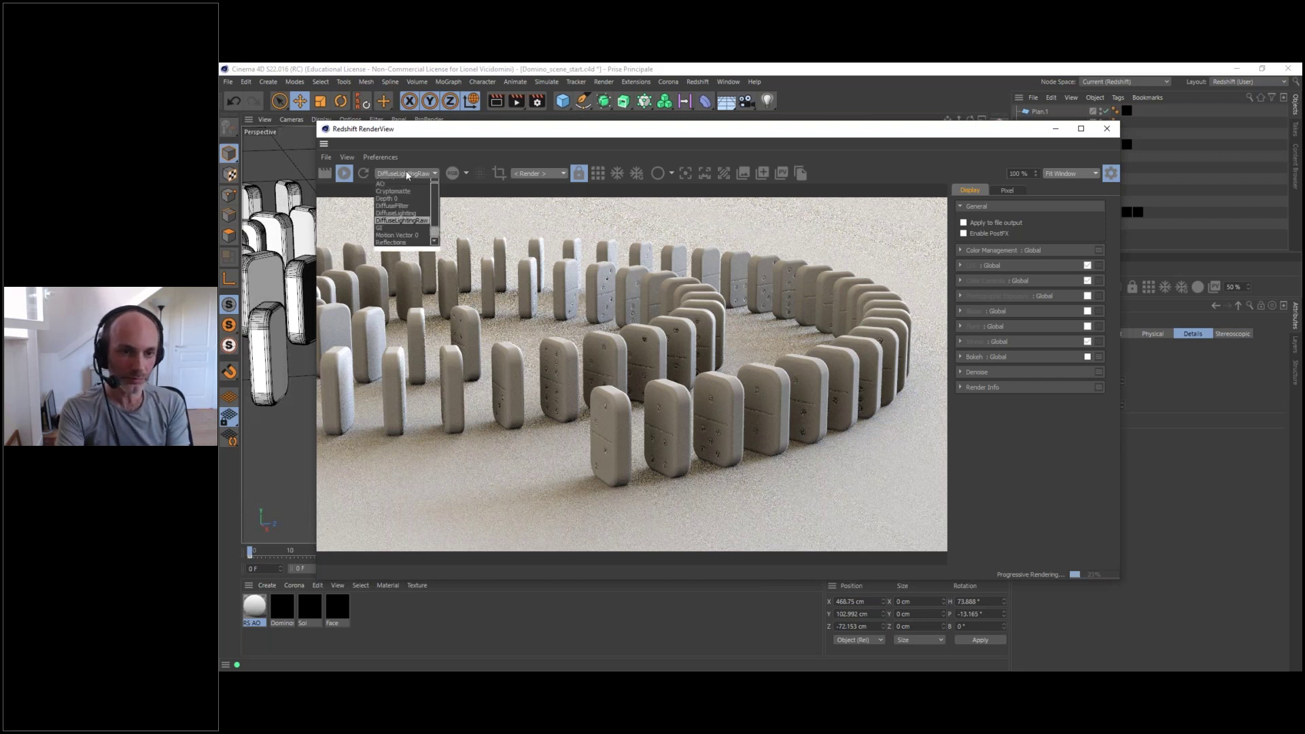
left_click(394, 235)
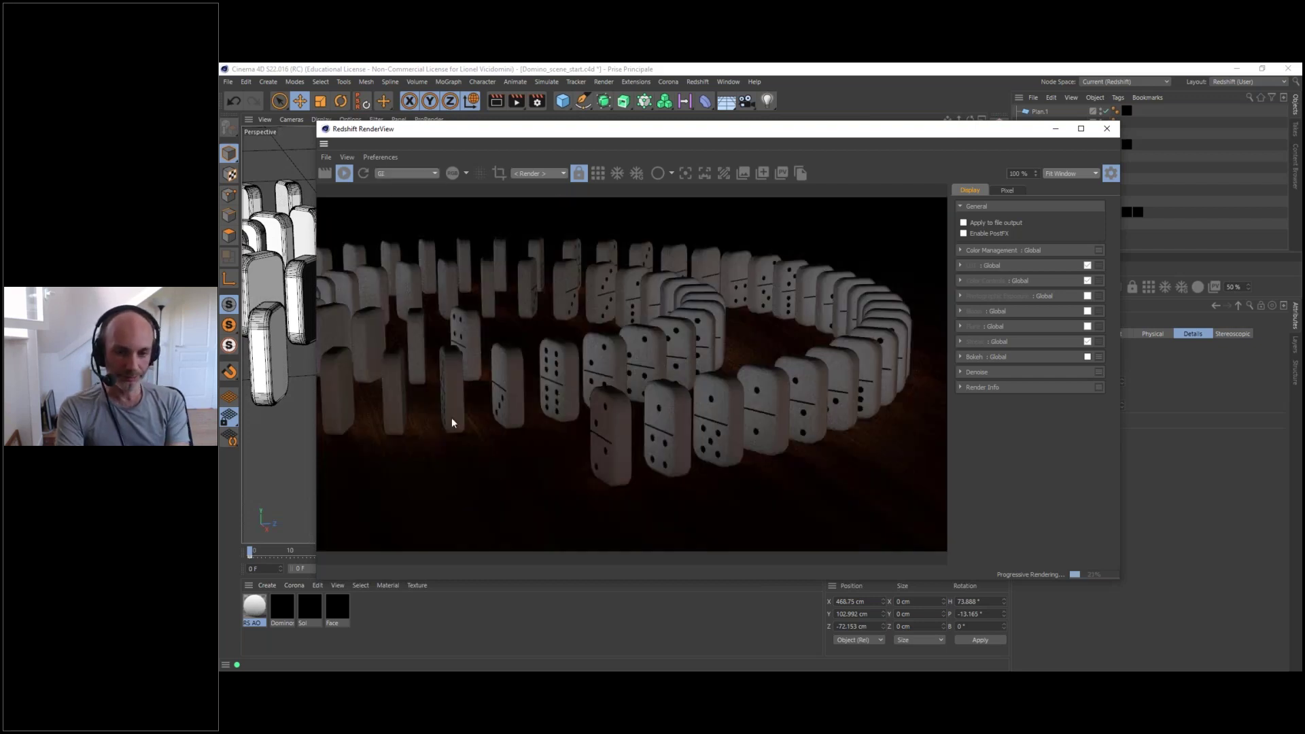
left_click(412, 172)
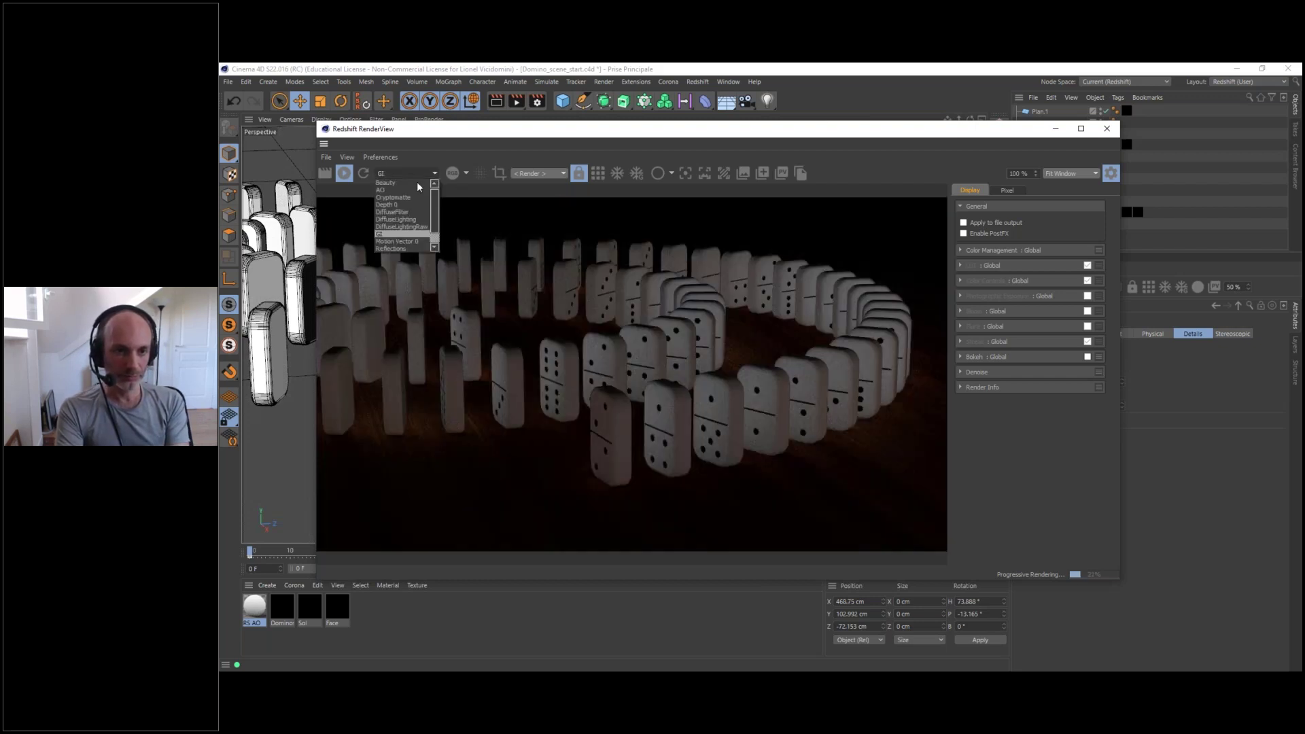
left_click(421, 241)
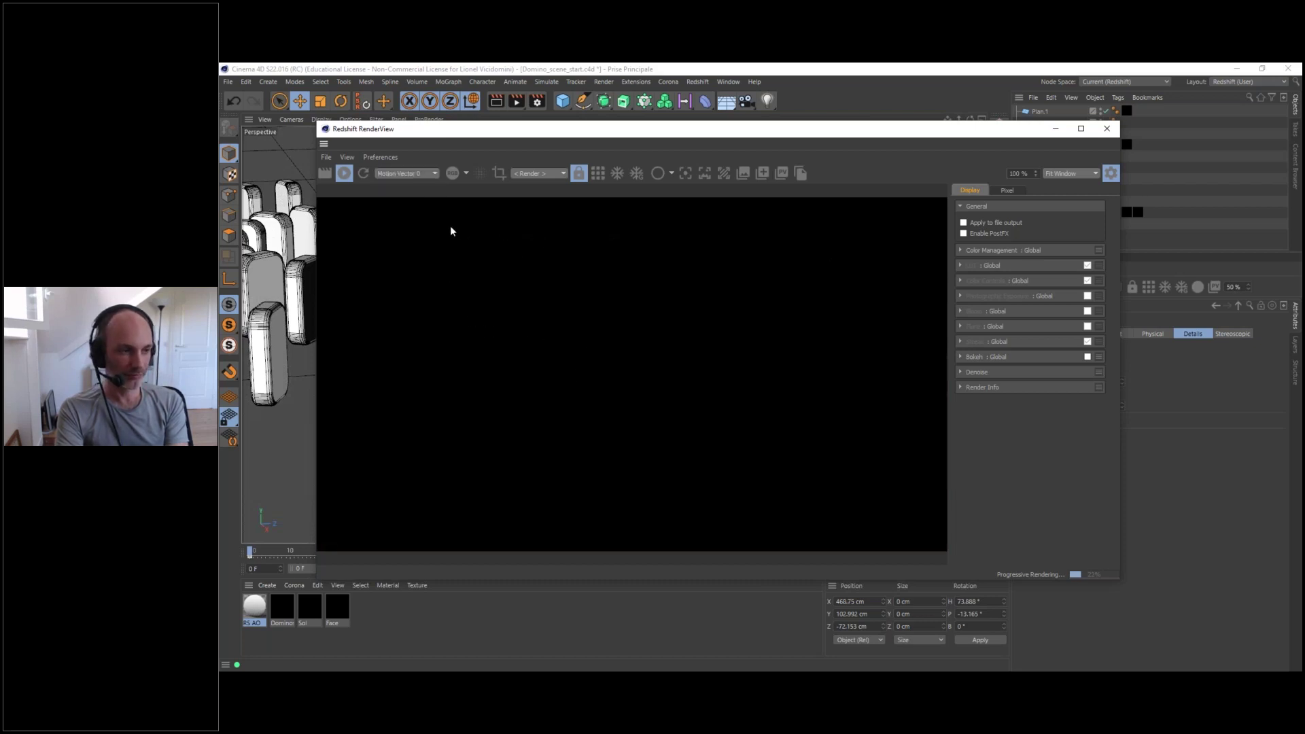
left_click(413, 174)
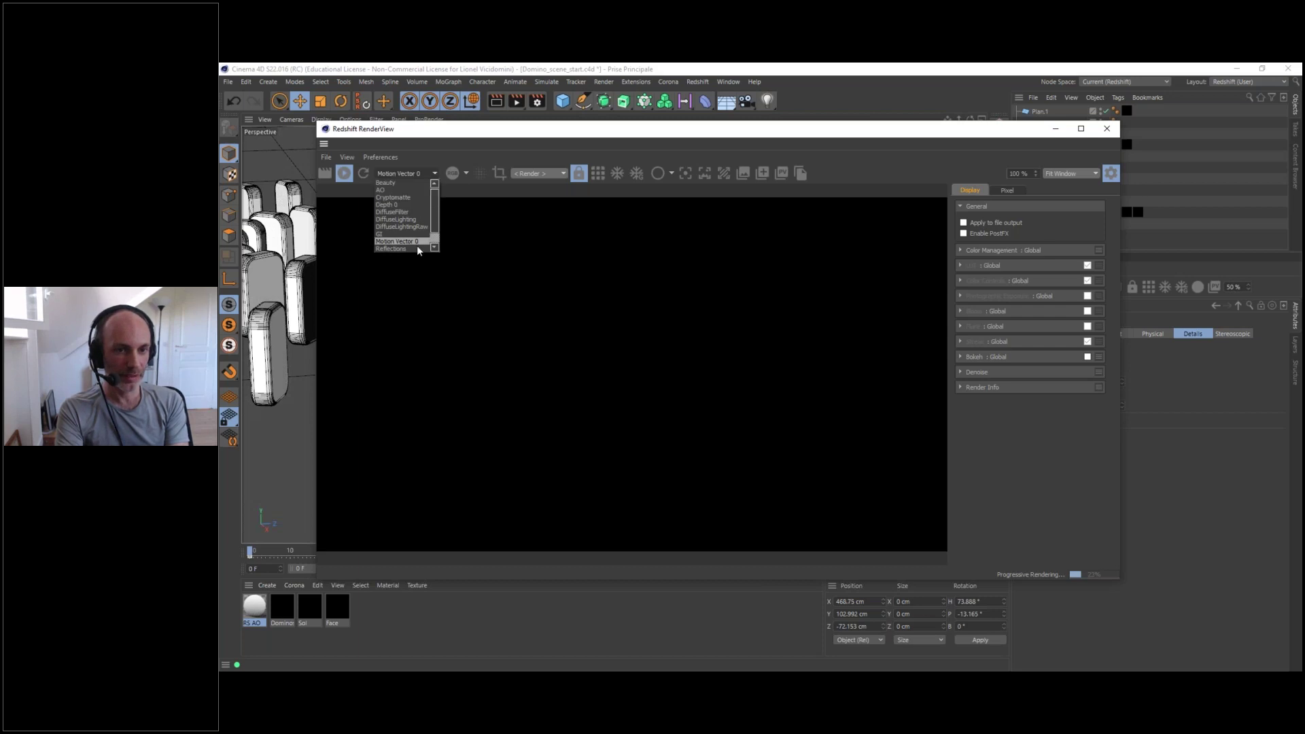
left_click(401, 248)
- Preview the Shadows pass, followed by the SpecularLighting pass
left_click(434, 173)
scroll(435, 217, "down", 2)
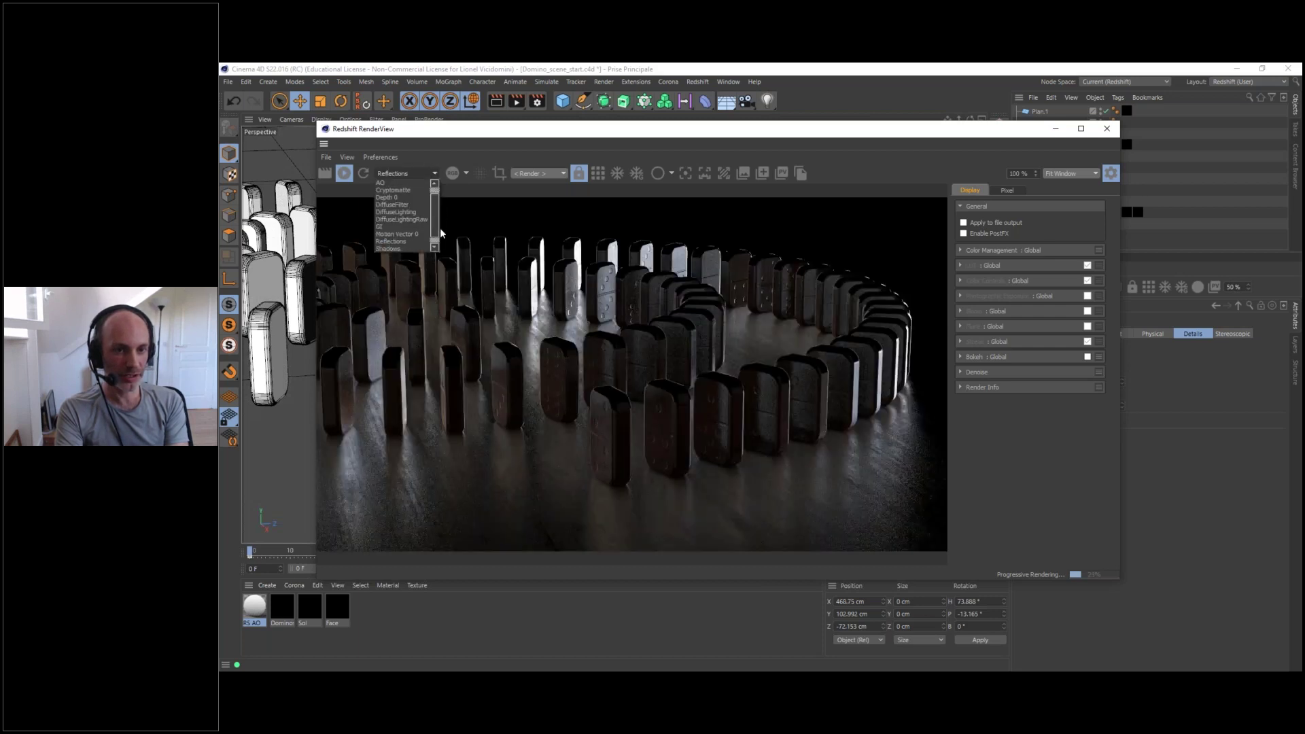
left_click(420, 241)
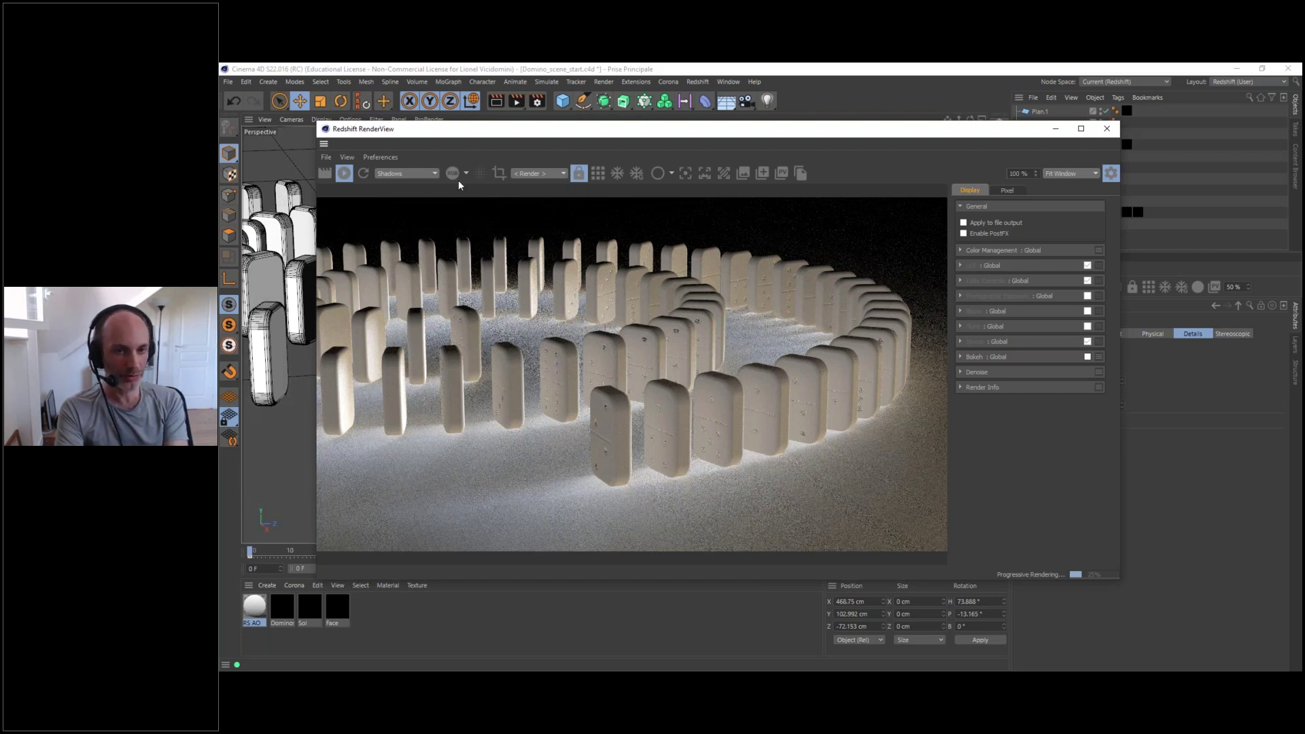
left_click(410, 174)
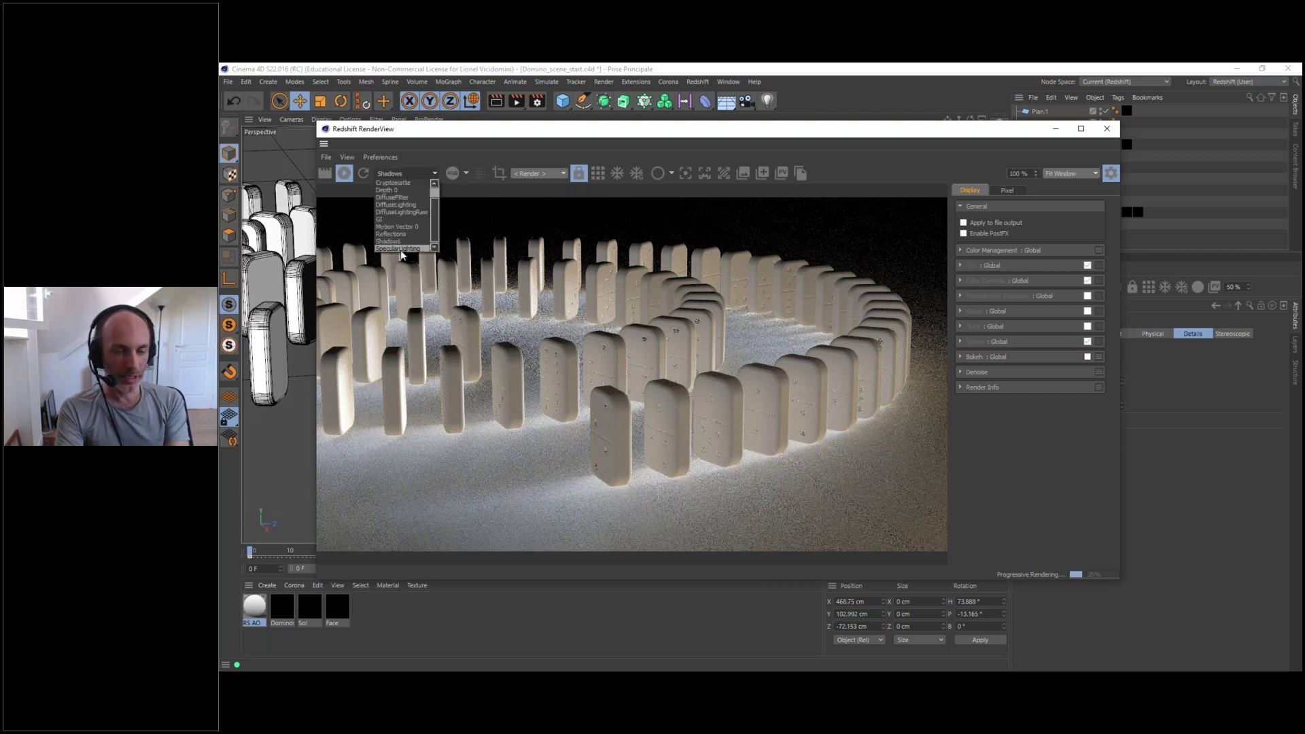
left_click(411, 251)
- Return the preview to the Beauty pass, and stop the live render and close the RenderView
left_click(409, 172)
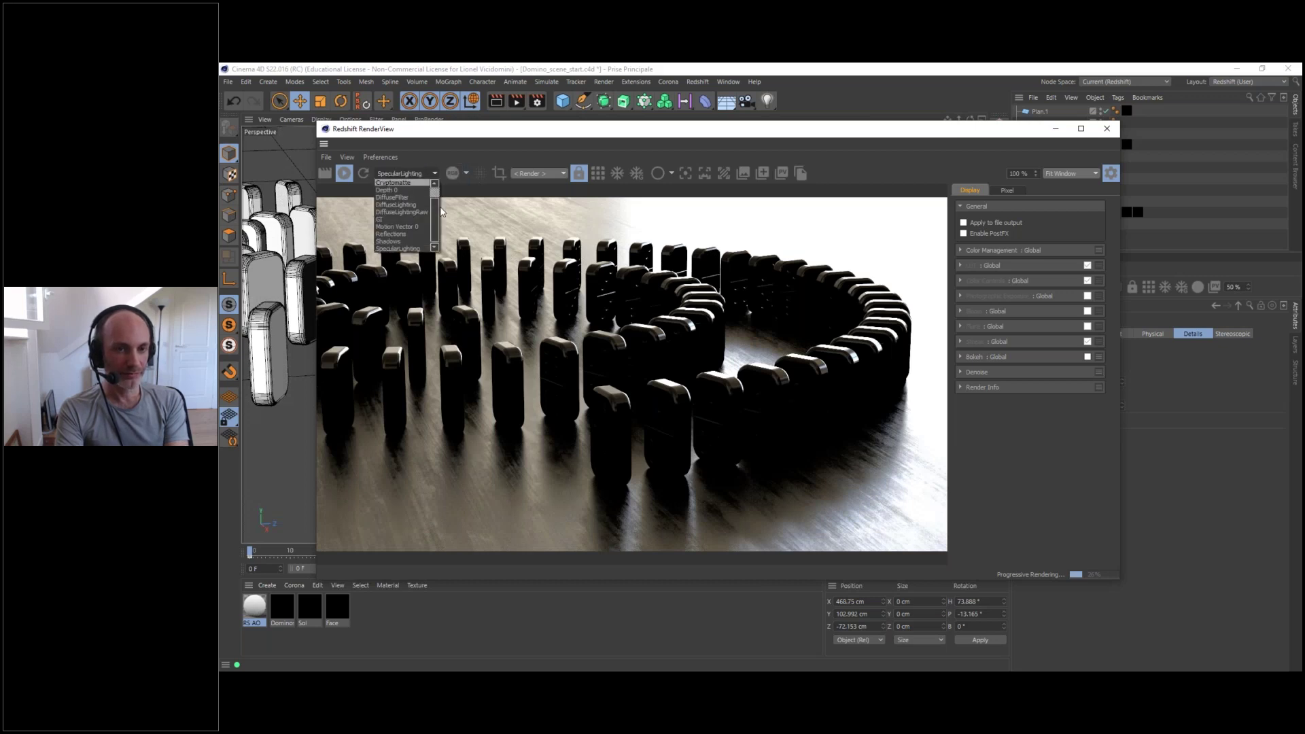
scroll(404, 188, "up", 1)
left_click(398, 183)
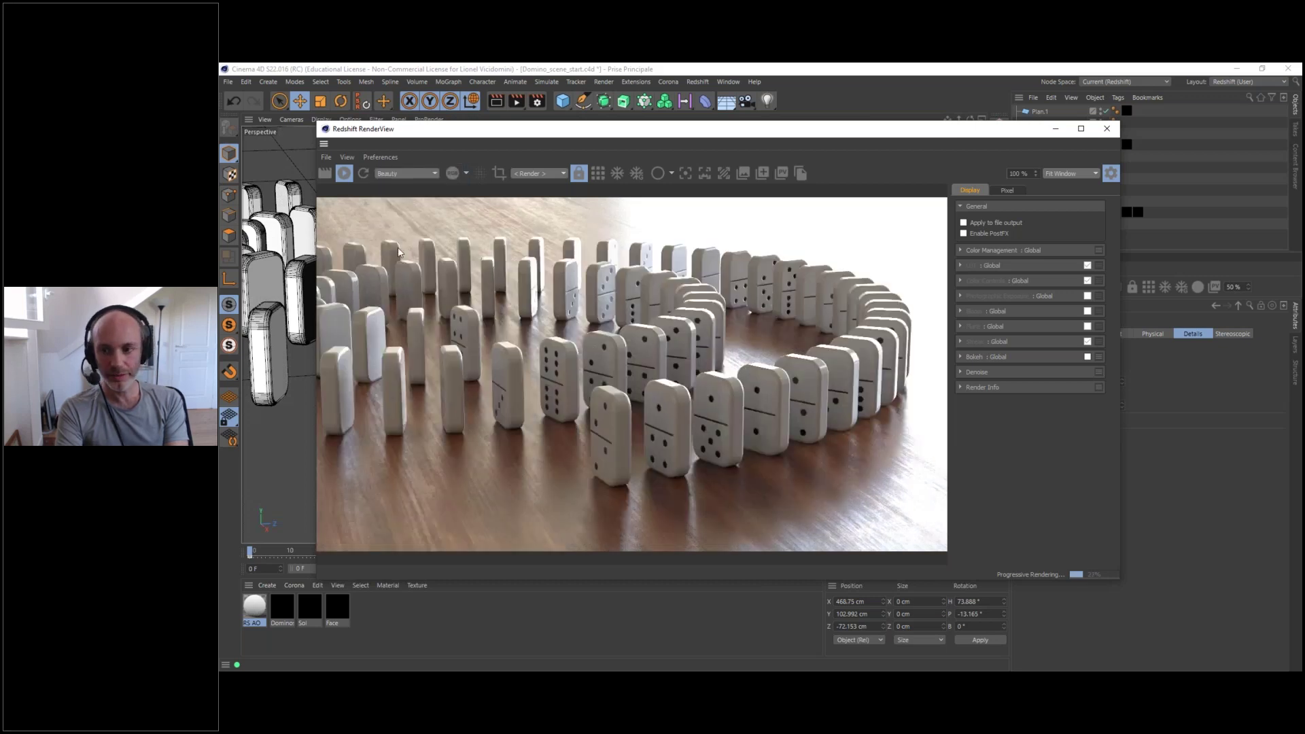
left_click(344, 174)
left_click(1107, 129)
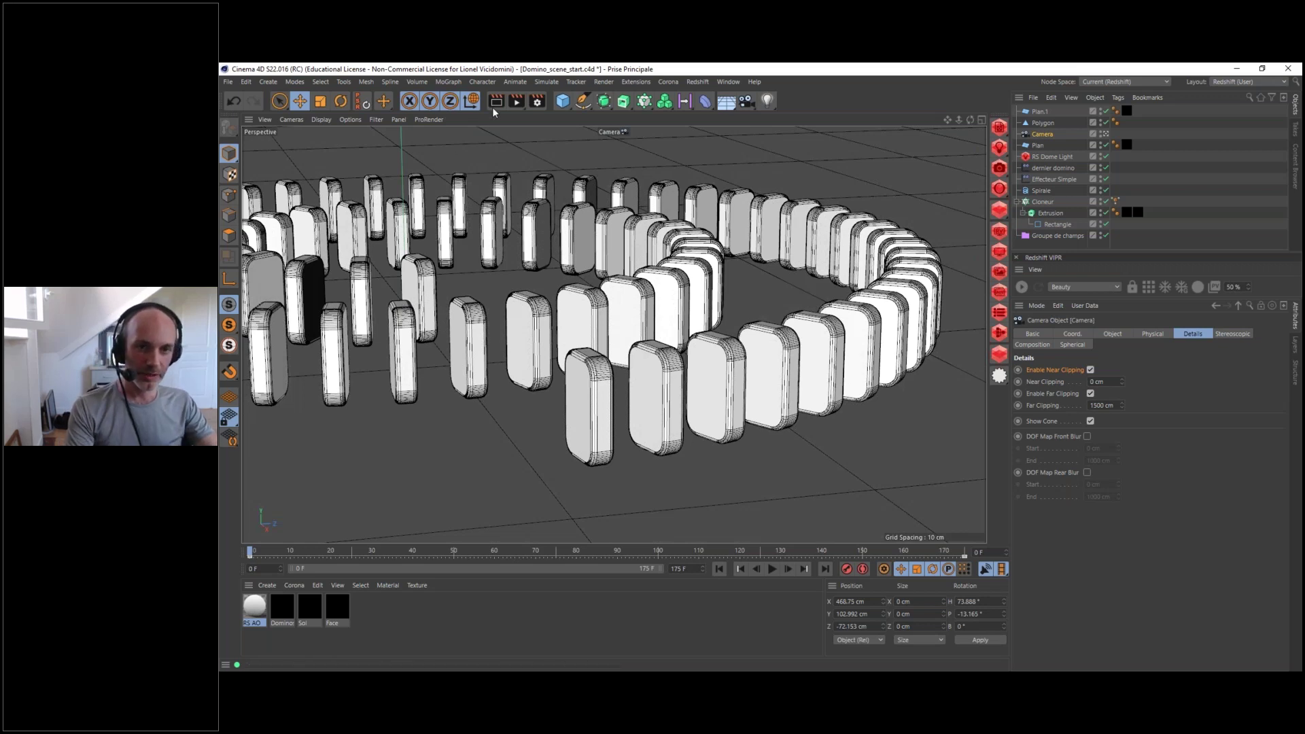
- Show the Save options in the Render Settings for the regular and multi-pass images
left_click(537, 100)
left_click_drag(629, 120, 513, 172)
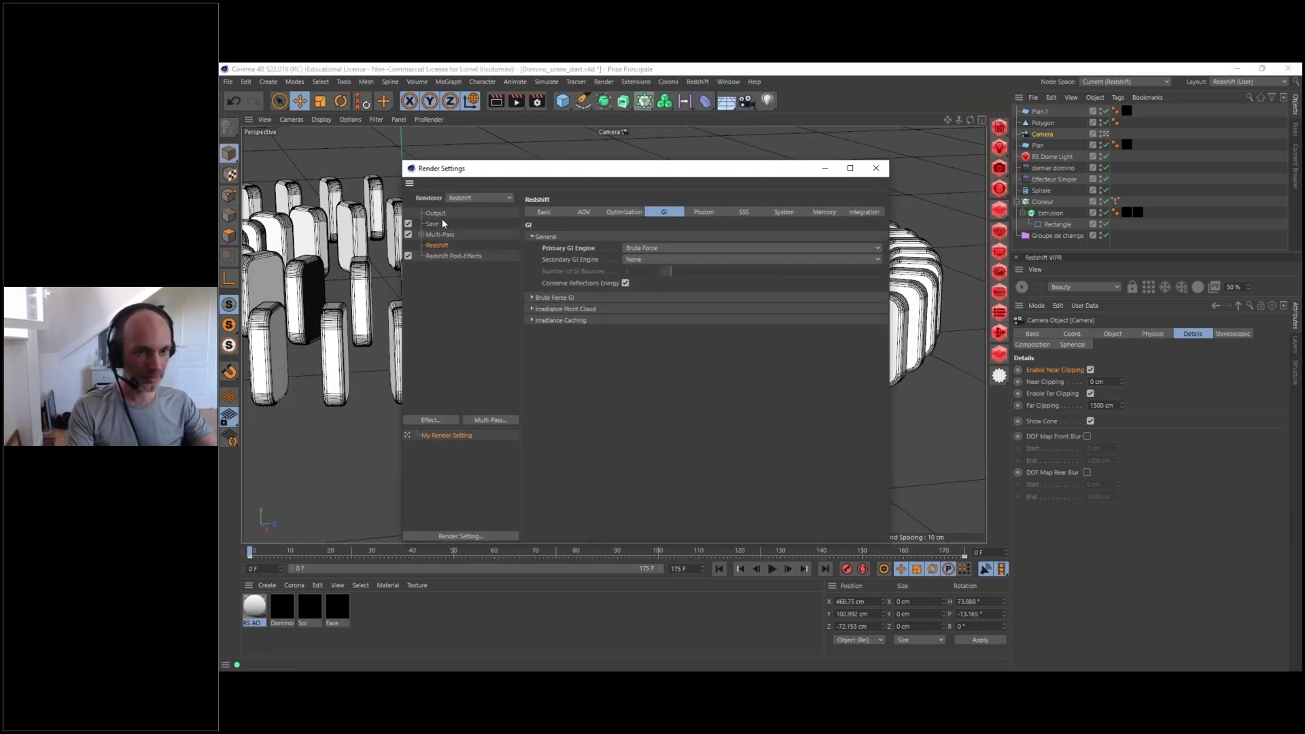
left_click(433, 225)
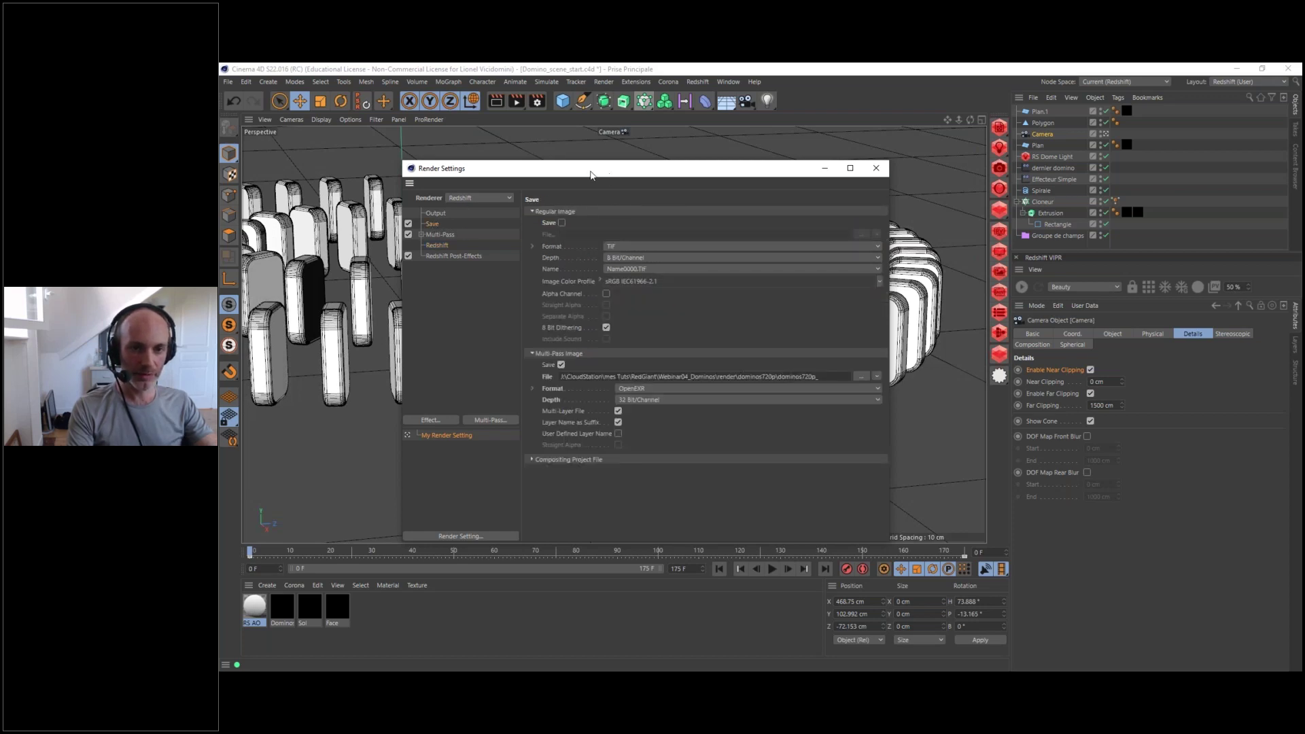
left_click_drag(591, 173, 648, 144)
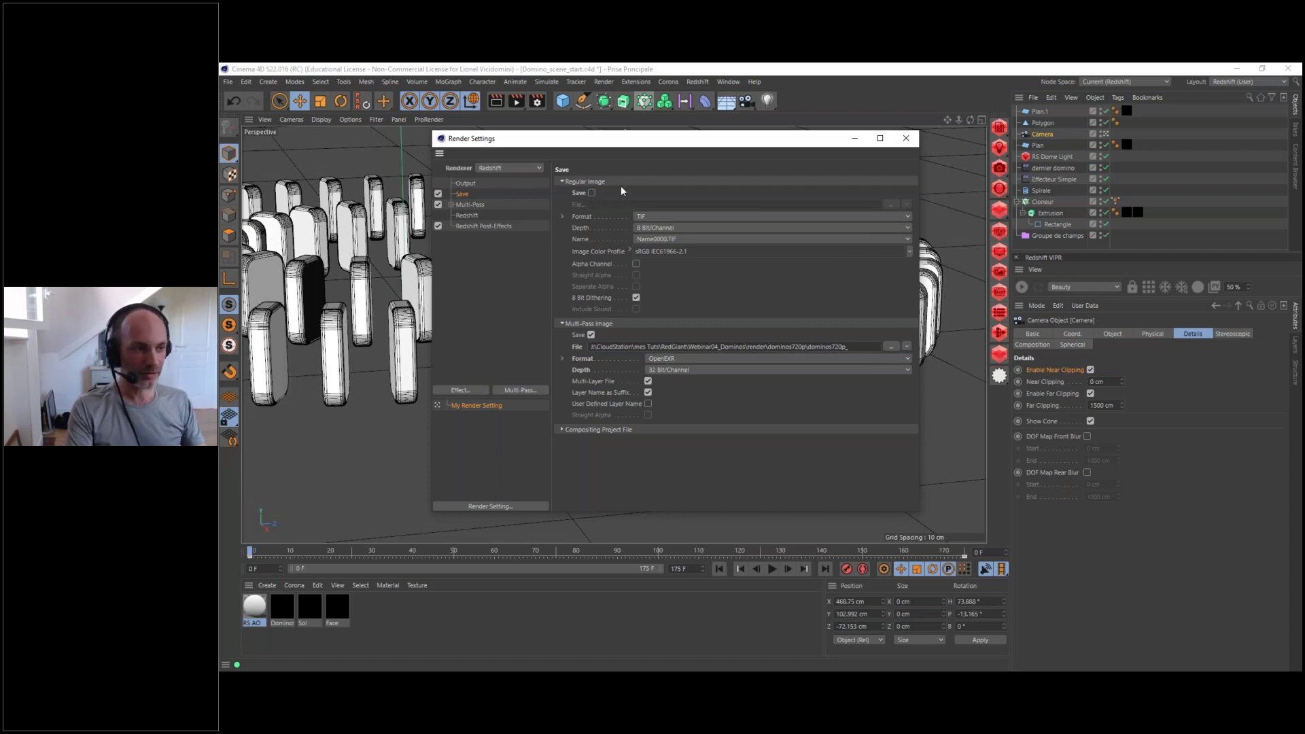
- Check the file formats offered for the Multi-Pass Image, keeping OpenEXR
left_click(588, 324)
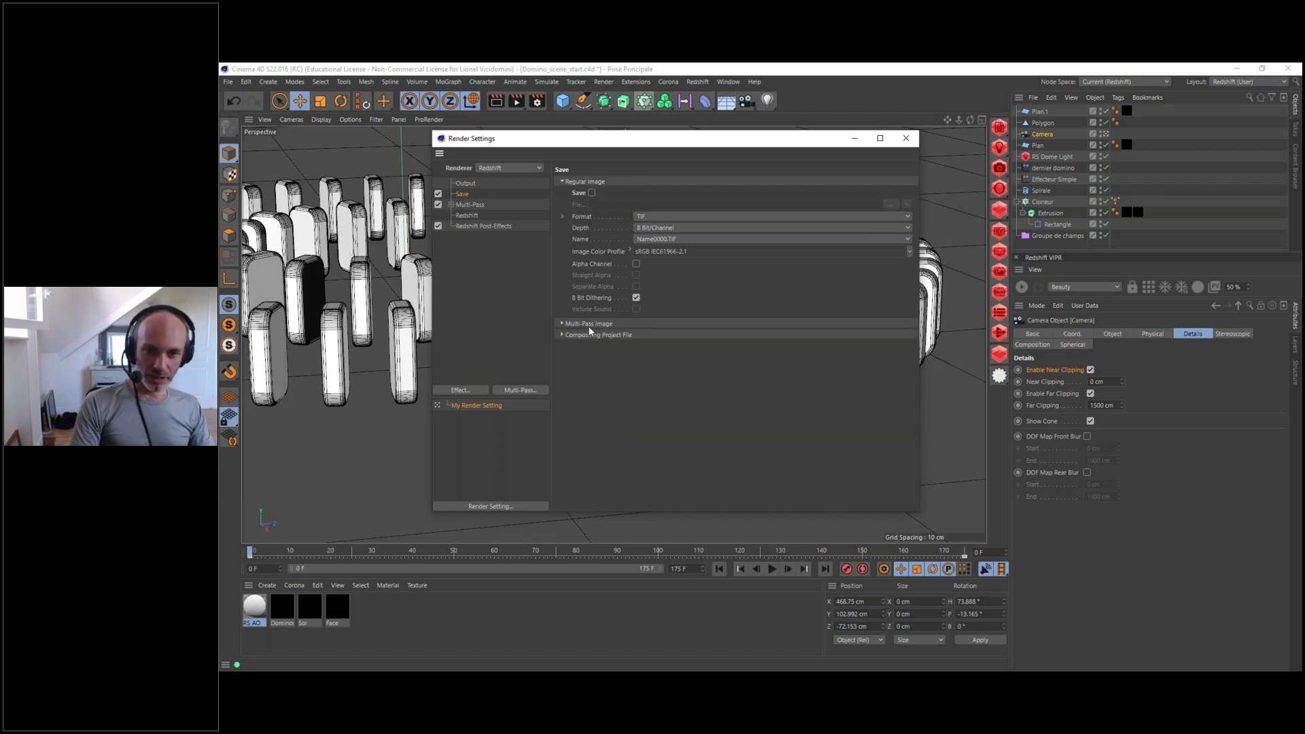
left_click(589, 324)
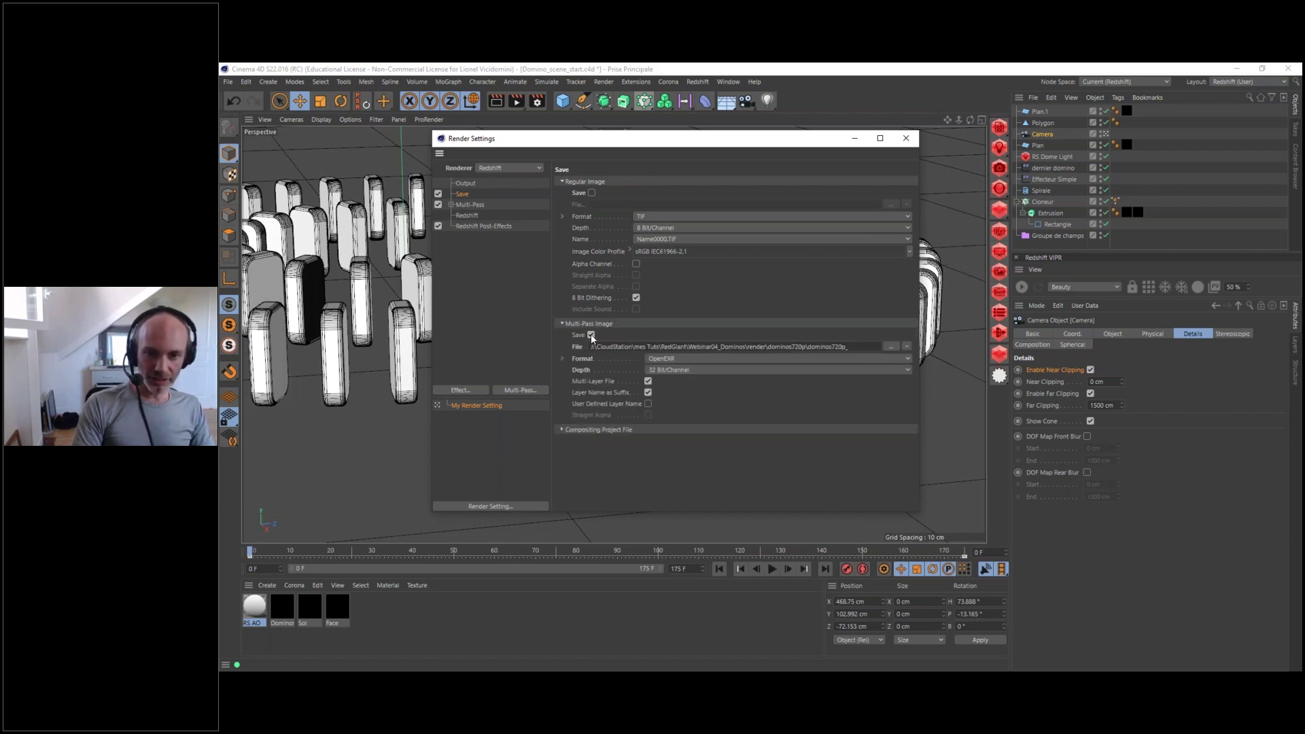
left_click(670, 359)
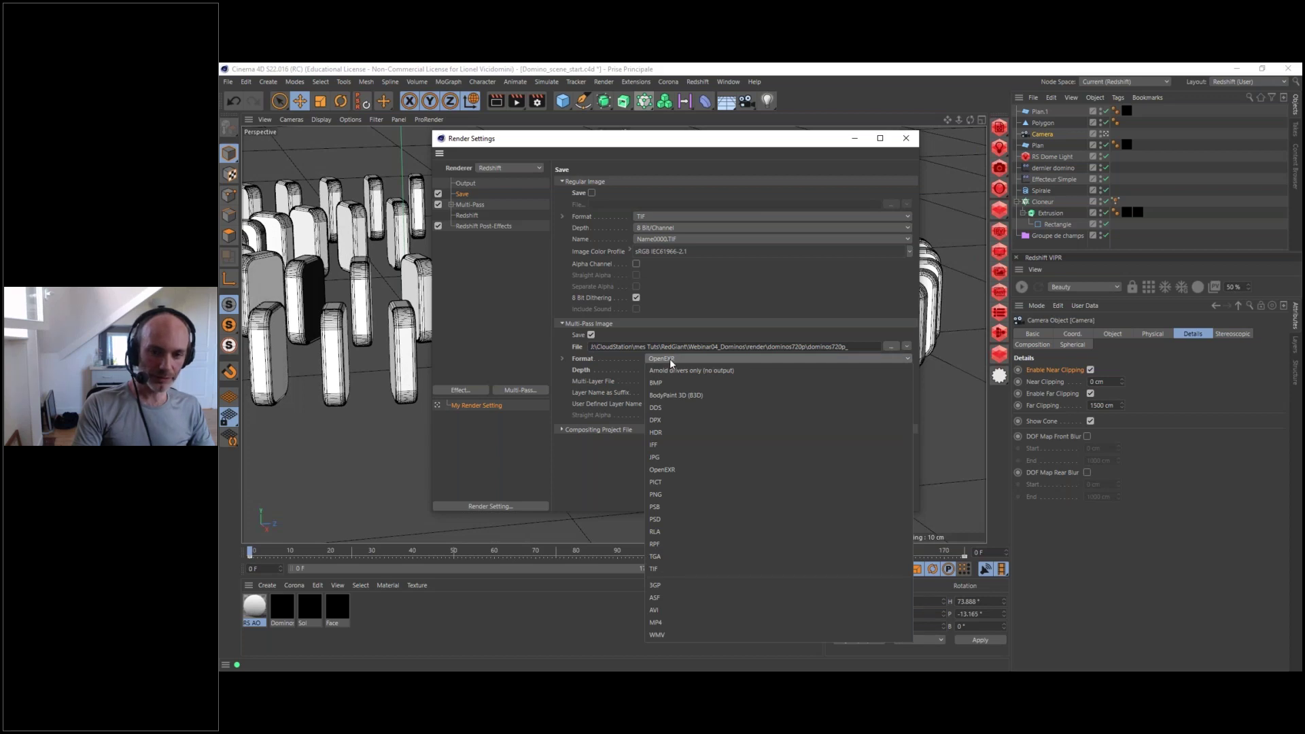
left_click(598, 360)
- Keep the Multi-Pass Image depth at 32 Bit/Channel and point out the Multi-Layer File option
left_click(585, 371)
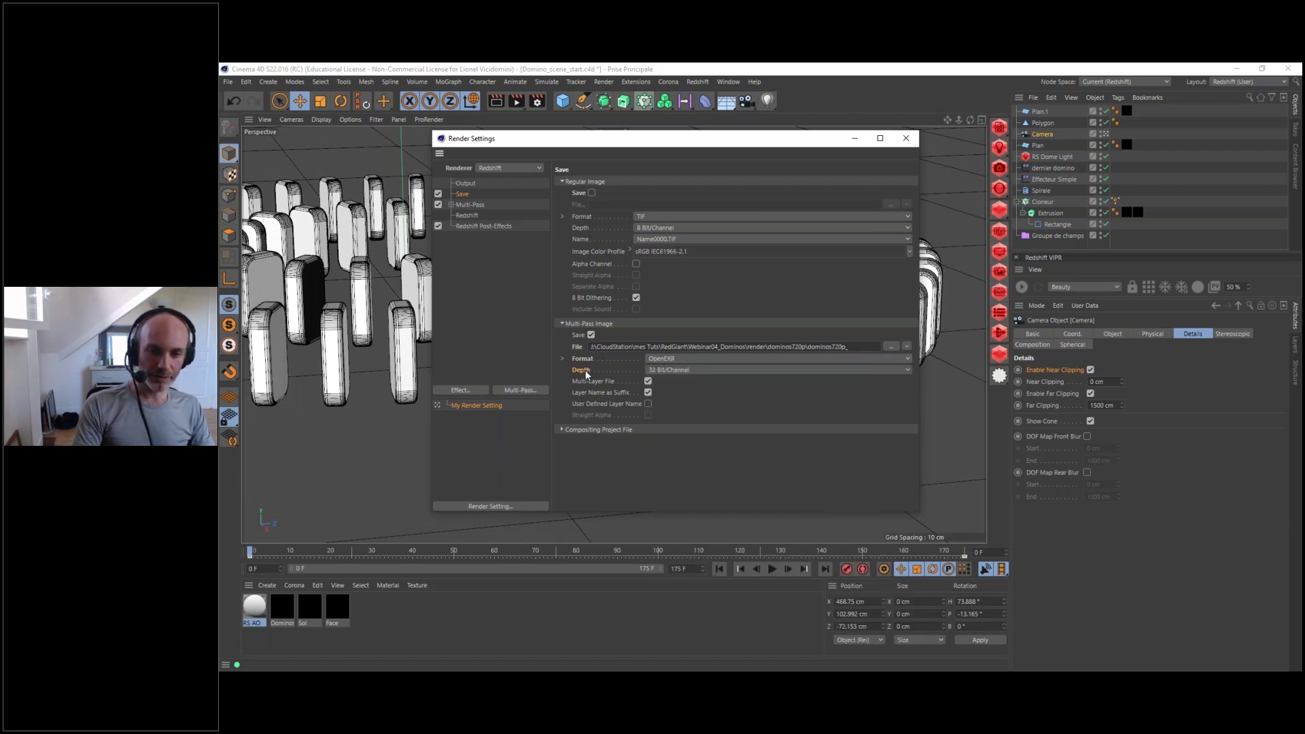
left_click(674, 370)
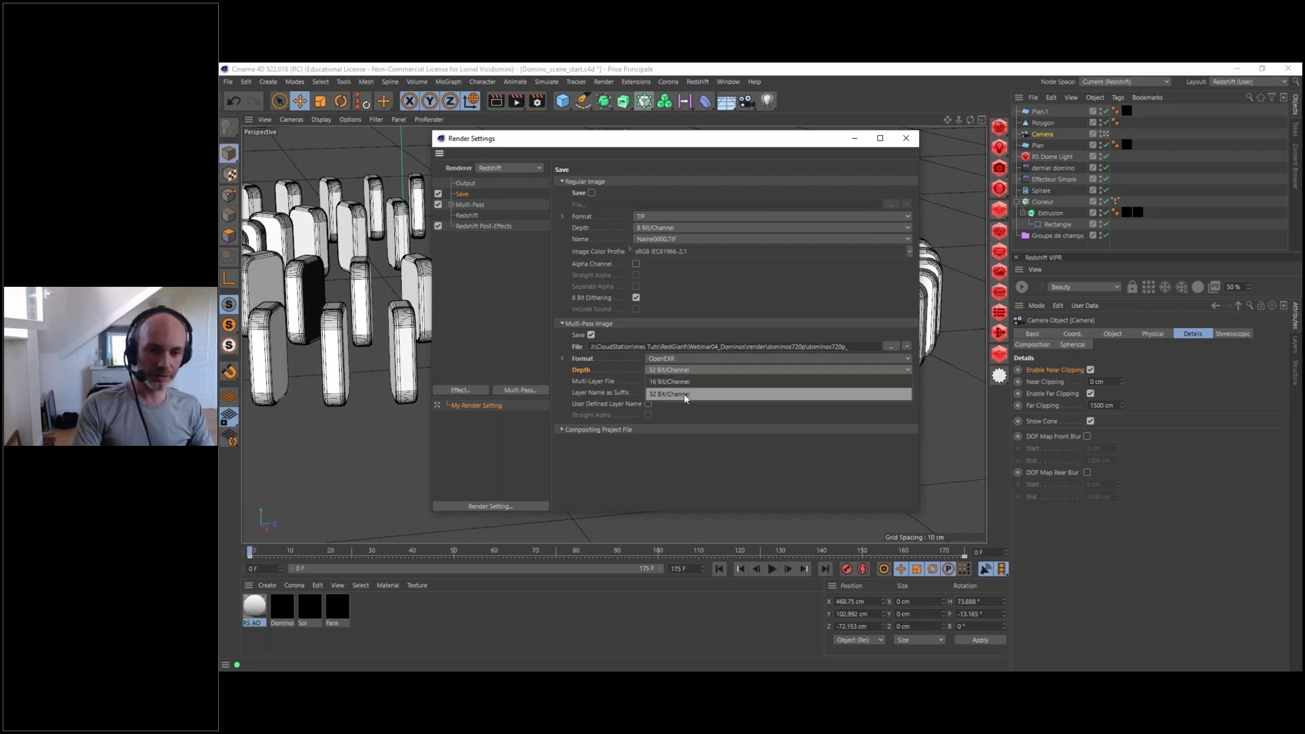
left_click(676, 396)
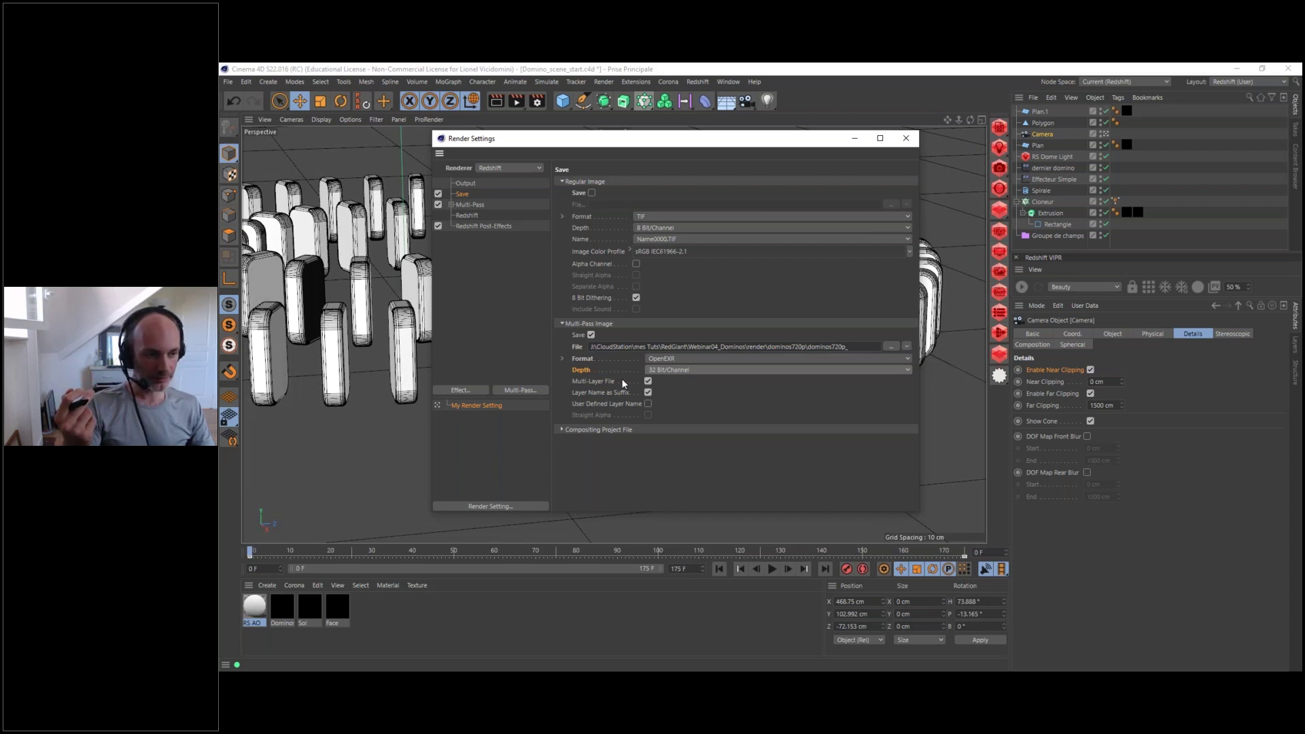
left_click(601, 380)
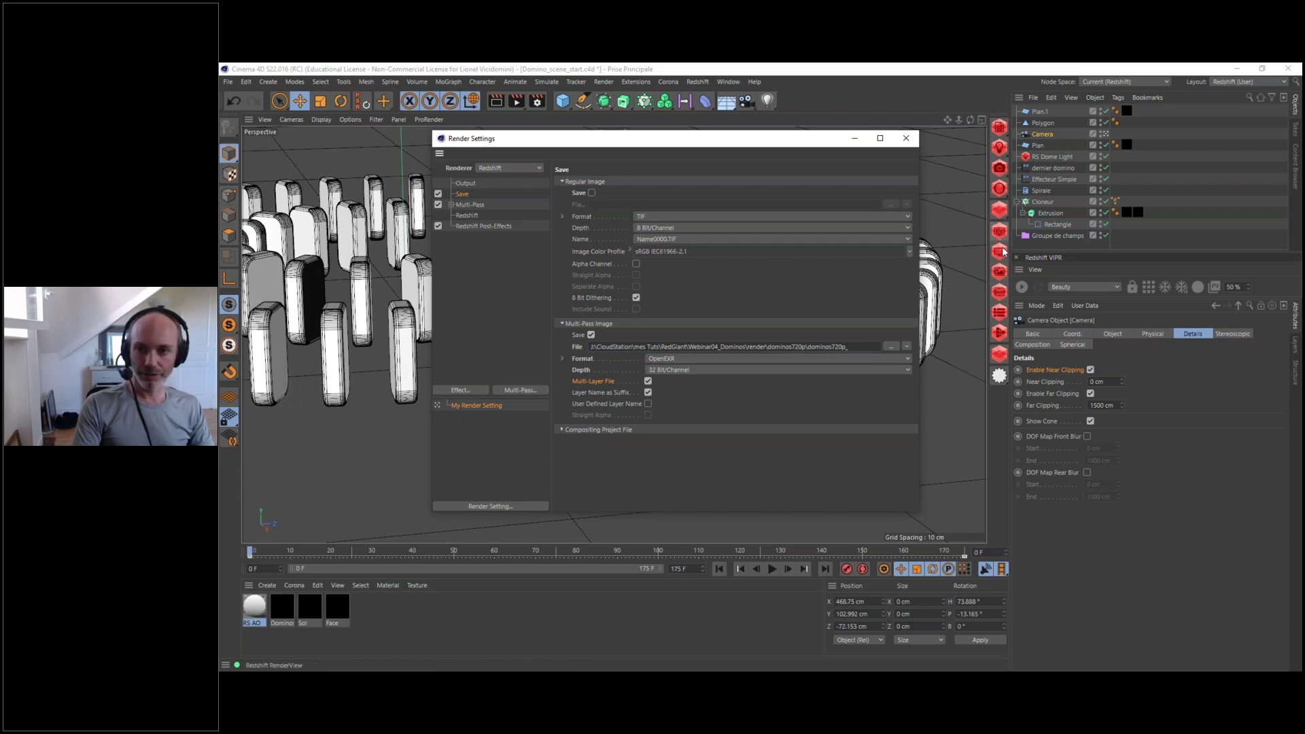
- Compare the Layer Name as Suffix option with the AOV names listed in the Redshift AOV Manager
left_click(999, 292)
left_click_drag(1169, 174, 979, 193)
left_click(1086, 193)
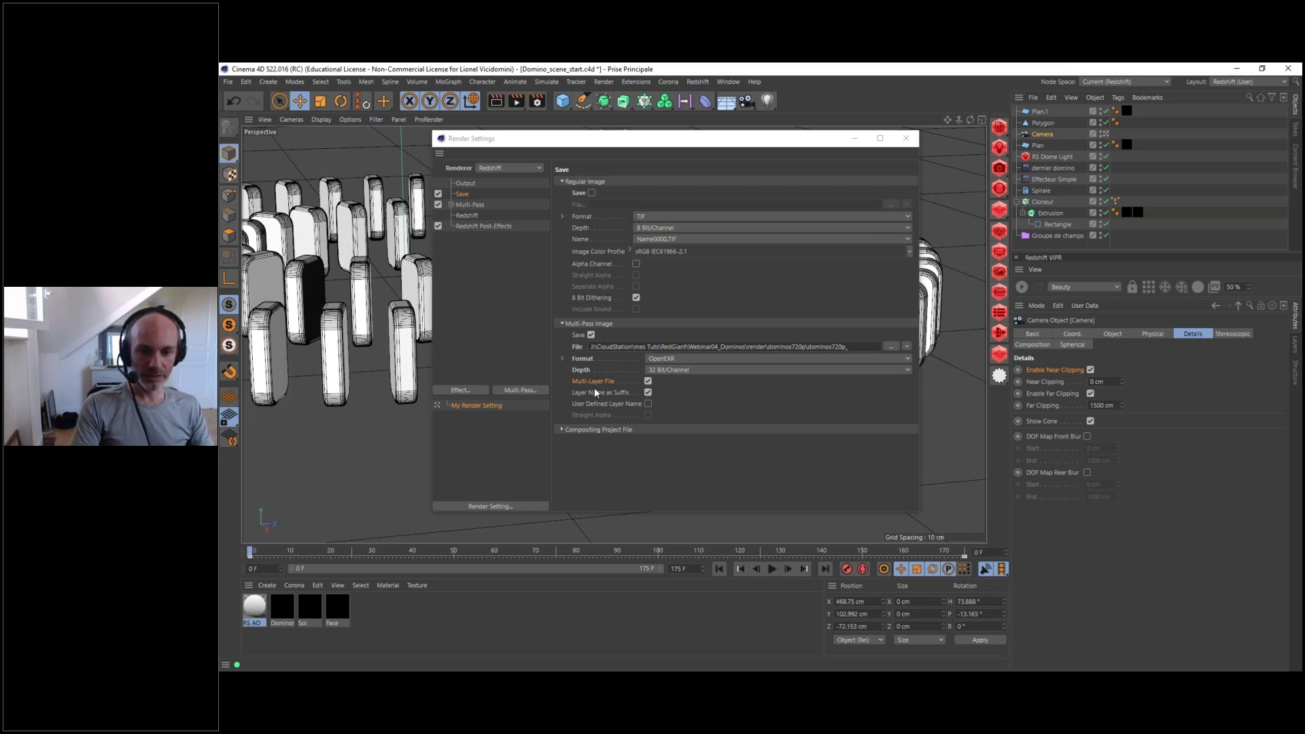
left_click(612, 393)
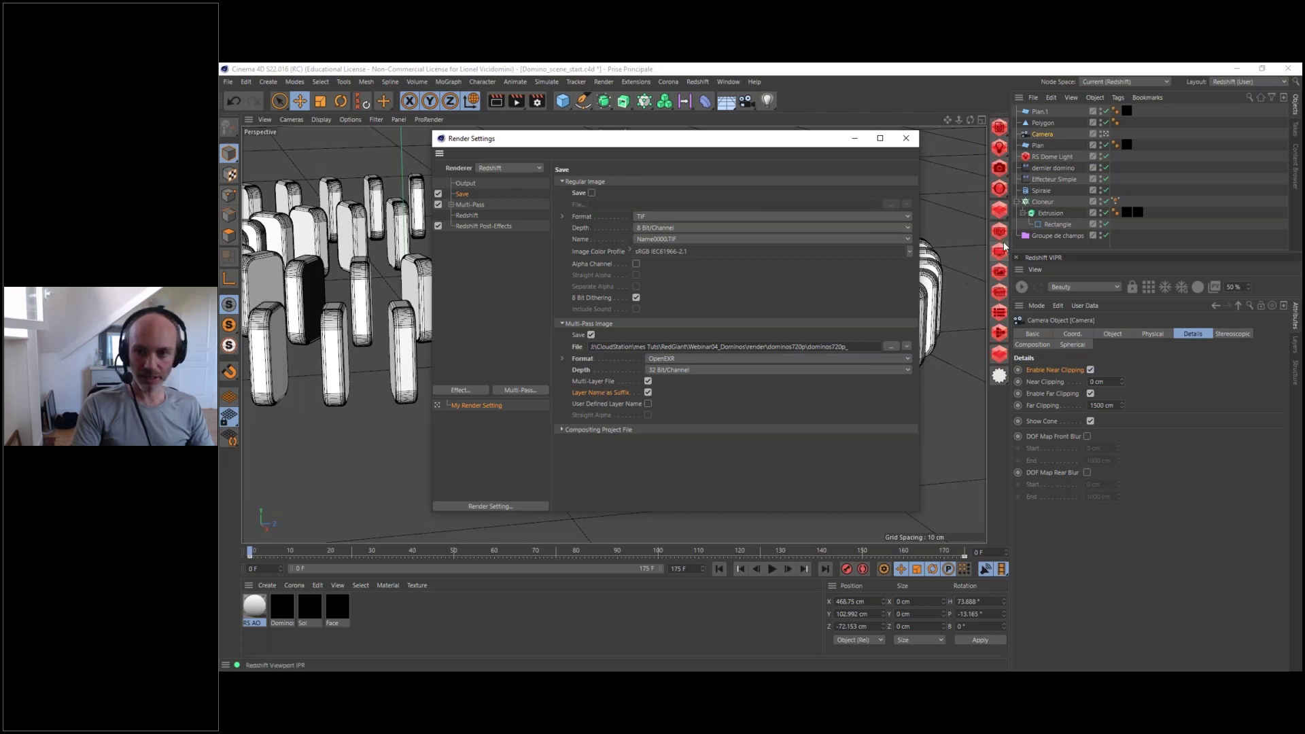
left_click(1000, 299)
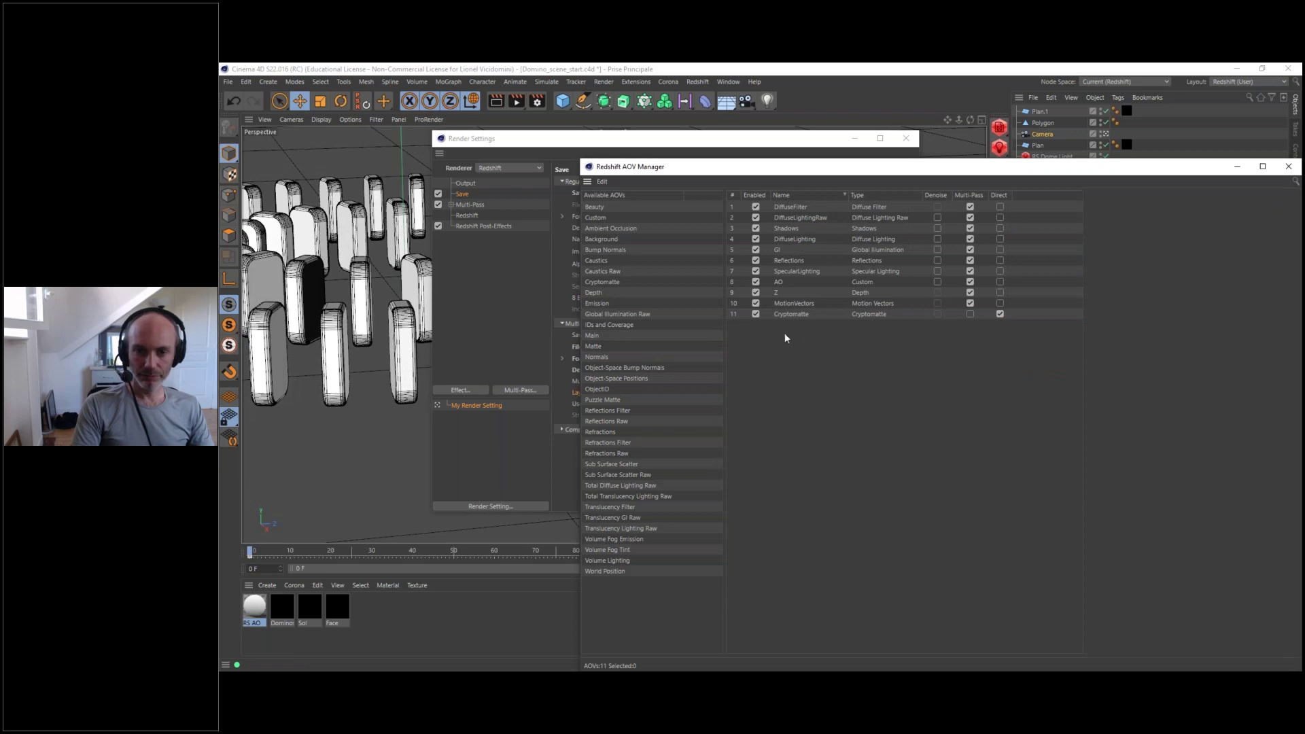
left_click_drag(1159, 169, 910, 190)
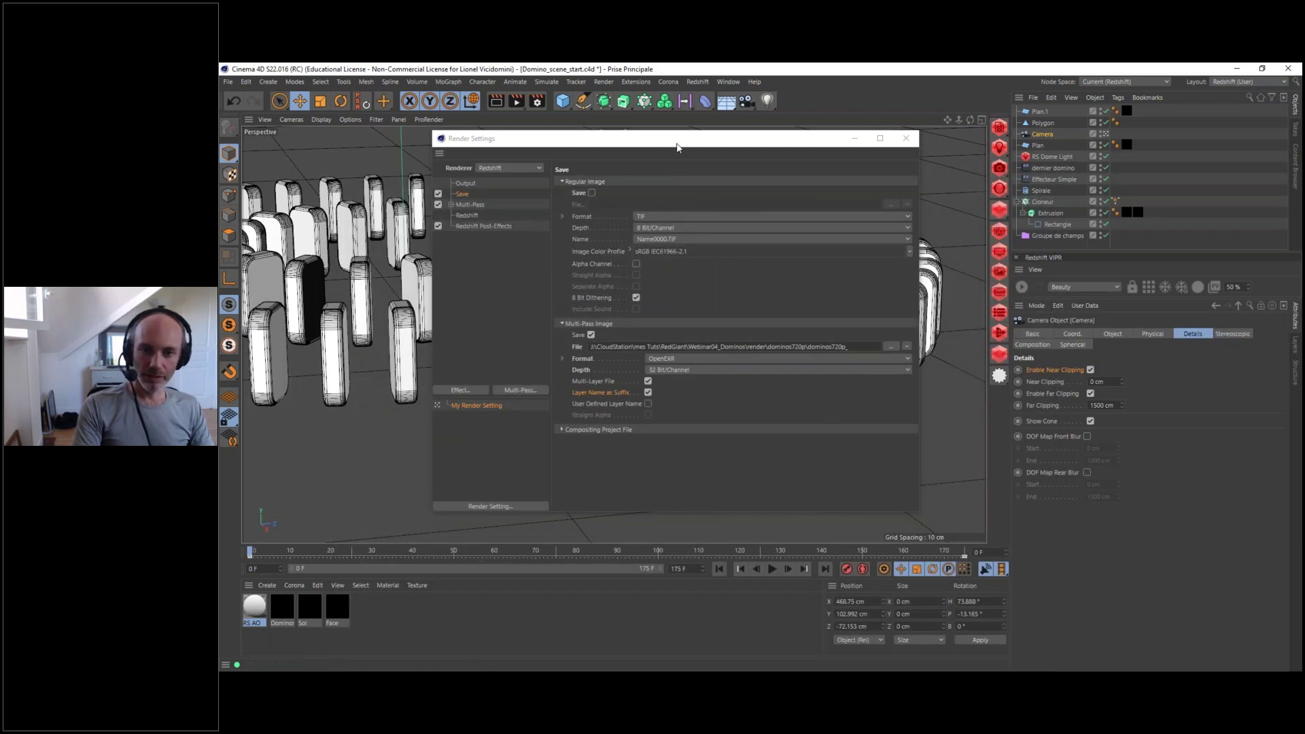
- Inspect the OpenEXR format options and compression methods of the Multi-Pass Image, keeping PXR24 compression
left_click_drag(679, 138, 617, 116)
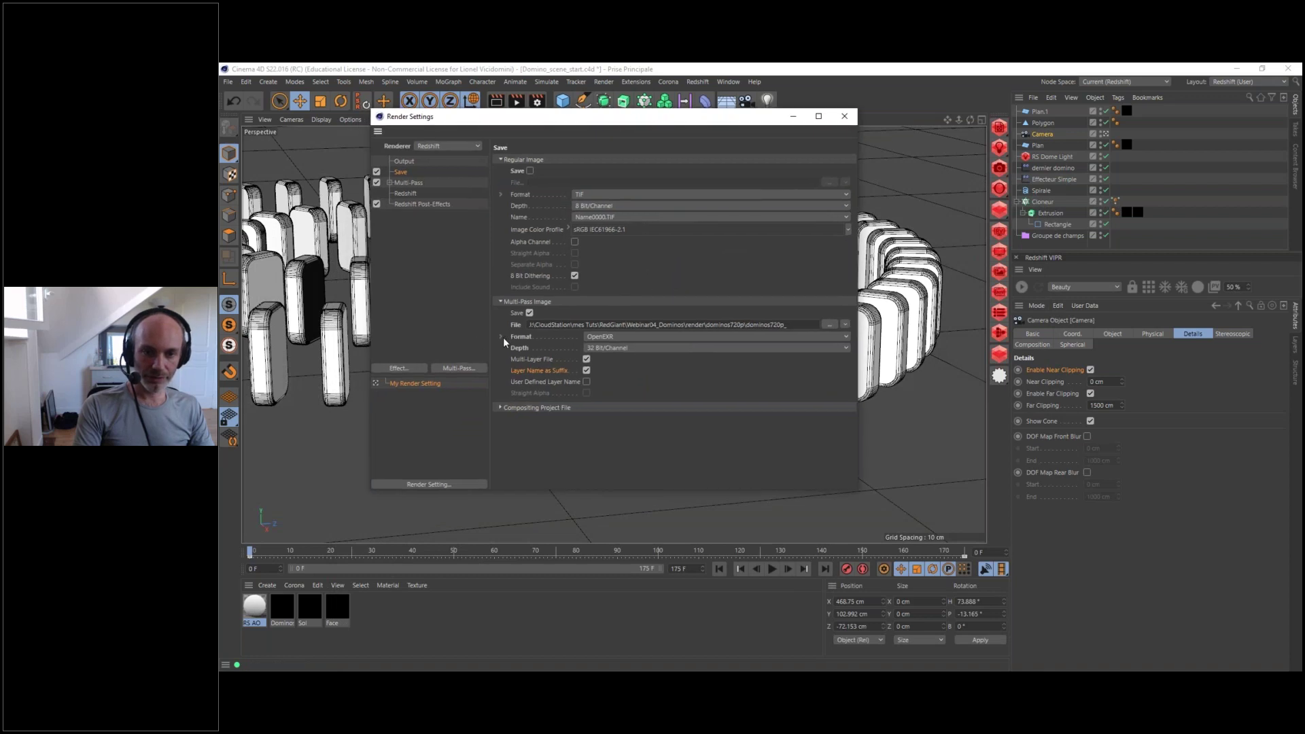
left_click(500, 337)
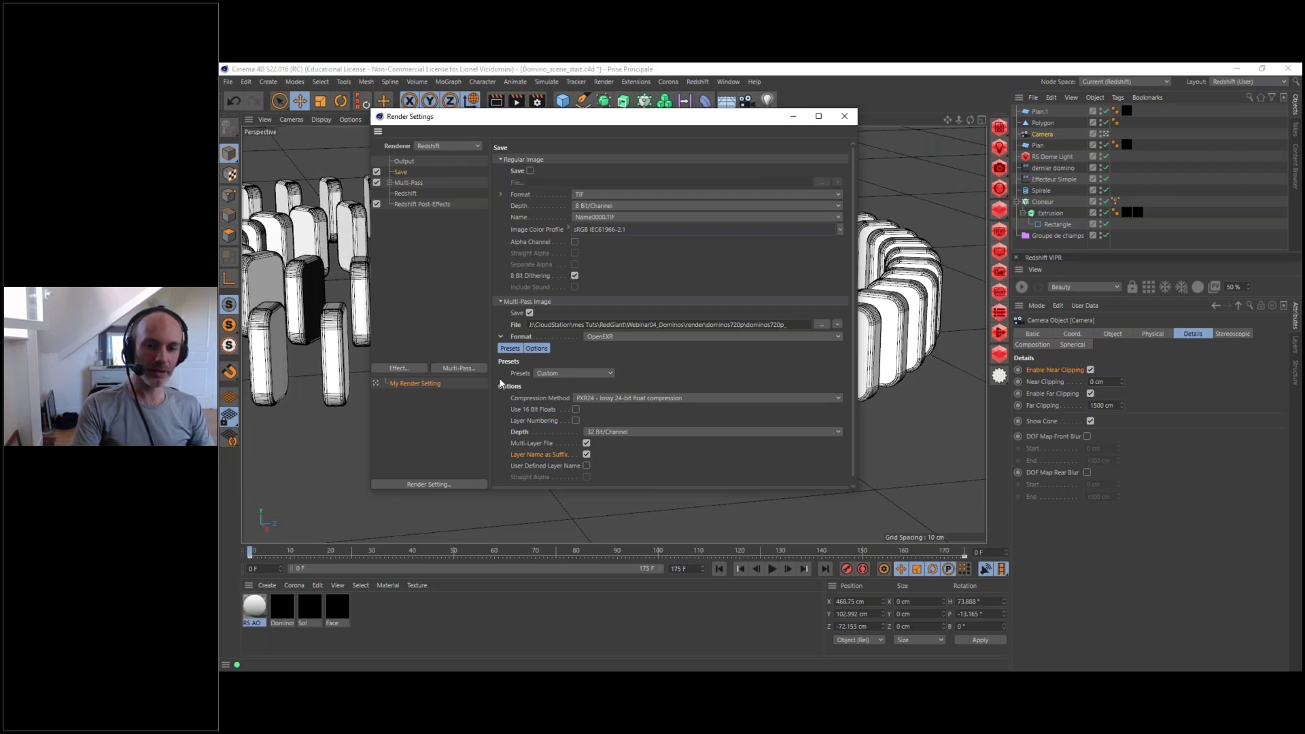
left_click(593, 398)
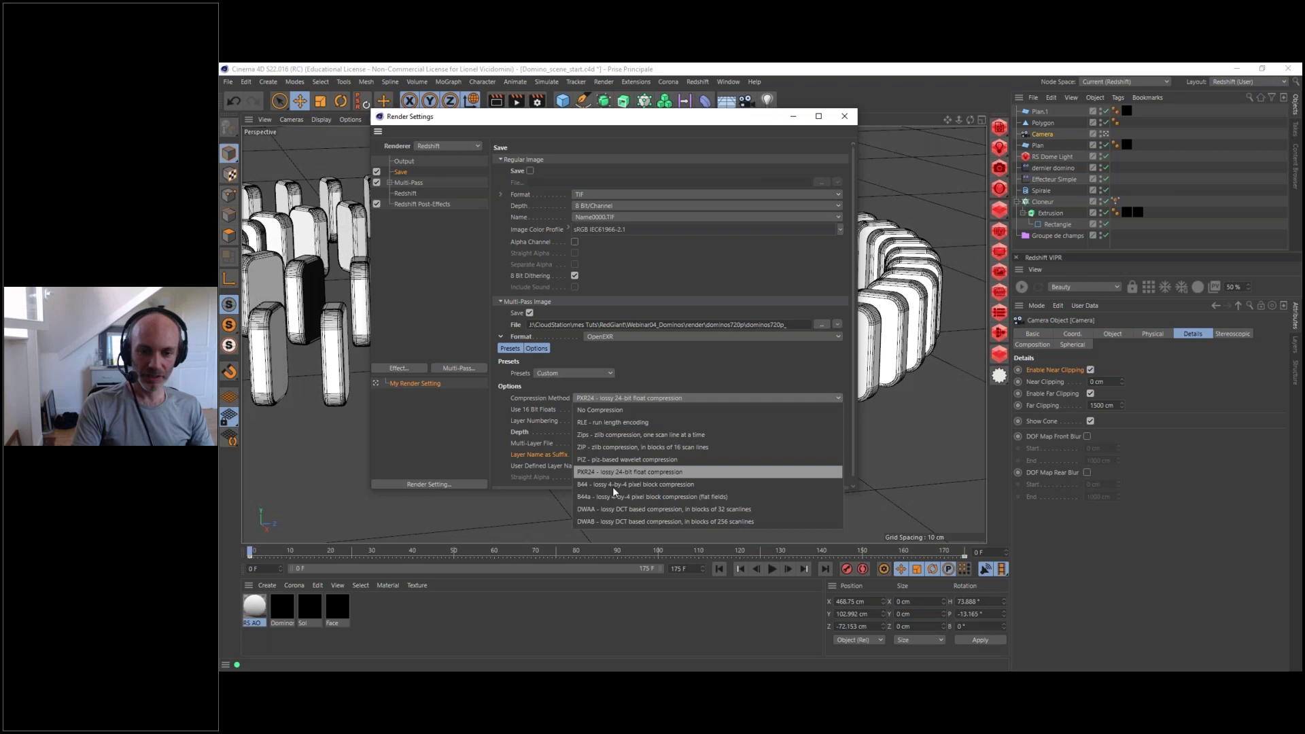
left_click(646, 378)
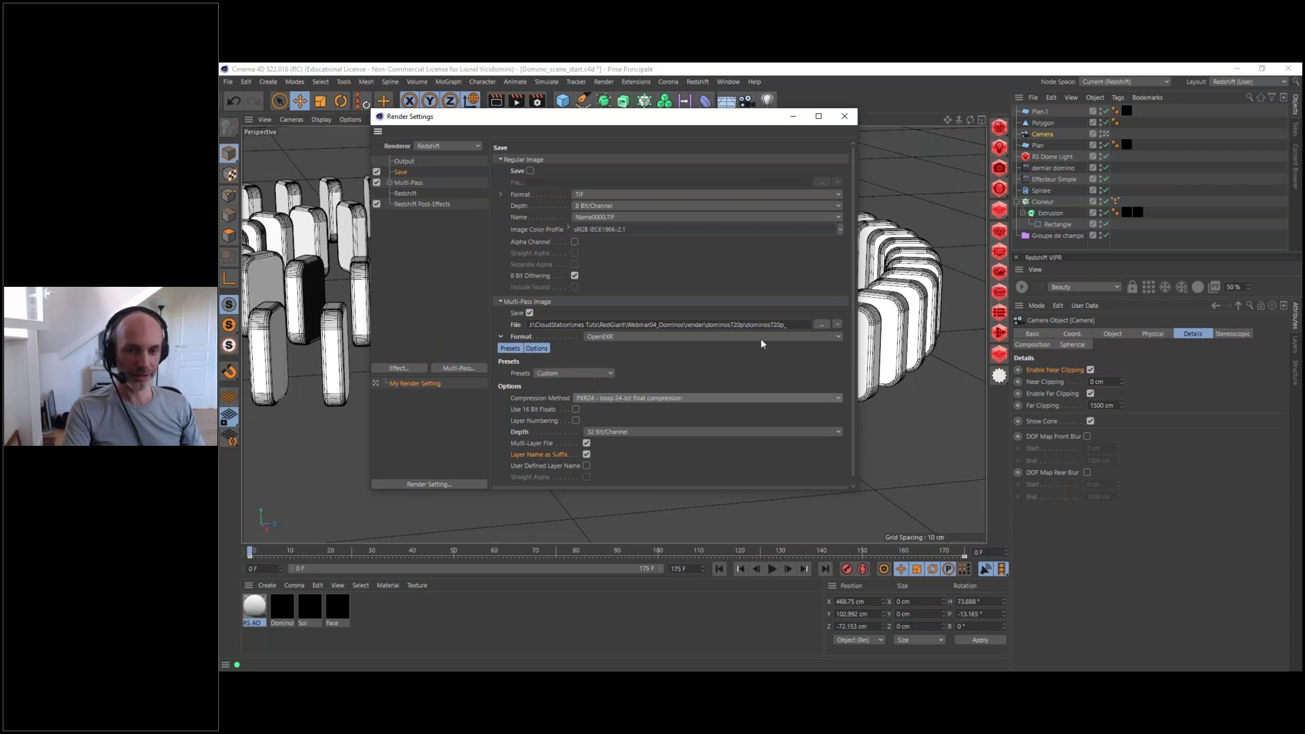
scroll(748, 327, "down", 1)
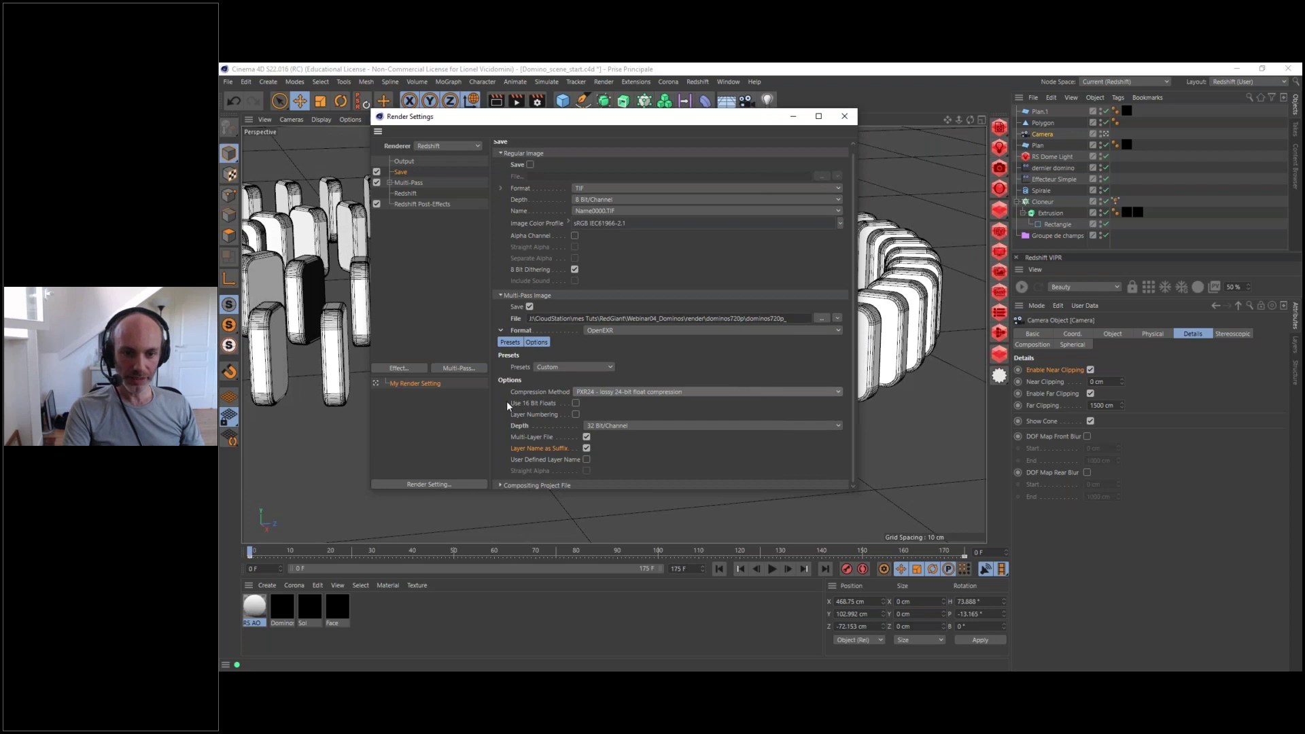
left_click(501, 331)
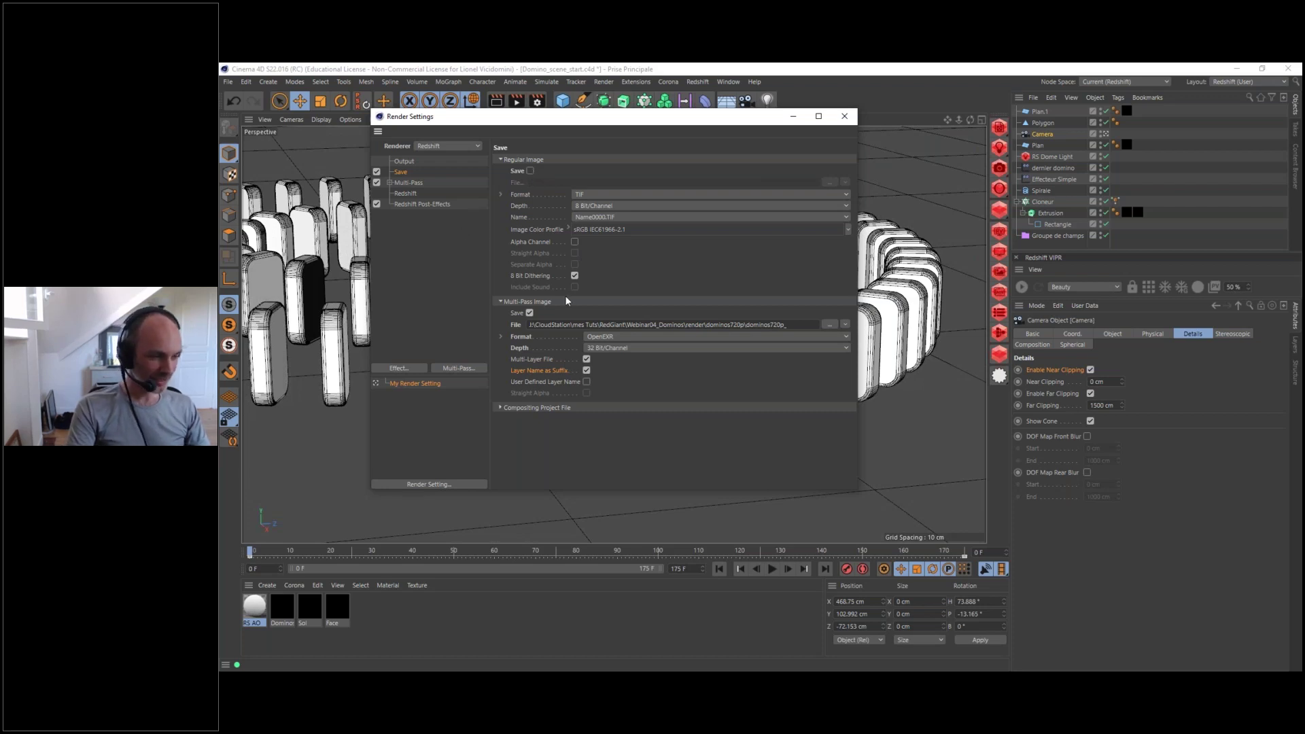
- Close the Render Settings and glance at the assembled domino composition in After Effects before returning to Cinema 4D
left_click(845, 121)
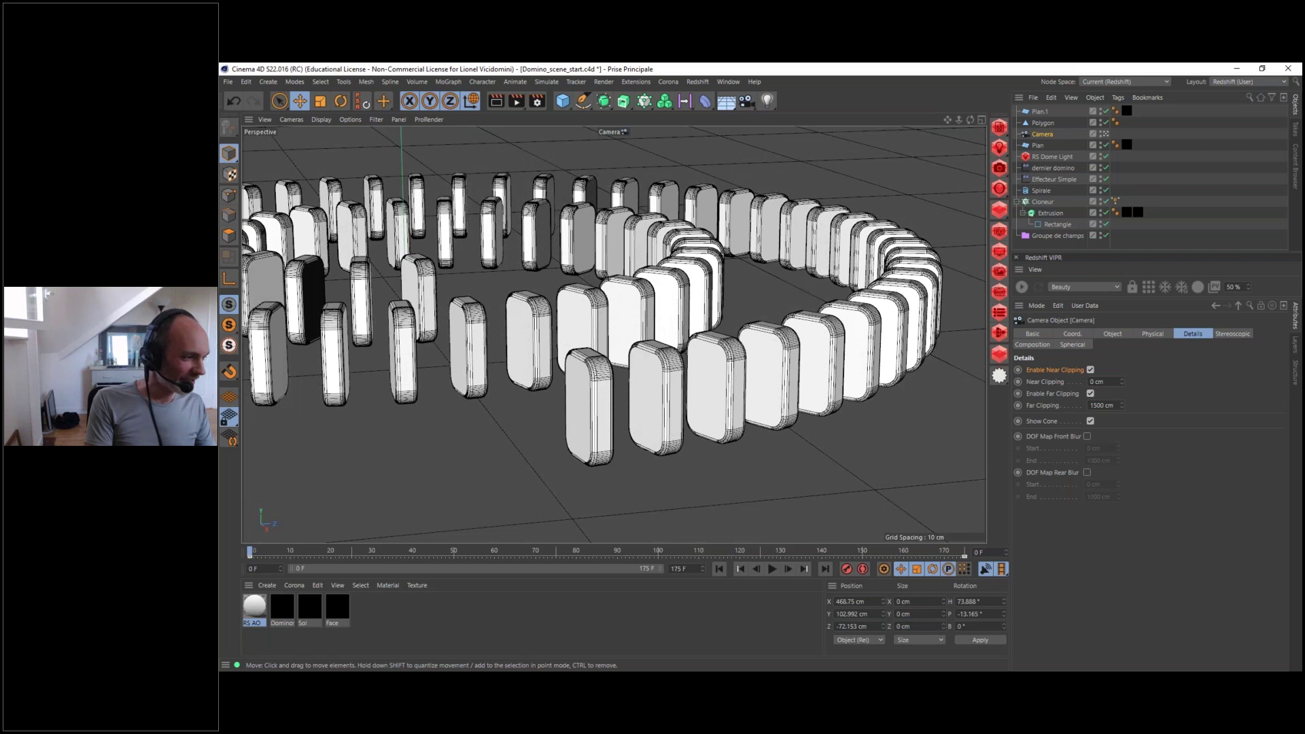
key("alt+Tab")
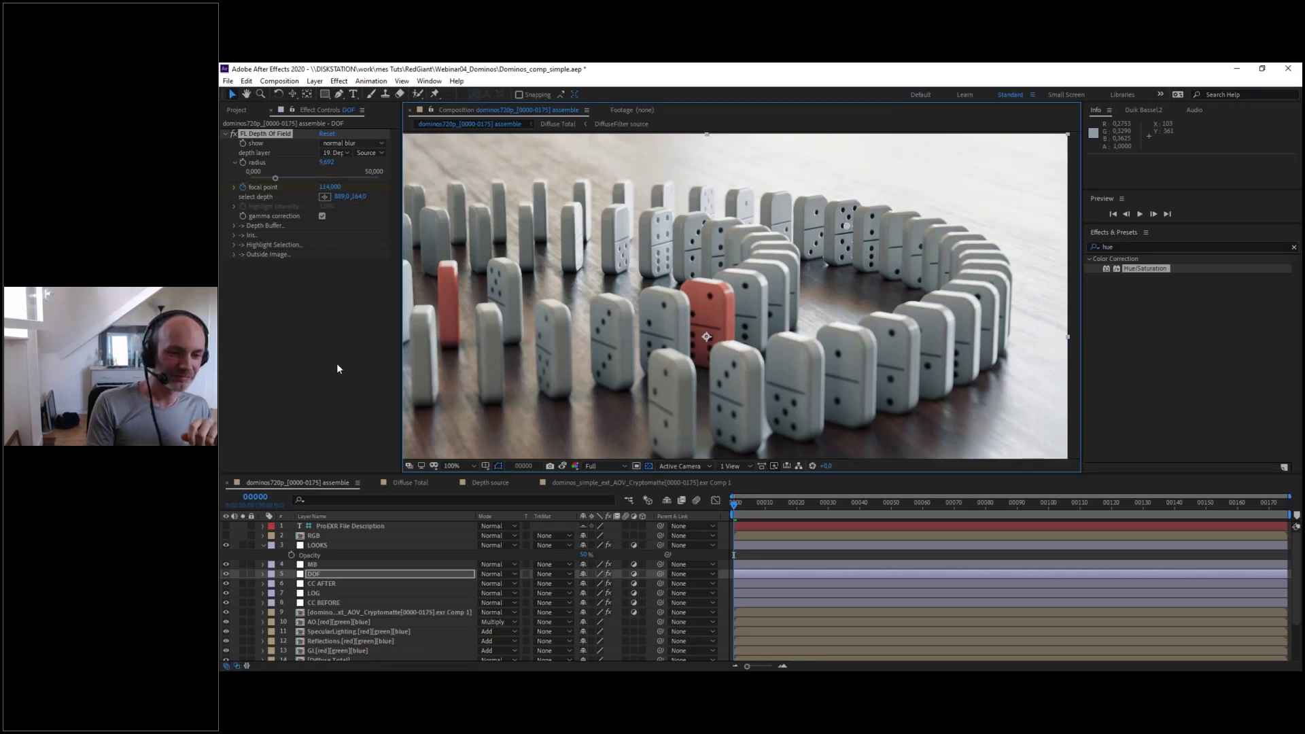
left_click(1236, 70)
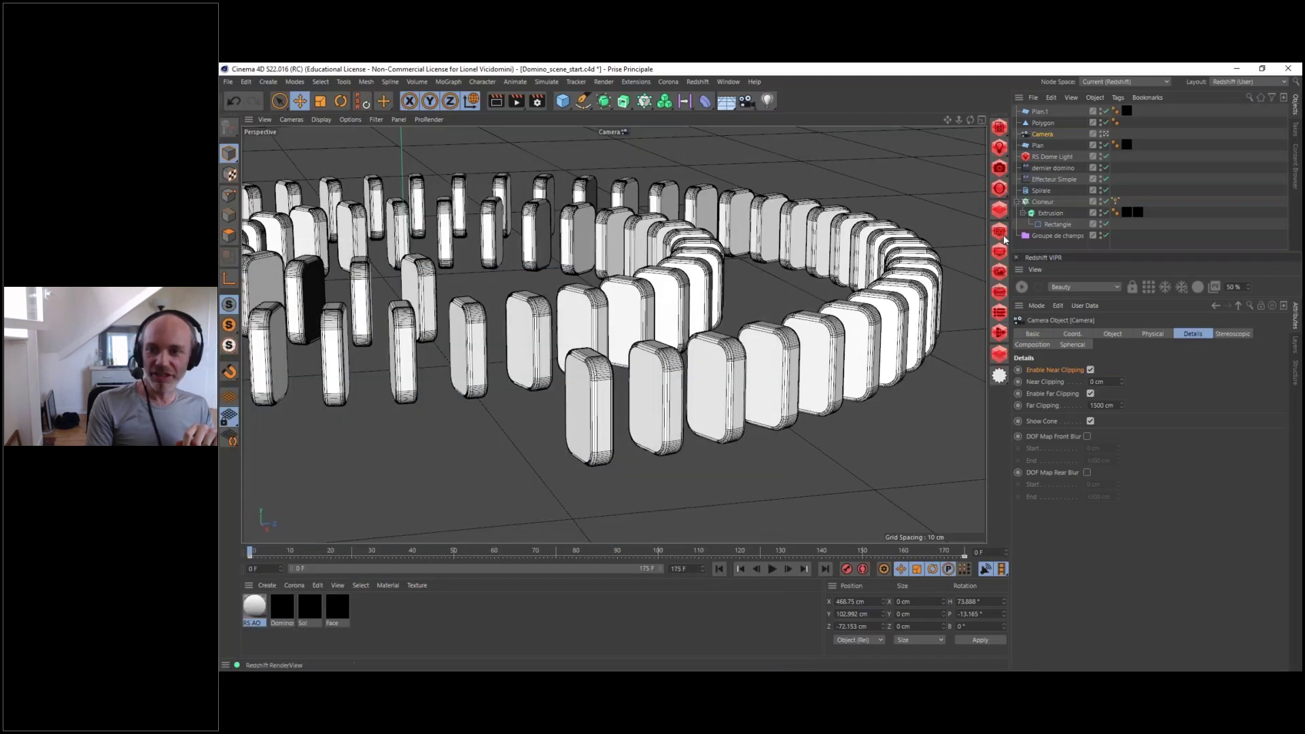
- Show the Redshift AOV Manager and highlight the DiffuseFilter to DiffuseLighting AOVs, followed by the GI to SpecularLighting group
left_click(999, 293)
left_click_drag(828, 158, 504, 118)
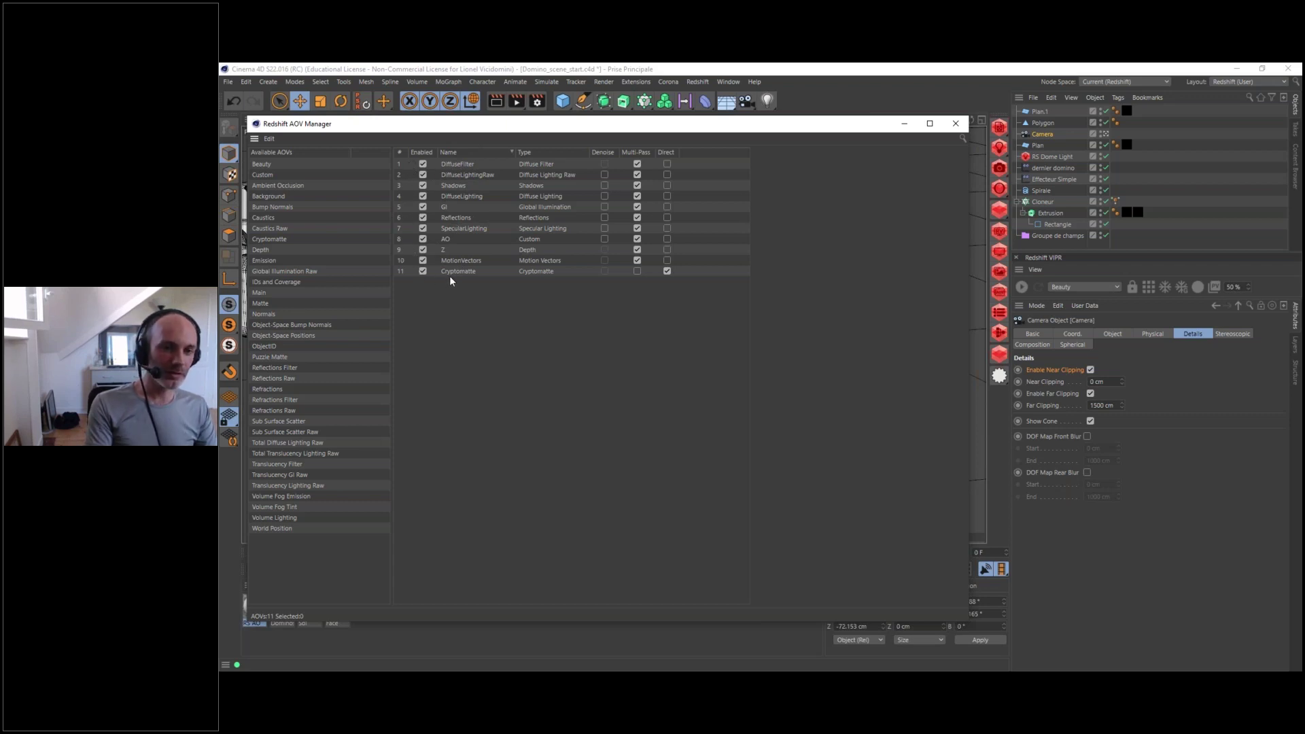
left_click(454, 164)
left_click(454, 185, "shift")
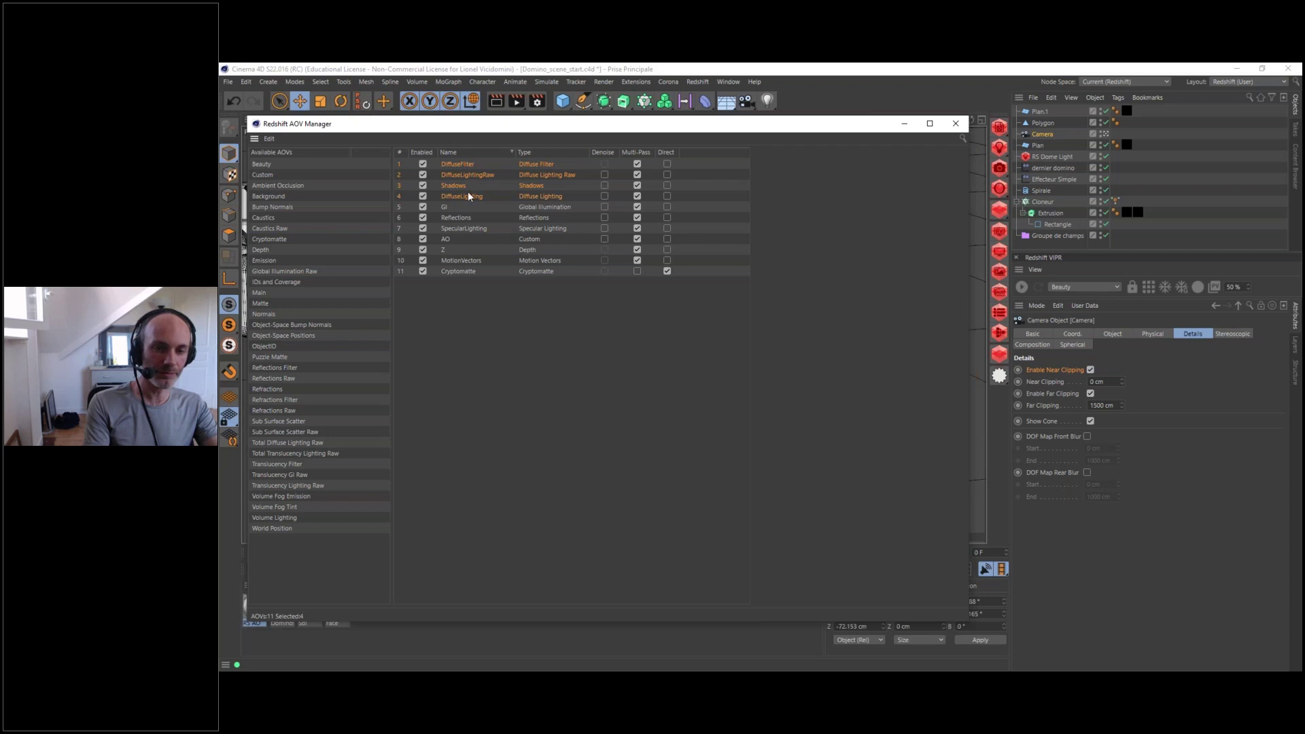
left_click(447, 206)
left_click(461, 229, "shift")
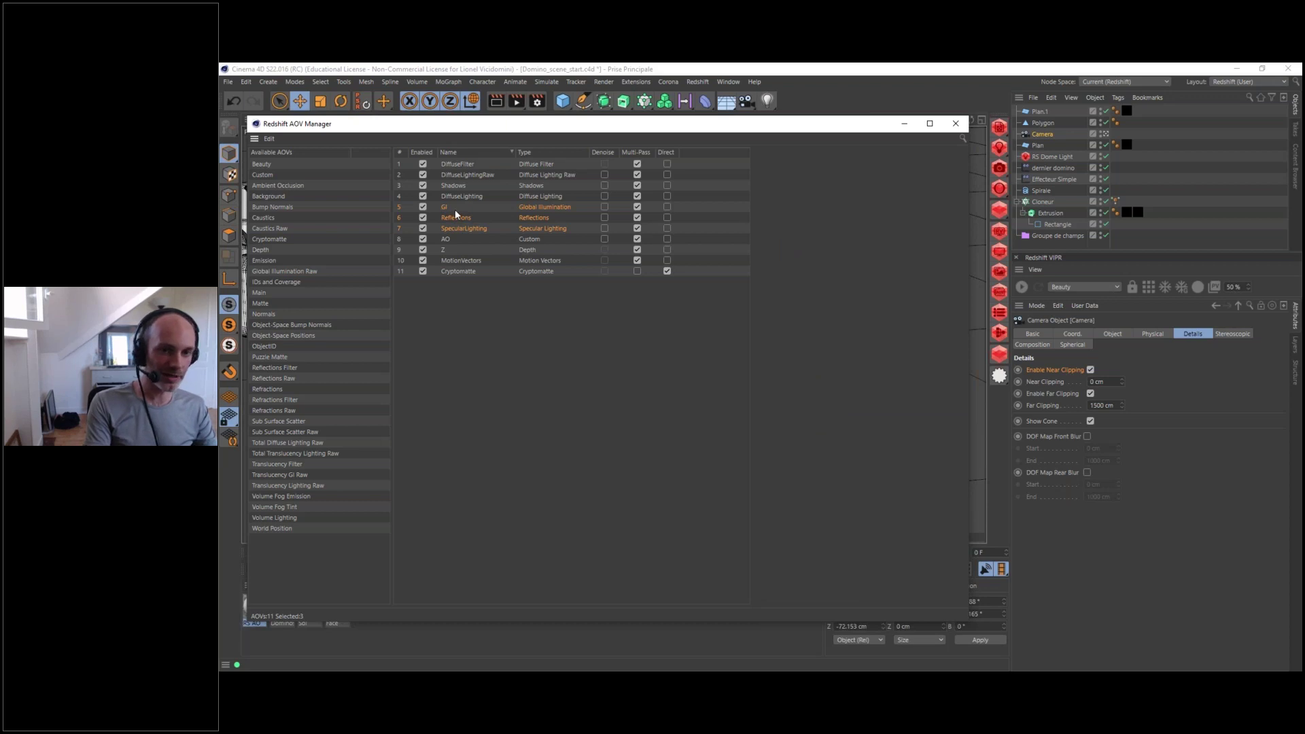
- Review the AO, Z and MotionVectors AOVs, ending on AO's settings, and close the AOV Manager
left_click(446, 239)
left_click(456, 263)
left_click(447, 239)
left_click(446, 249)
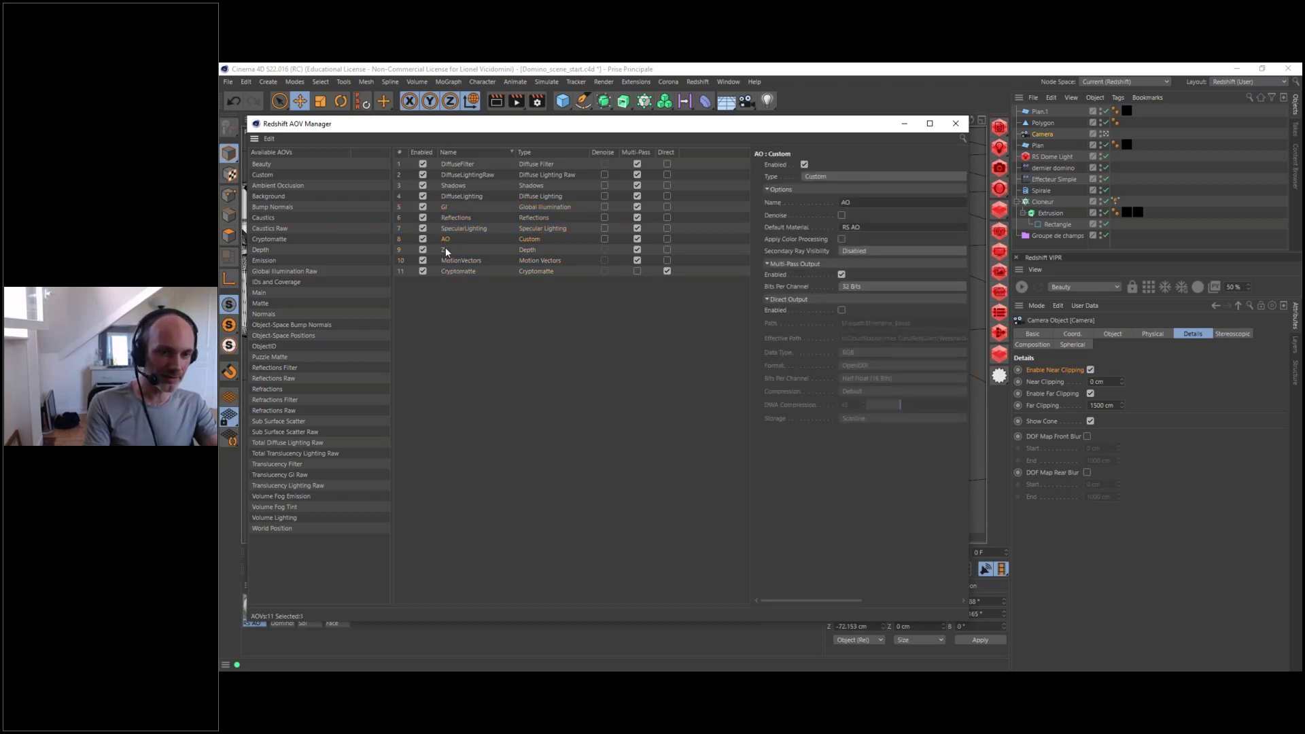
left_click(450, 240)
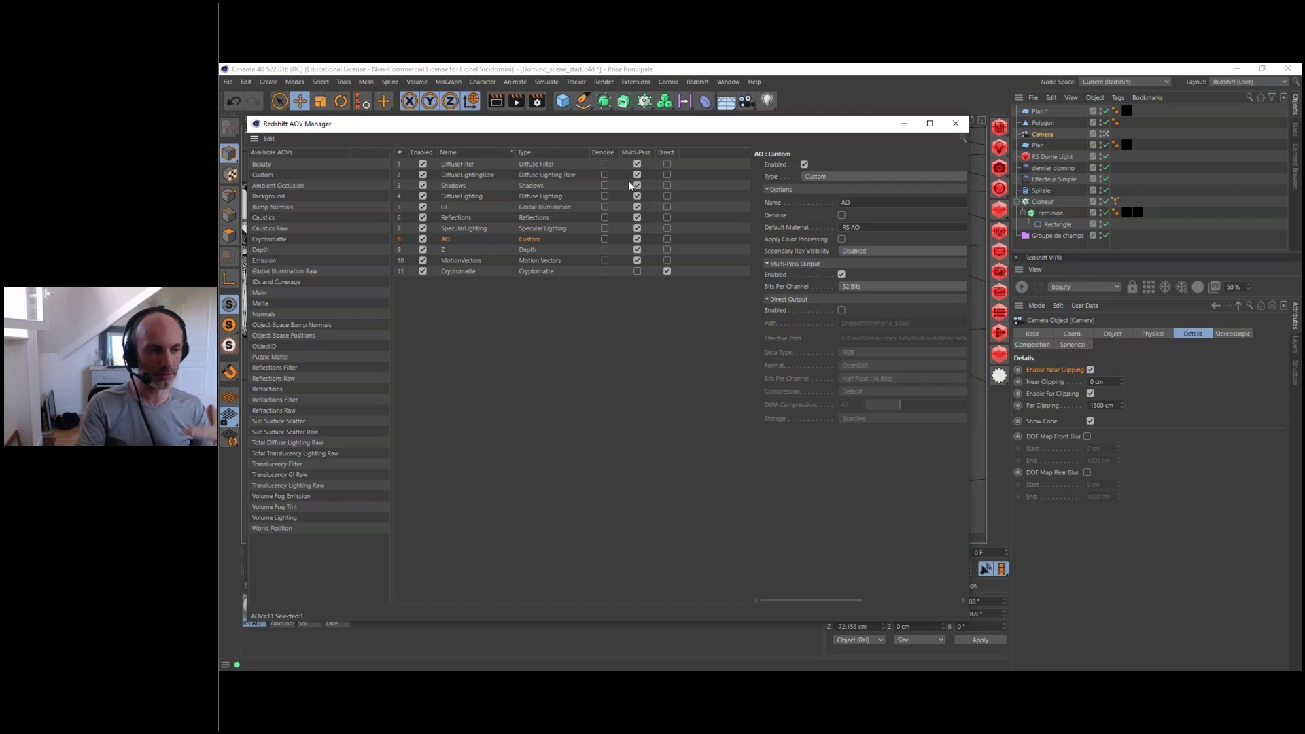
left_click_drag(800, 128, 888, 127)
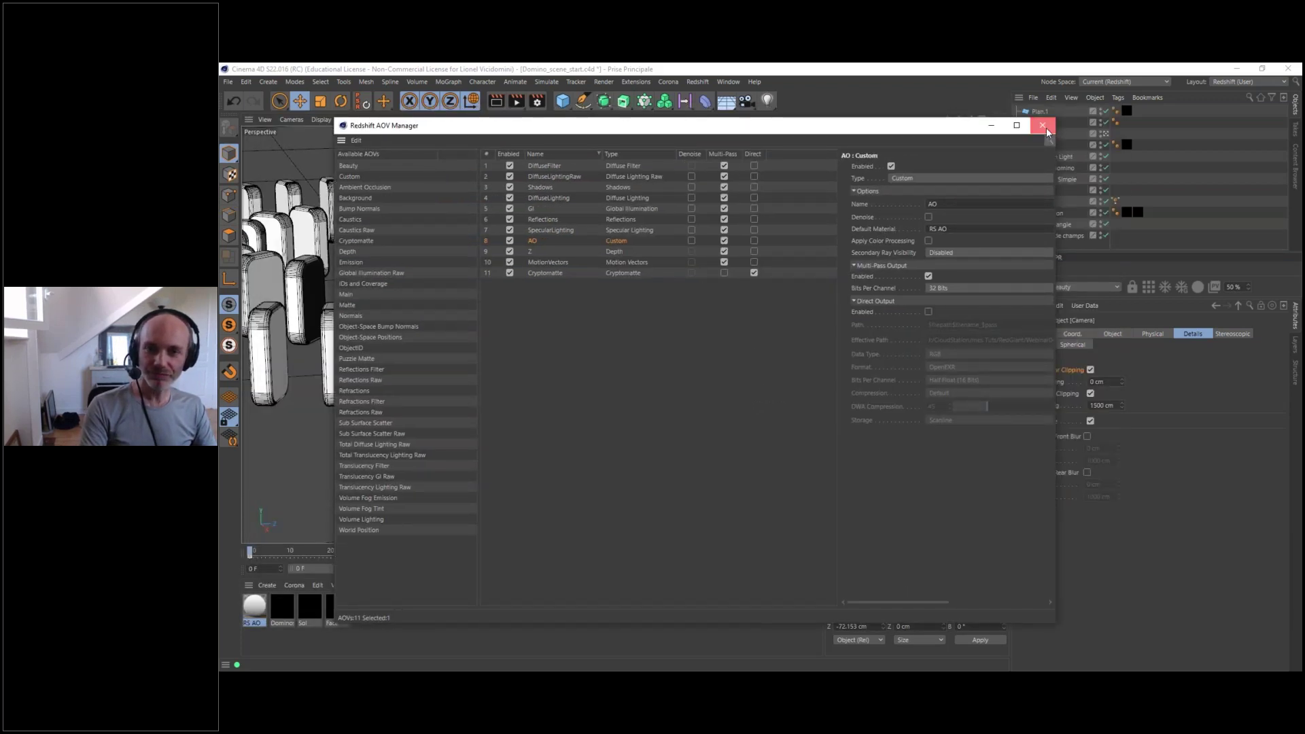
left_click(1045, 124)
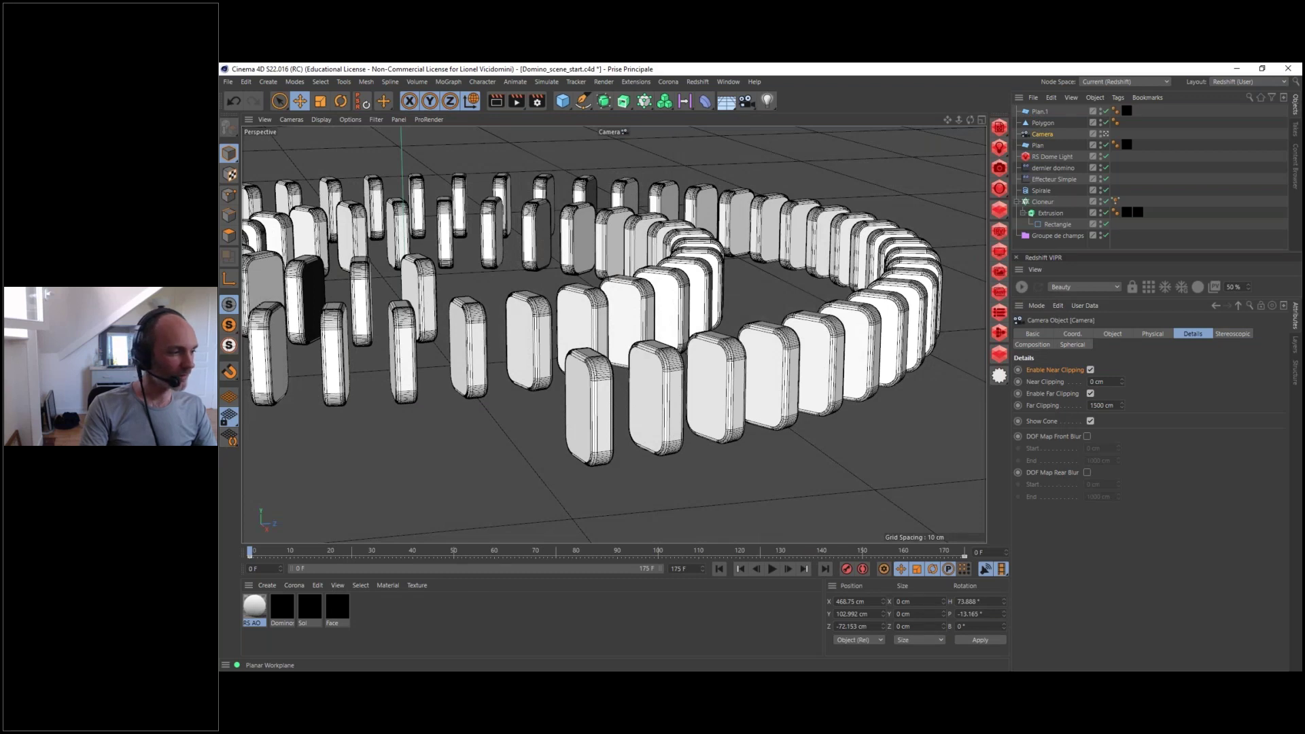
- Switch to After Effects and solo the GI, SpecularLighting and AO layers in turn, restoring the full composite after each
key("alt+Tab")
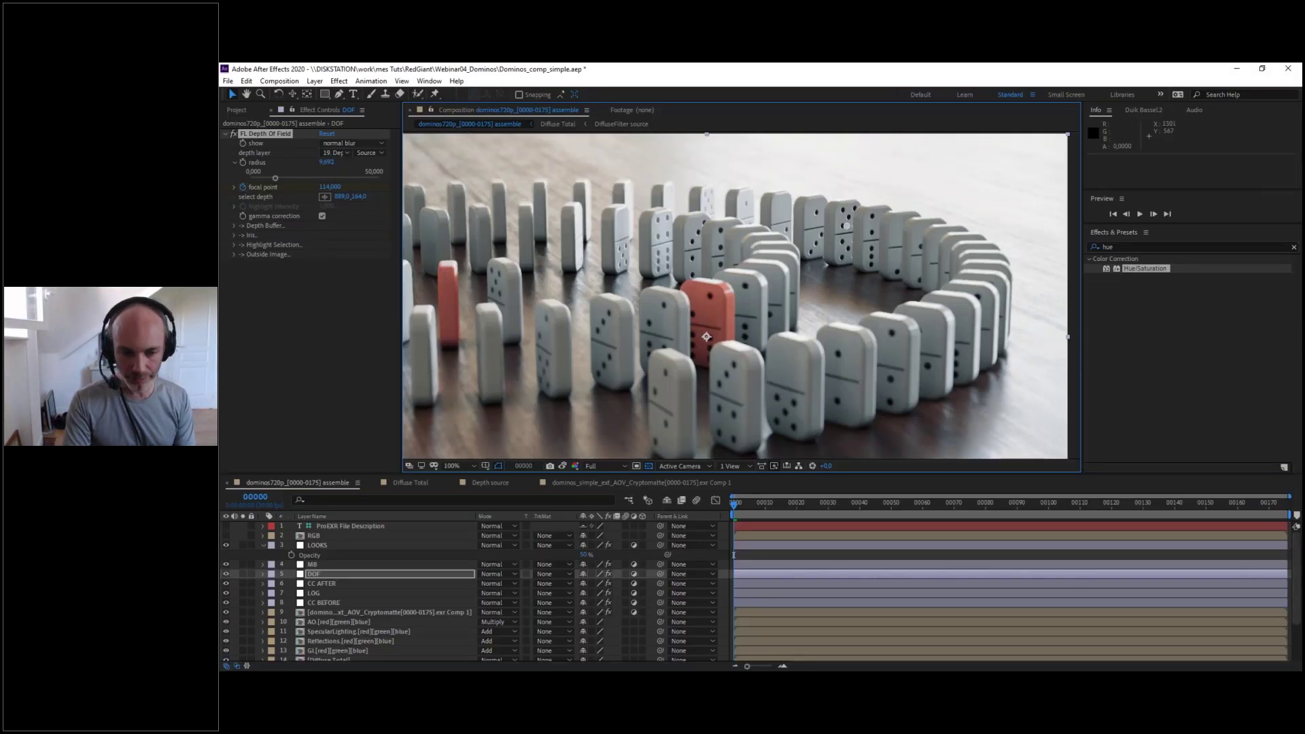
scroll(317, 581, "down", 3)
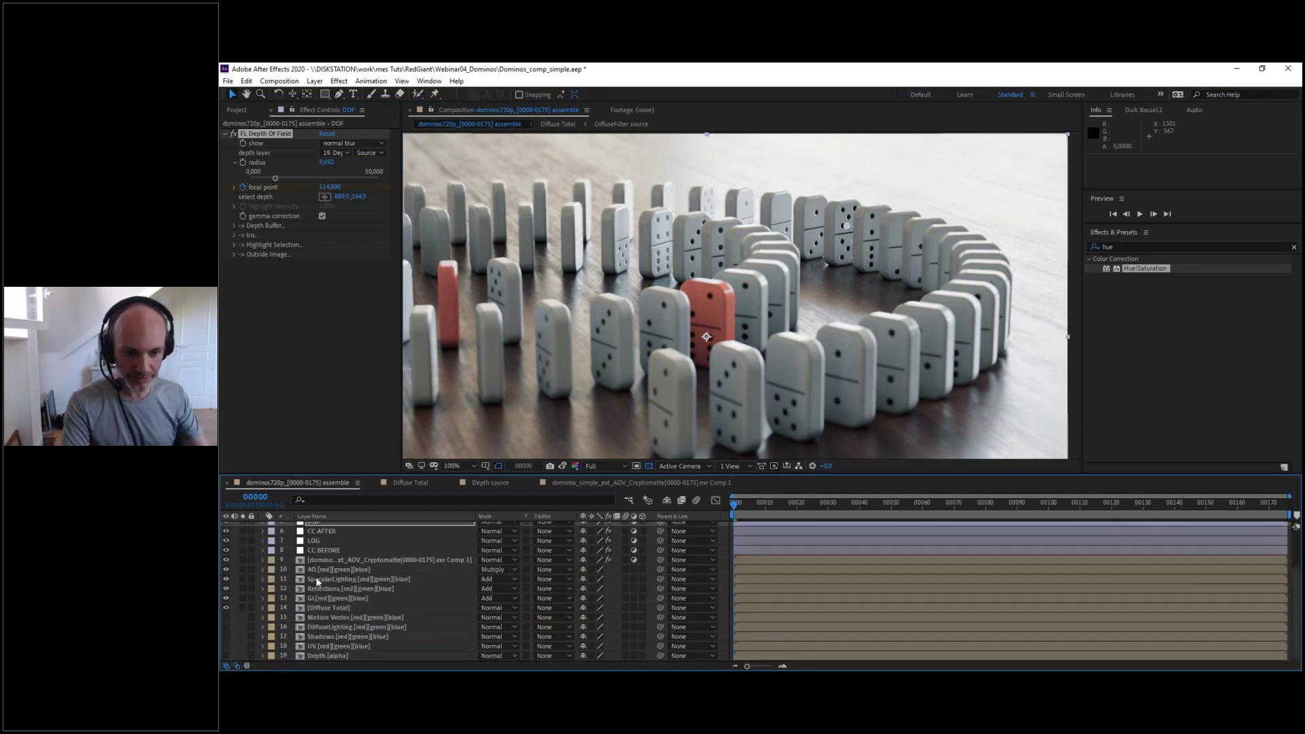
left_click(316, 599)
left_click(242, 598)
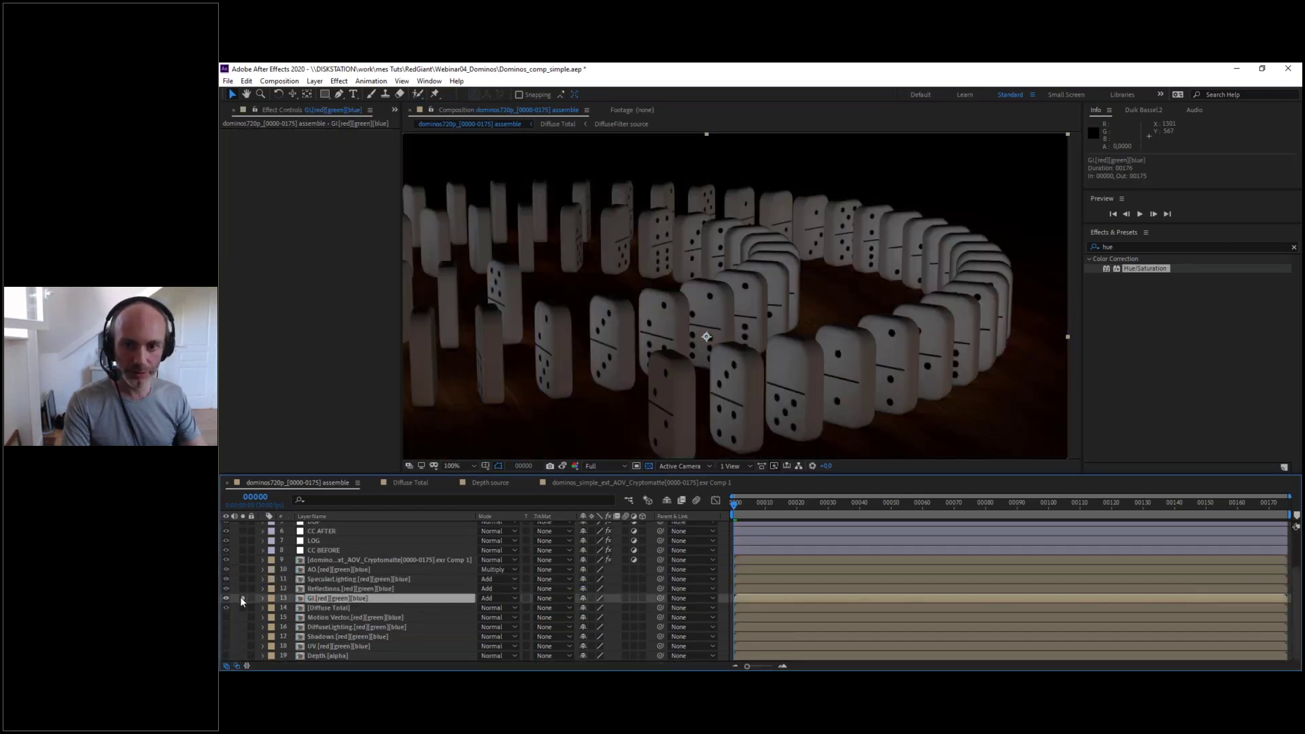
left_click(241, 597)
left_click(243, 578)
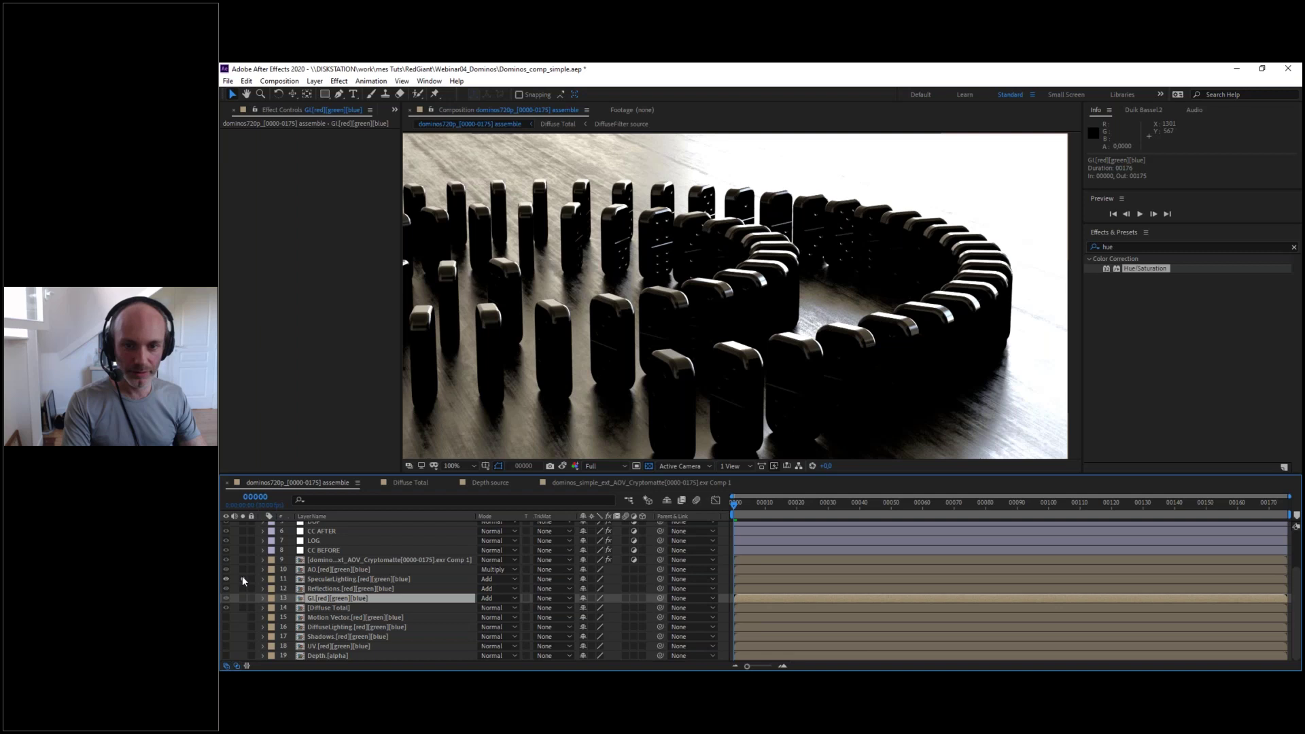
left_click(242, 577)
left_click(242, 569)
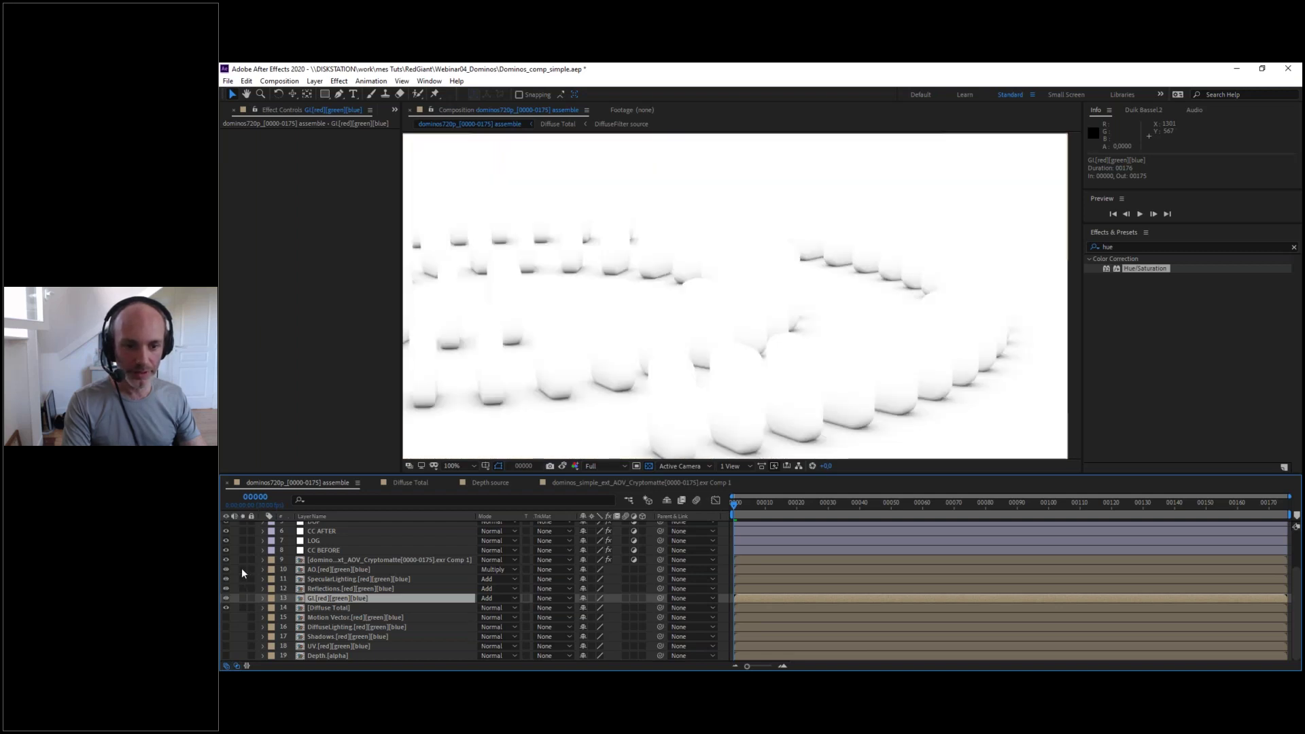
left_click(242, 569)
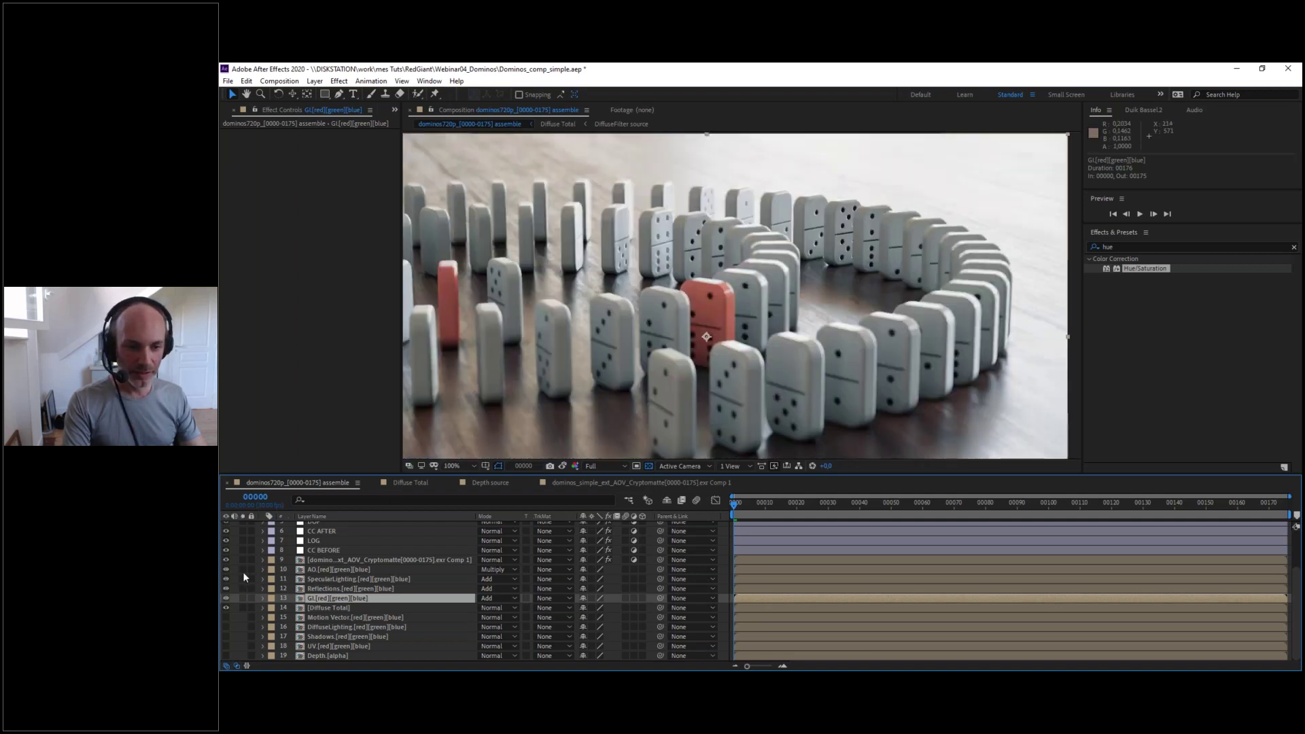
- Check the AO layer on its own in the composite, restore the full view, and switch to Cinema 4D
left_click(242, 568)
left_click(243, 569)
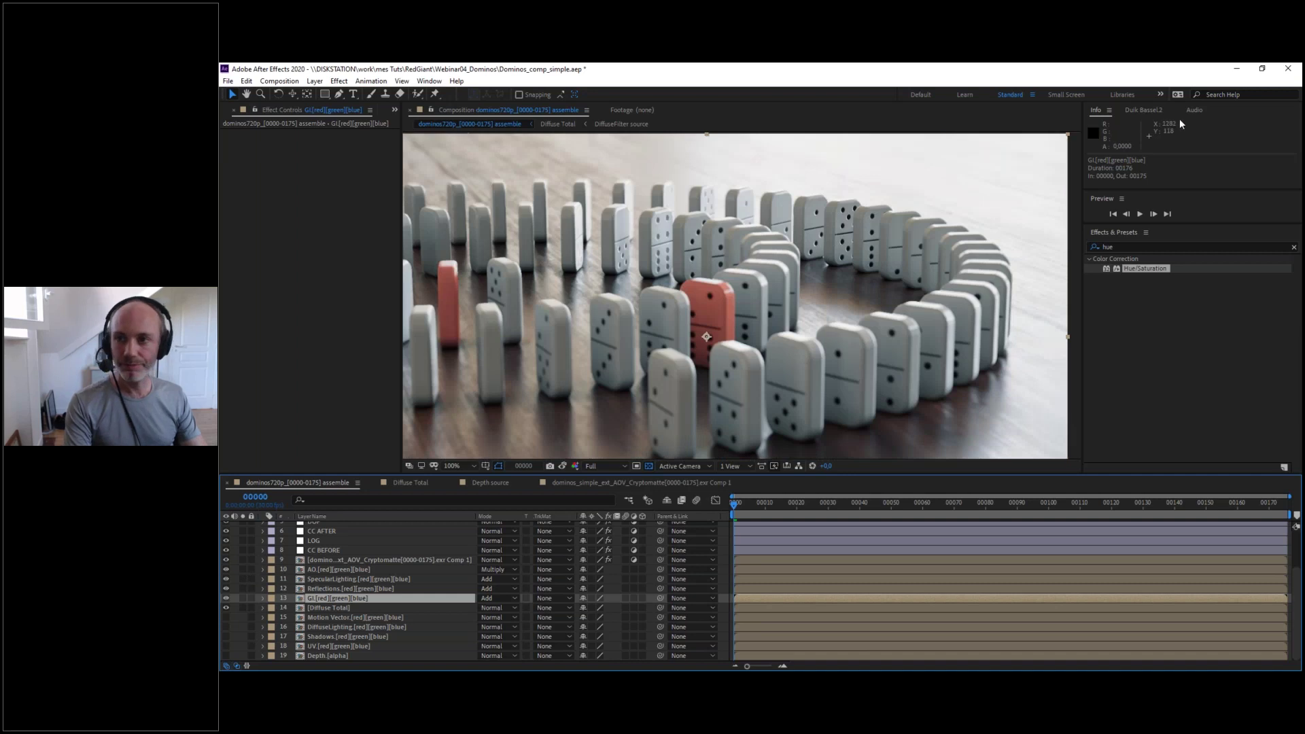
left_click(1238, 68)
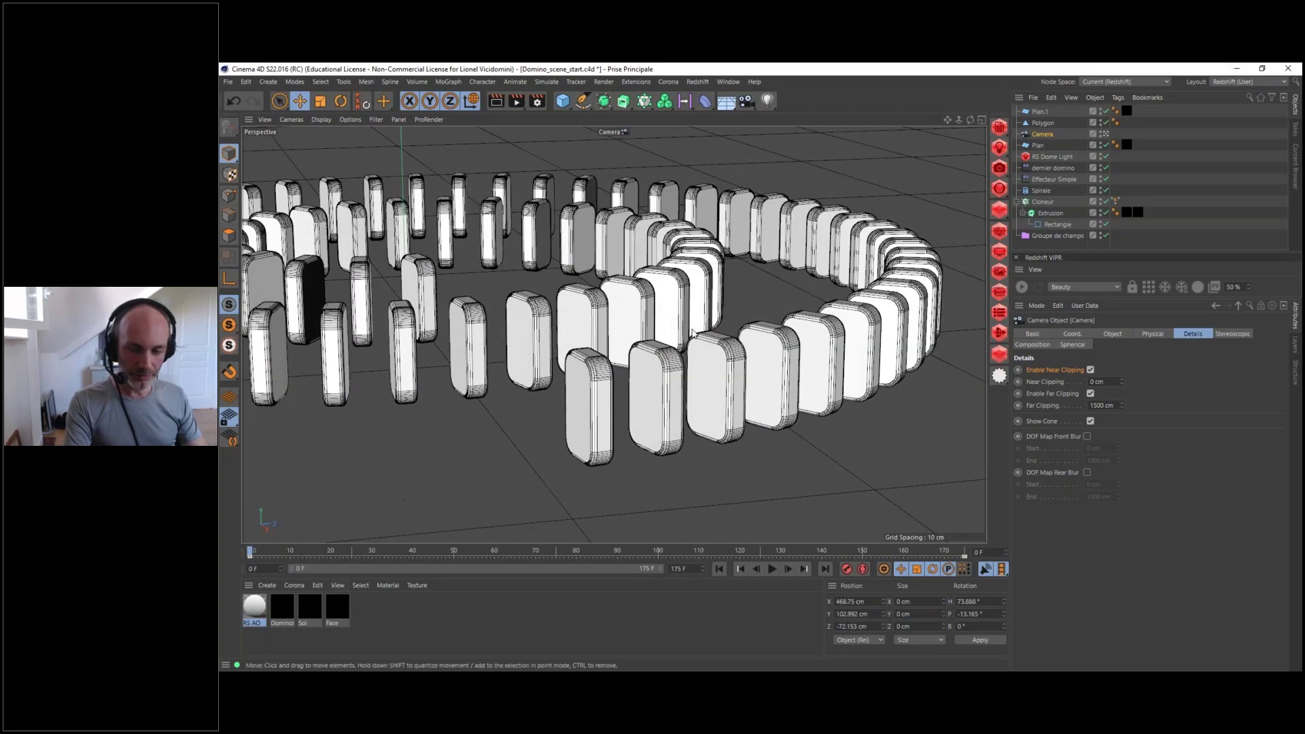
- Open the Redshift RenderView, start the interactive render and display the AO pass
left_click(999, 231)
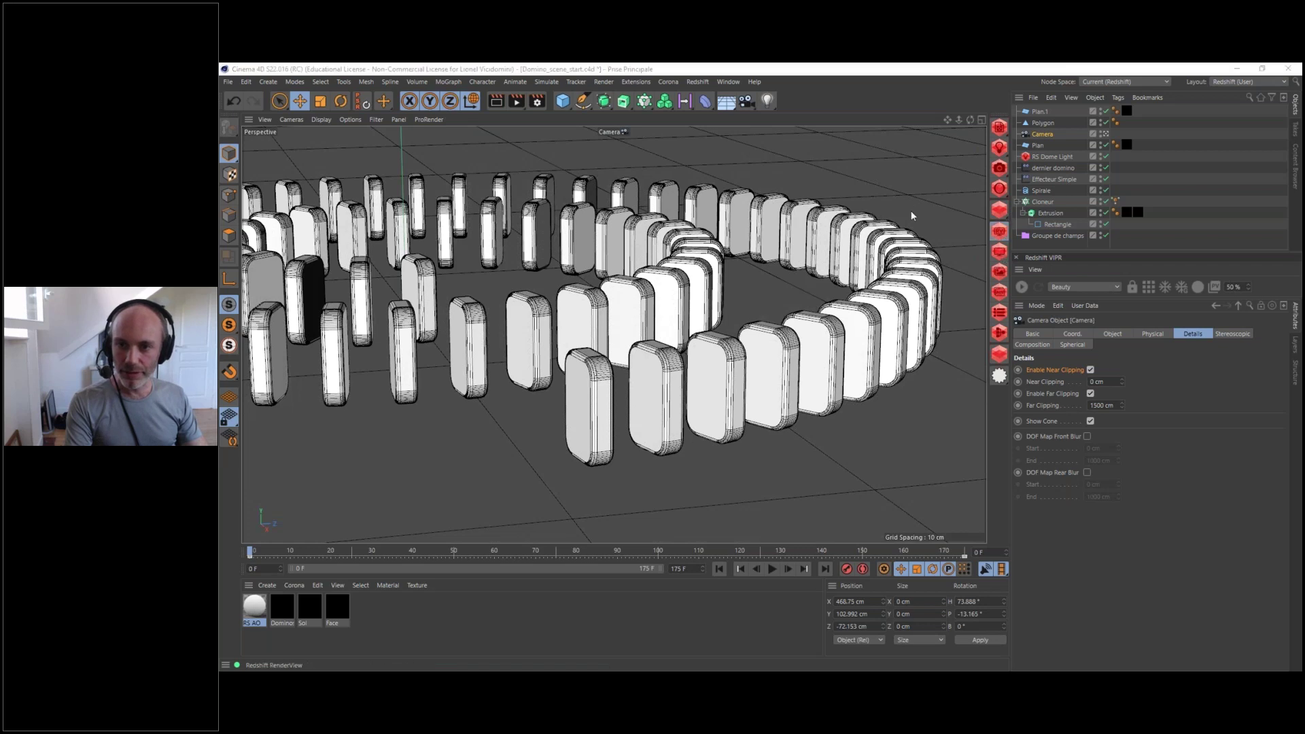
left_click_drag(844, 217, 654, 126)
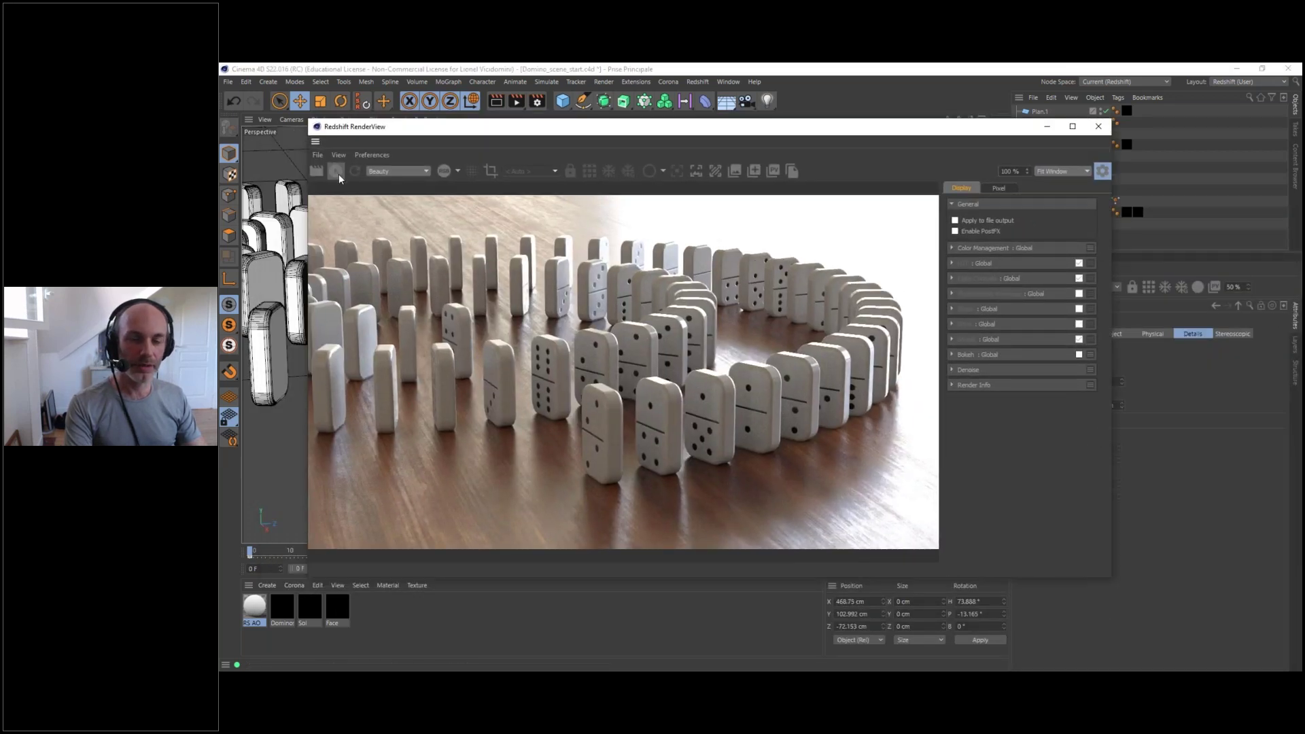
left_click(335, 171)
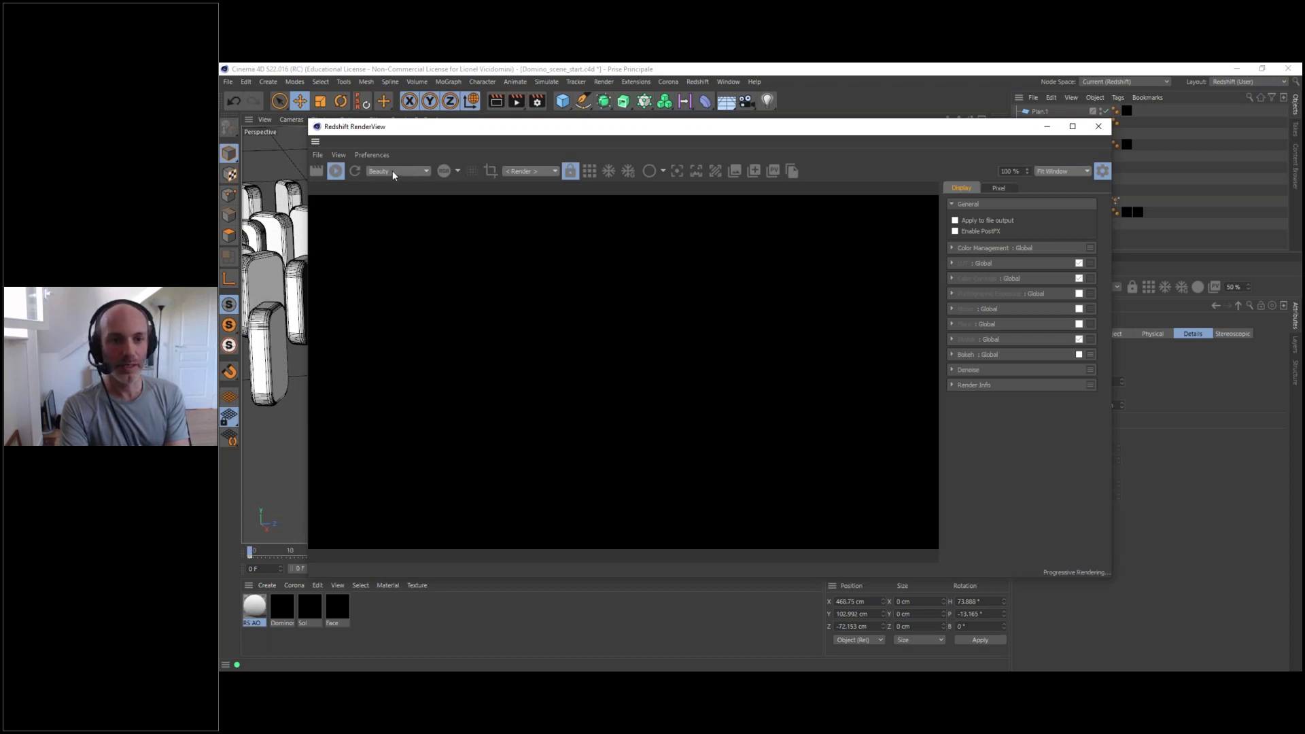
left_click(391, 171)
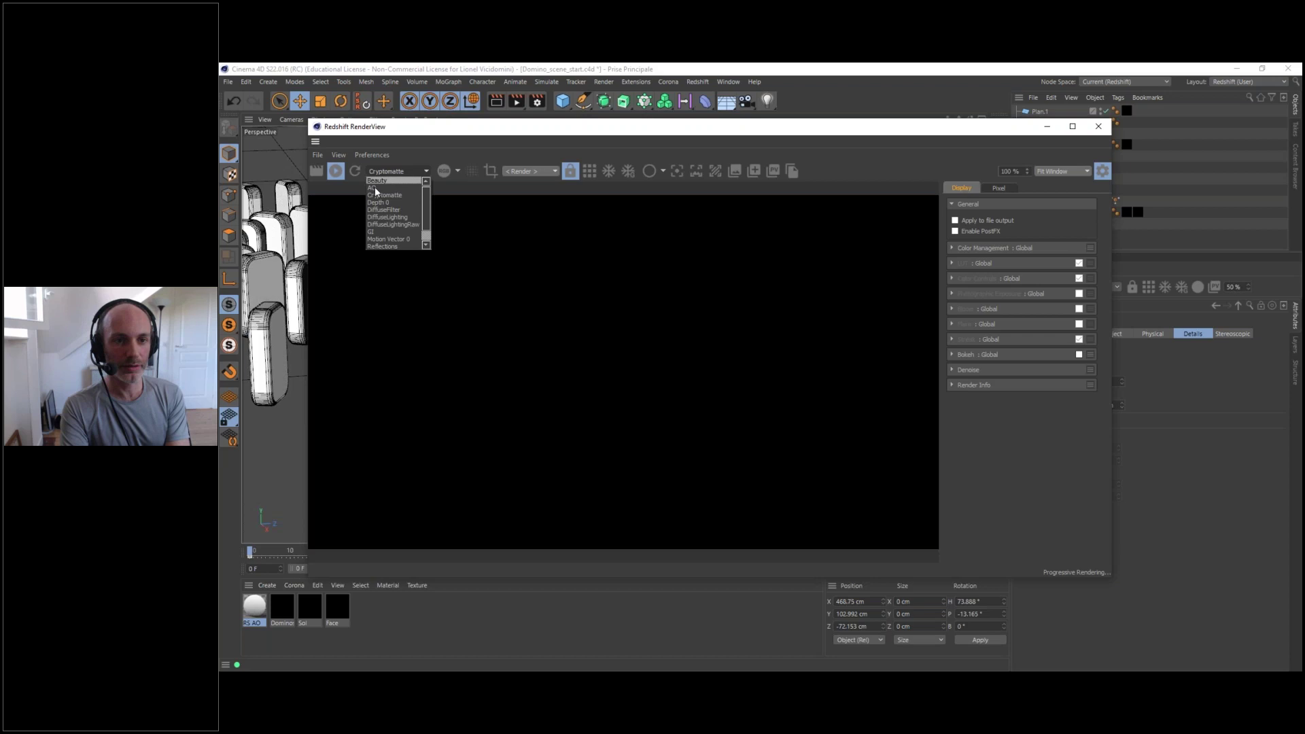
left_click(374, 188)
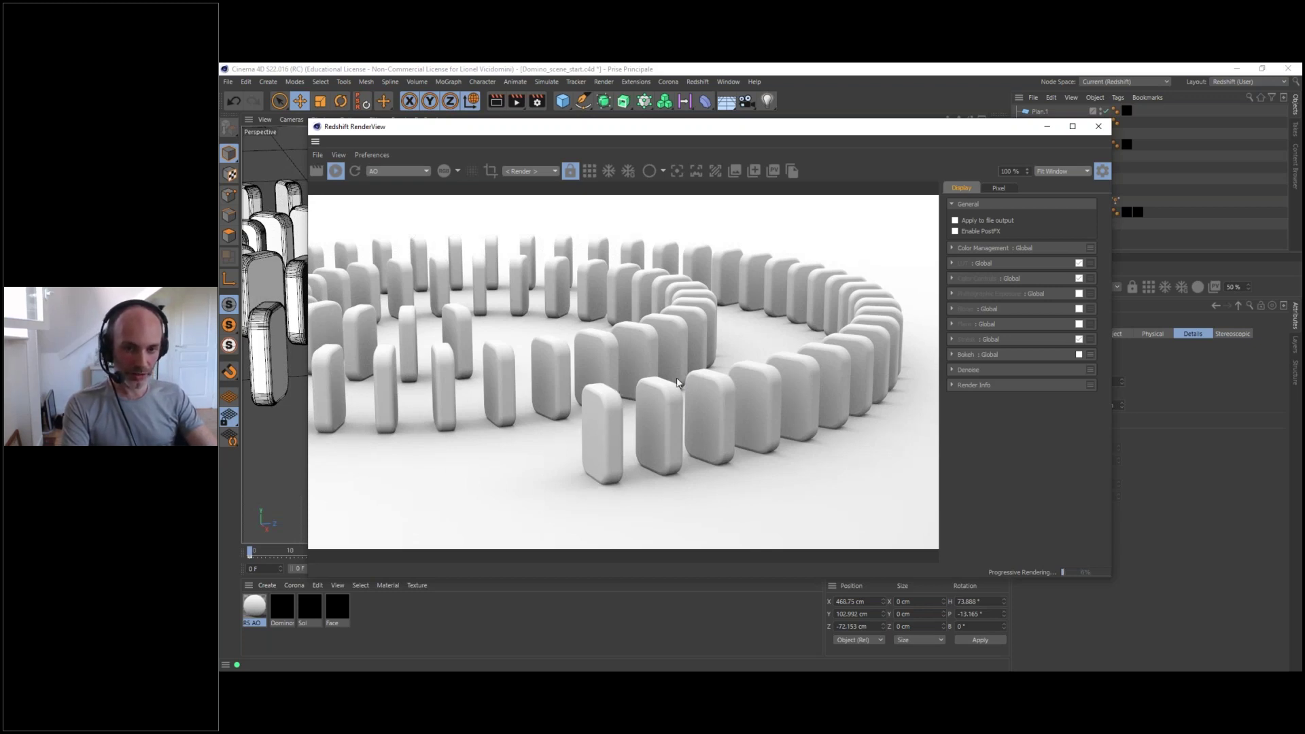
left_click_drag(759, 125, 736, 106)
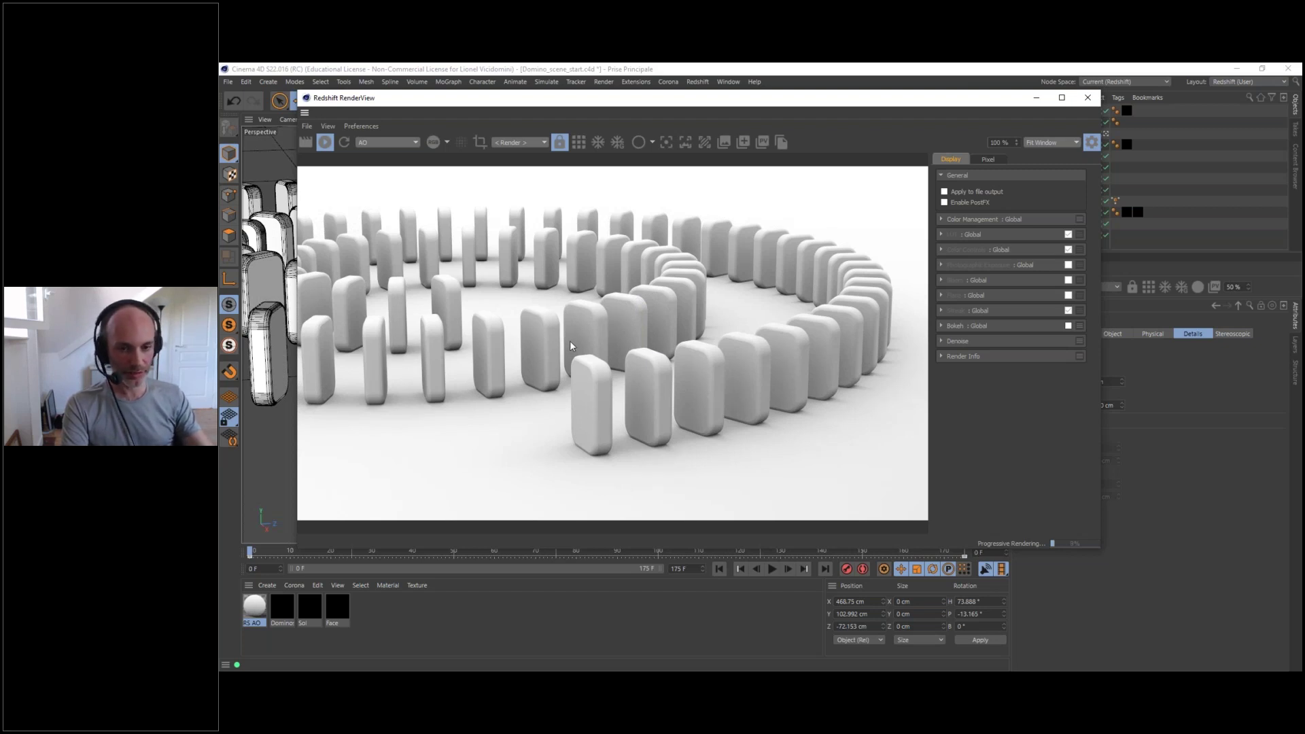
- Set the Max Distance of the RS AO material to 7.56
left_click(255, 607)
left_click_drag(918, 103, 852, 87)
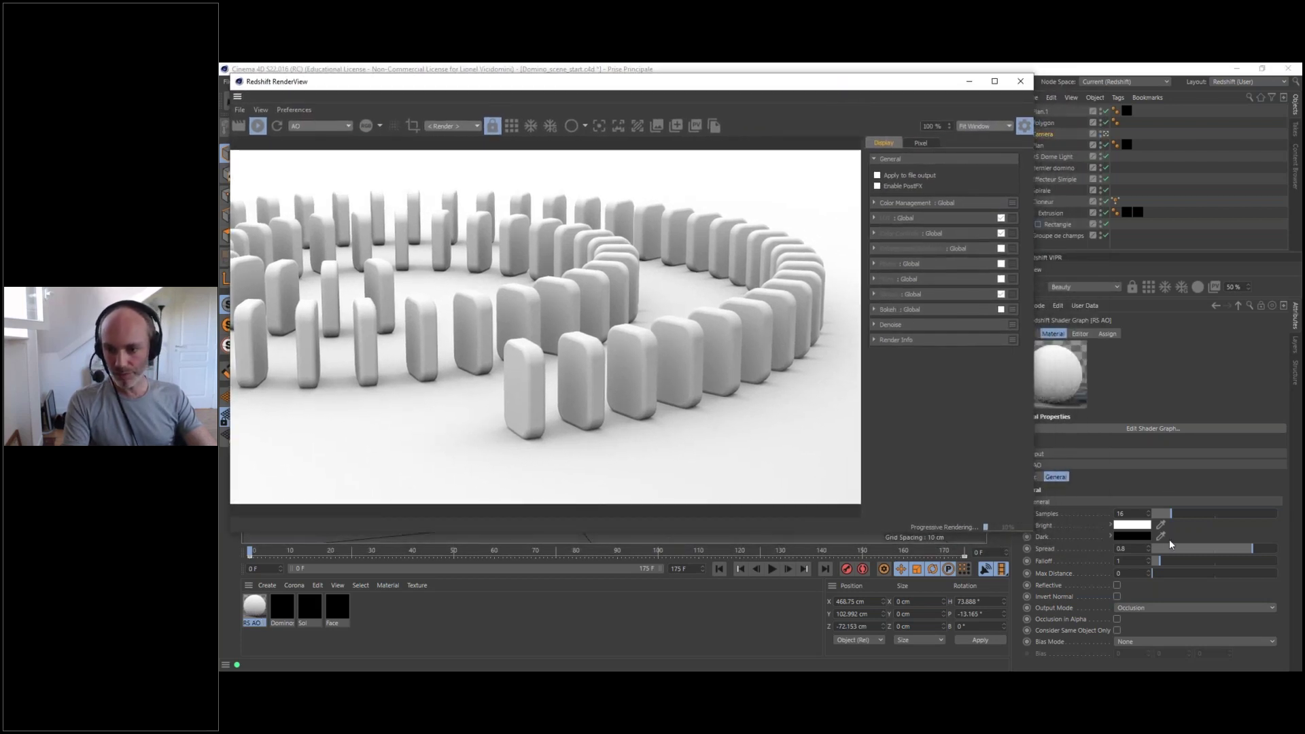
left_click(1050, 573)
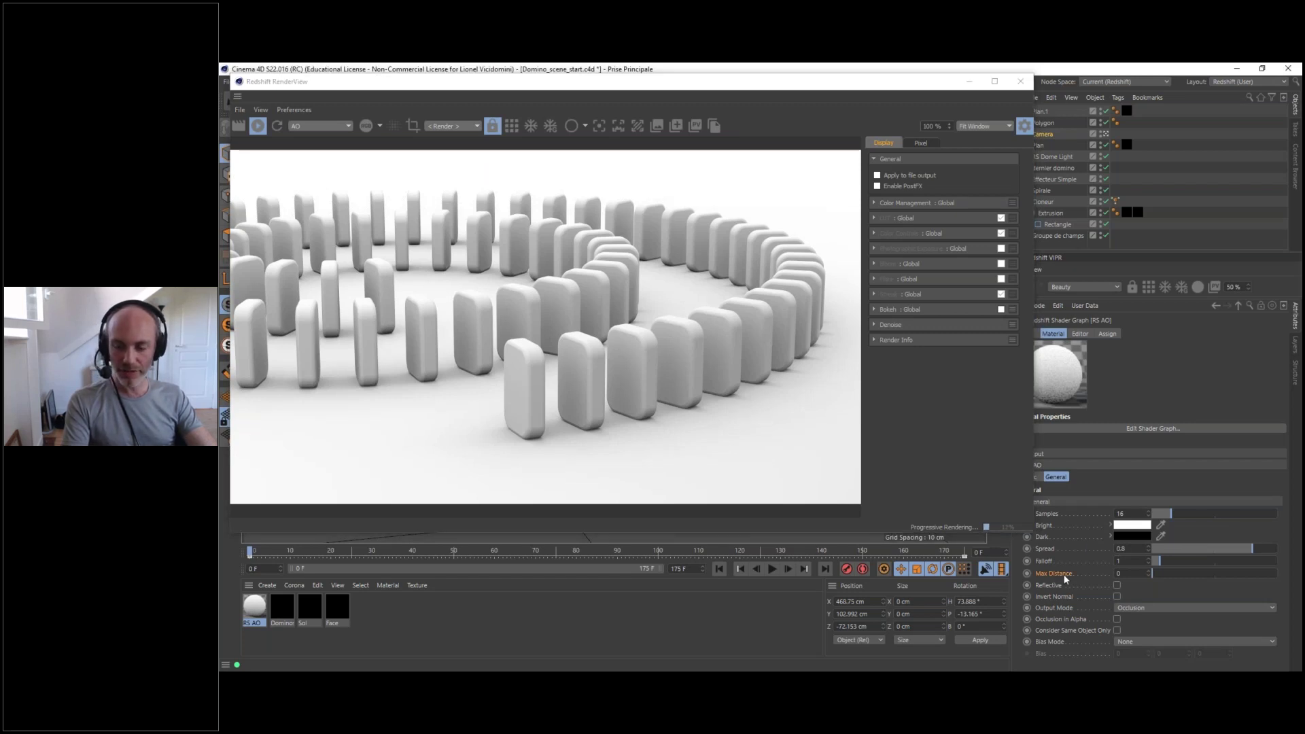
left_click(1248, 573)
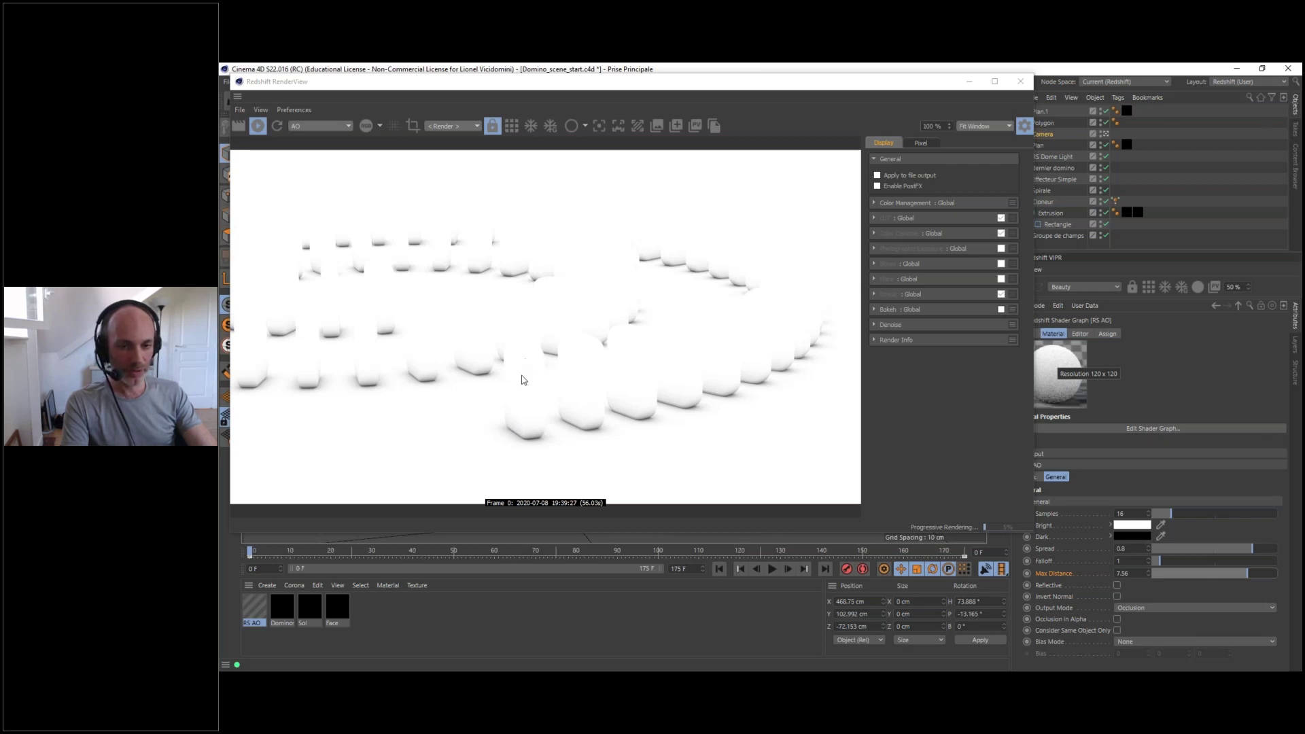
- Move the animation to frame 62, examine how the AO pass renders there, and close the RenderView
left_click_drag(588, 83, 1142, 127)
left_click(505, 549)
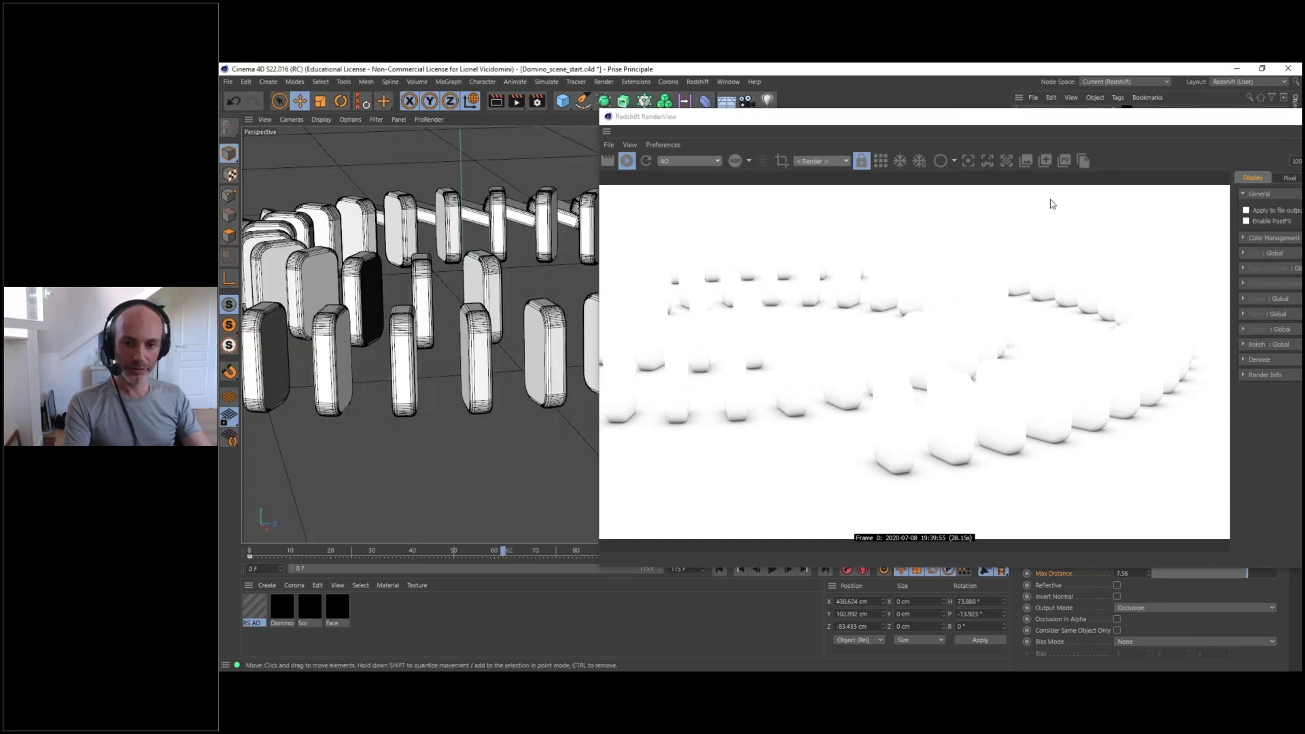
left_click_drag(997, 123, 708, 122)
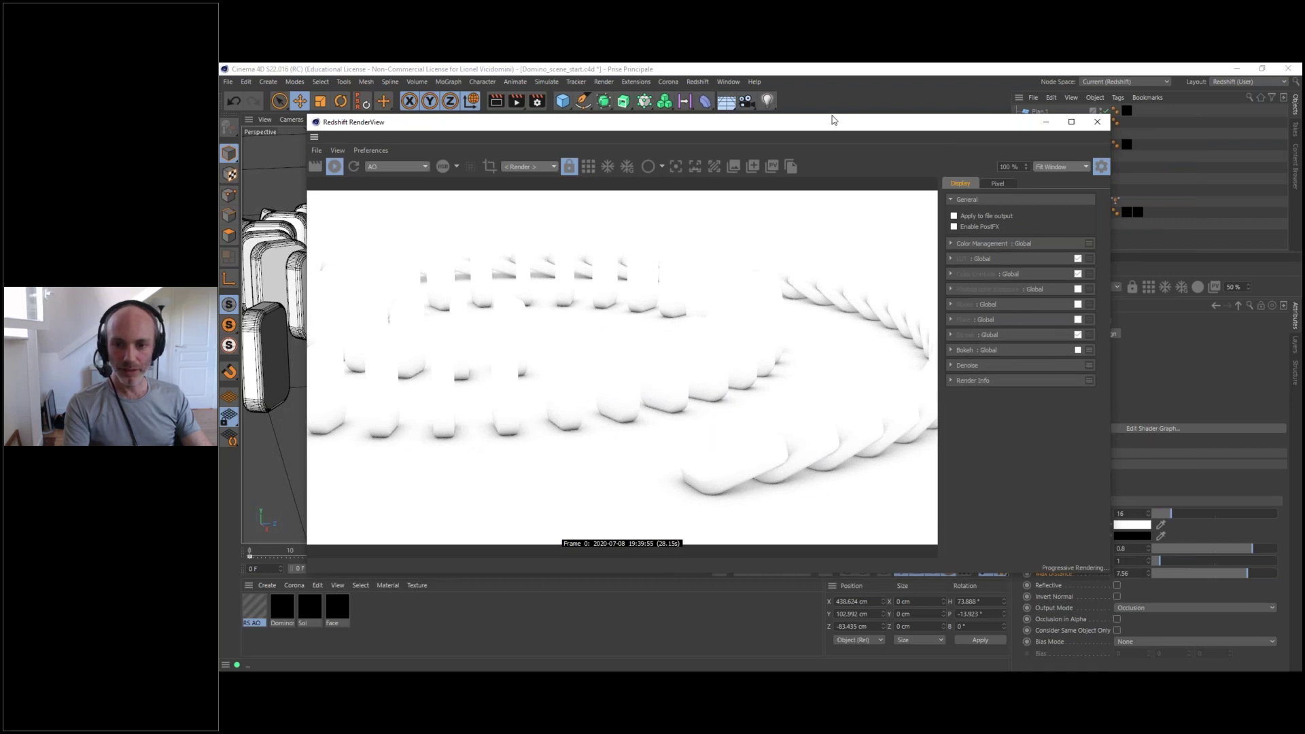
left_click_drag(830, 117, 743, 92)
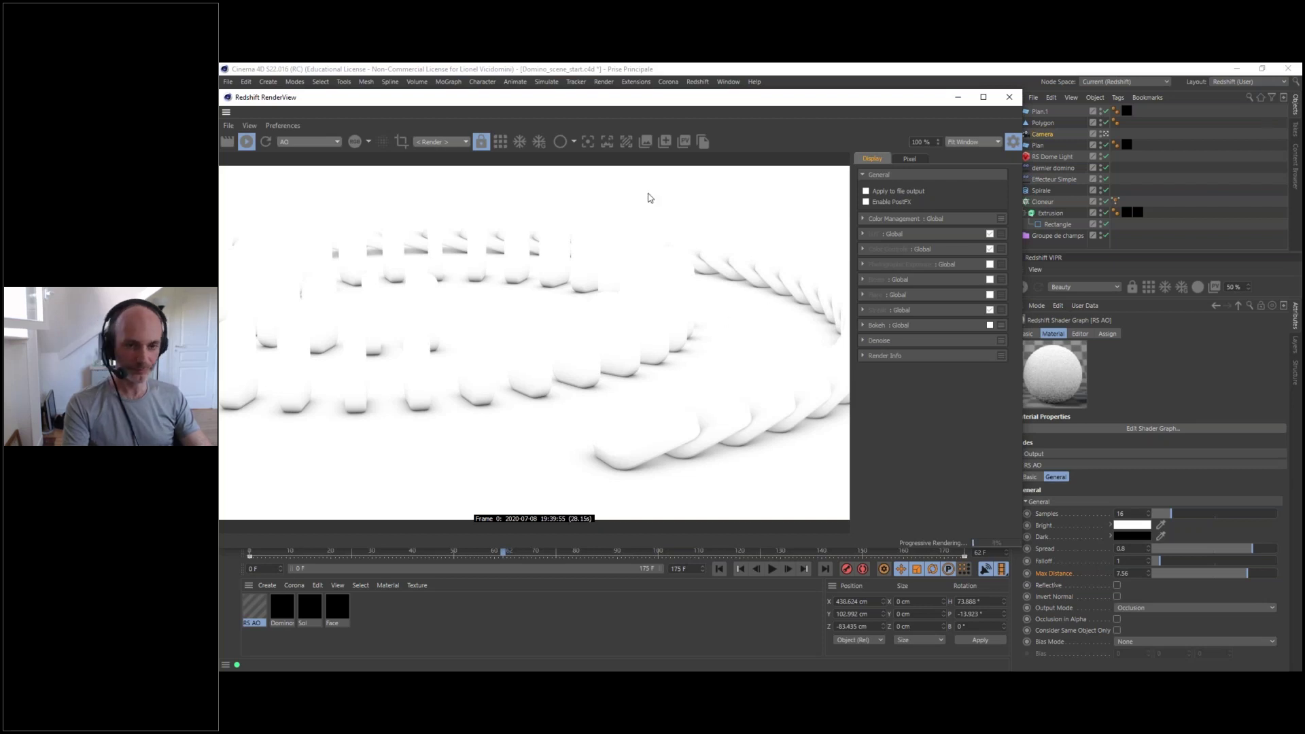
left_click_drag(682, 101, 840, 111)
left_click(1166, 107)
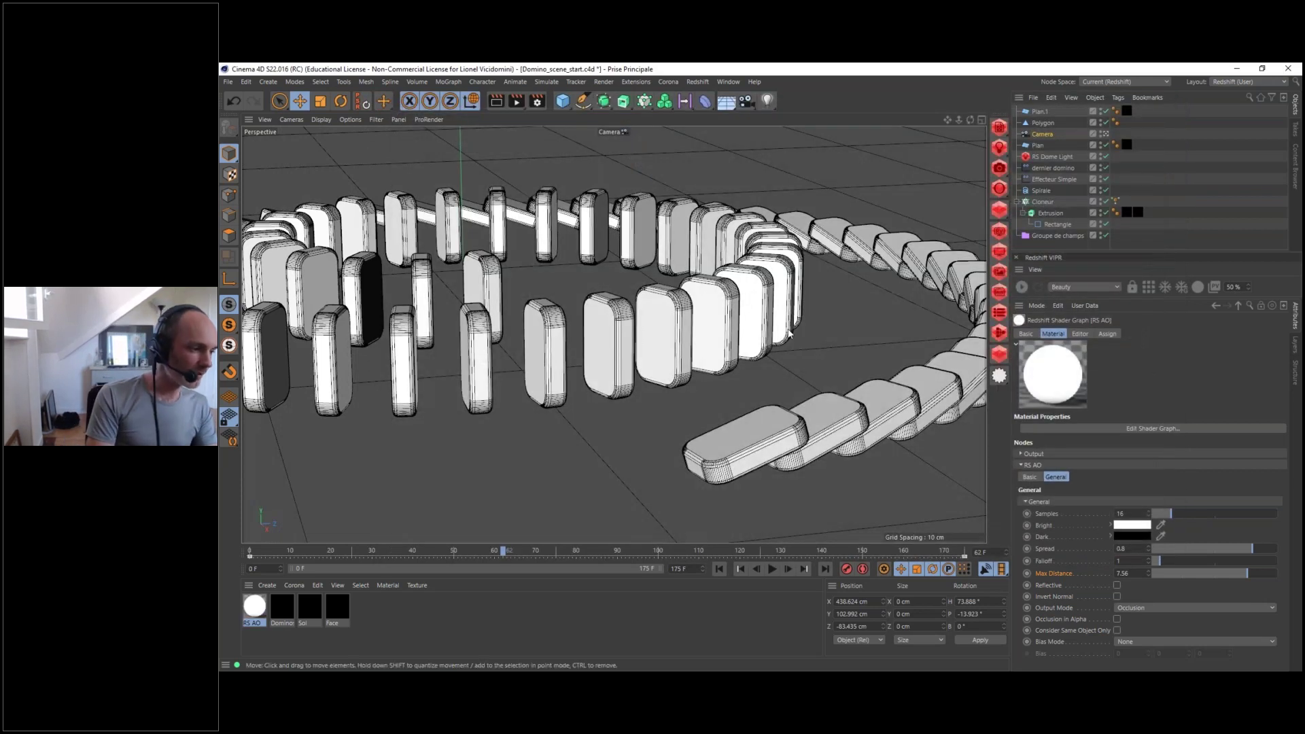
- Switch to After Effects and start a new empty project
key("alt+Tab")
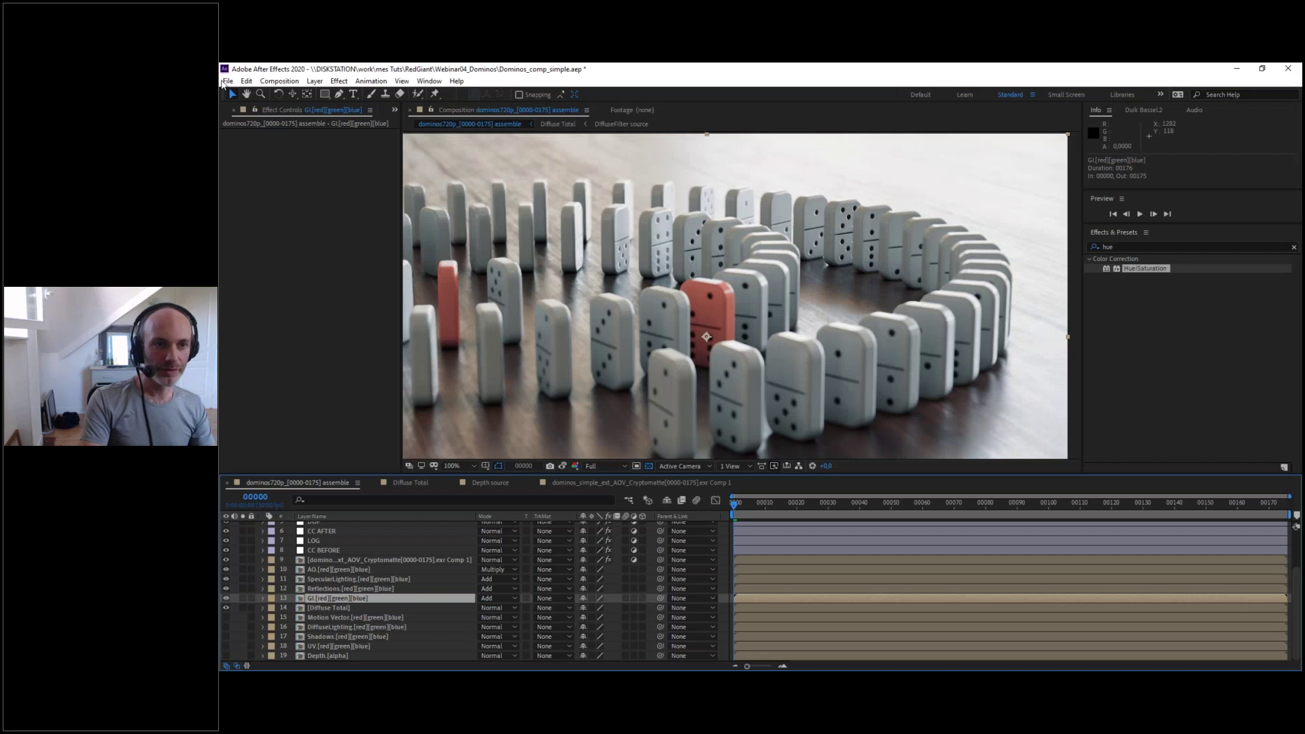
left_click(227, 81)
mouse_move(353, 94)
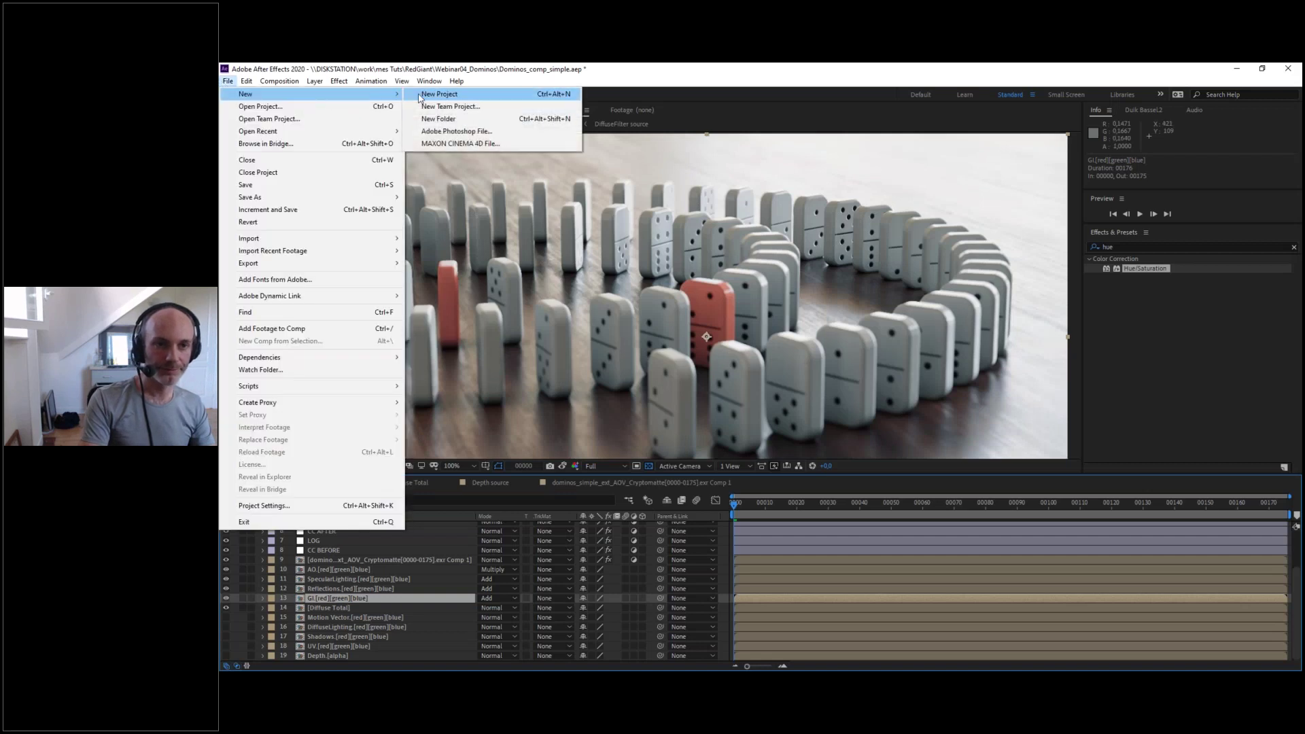
left_click(432, 95)
left_click(797, 385)
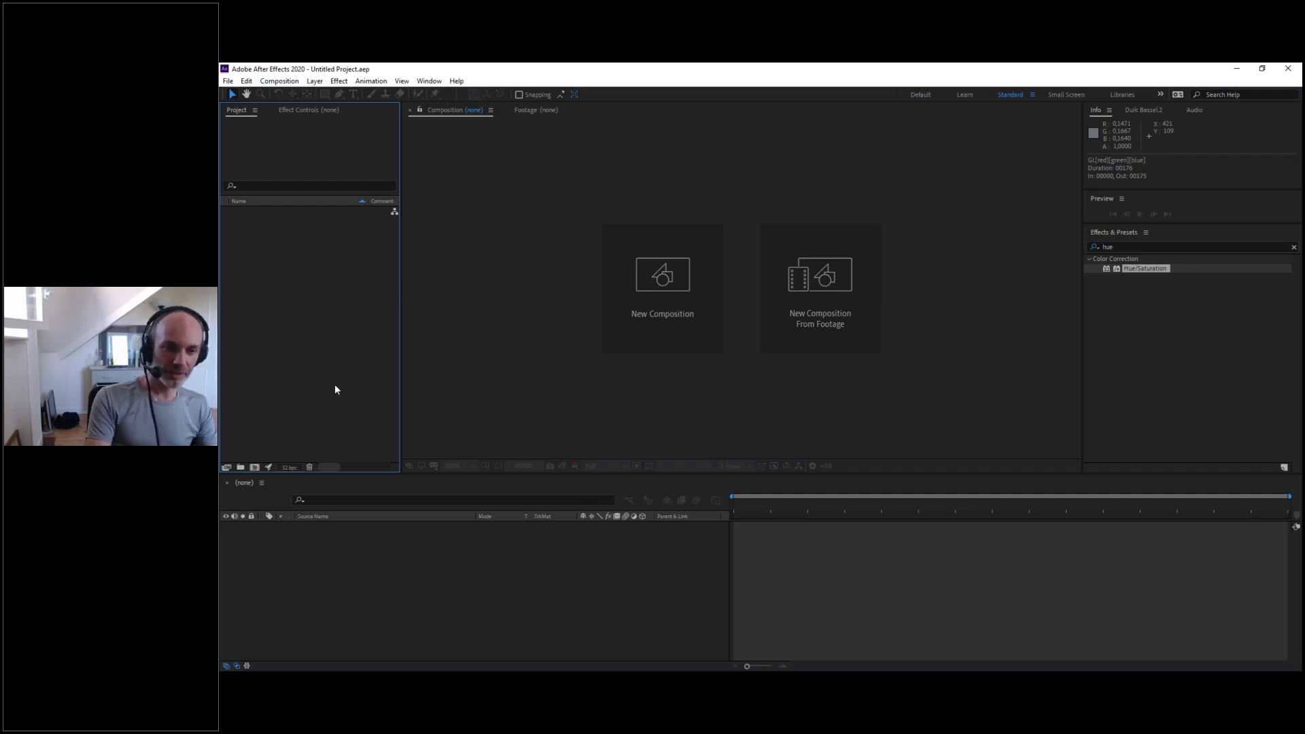
- Import the dominos720p render from dominos720p_0167.exr as an OpenEXR sequence, with Create Composition enabled
double_click(306, 271)
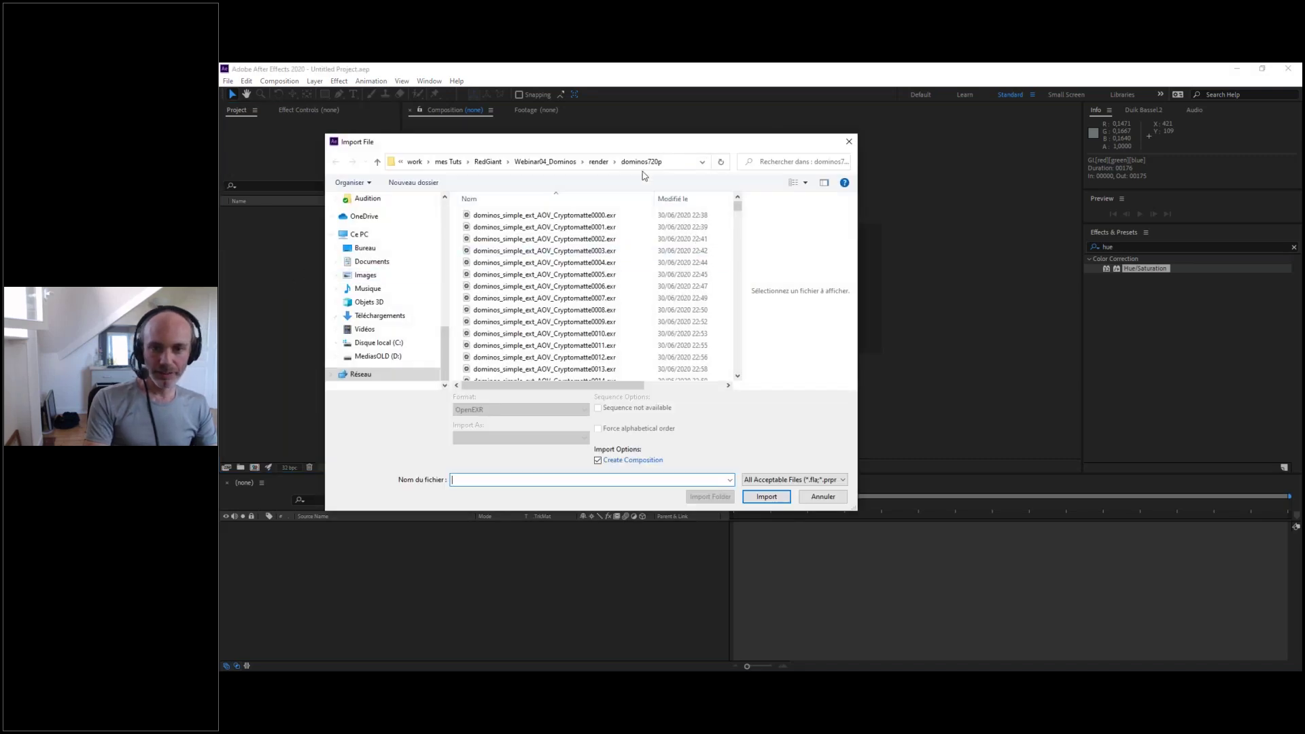
mouse_move(738, 206)
left_mouse_down()
mouse_move(740, 247)
mouse_move(741, 202)
left_mouse_up()
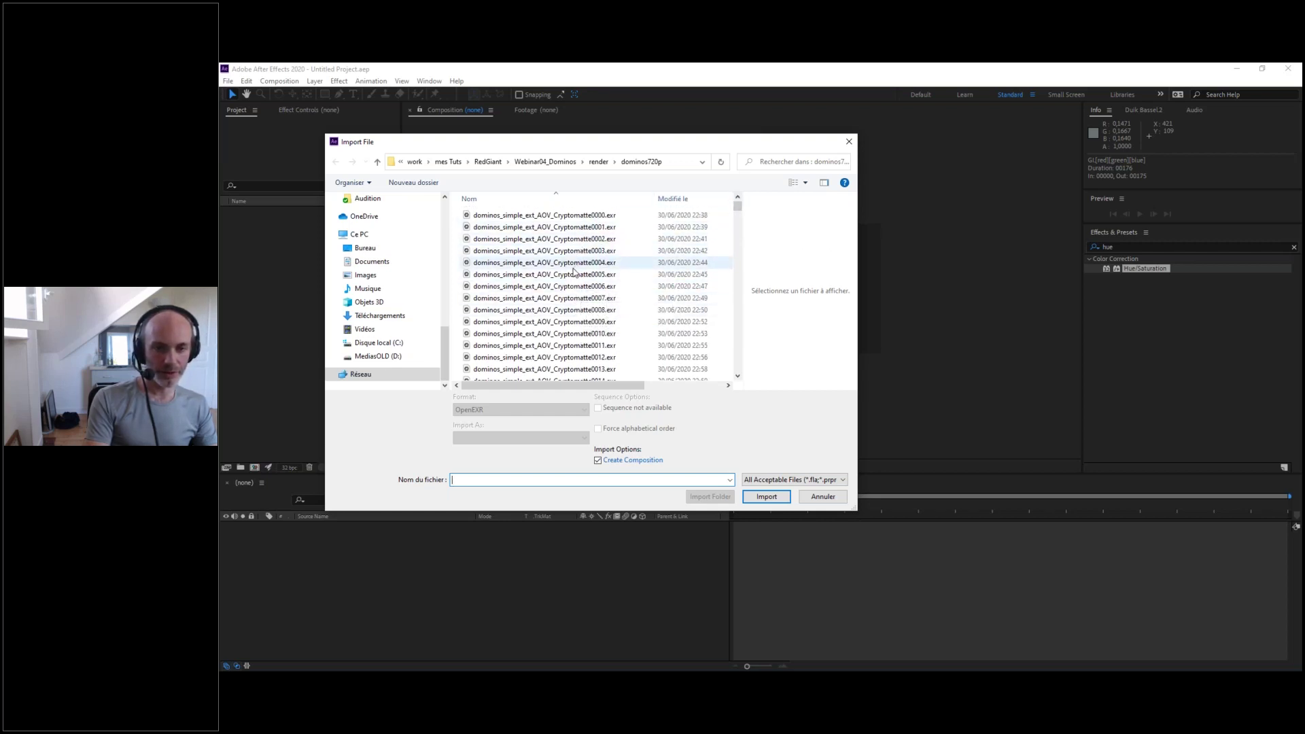
left_click_drag(740, 210, 745, 378)
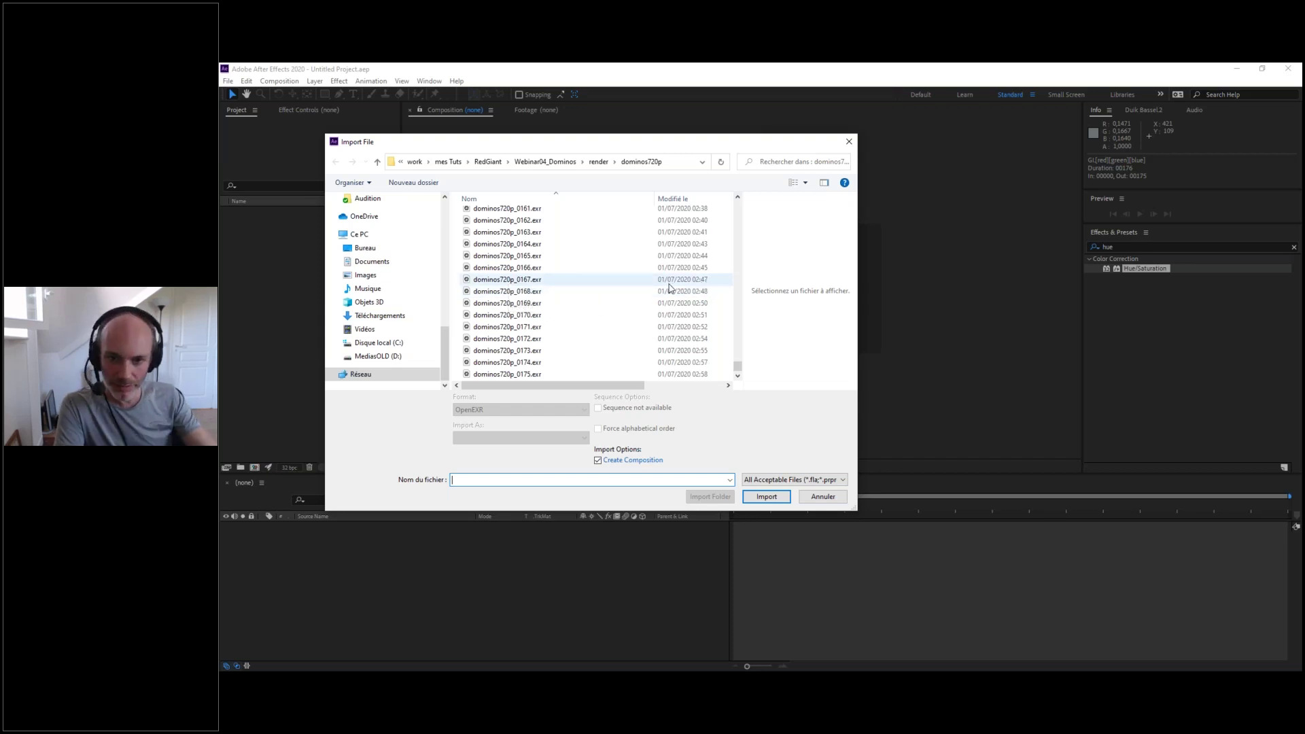
left_click(505, 282)
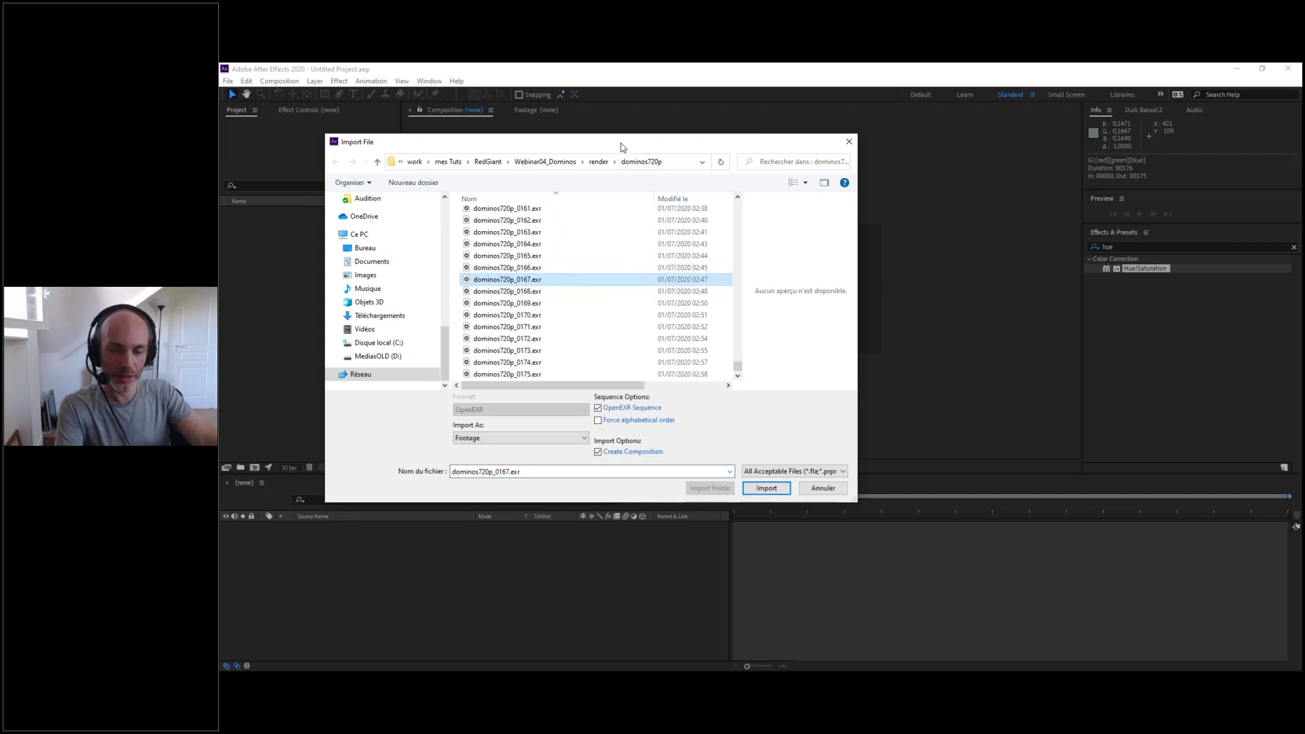
left_click_drag(623, 147, 702, 139)
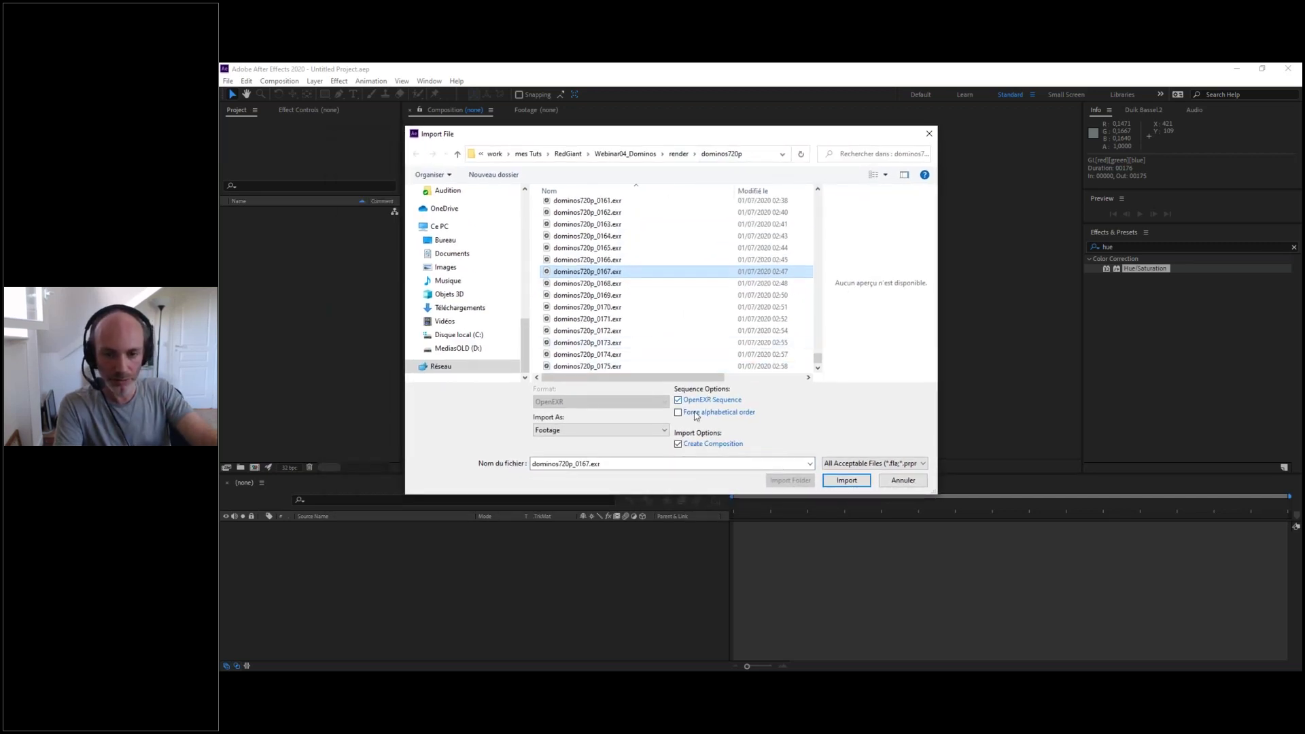
left_click(690, 445)
left_click(684, 447)
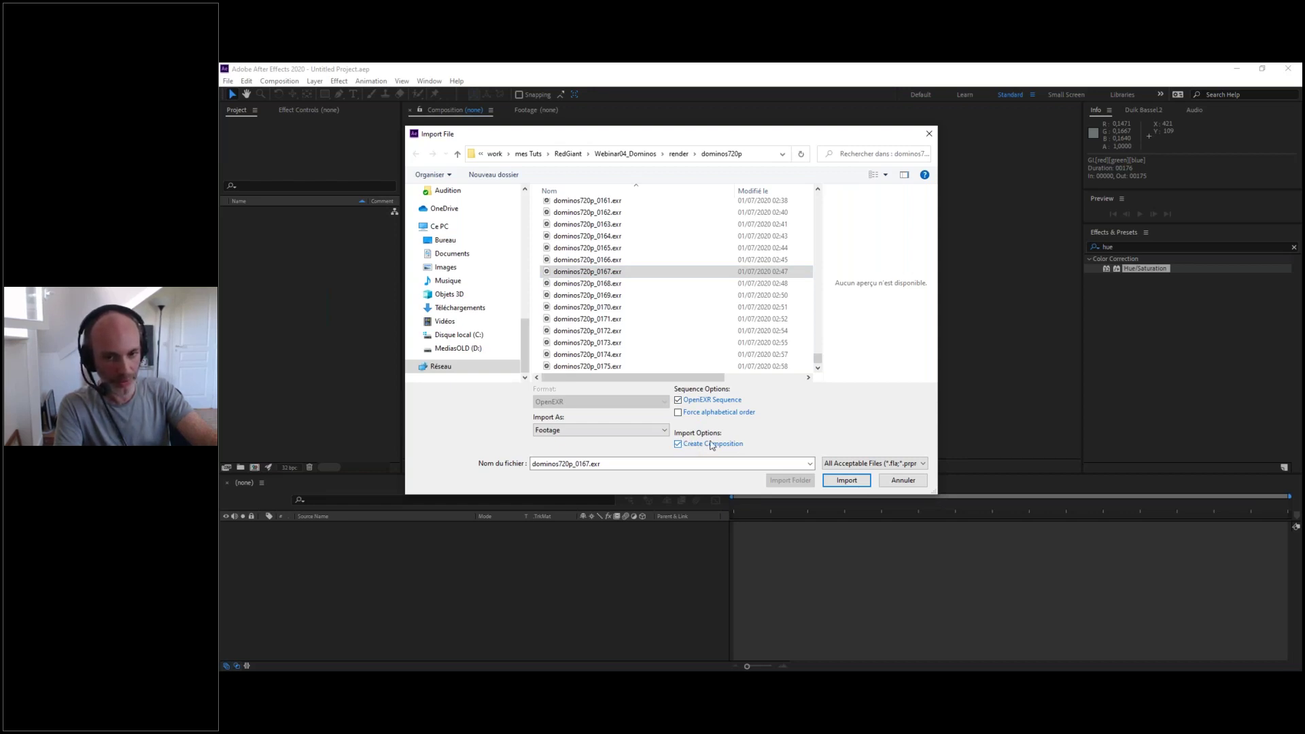
left_click(846, 480)
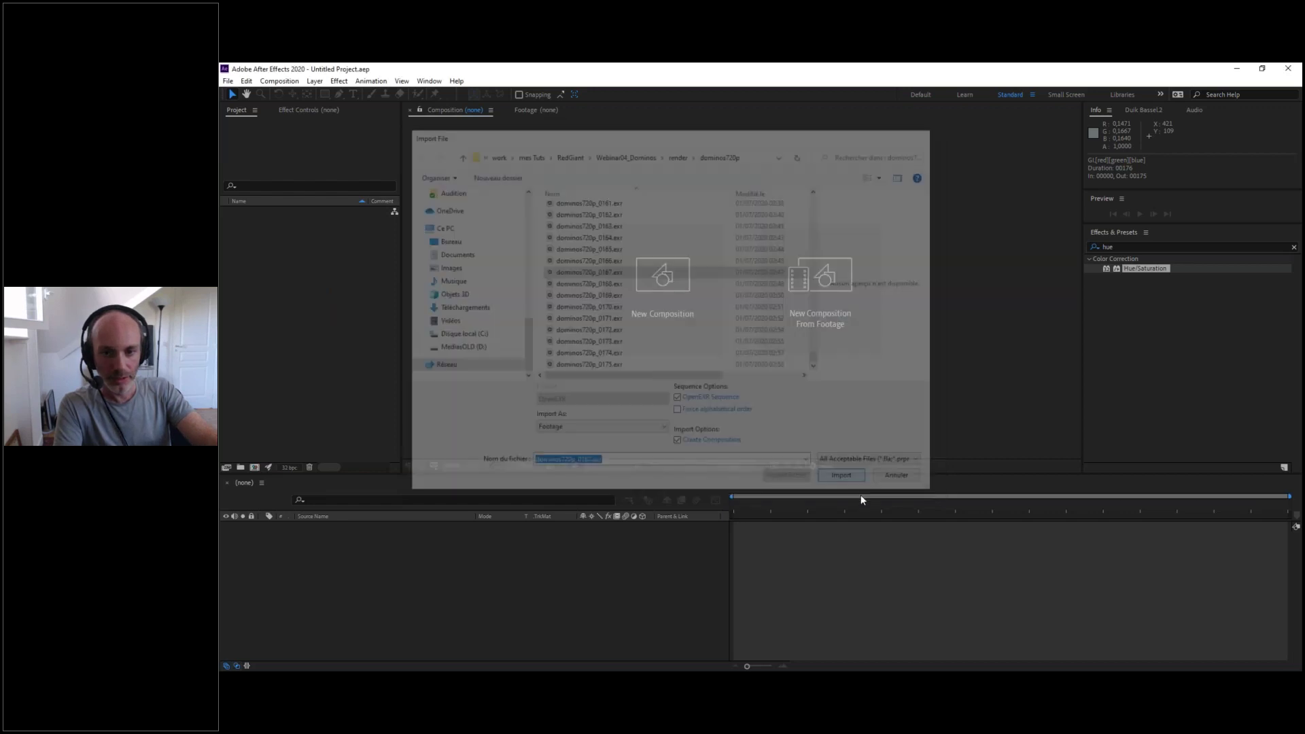
- Set the EXR sequence to import as a Composition with pre-composed layers and a contact sheet, and accept the import options
left_click_drag(767, 302, 551, 262)
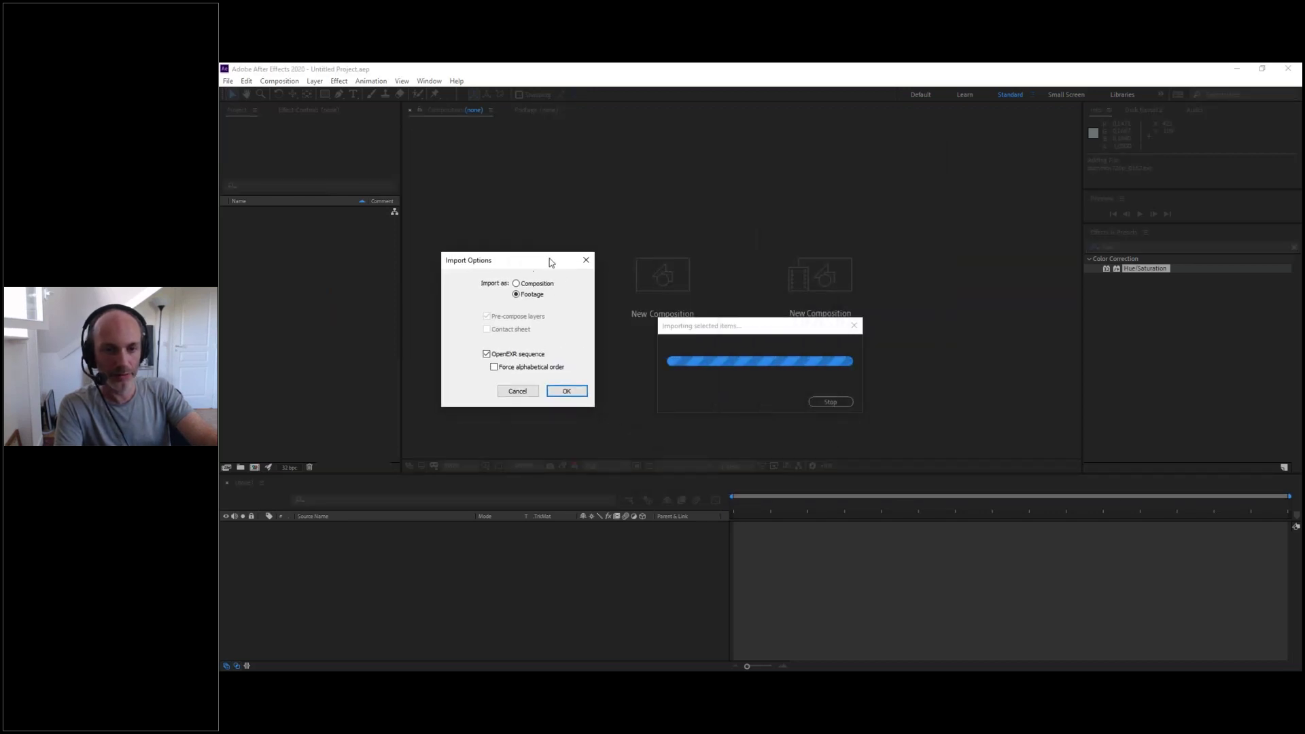
left_click(519, 284)
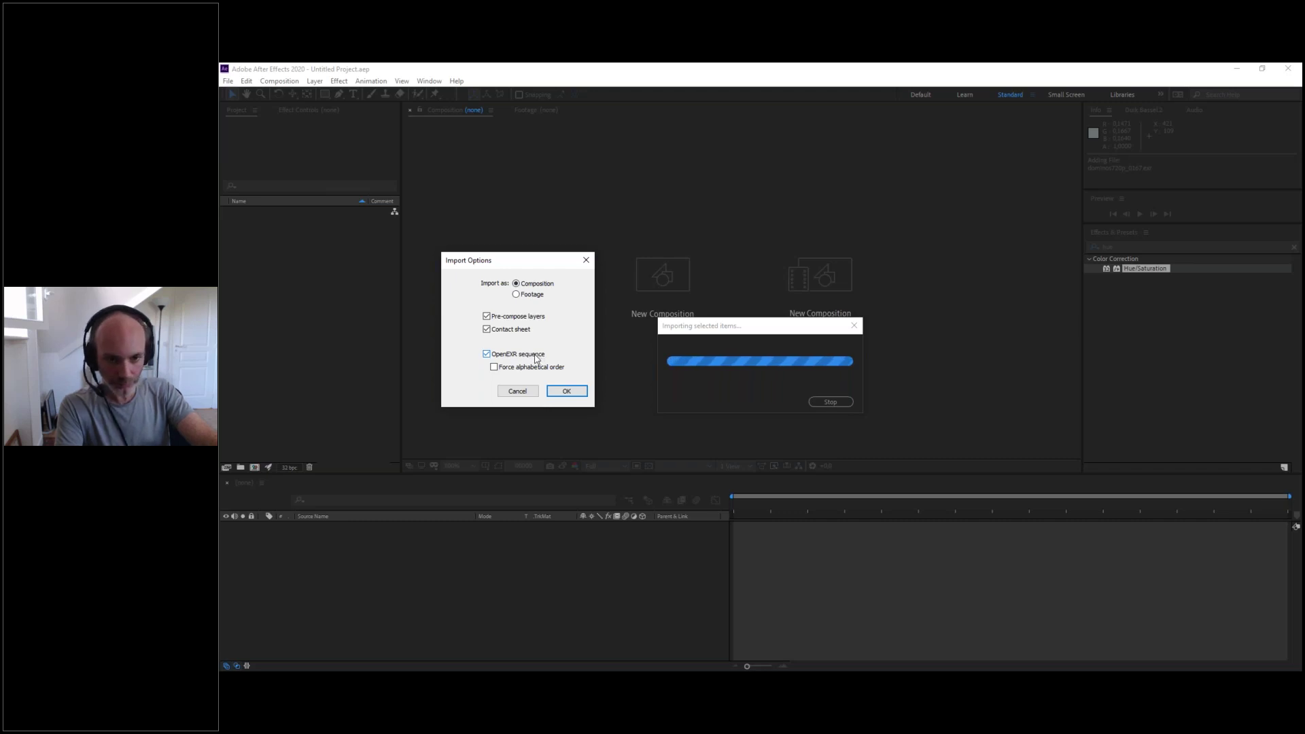
left_click(569, 392)
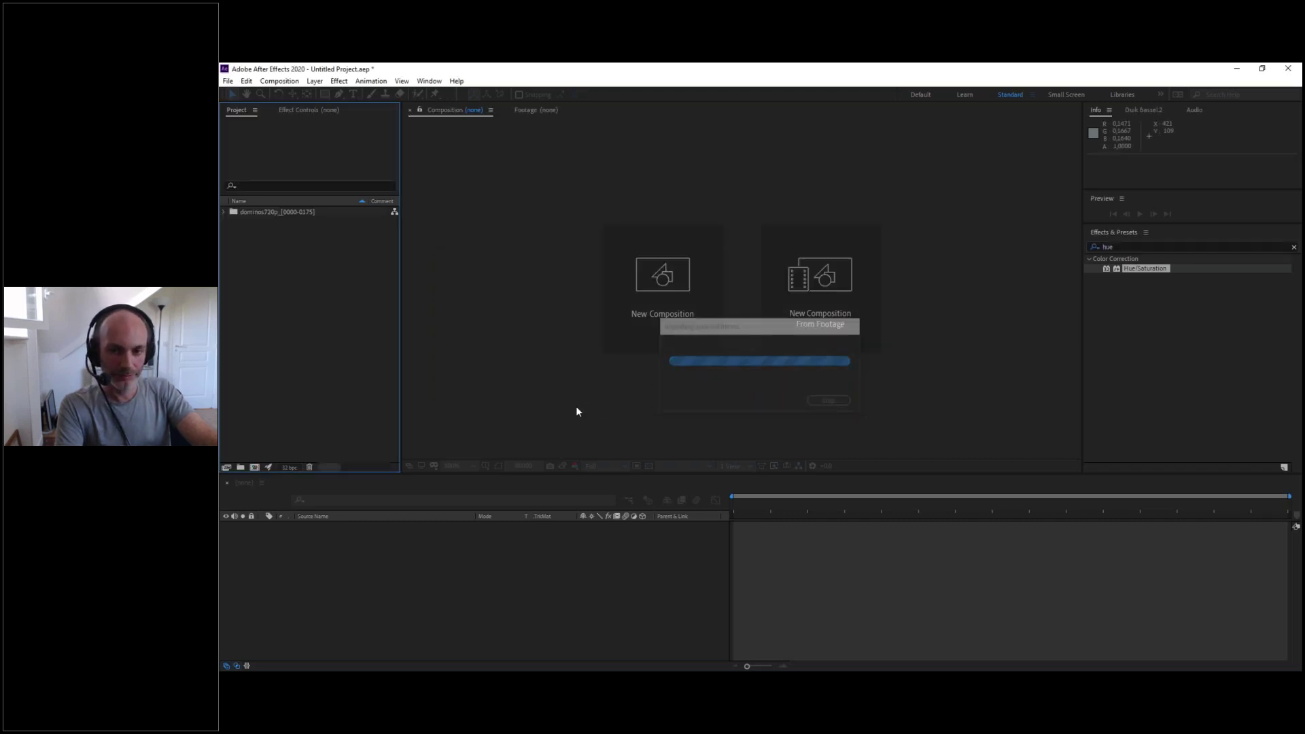
- Expand the imported dominos720p folder and its source comps, and inspect the EXR footage and the assemble composition
left_click(225, 212)
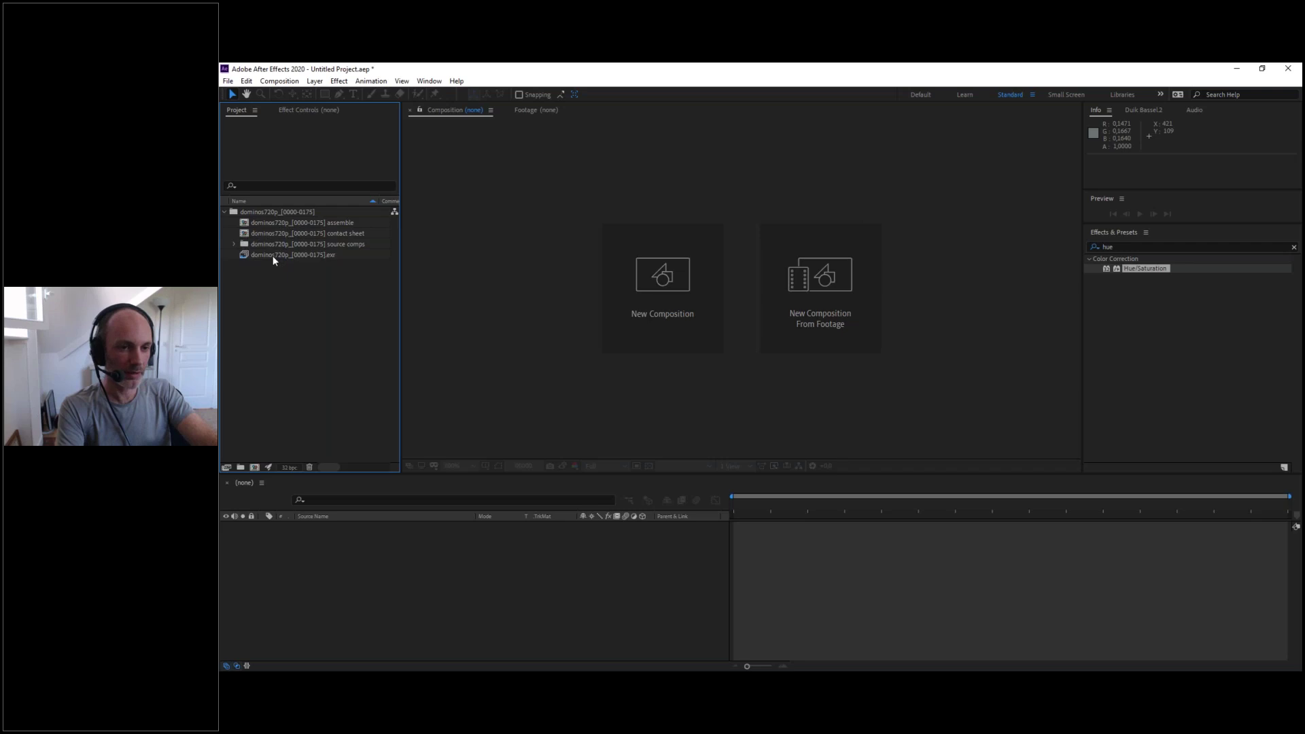
left_click(315, 256)
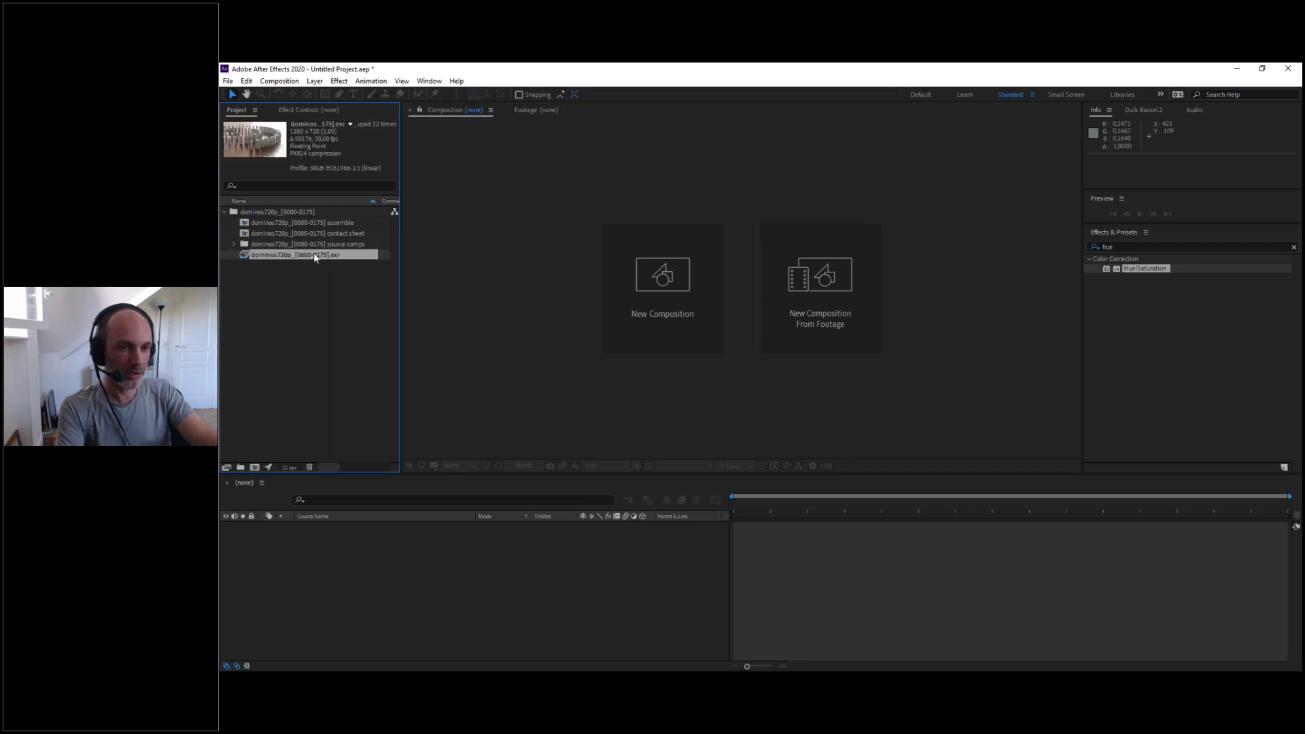
left_click(234, 244)
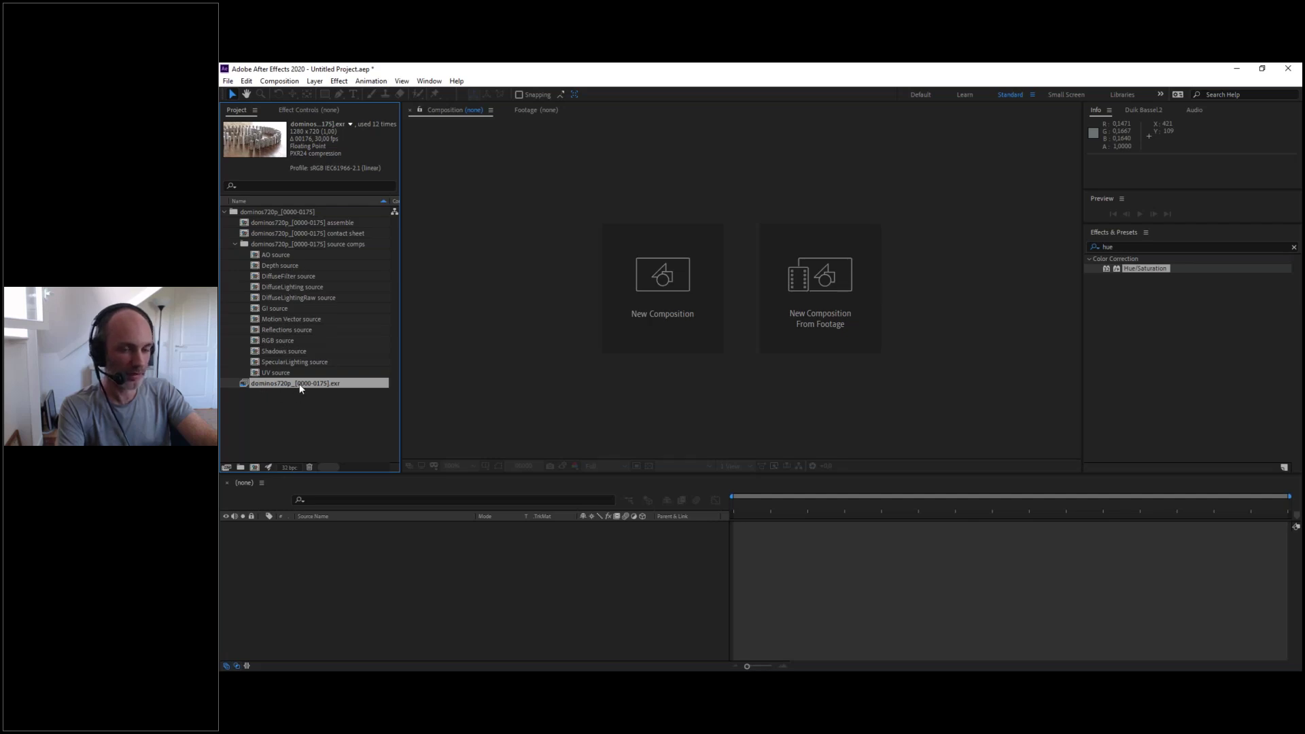
left_click(332, 224)
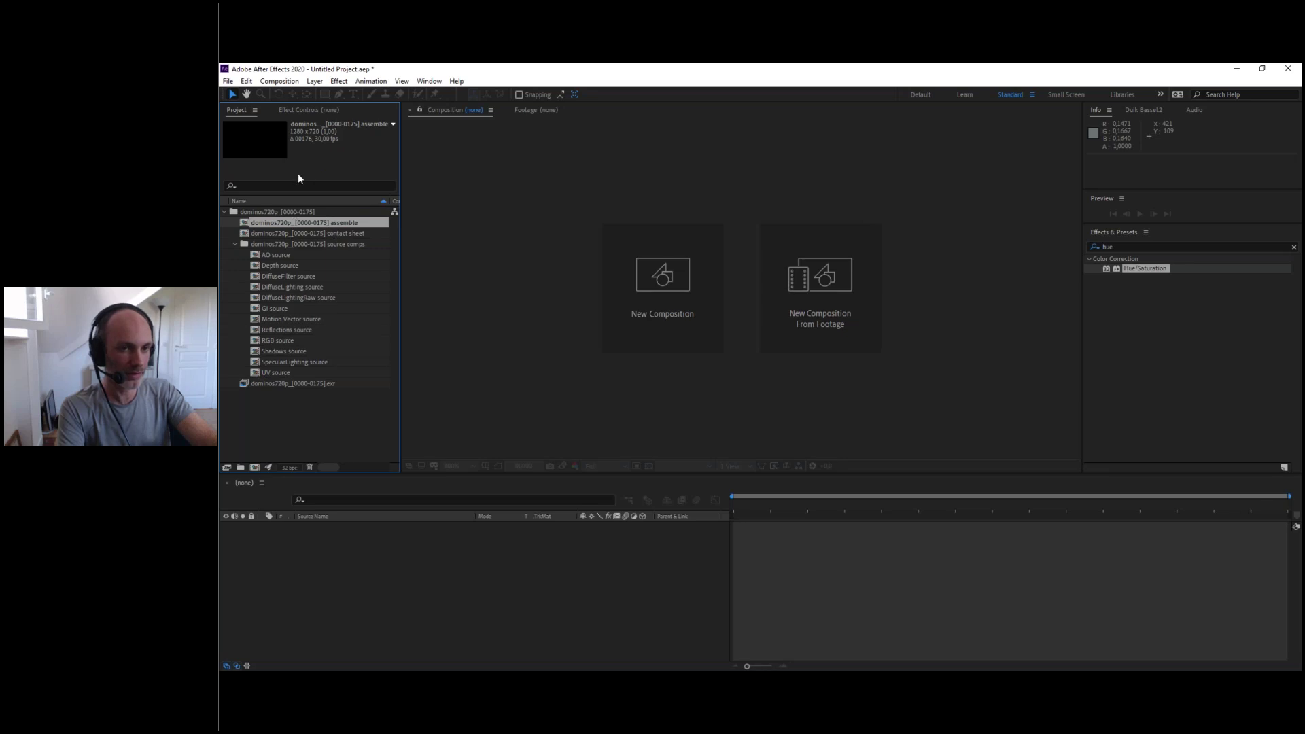
- Open the dominos720p contact sheet composition and examine its grid of render passes
left_click(263, 234)
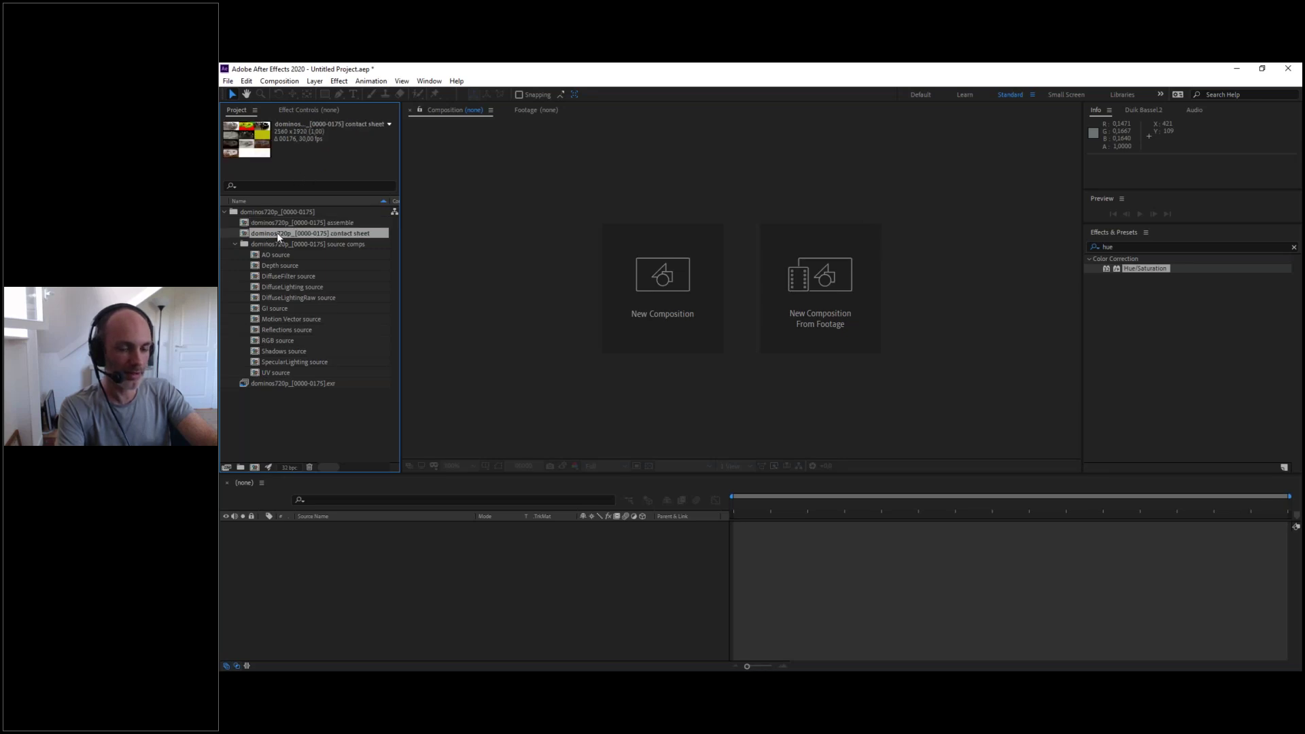
double_click(244, 234)
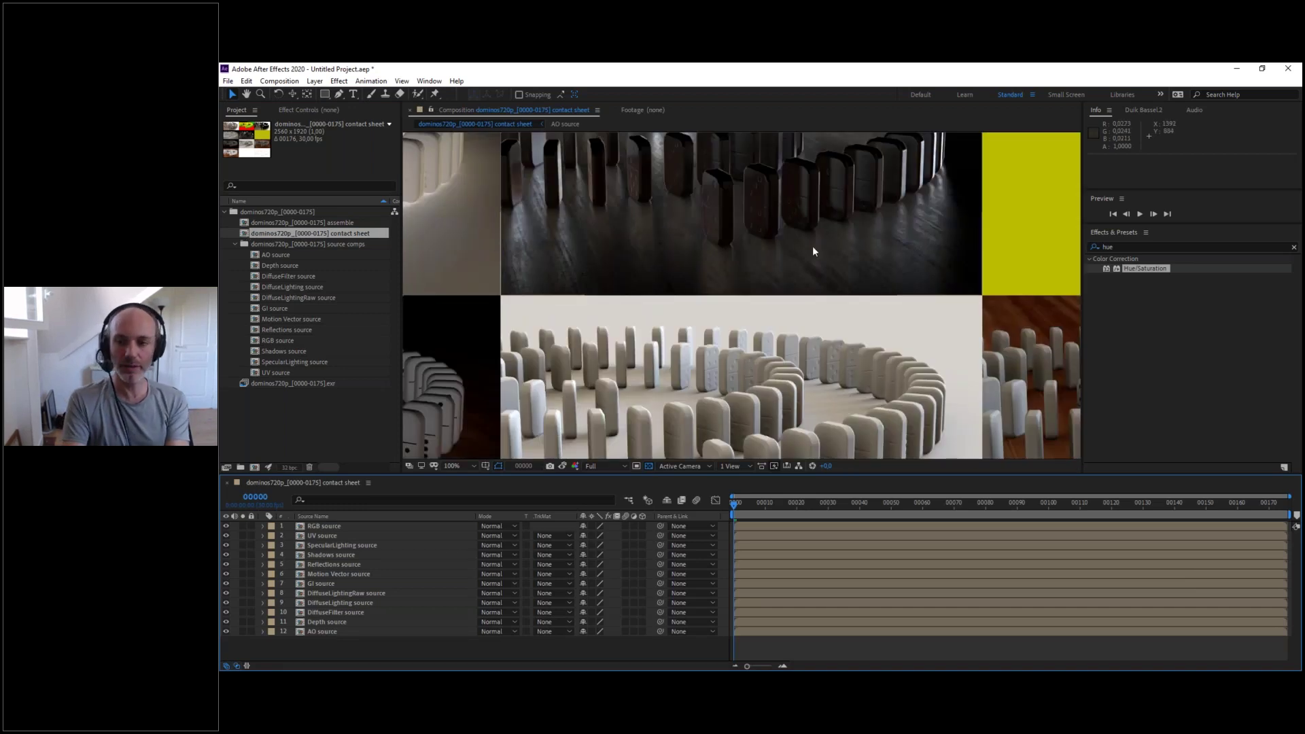
scroll(763, 284, "down", 1)
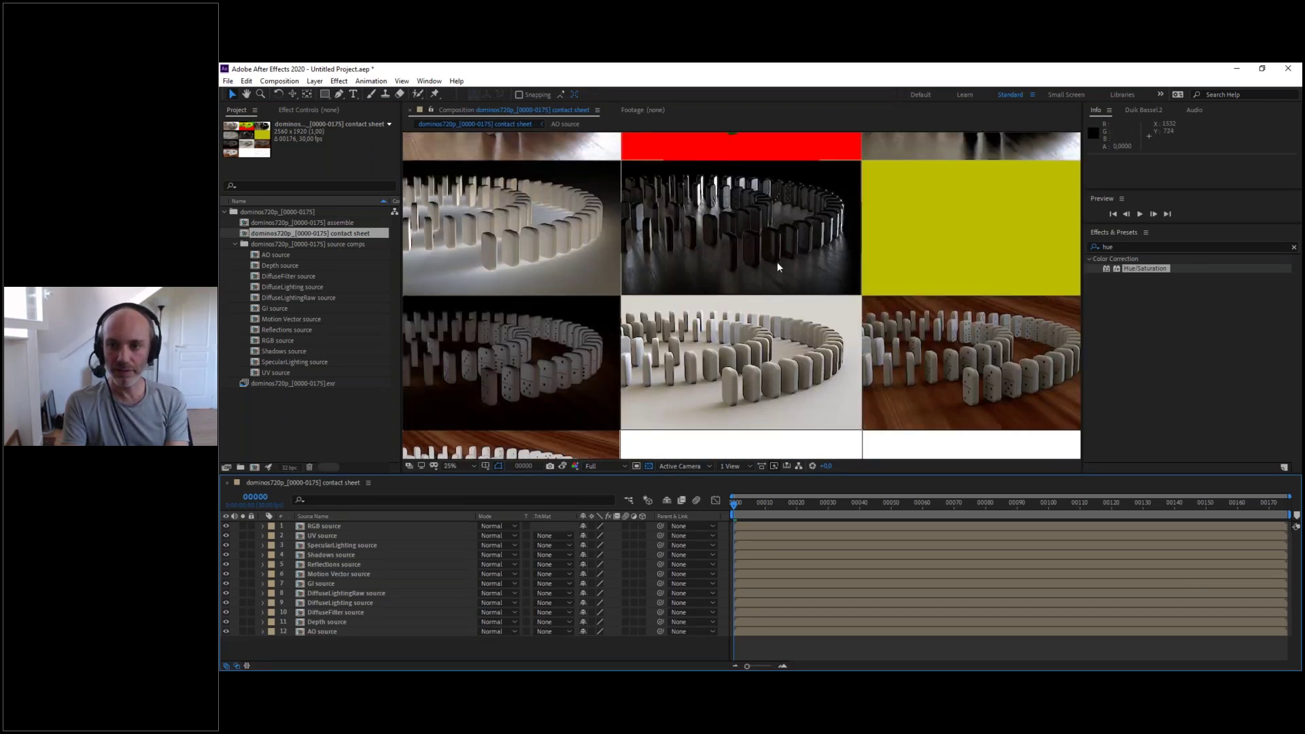
- Open the dominos720p assemble composition and close the contact sheet composition so only the assemble timeline stays open
scroll(777, 263, "down", 1)
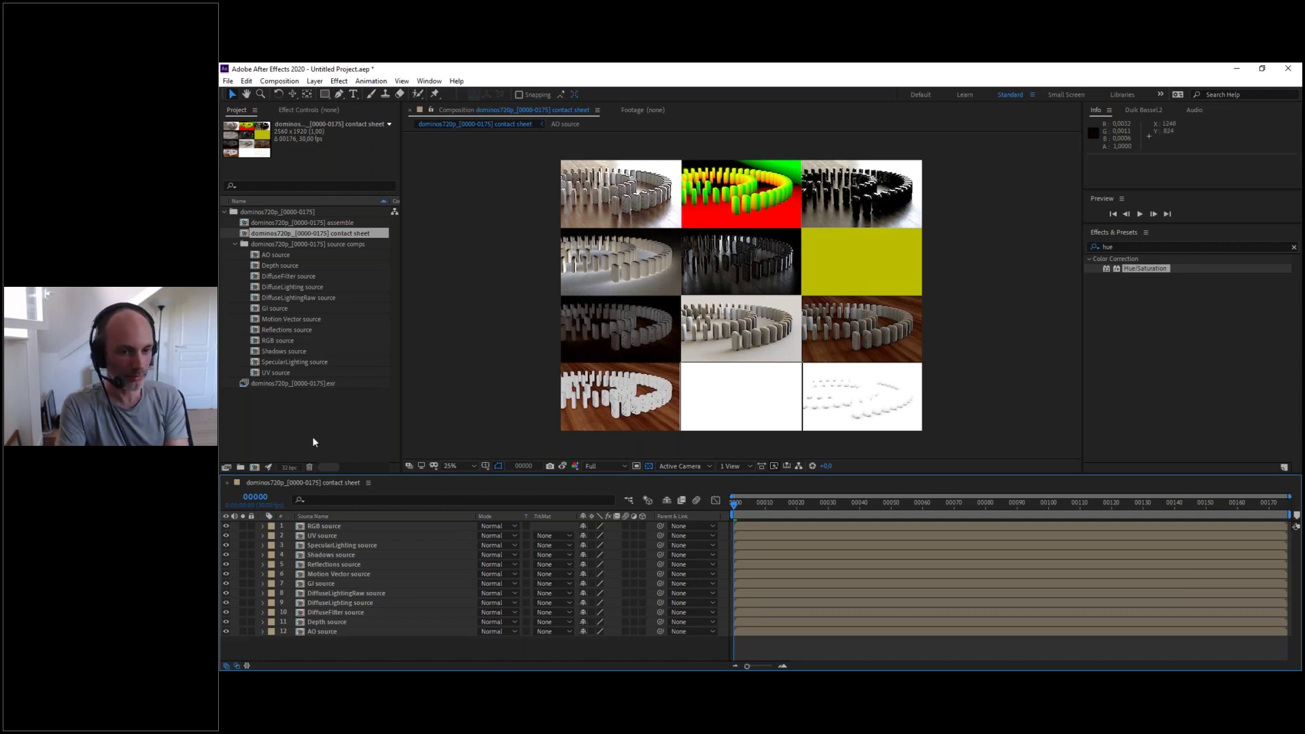
left_click(227, 484)
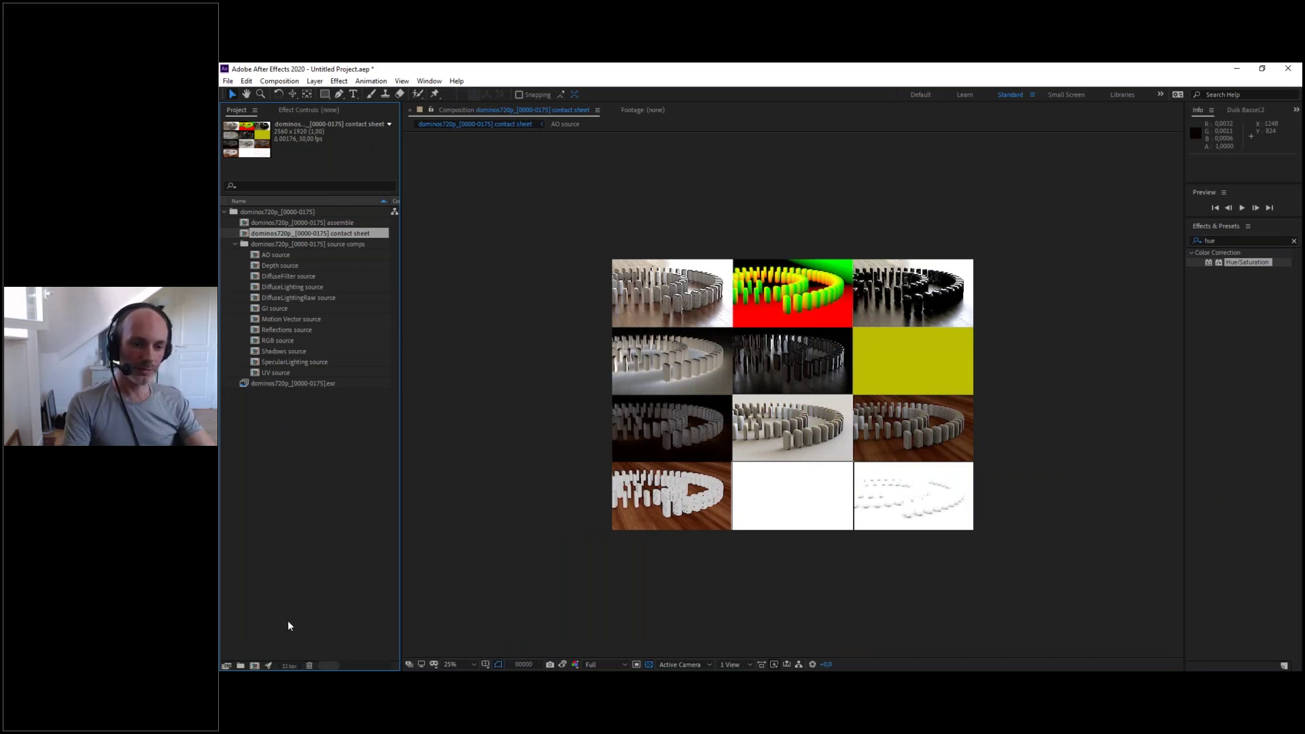
left_click(307, 223)
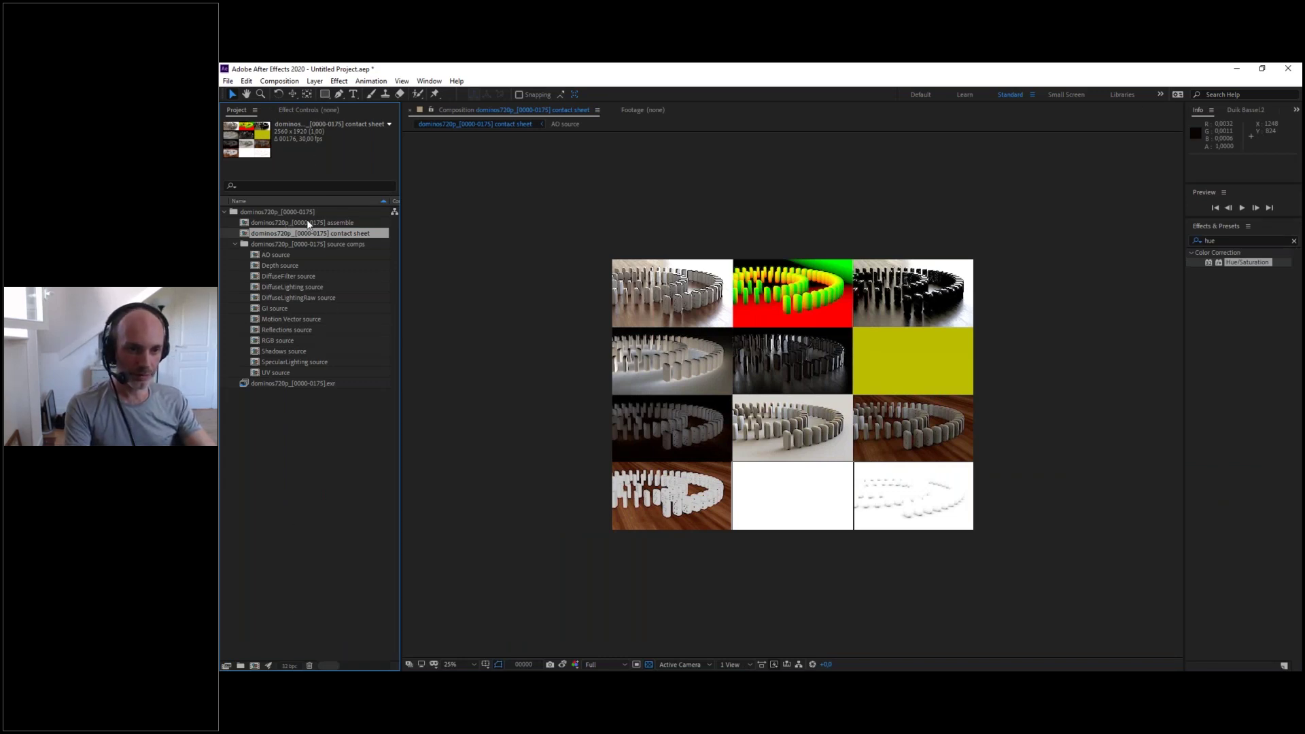
double_click(254, 221)
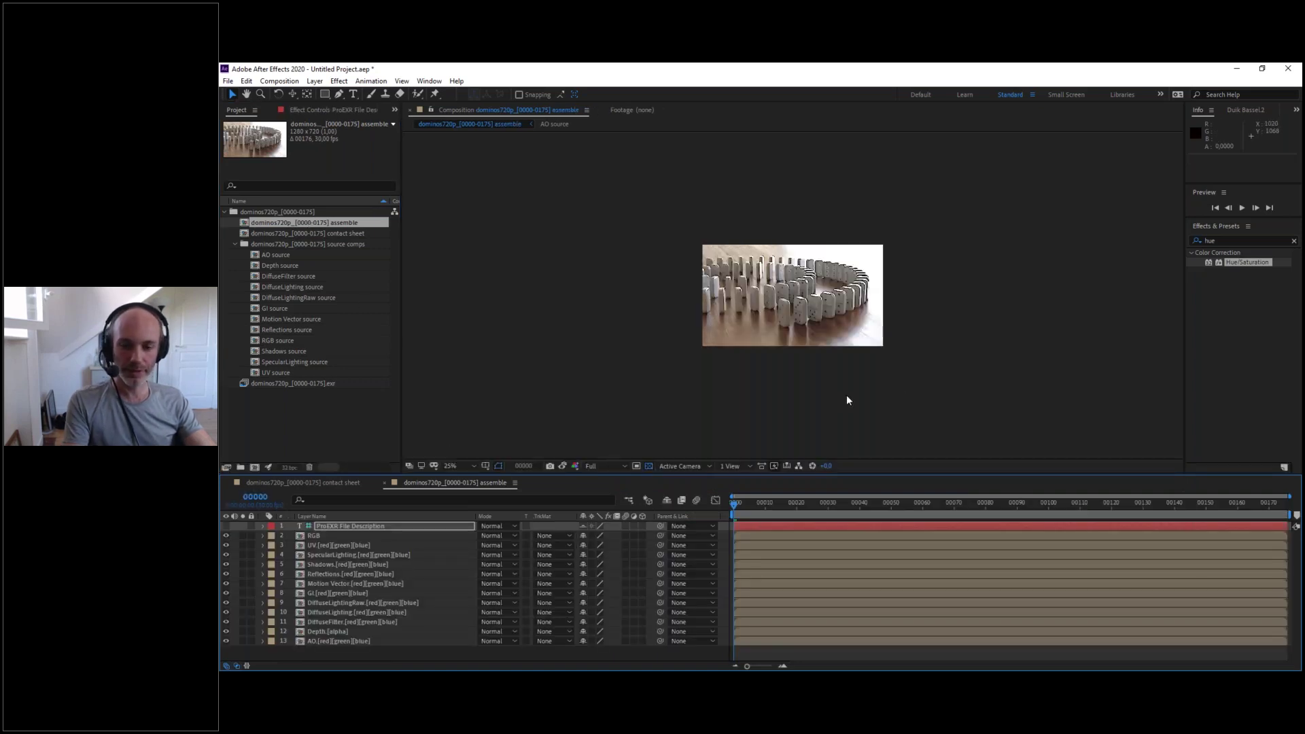
scroll(748, 380, "up", 2)
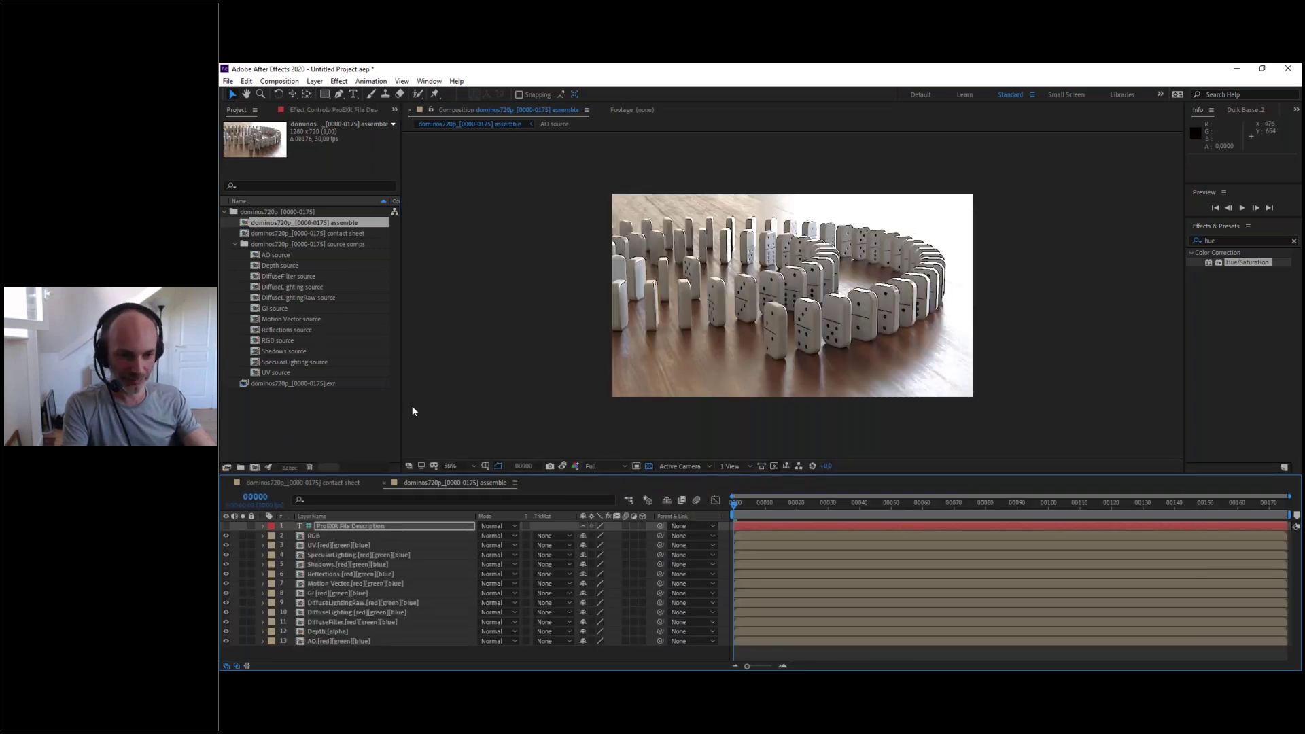
left_click(384, 482)
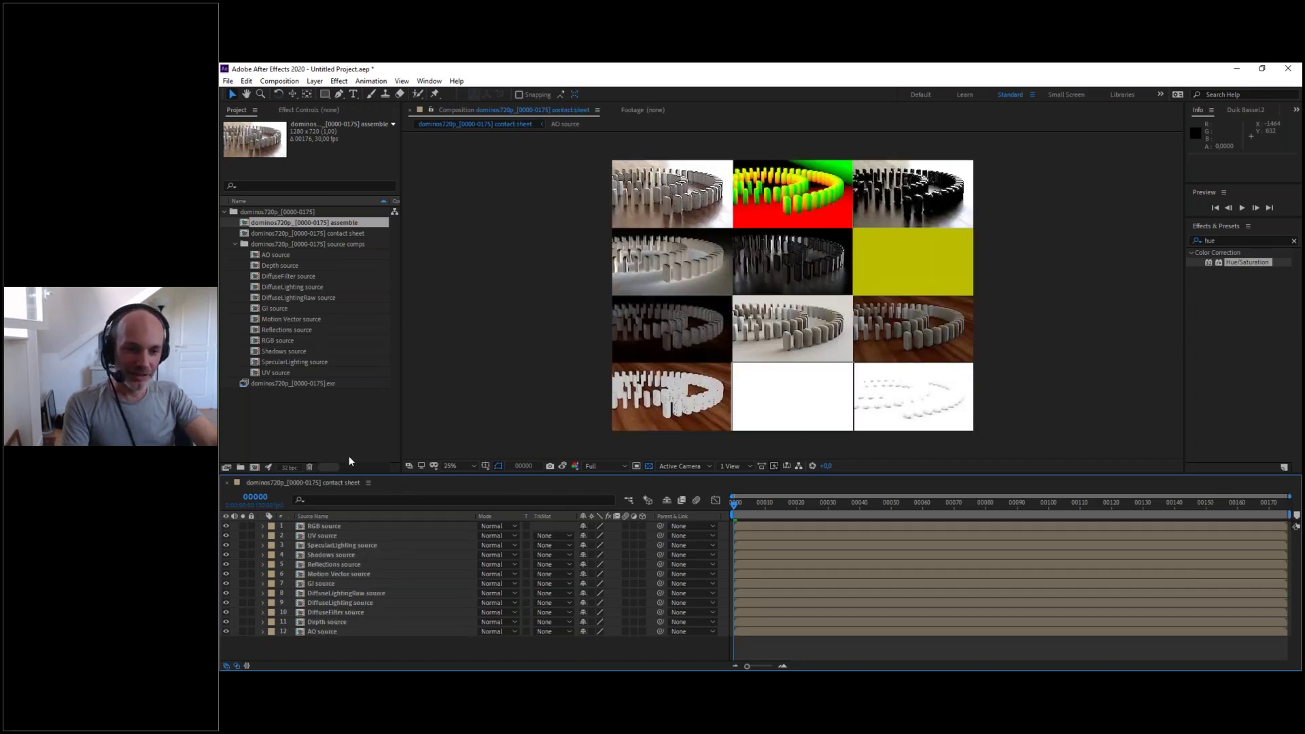
double_click(321, 223)
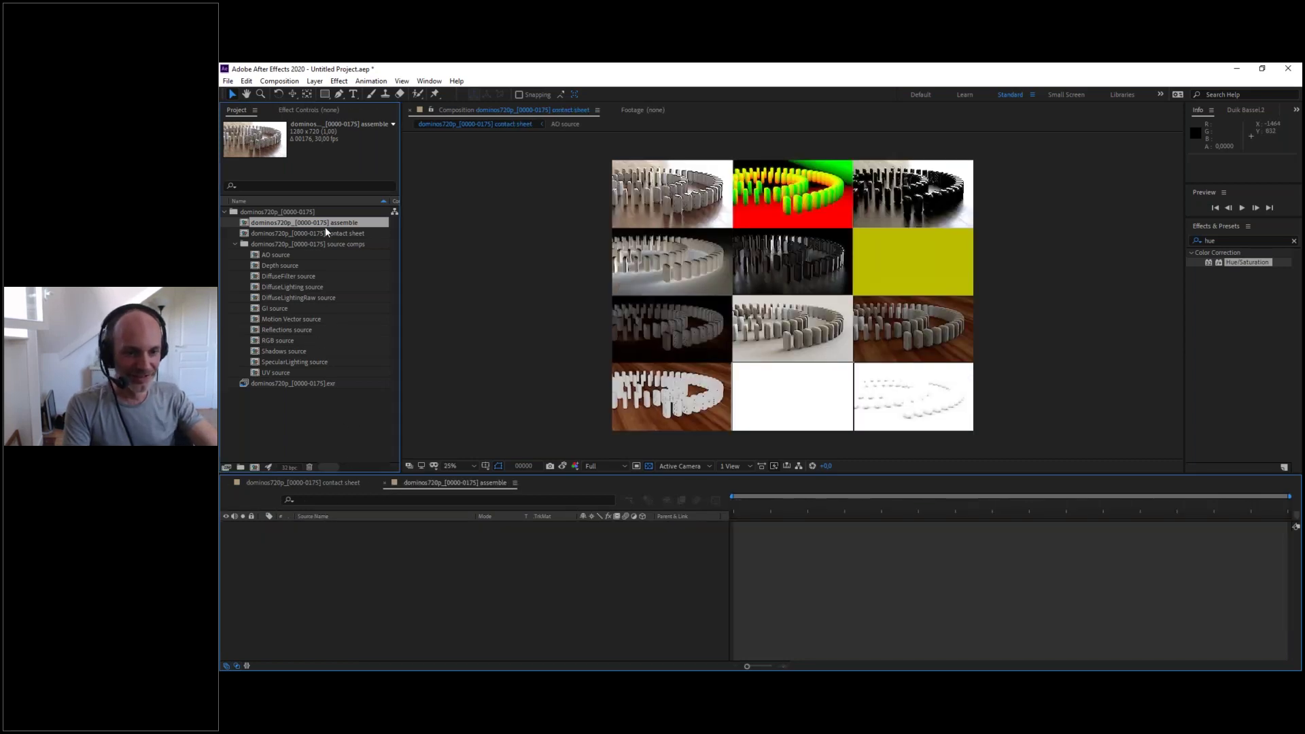
left_click(226, 482)
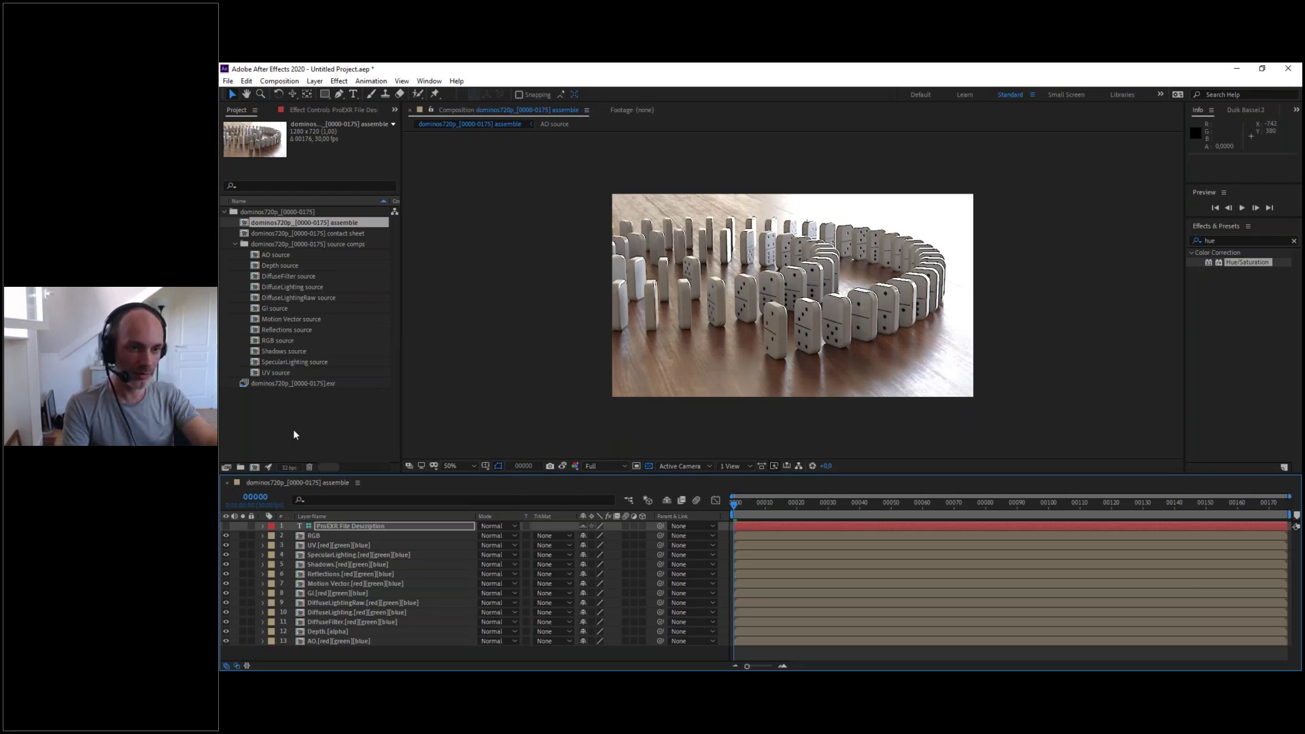
- Open the project's color settings and set the depth to 32 bits per channel (float)
left_click(290, 467)
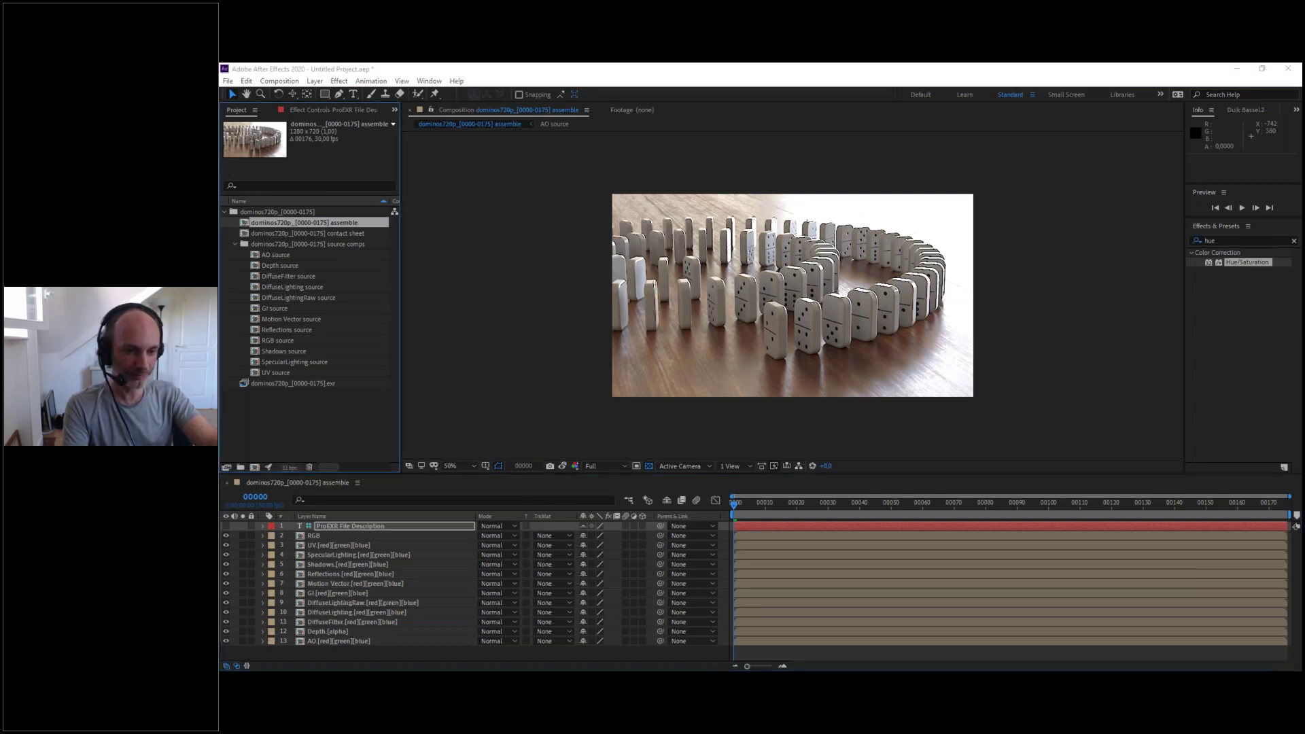
left_click_drag(575, 224, 551, 191)
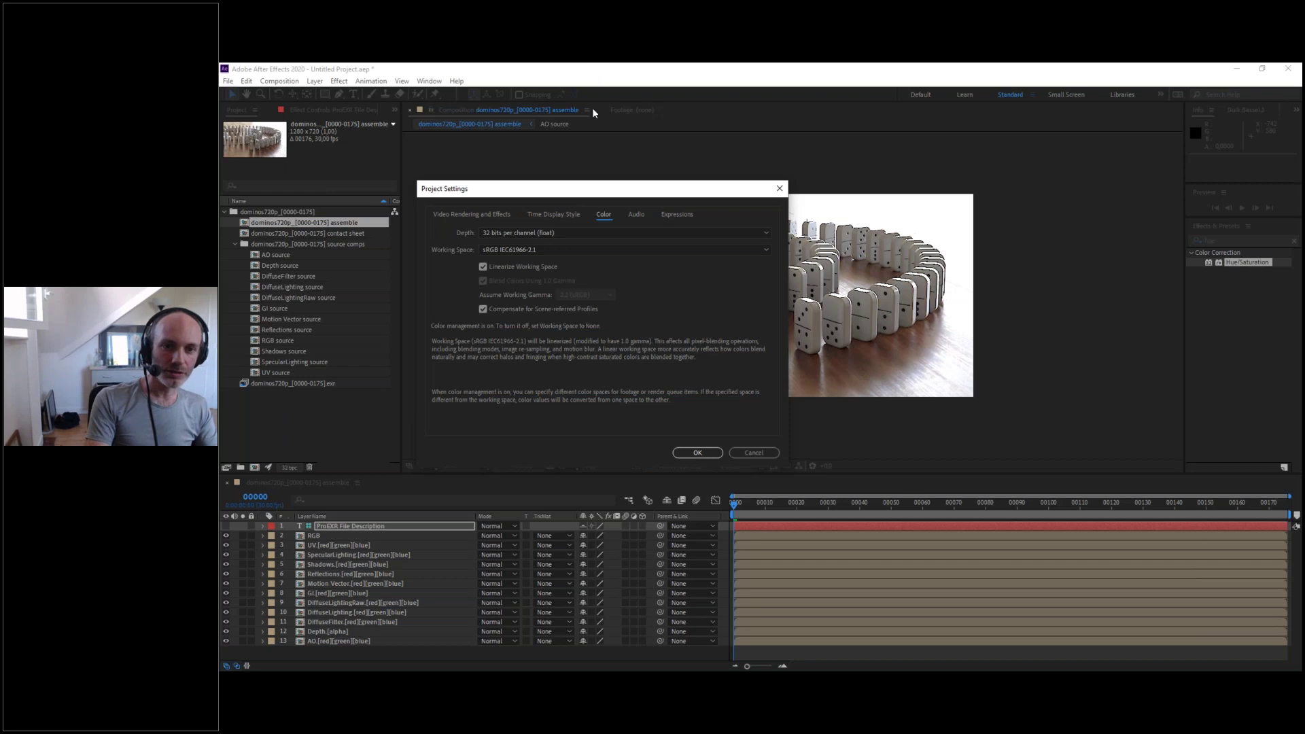
left_click(520, 233)
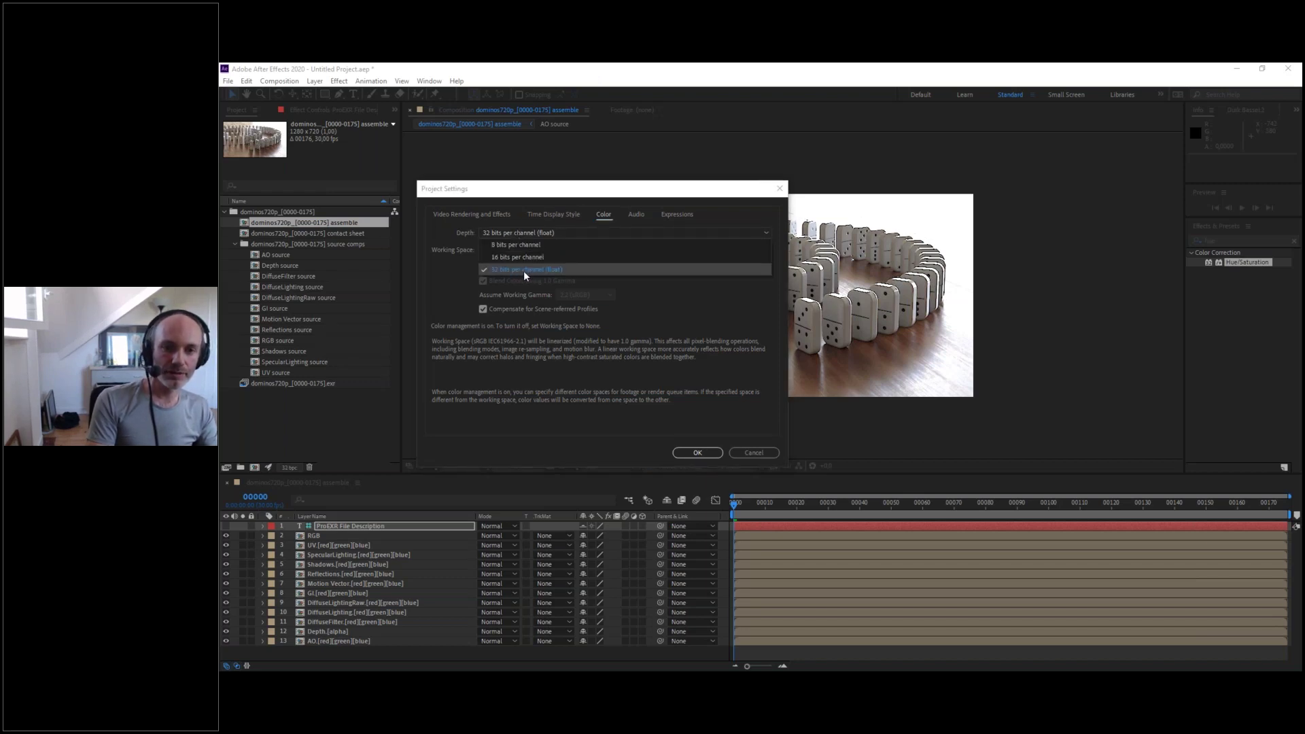
left_click(550, 271)
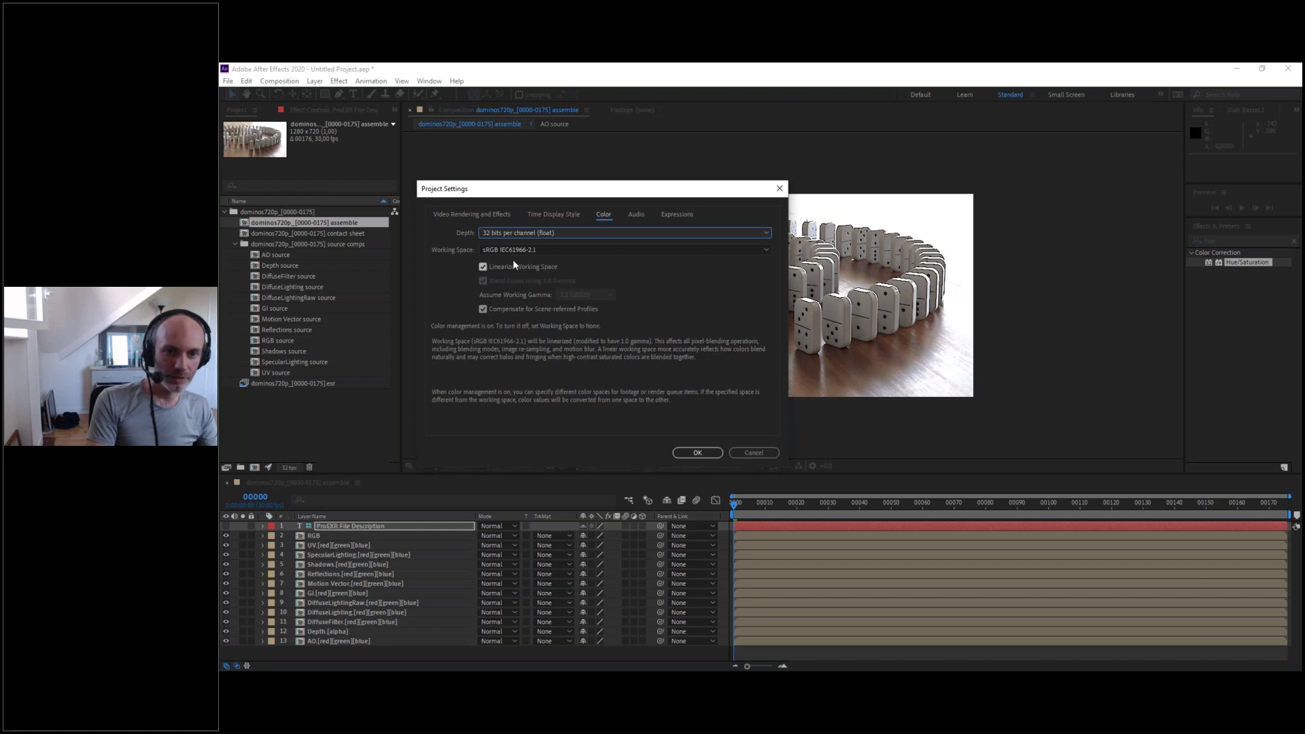
- Set the working space to sRGB IEC61966-2.1 with Linearize Working Space enabled, and accept the project settings
left_click(527, 250)
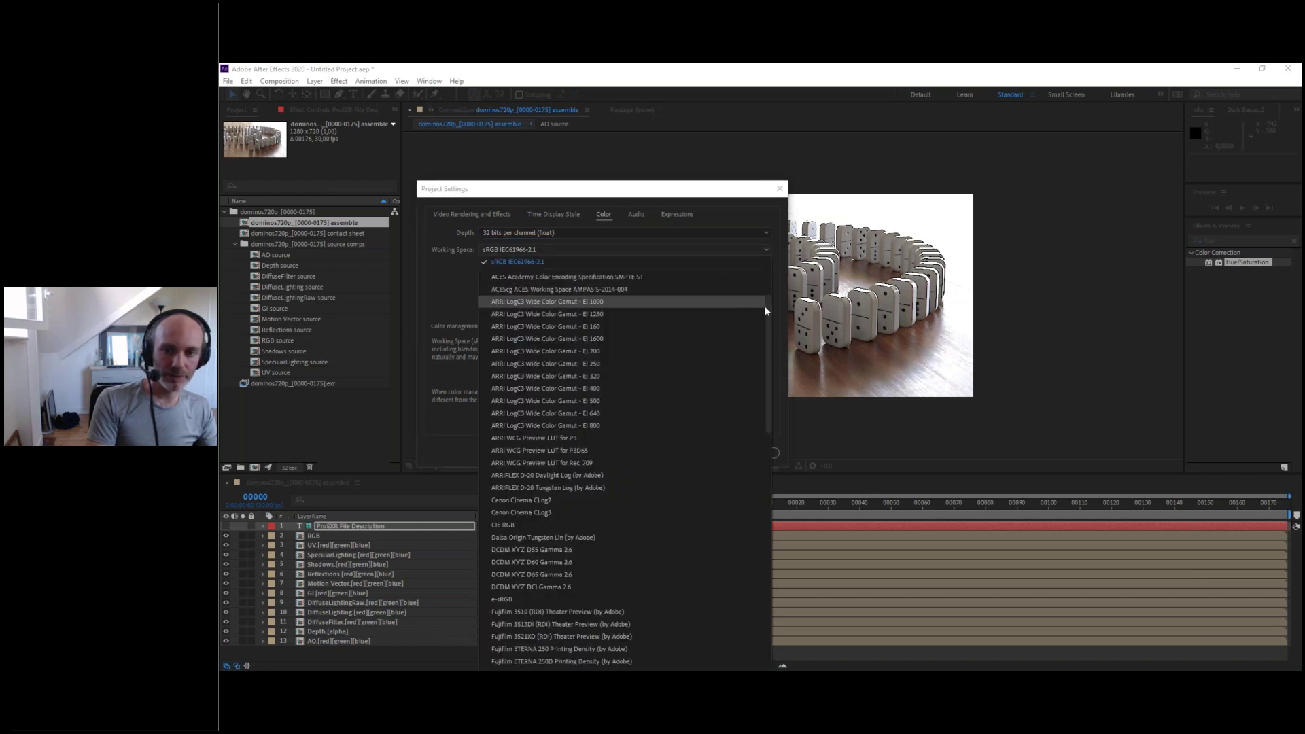
scroll(773, 282, "up", 3)
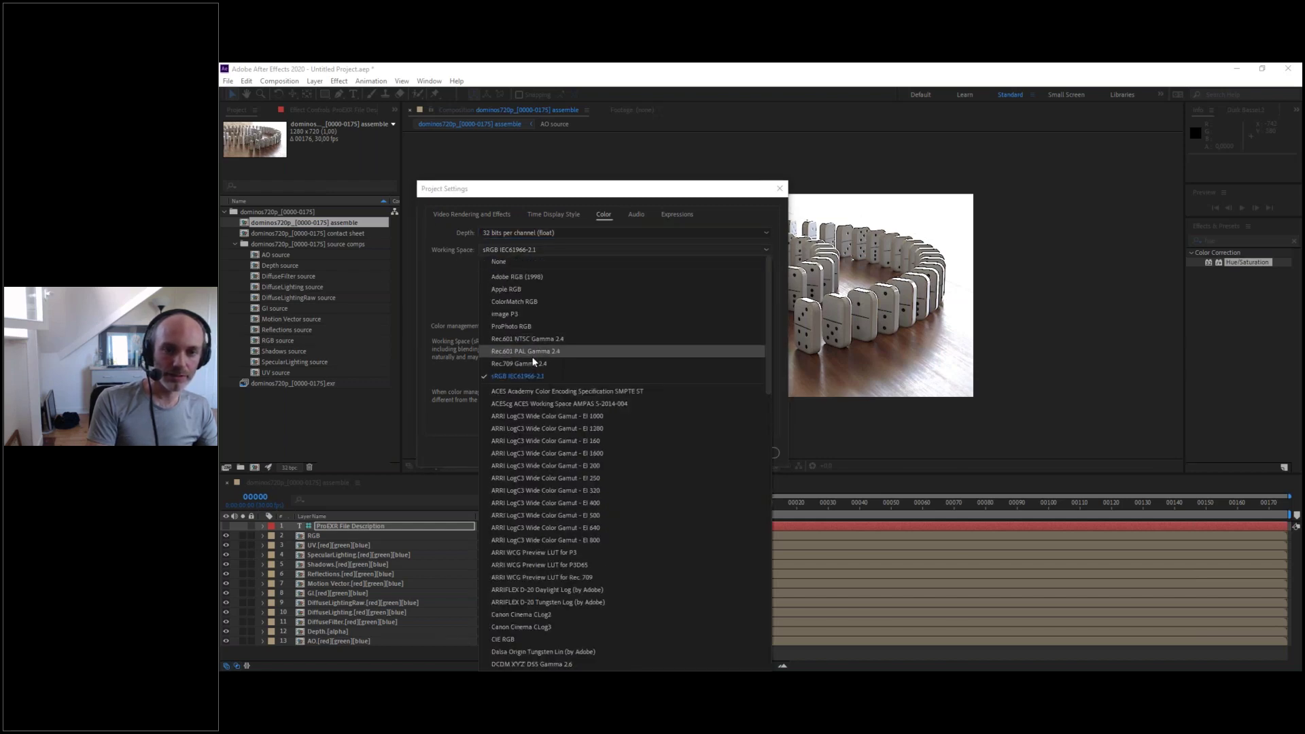
left_click(511, 378)
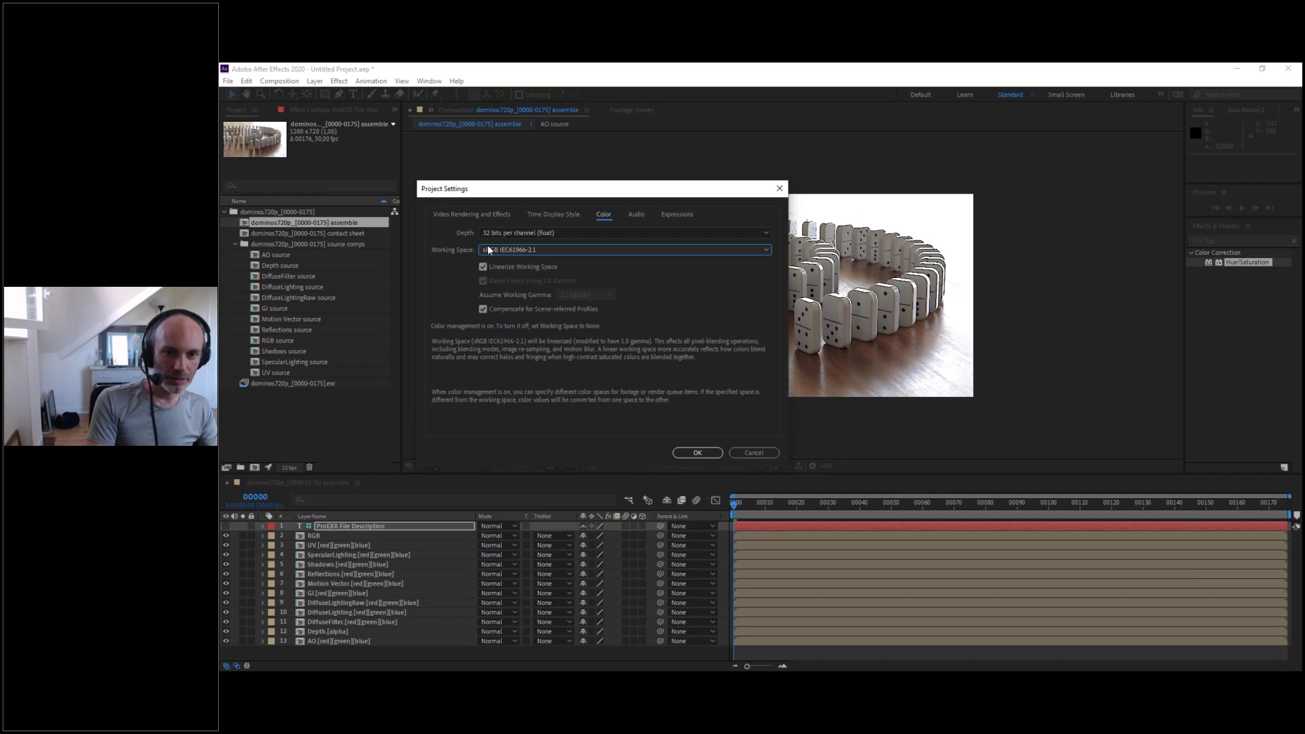
left_click(483, 267)
left_click(483, 267)
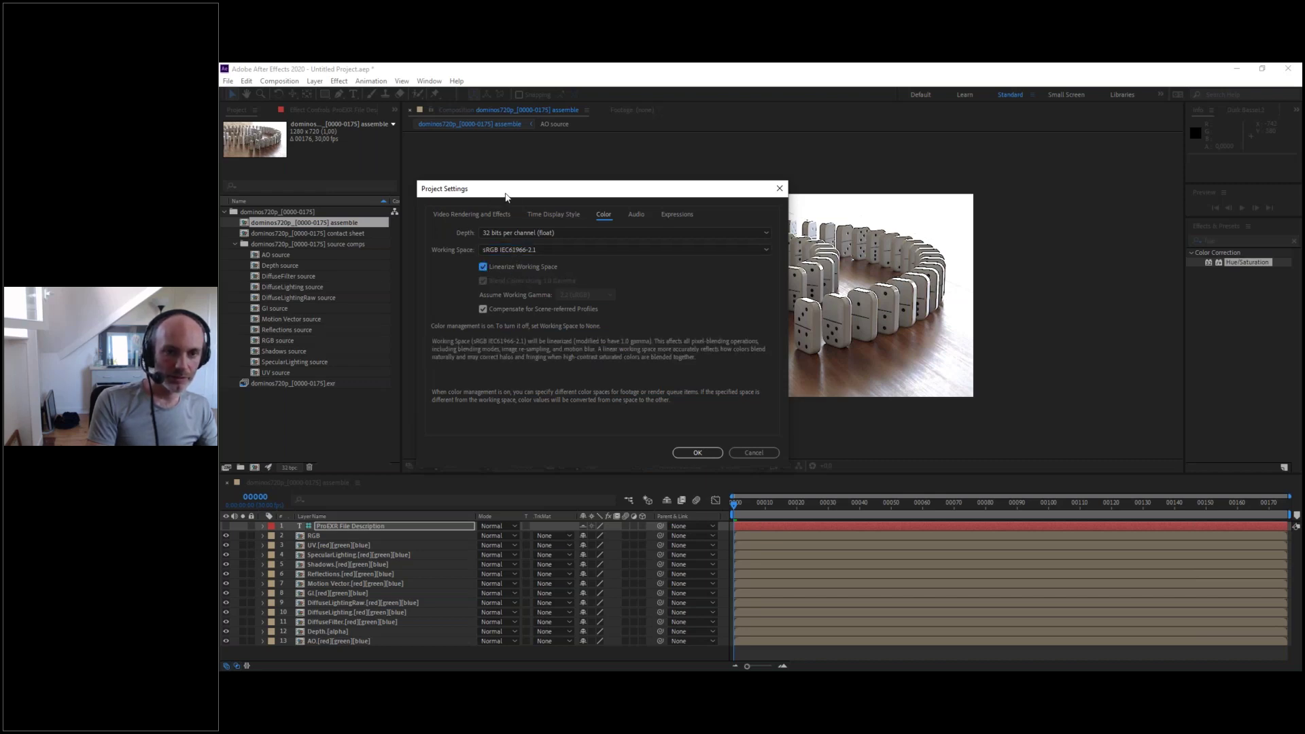
left_click_drag(506, 197, 585, 204)
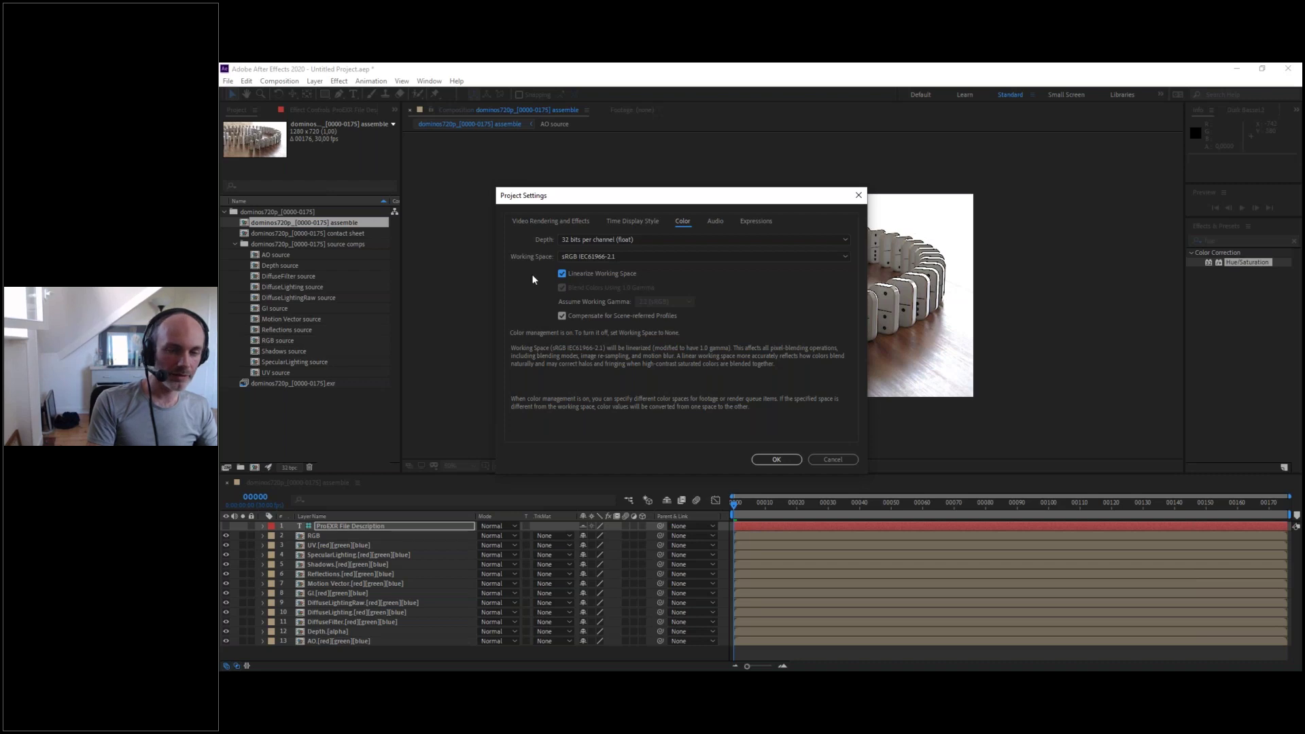
left_click(778, 460)
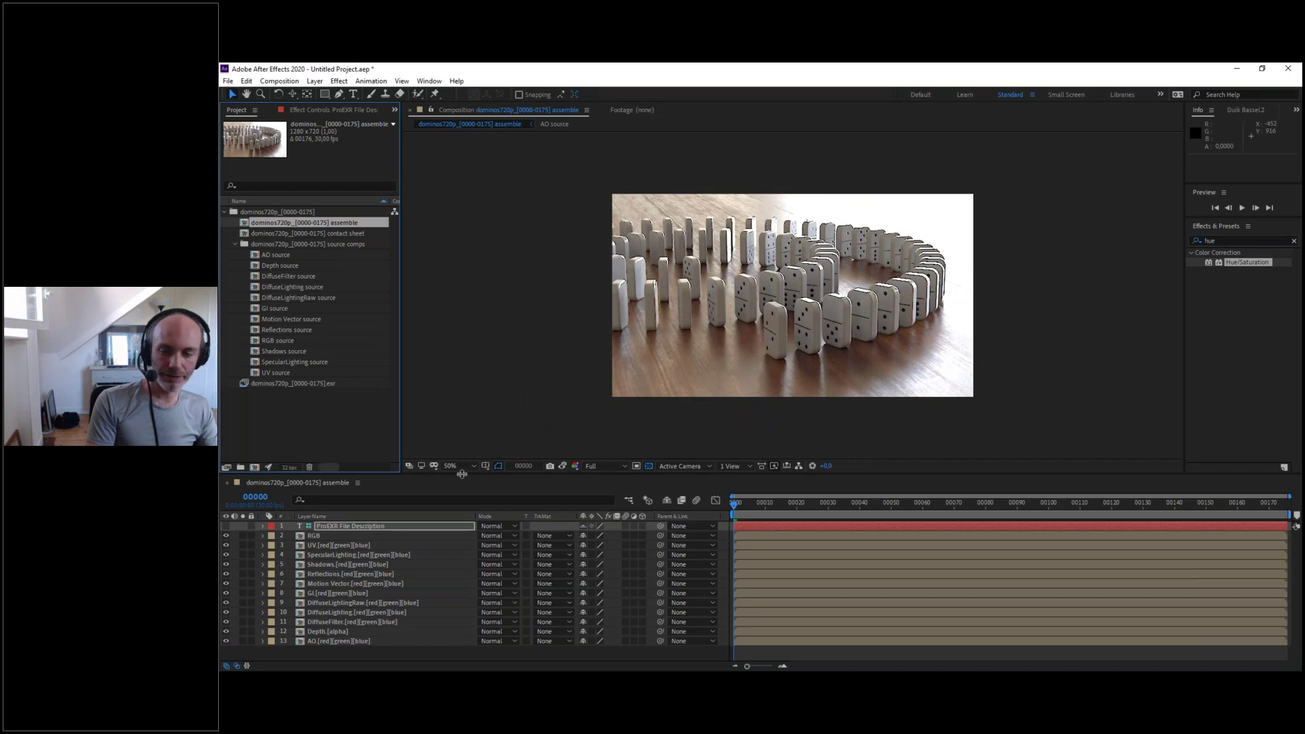
- Enlarge the timeline area, view the RGB layer on its own, and hide that layer
left_click_drag(462, 474, 468, 414)
left_click(313, 476)
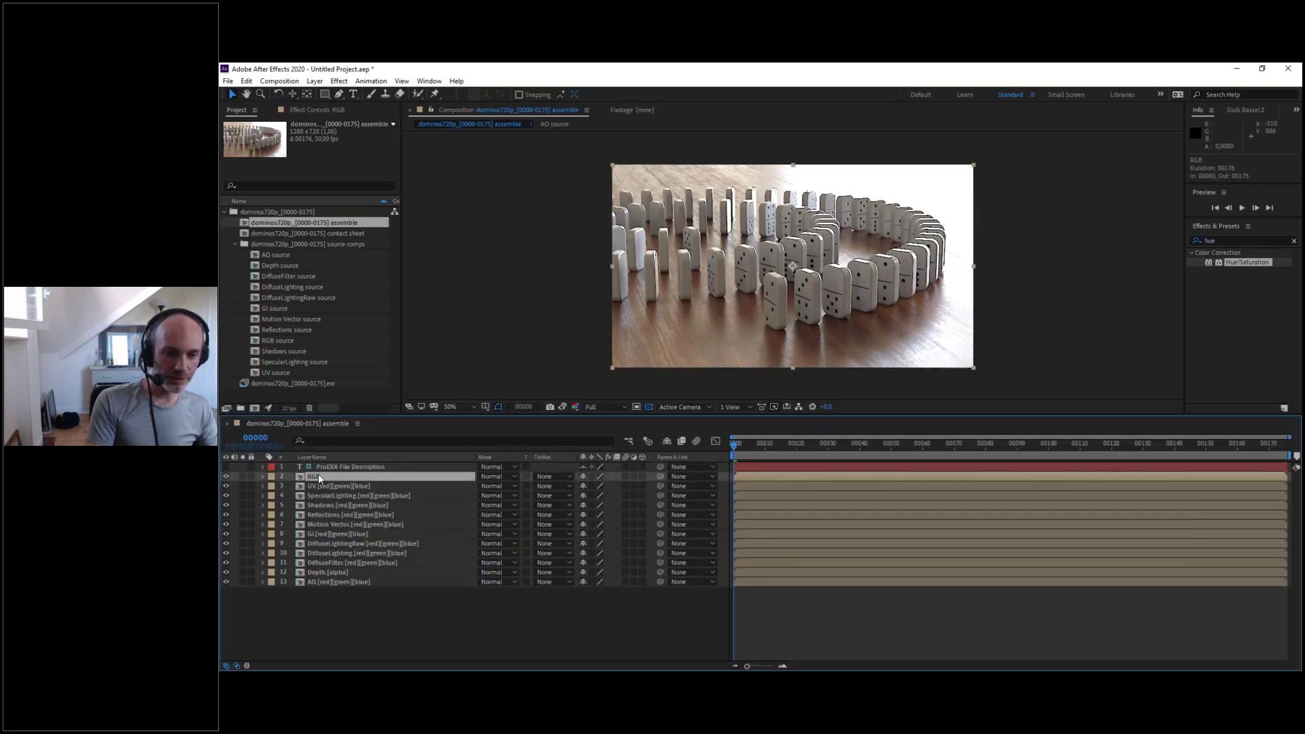
left_click(242, 477)
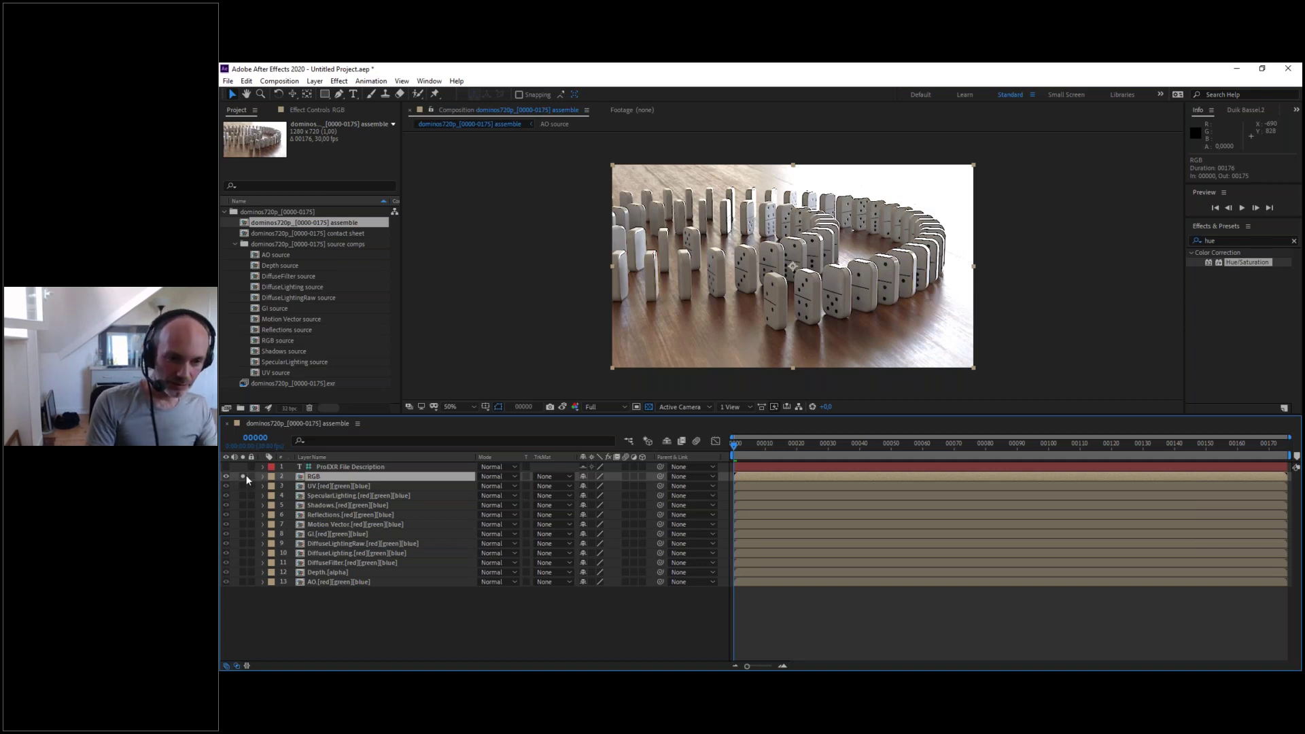
left_click(226, 476)
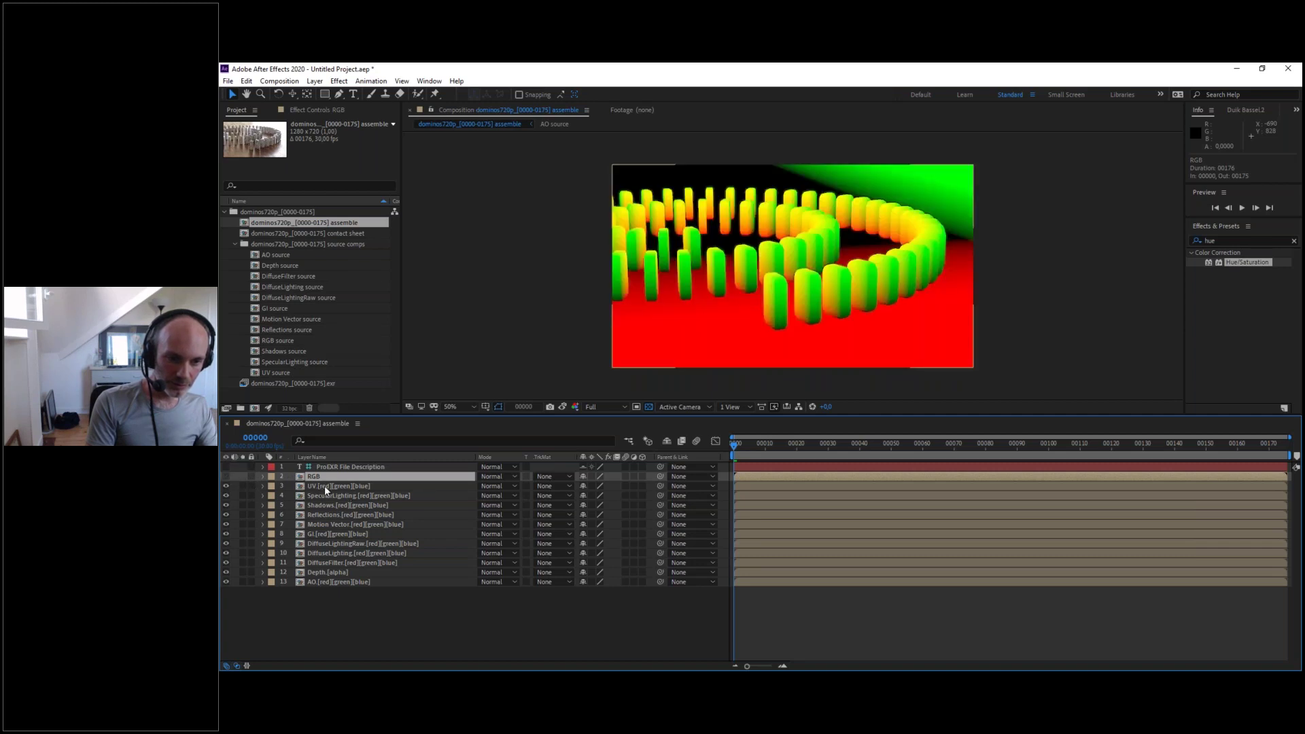
- Move the UV layer to the end of the layer stack and hide all the remaining pass layers
left_click(313, 486)
left_click_drag(312, 485, 359, 590)
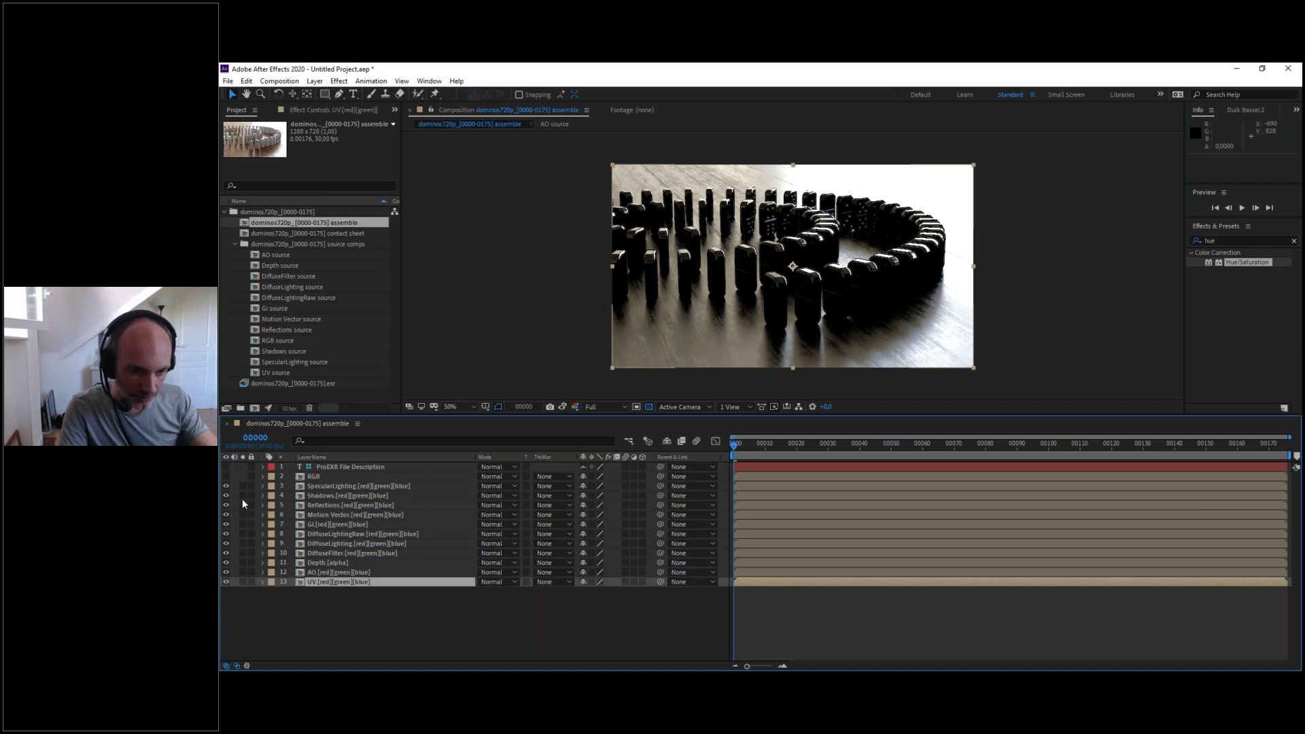
left_click_drag(226, 485, 242, 628)
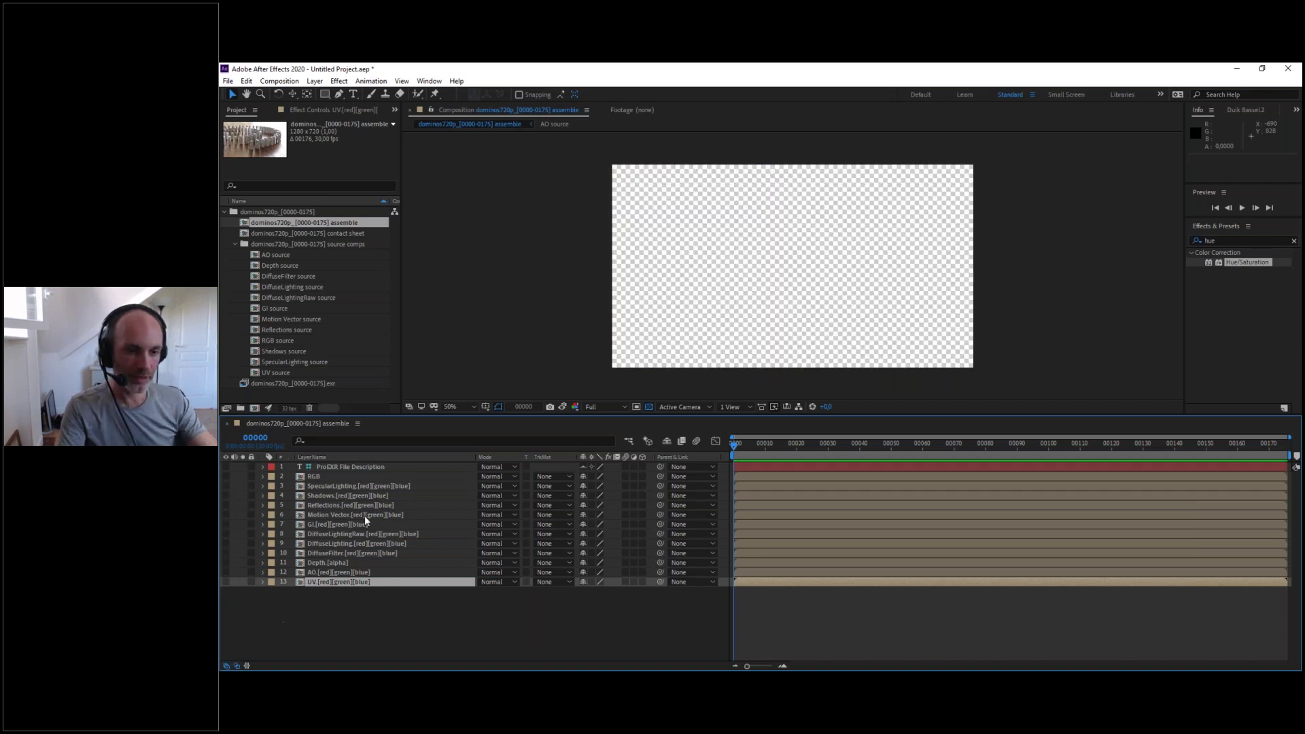
- Stack GI, Reflections, SpecularLighting and DiffuseLighting in that order directly beneath RGB, and make DiffuseLighting visible
left_click(329, 544)
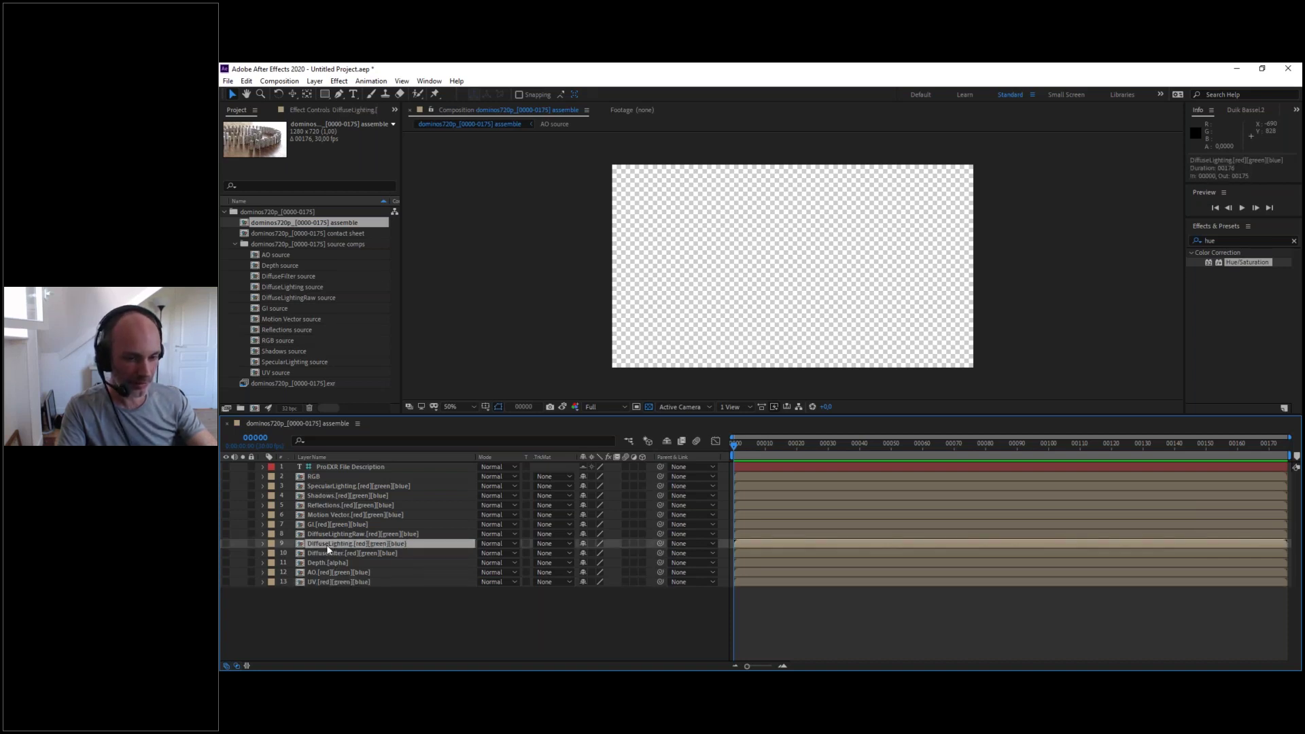
left_click_drag(326, 543, 327, 486)
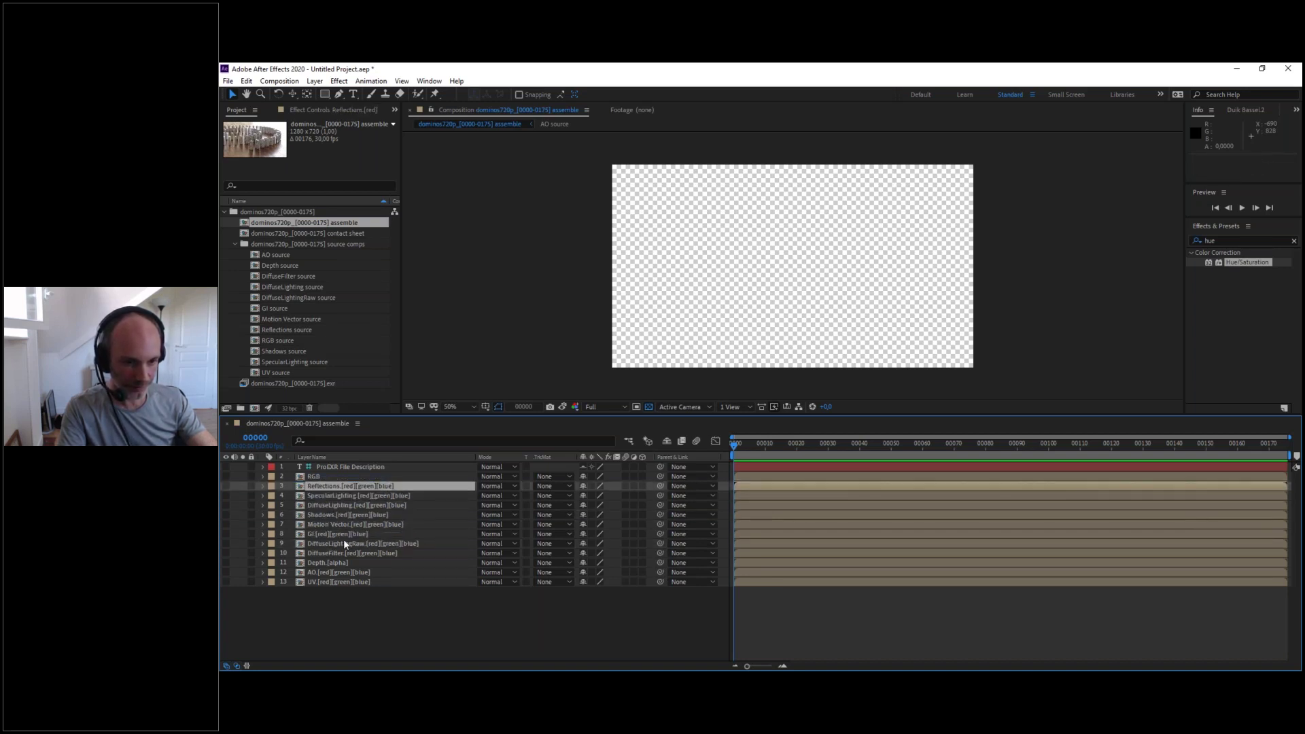
left_click_drag(325, 532, 330, 487)
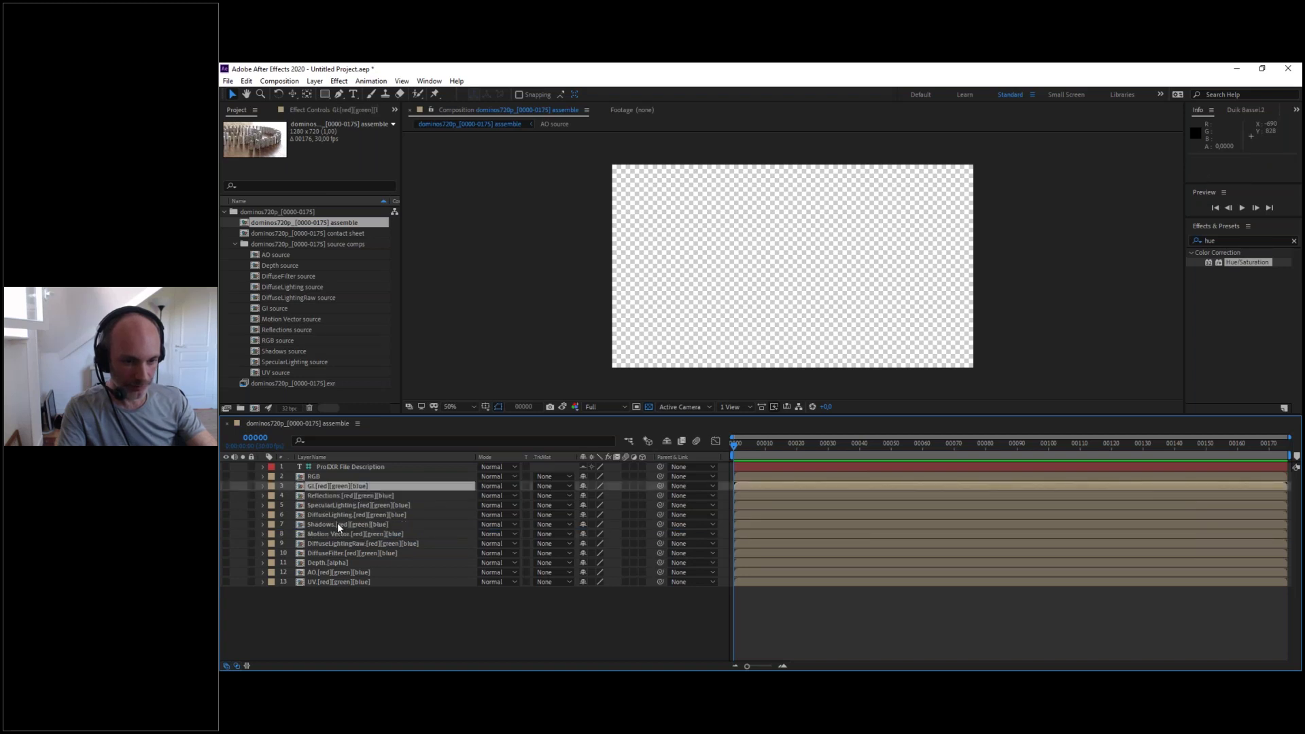
left_click(320, 514)
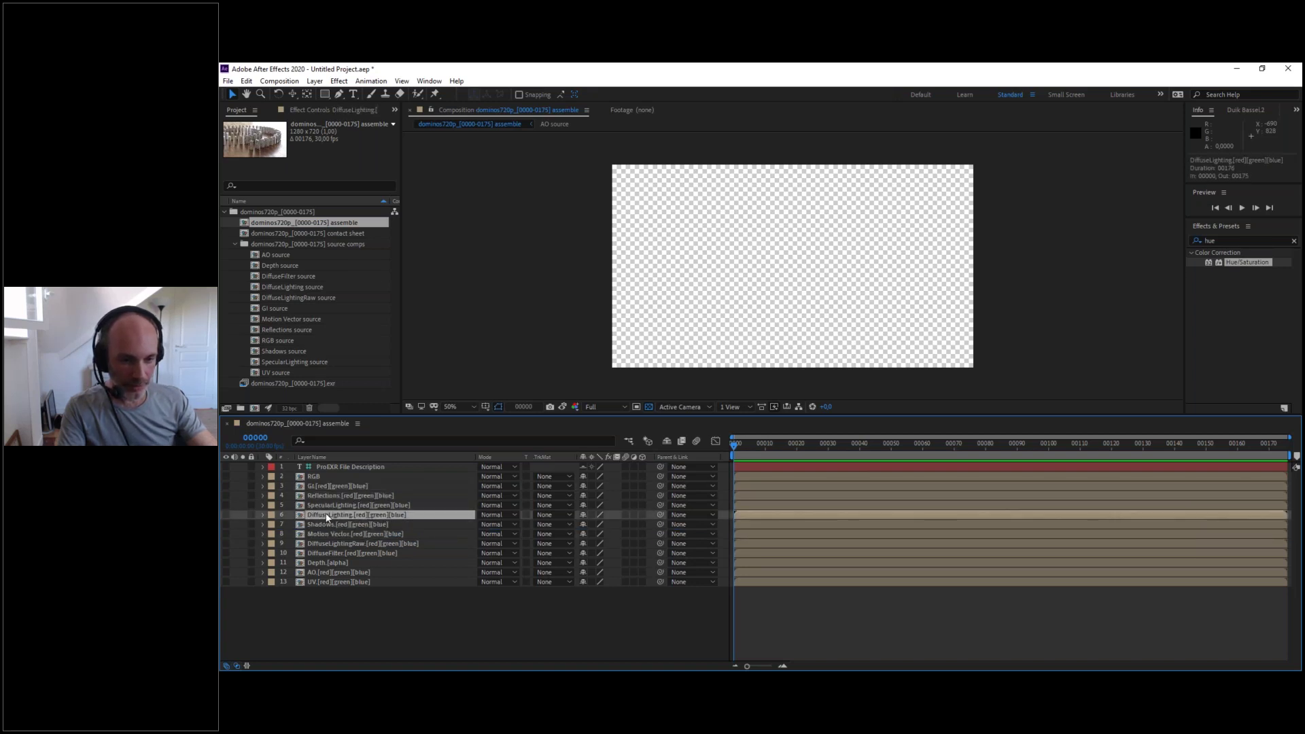
left_click(226, 514)
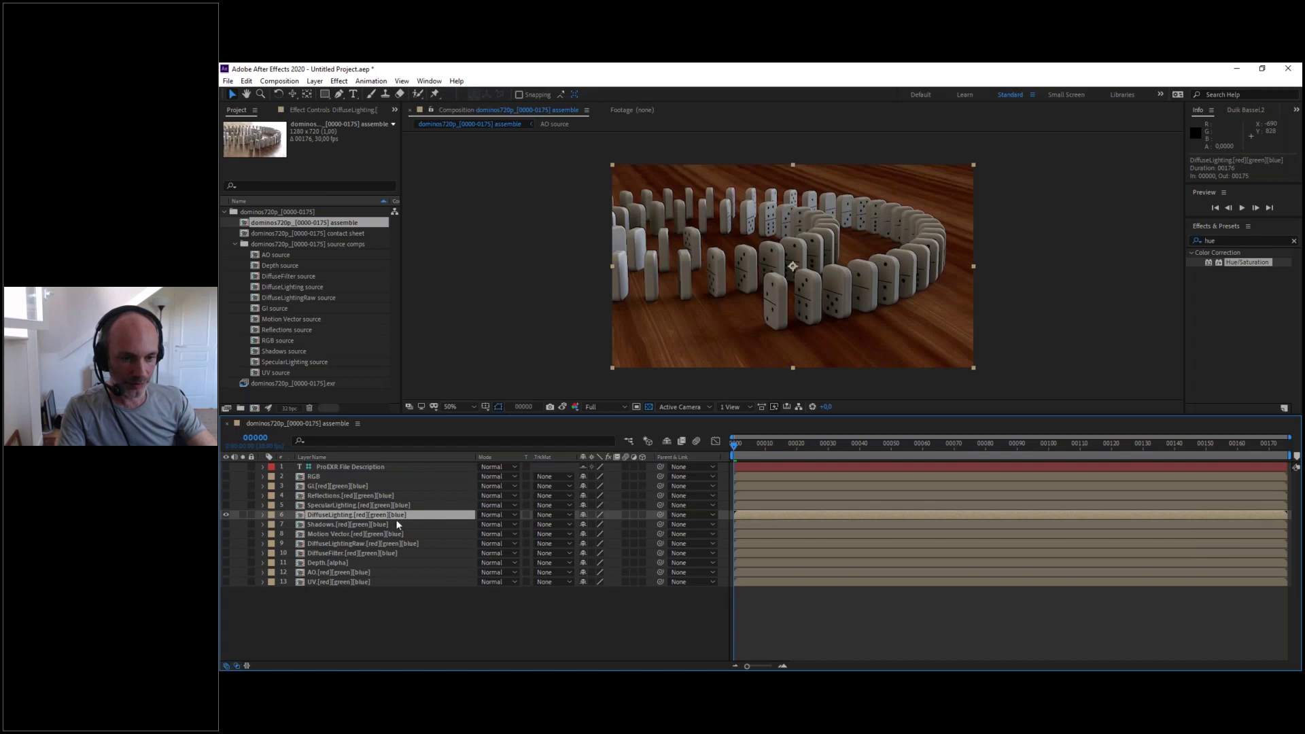
- Set the GI, Reflections and SpecularLighting layers to the Add blending mode and make all three visible
left_click(341, 505)
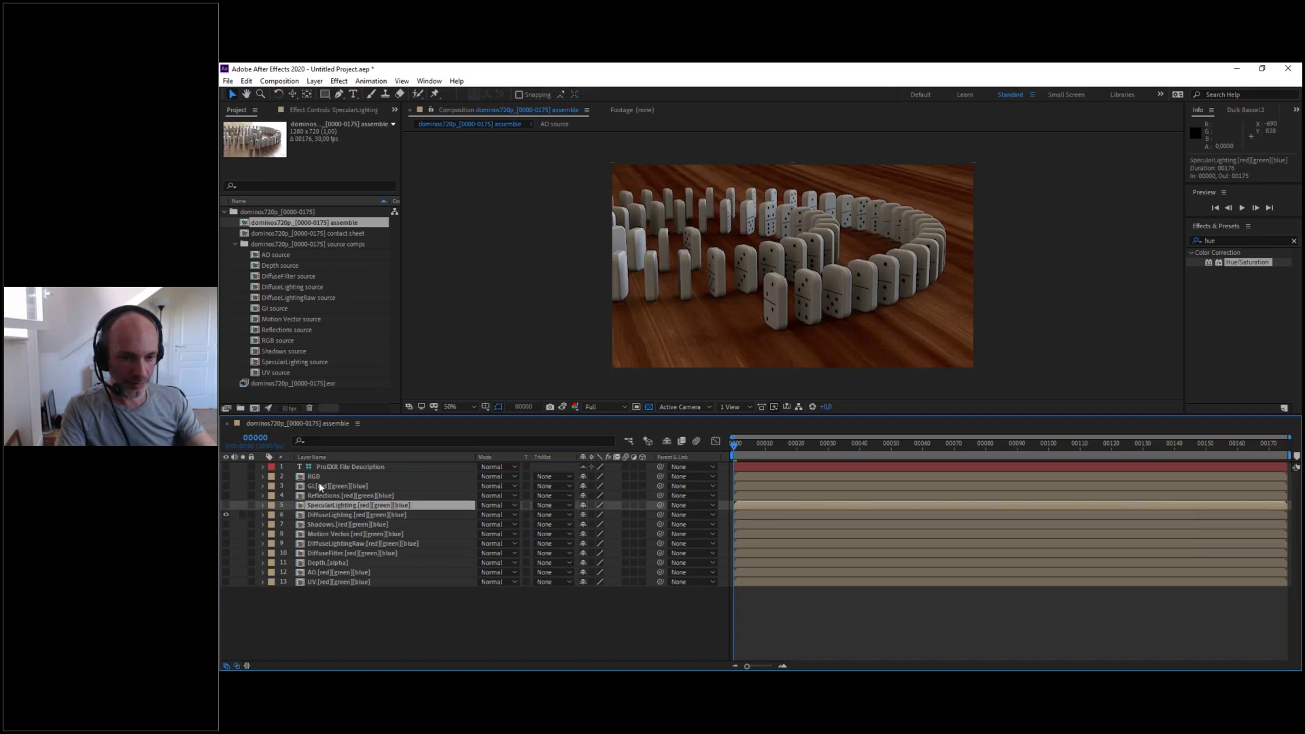
left_click(321, 487, "shift")
left_click(500, 485)
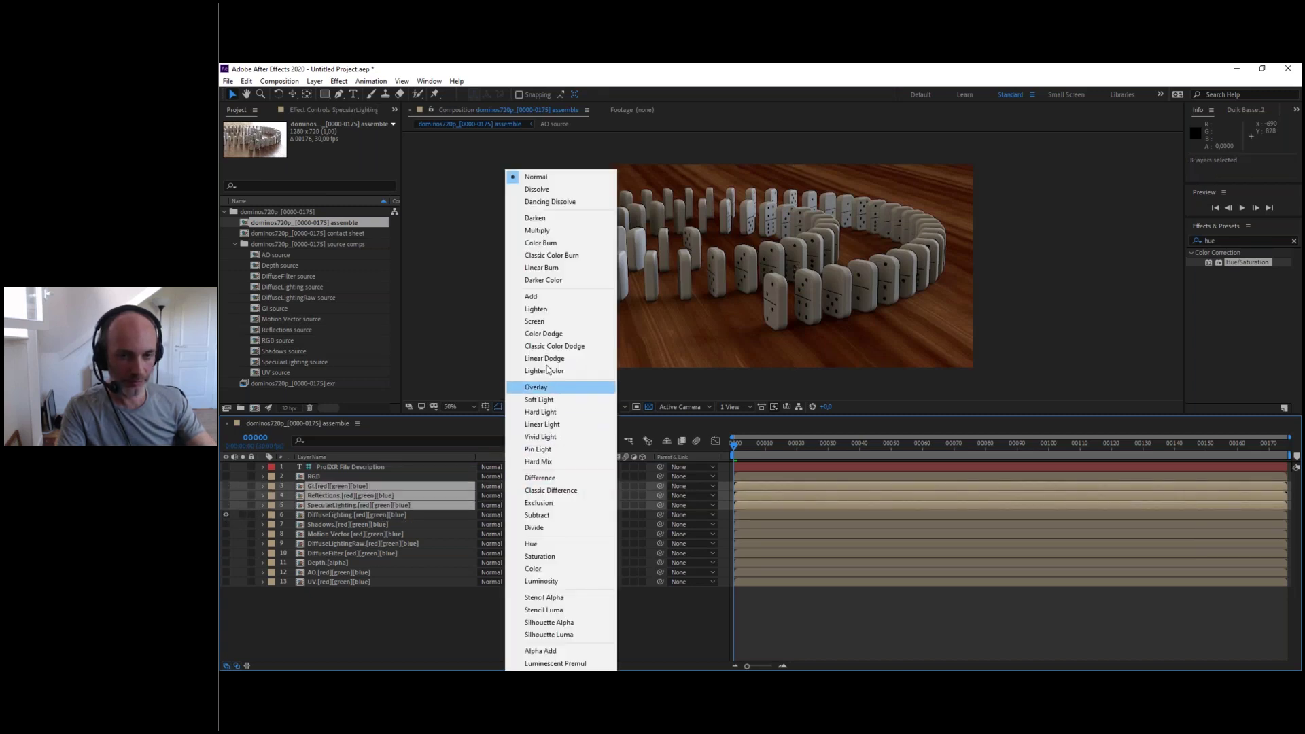
left_click(531, 299)
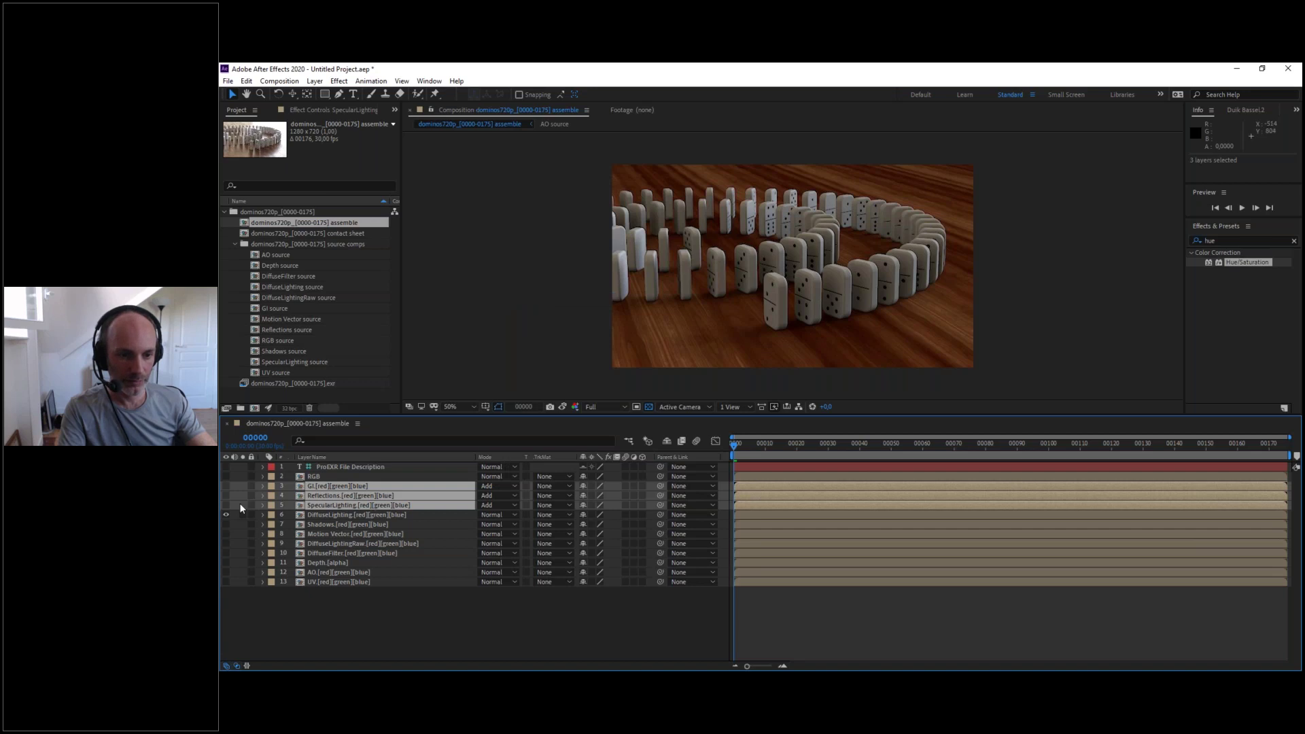
left_click_drag(227, 485, 226, 505)
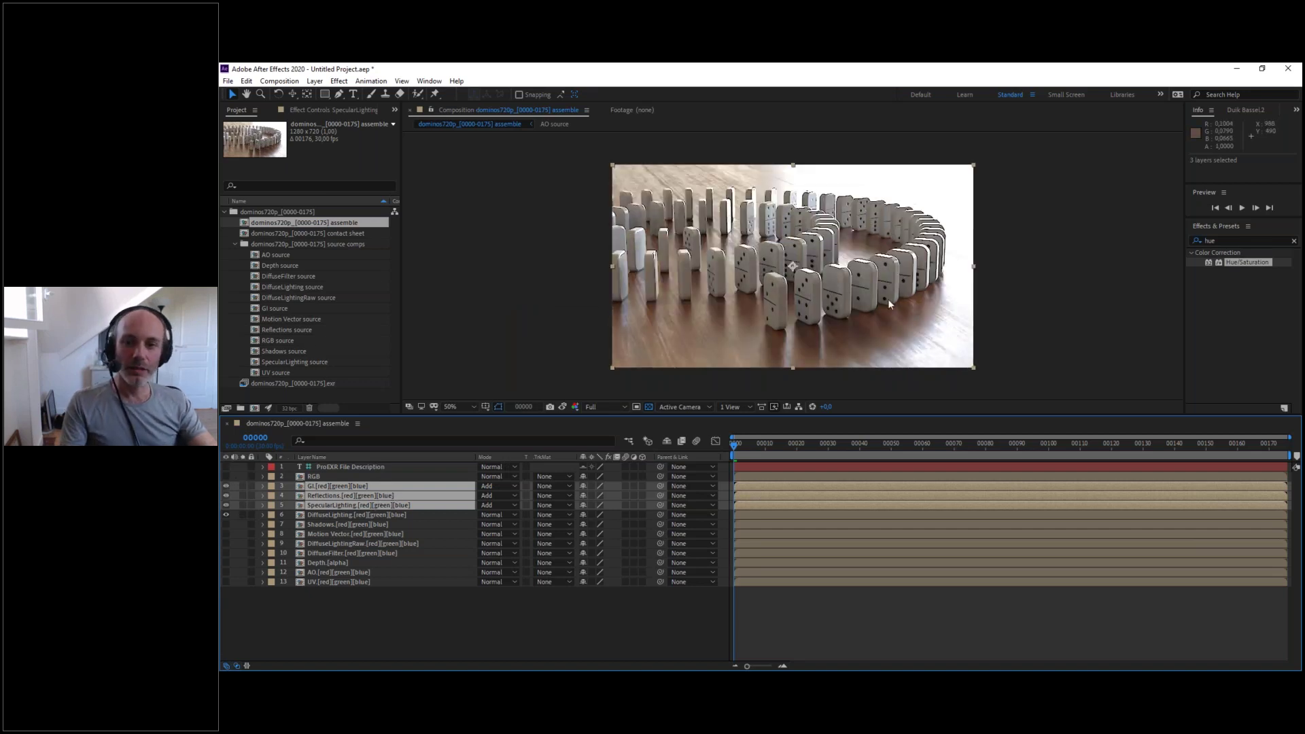
- Enlarge the composition view to 100% and toggle the RGB layer's visibility to compare the beauty render with the assembled passes
key("period")
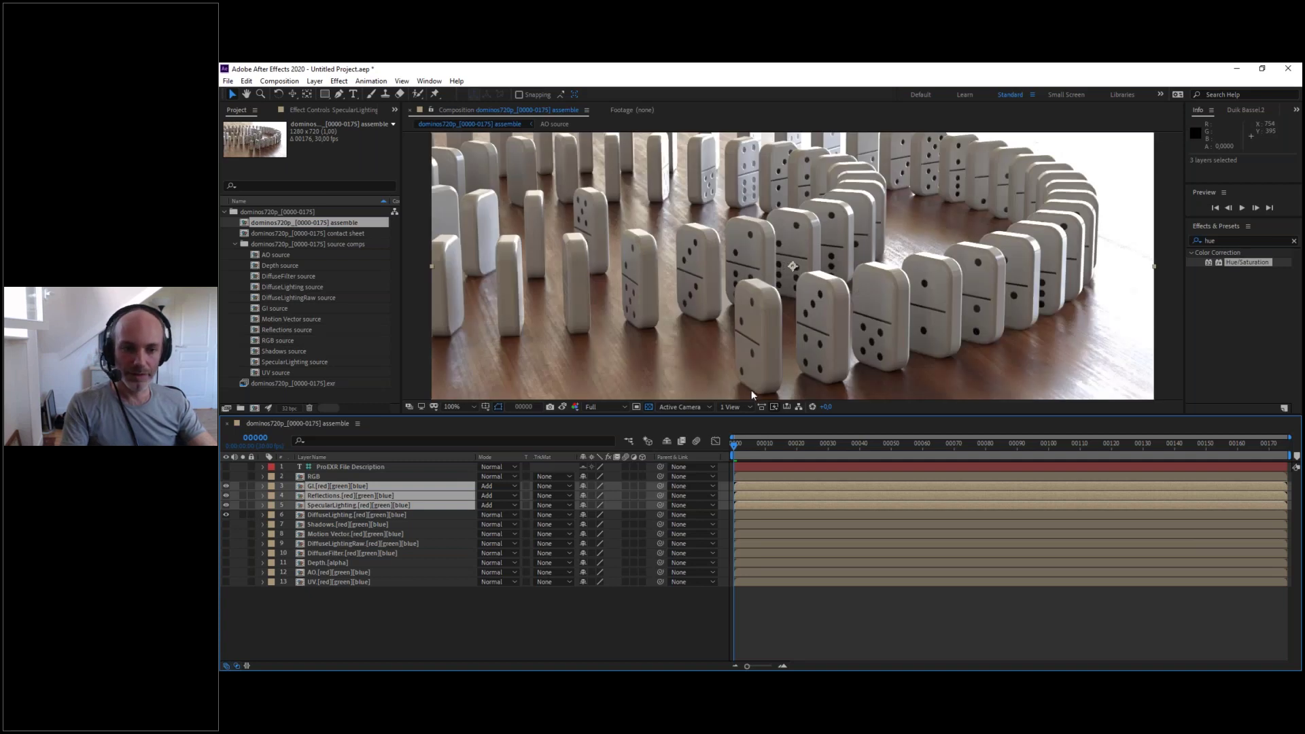
left_click_drag(709, 416, 694, 466)
left_click(313, 528)
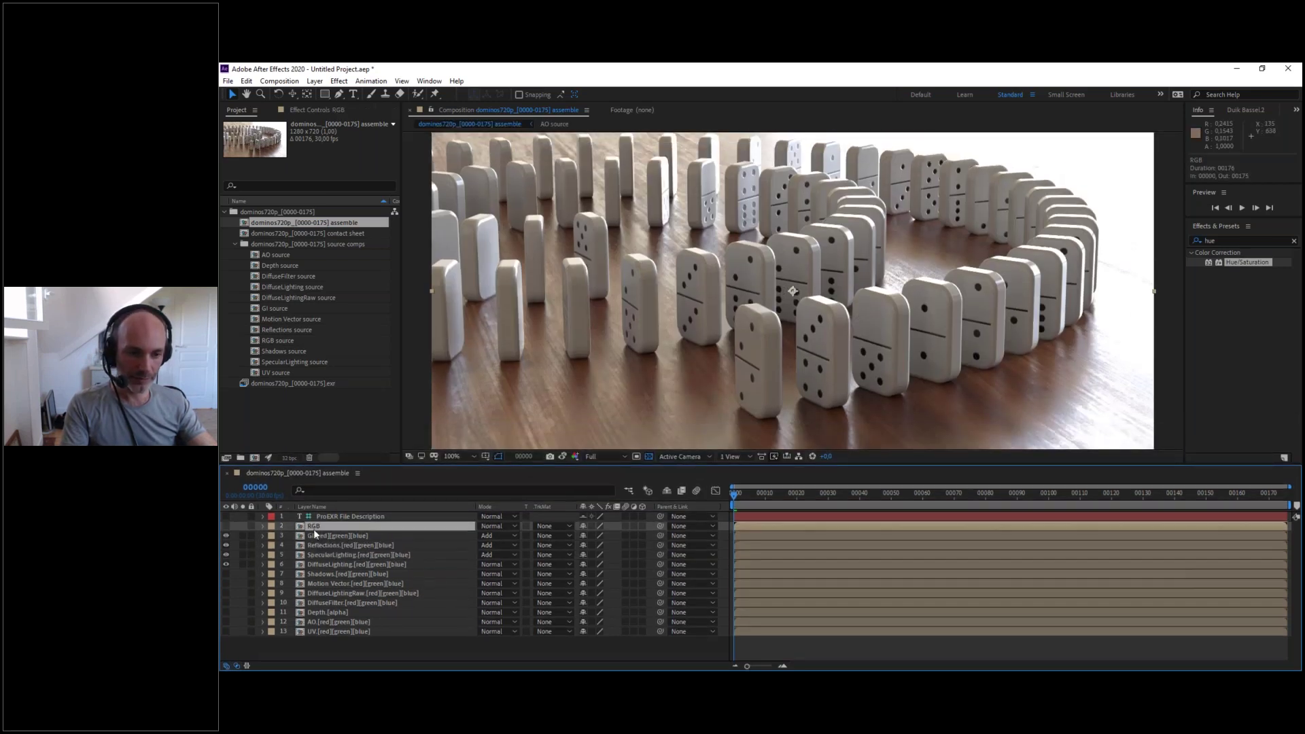
left_click(316, 535)
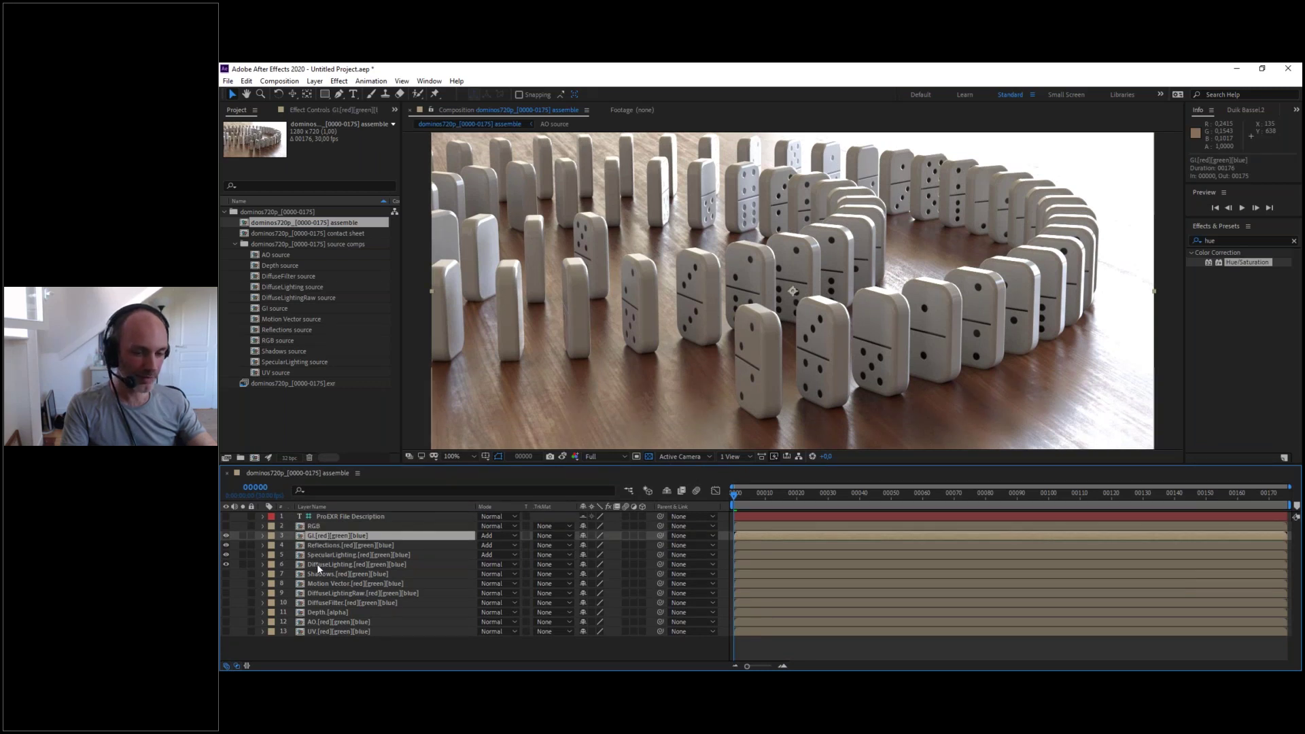
left_click(280, 522)
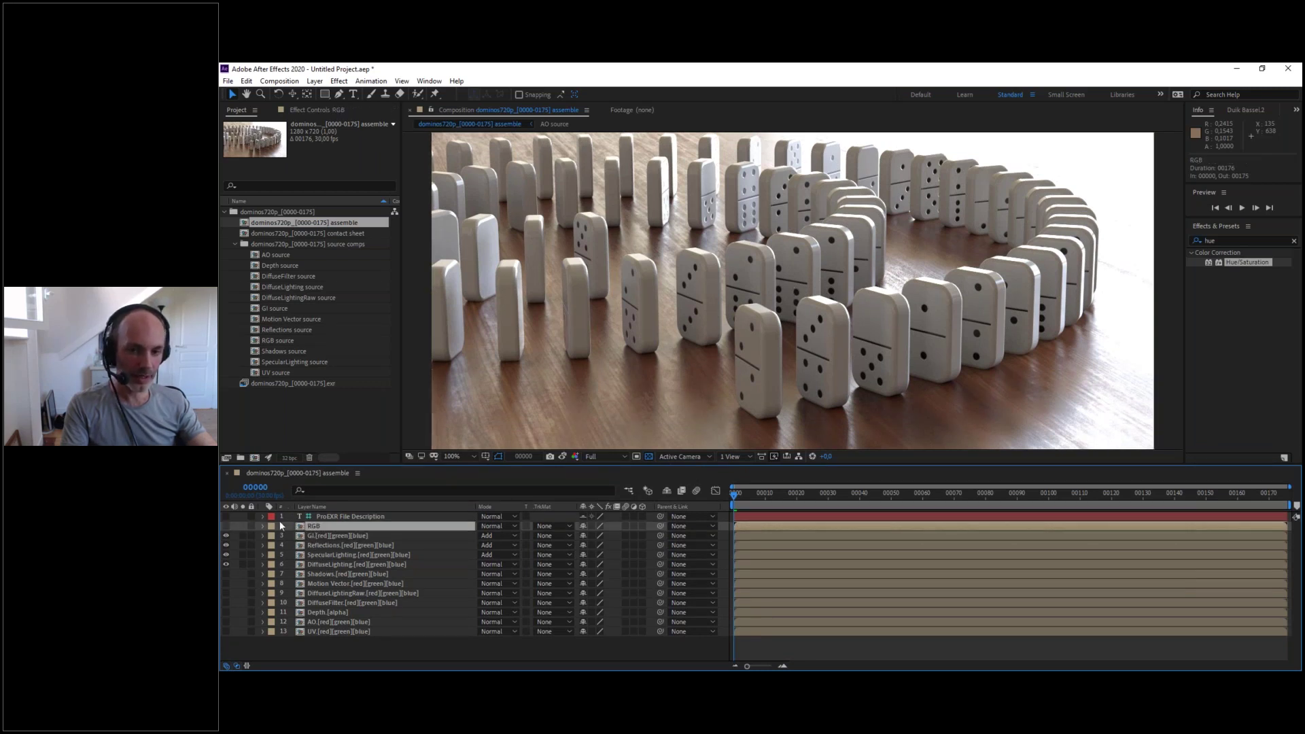
left_click(225, 527)
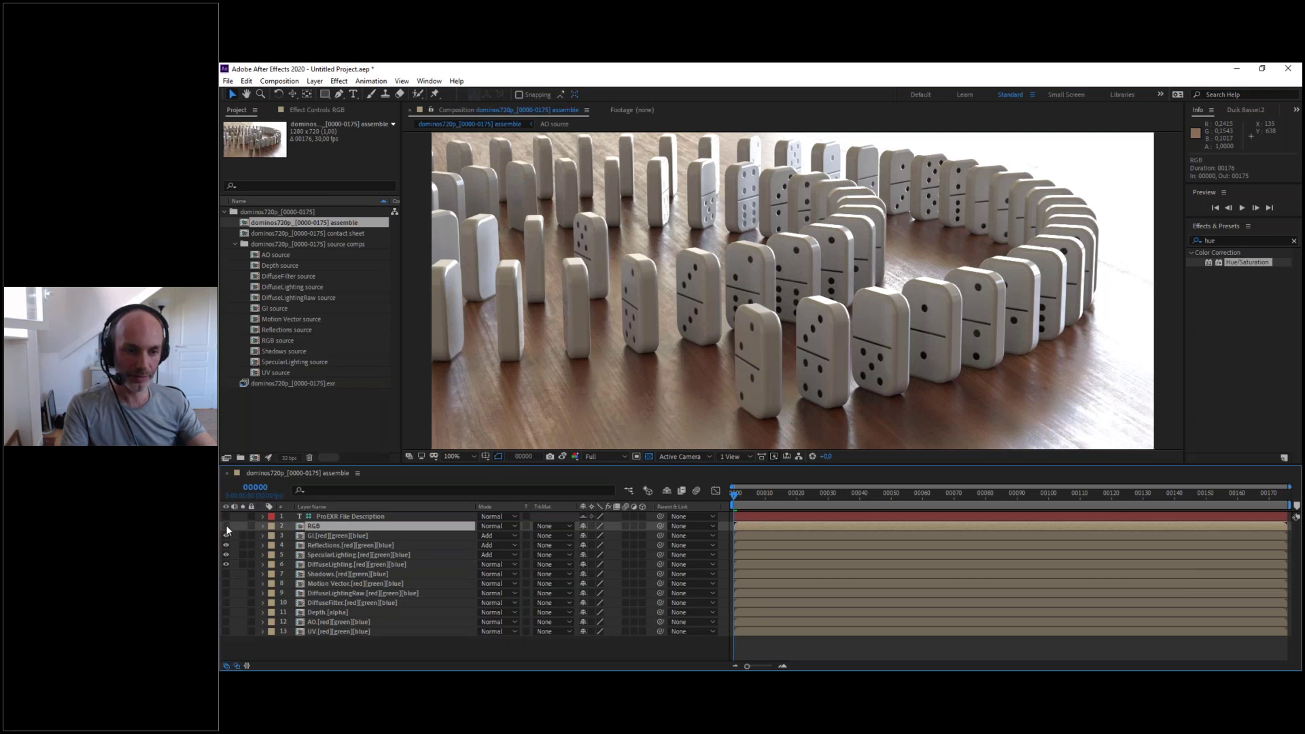
left_click(226, 526)
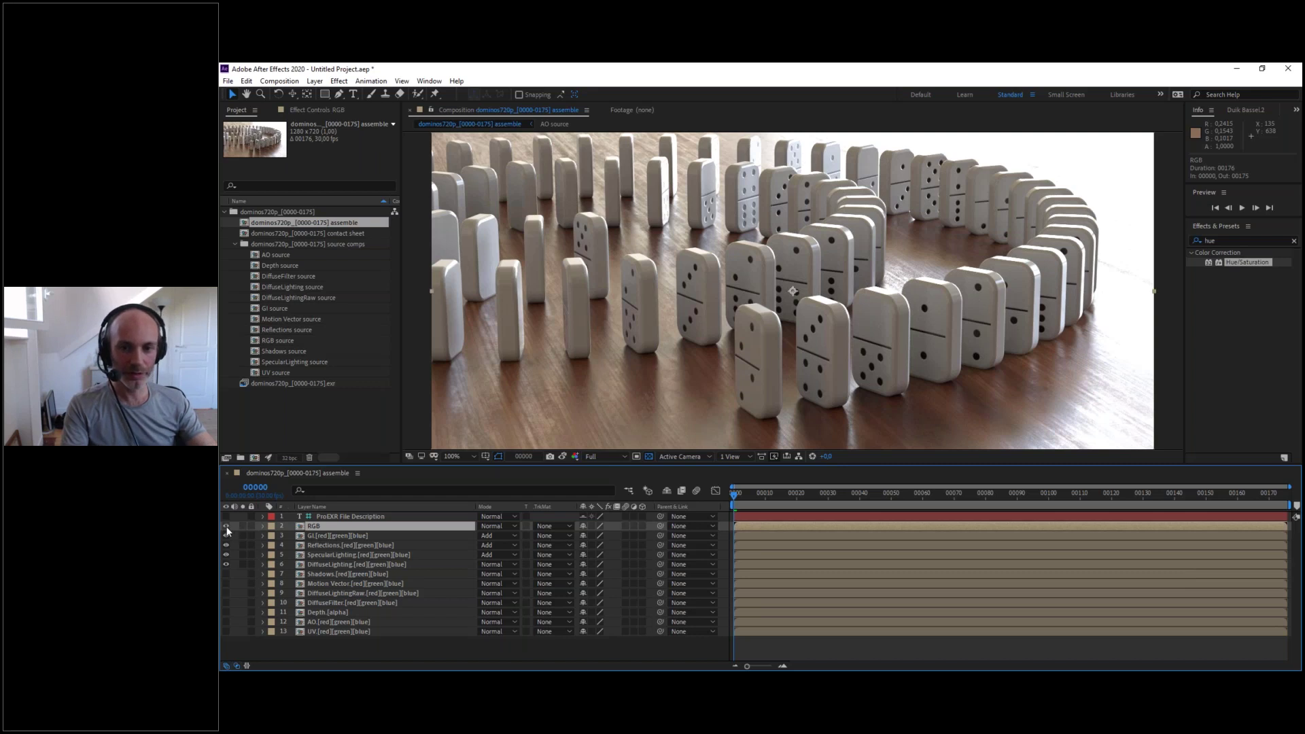
left_click(226, 528)
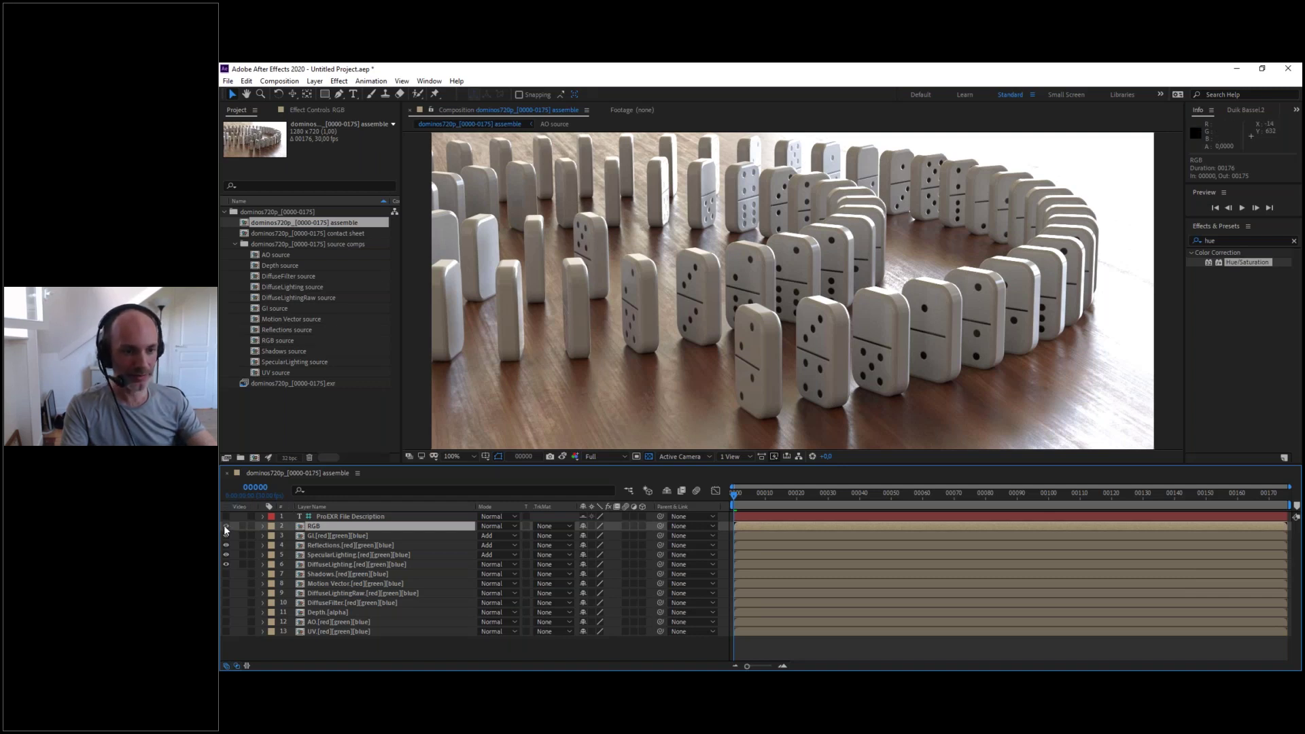
- Toggle the GI, Reflections, SpecularLighting and DiffuseLighting layers one by one to examine each pass's contribution
left_click(329, 536)
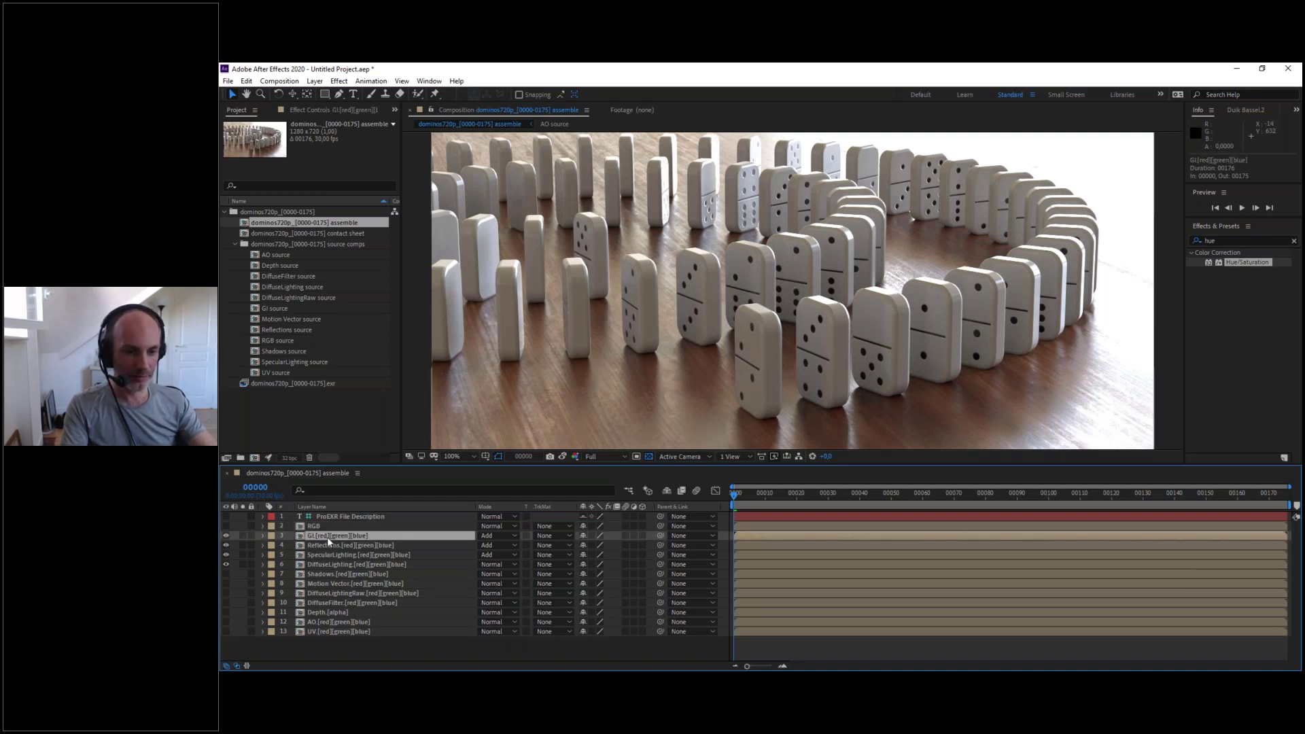
left_click(225, 536)
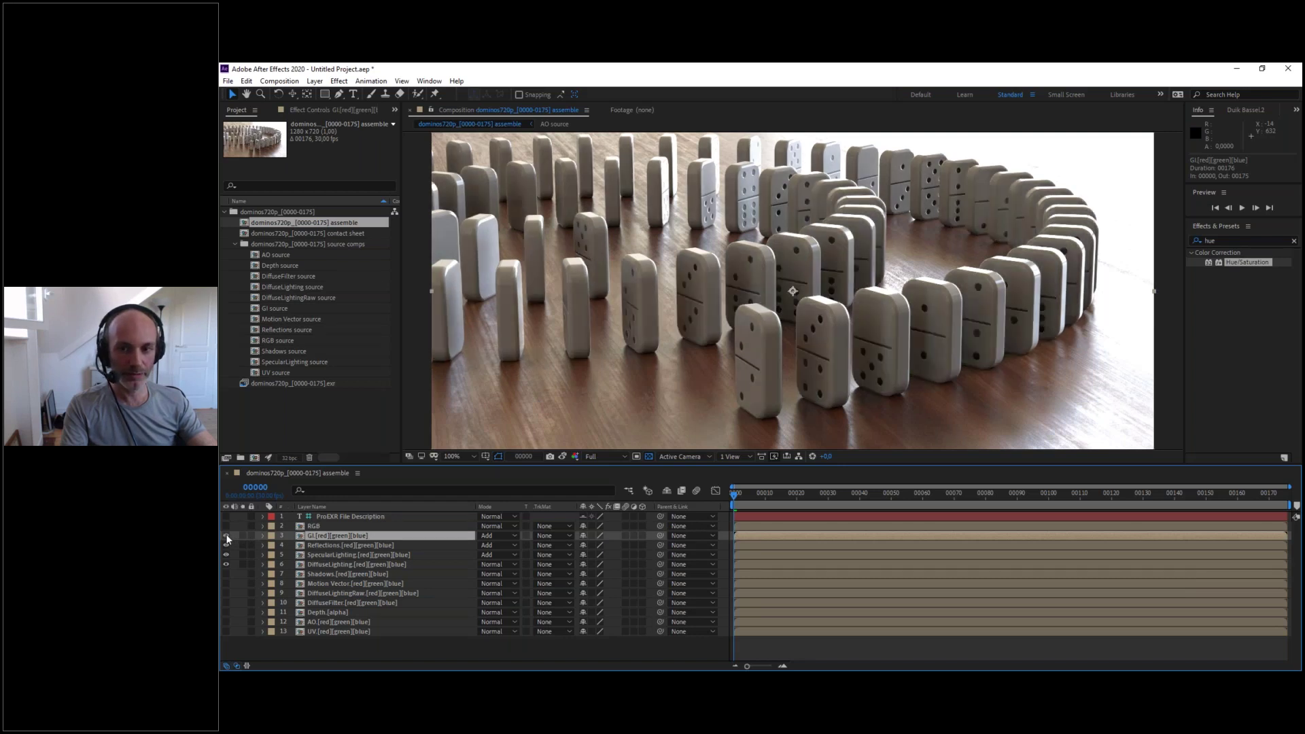
left_click(226, 545)
left_click(225, 554)
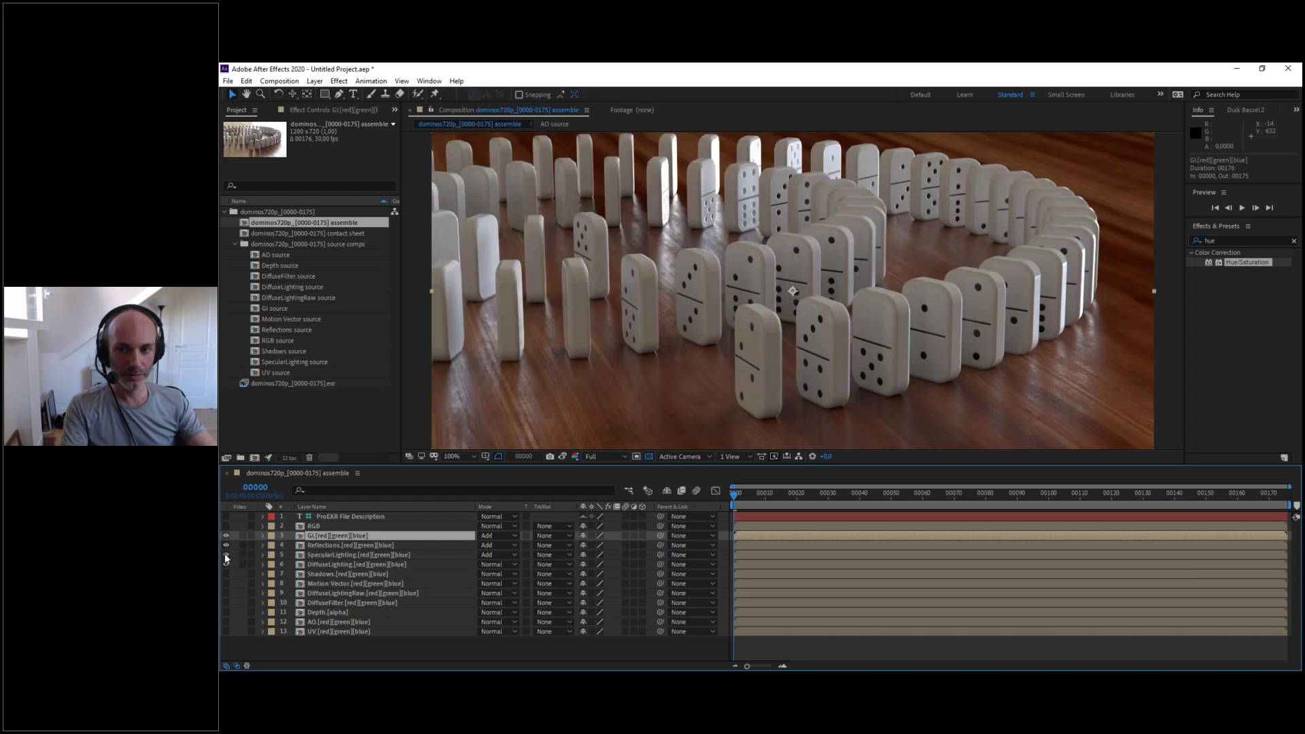
left_click(226, 564)
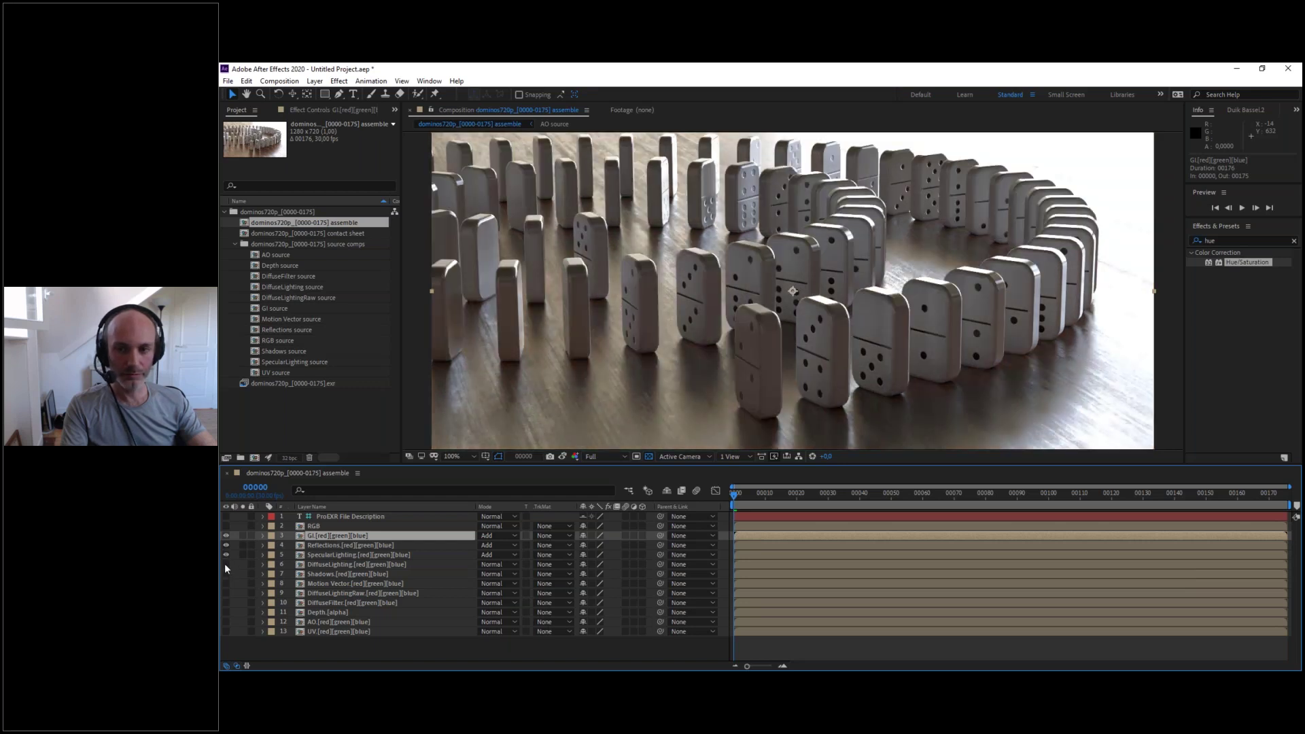
left_click(226, 546)
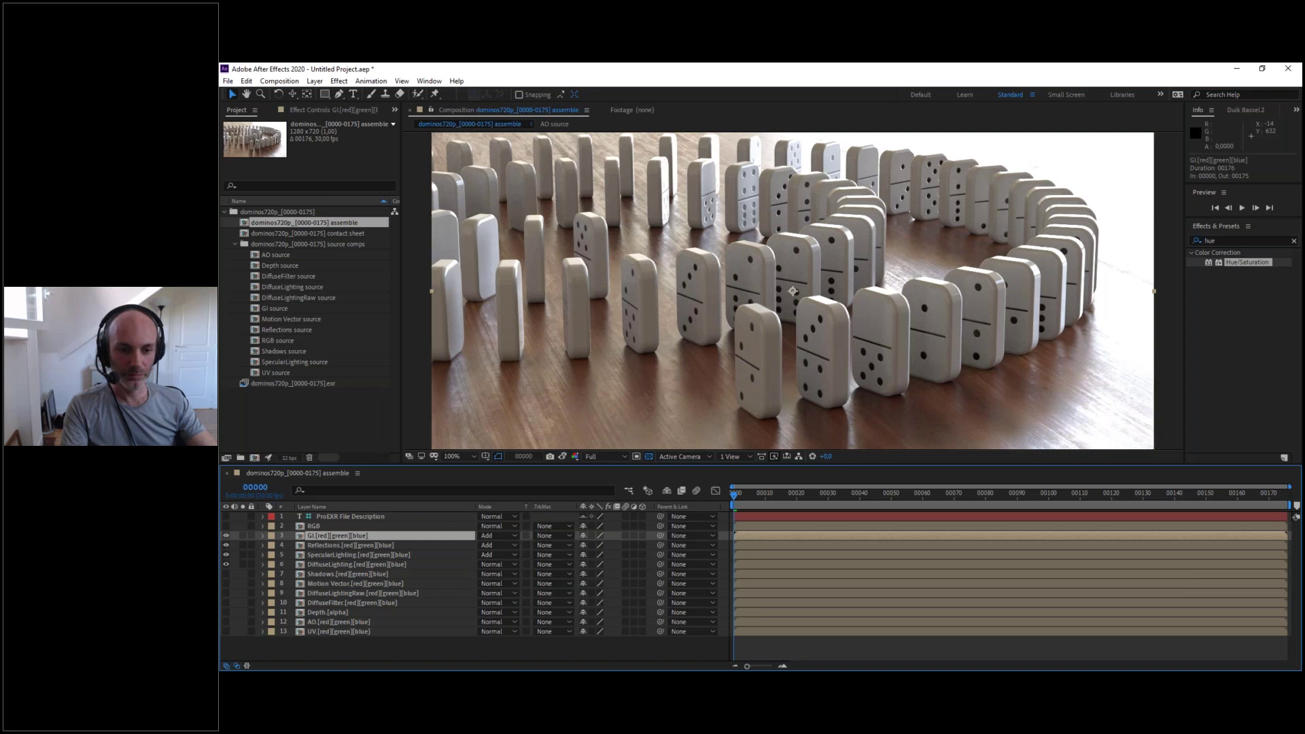
- Inspect the overexposed floor highlights by twice lowering the preview exposure and resetting it
left_click_drag(508, 464, 508, 448)
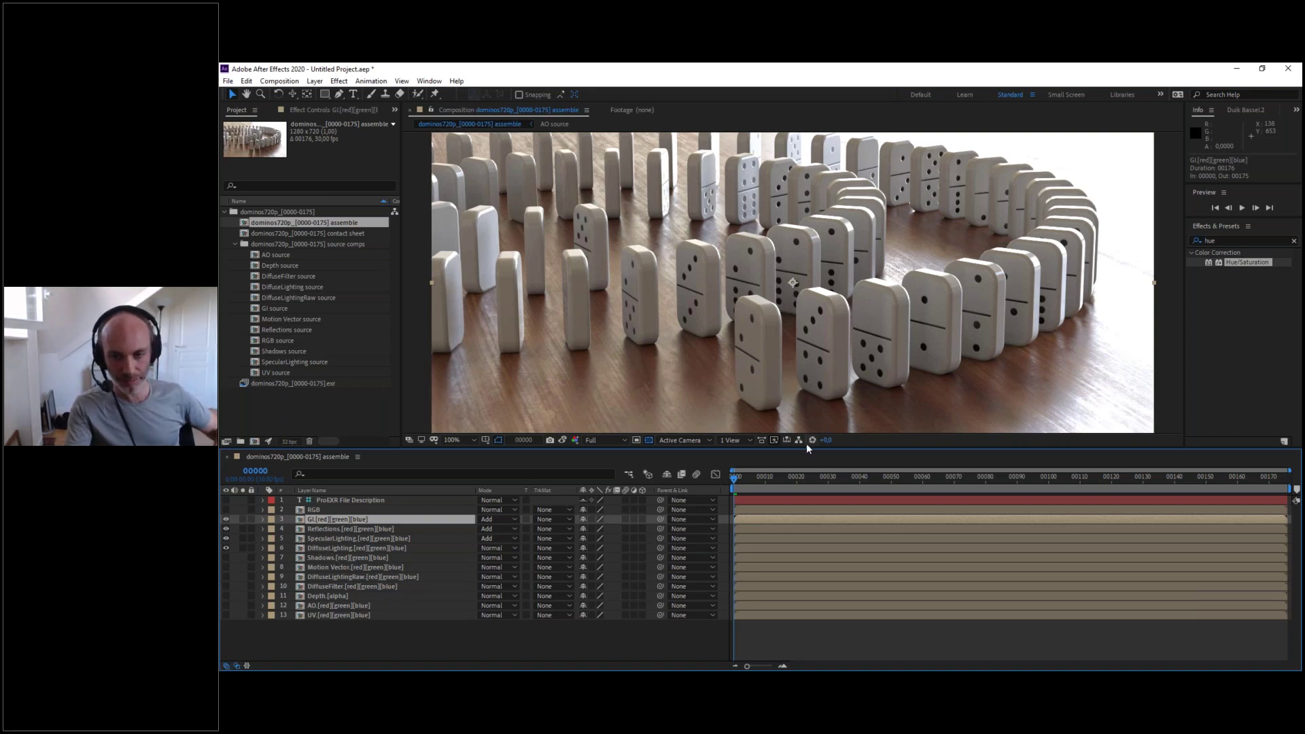
middle_click_drag(951, 226, 976, 304)
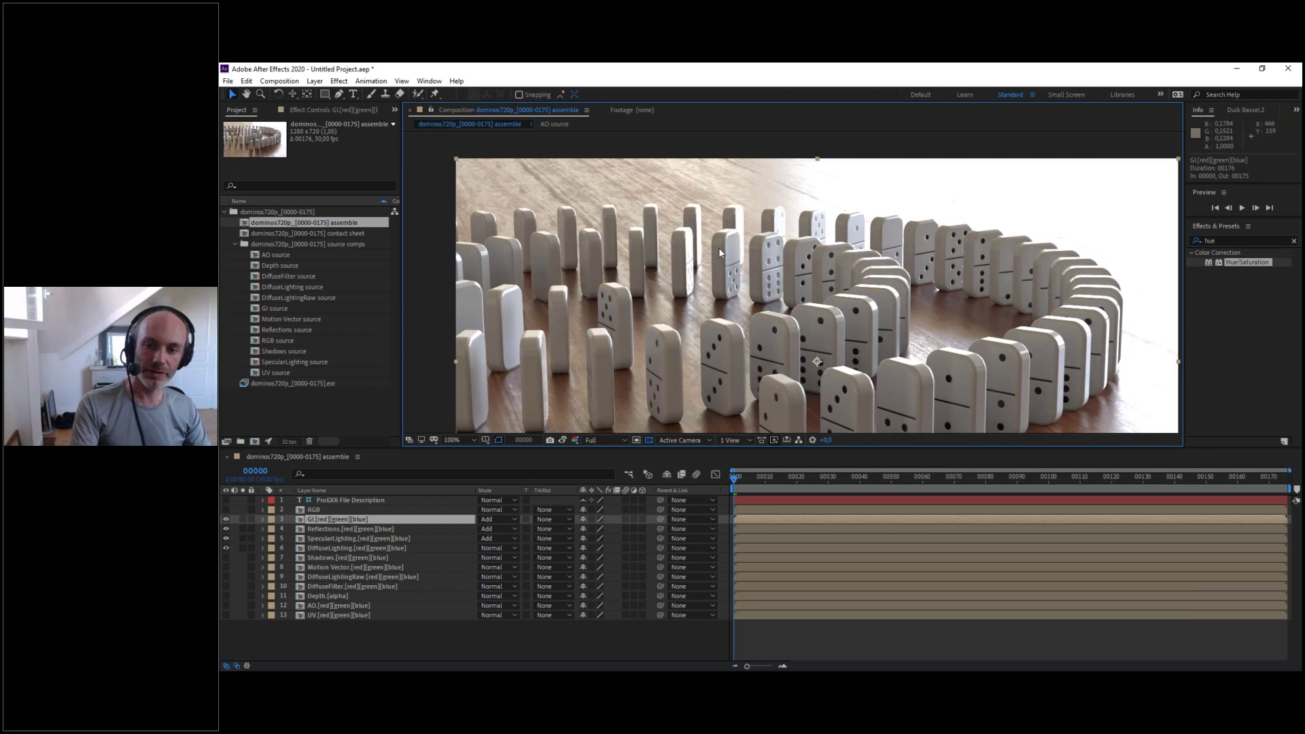
left_click(1197, 109)
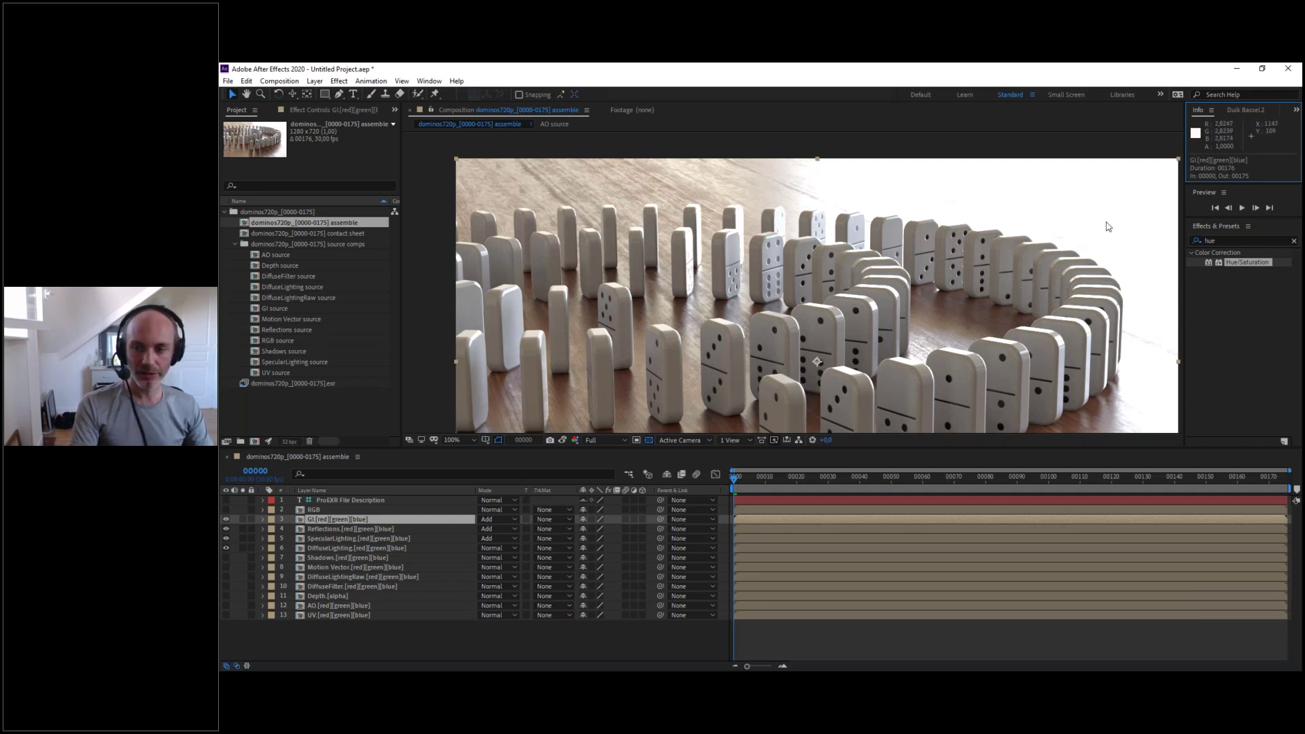
left_click_drag(828, 445, 819, 446)
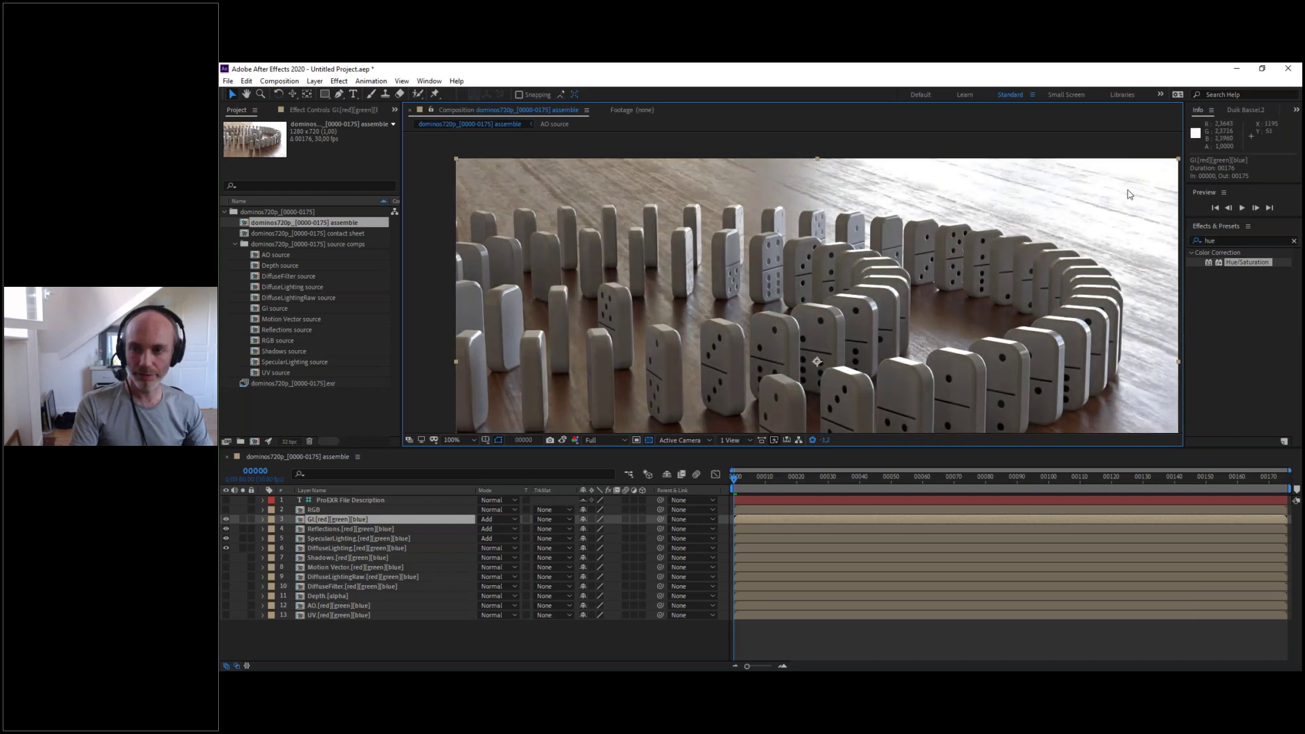
left_click(813, 440)
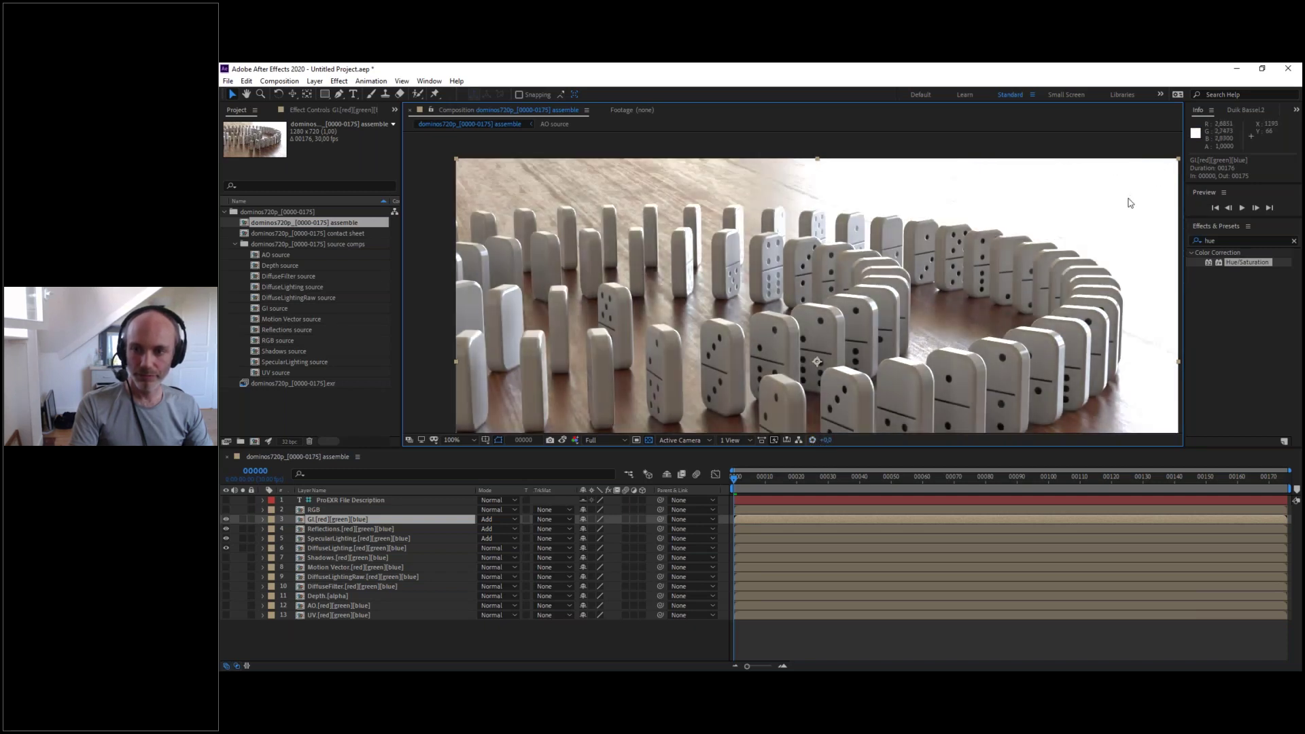
left_click_drag(826, 441, 827, 444)
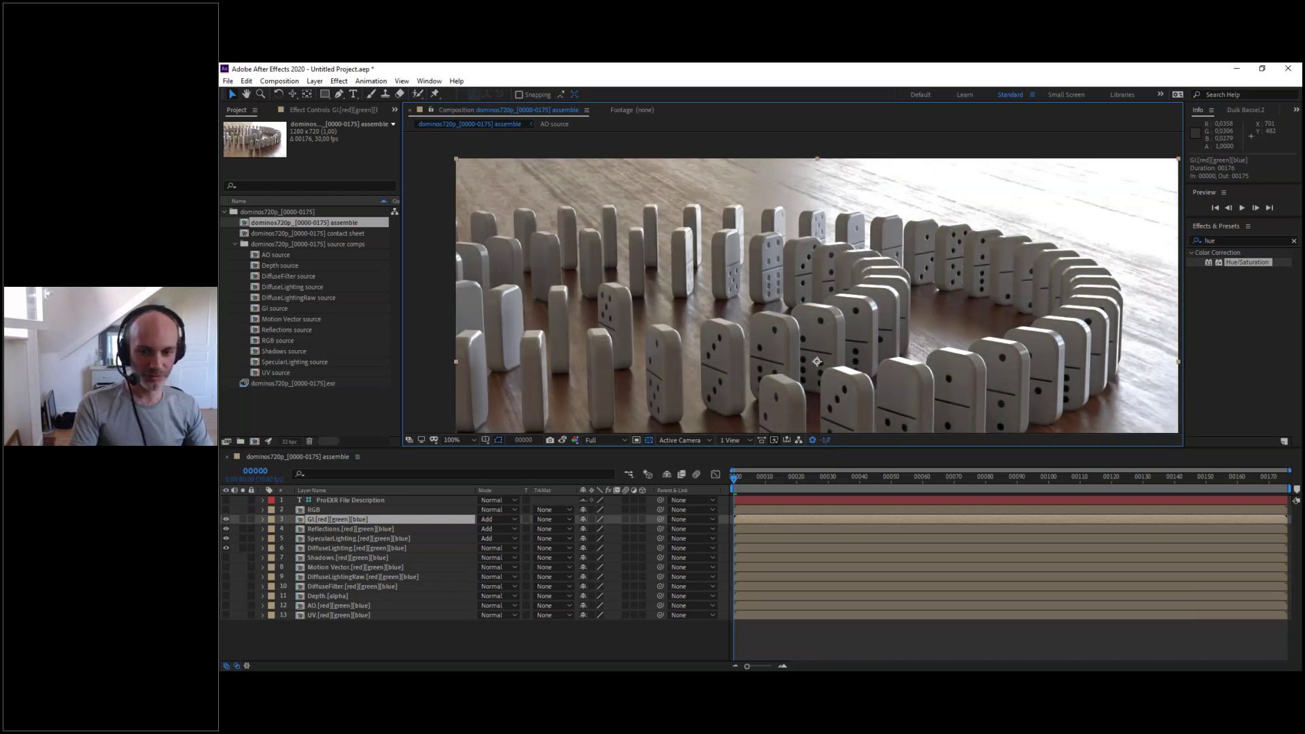
left_click(812, 440)
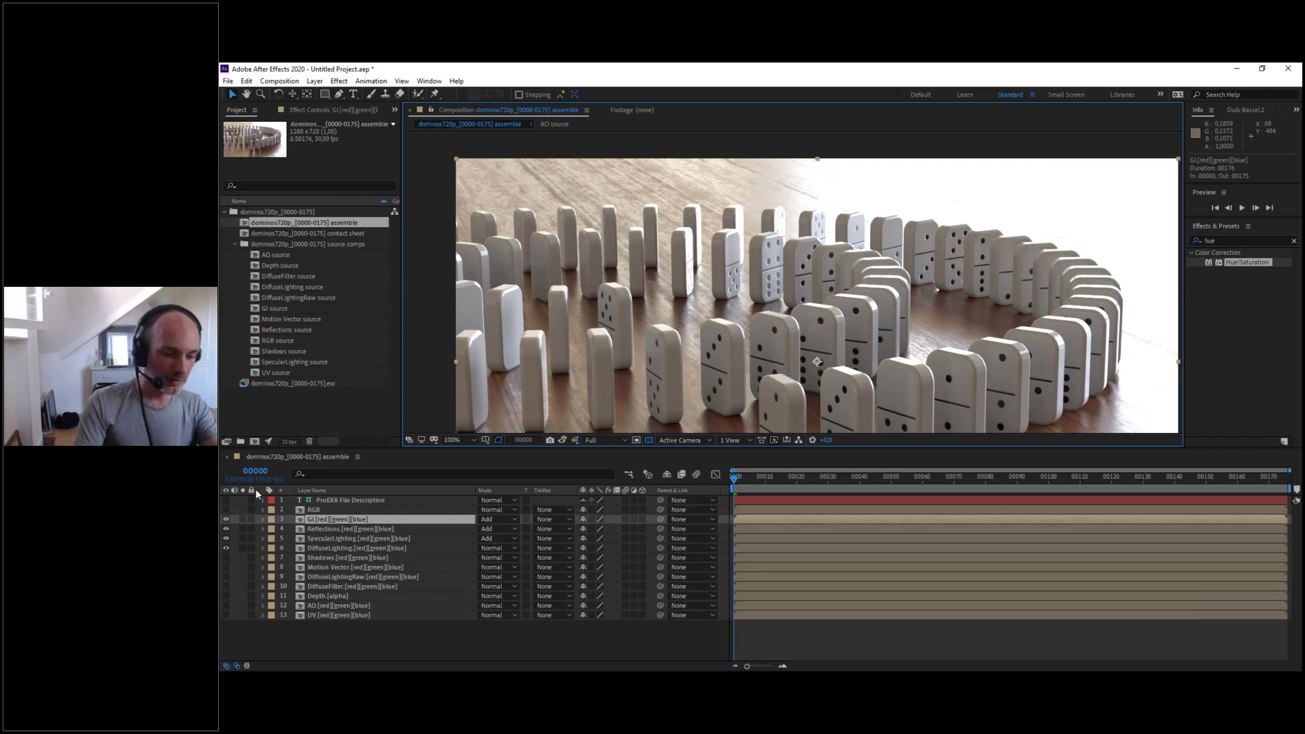
- Add an adjustment layer directly above the GI layer and rename it LOG
key("ctrl+alt+y")
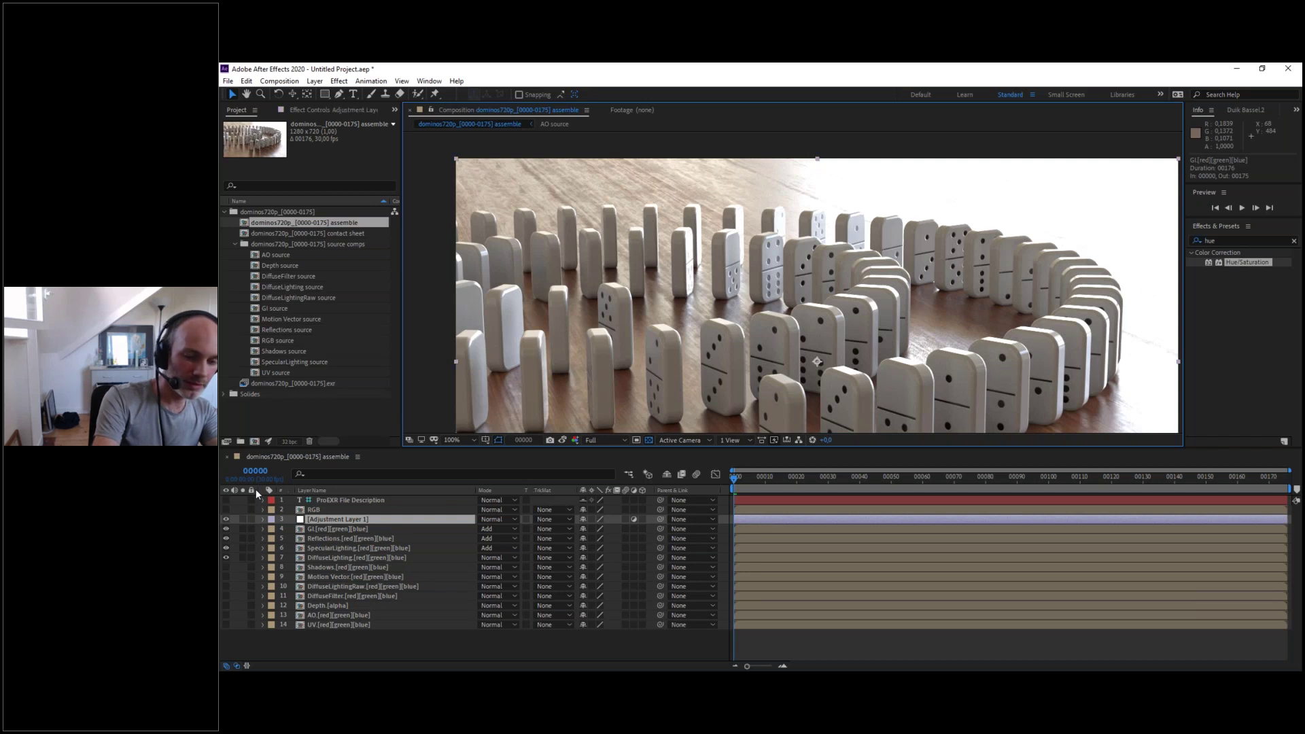
key("KP_Enter")
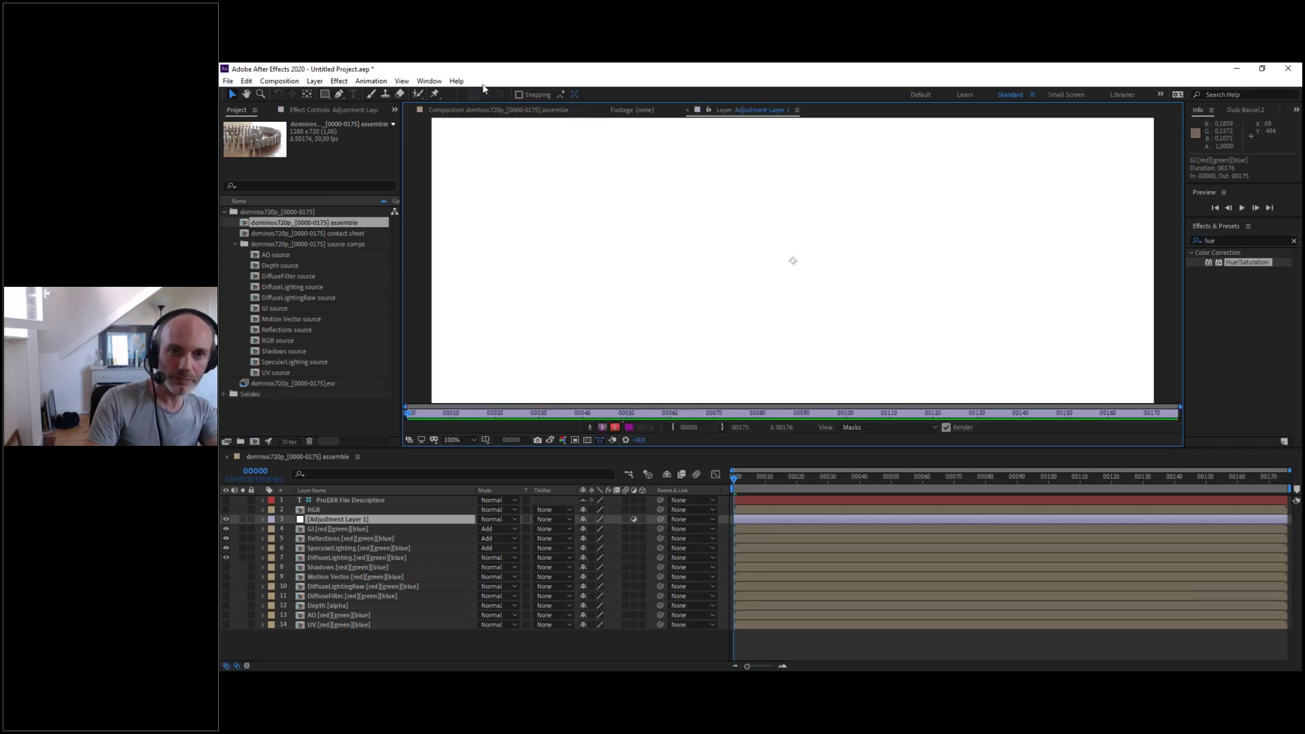
left_click(478, 111)
left_click(316, 515)
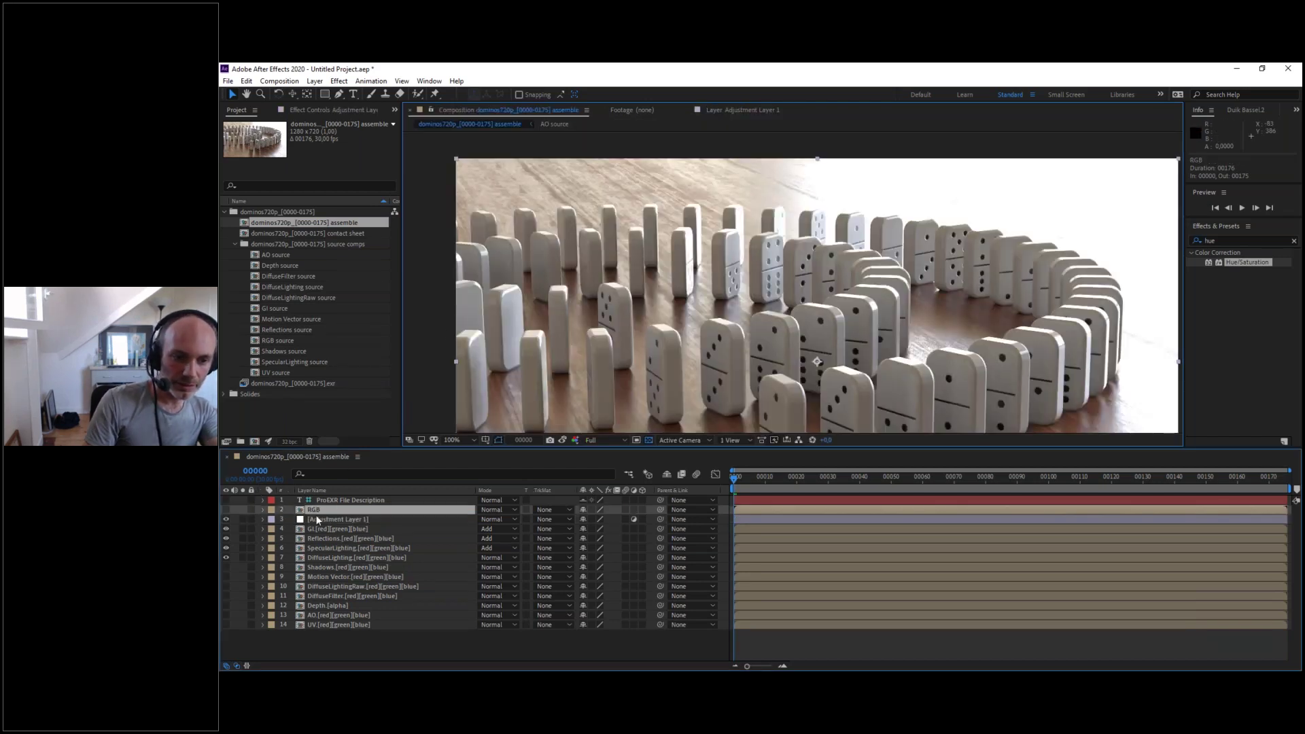
key("Return")
type("LOG")
key("Return")
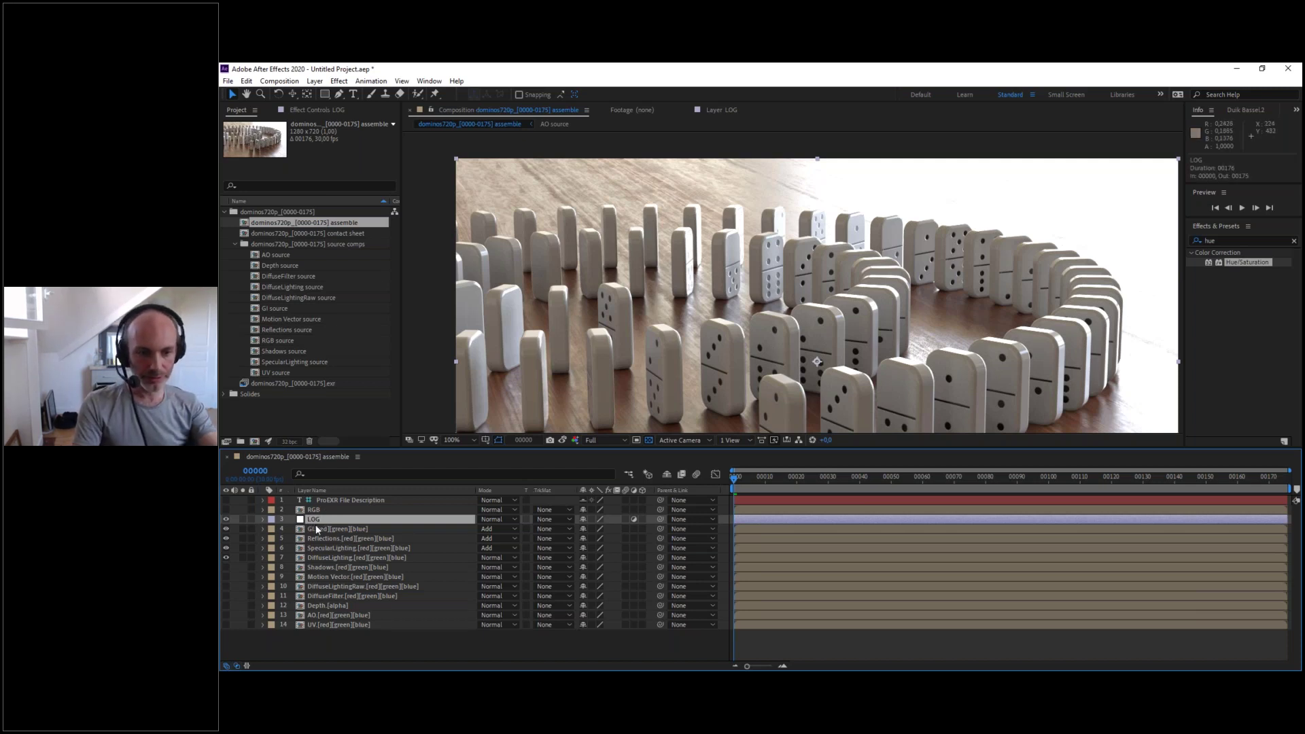
- Apply the Color Profile Converter effect to the LOG layer and set its output profile to Rec.709 V-Log
key("ctrl+space")
type("cove")
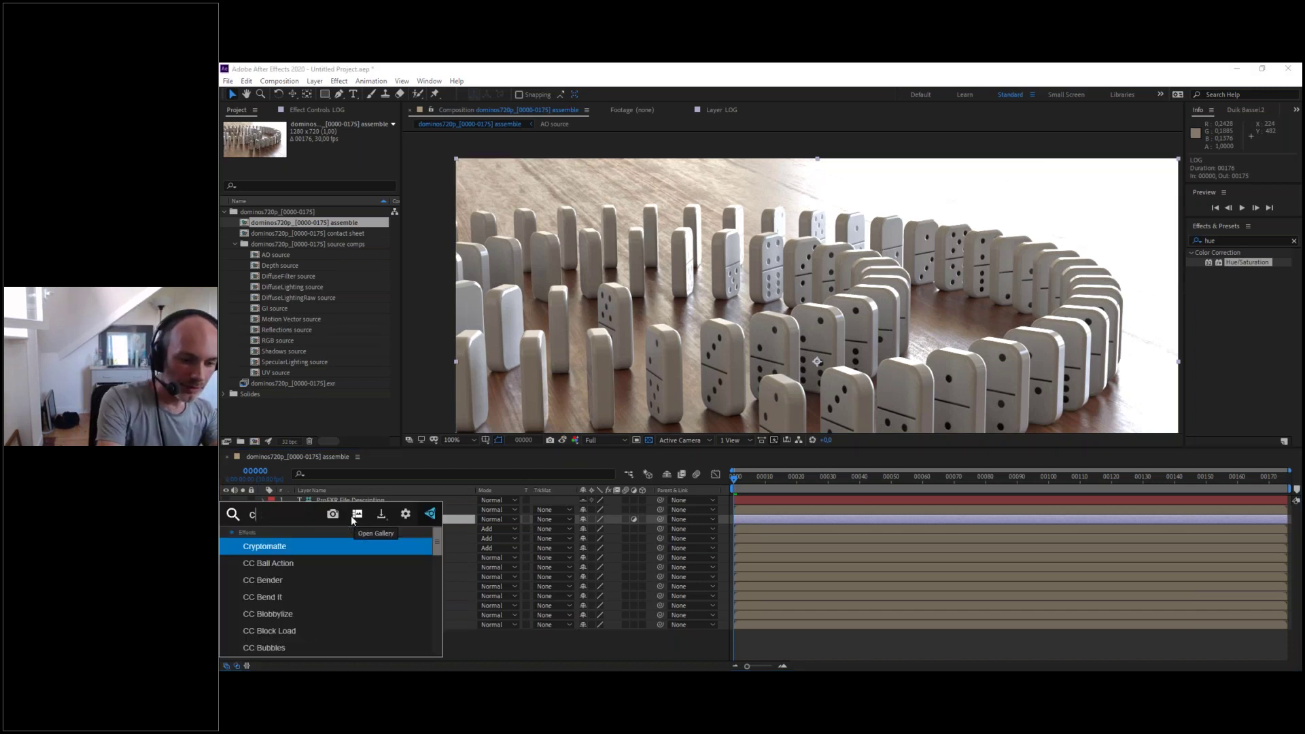
key("BackSpace")
key("BackSpace")
type("nv")
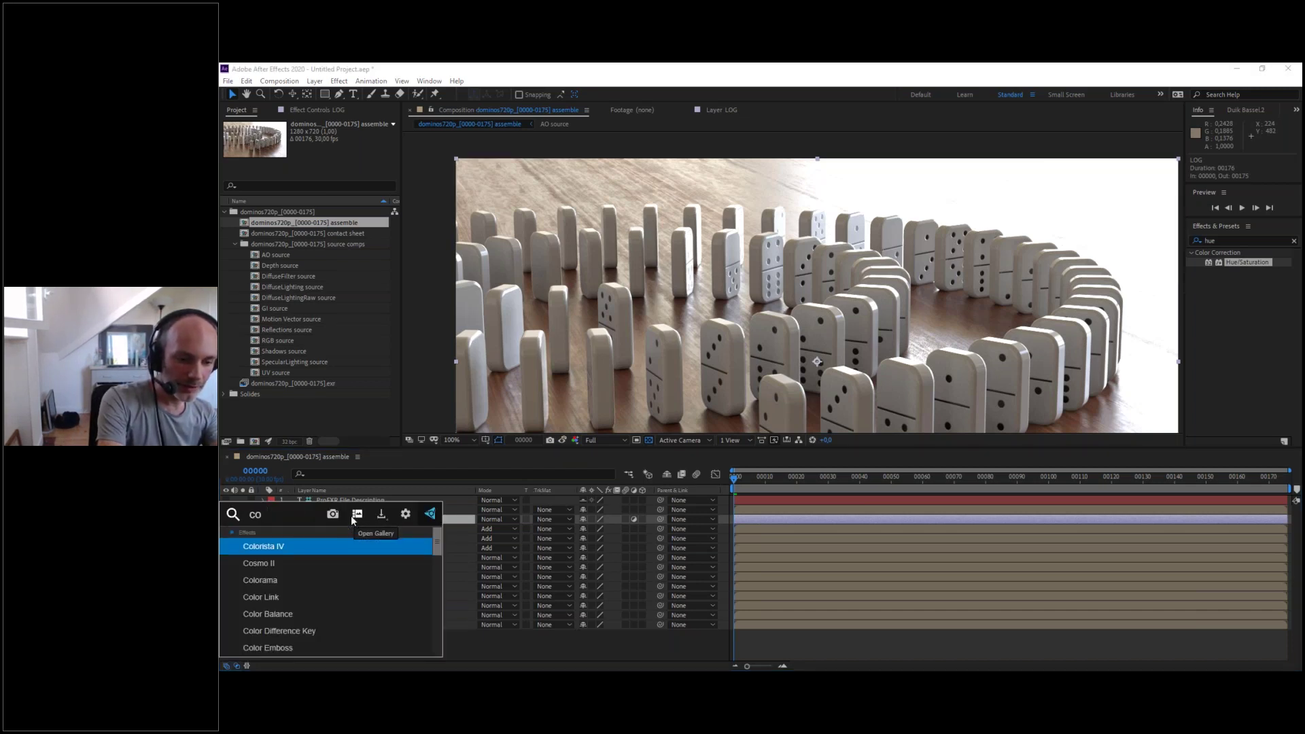
key("Down")
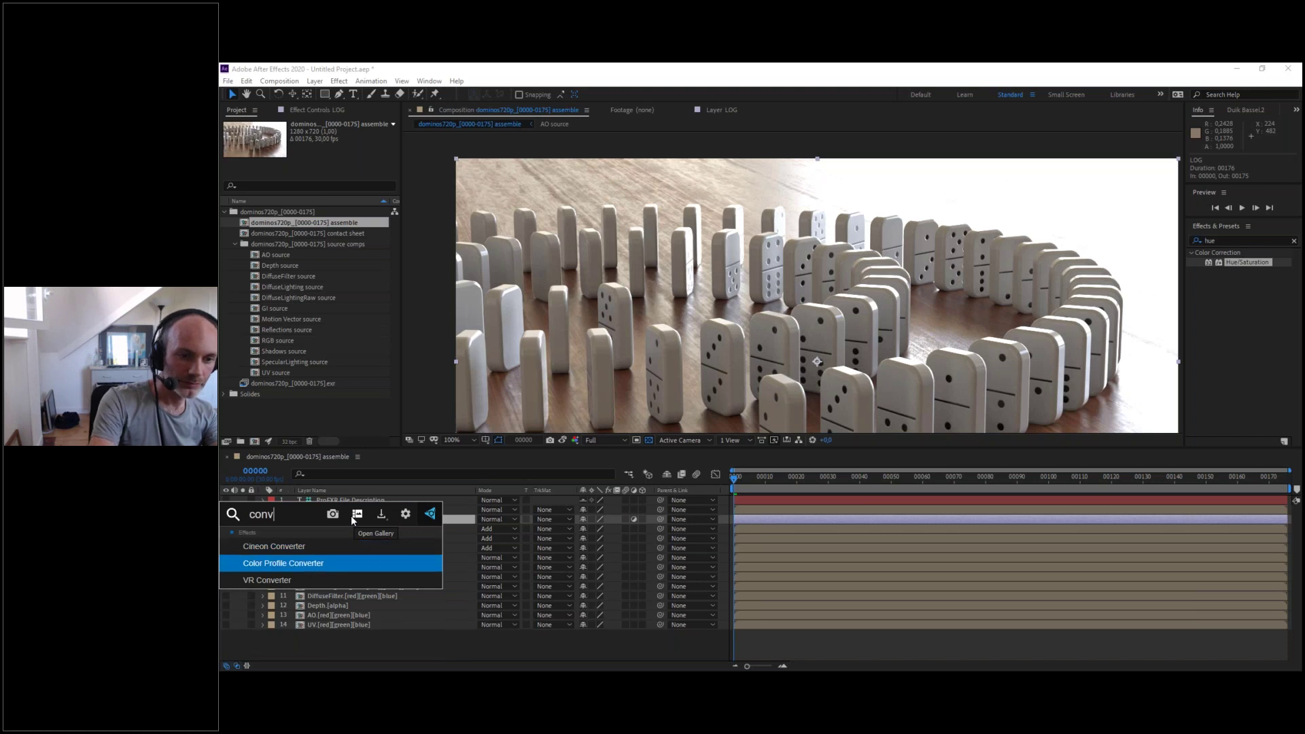
key("Return")
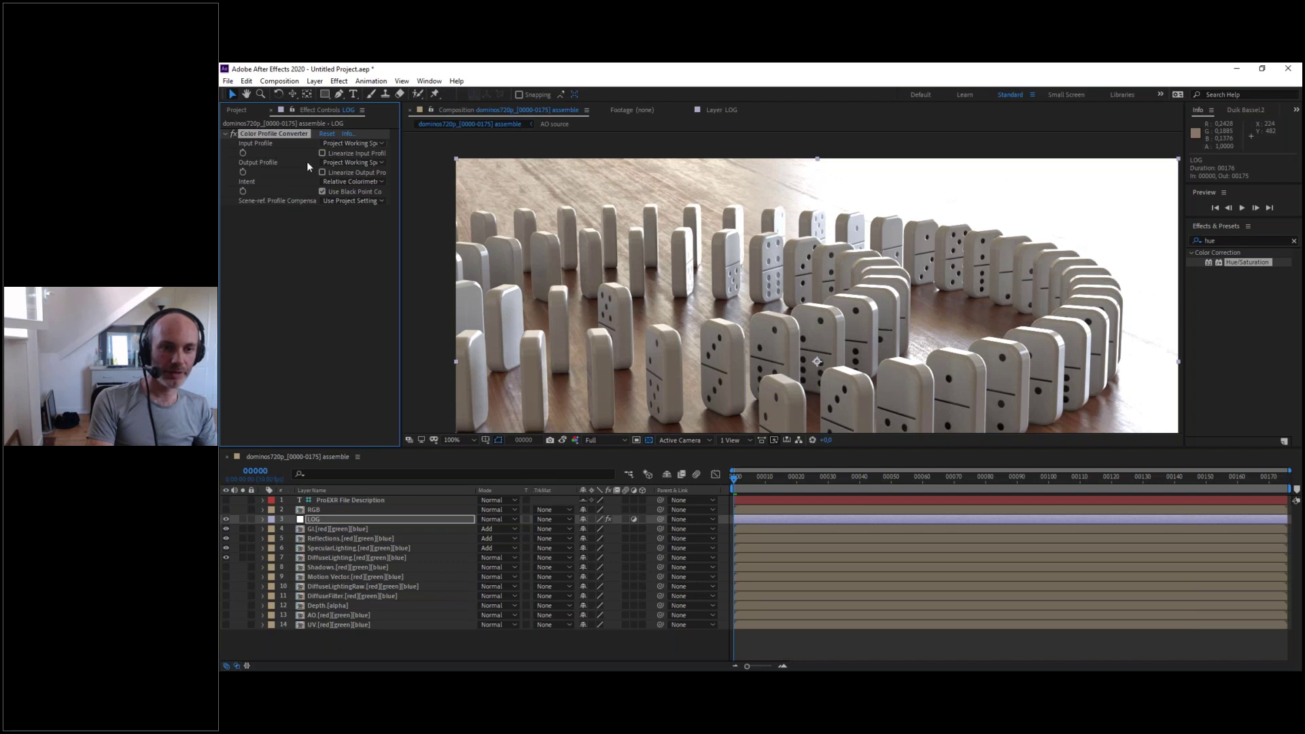
left_click(333, 162)
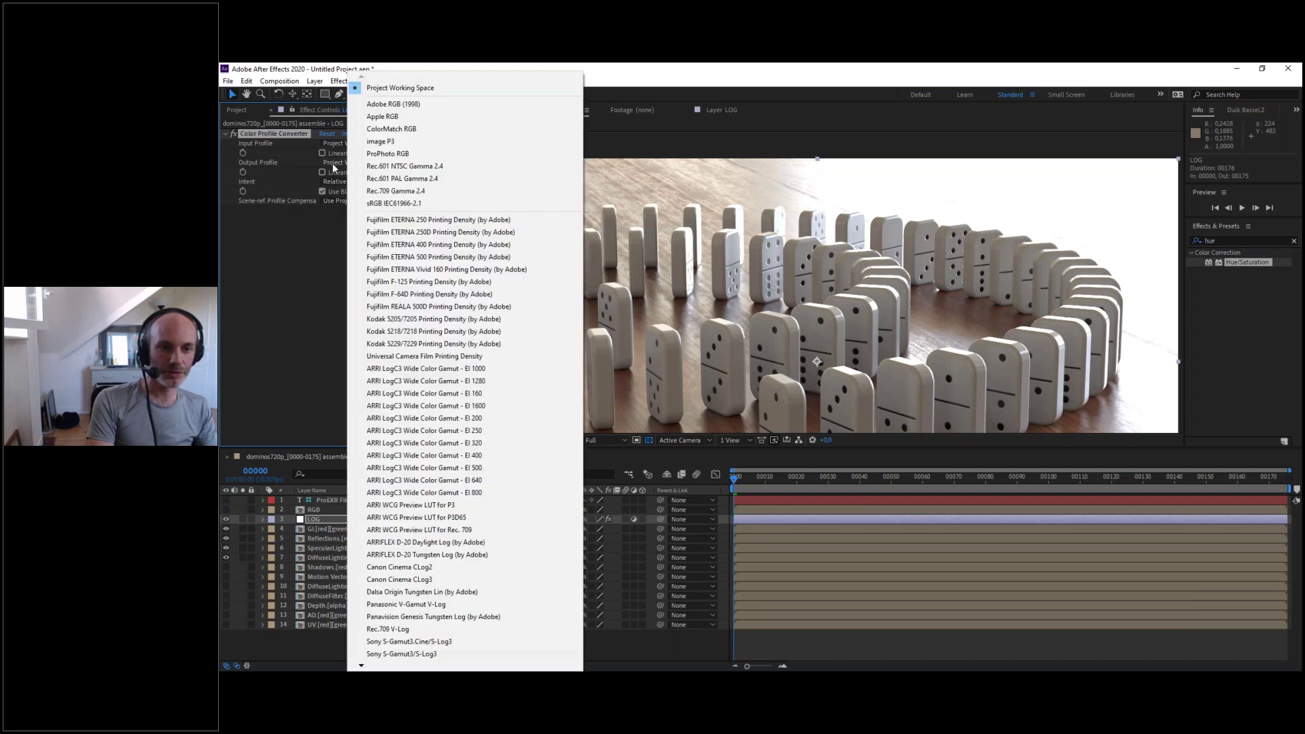
left_click(385, 630)
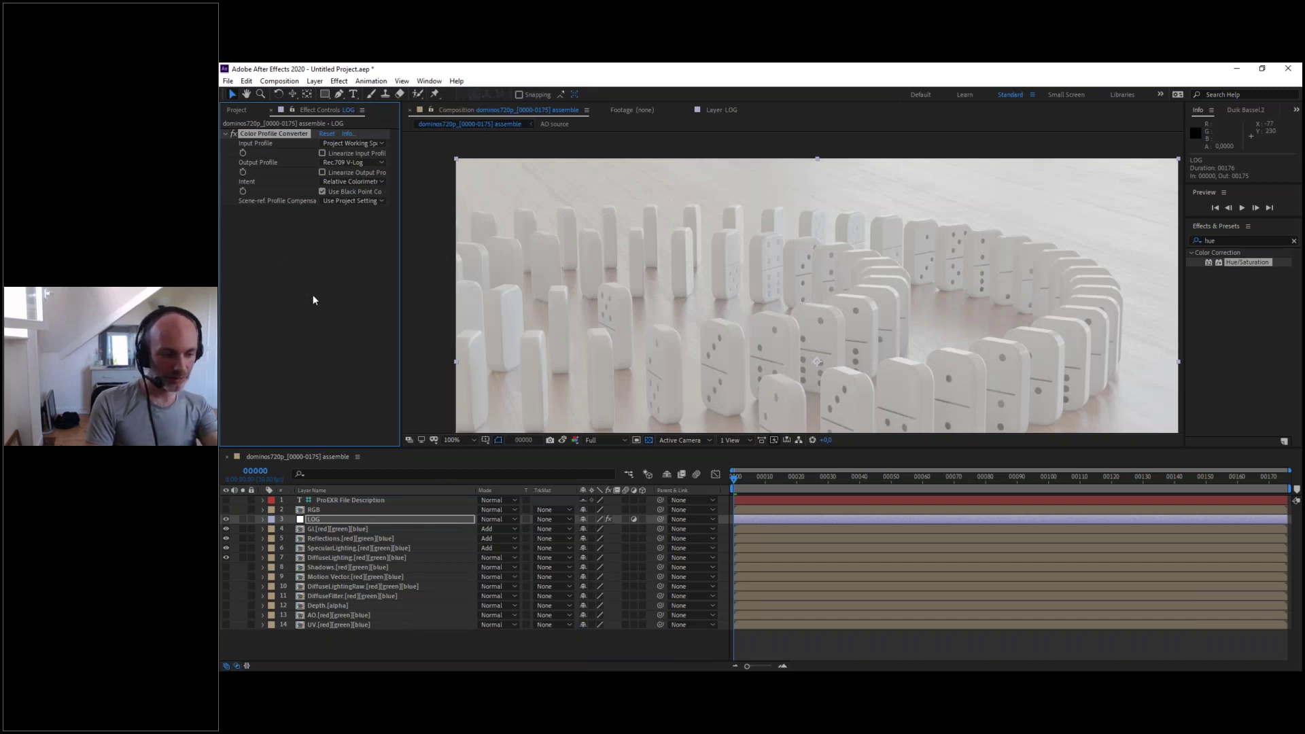
- Add the Apply Color LUT effect to the LOG layer using Filmic High Contrast.cube from the FilmicLUTs folder
key("ctrl+space")
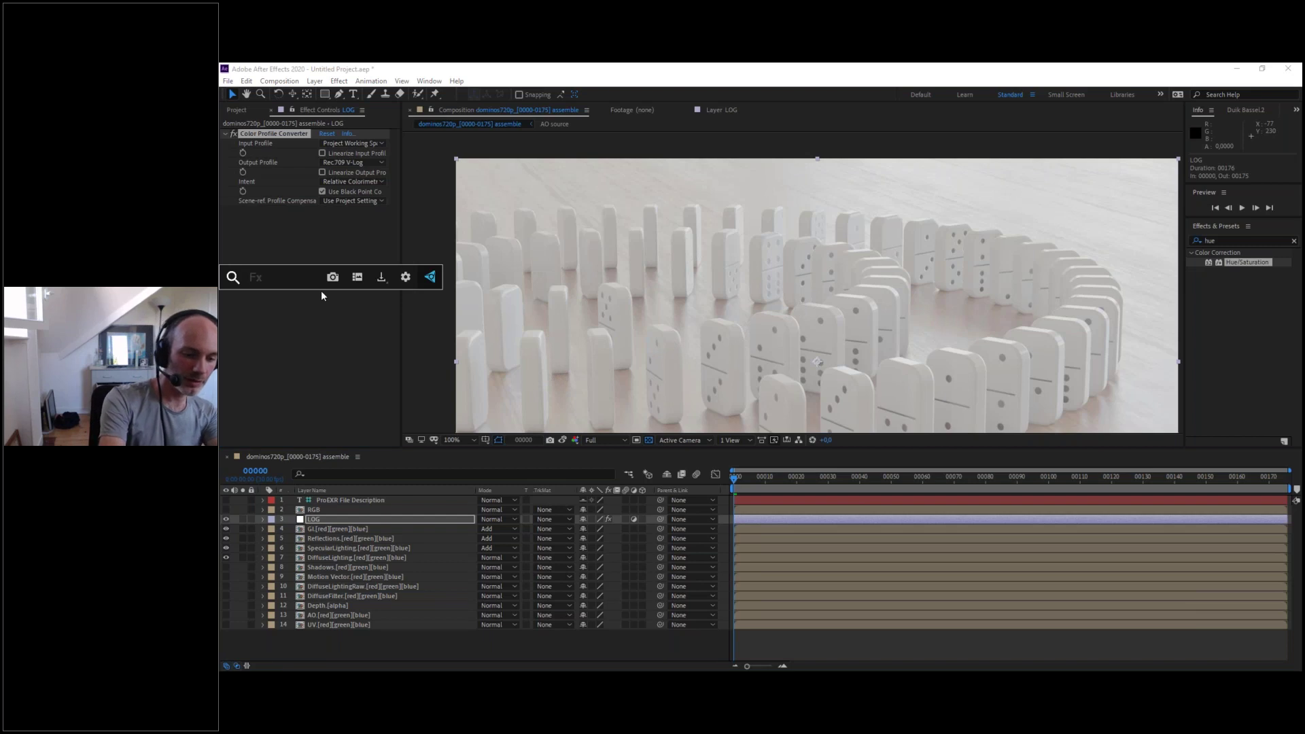
type("lut")
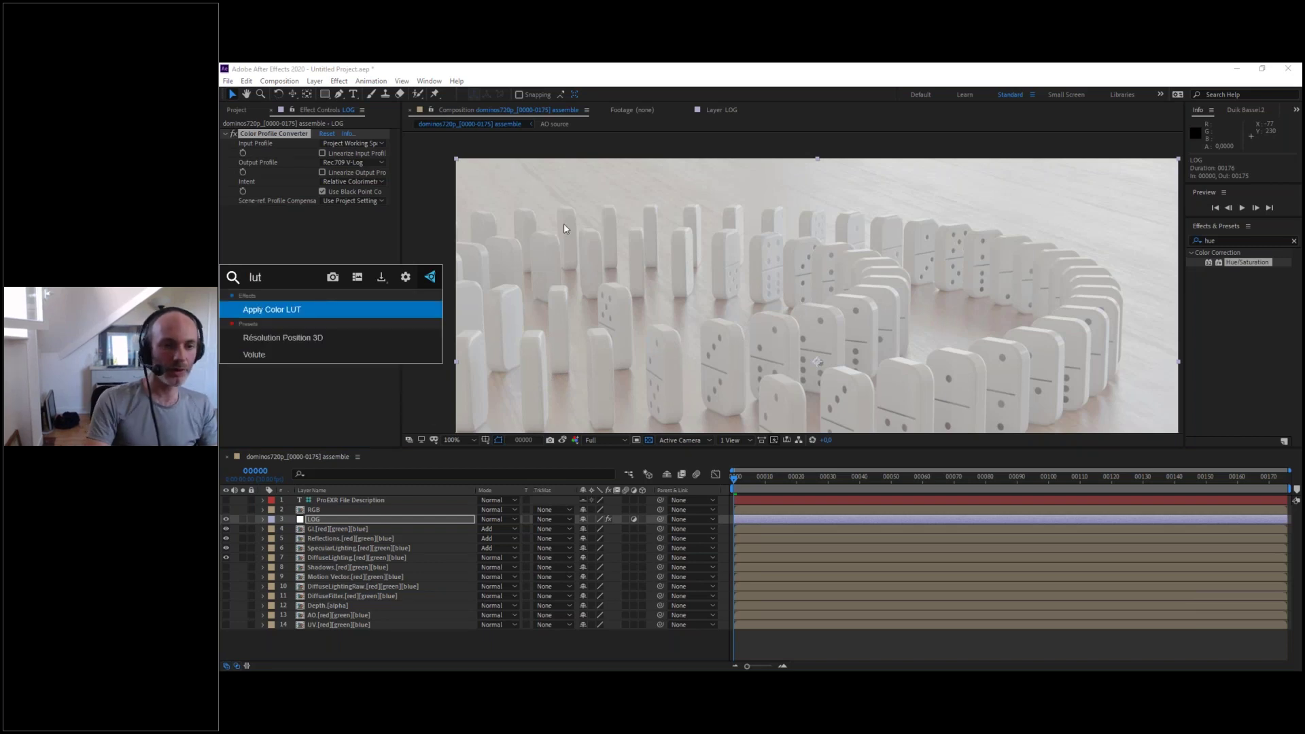
left_click(292, 310)
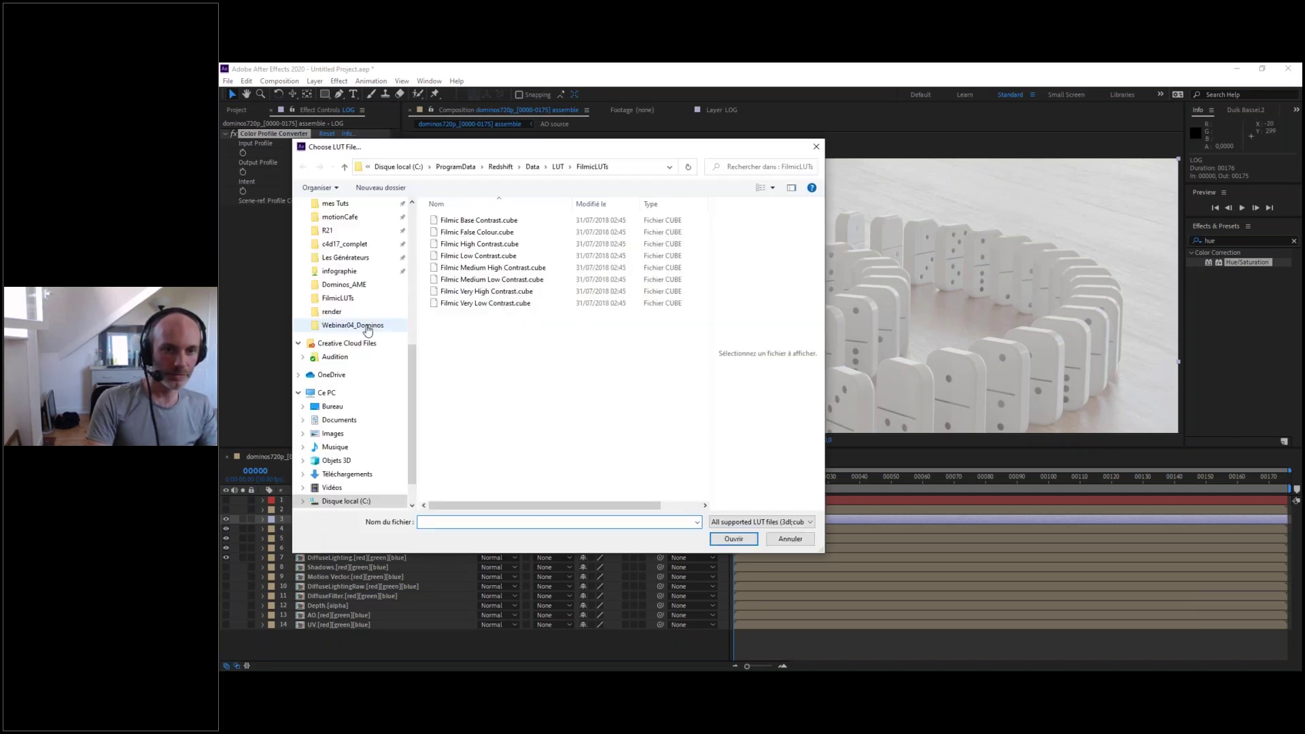
left_click_drag(632, 146, 773, 140)
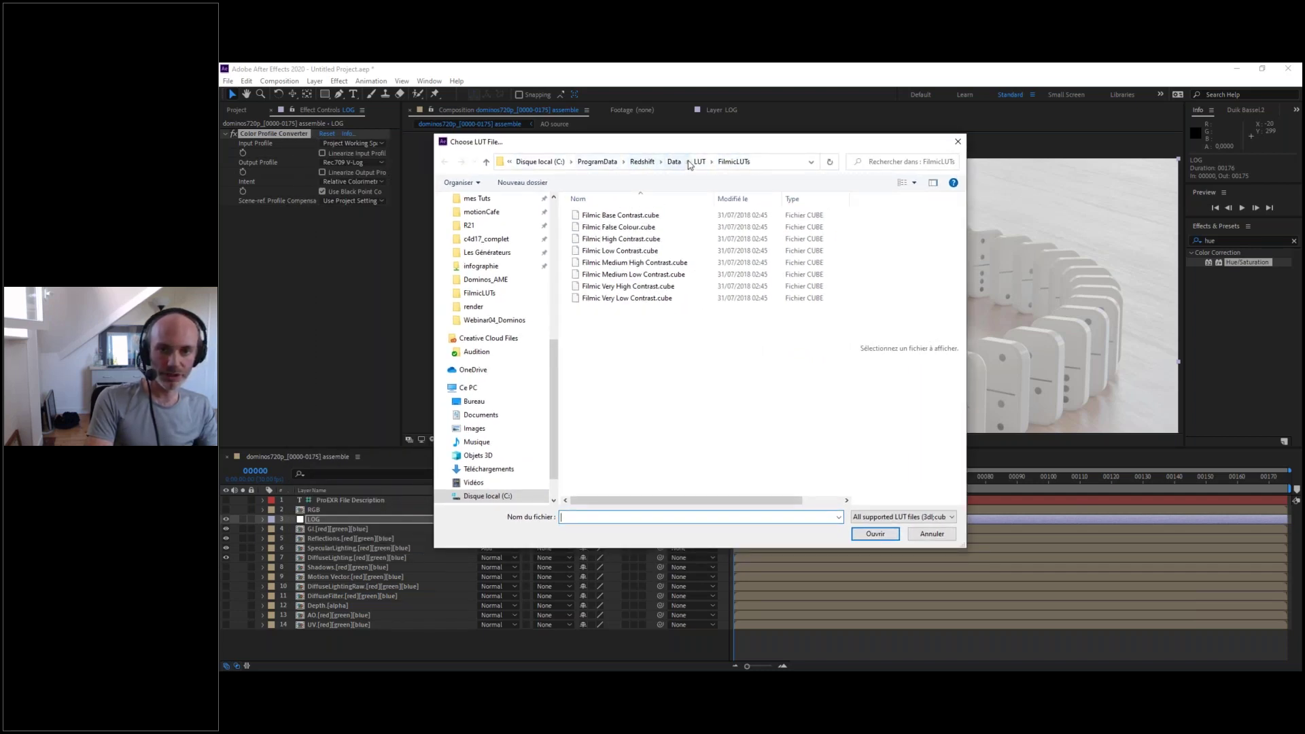
left_click(607, 240)
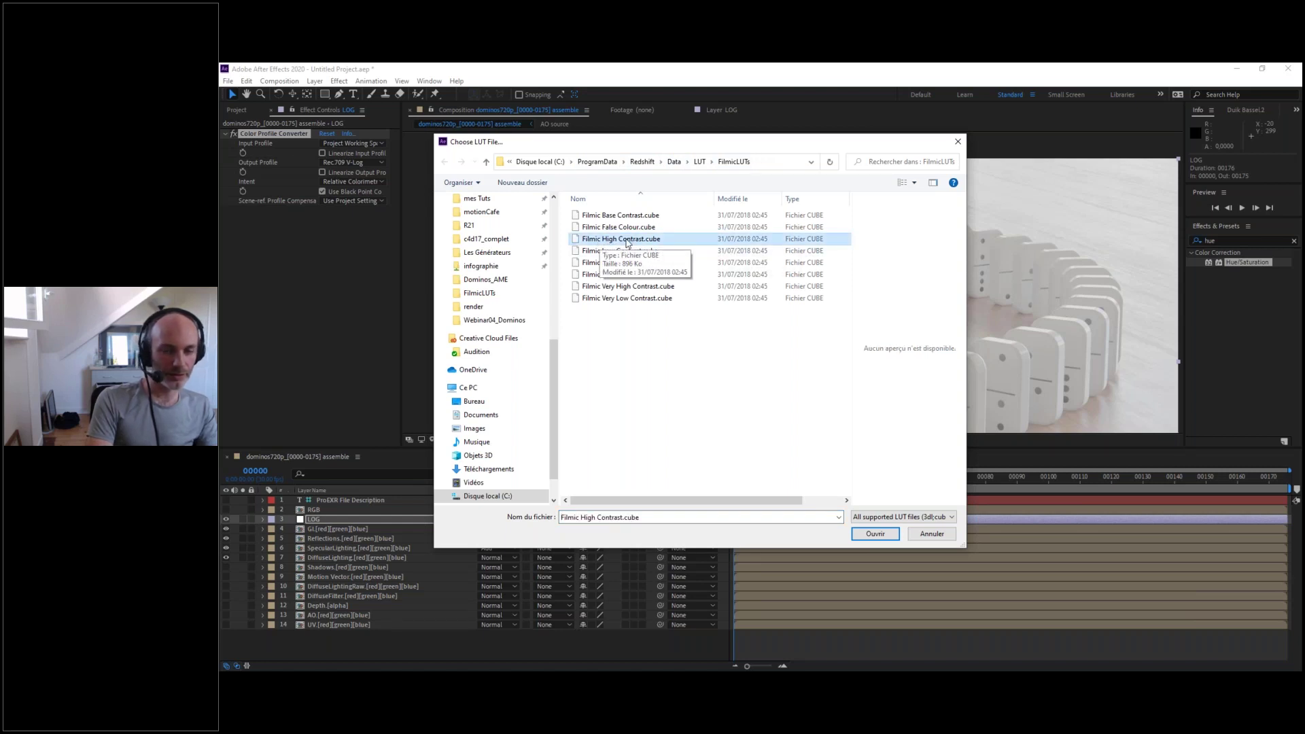
double_click(624, 243)
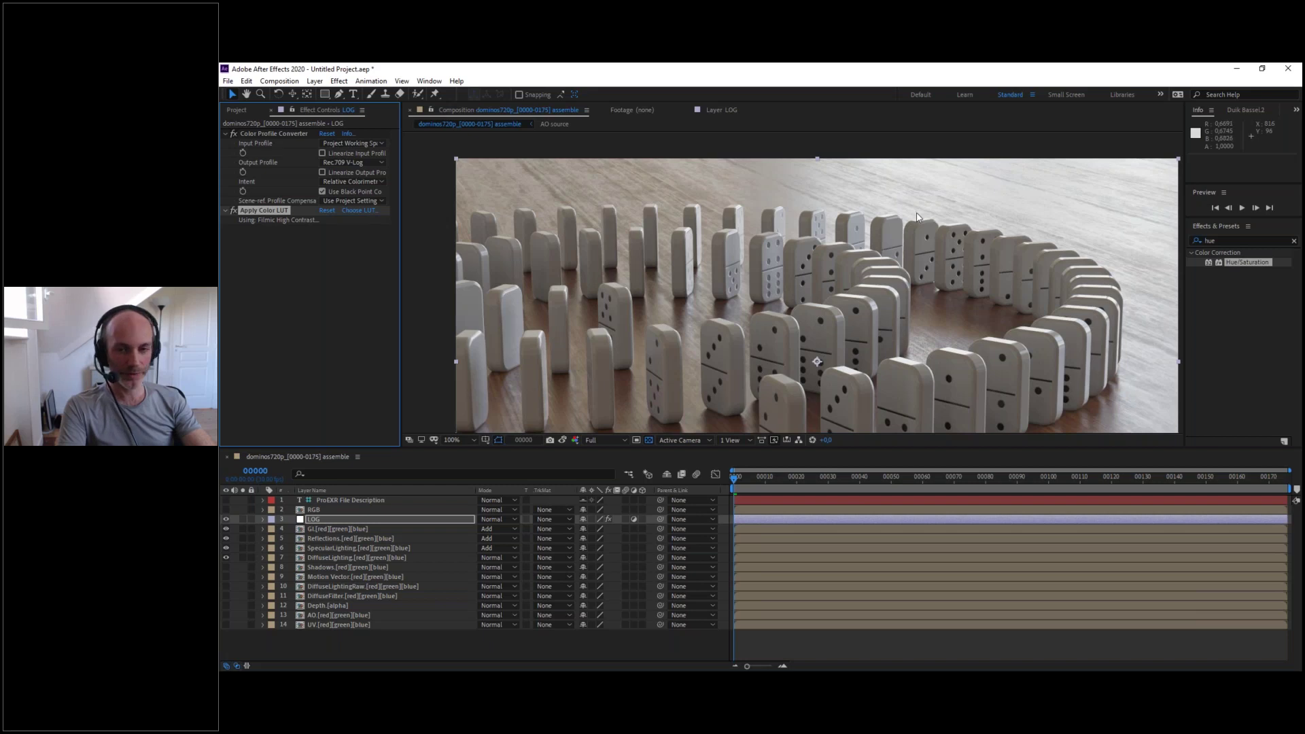
key("space")
left_click_drag(910, 281, 786, 261)
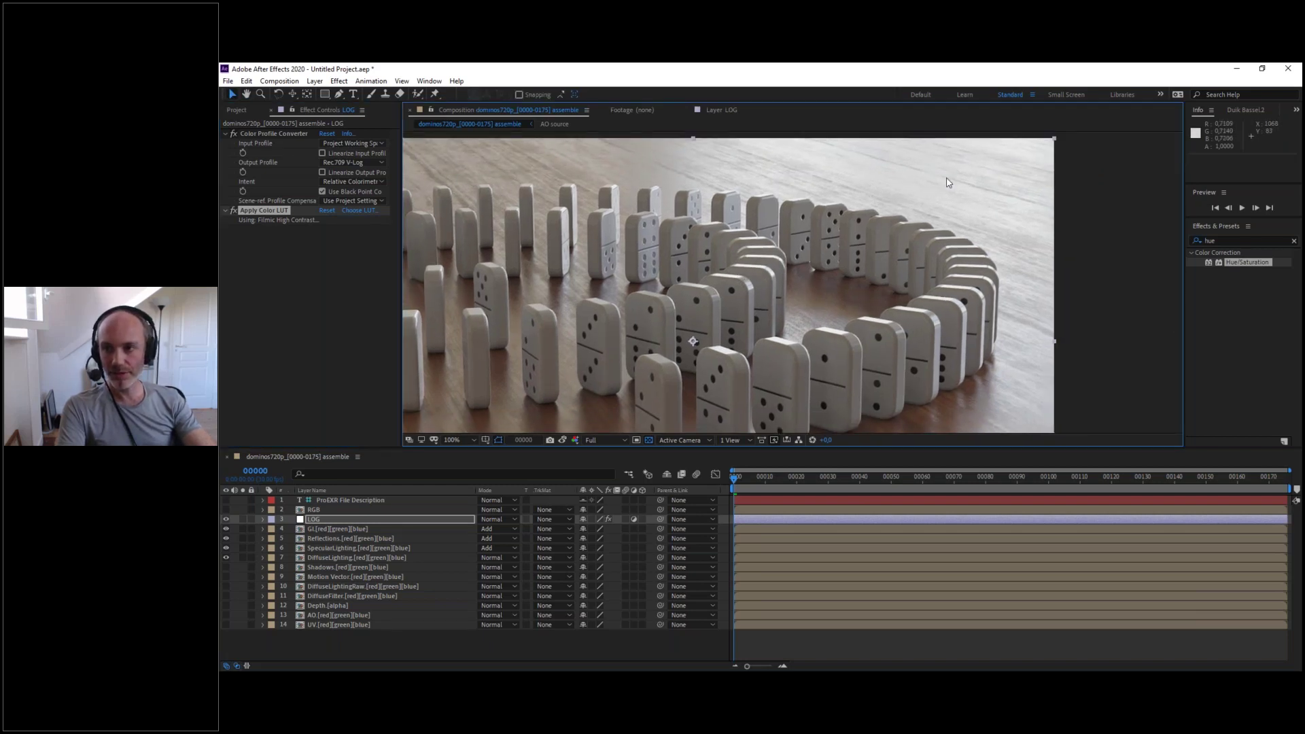
key("space")
left_click_drag(739, 289, 862, 268)
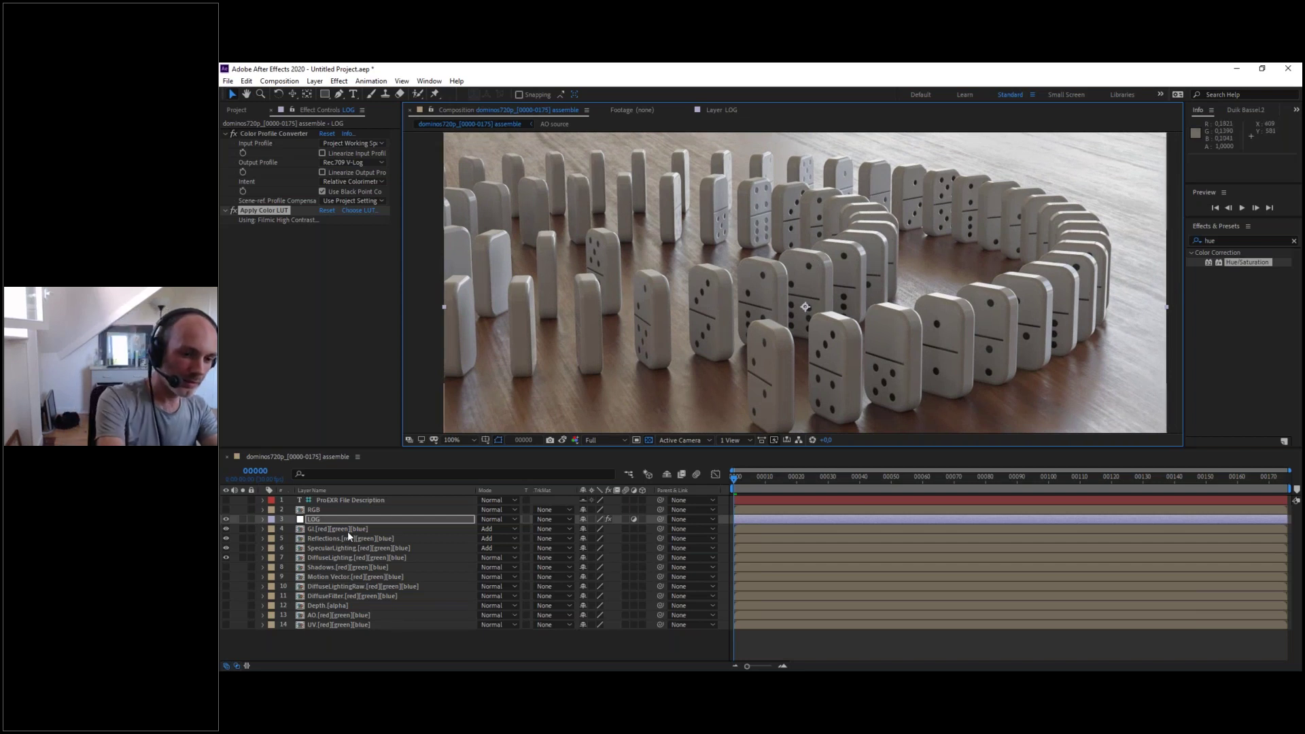
- Add an adjustment layer named CC BEFORE and place it directly below the LOG layer
key("ctrl+alt+y")
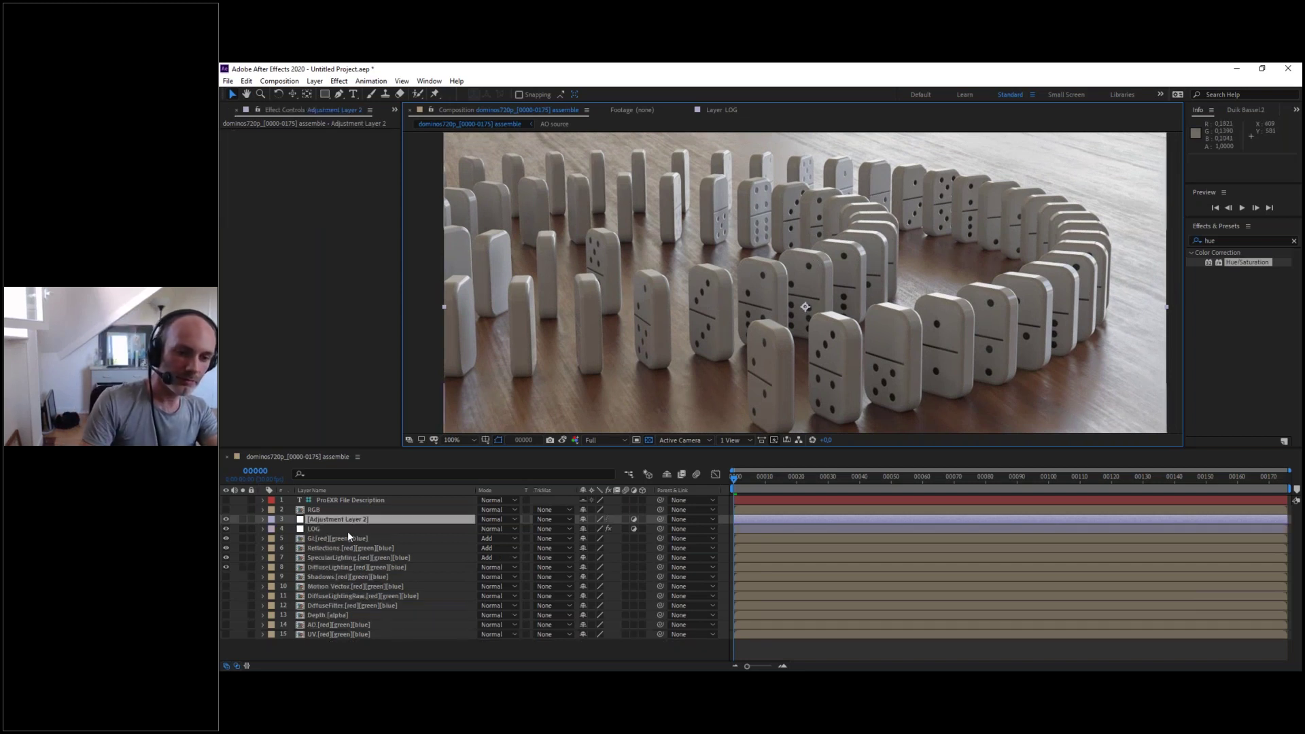
left_click(317, 518)
key("Return")
type("CC BEFORE")
key("Return")
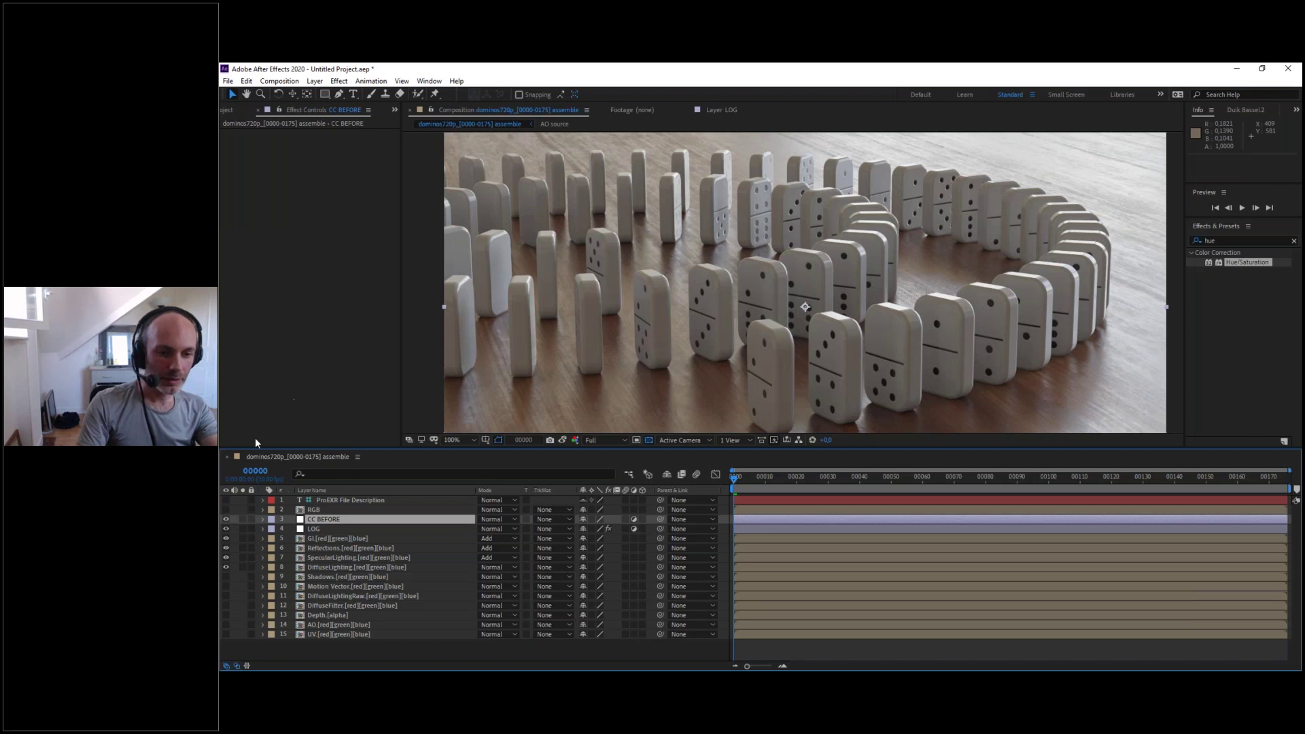
left_click_drag(324, 520, 330, 532)
- Apply the Exposure effect to the CC BEFORE layer and set its master exposure to 1.00
key("ctrl+space")
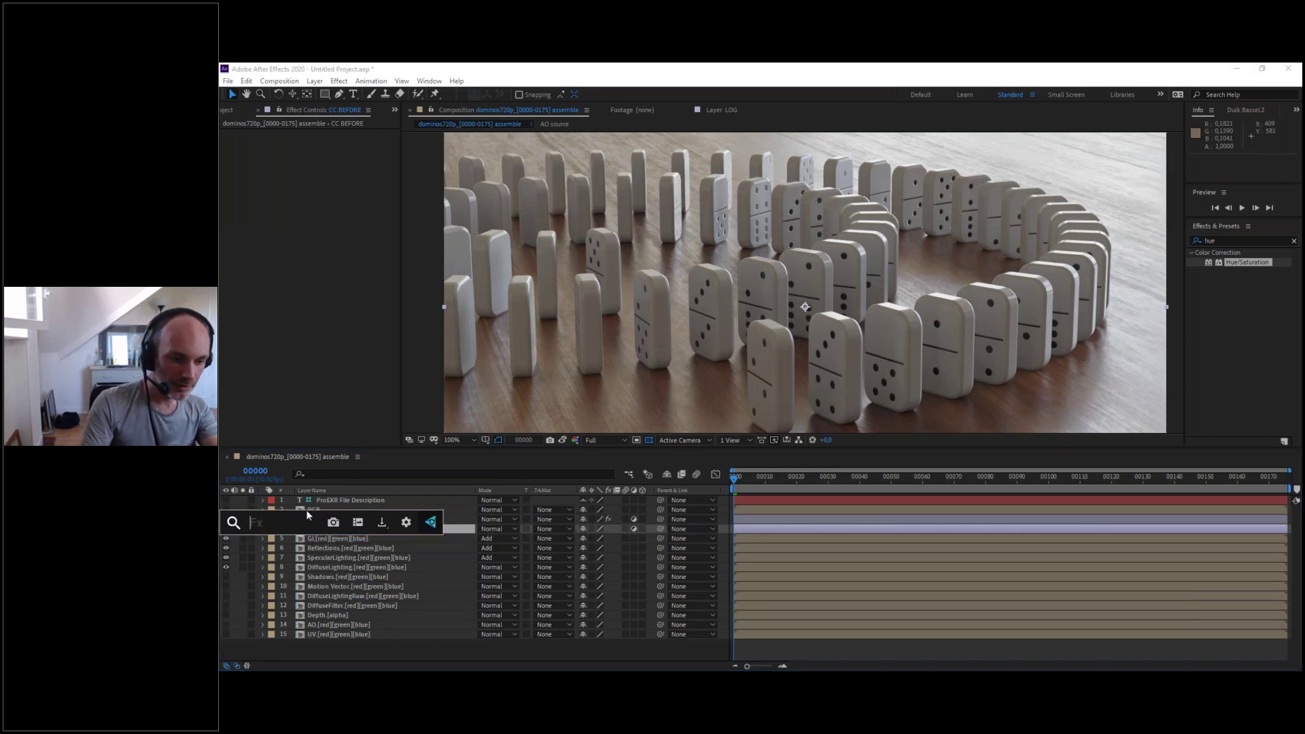
type("expo")
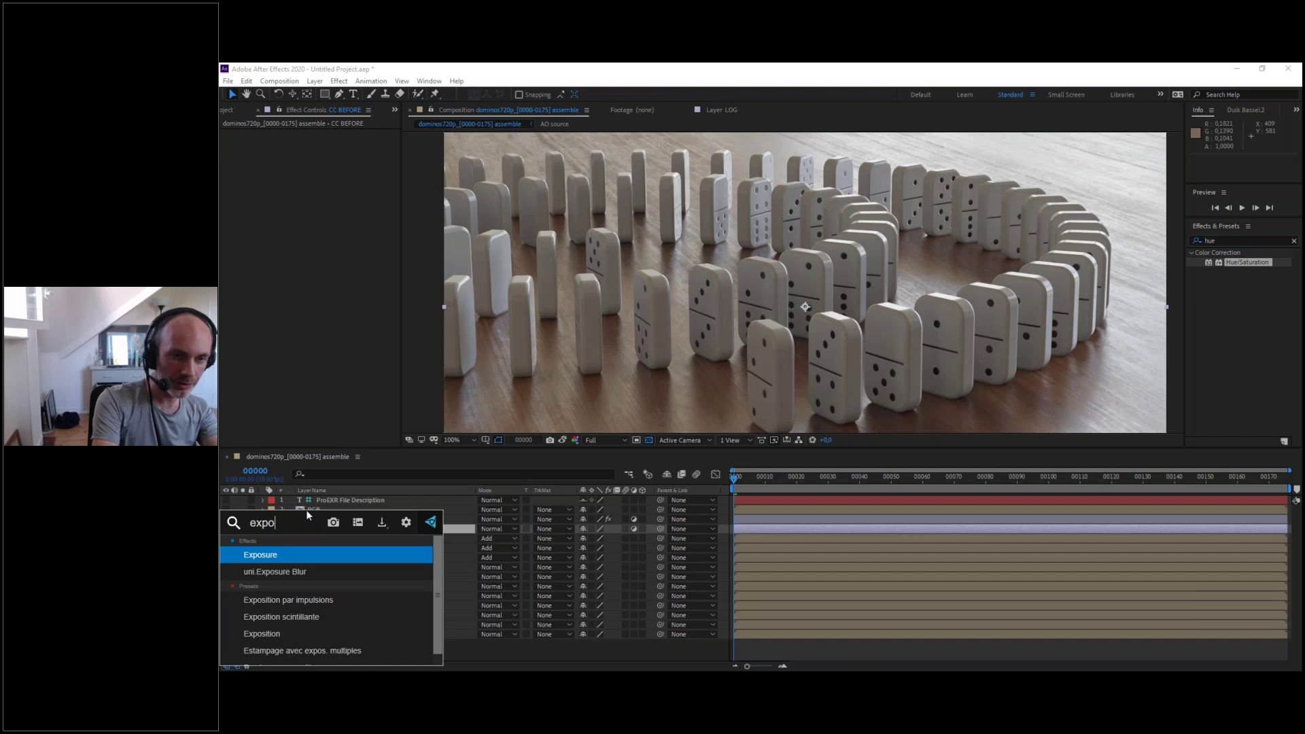
key("Return")
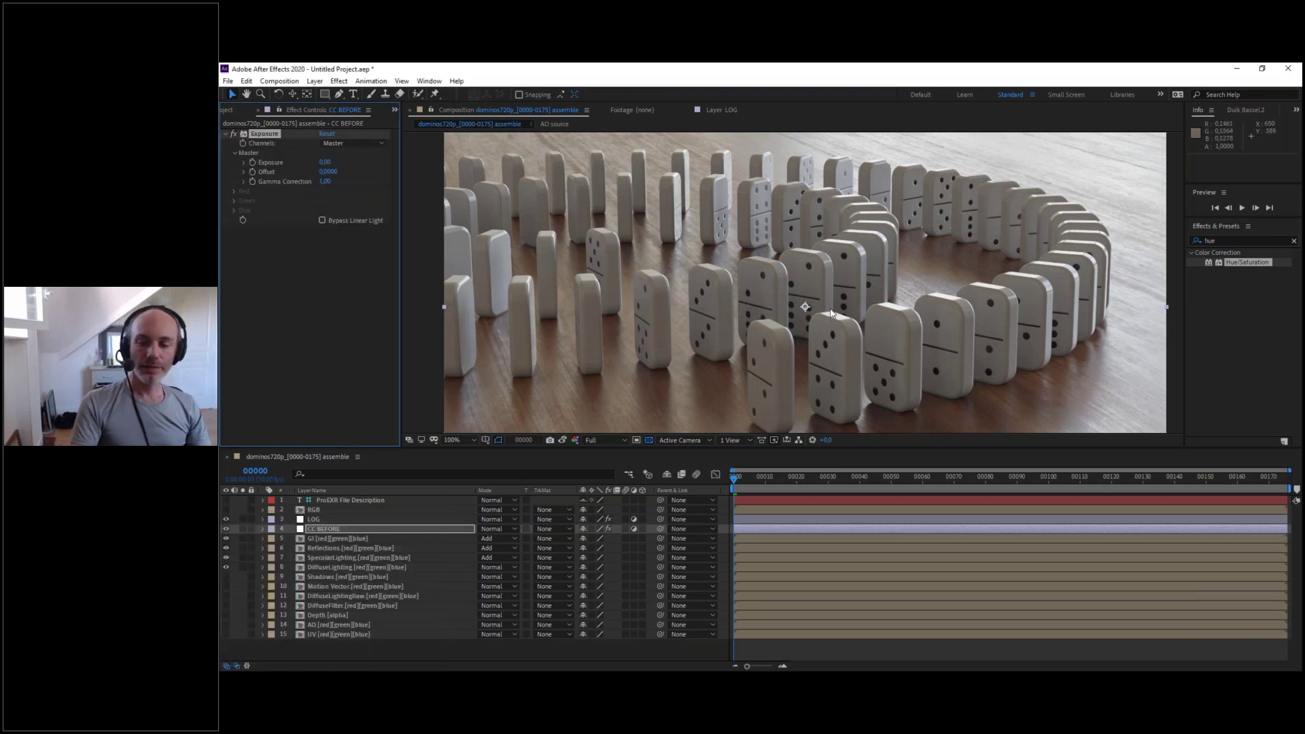
middle_click_drag(846, 257, 794, 315)
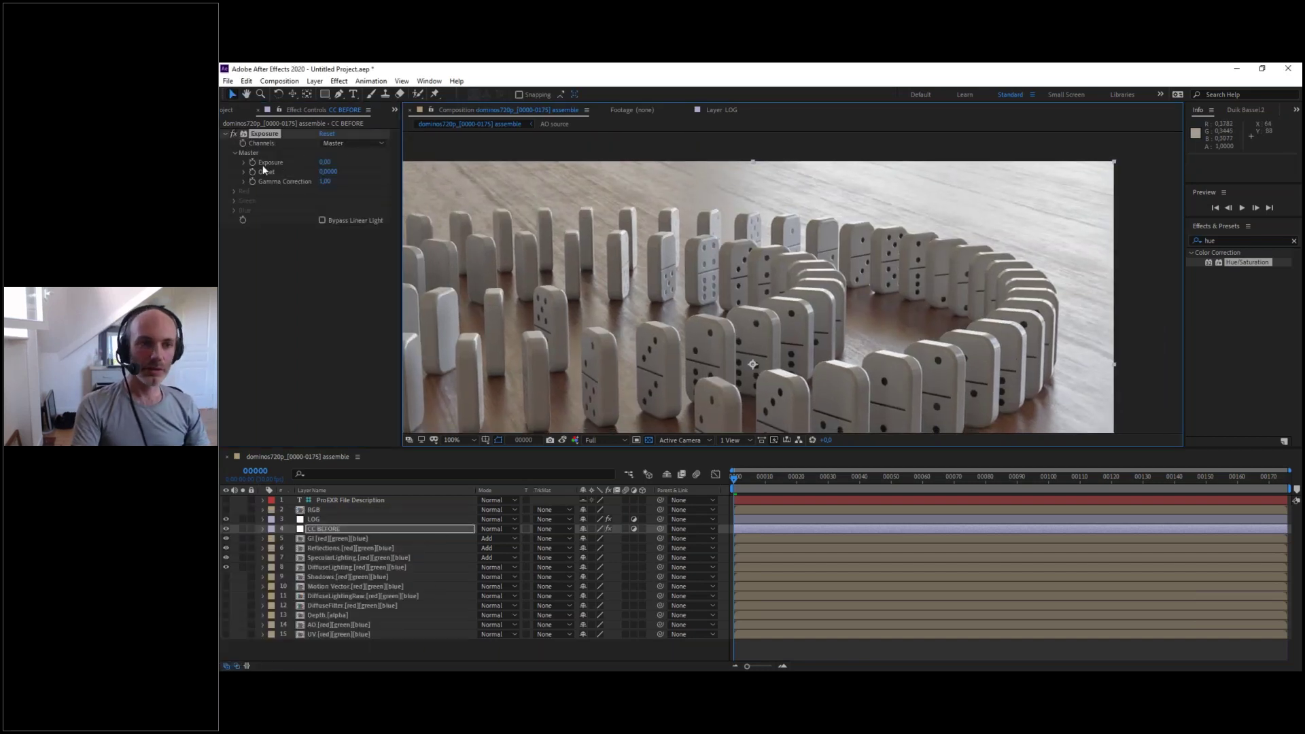
left_click_drag(325, 162, 374, 162)
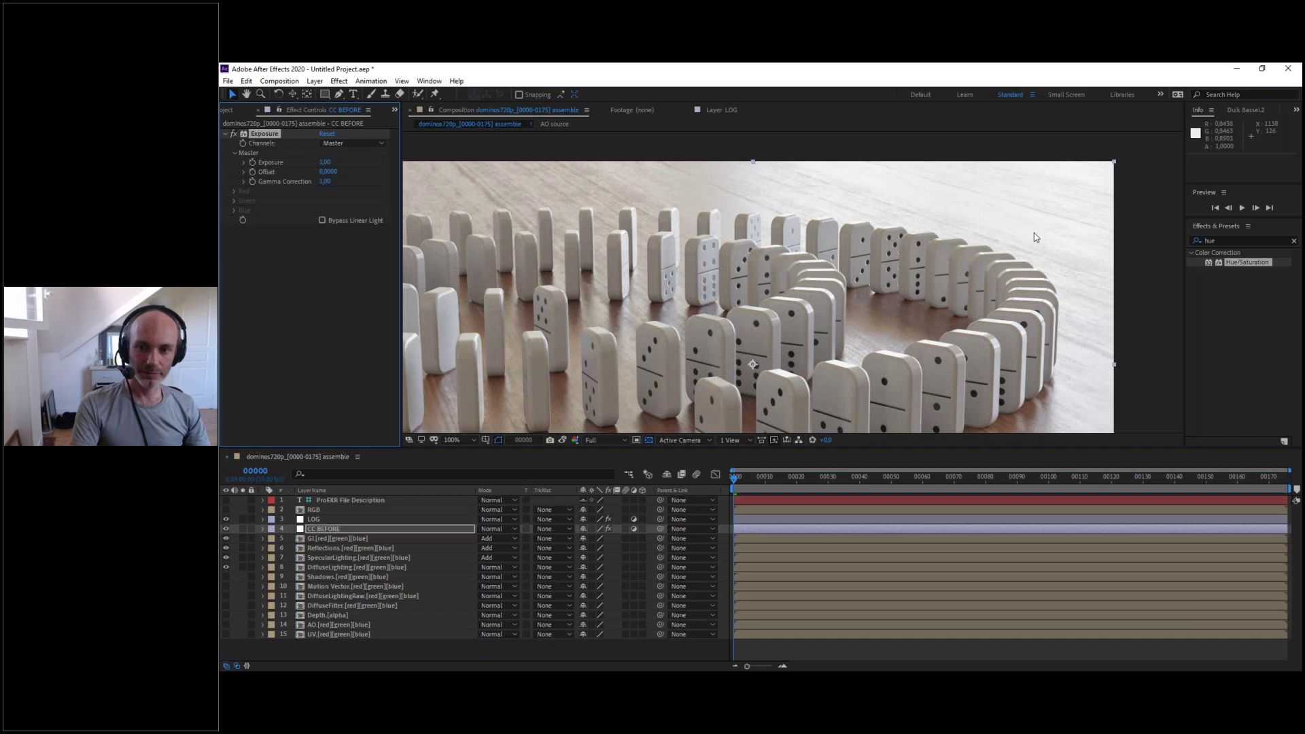
- Set the gamma correction of the CC BEFORE layer's Exposure effect to 0.79
left_click_drag(319, 182, 322, 184)
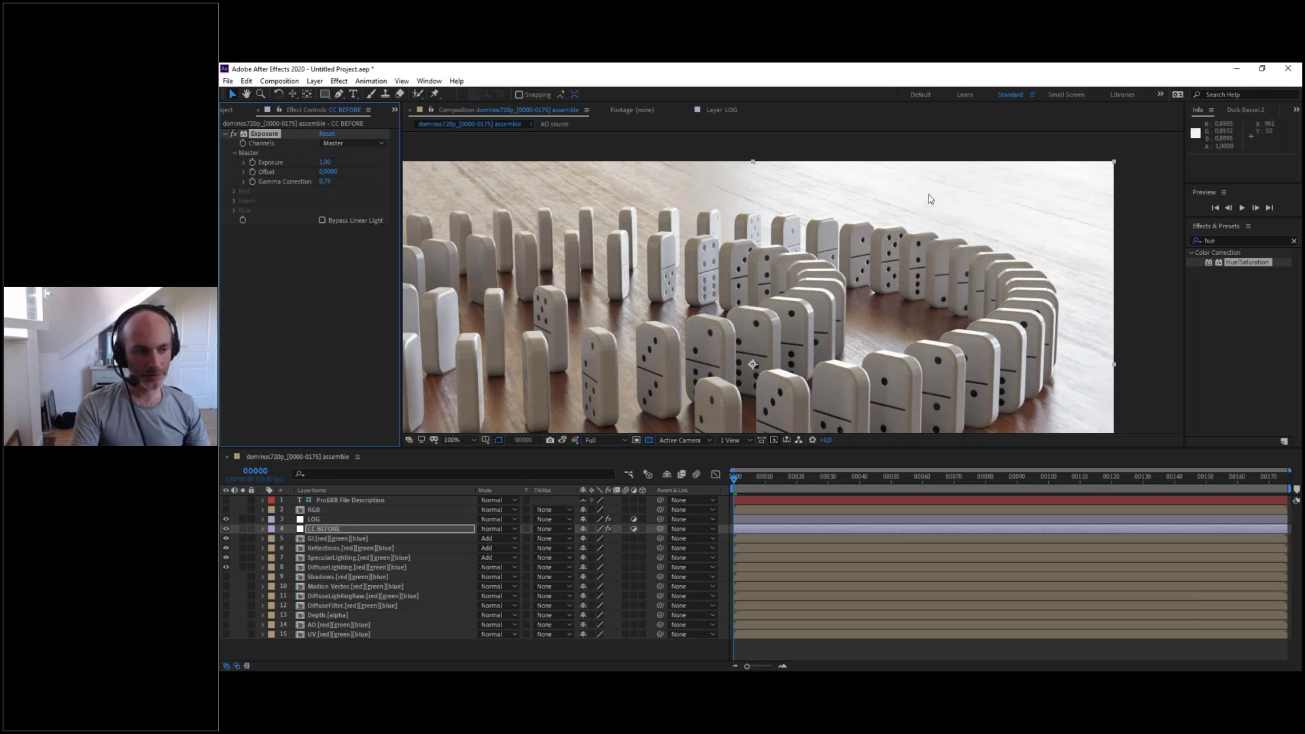
left_click_drag(732, 318, 852, 217)
left_click_drag(740, 190, 762, 278)
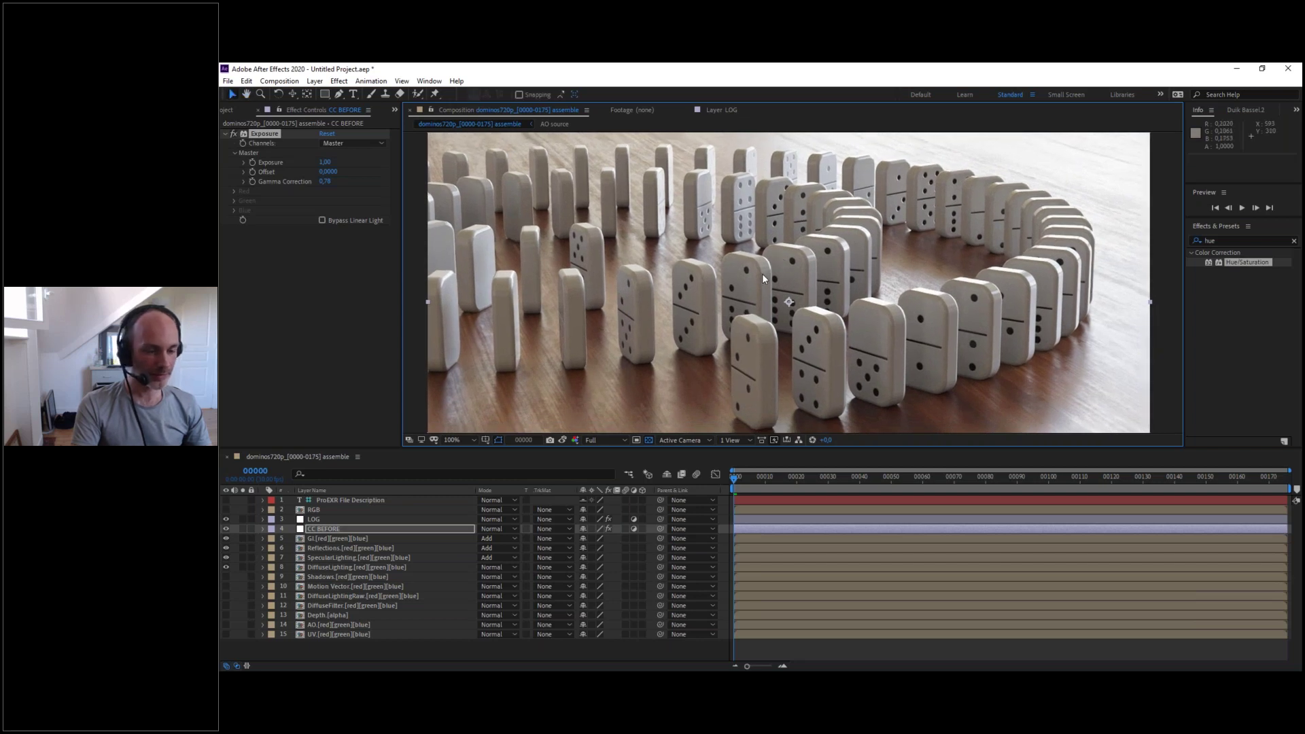
mouse_move(798, 244)
left_mouse_down()
mouse_move(771, 278)
mouse_move(788, 280)
mouse_move(791, 236)
left_mouse_up()
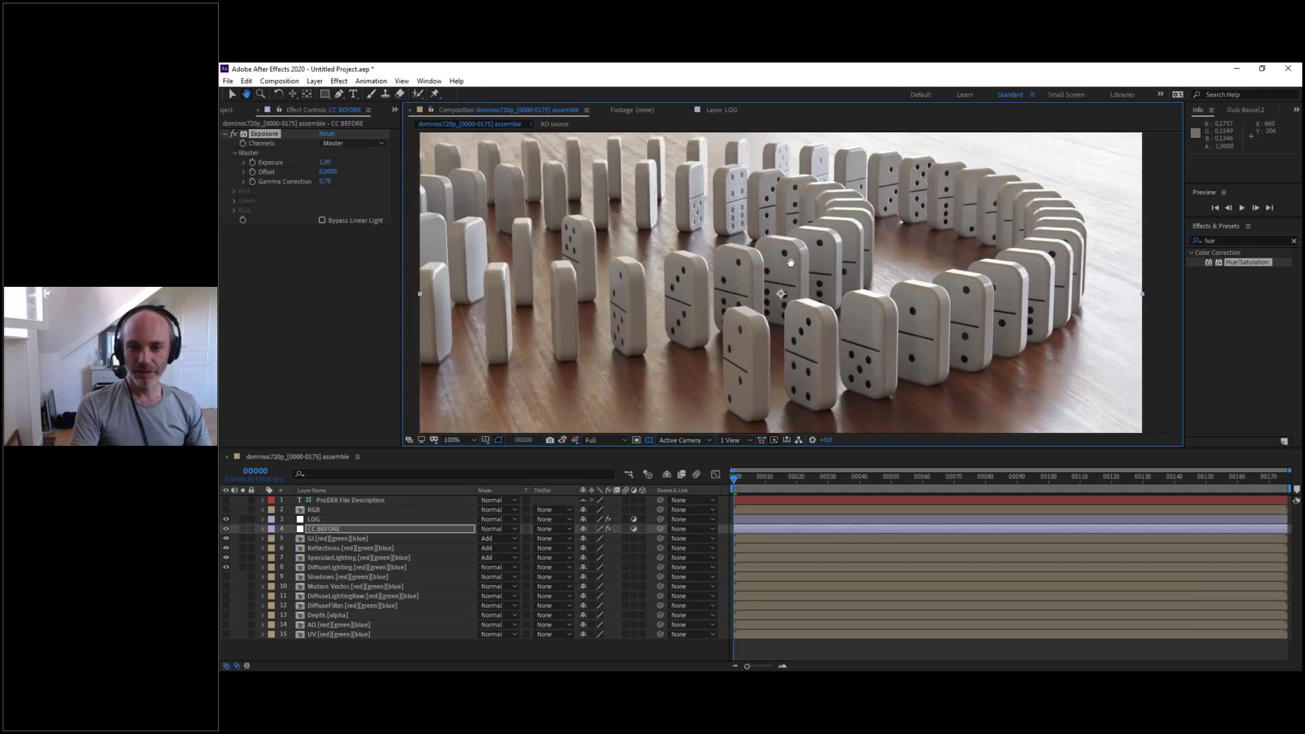
- Compare the floor highlights with the LOG layer hidden and shown again
left_click(312, 520)
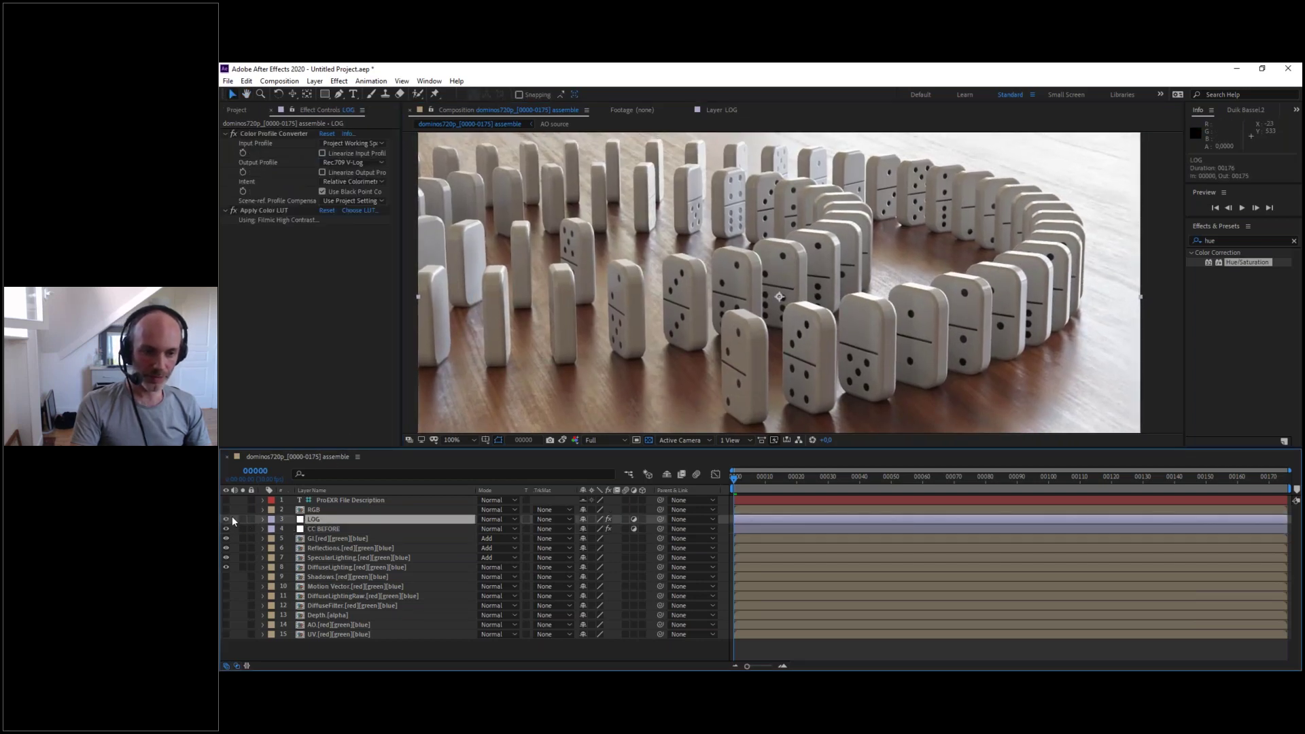
left_click(226, 520)
middle_click_drag(916, 243, 942, 161)
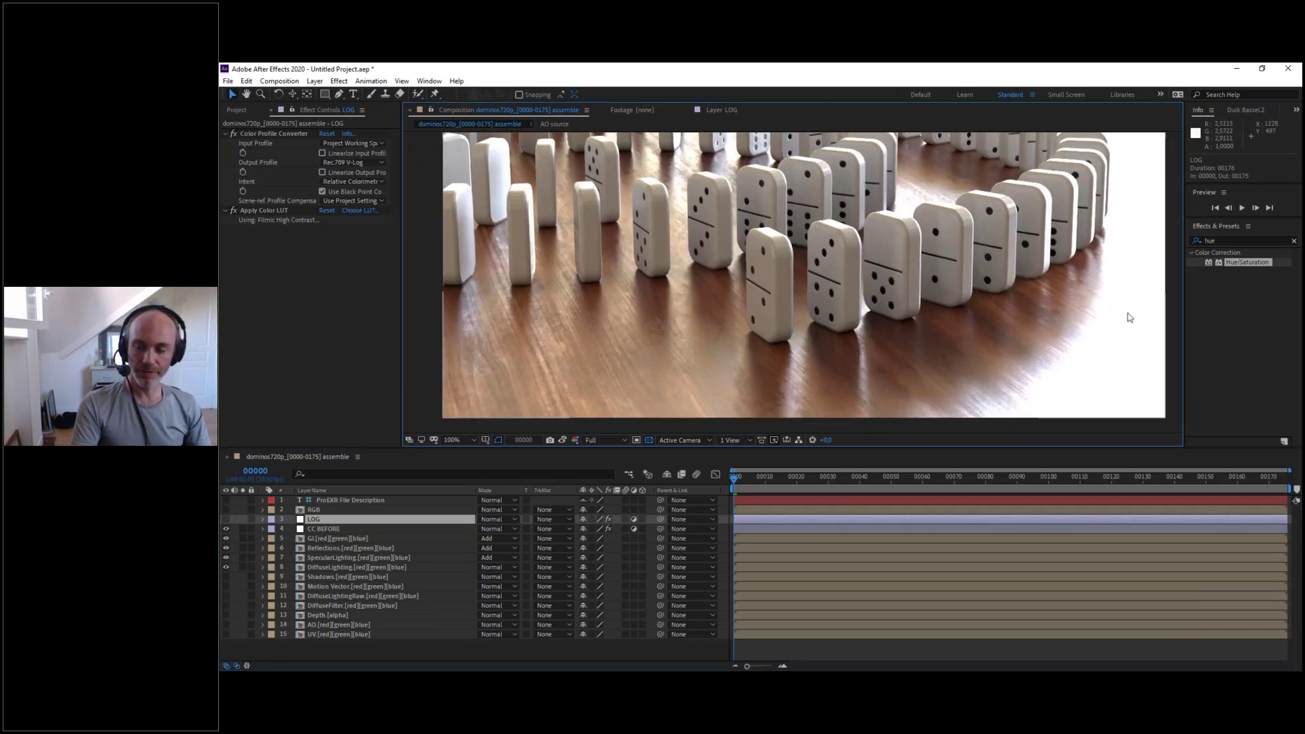
middle_click_drag(760, 324, 818, 385)
middle_click_drag(748, 261, 748, 383)
middle_click_drag(1047, 421, 949, 397)
middle_click_drag(846, 414, 874, 343)
left_click(227, 521)
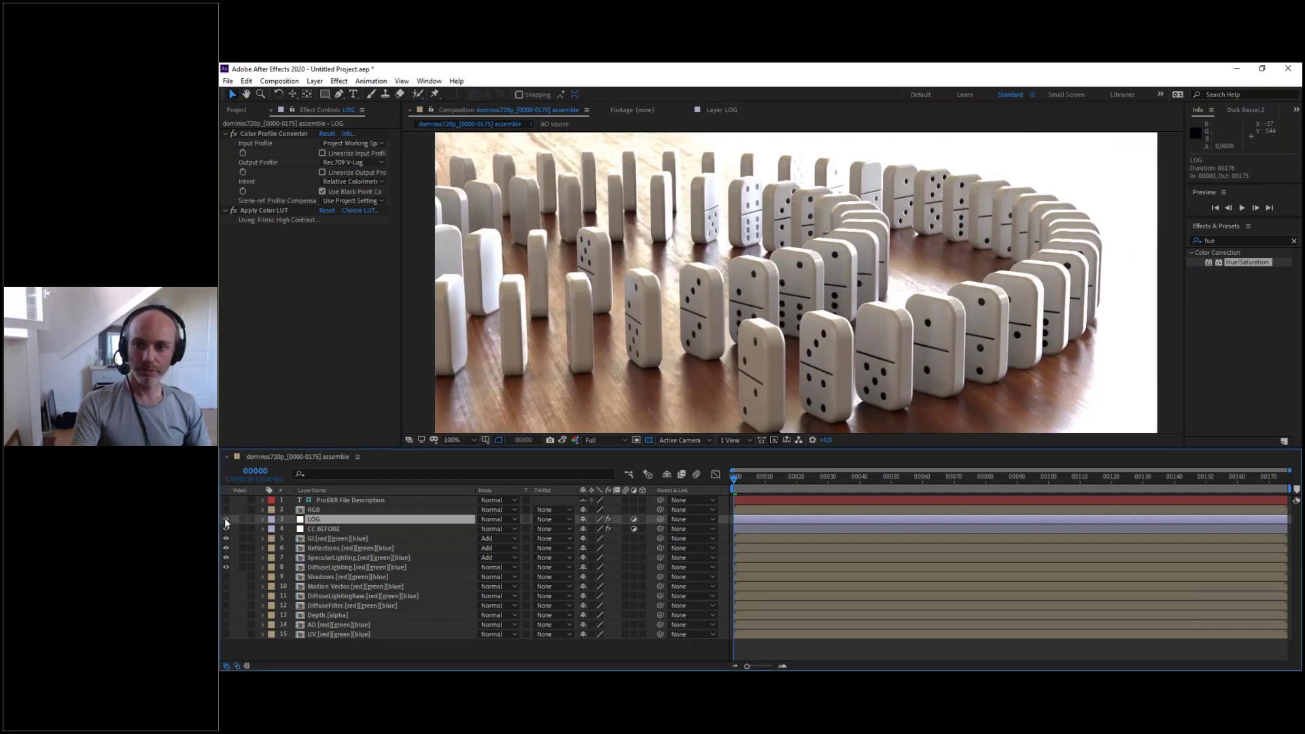
mouse_move(988, 240)
middle_mouse_down()
mouse_move(983, 291)
mouse_move(997, 244)
middle_mouse_up()
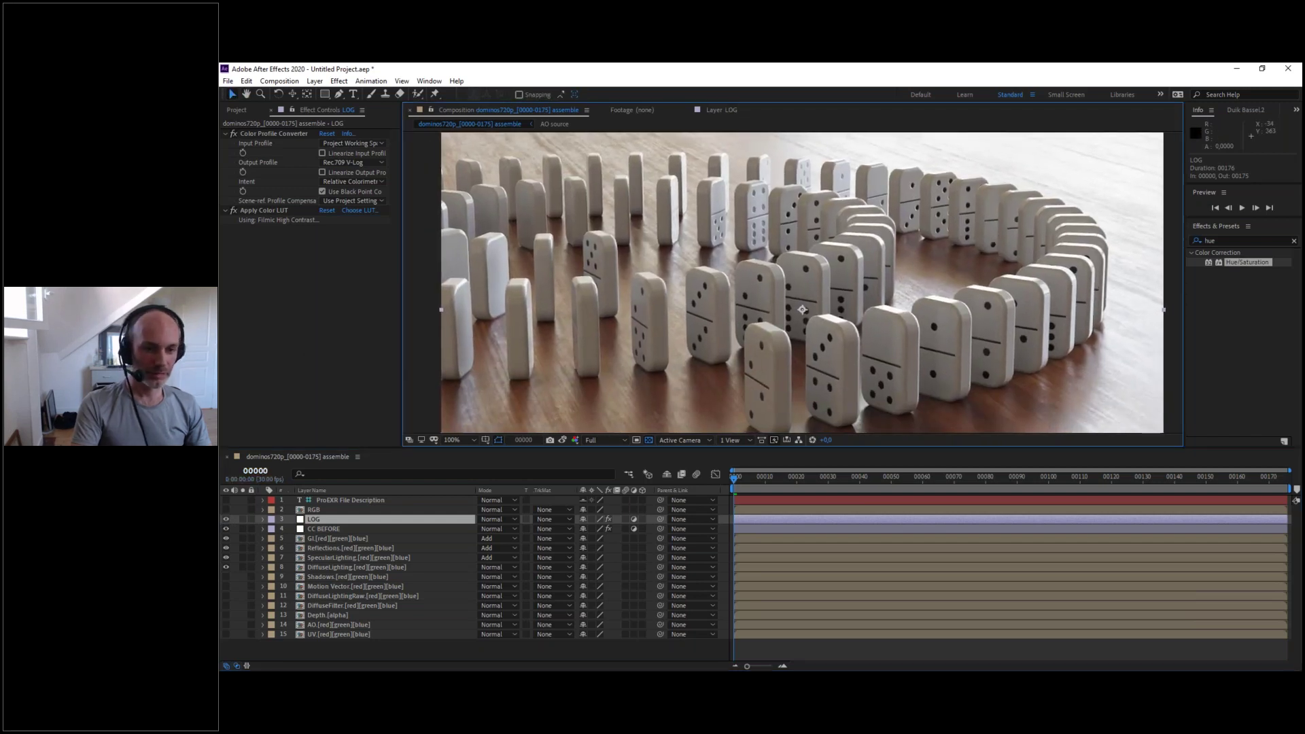
- Try a stronger master exposure above 2 on the CC BEFORE layer and undo the change
left_click(313, 528)
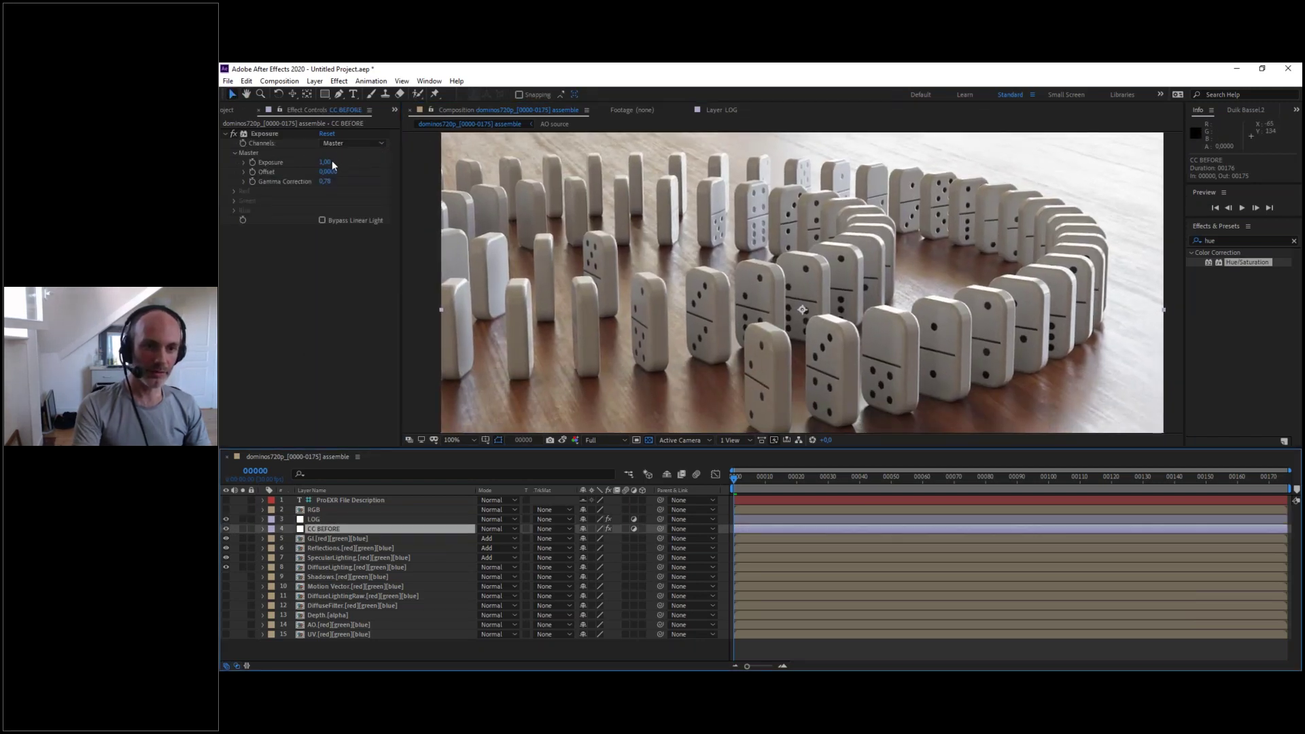
left_click_drag(331, 161, 407, 160)
middle_click_drag(869, 235, 996, 212)
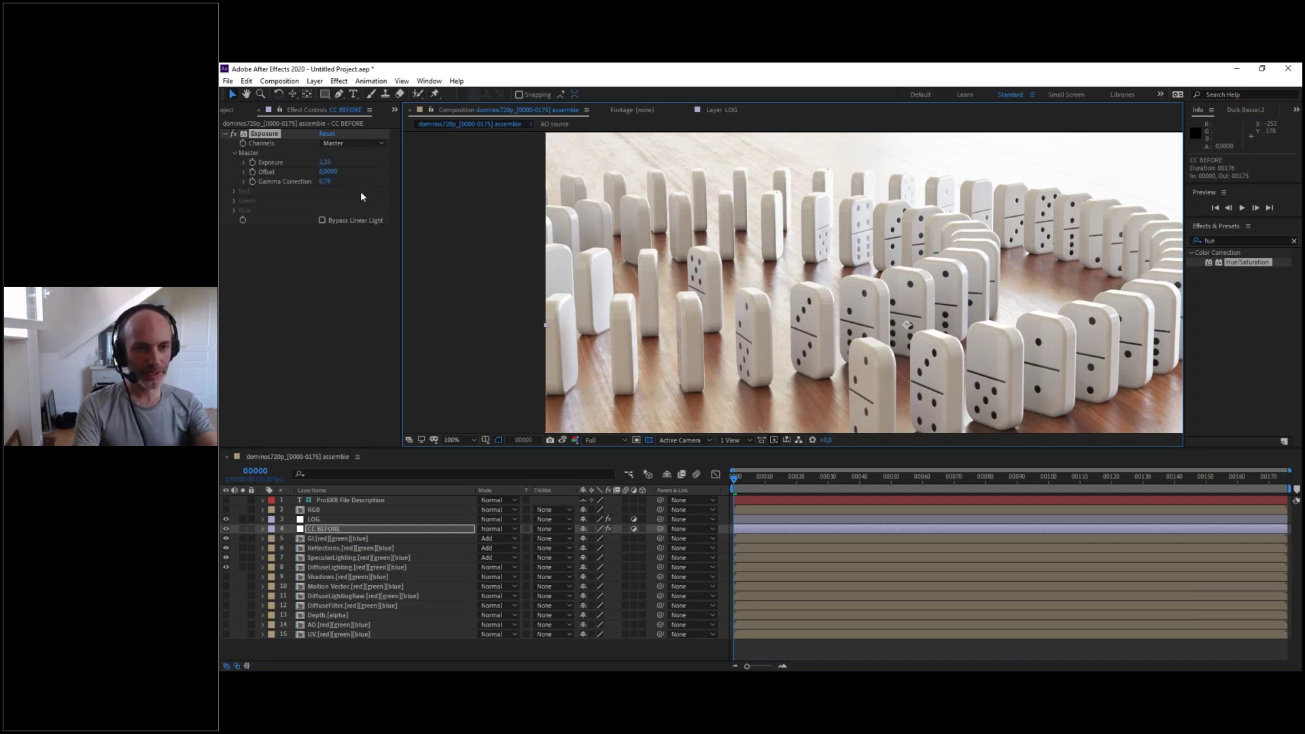
key("ctrl+z")
middle_click_drag(999, 262, 903, 262)
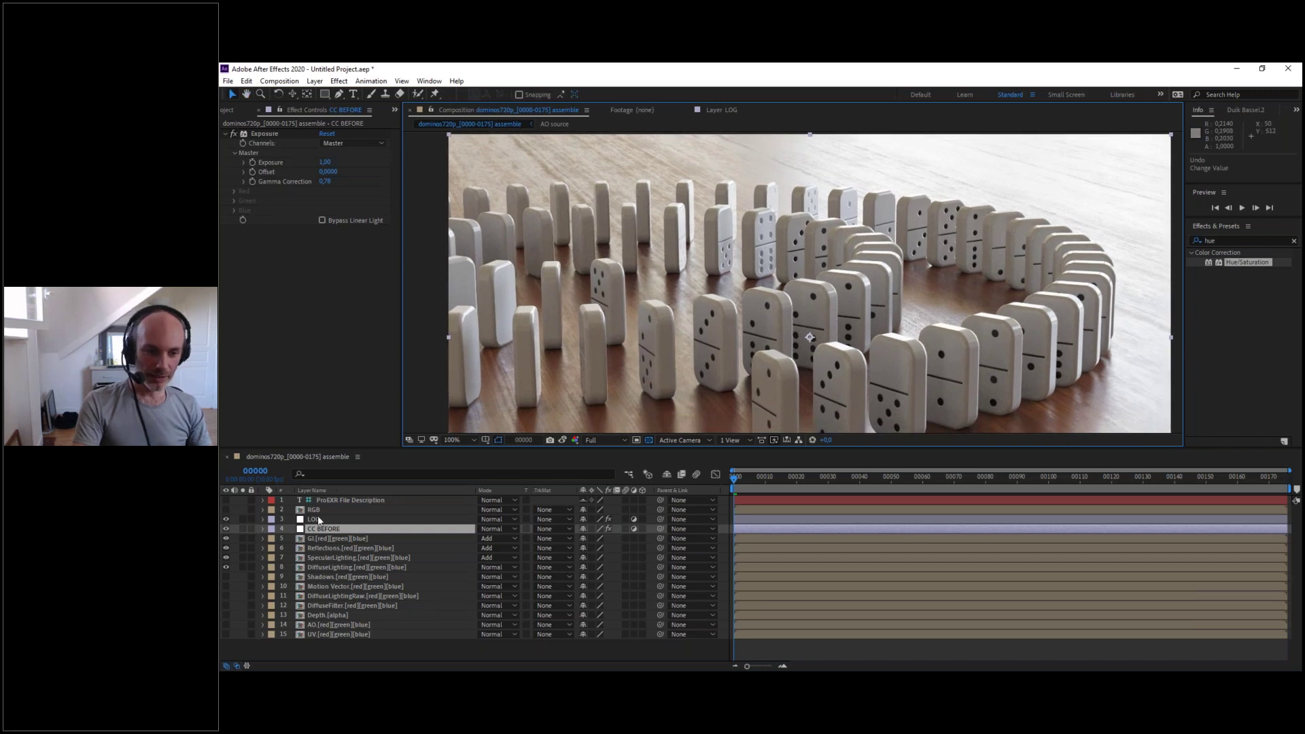
- Add an adjustment layer directly above the LOG layer and rename it CC AFTER
left_click(317, 520)
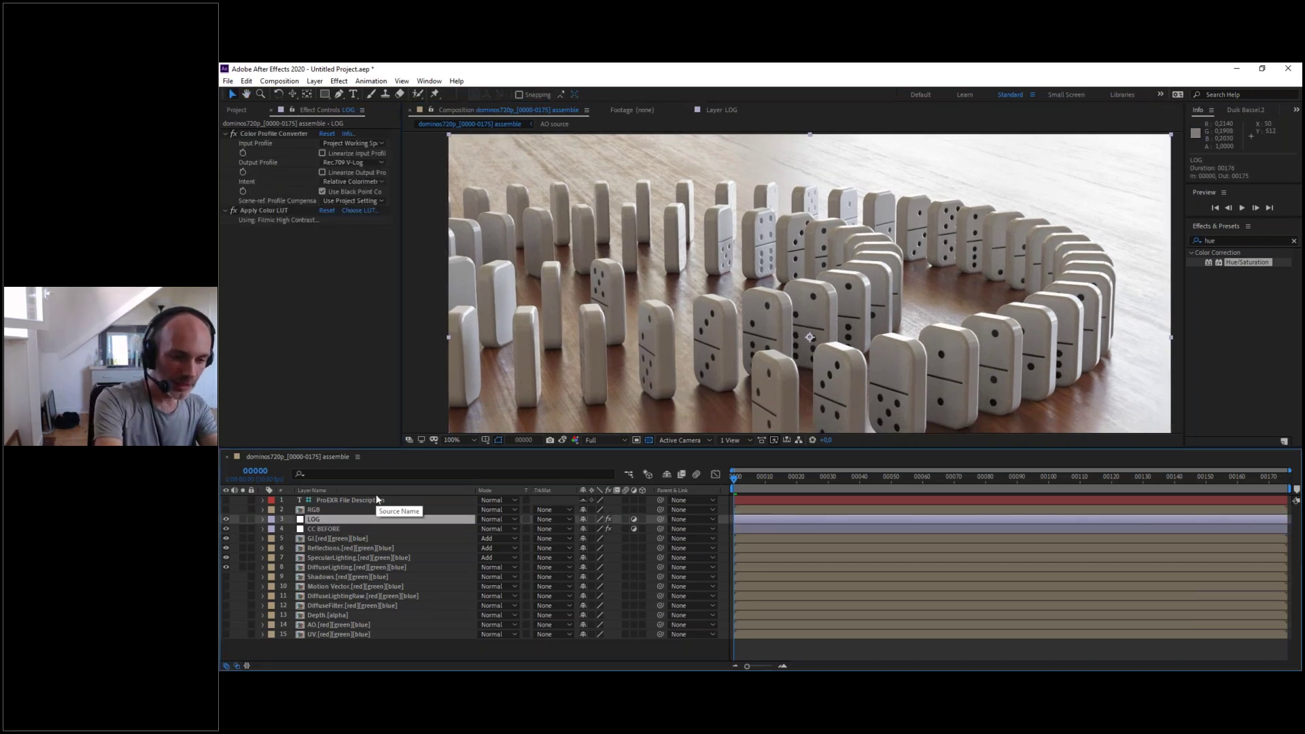
key("ctrl+alt+y")
key("Return")
type("CC")
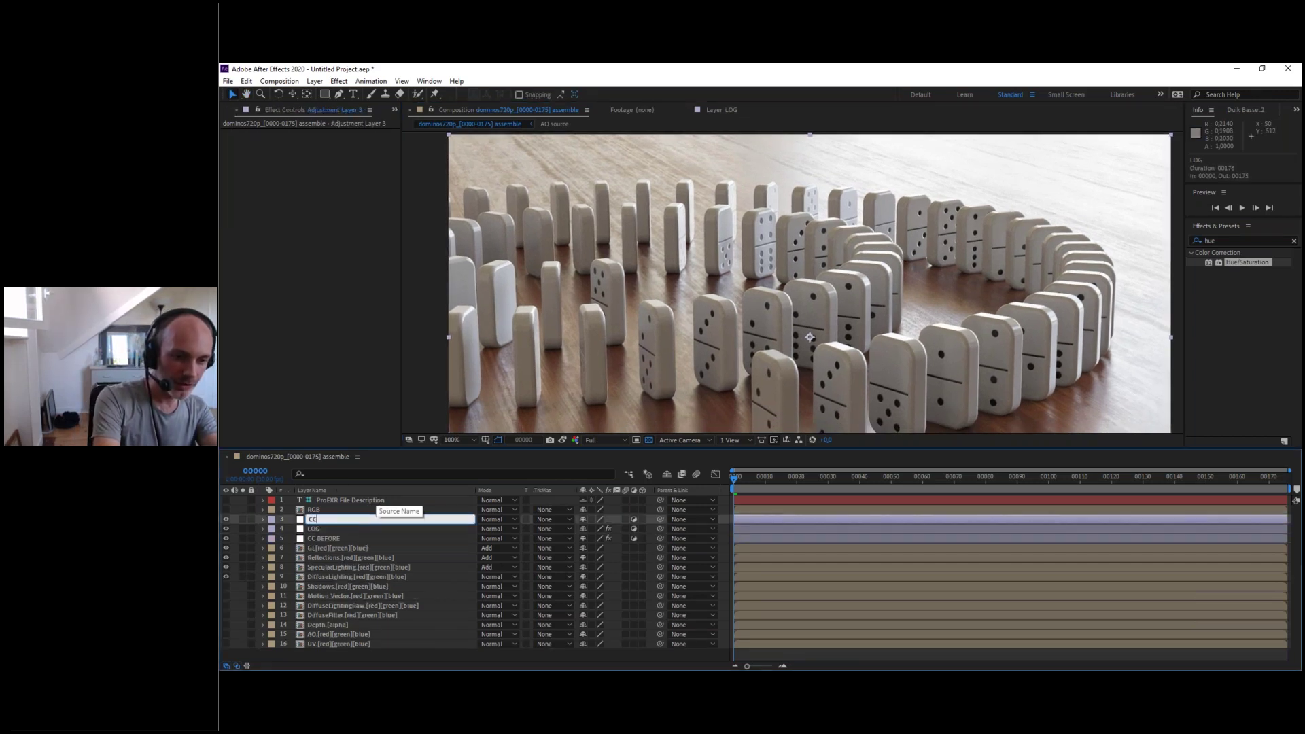
type(" AFTER")
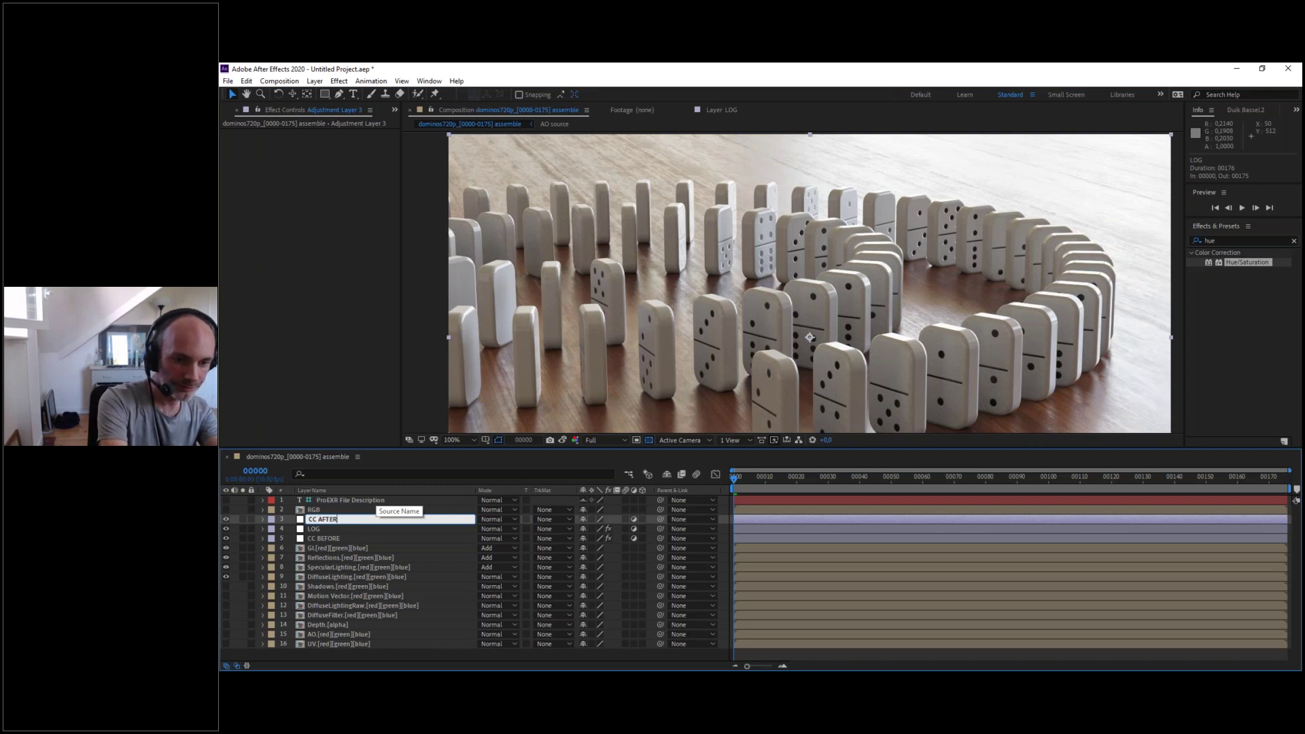
key("Return")
- Apply the Curves effect to the CC AFTER layer and shape a gentle S-curve on the RGB channel to add contrast
key("ctrl+space")
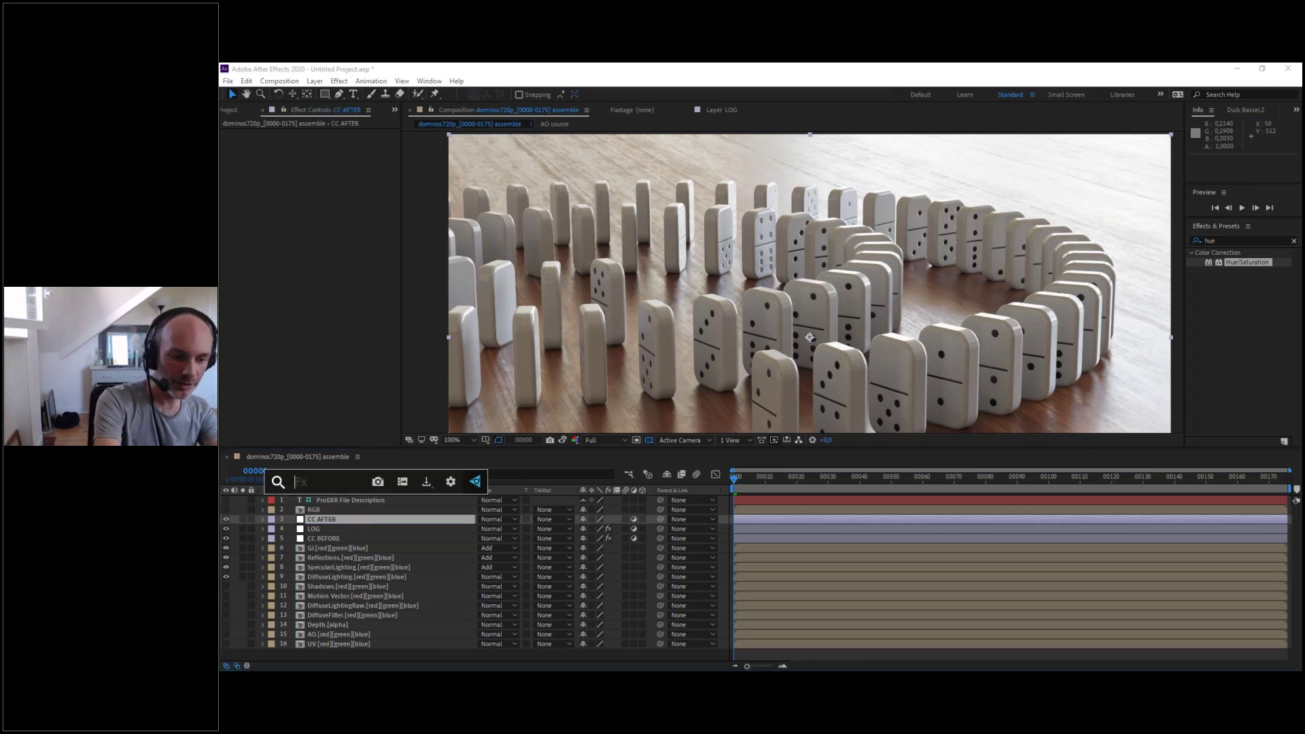
type("cur")
key("Return")
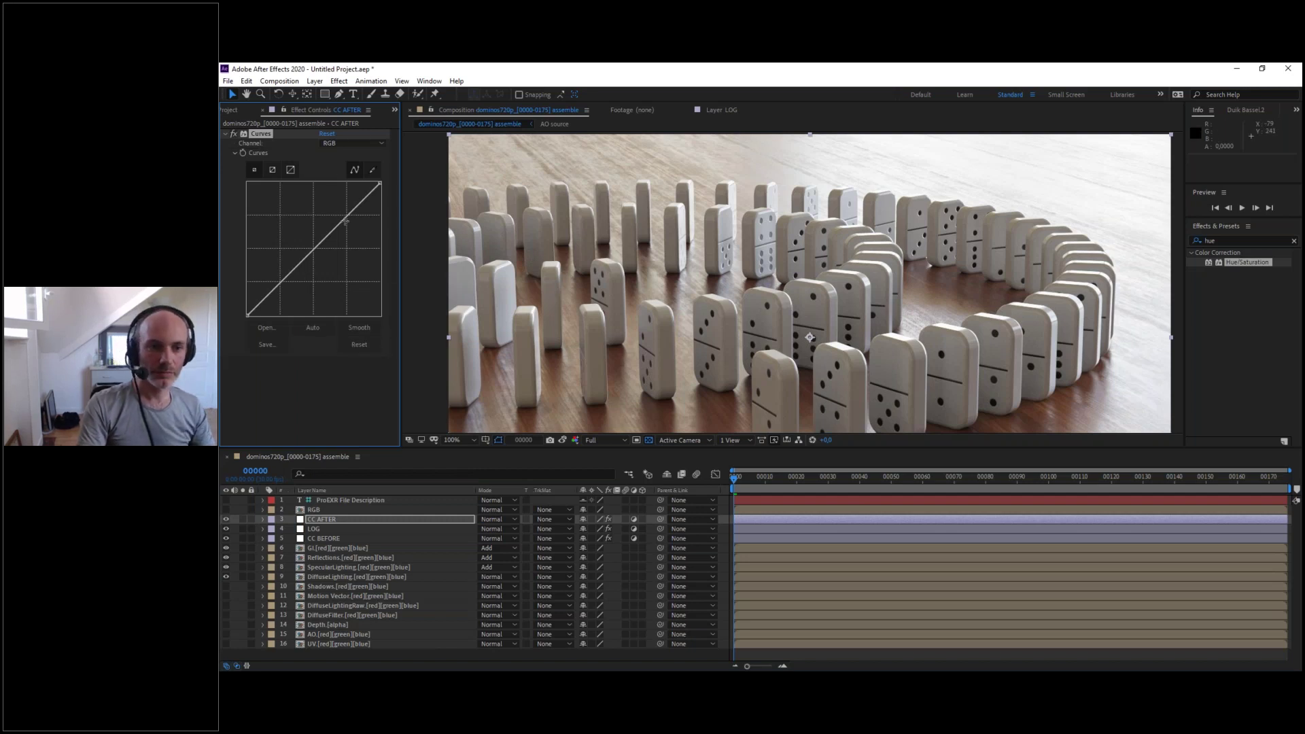
left_click_drag(345, 221, 337, 217)
left_click_drag(286, 274, 284, 282)
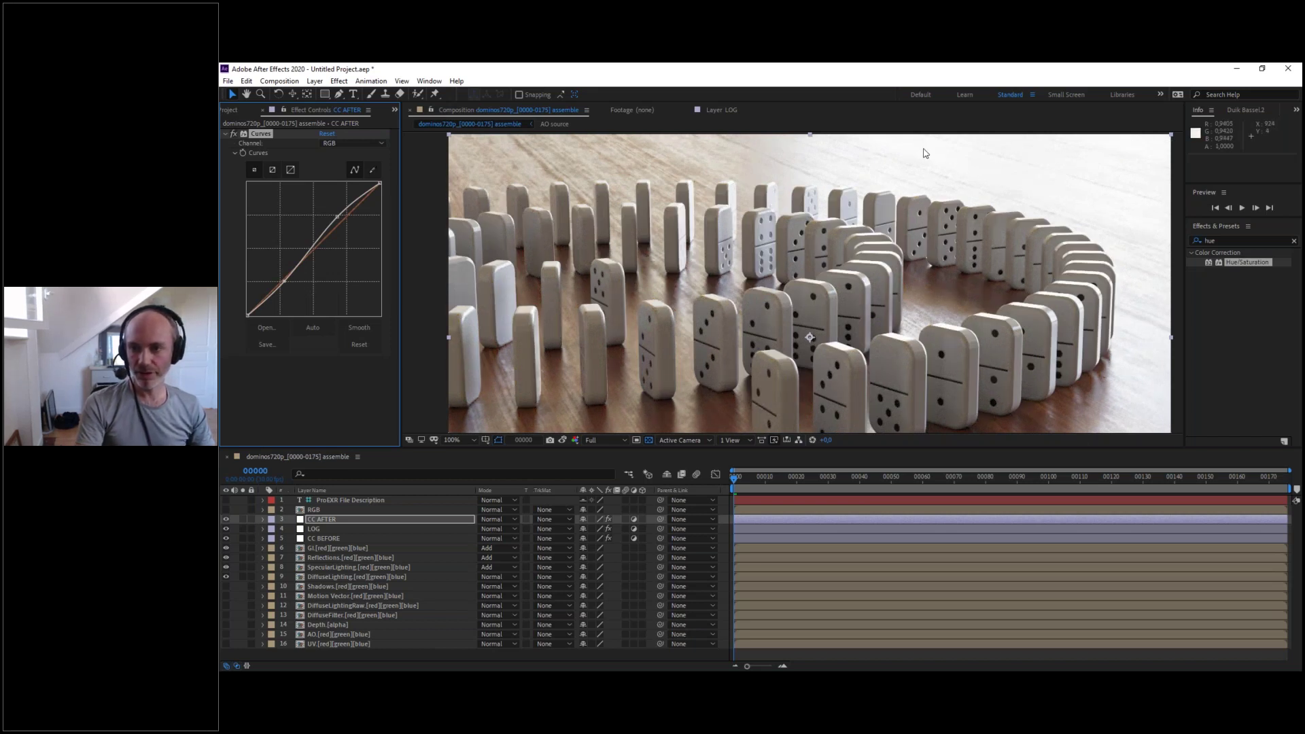
left_click_drag(841, 308, 807, 314)
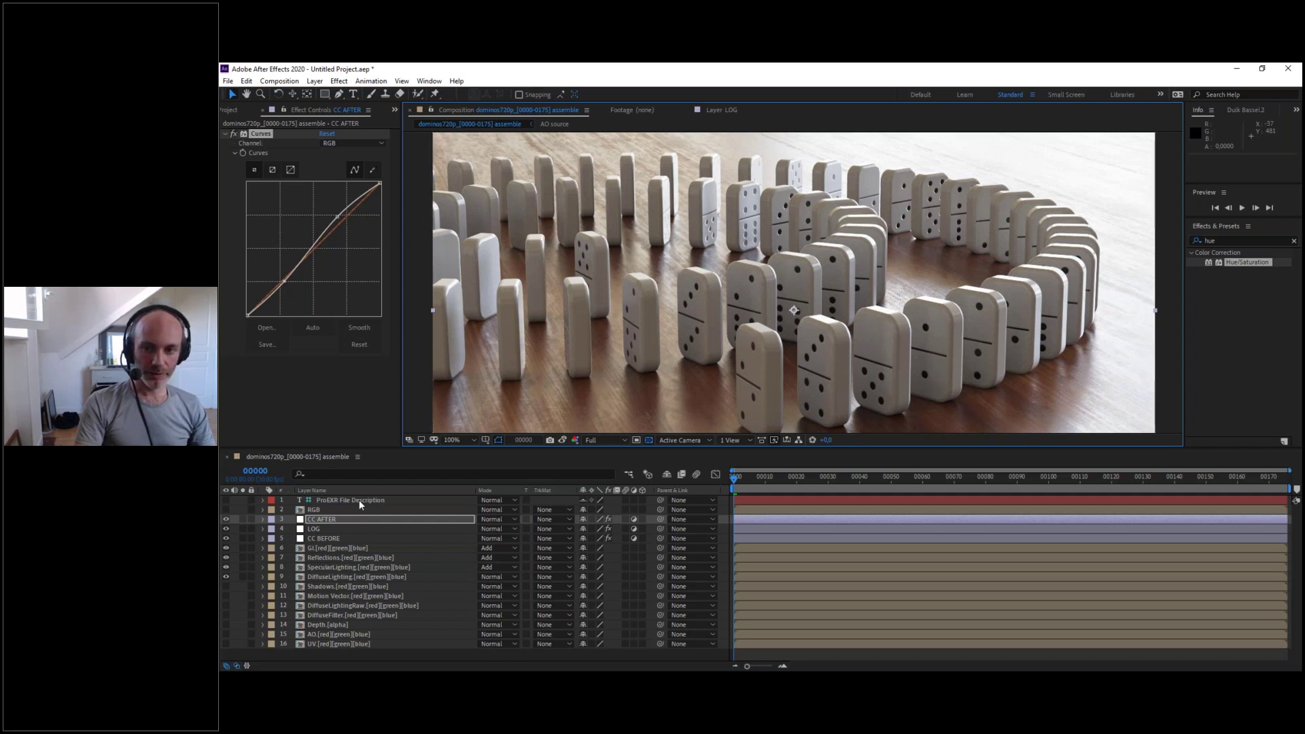
- Solo the SpecularLighting layer to examine its contribution, and turn the solo off again
left_click(327, 568)
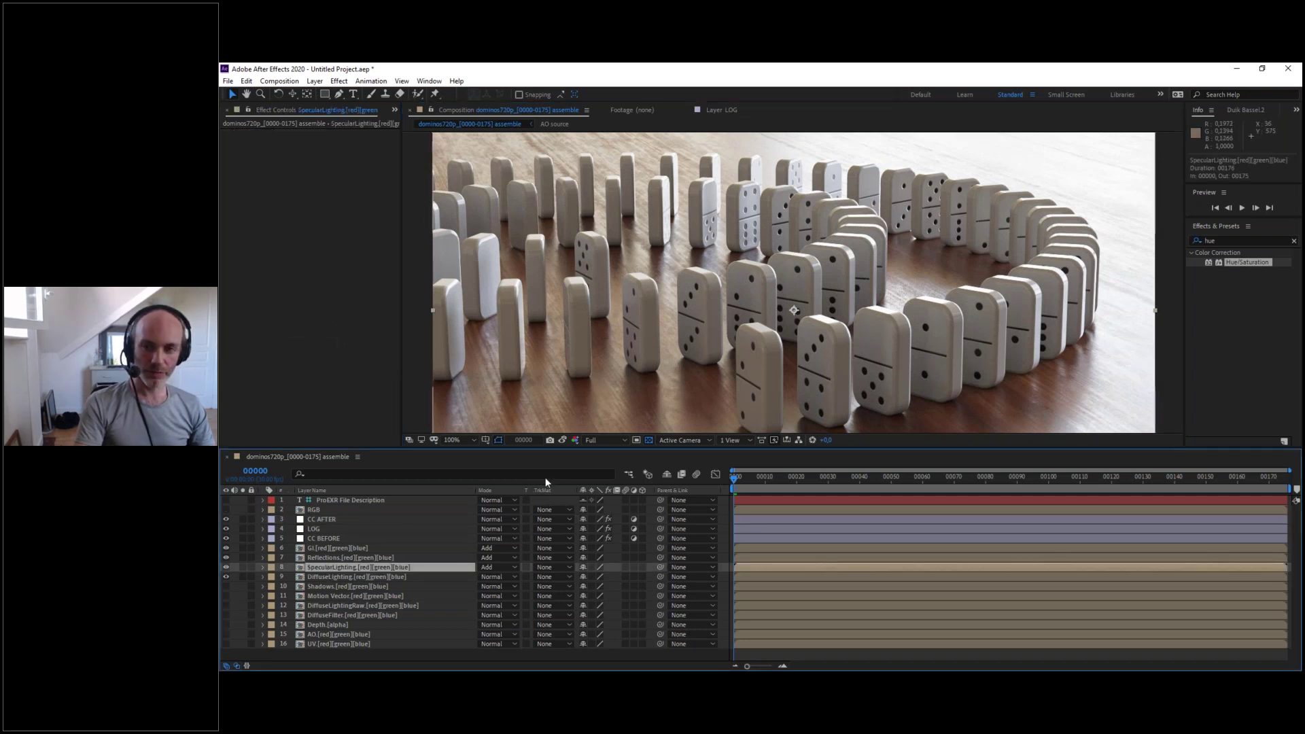
left_click(243, 568)
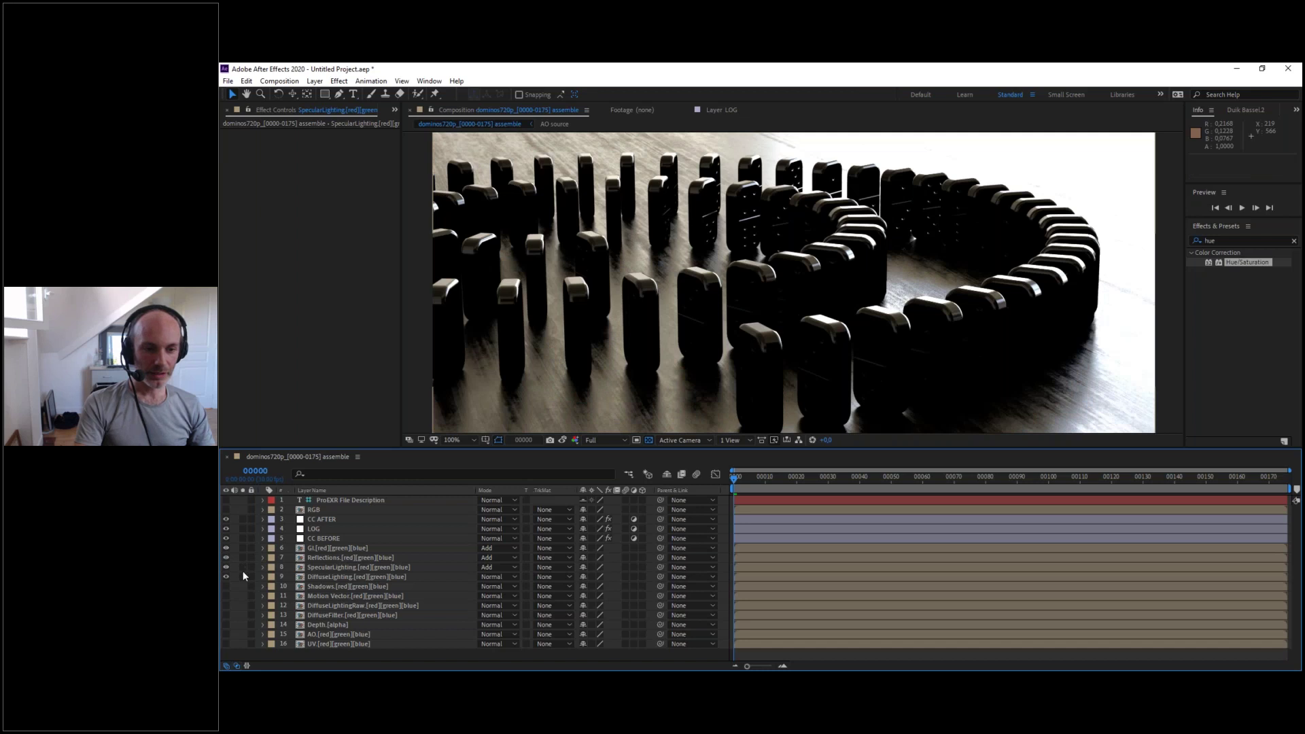
left_click(243, 567)
- Apply the Exposure effect to the SpecularLighting layer and set its master exposure to -0.70
left_click(326, 568)
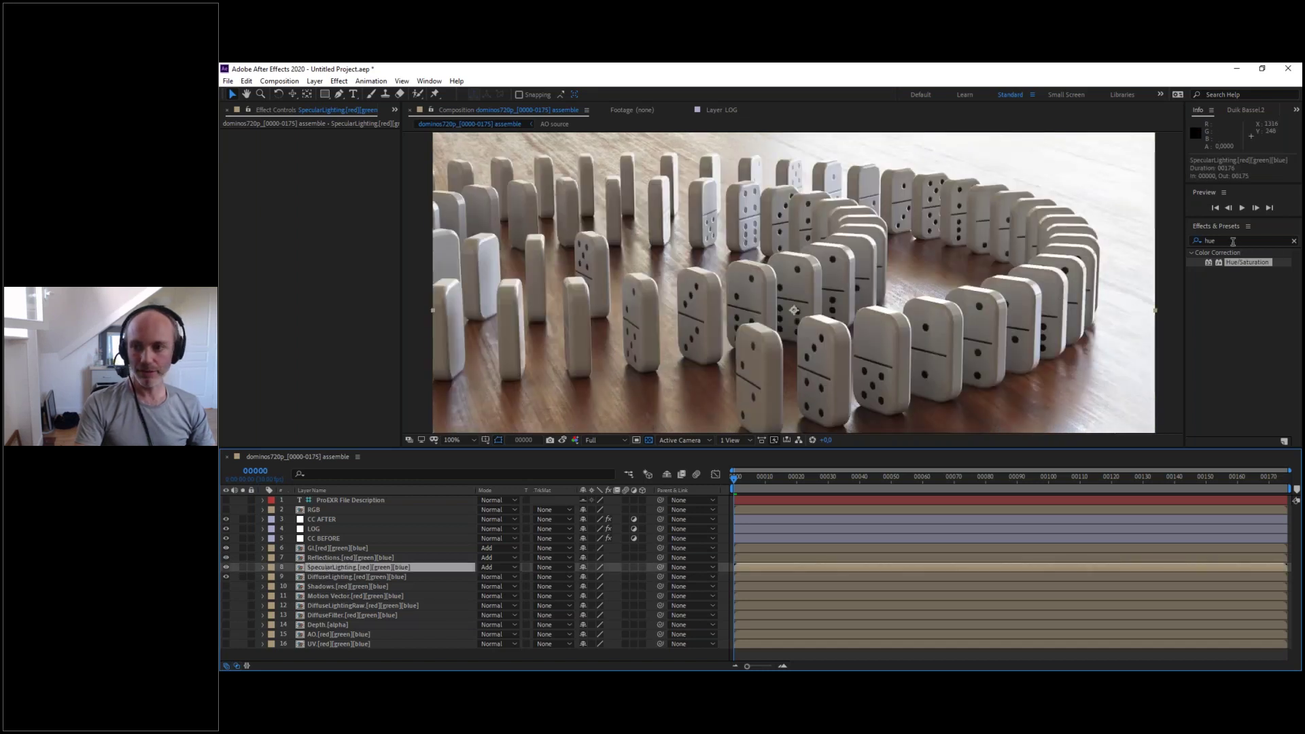
left_click(1204, 240)
type("expo")
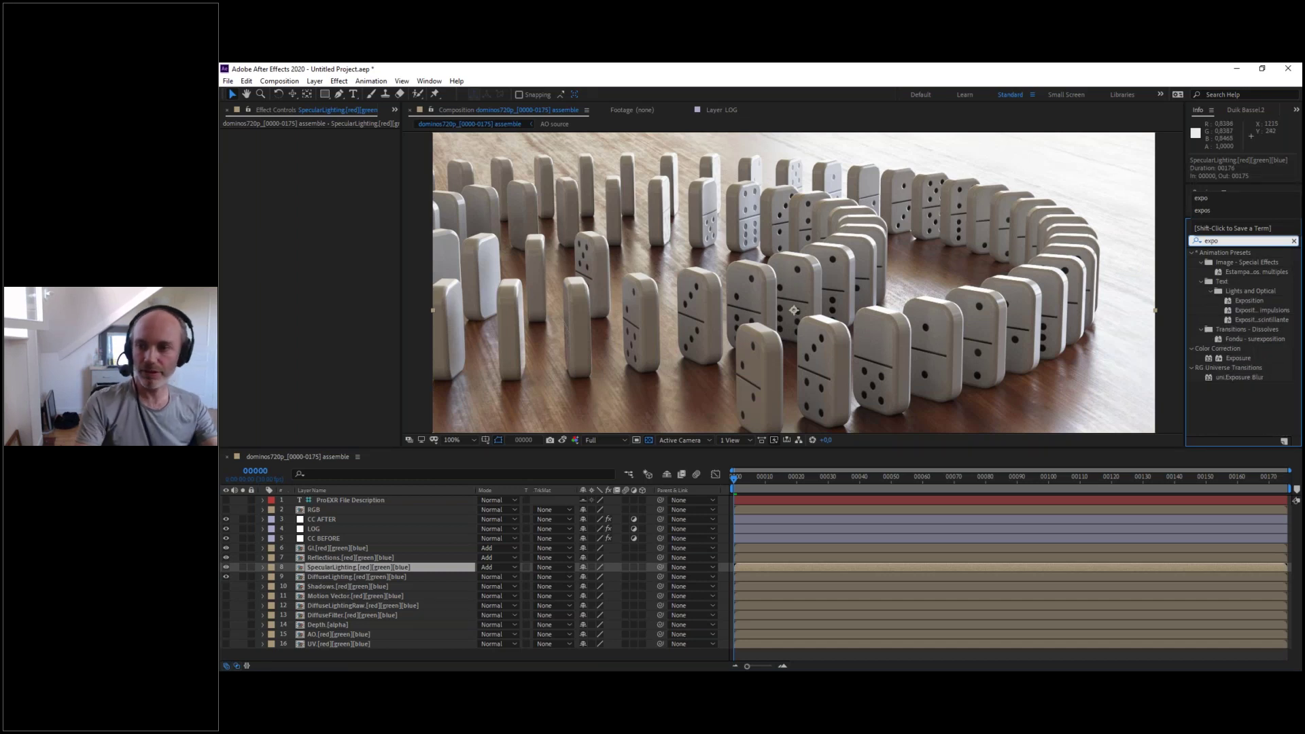
double_click(1227, 358)
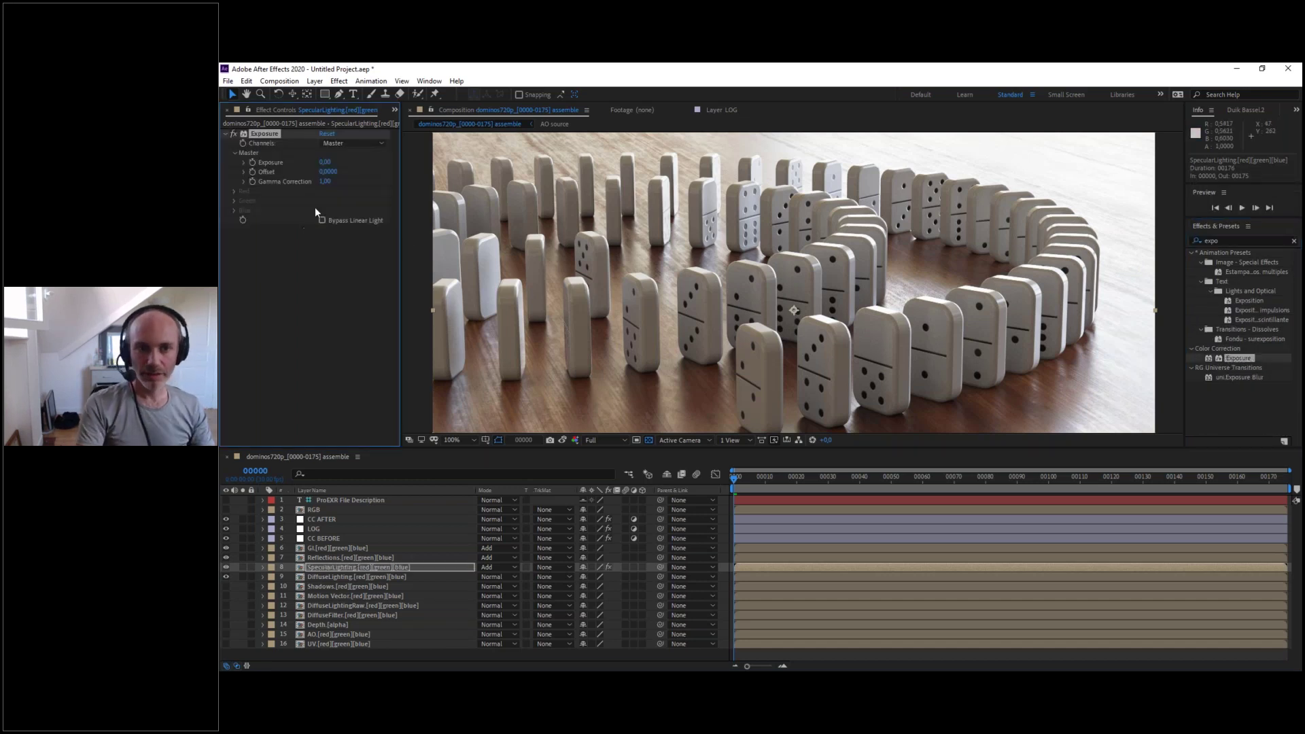
left_click_drag(329, 168, 299, 170)
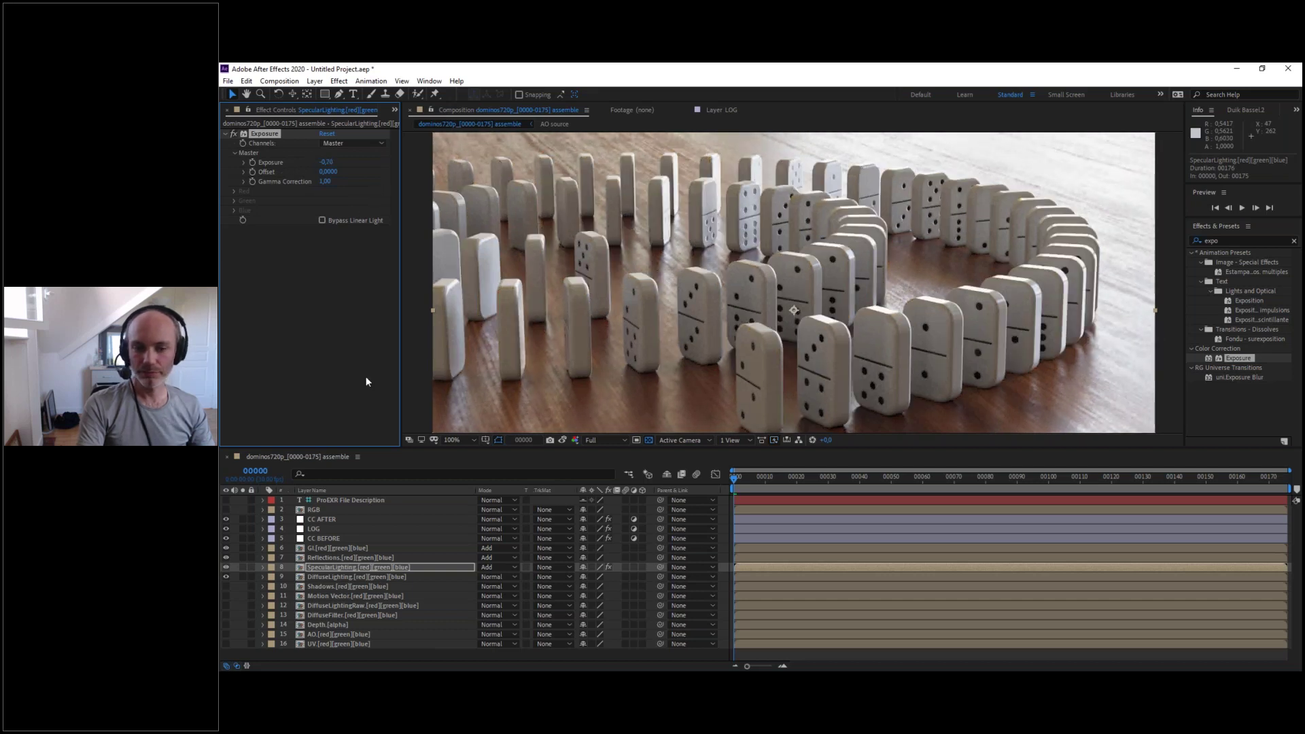
- Compare the image with the SpecularLighting layer's Exposure effect off and on, and reset the effect to its defaults
left_click(230, 133)
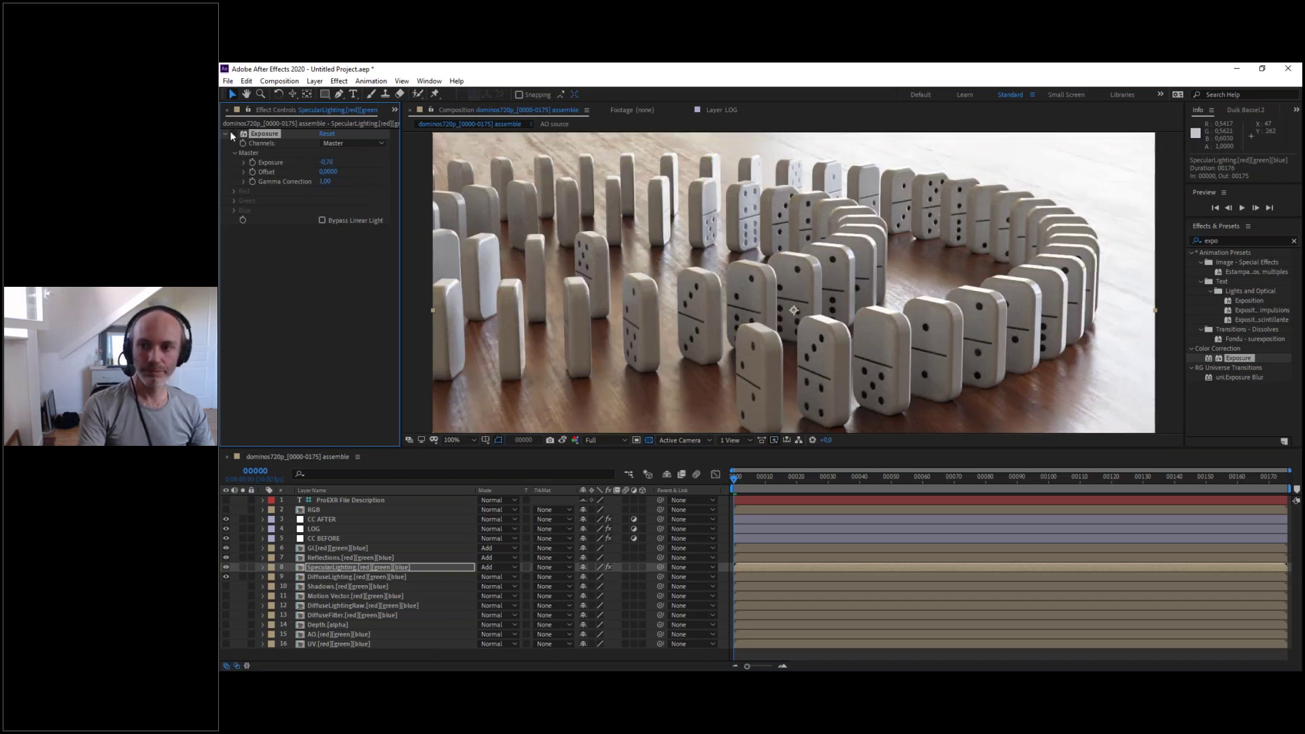
left_click(231, 132)
left_click(230, 133)
left_click(231, 134)
left_click(231, 134)
left_click(231, 133)
left_click(231, 133)
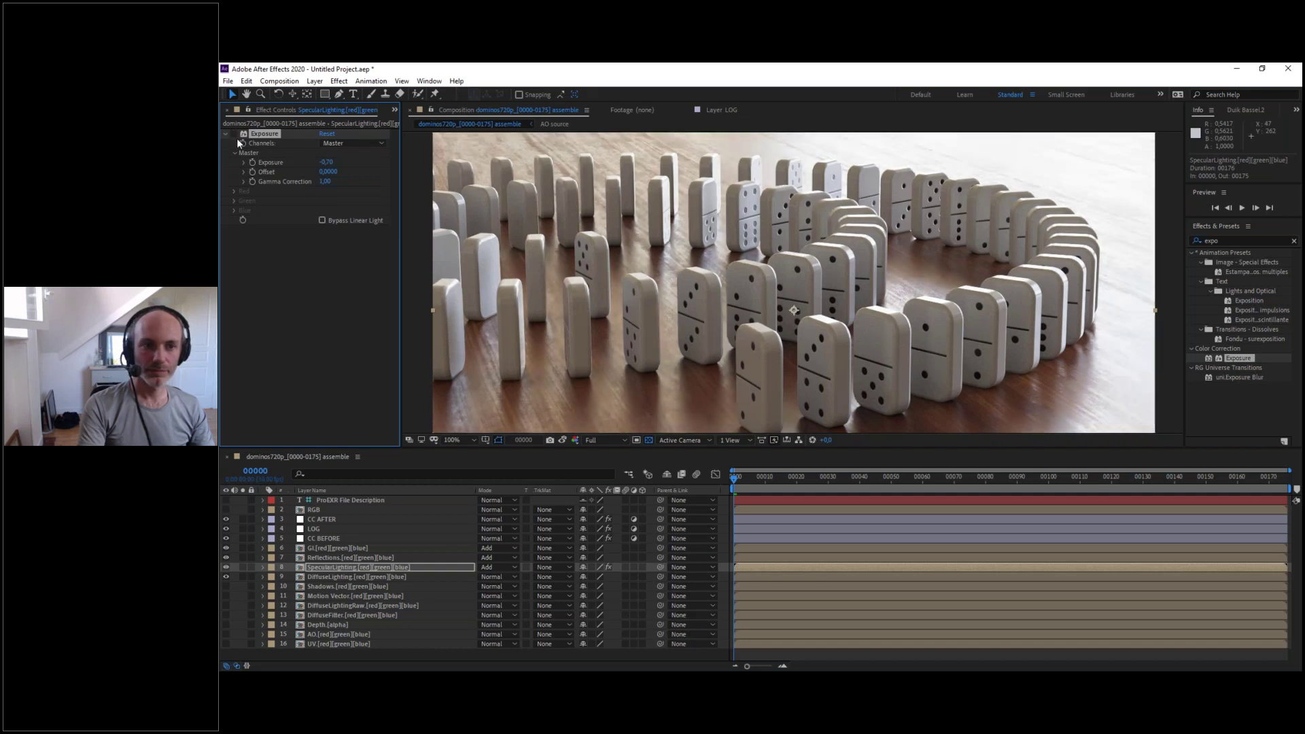
left_click(231, 133)
left_click(327, 134)
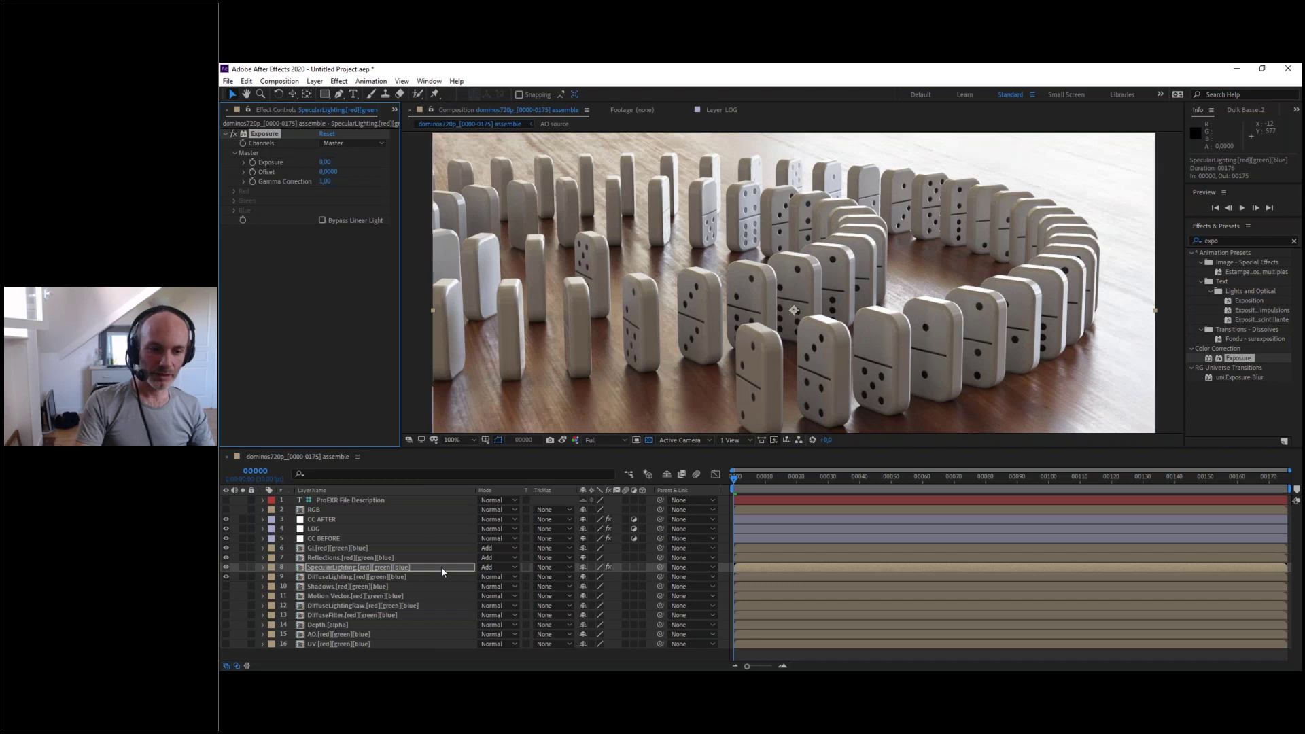
left_click(327, 557)
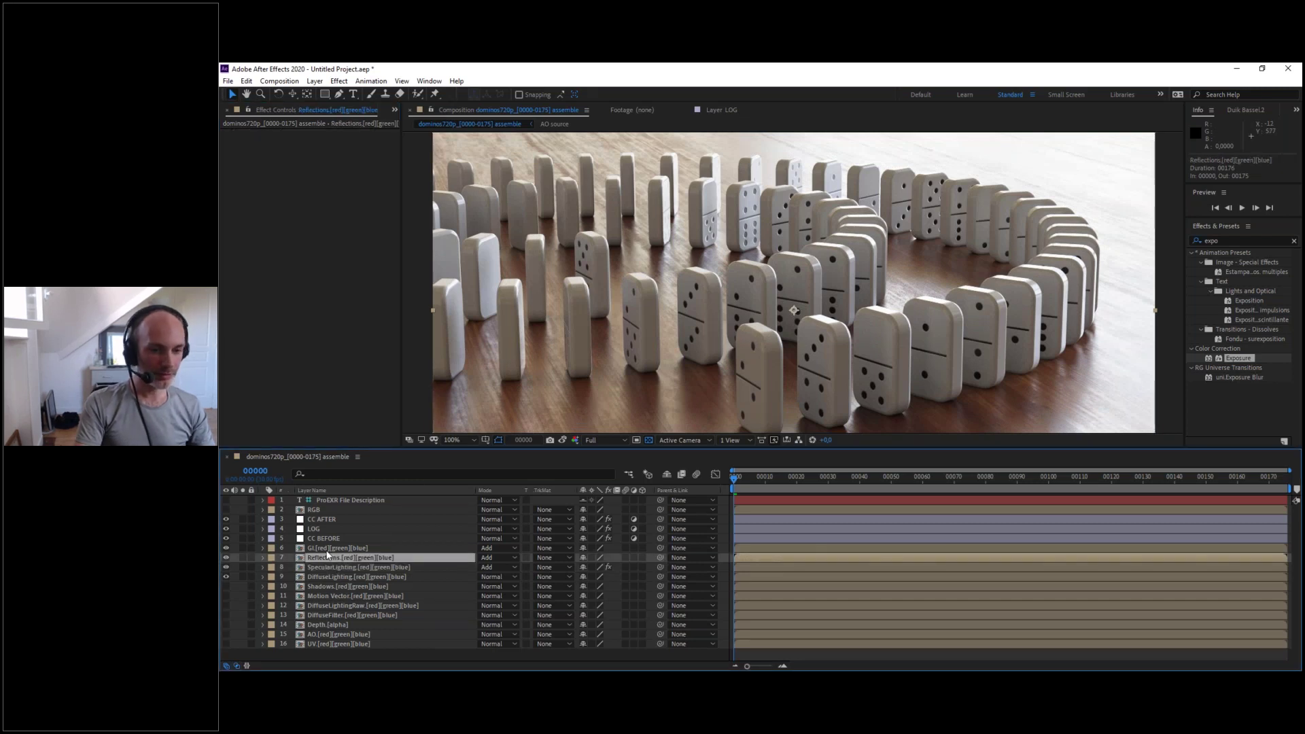
left_click(323, 549)
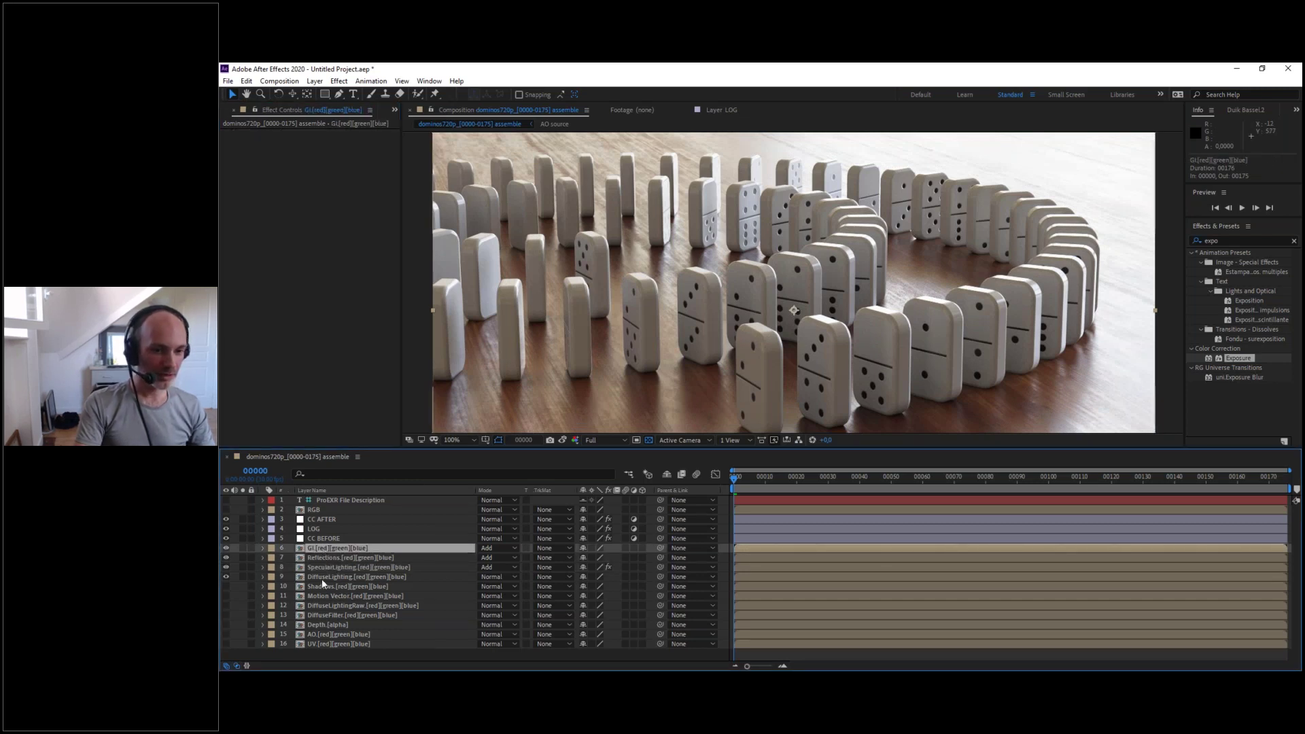
left_click(327, 577)
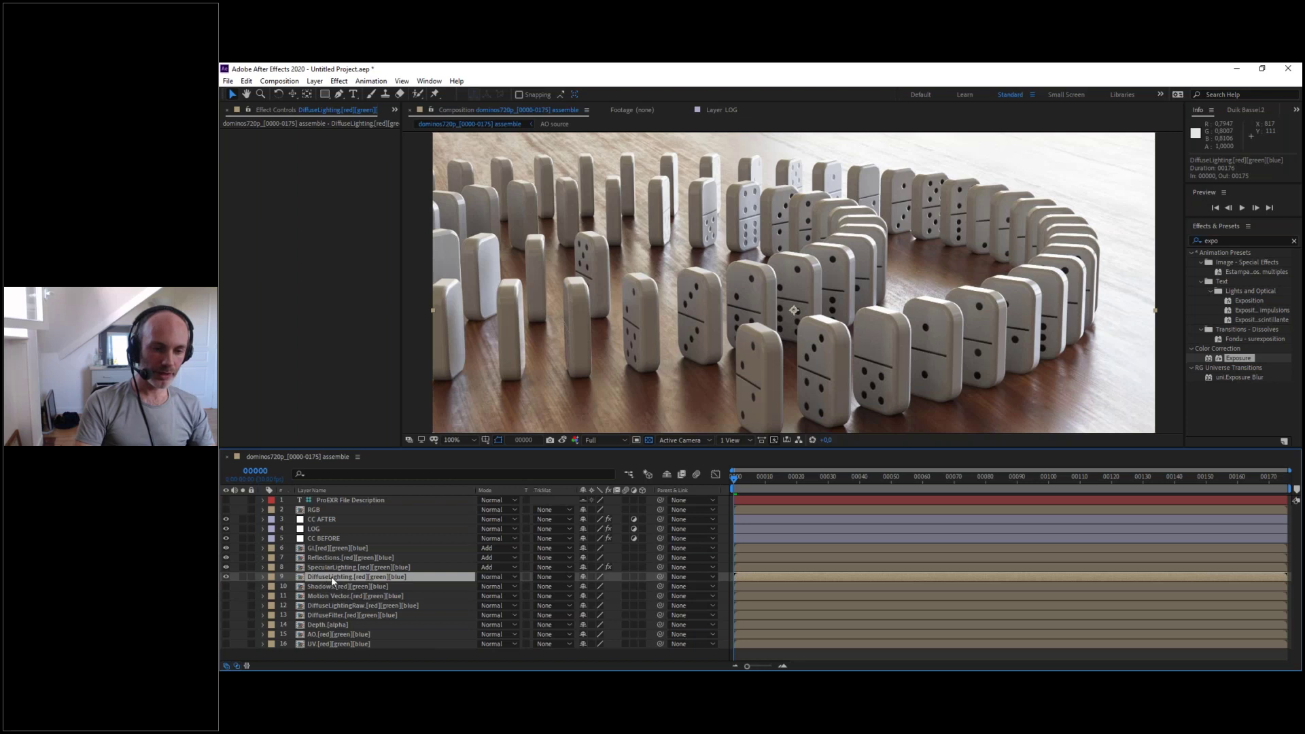
- Create an adjustment layer directly above CC AFTER and rename it DOF
left_click(314, 520)
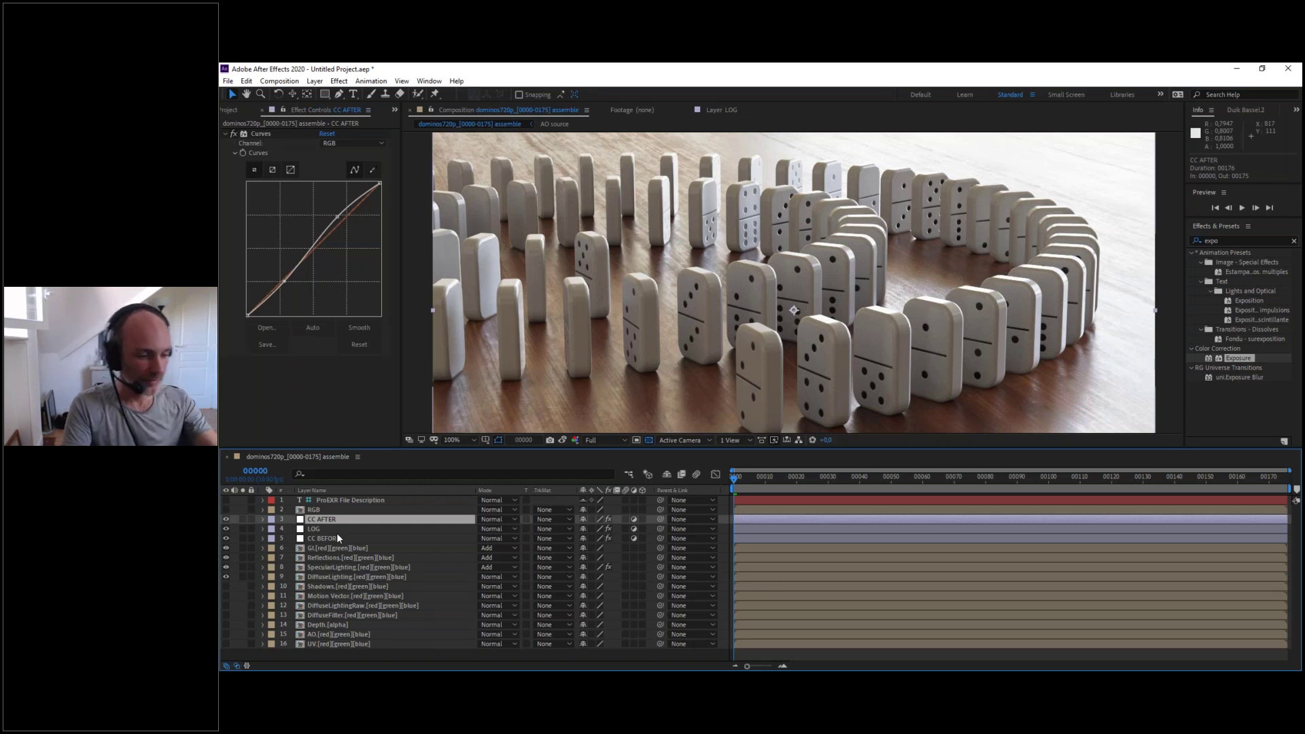
key("ctrl+alt+y")
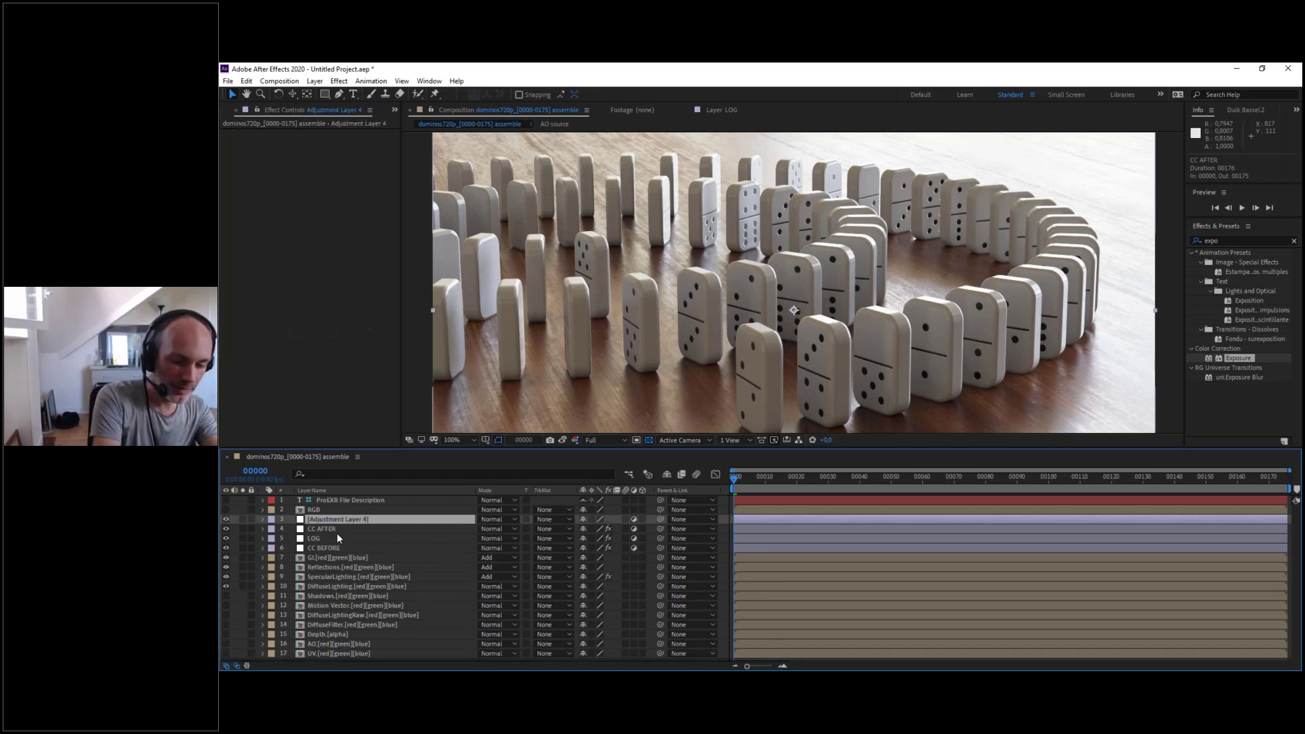
key("Return")
type("DOF")
key("Return")
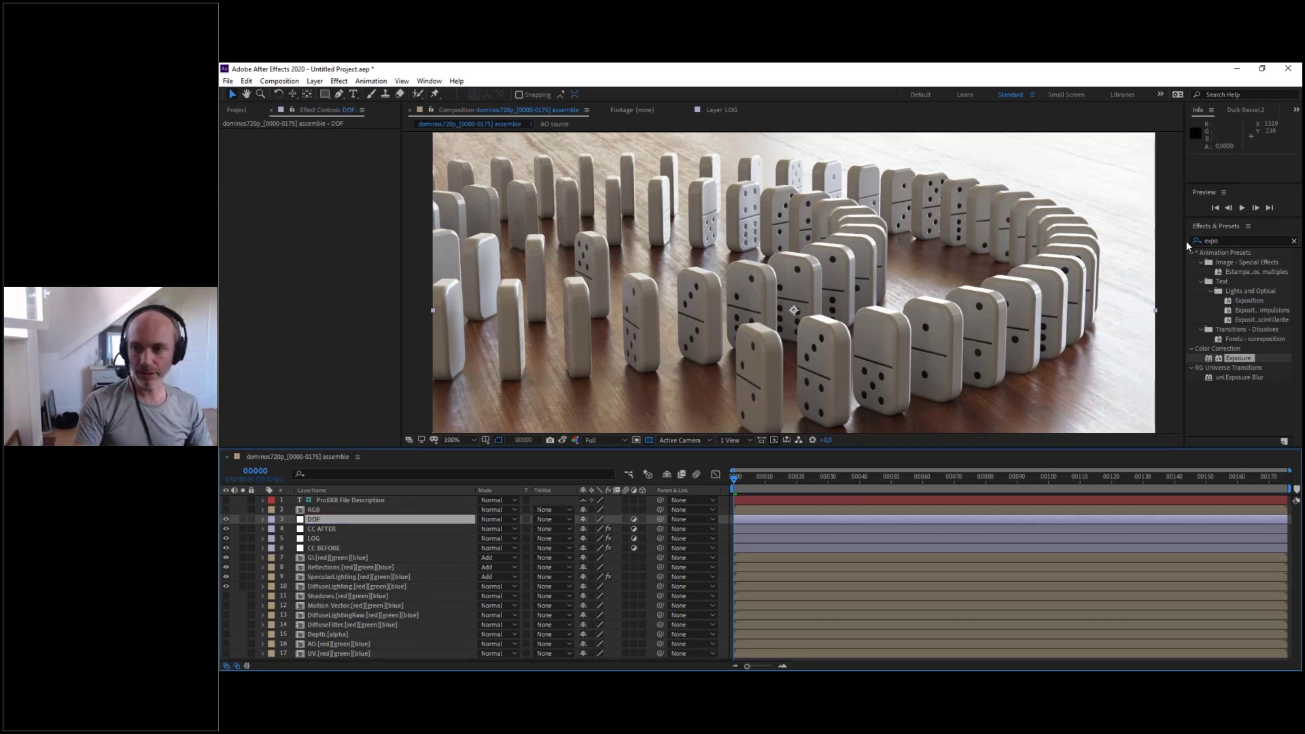
- Find the Frischluft FL Depth Of Field effect and apply it to the DOF adjustment layer
key("ctrl+5")
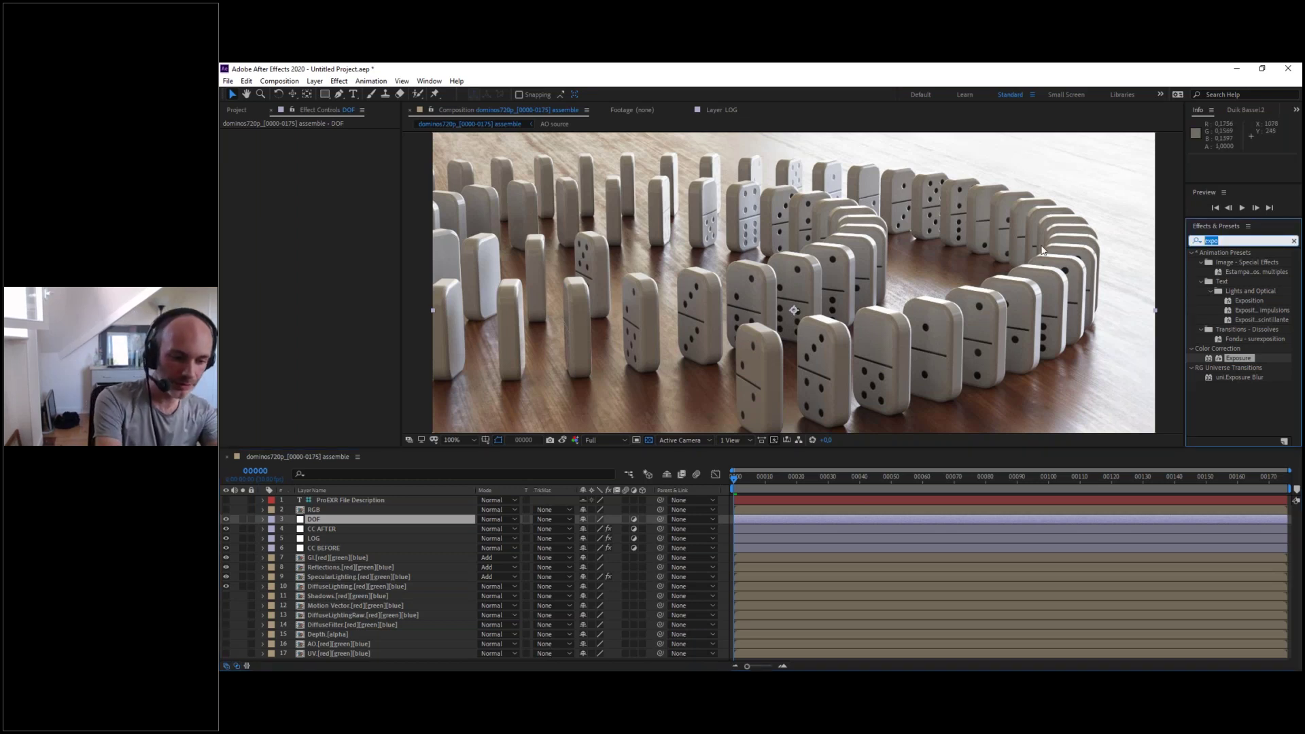
type("dep")
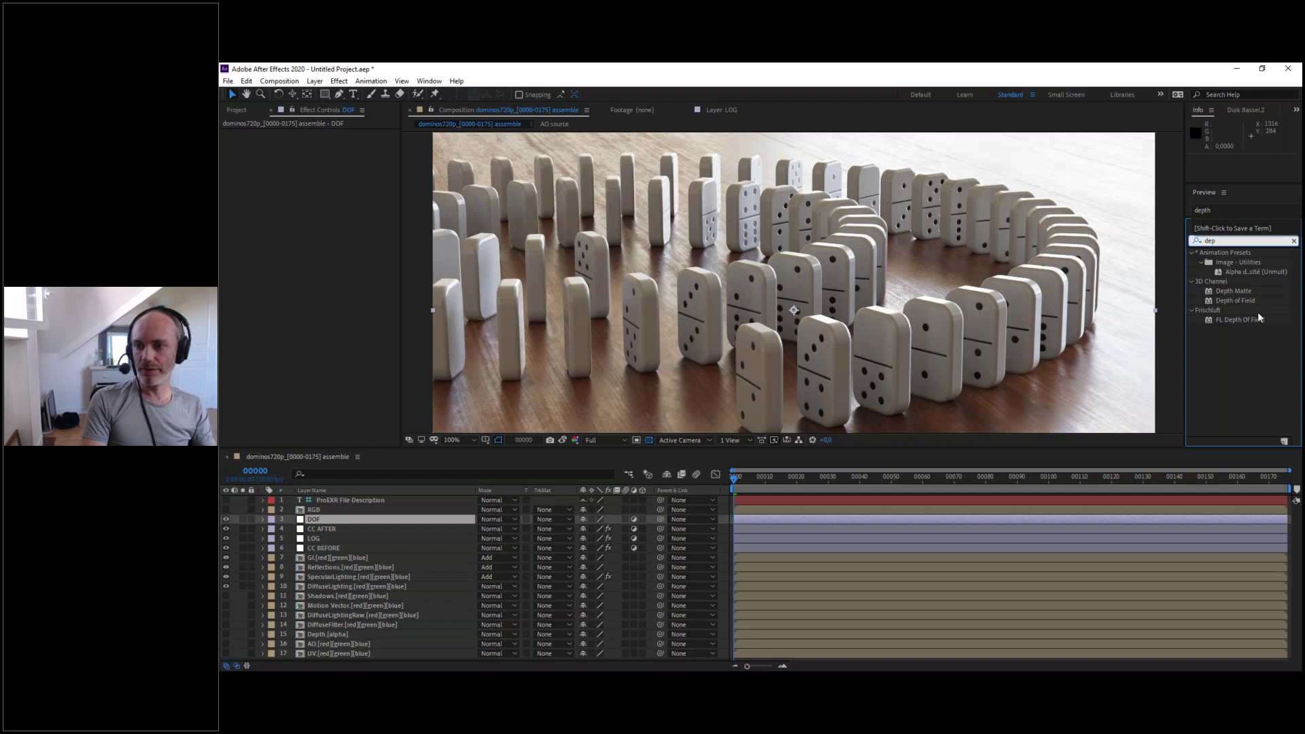
left_click(1218, 320)
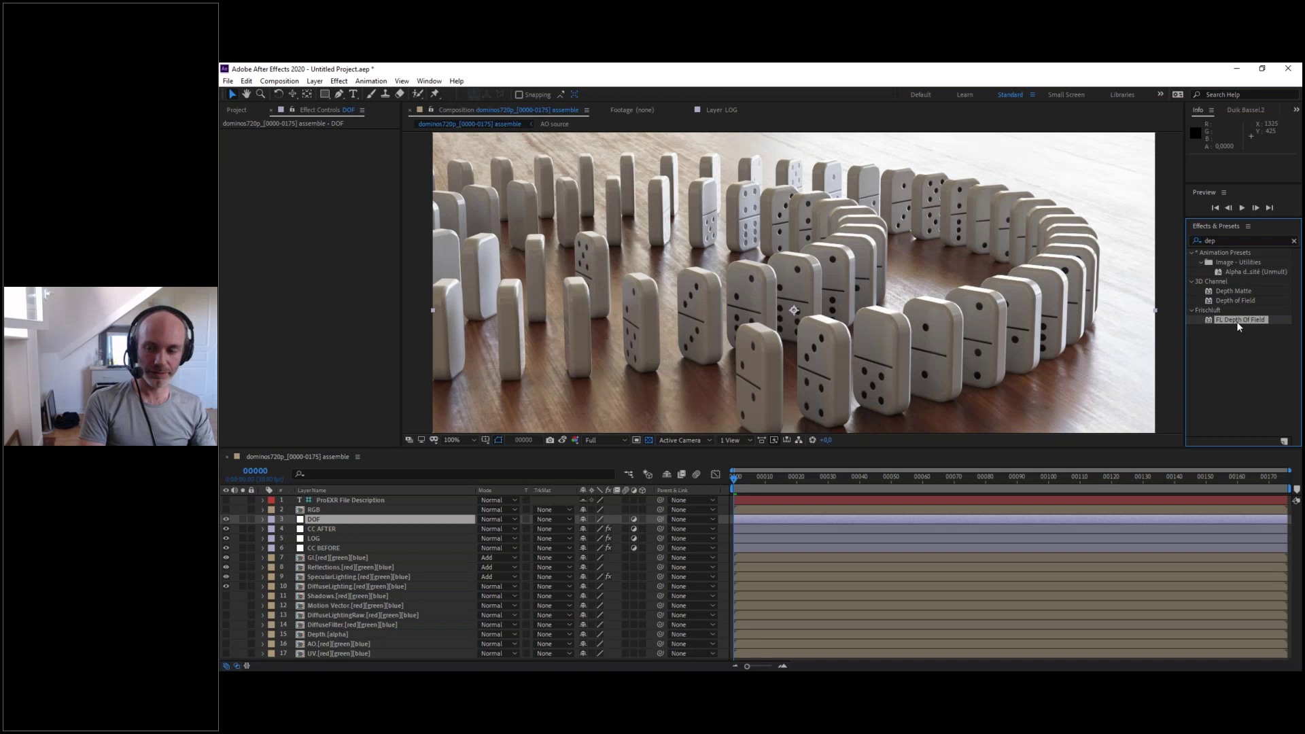
left_click_drag(1237, 319, 318, 518)
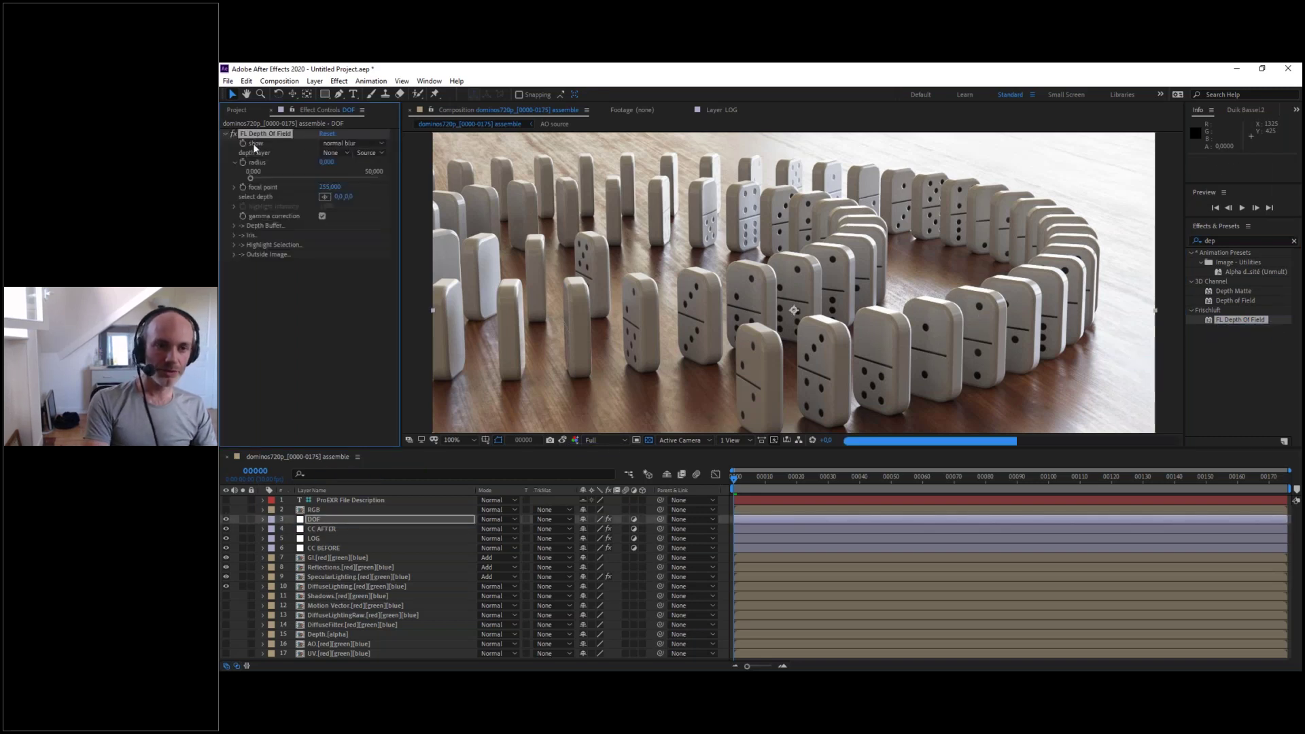
left_click(336, 151)
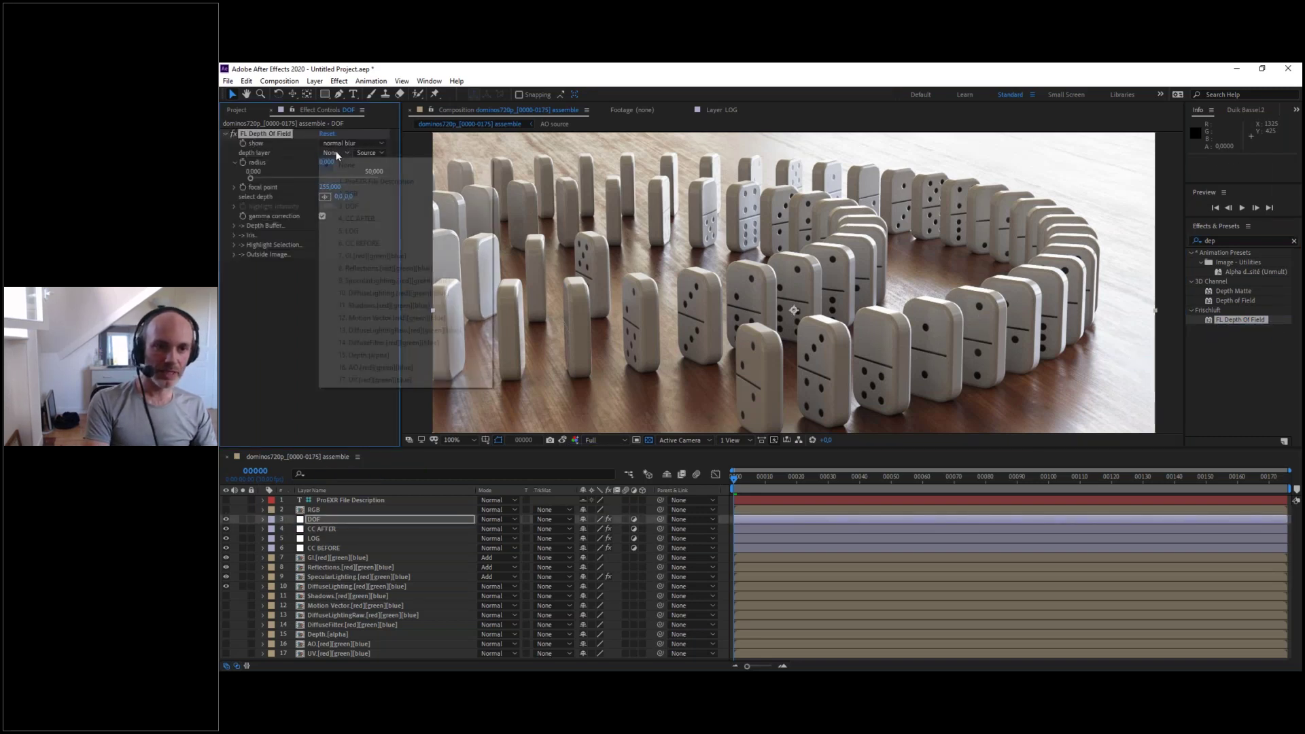
left_click(253, 154)
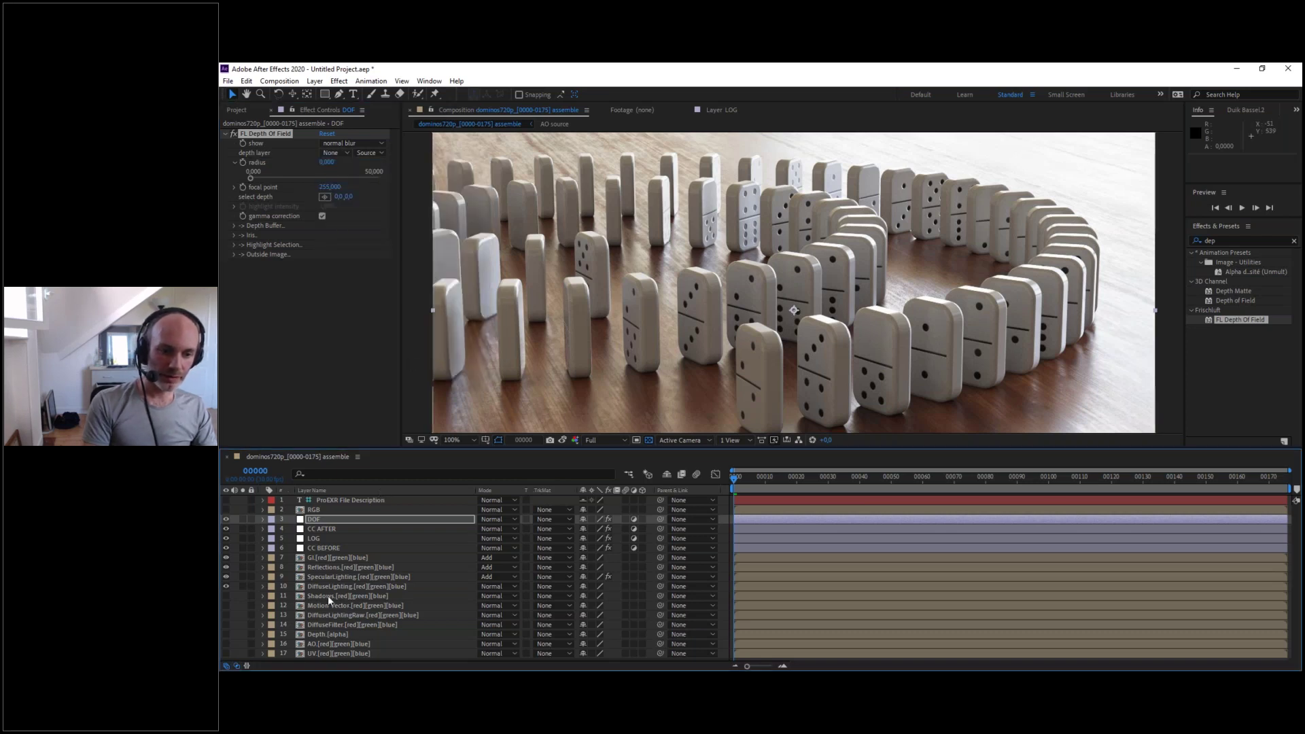
- In the Depth layer's source composition, set EXtractoR's white point to about 961 and its black point to about 280 for a readable depth gradient
left_click(318, 634)
double_click(325, 636)
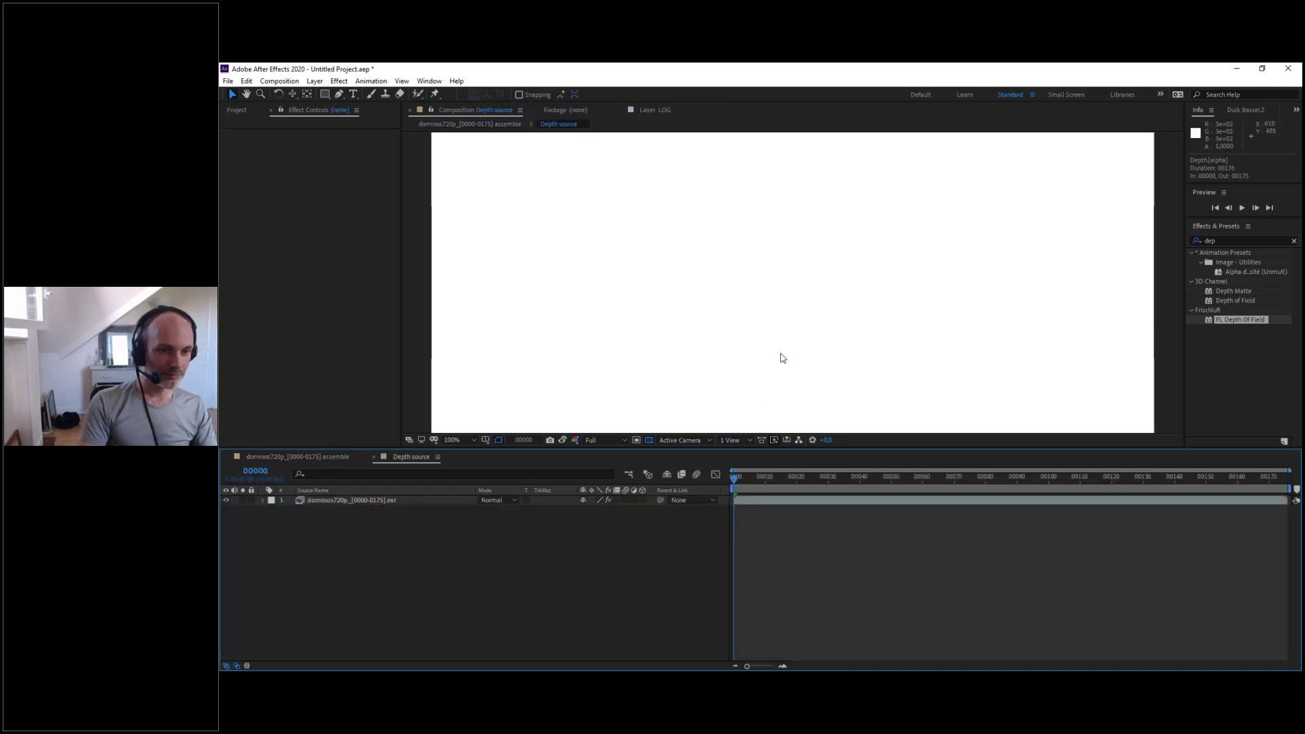
left_click(367, 500)
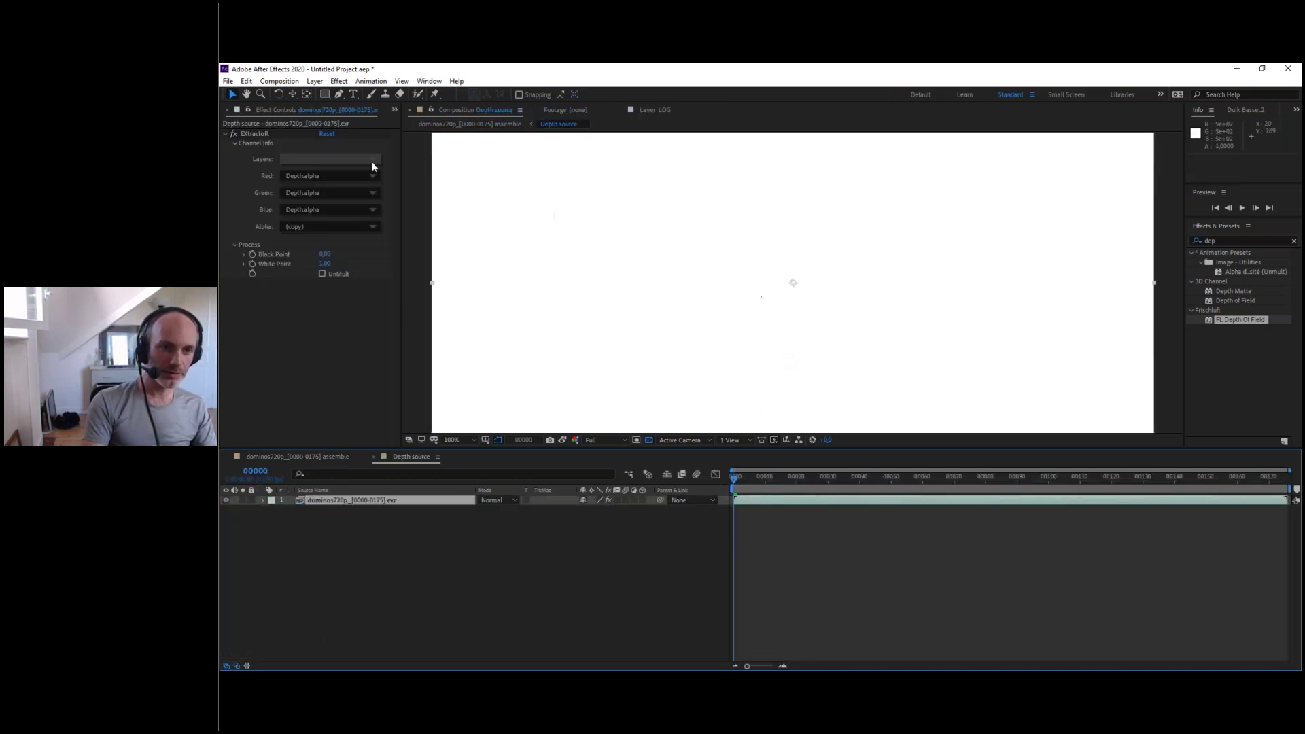
left_click(251, 134)
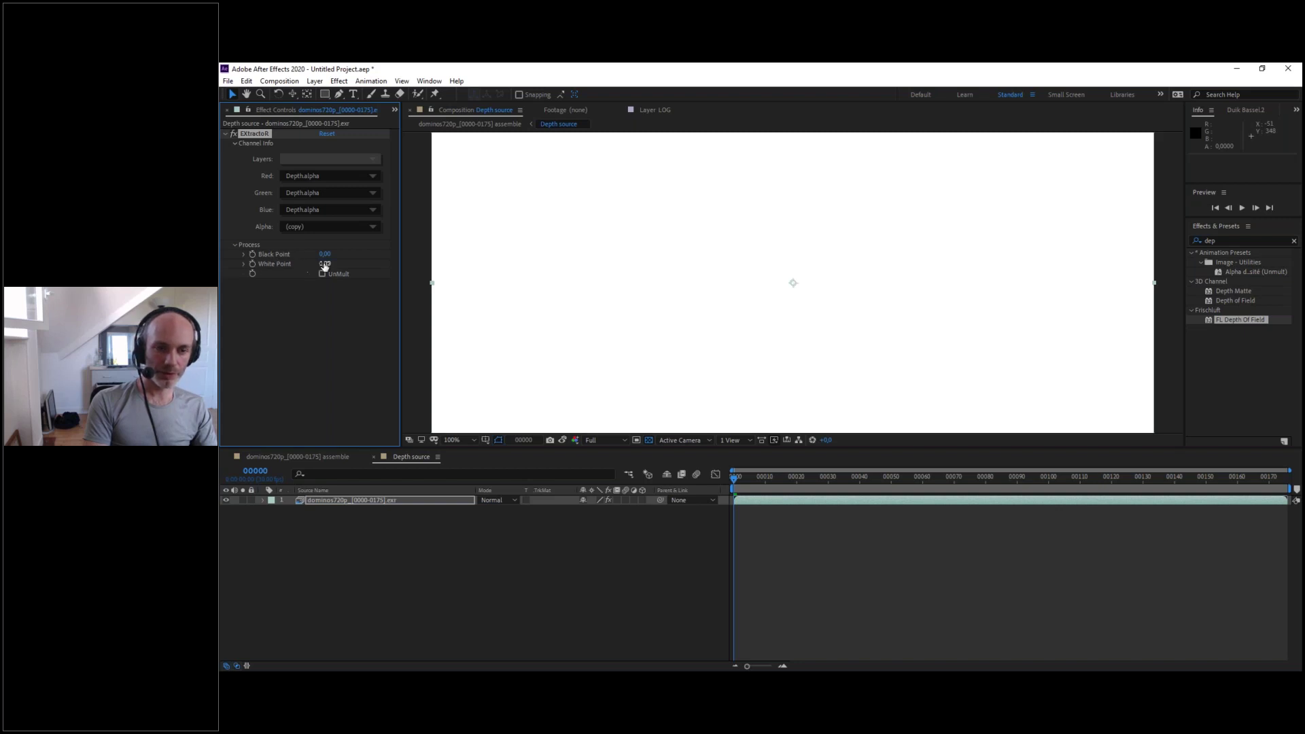
left_click_drag(327, 264, 355, 266, "shift")
left_click_drag(369, 265, 333, 264)
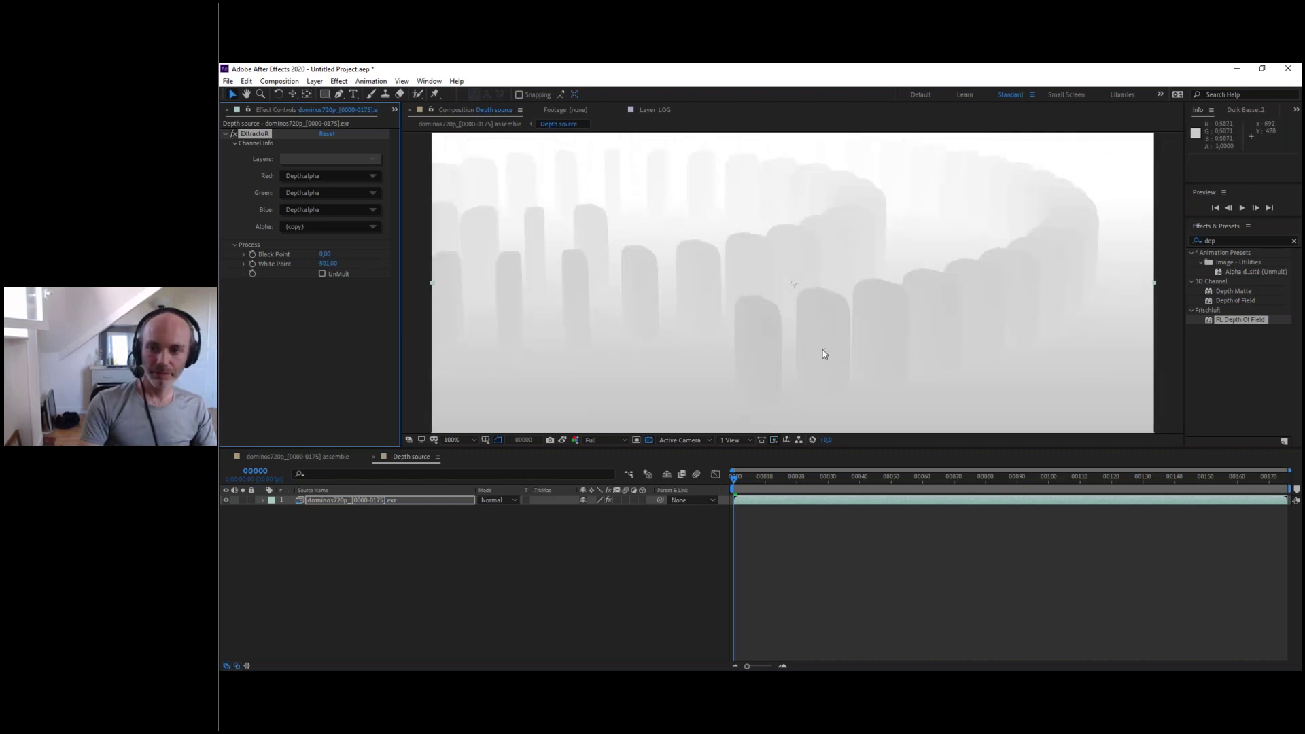
key("comma")
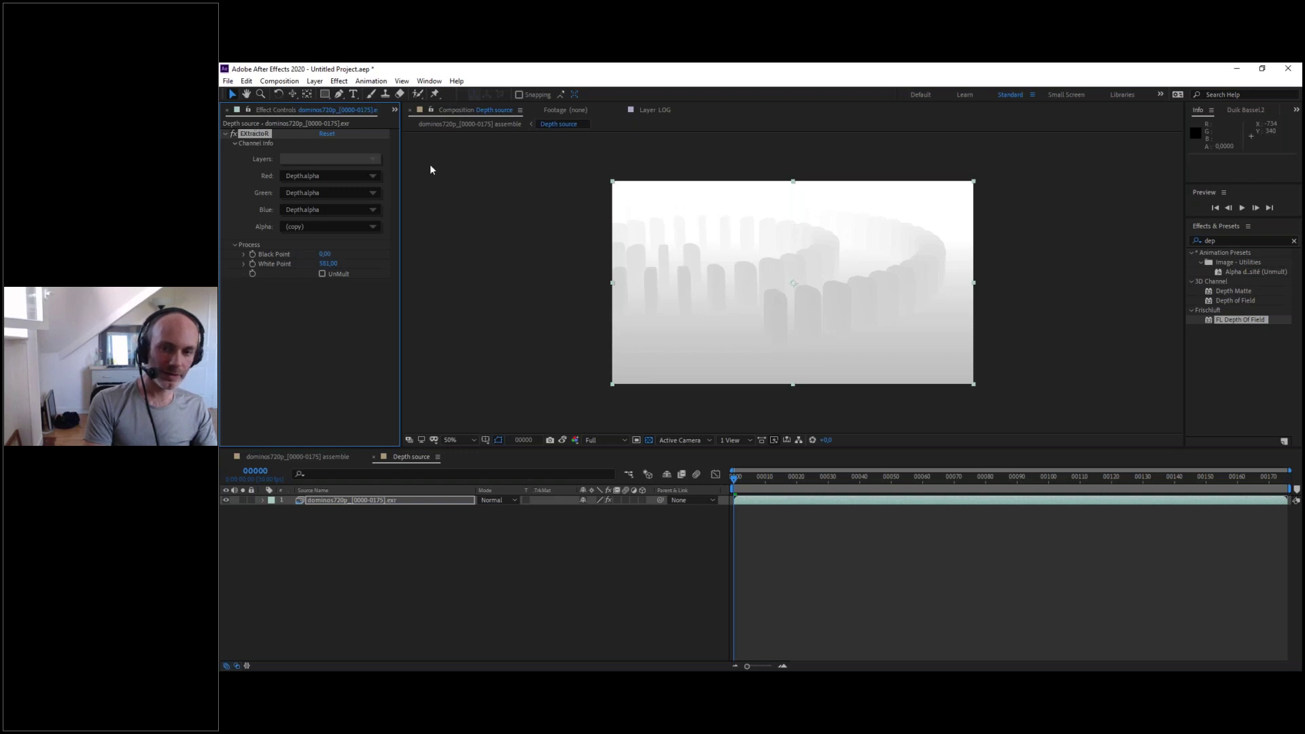
mouse_move(338, 263)
left_mouse_down()
mouse_move(381, 264)
mouse_move(336, 267)
left_mouse_up()
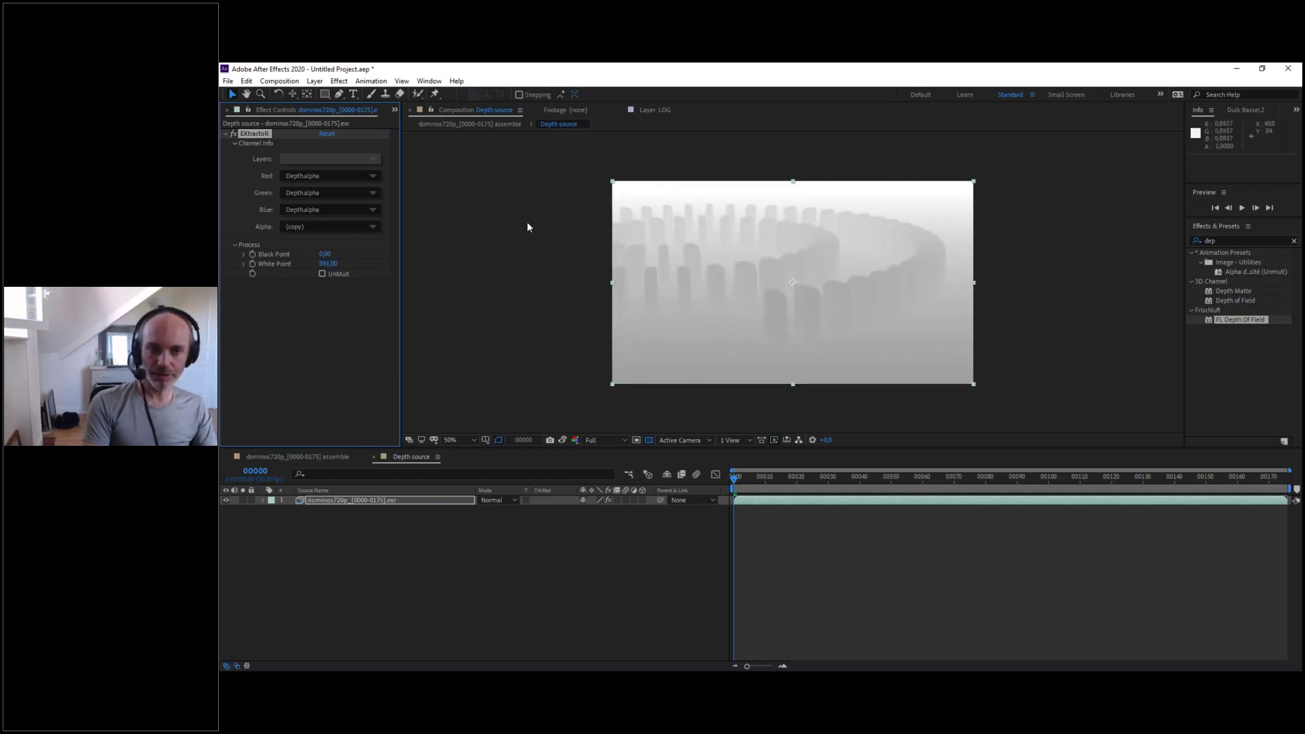
left_click_drag(323, 254, 342, 253)
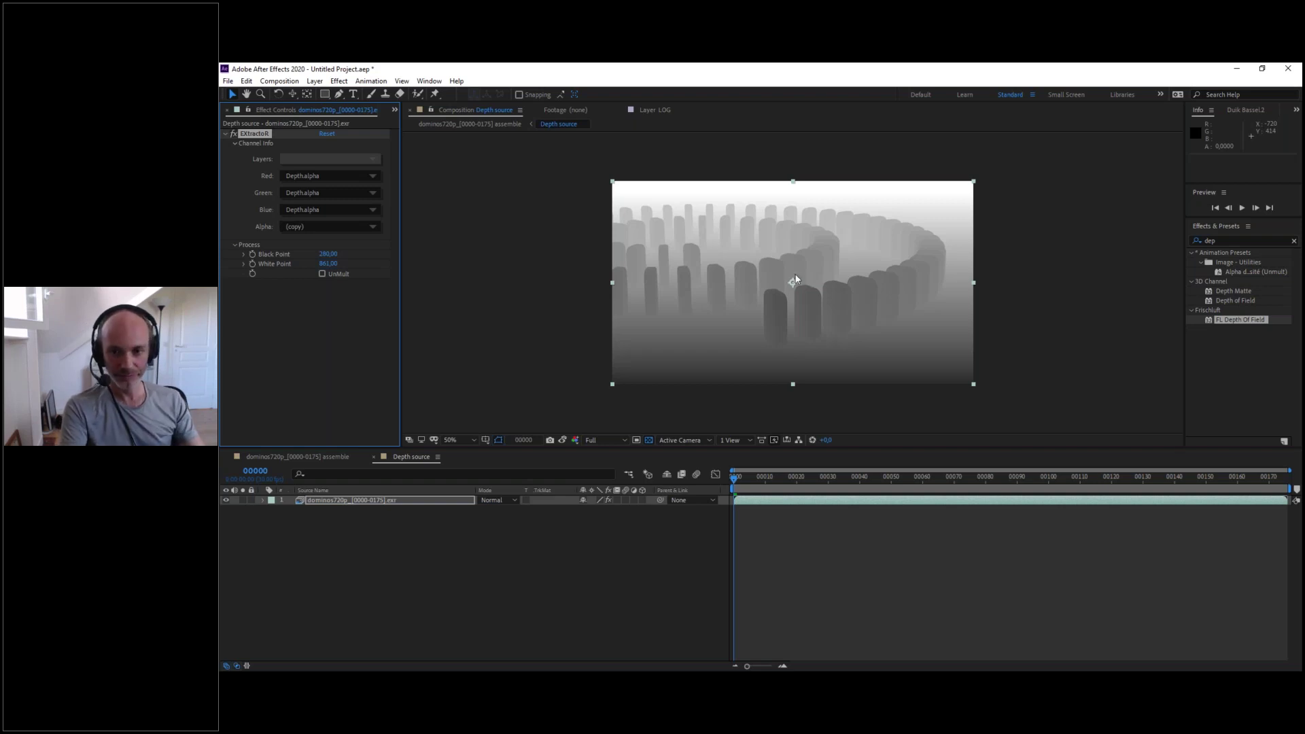
- In the assemble composition, set the DOF effect's depth layer to Depth.[alpha] and its radius to about 8.15
left_click(308, 458)
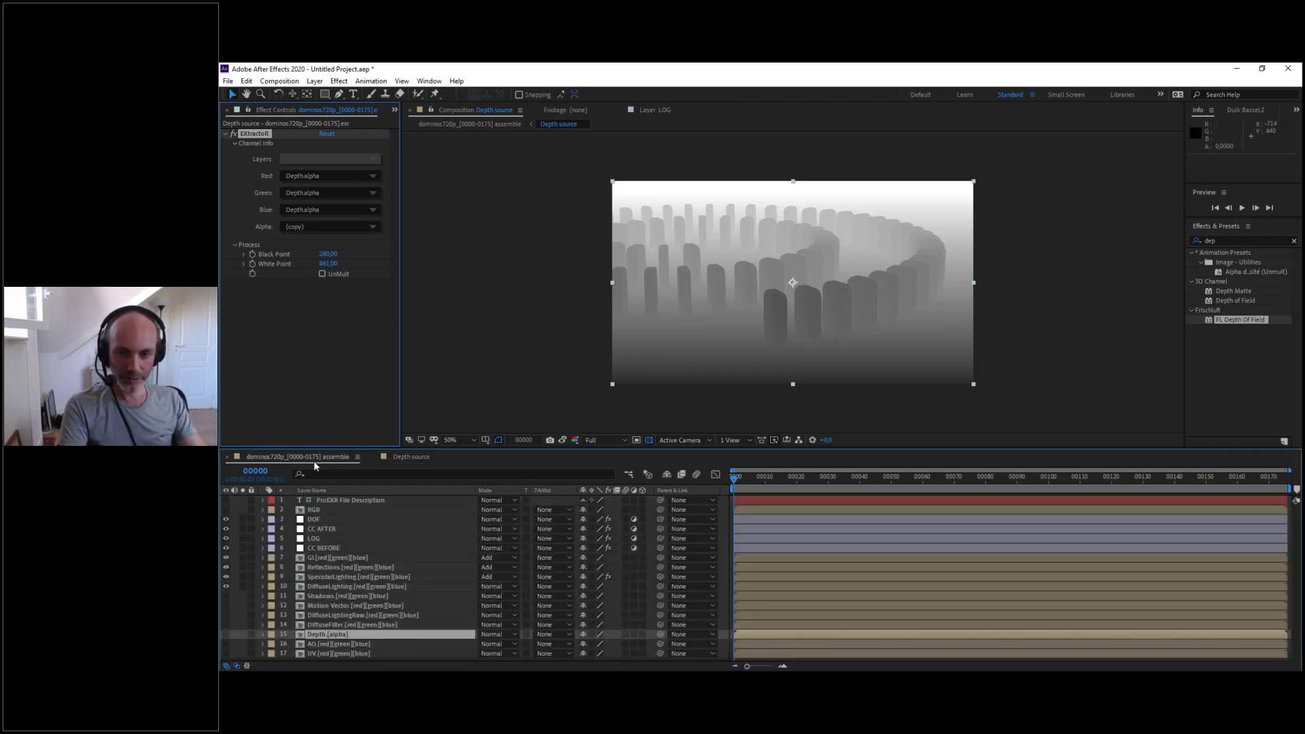
left_click(332, 518)
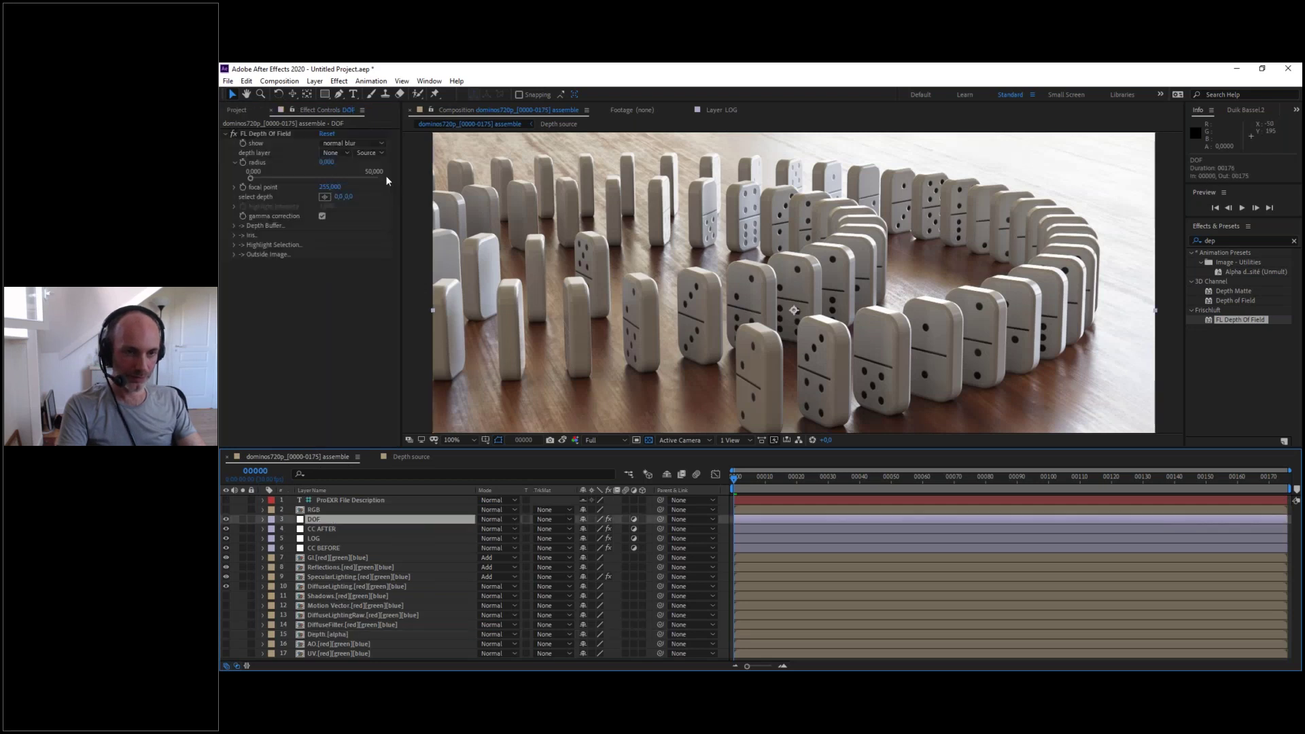
left_click(336, 152)
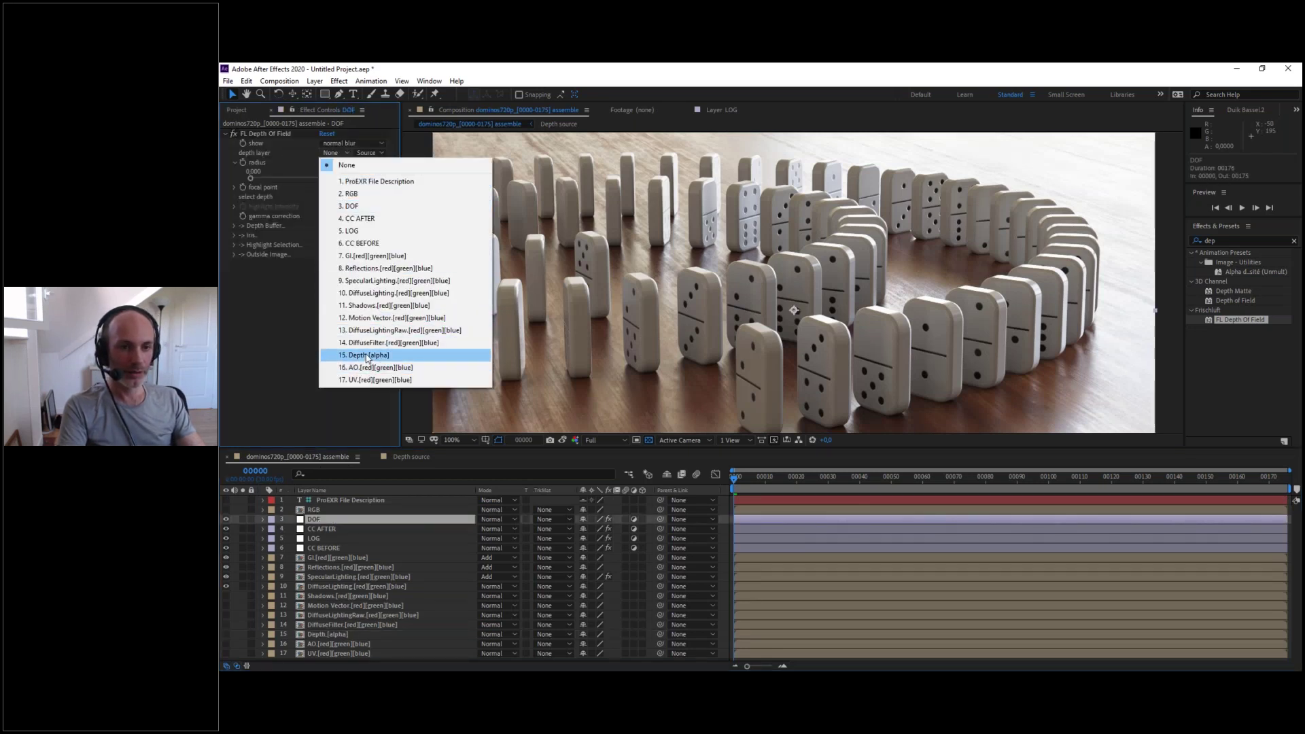
left_click(367, 356)
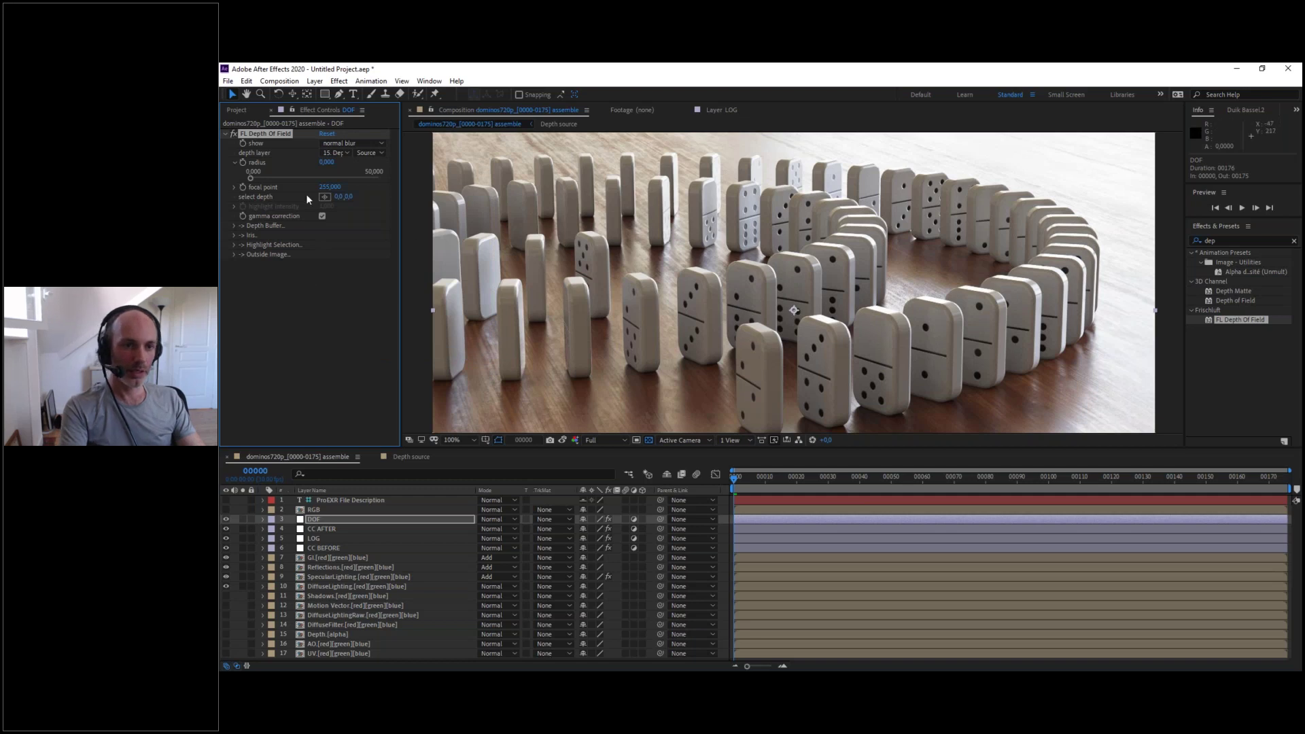
left_click(276, 178)
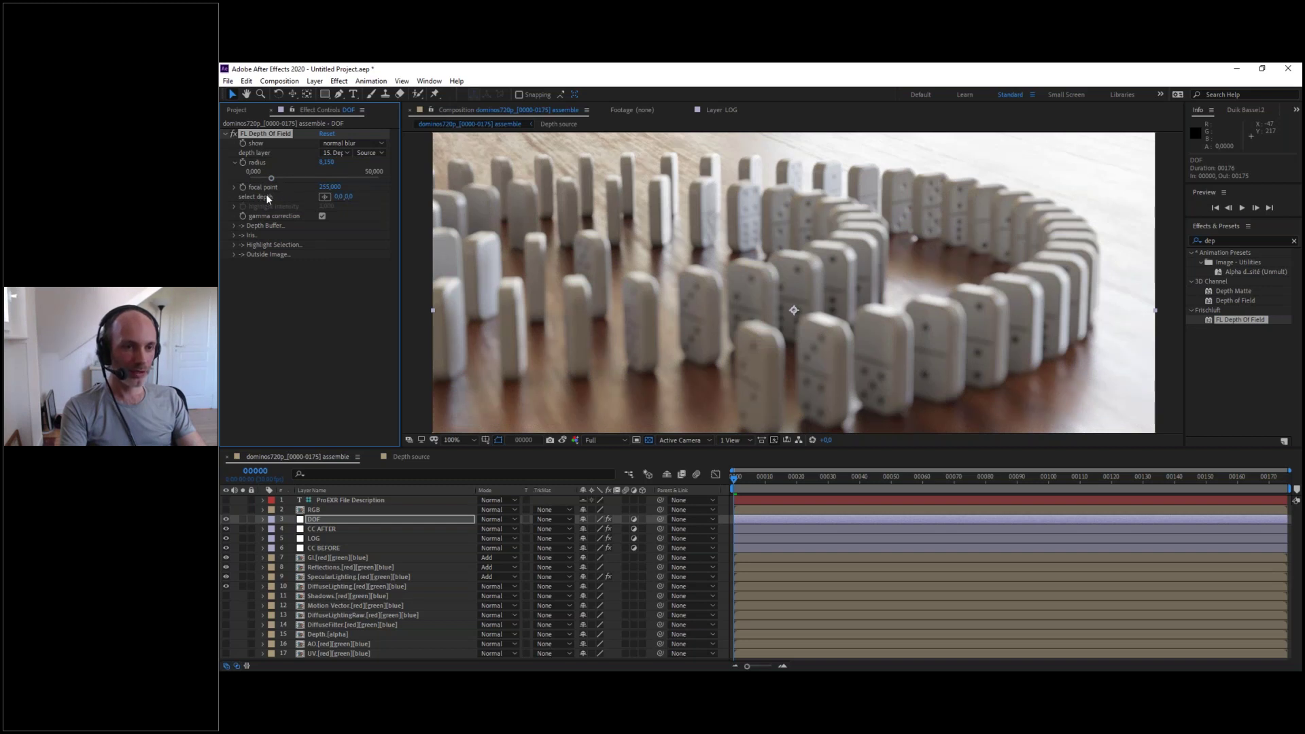
- Pick the effect's focus depth on the front domino, test it on dominos farther back, and return it to the front domino
left_click(324, 197)
left_click(762, 348)
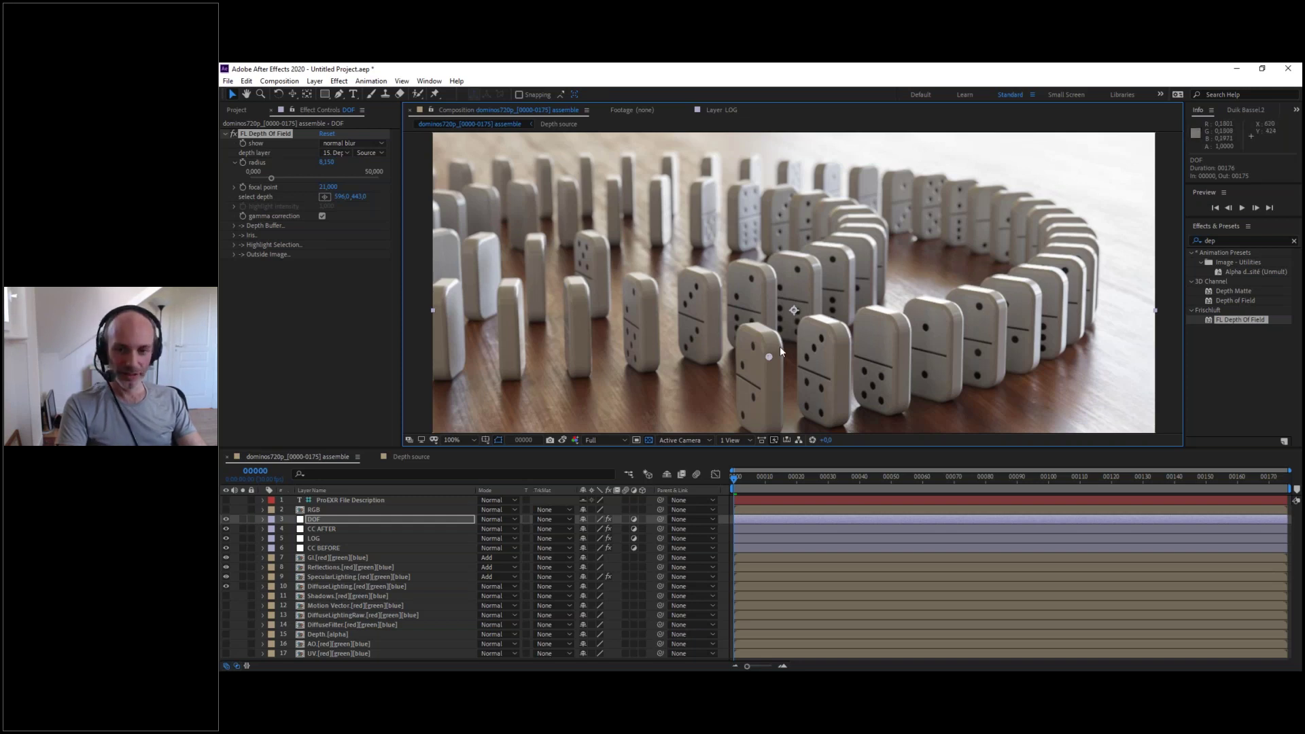
left_click_drag(768, 356, 770, 354)
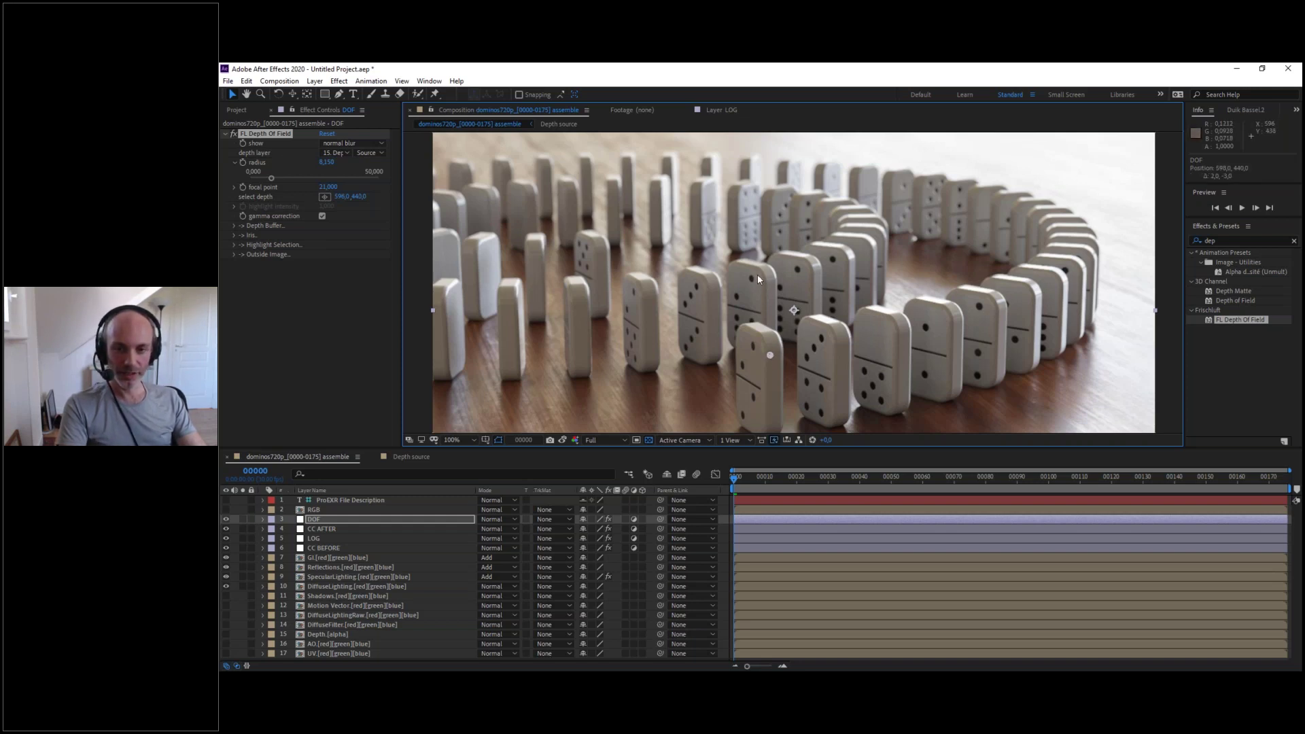
left_click(757, 275)
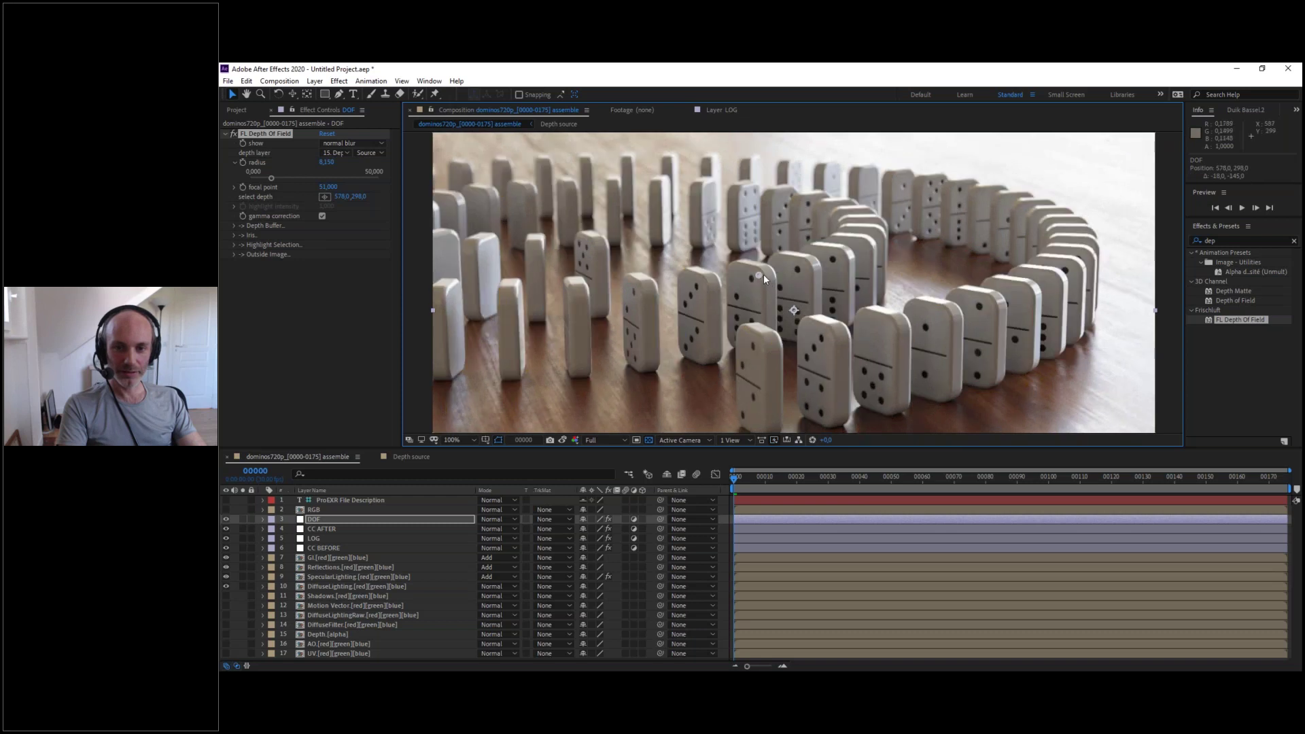
left_click_drag(759, 273, 899, 190)
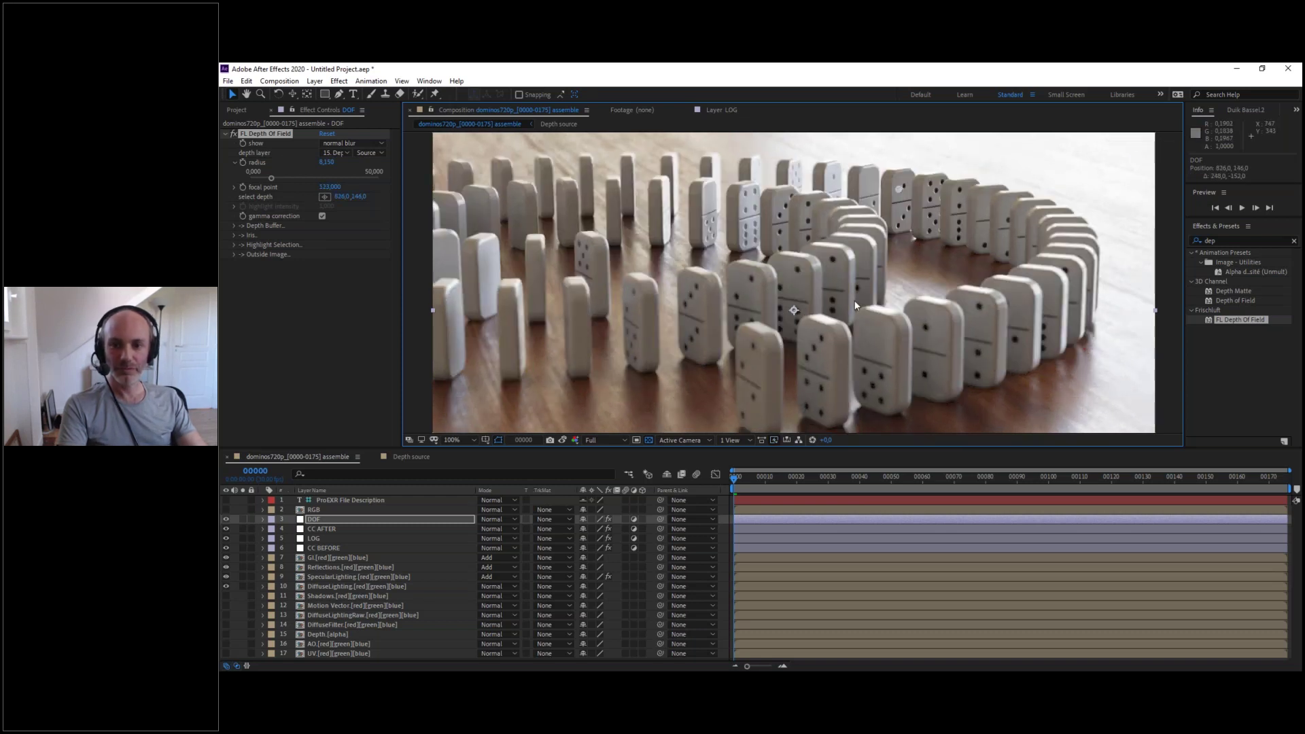
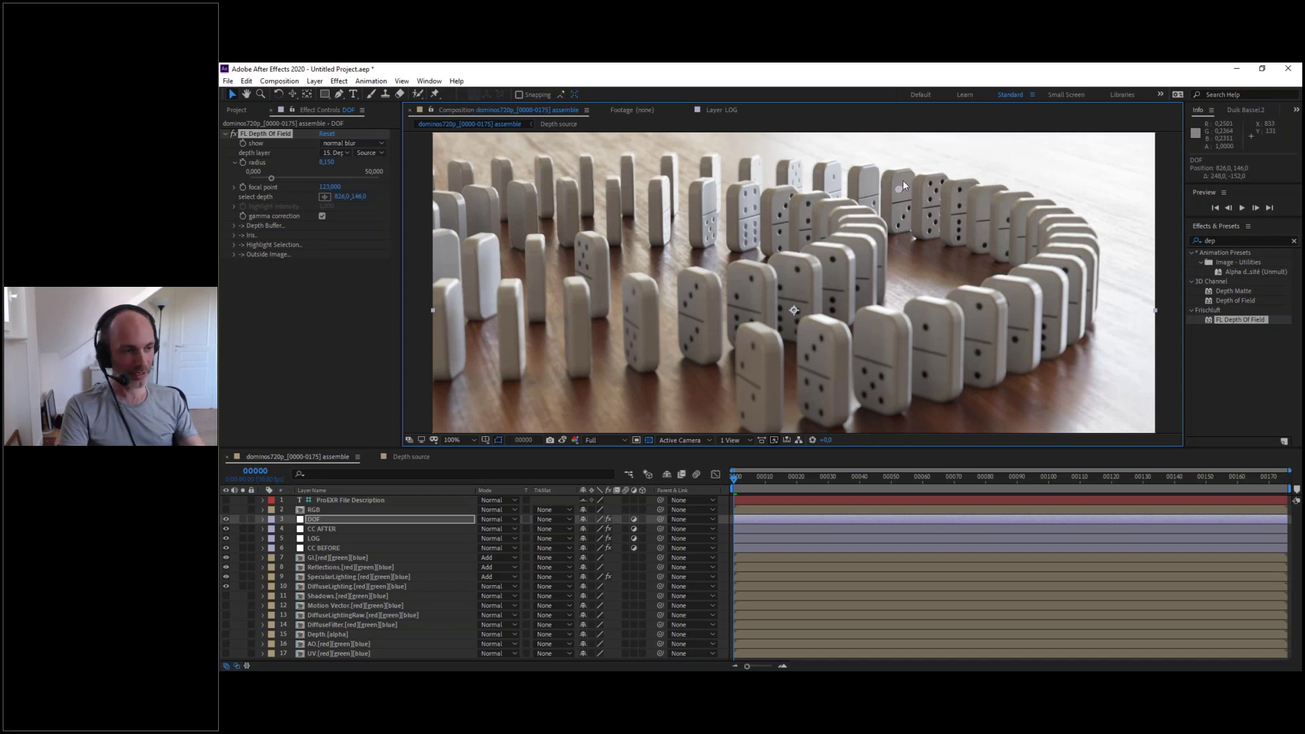
left_click_drag(901, 189, 762, 363)
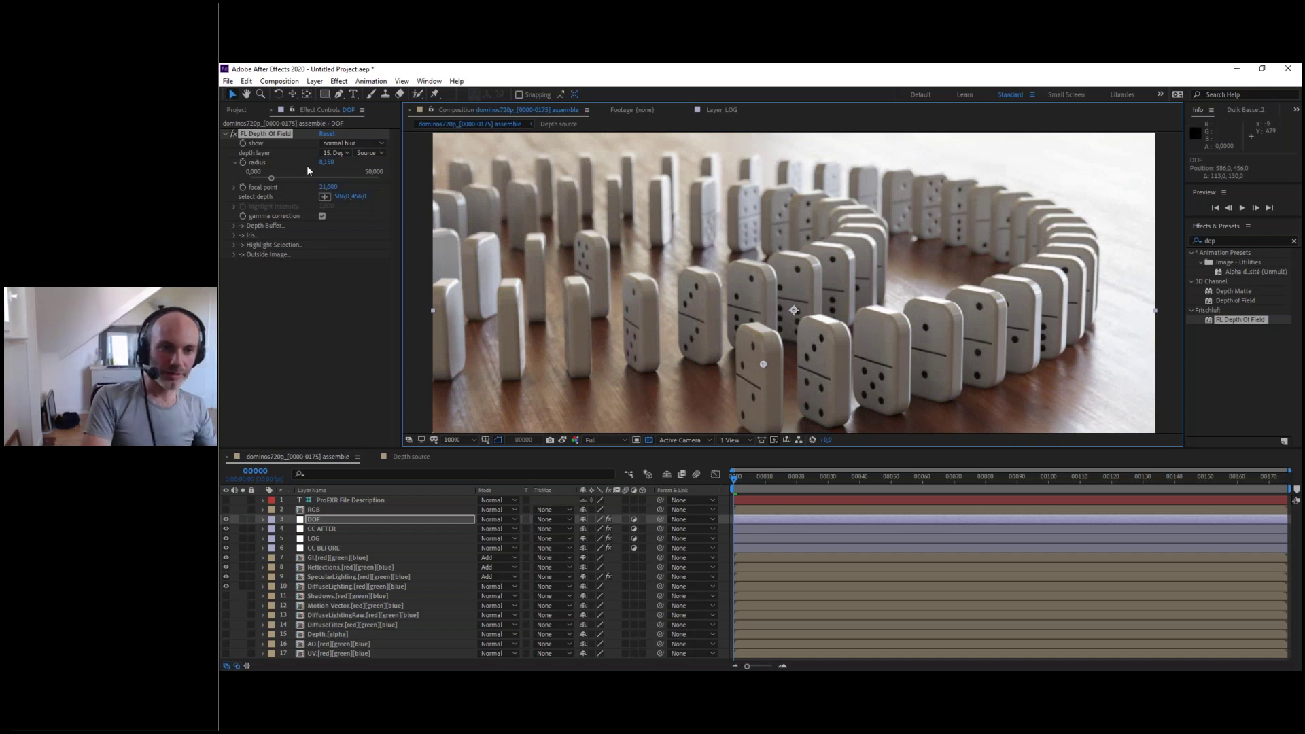
- Test a blur radius of about 41 while inspecting the front dominos' edges, and reduce the radius to about 10.15
left_click_drag(271, 178, 355, 178)
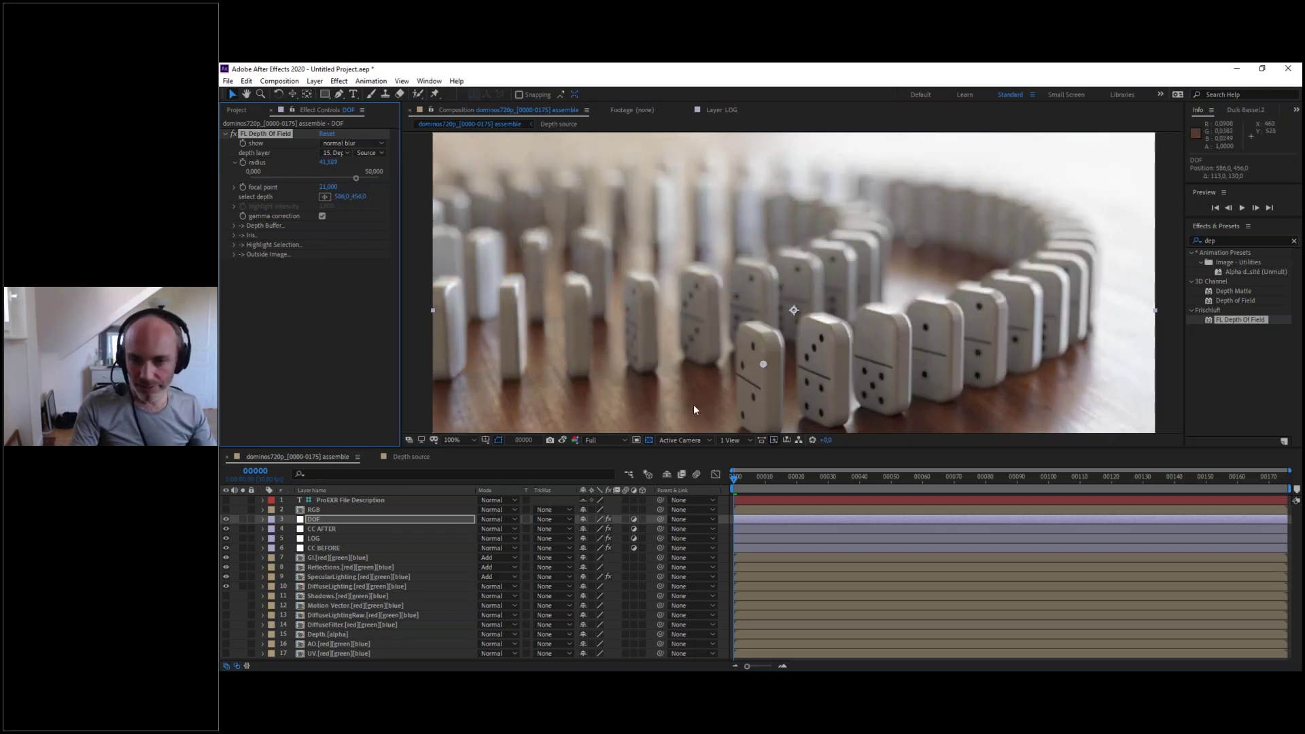
scroll(802, 375, "up", 2)
left_click_drag(757, 387, 700, 257)
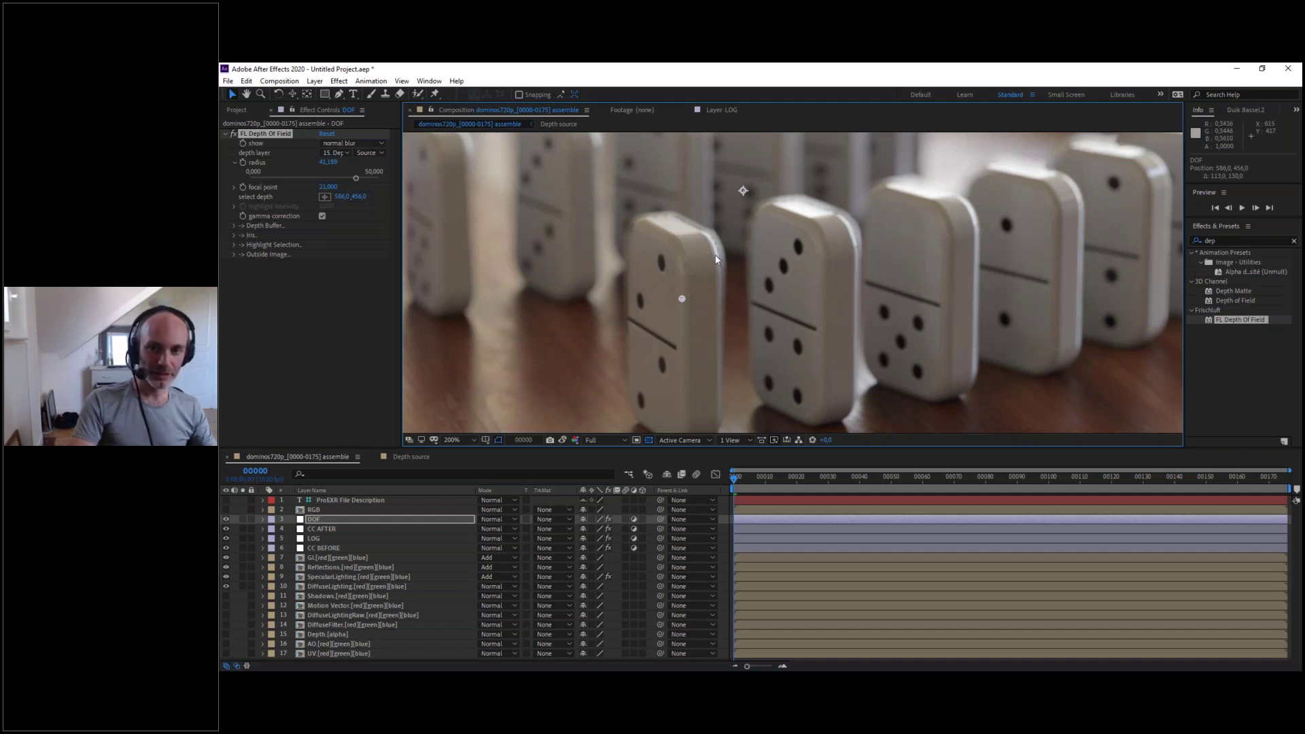
scroll(626, 276, "down", 1)
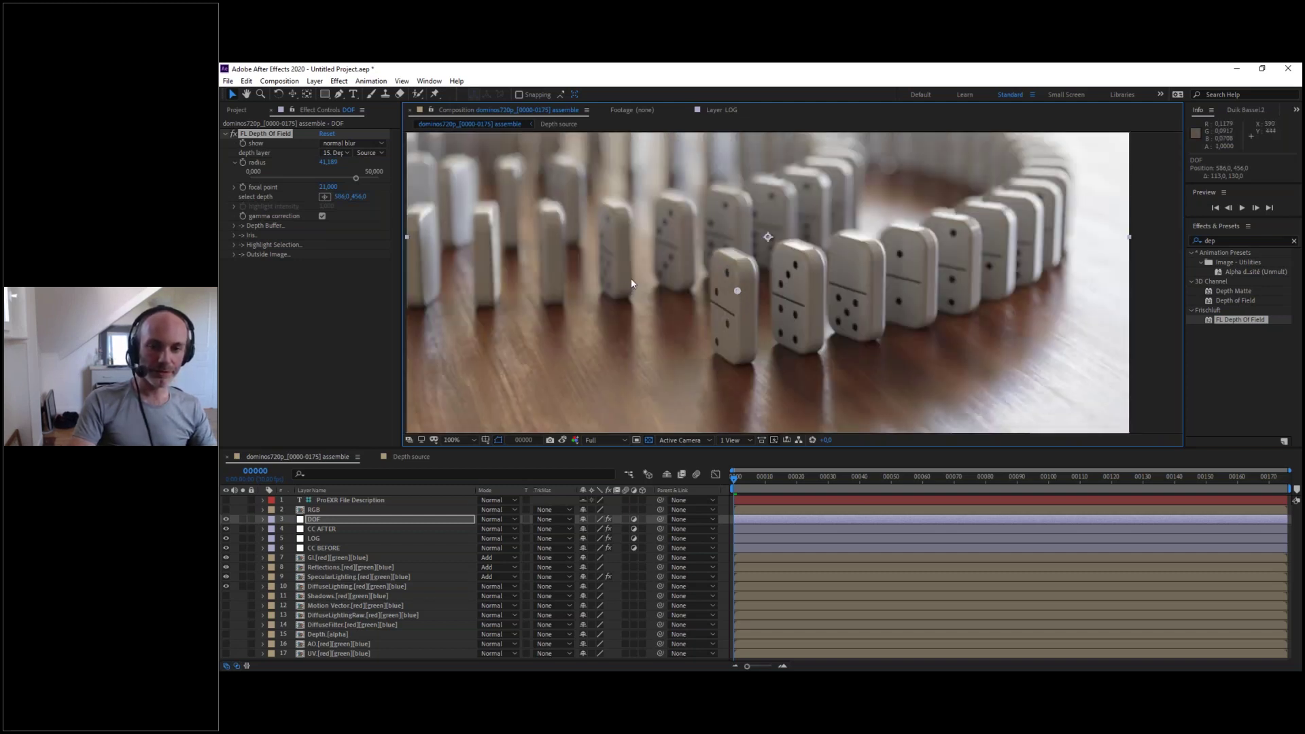
middle_click_drag(685, 237, 700, 301)
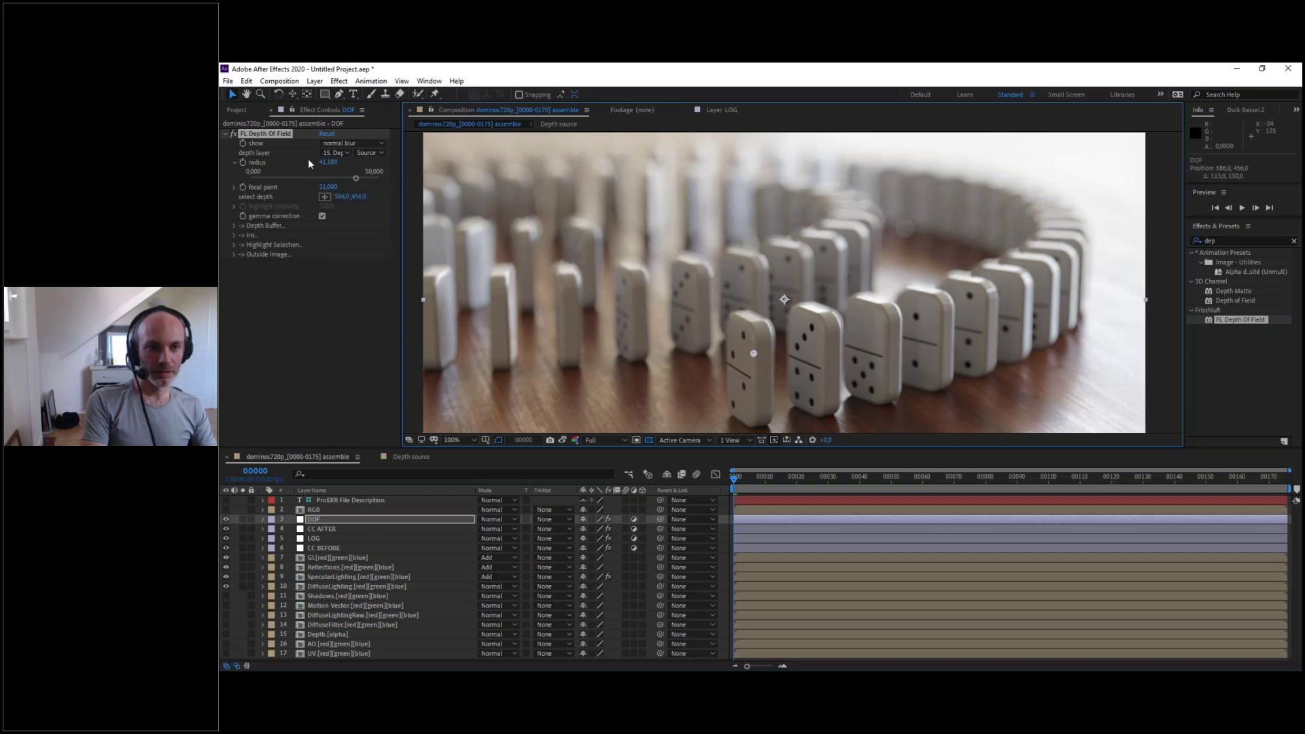
left_click(276, 178)
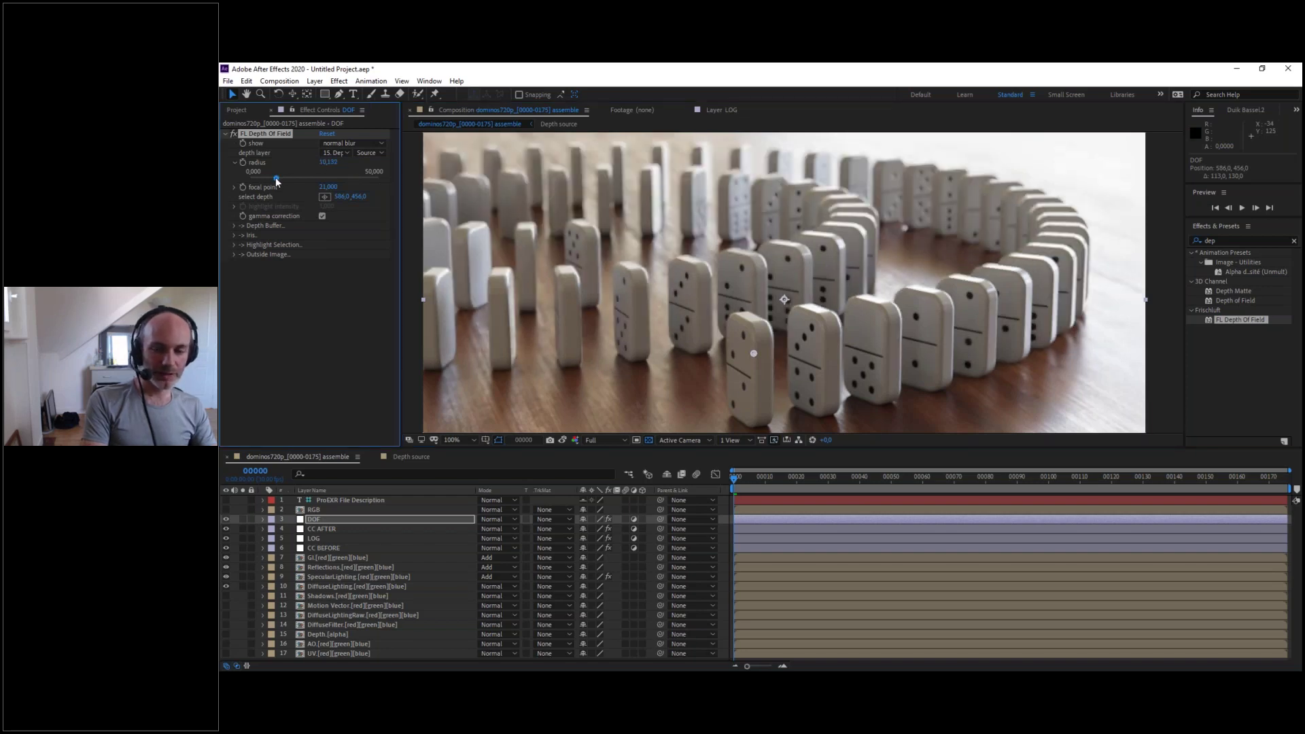
- Reduce the depth-of-field radius to about 6.6, and add an adjustment layer named MB above the DOF layer
left_click(266, 178)
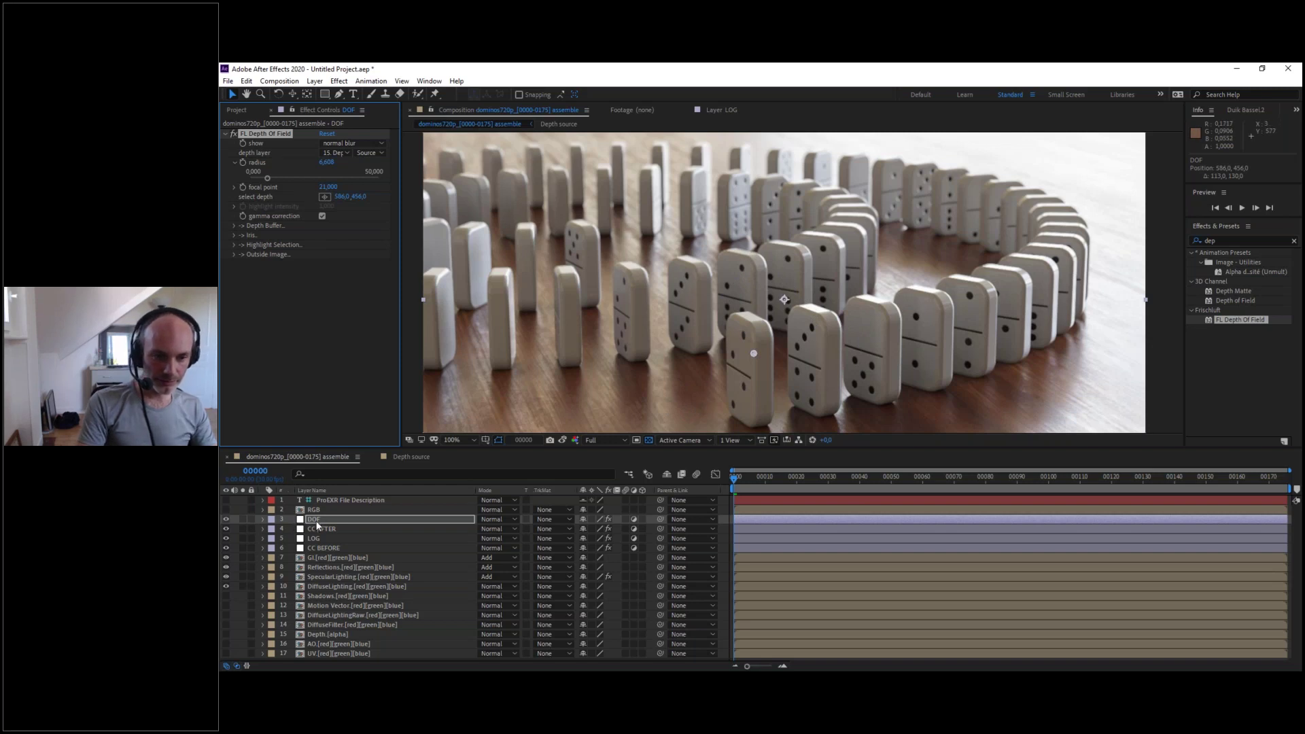
left_click(339, 521)
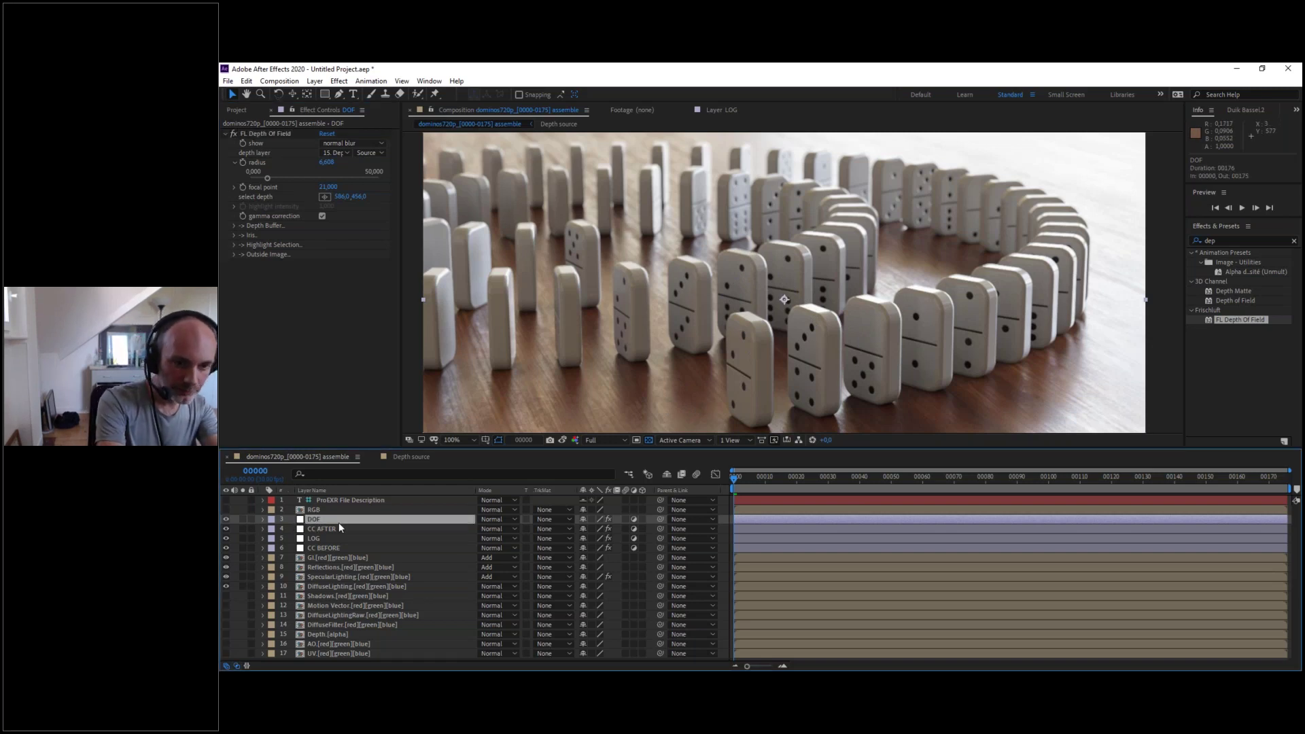
key("ctrl+alt+y")
key("Return")
type("M")
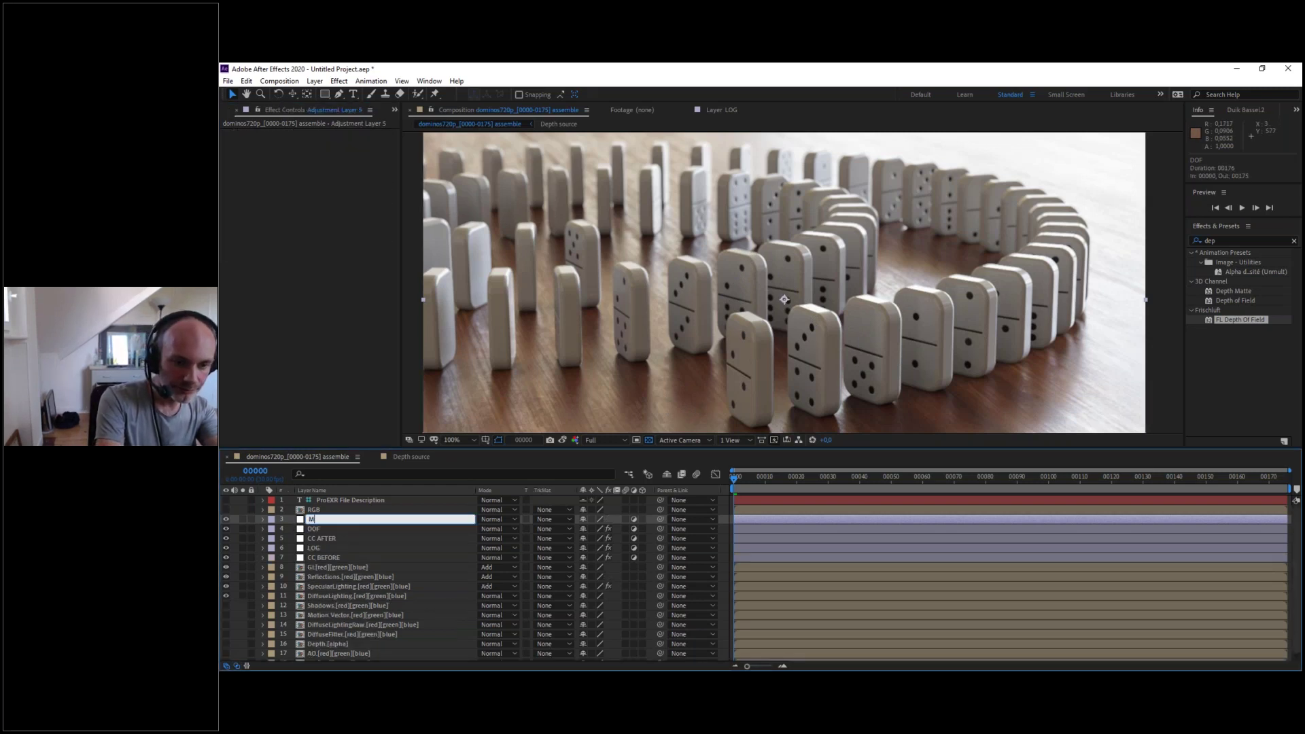
type("B")
key("Return")
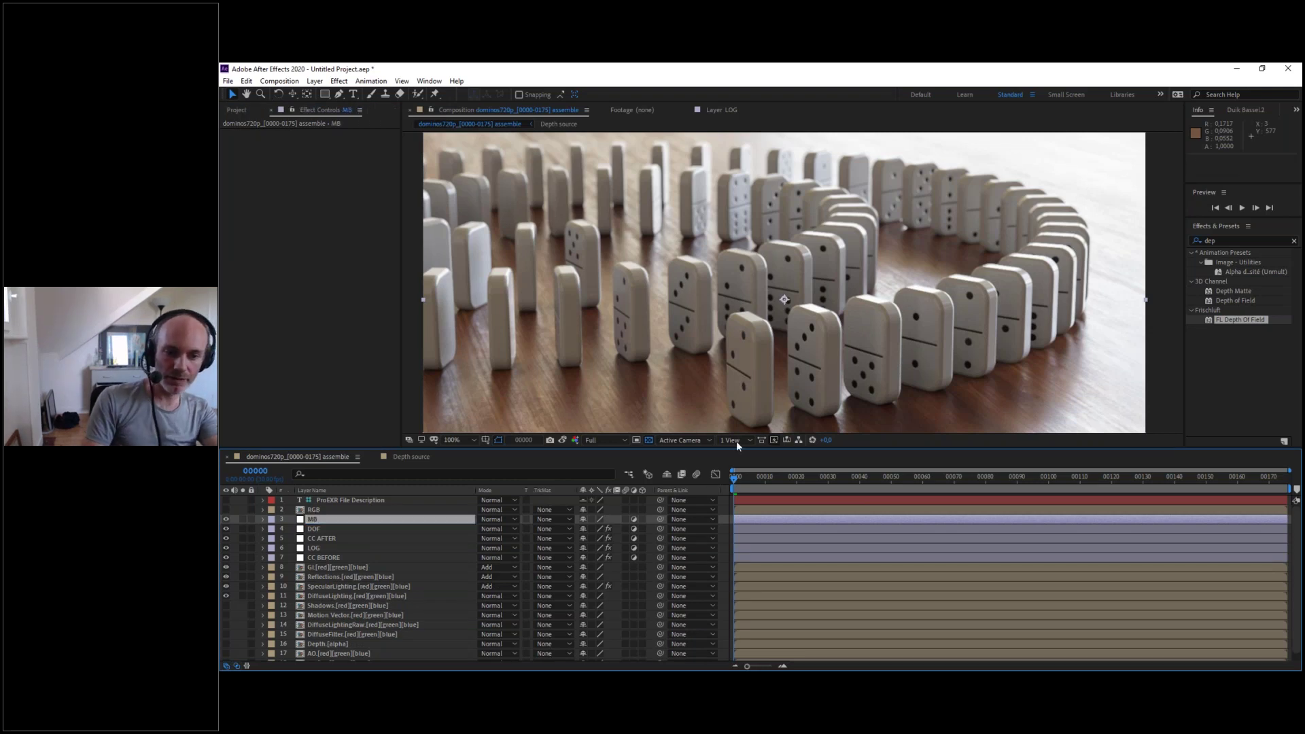
- Apply RSMB Pro Vectors to the MB layer and set its motion vectors source to Motion Vector.[red][green][blue]
key("ctrl+space")
type("r")
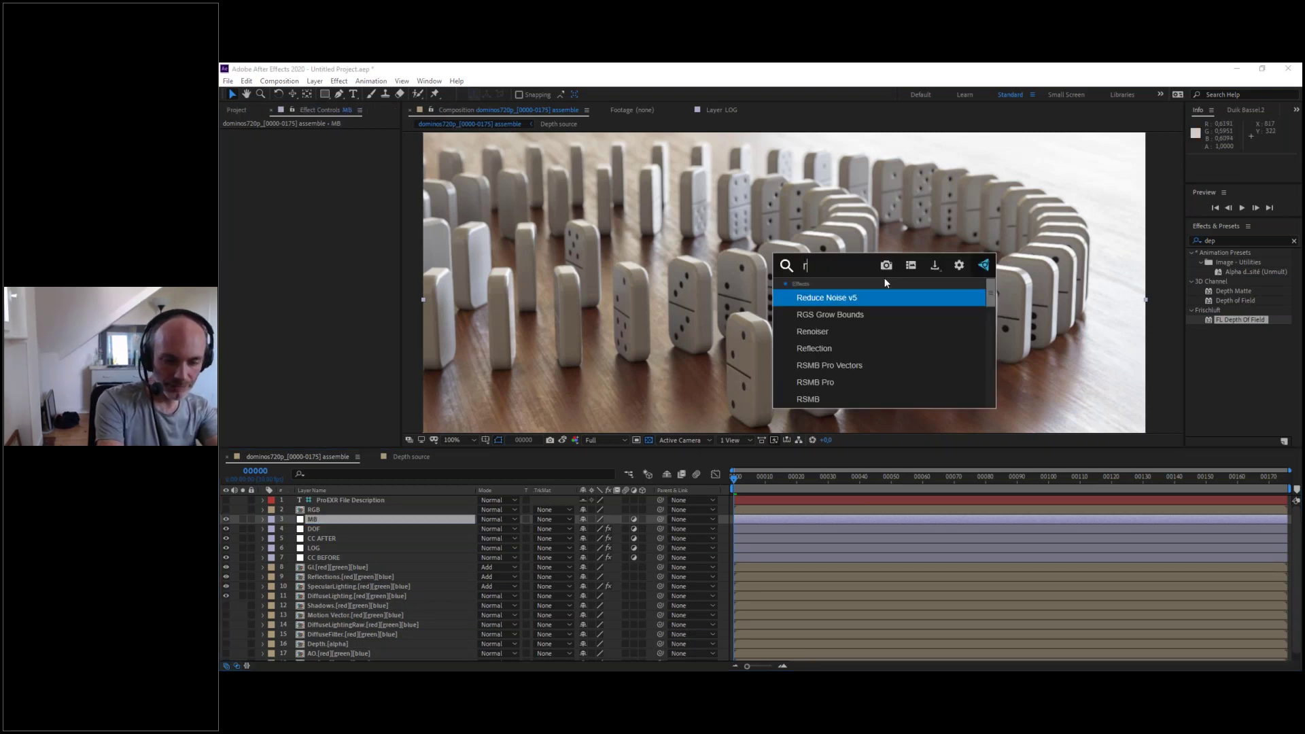
type("sm")
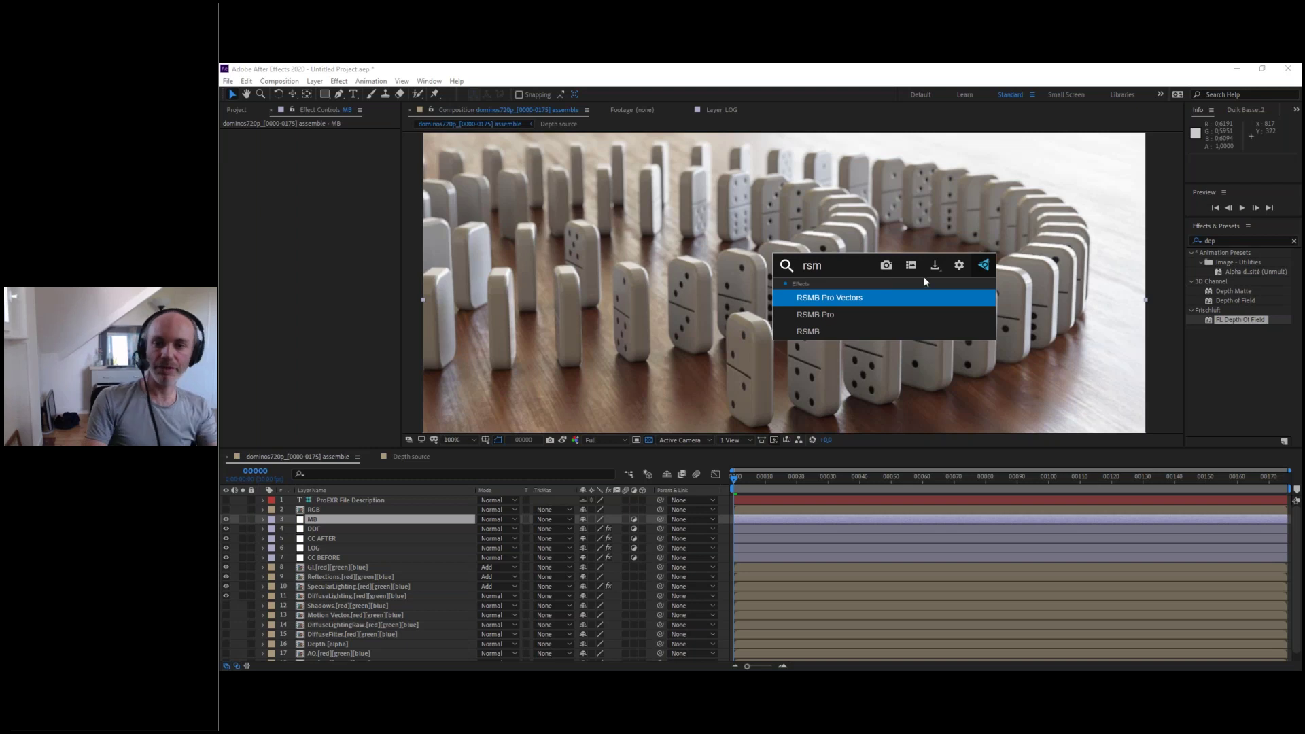
left_click(835, 300)
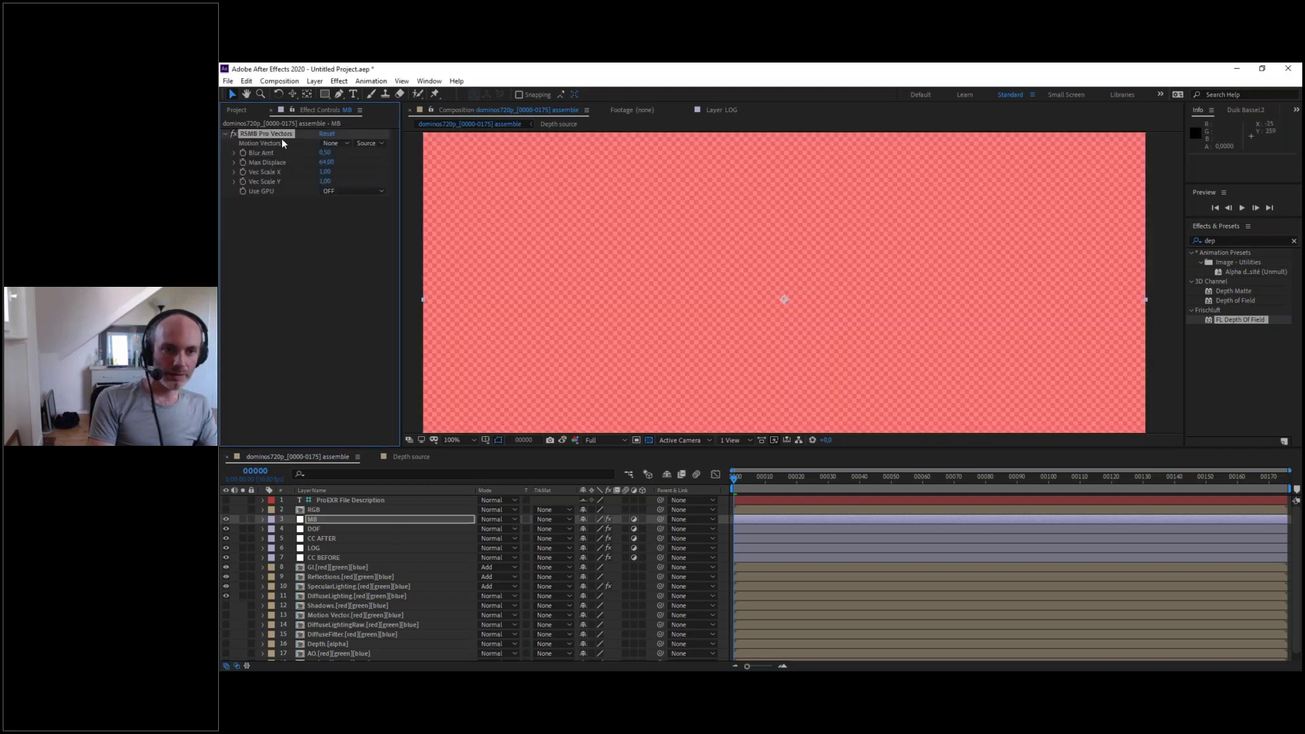
left_click(333, 142)
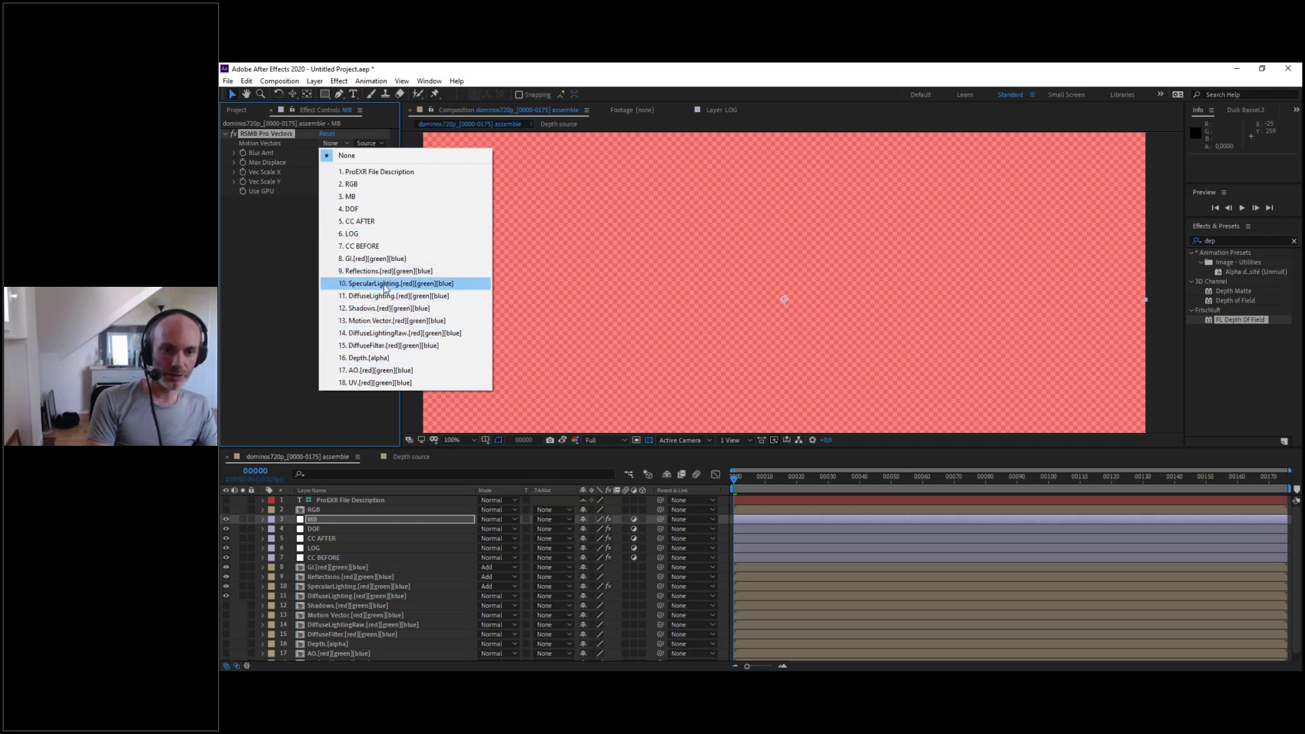
left_click(384, 321)
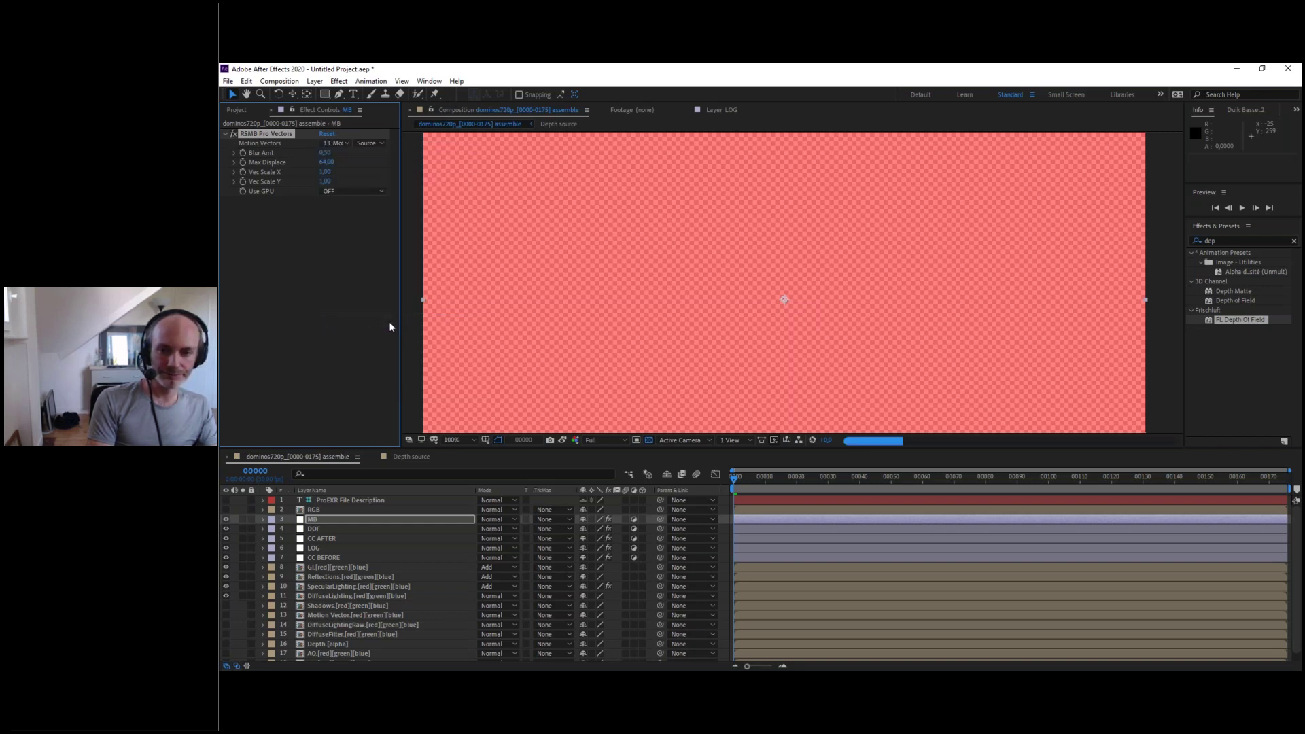
- Inspect the motion blur on the falling dominos at frames 31 and 15, and set Blur Amt to 0,1
left_click(833, 487)
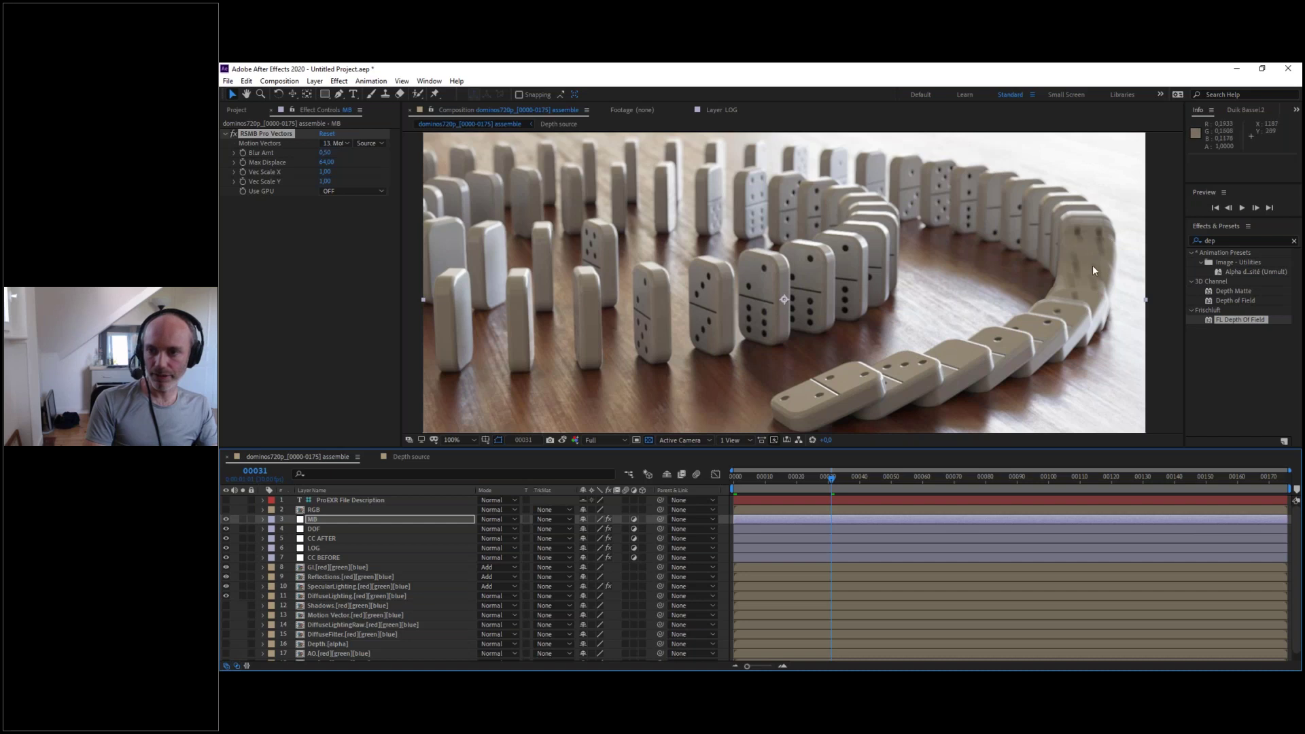
left_click(781, 478)
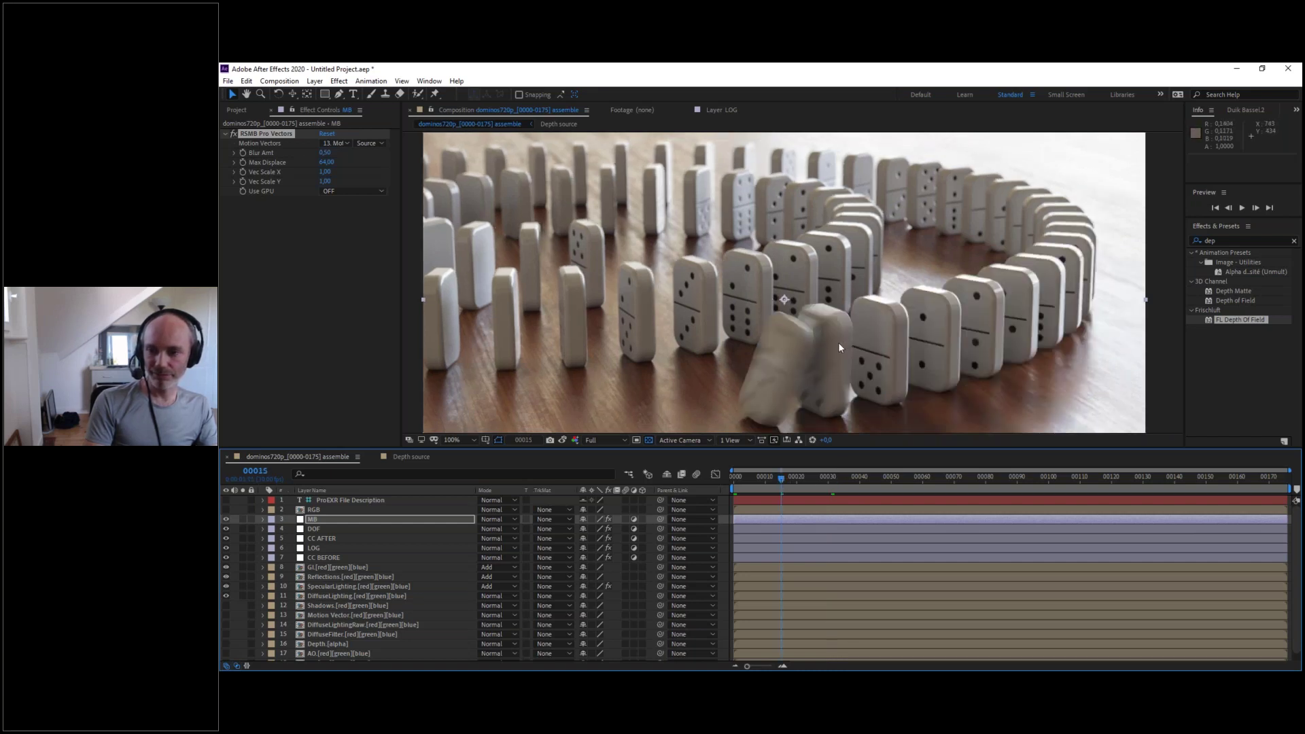
left_click(259, 130)
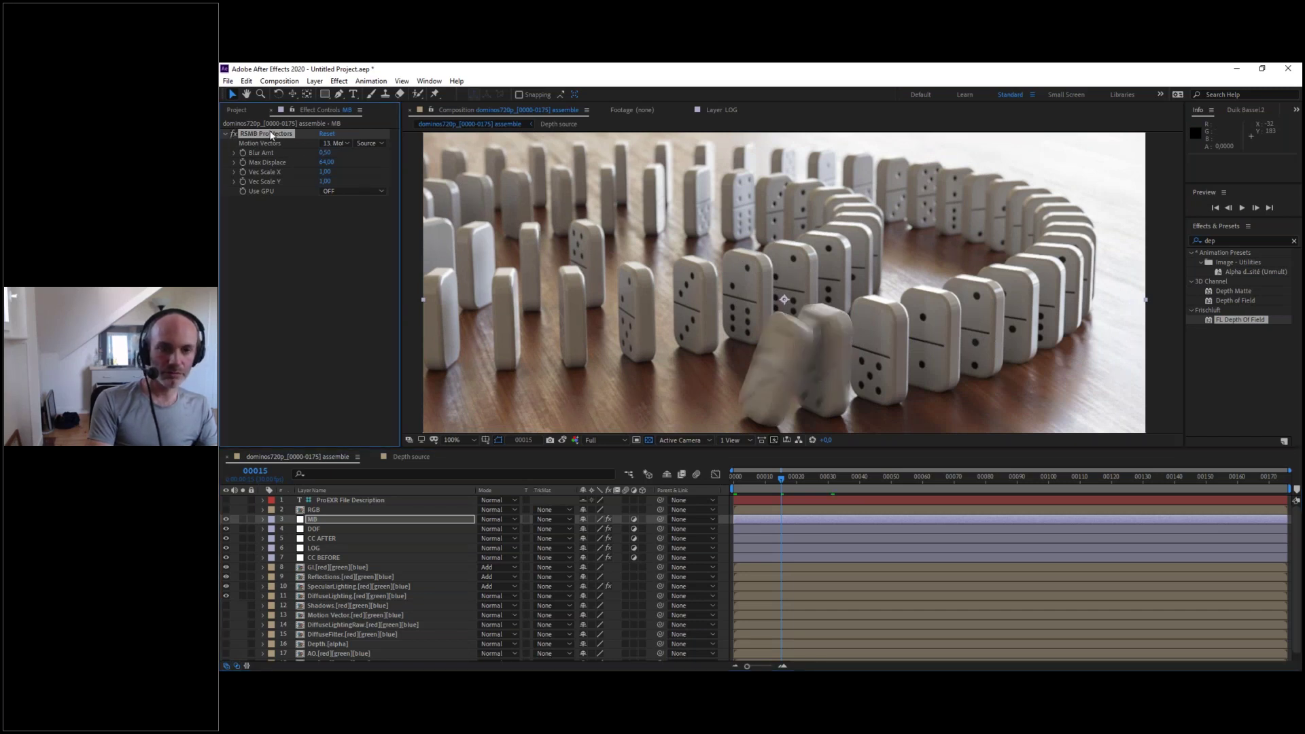
left_click(289, 160)
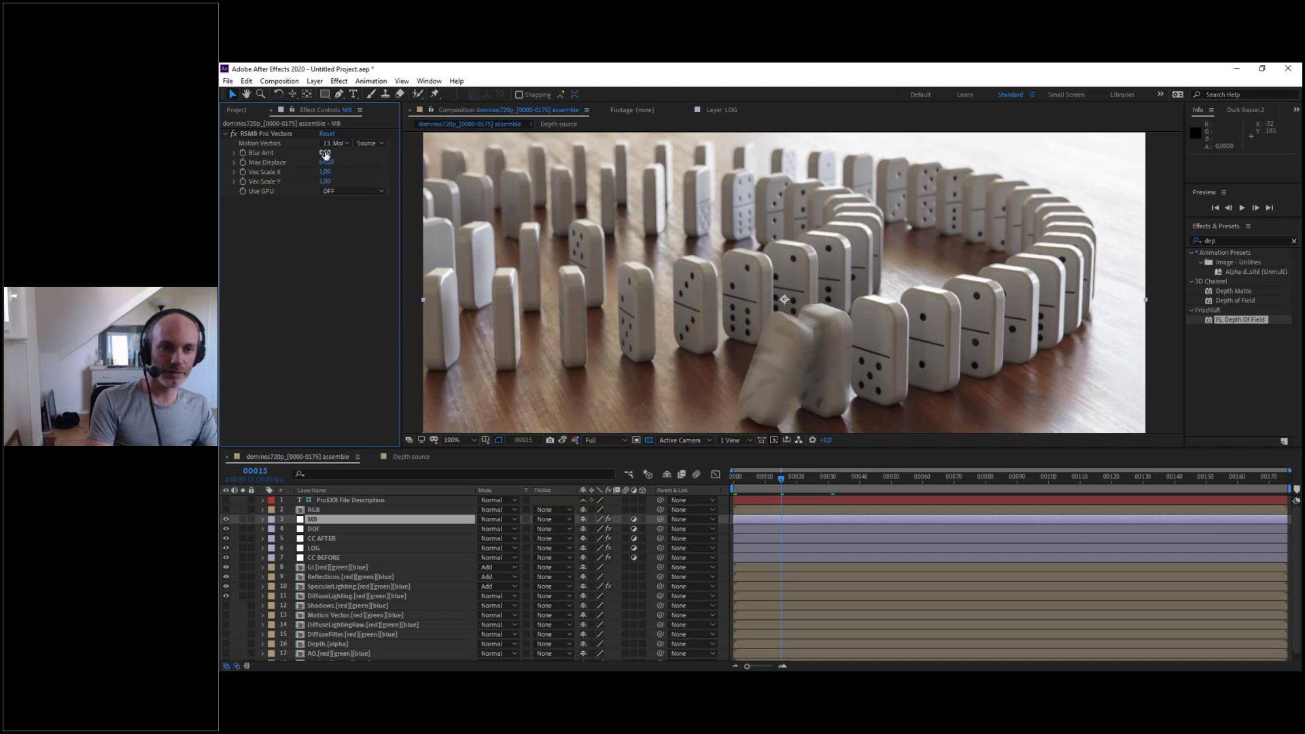
left_click(325, 153)
type("0,1")
key("Return")
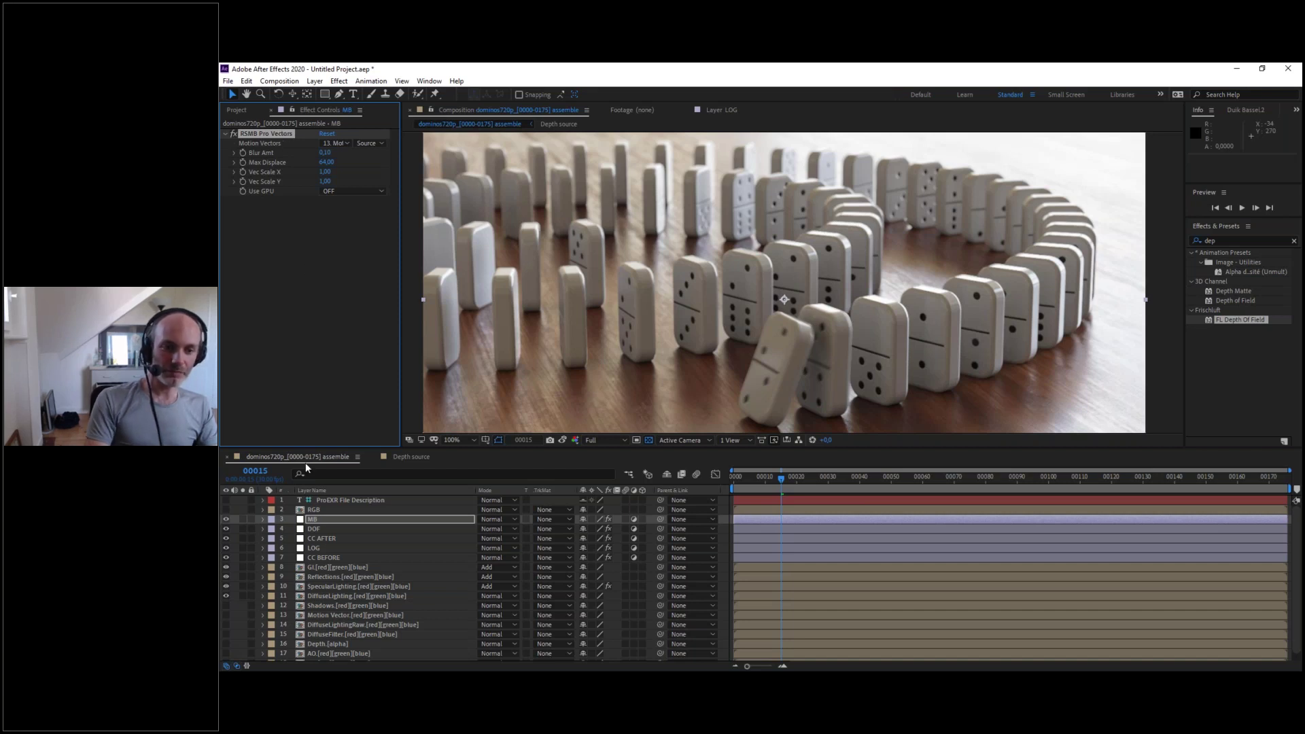
- Move the MB layer below the DOF layer and check the falling dominos at frames 67 and 106
left_click_drag(314, 524, 313, 534)
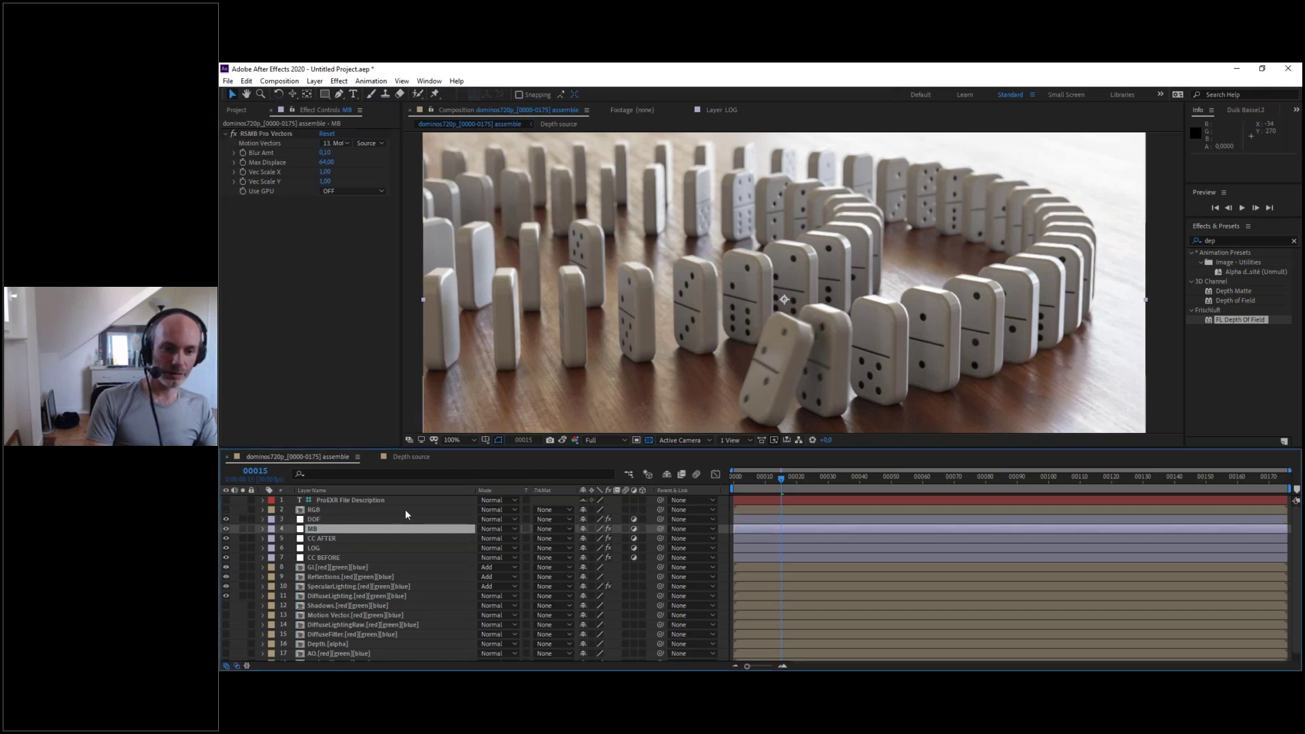
left_click(945, 483)
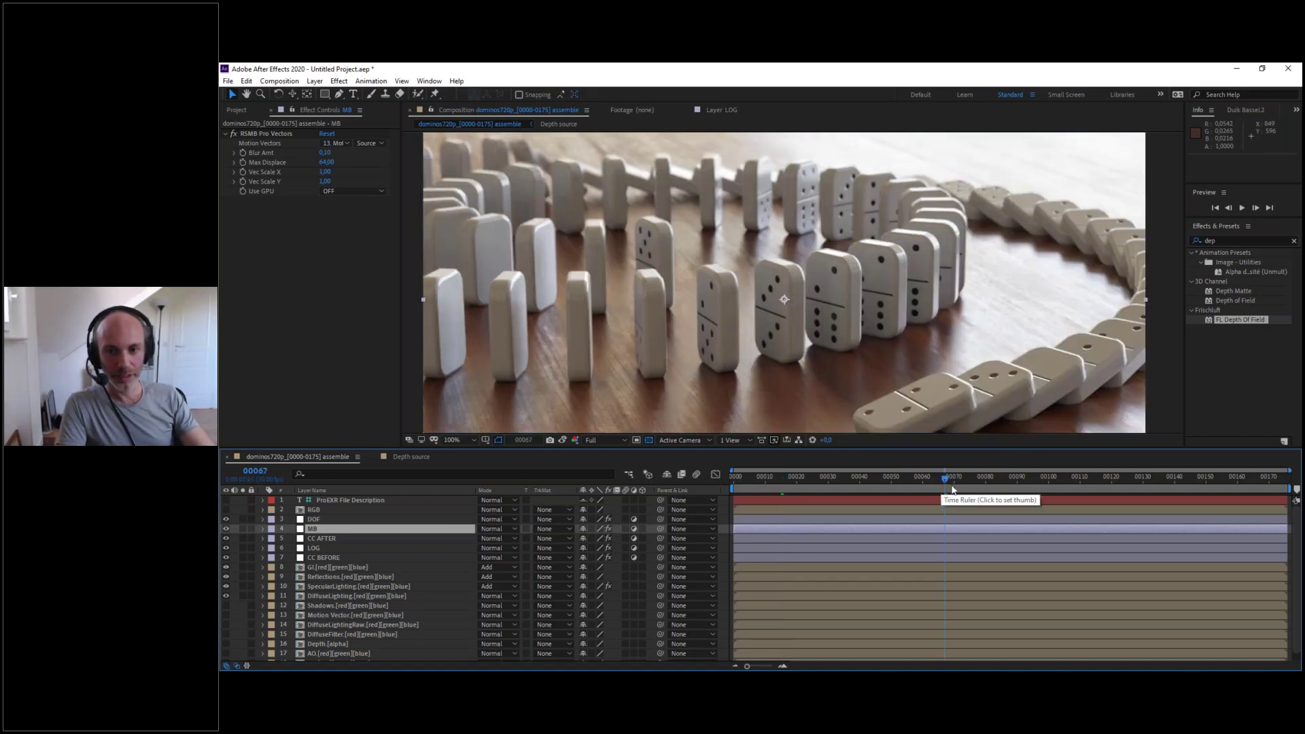
left_click(1067, 482)
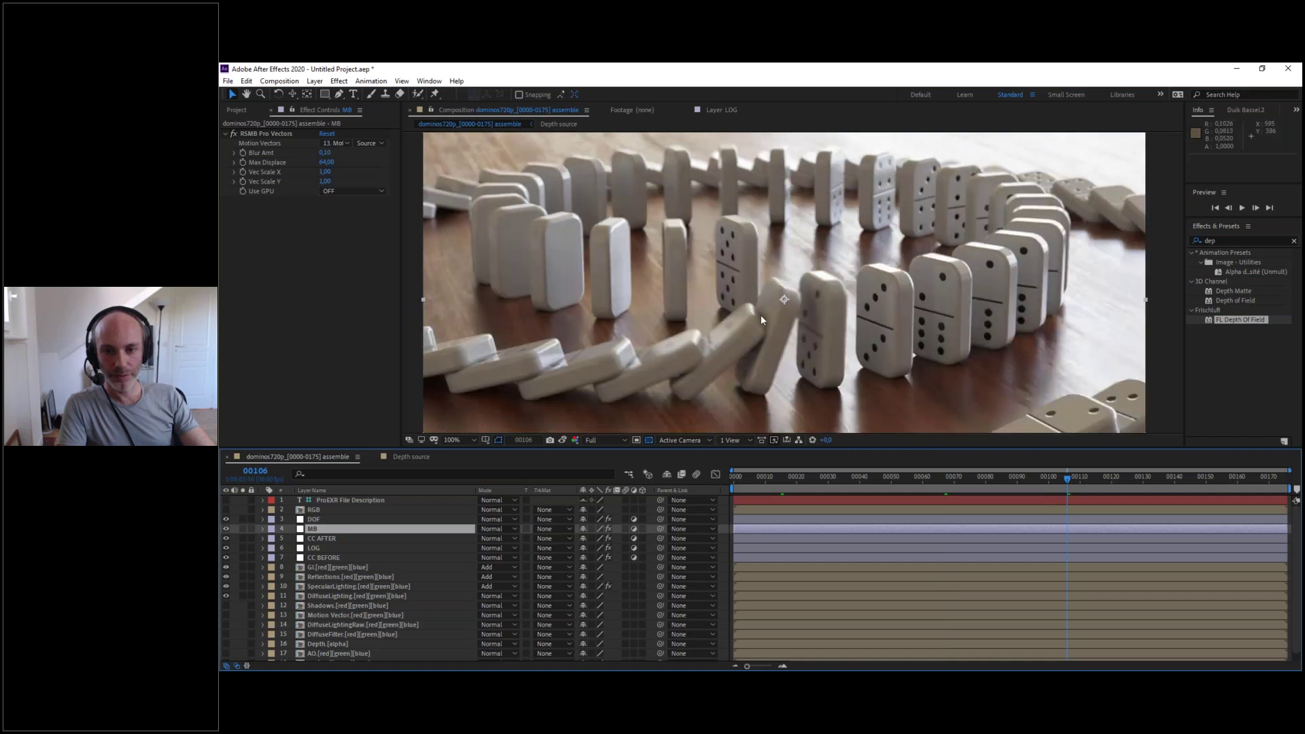
- Compare frame 106 with RSMB Pro Vectors off and on, and set its Blur Amt to 0,05
left_click(234, 134)
left_click(234, 134)
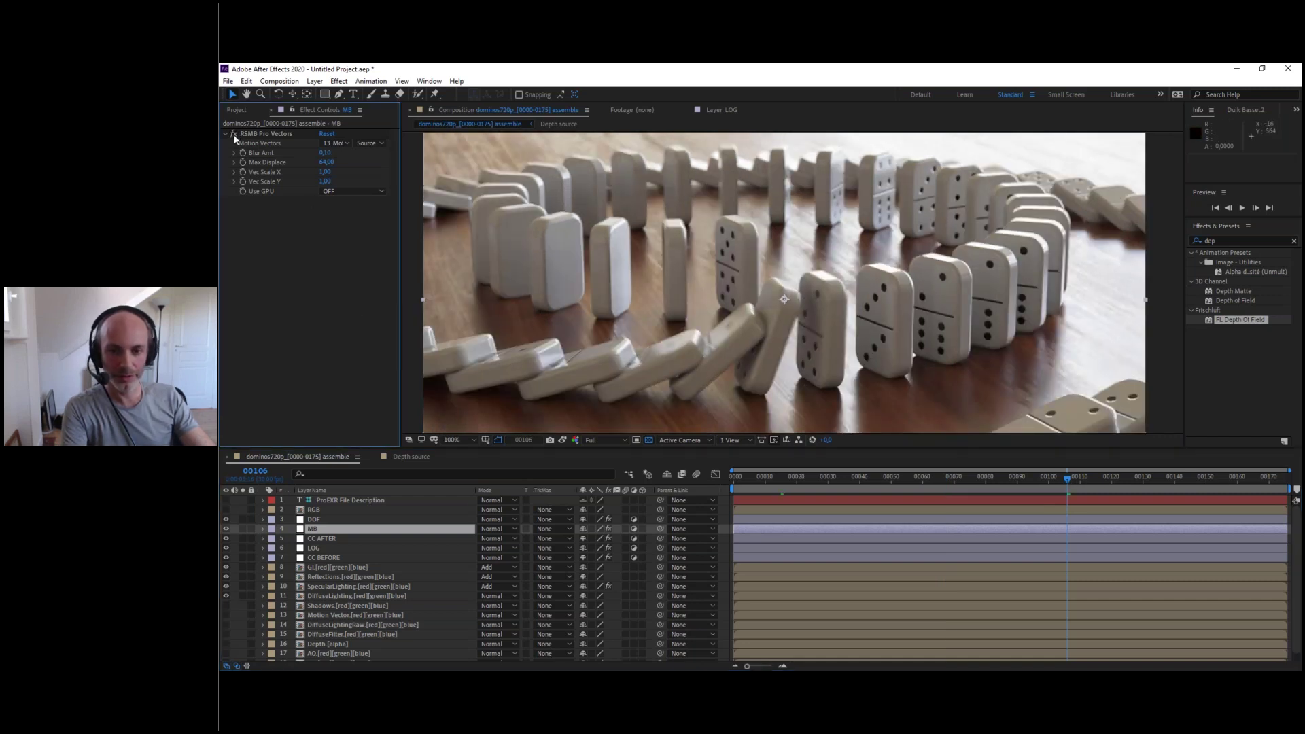
left_click(234, 134)
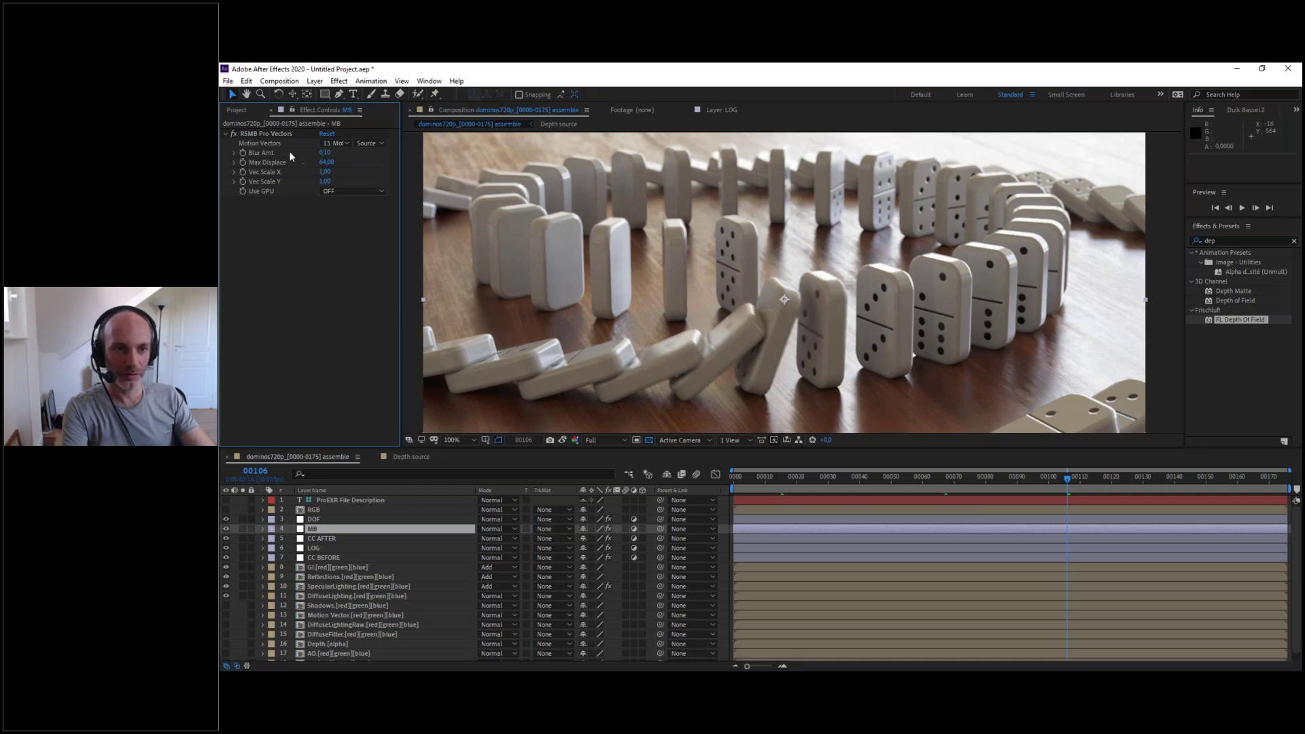
type("0,05")
key("Return")
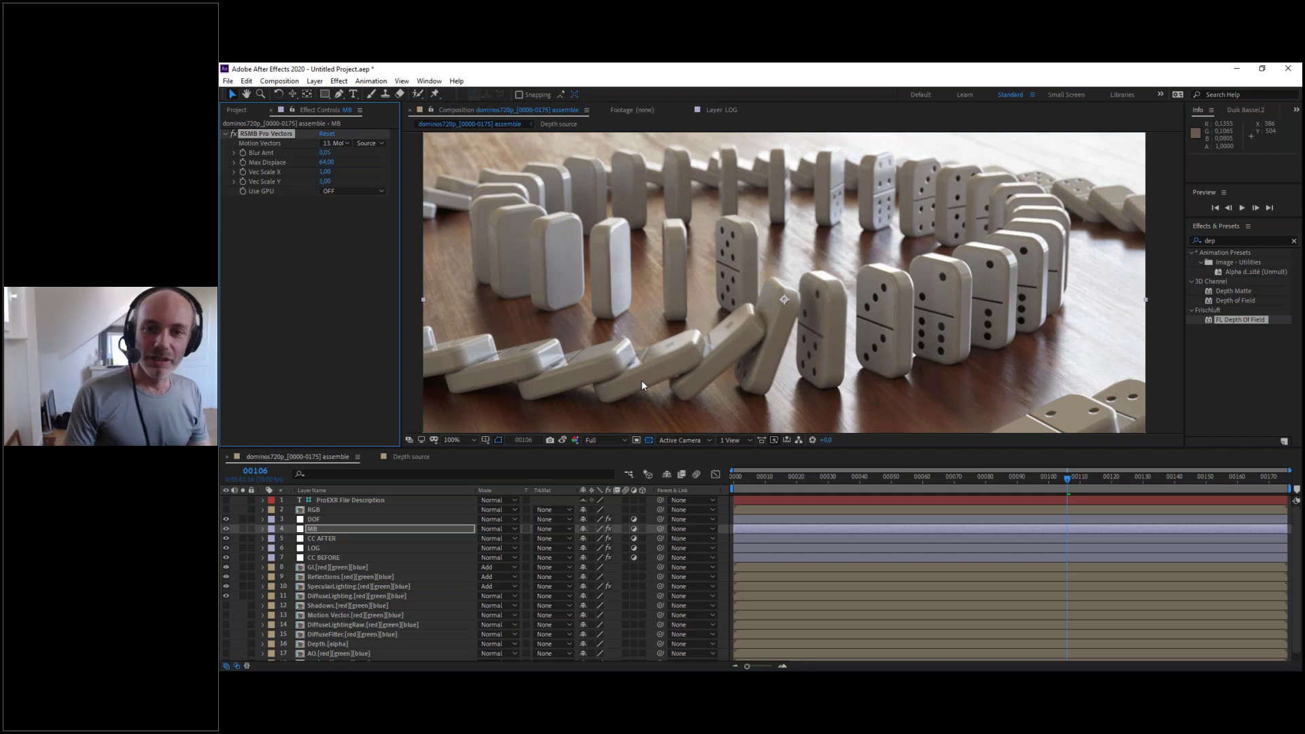
scroll(841, 305, "down", 2)
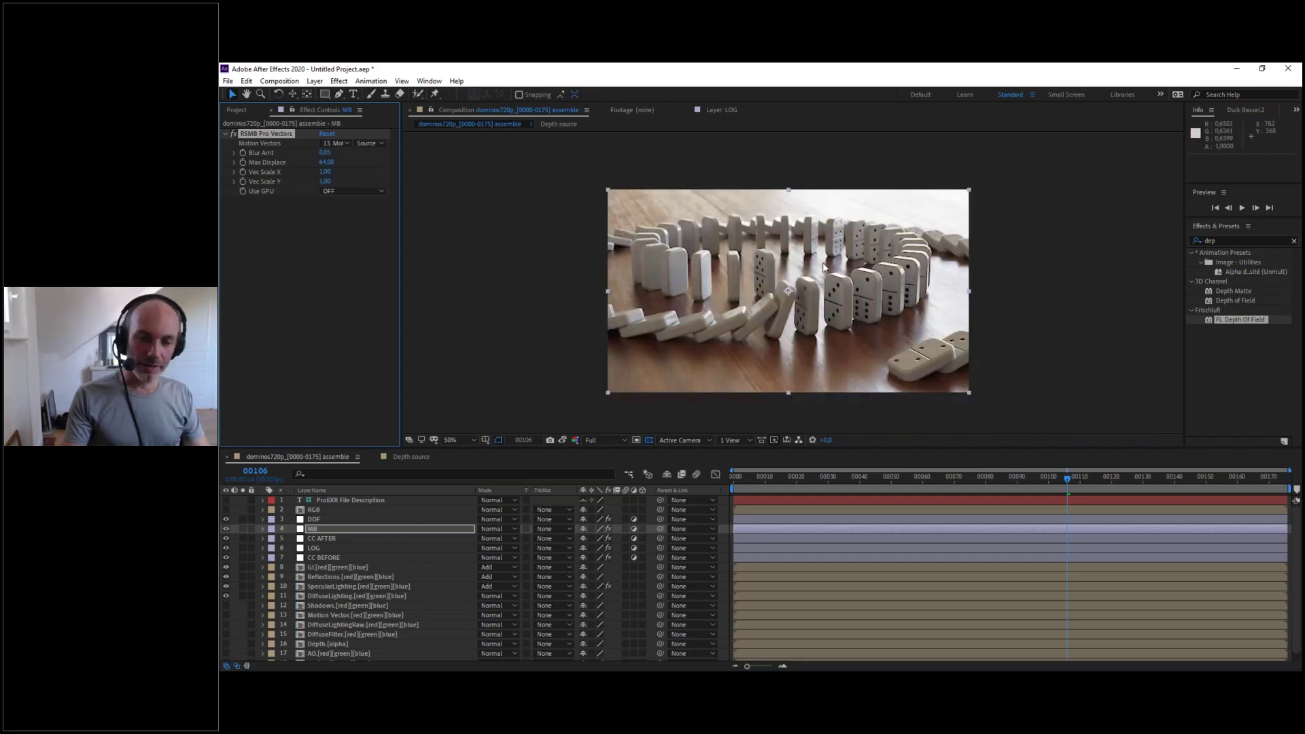
- Add an adjustment layer above the DOF layer and name it LOOKS
left_click(318, 519)
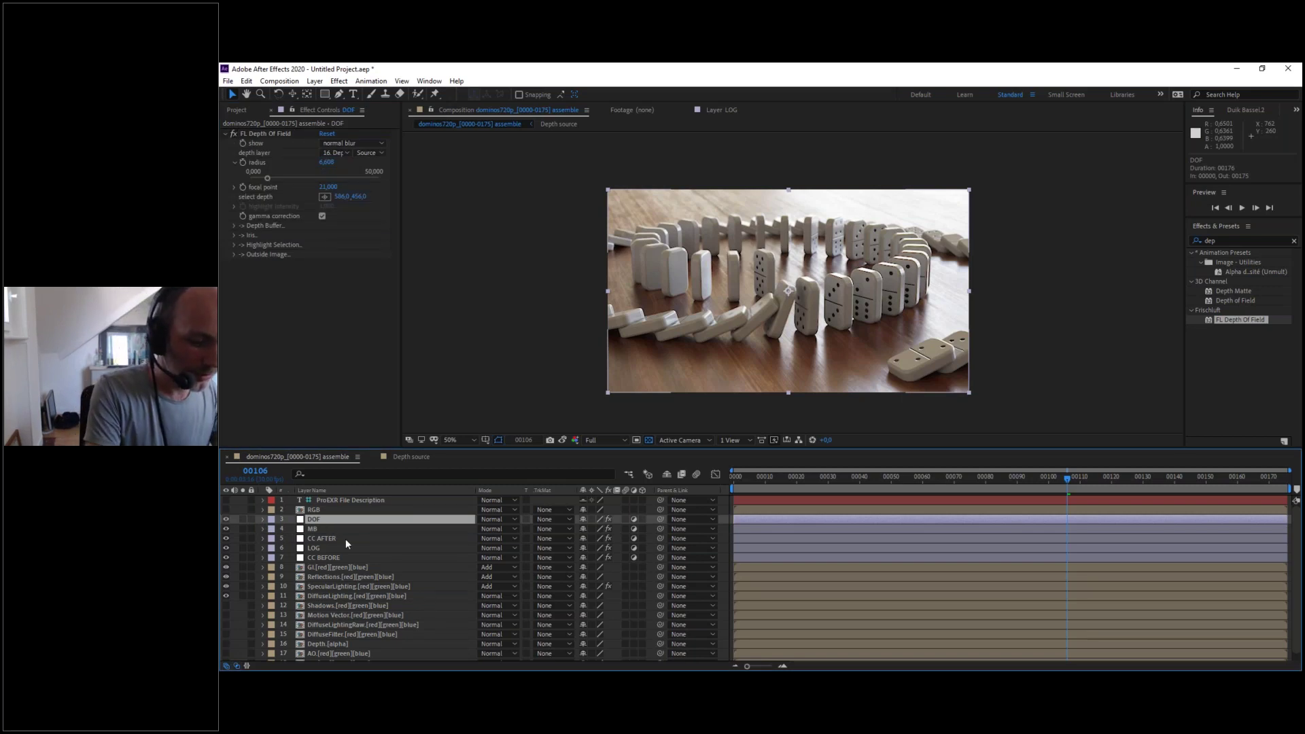
key("ctrl+alt+y")
key("Return")
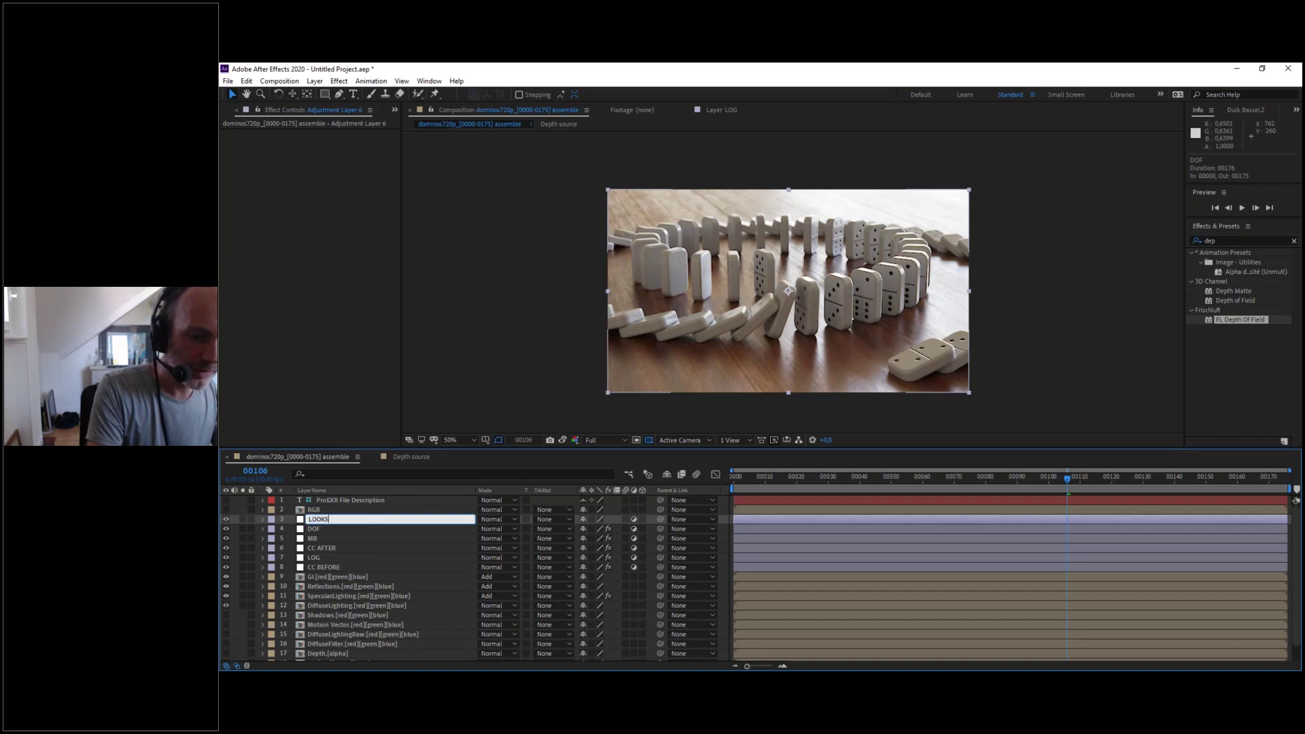
type("LOOKS")
key("Return")
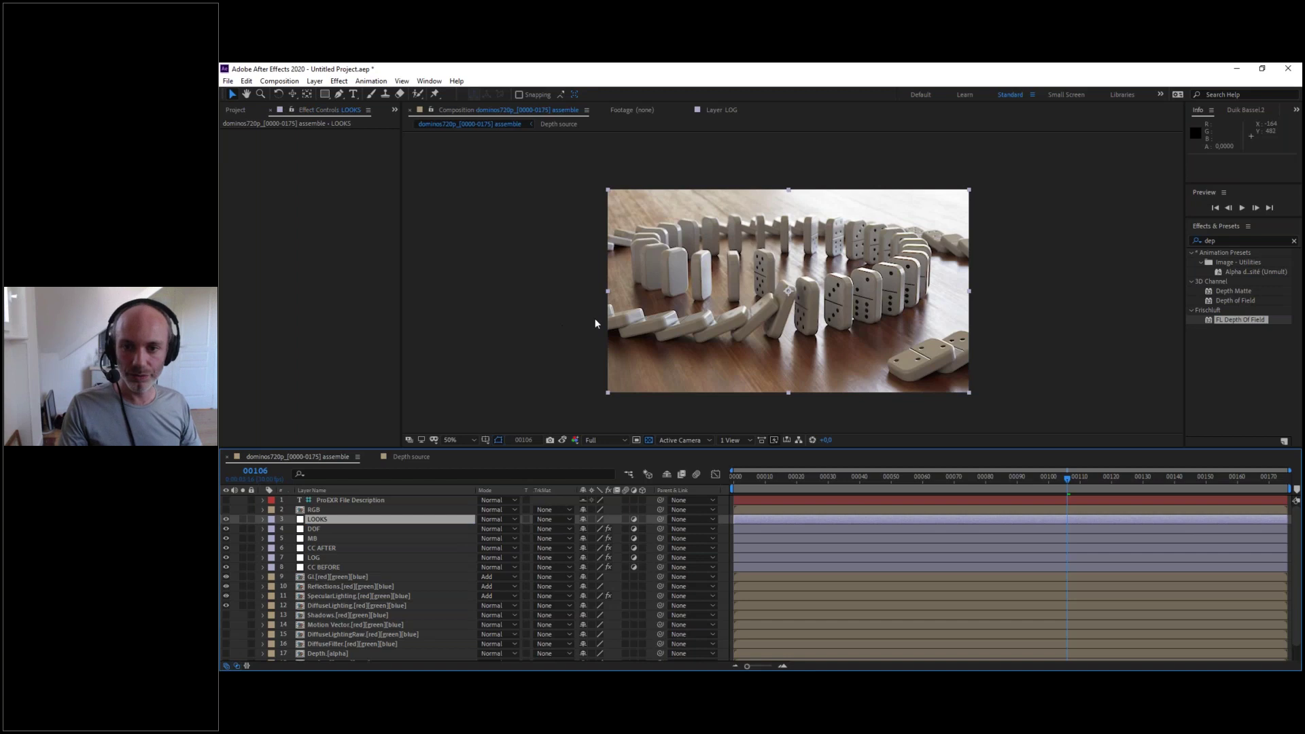
- Apply Color Profile Converter to the LOOKS layer and set its output profile to sRGB IEC61966-2.1
scroll(838, 292, "up", 1)
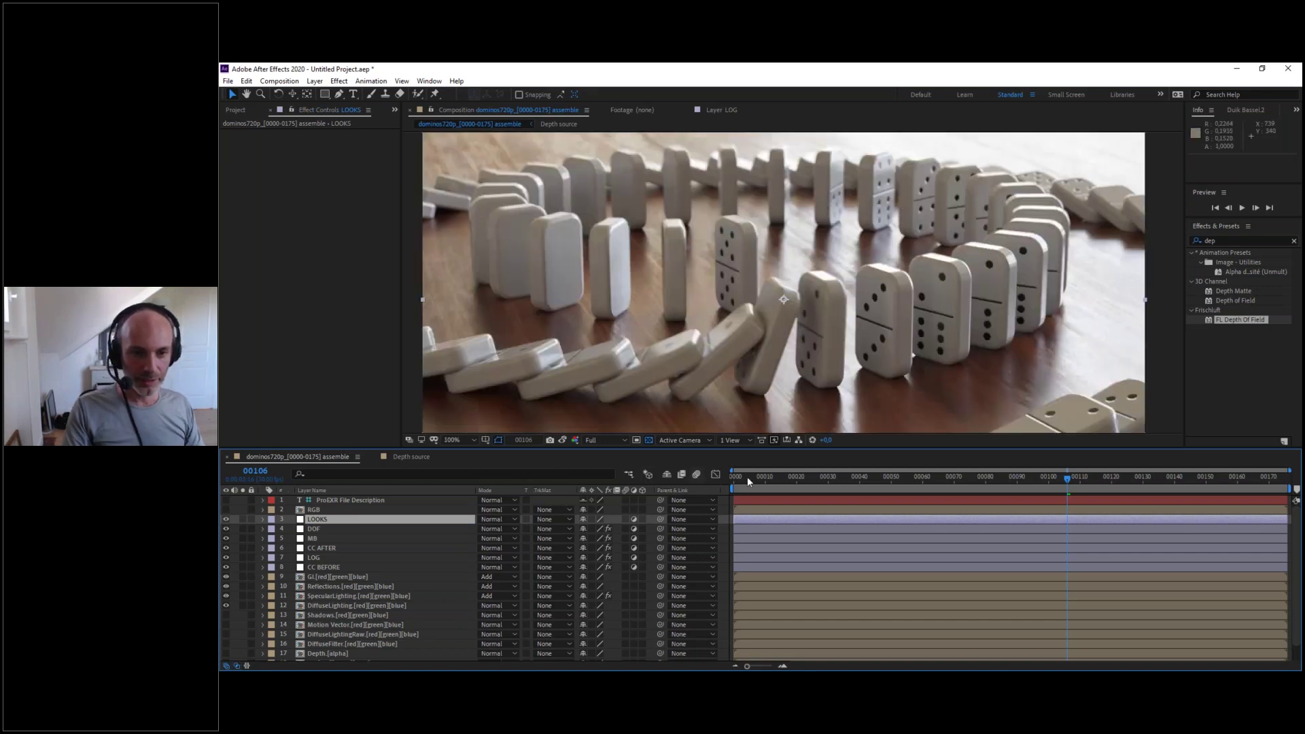
left_click(1226, 240)
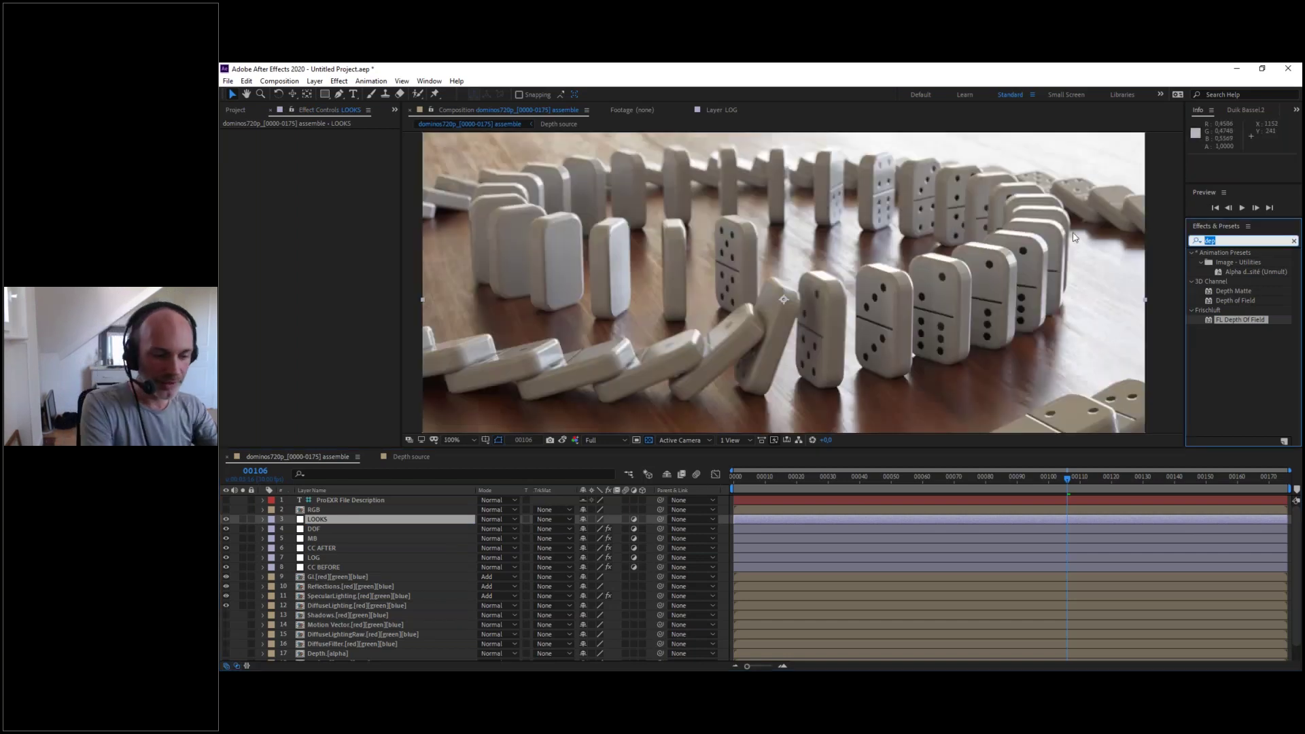
type("co")
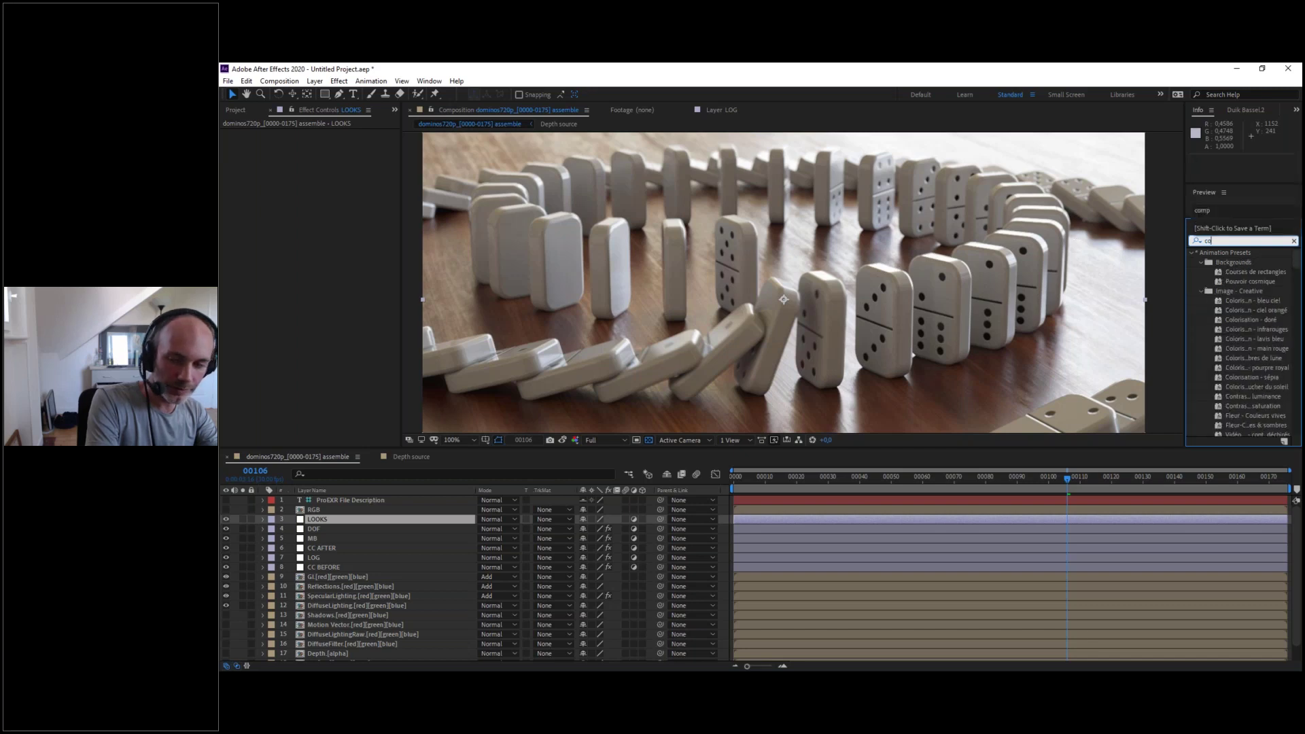
type("nverver")
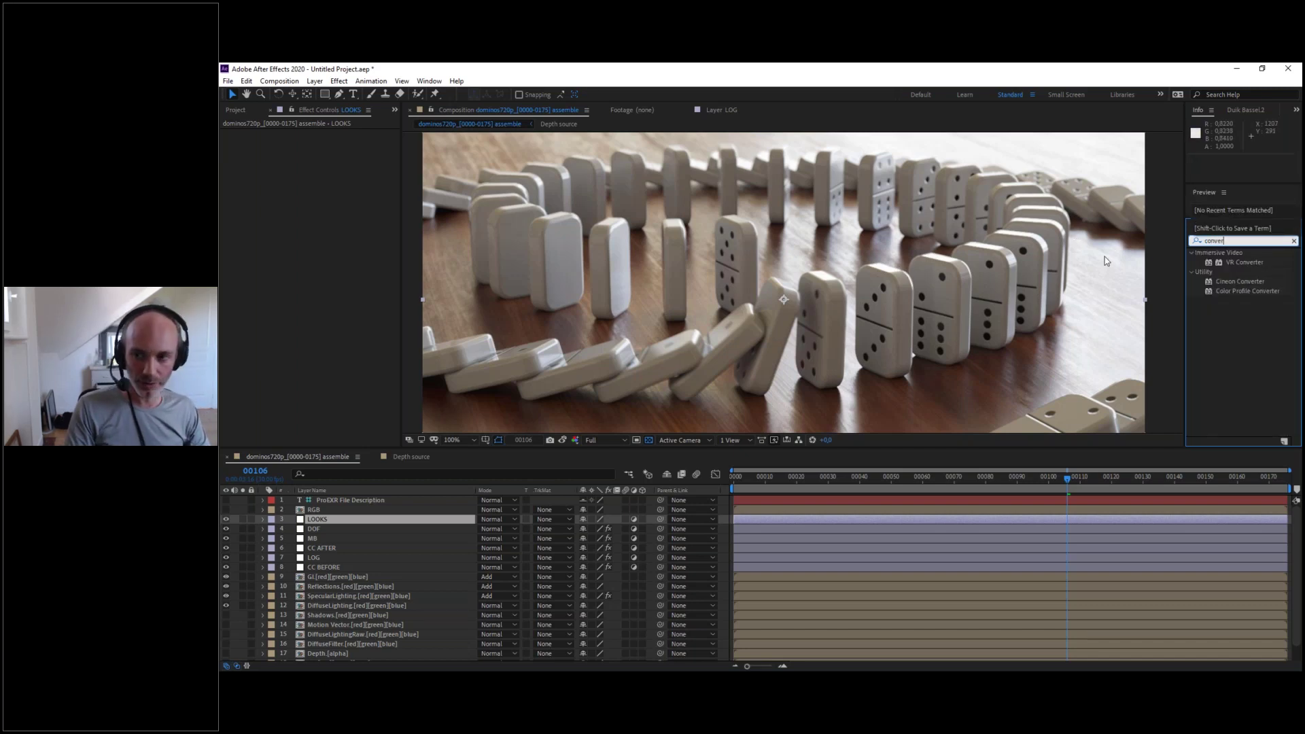
left_click(1228, 265)
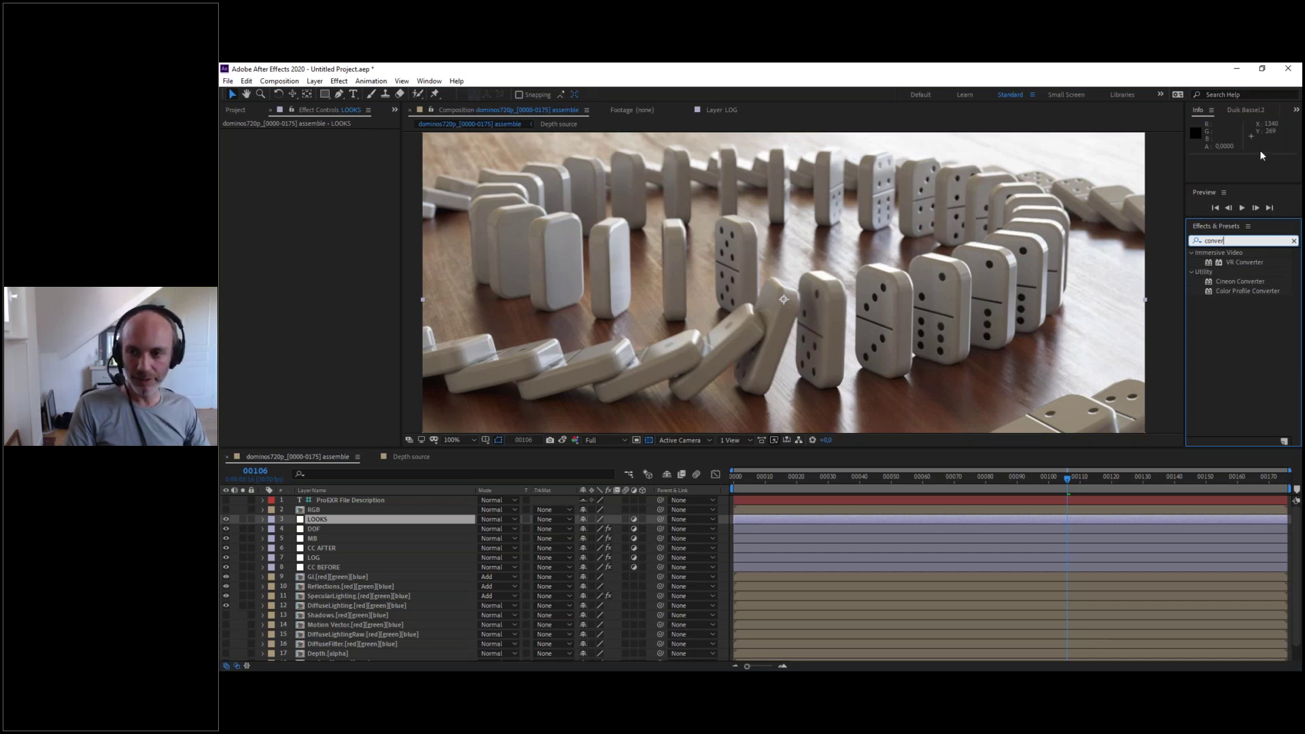
left_click(1245, 291)
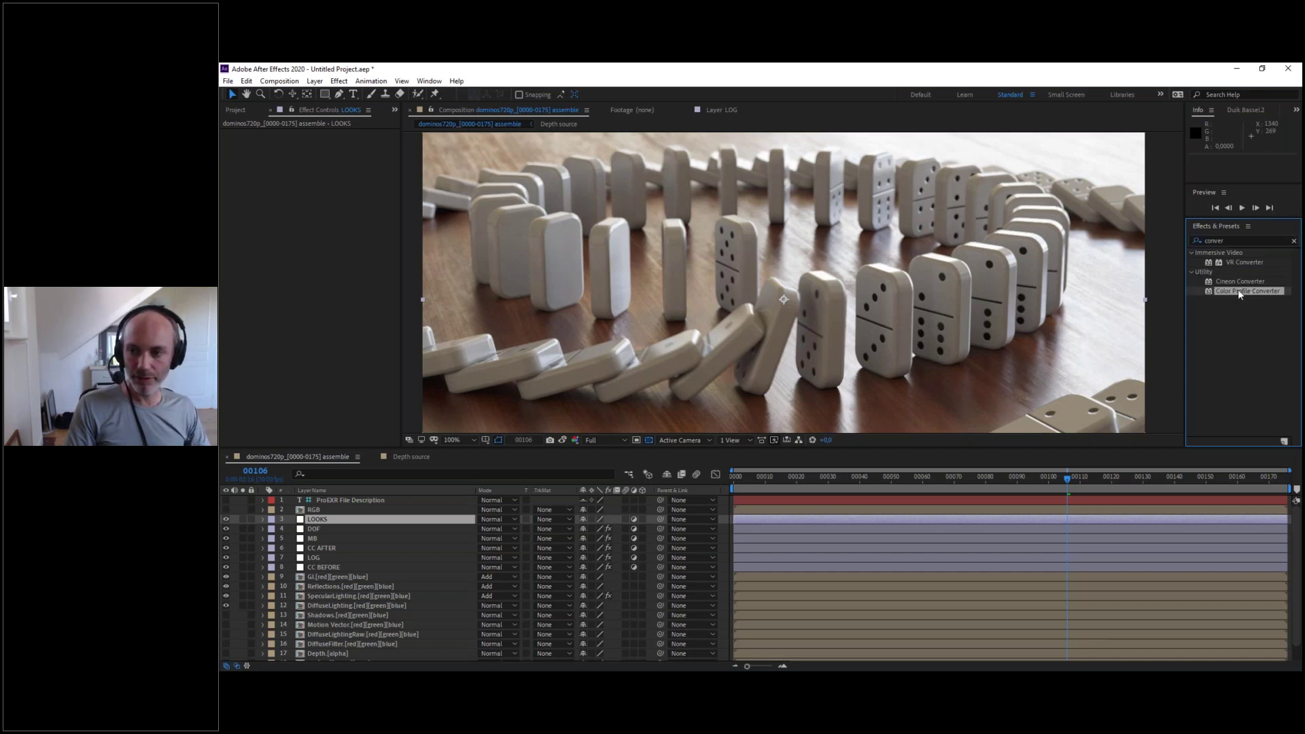
double_click(1239, 291)
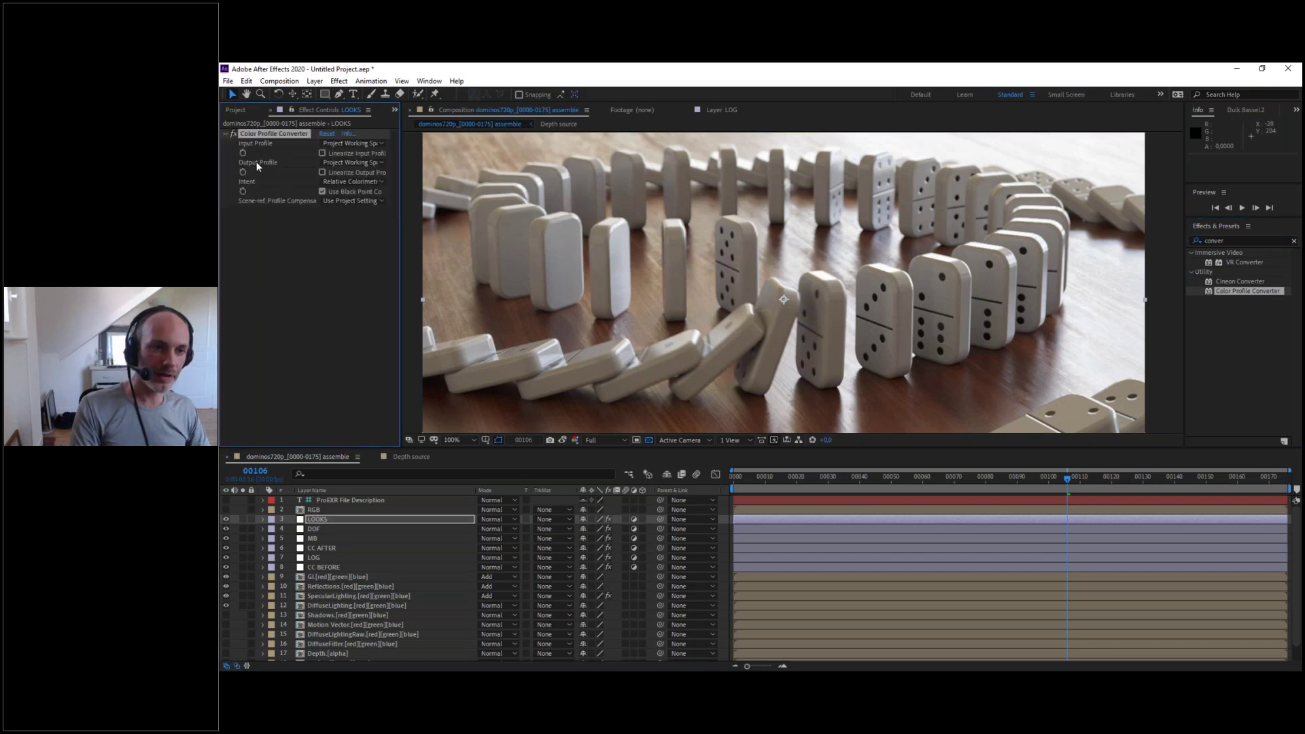
left_click(340, 161)
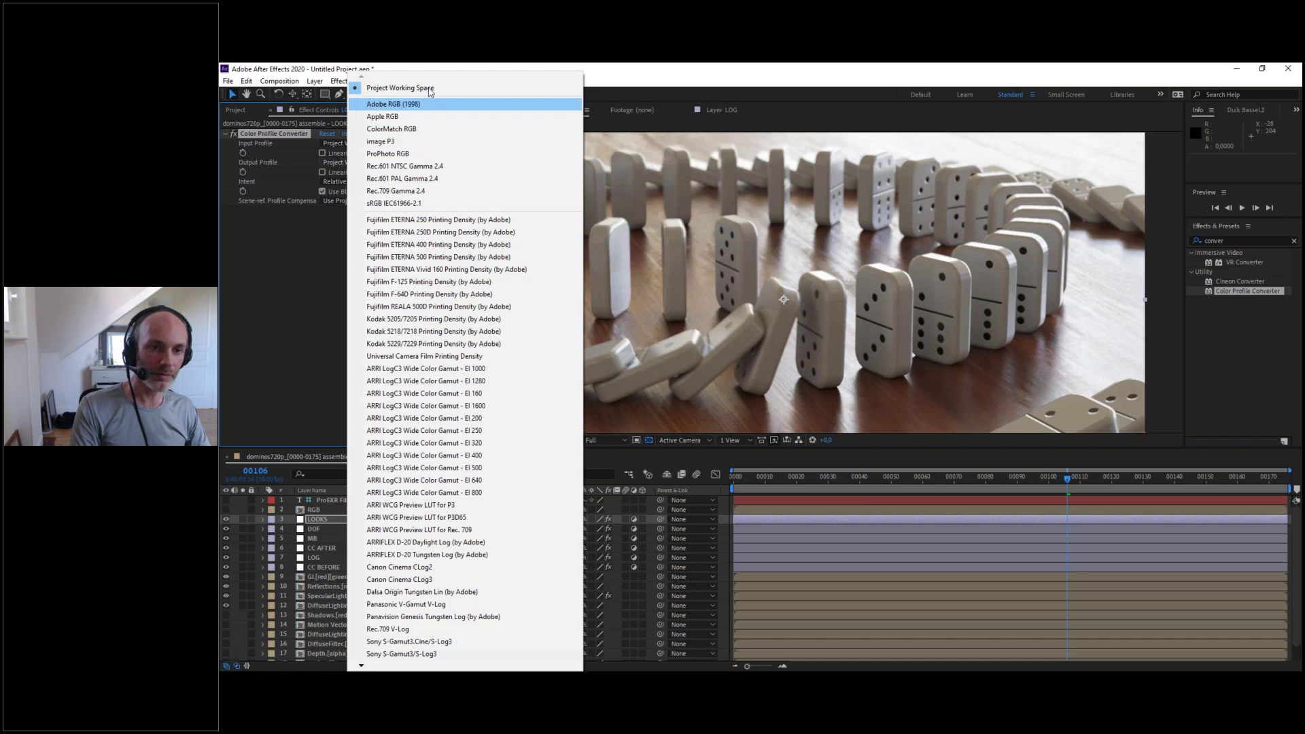
left_click(388, 205)
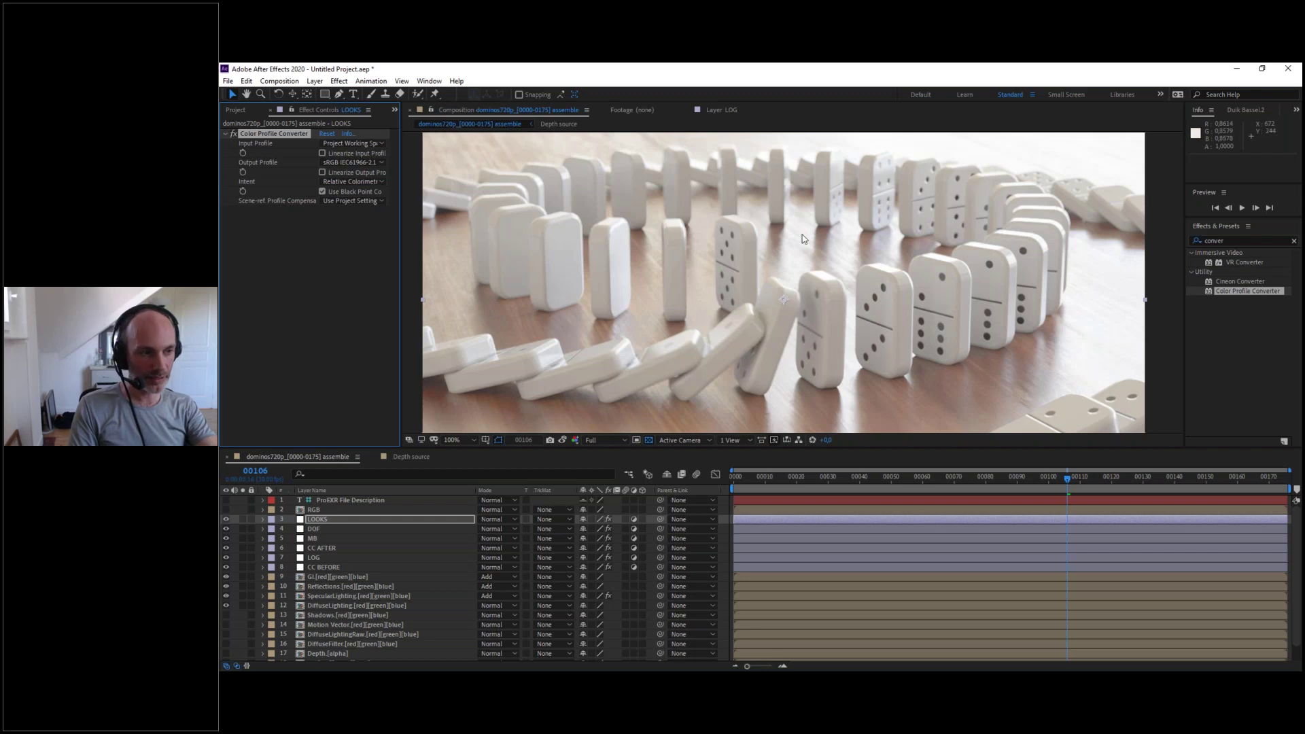
- Add the Looks effect to the LOOKS layer after the Color Profile Converter
key("ctrl+space")
type("look")
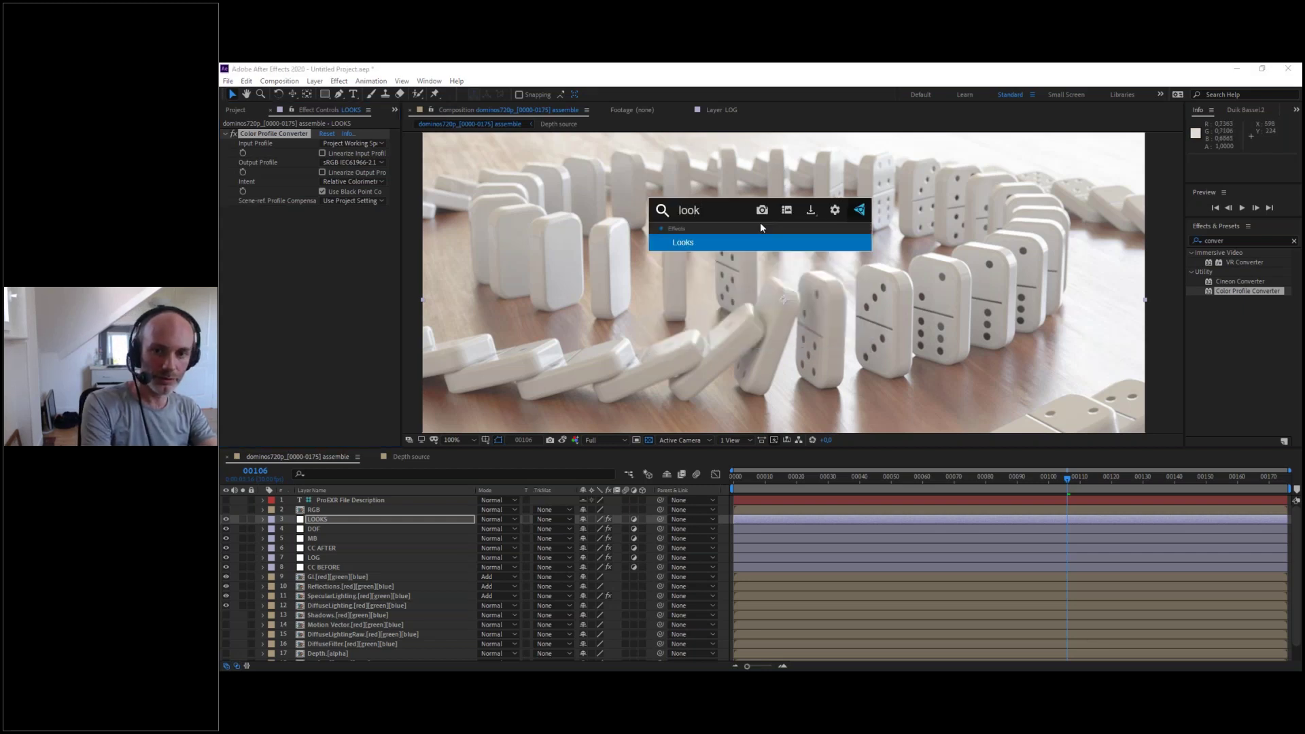
key("Return")
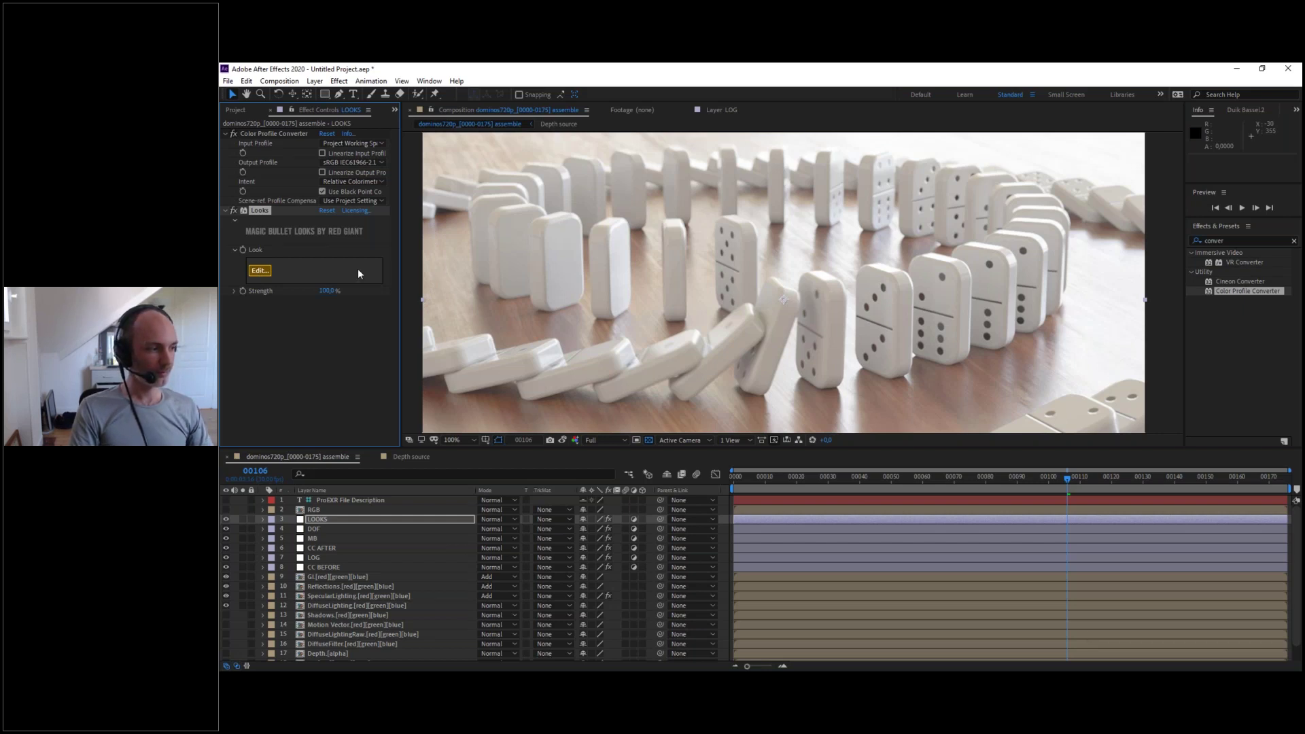
- Open the Looks editor, try the Blockbuster Cool presets and apply the Classic Blockbuster look
left_click(358, 273)
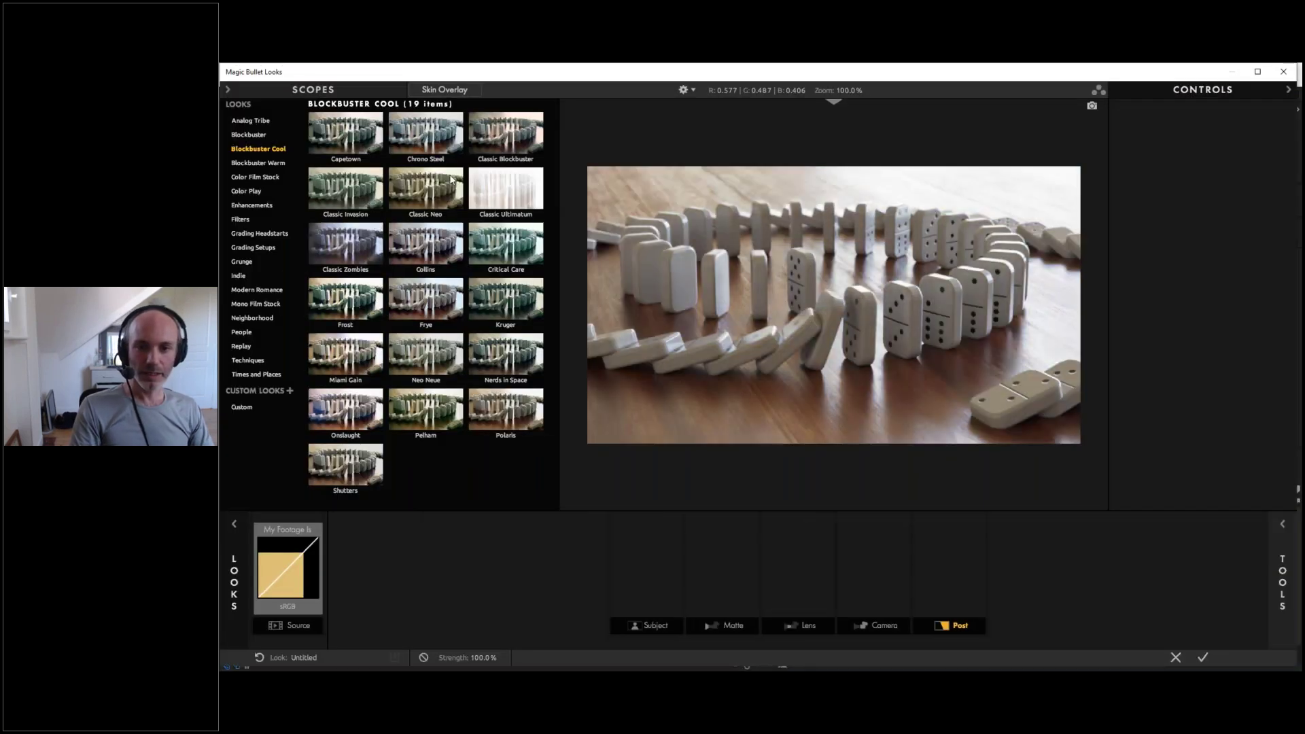
left_click(360, 141)
left_click(419, 136)
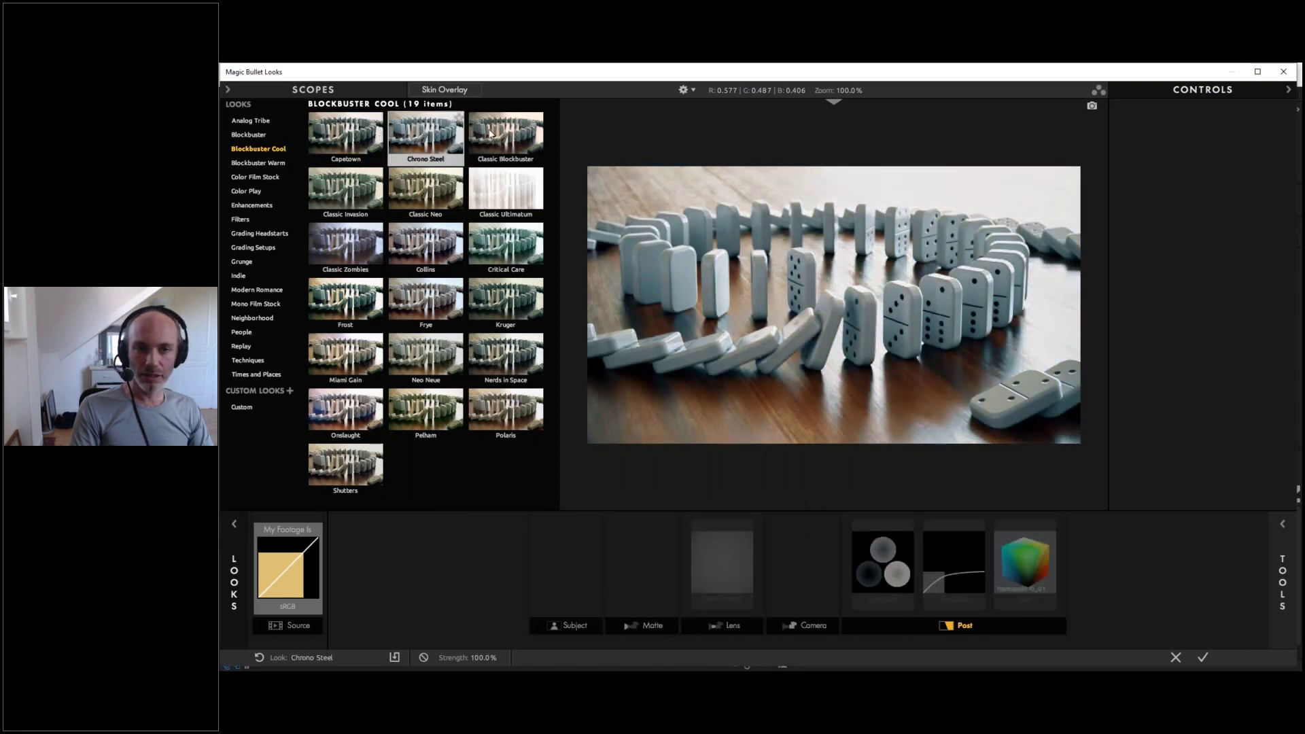
left_click(522, 134)
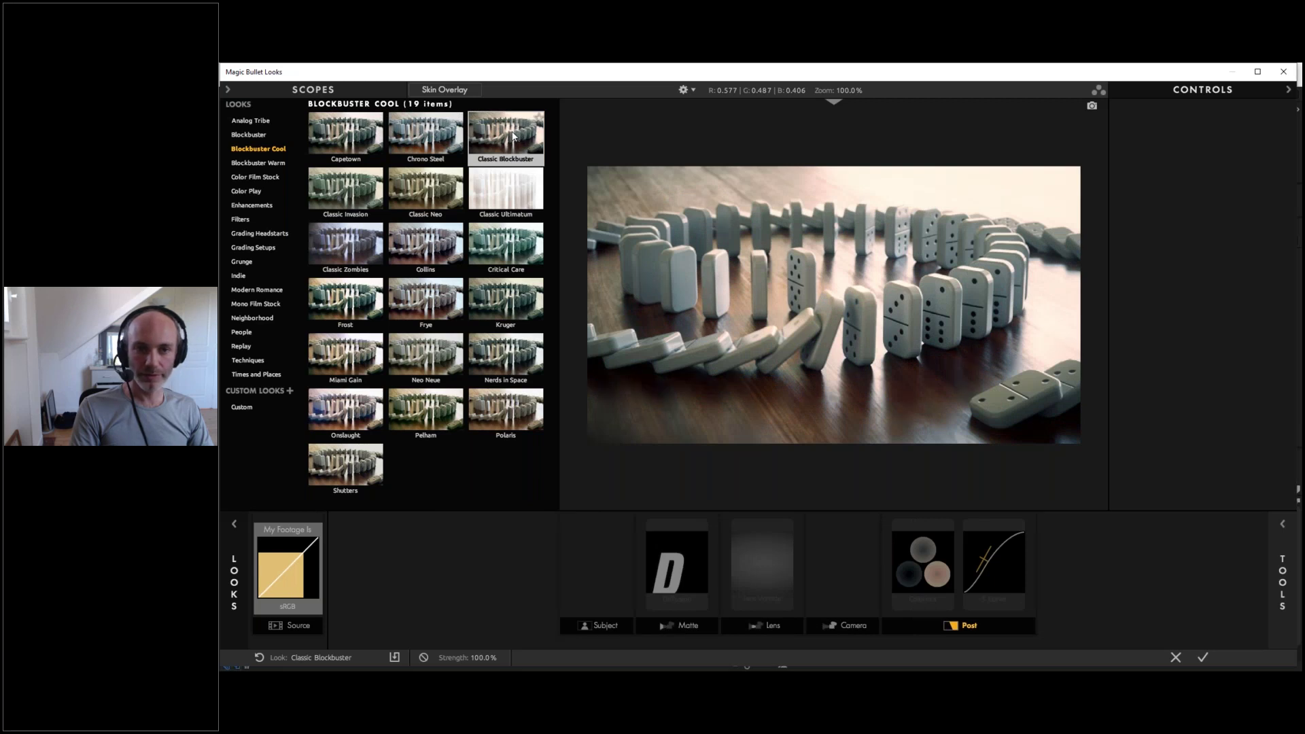
left_click(513, 137)
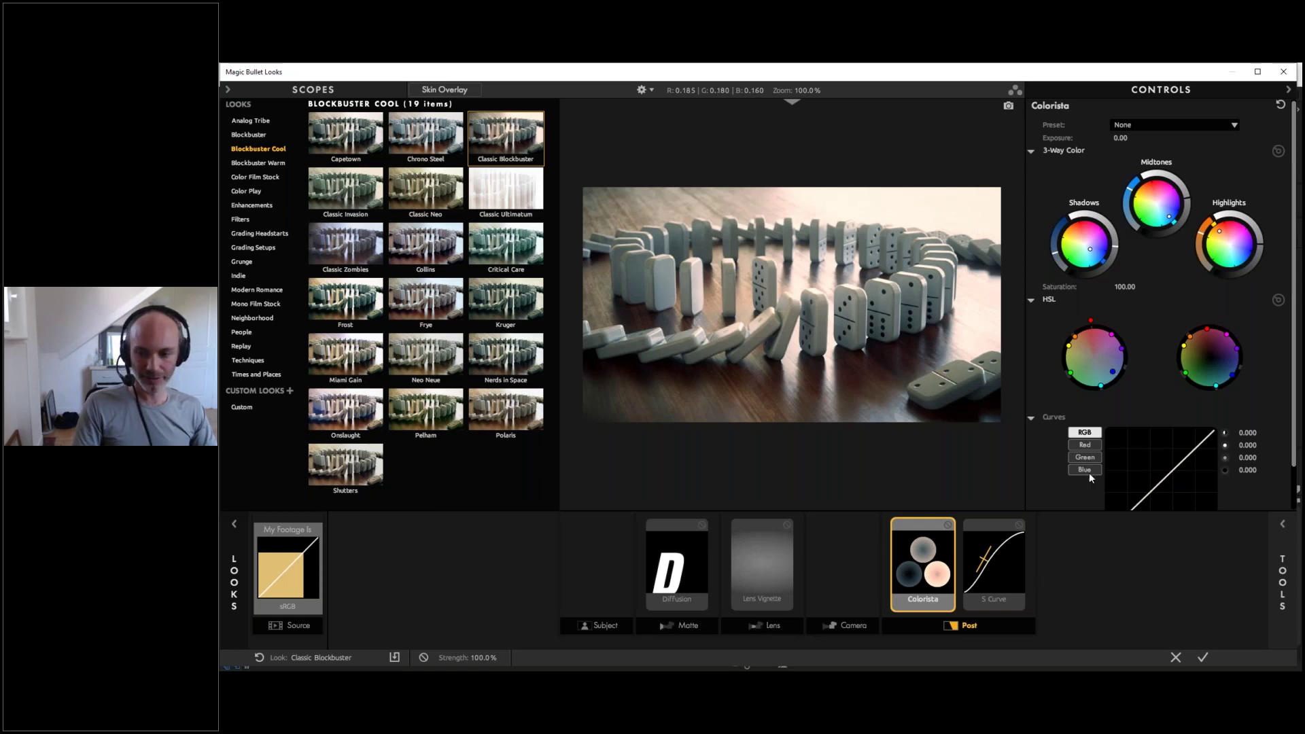
left_click(1205, 658)
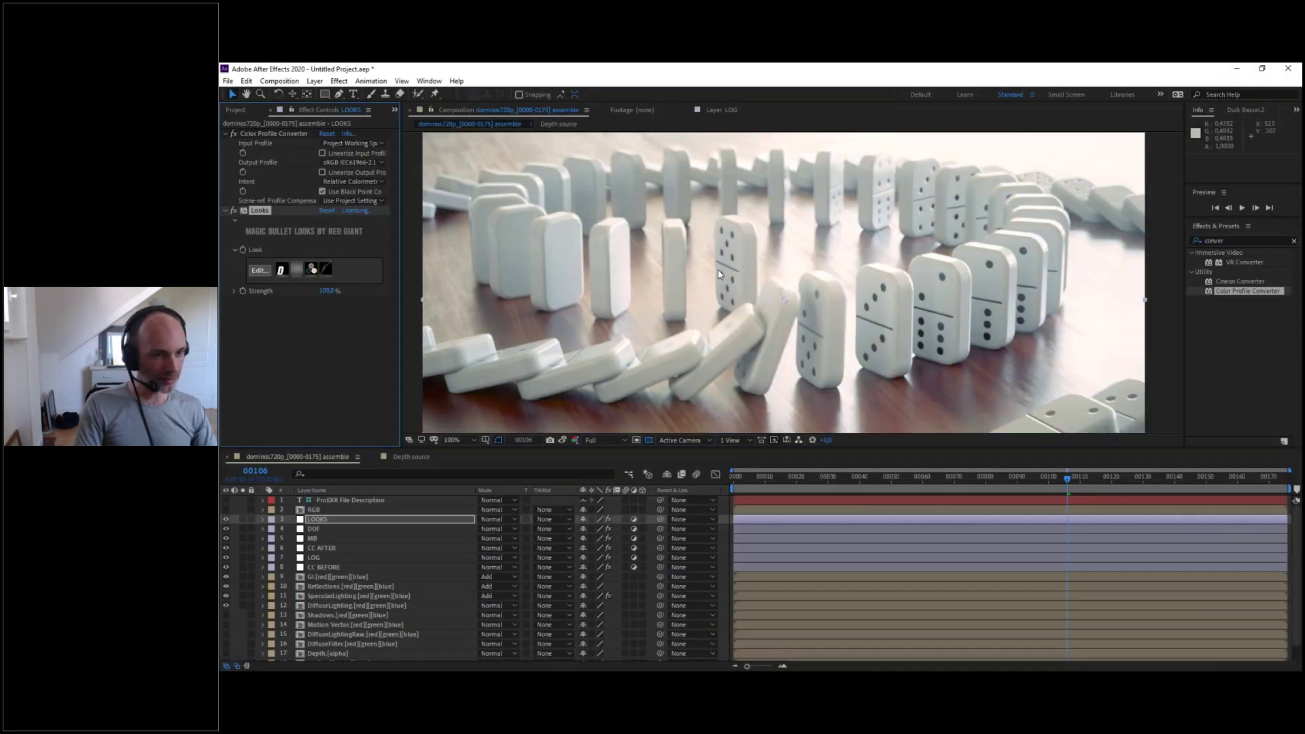
- Add a second Color Profile Converter after Looks on the LOOKS layer and set its input profile to sRGB IEC61966-2.1
key("ctrl+space")
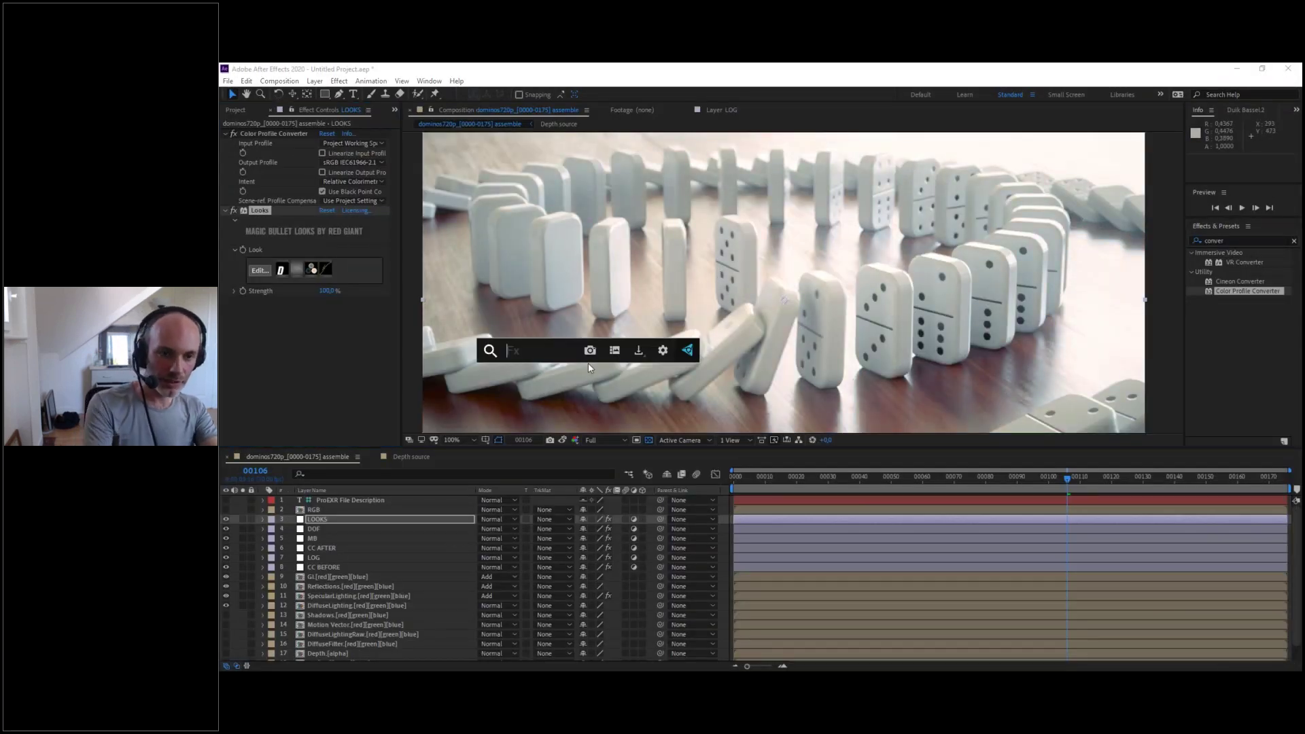
type("conver")
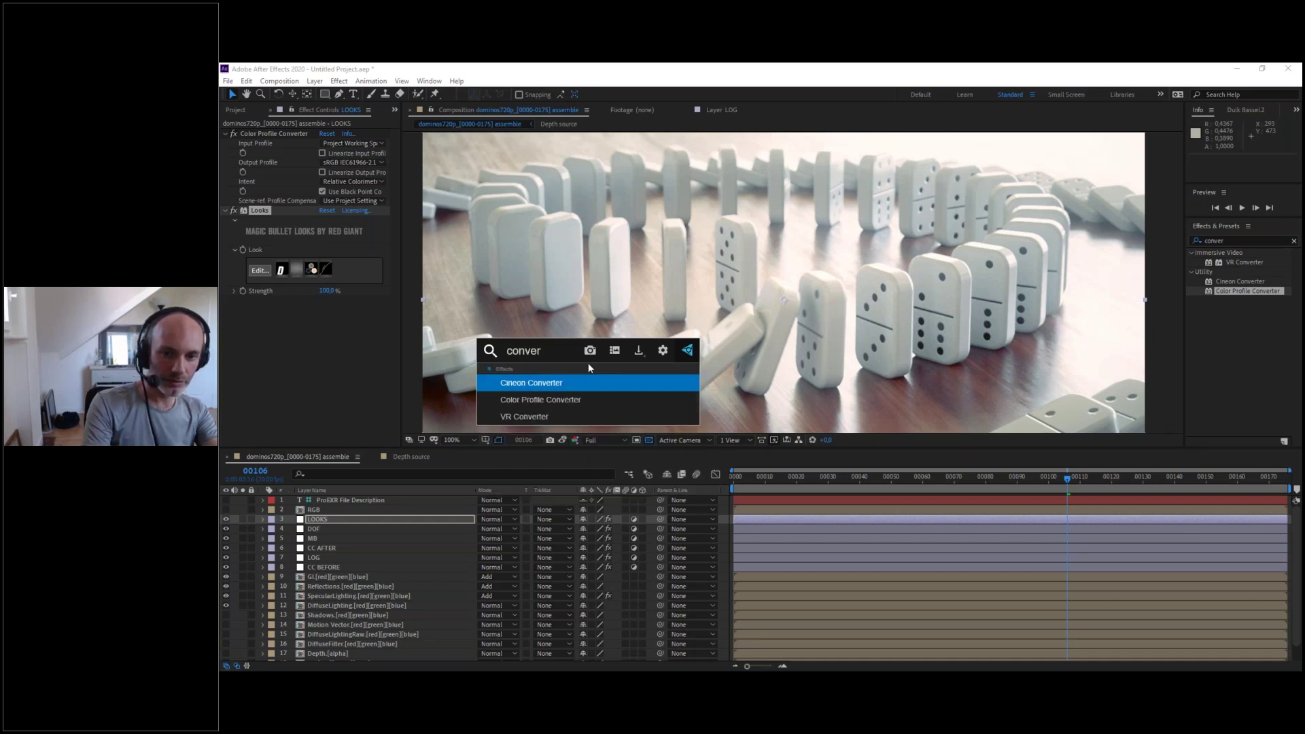
key("Down")
key("Return")
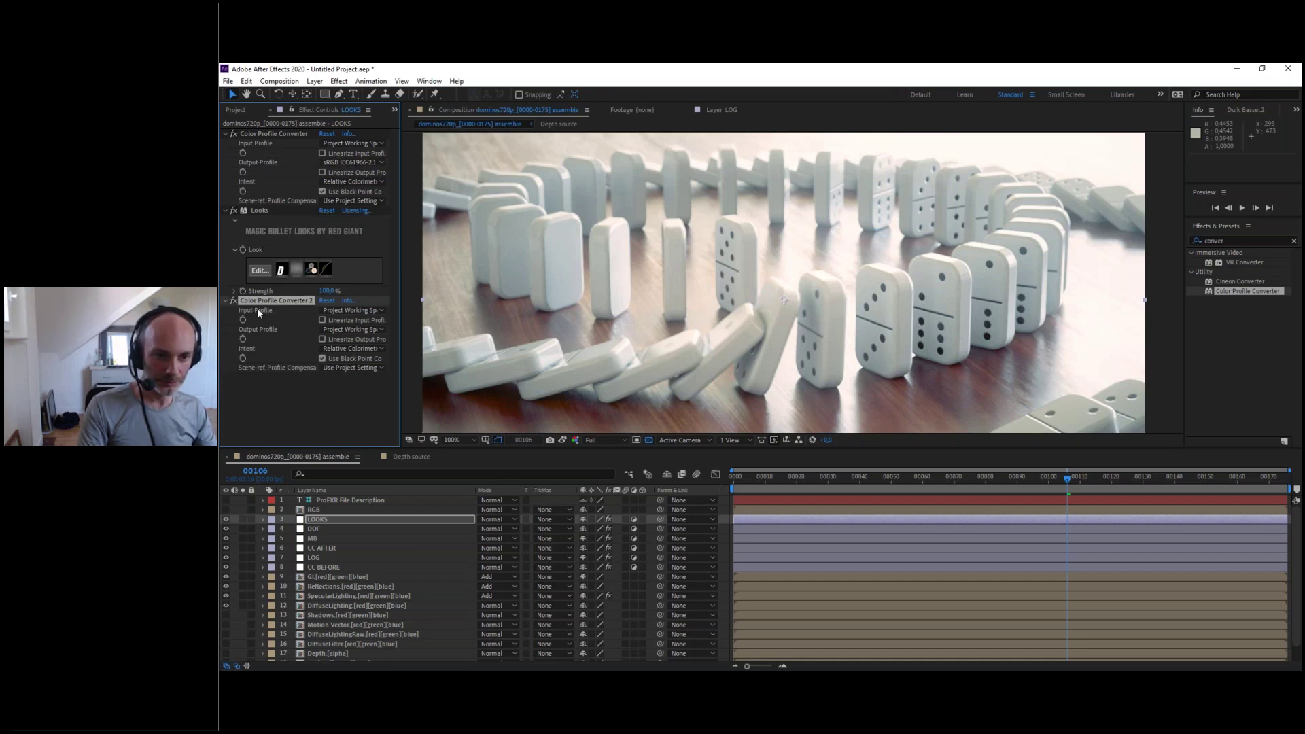
left_click(342, 310)
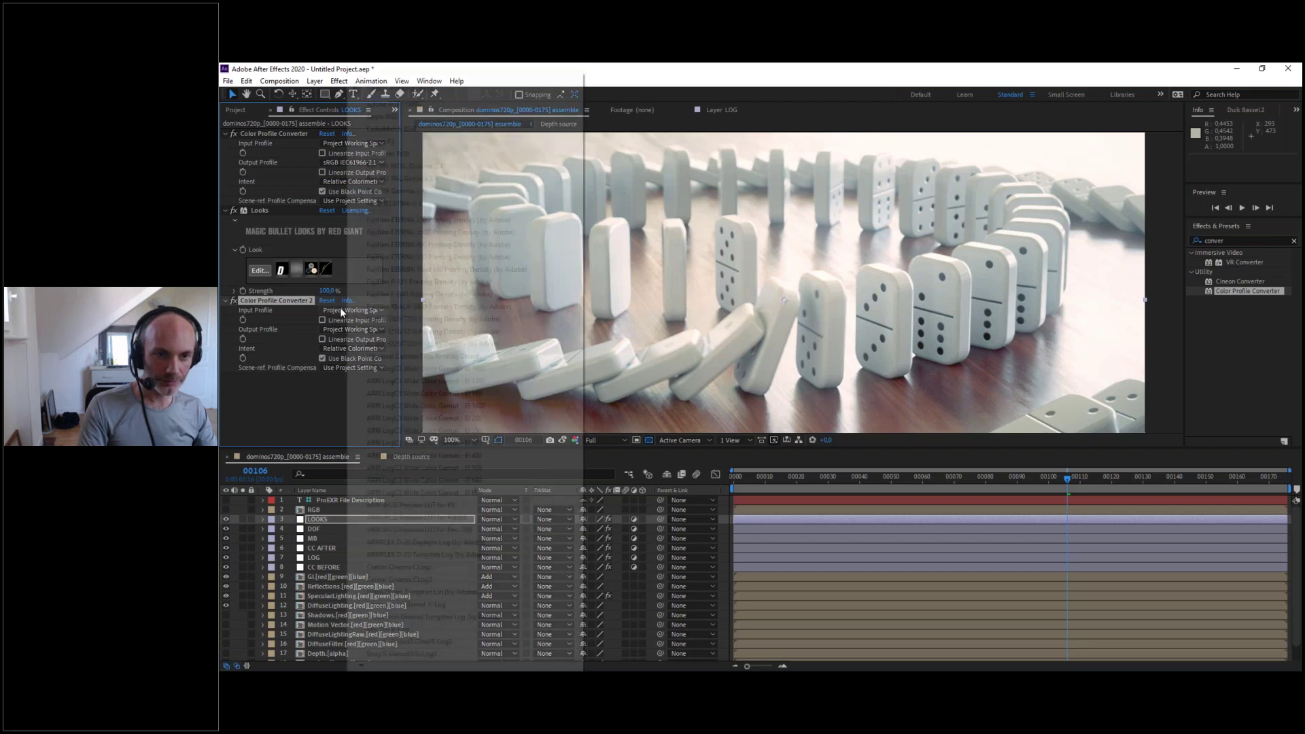
left_click(403, 205)
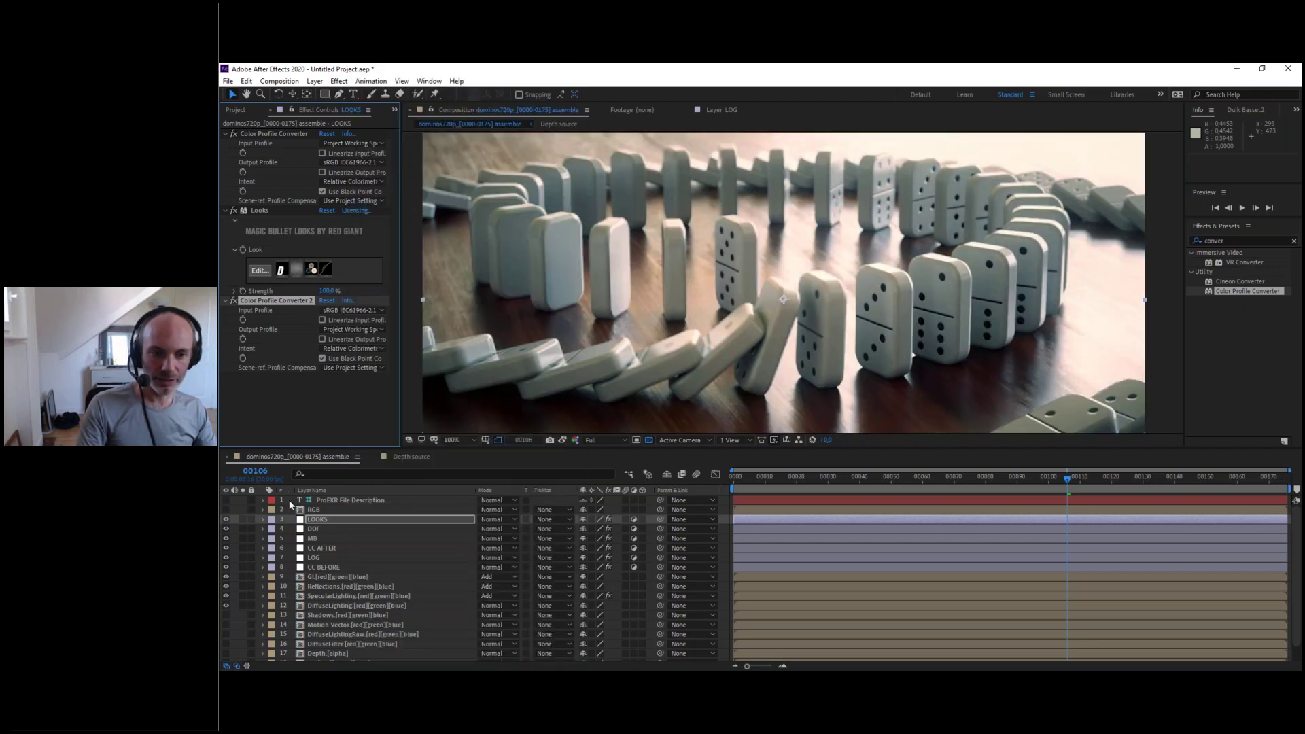
- Compare the composite with the LOOKS layer hidden and shown
left_click(226, 520)
left_click(225, 519)
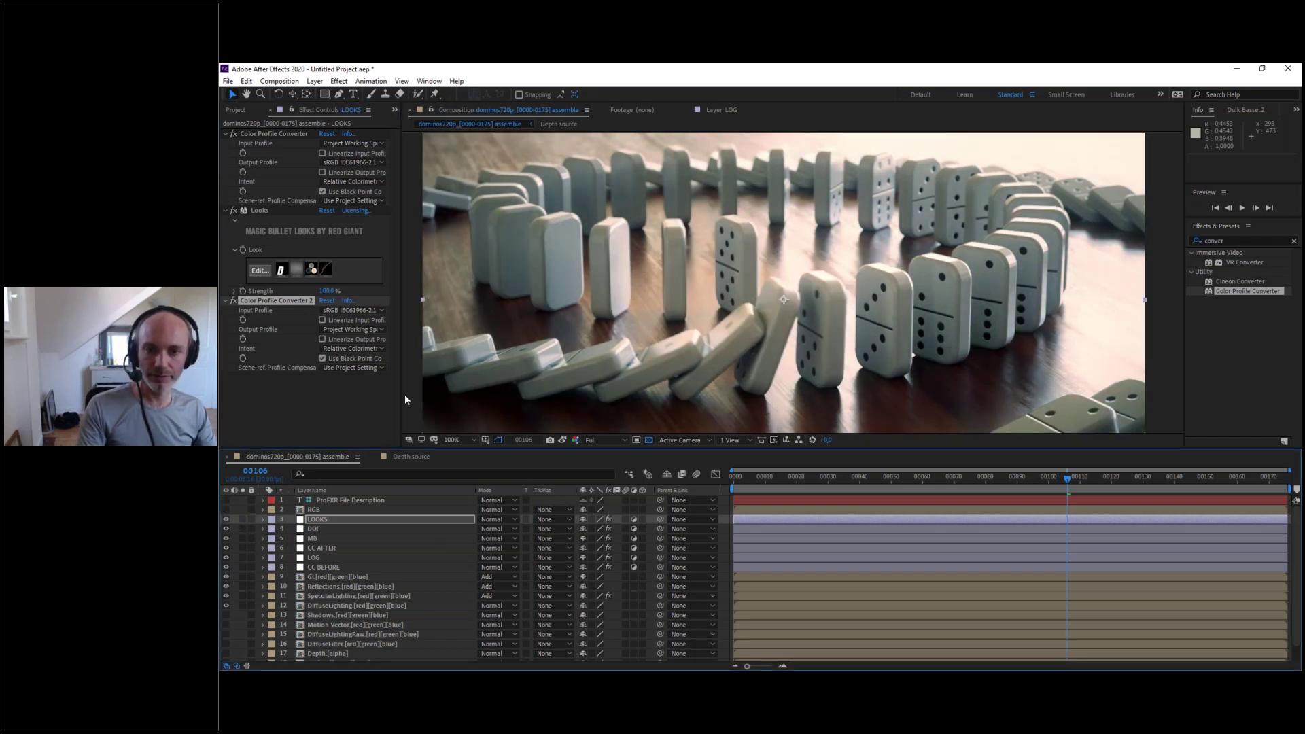
scroll(766, 304, "down", 1)
scroll(766, 280, "up", 1)
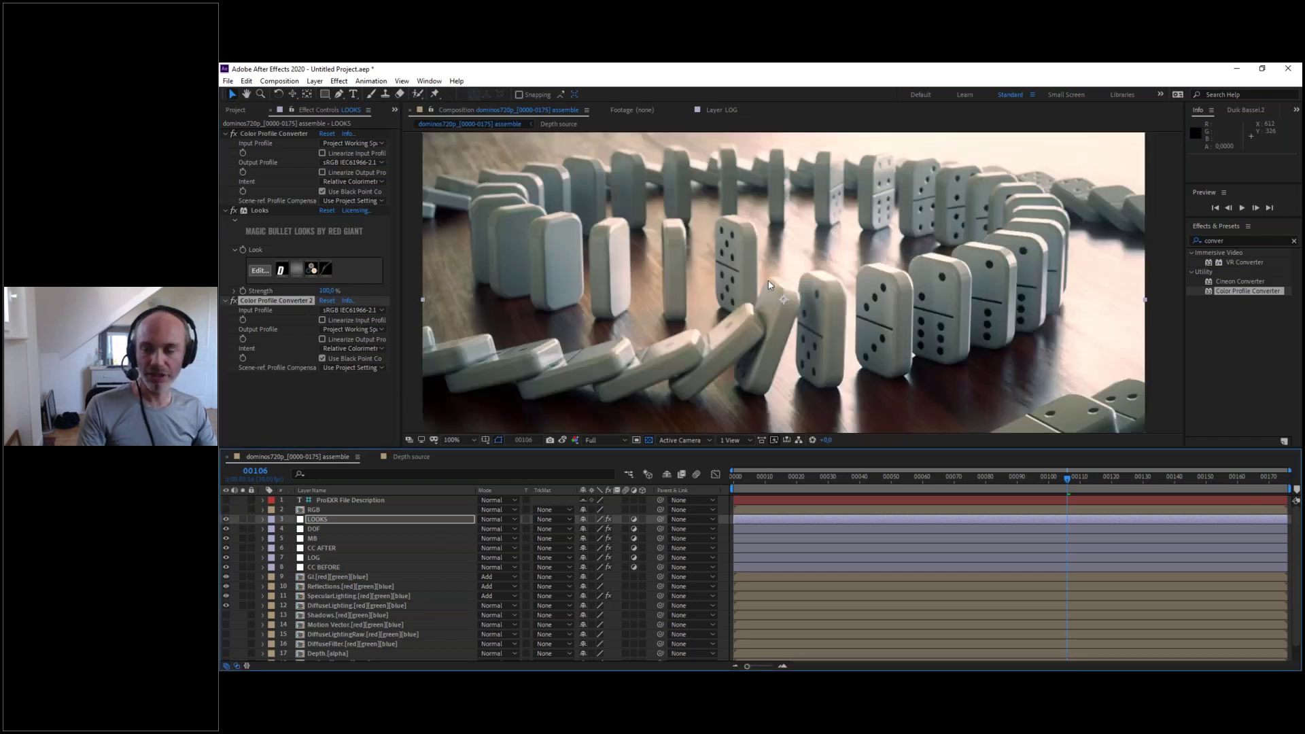
scroll(784, 299, "down", 1)
scroll(738, 297, "up", 1)
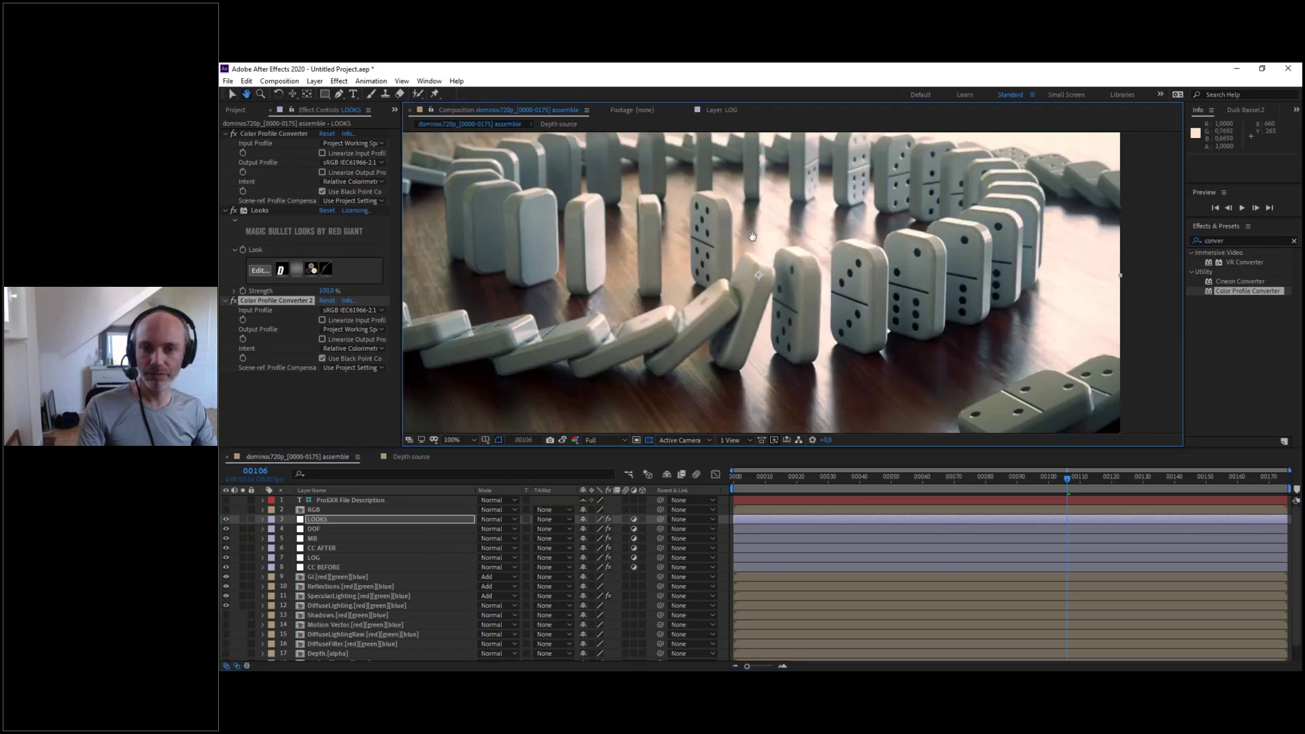
- Set the LOOKS layer's opacity to 50% and inspect the softened look across the whole frame
left_click(323, 520)
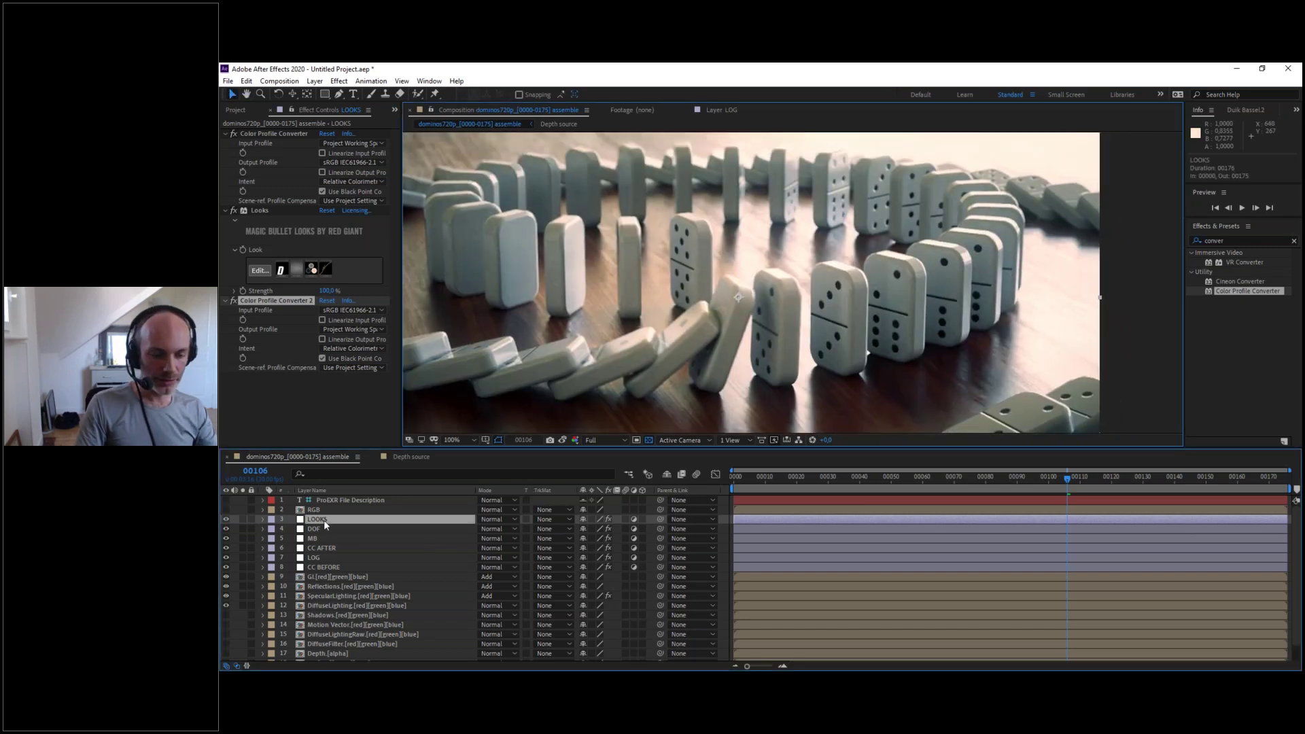
key("t")
left_click(588, 529)
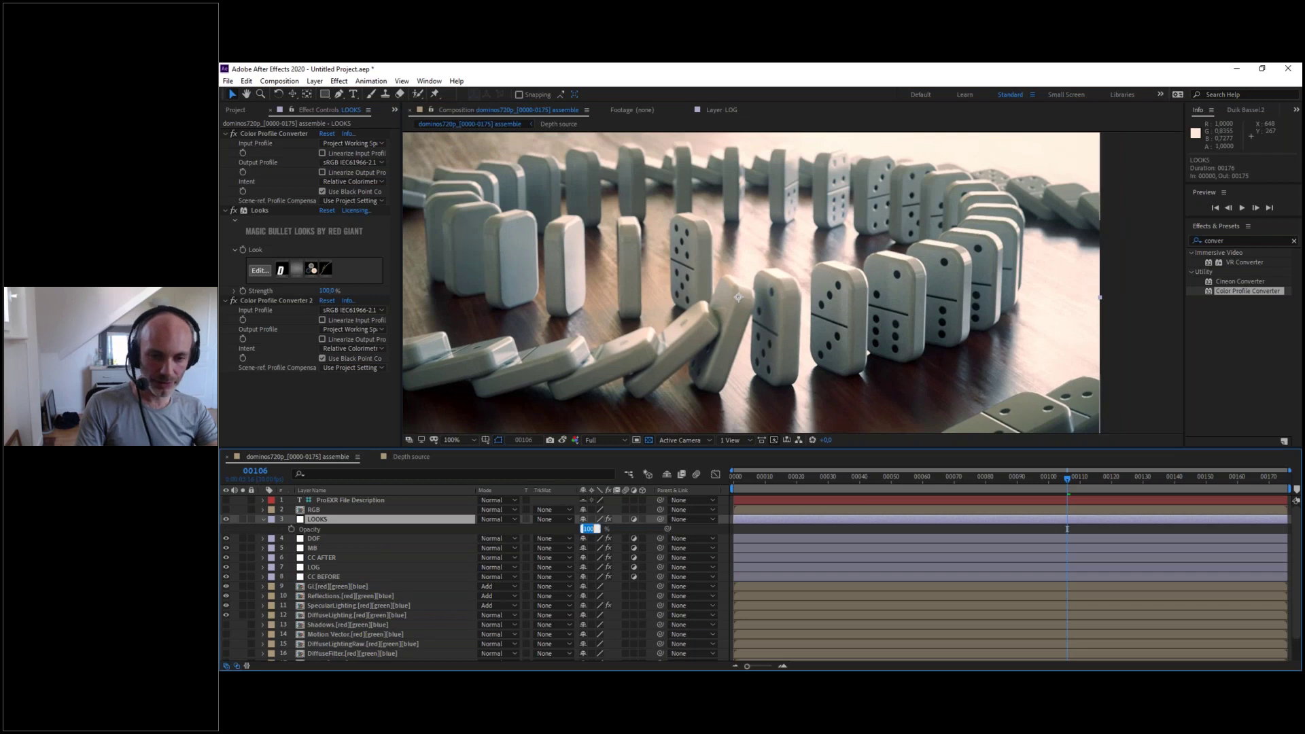
type("50")
key("Return")
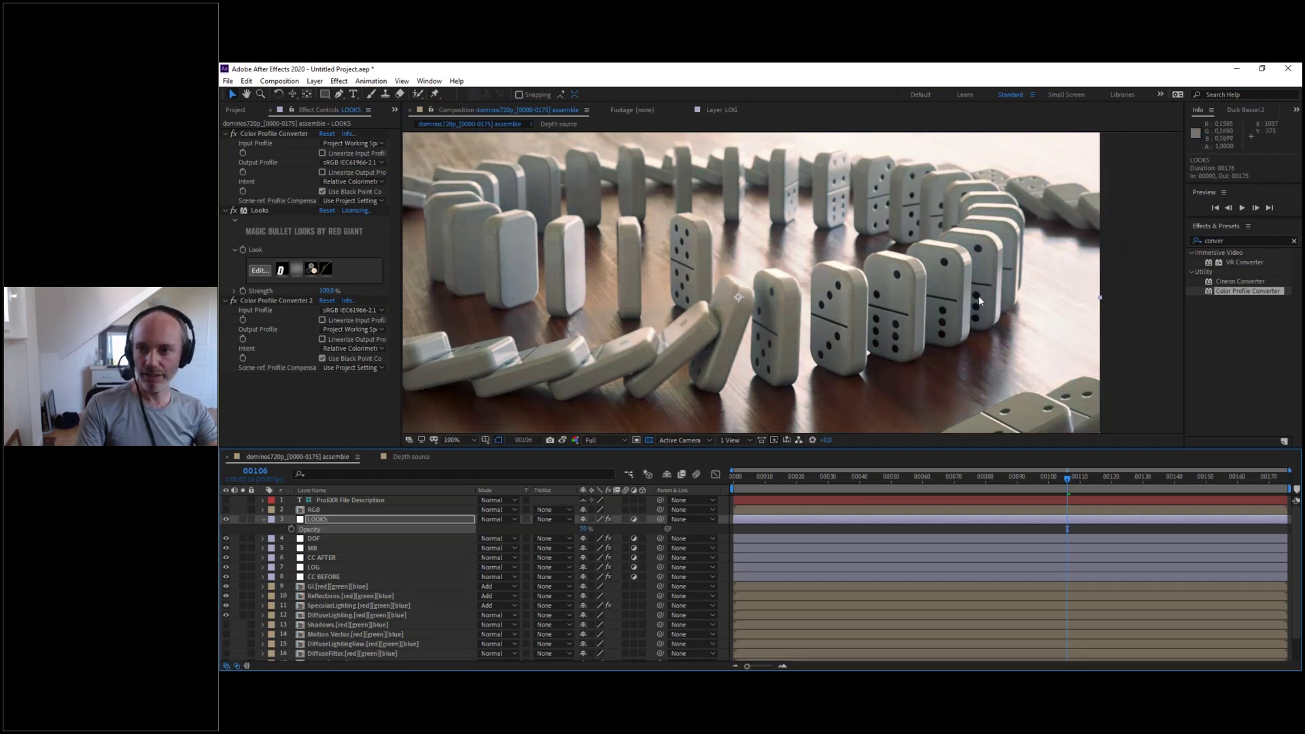
key("space")
left_click_drag(789, 307, 816, 284)
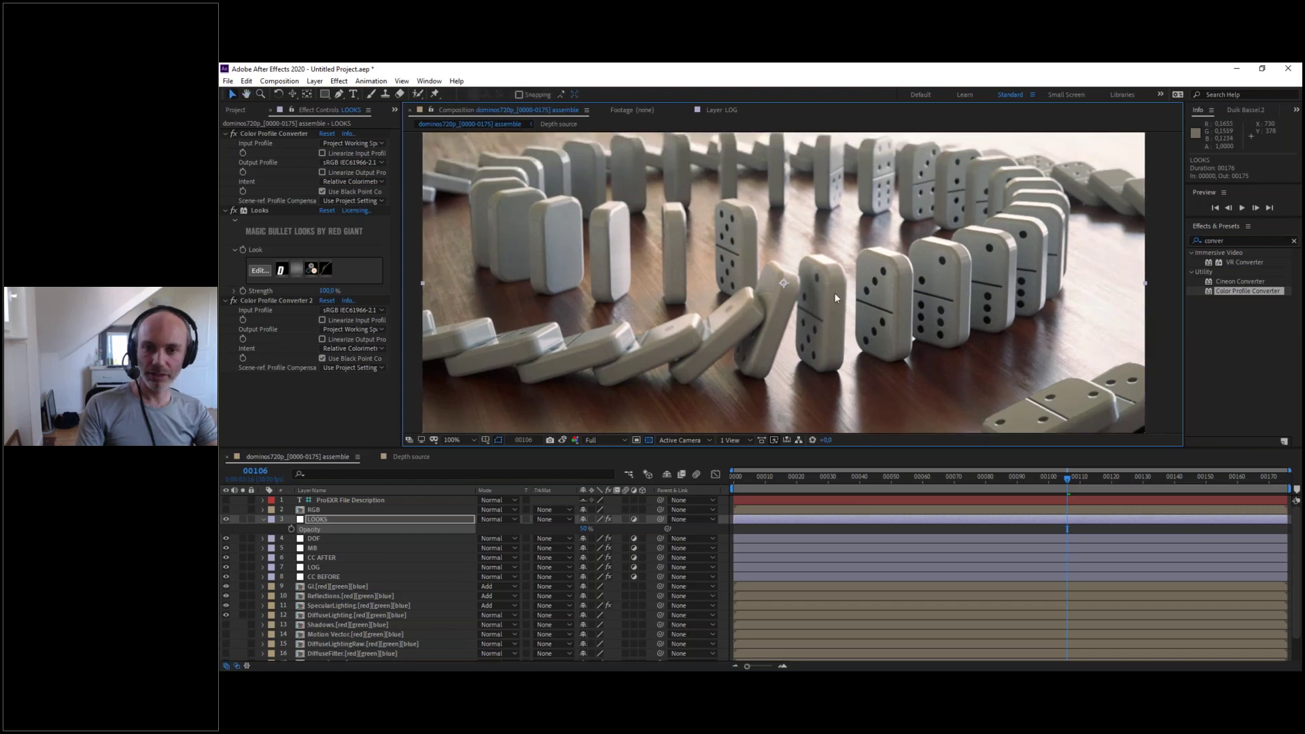
scroll(758, 323, "down", 1)
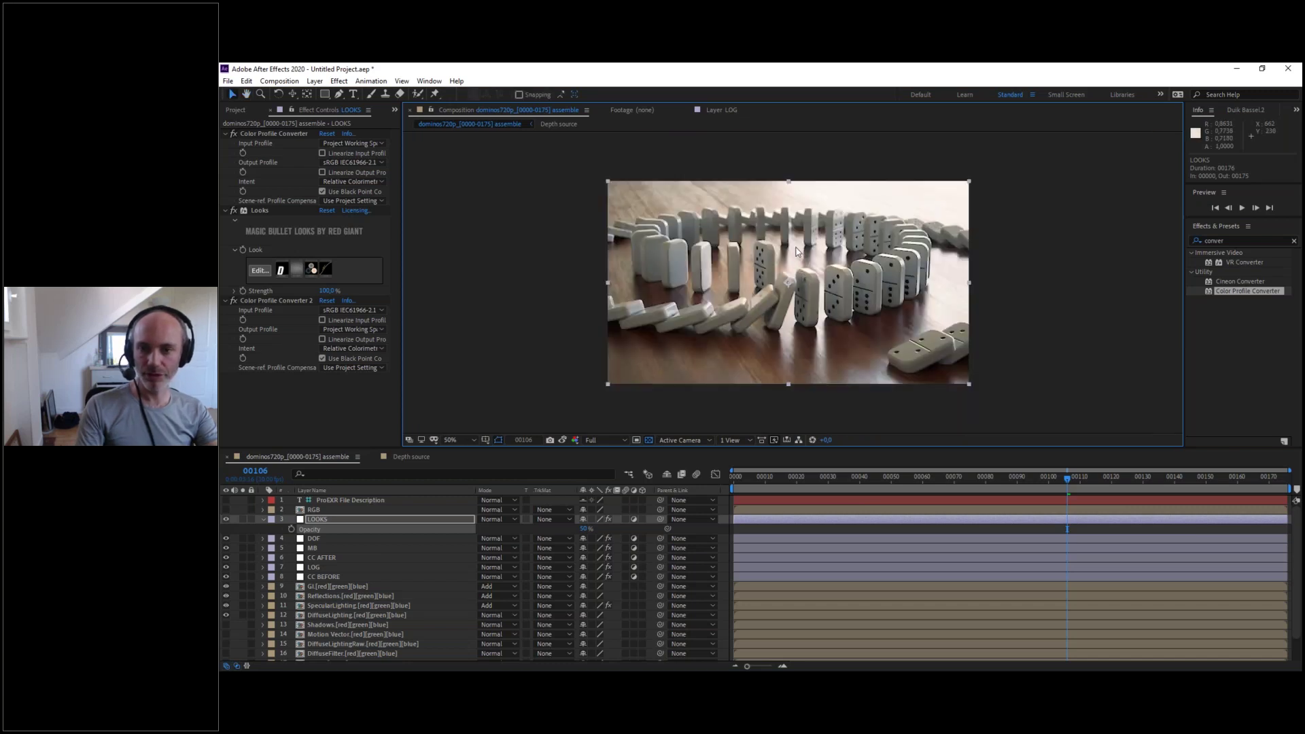
key("space")
left_click_drag(839, 291, 808, 278)
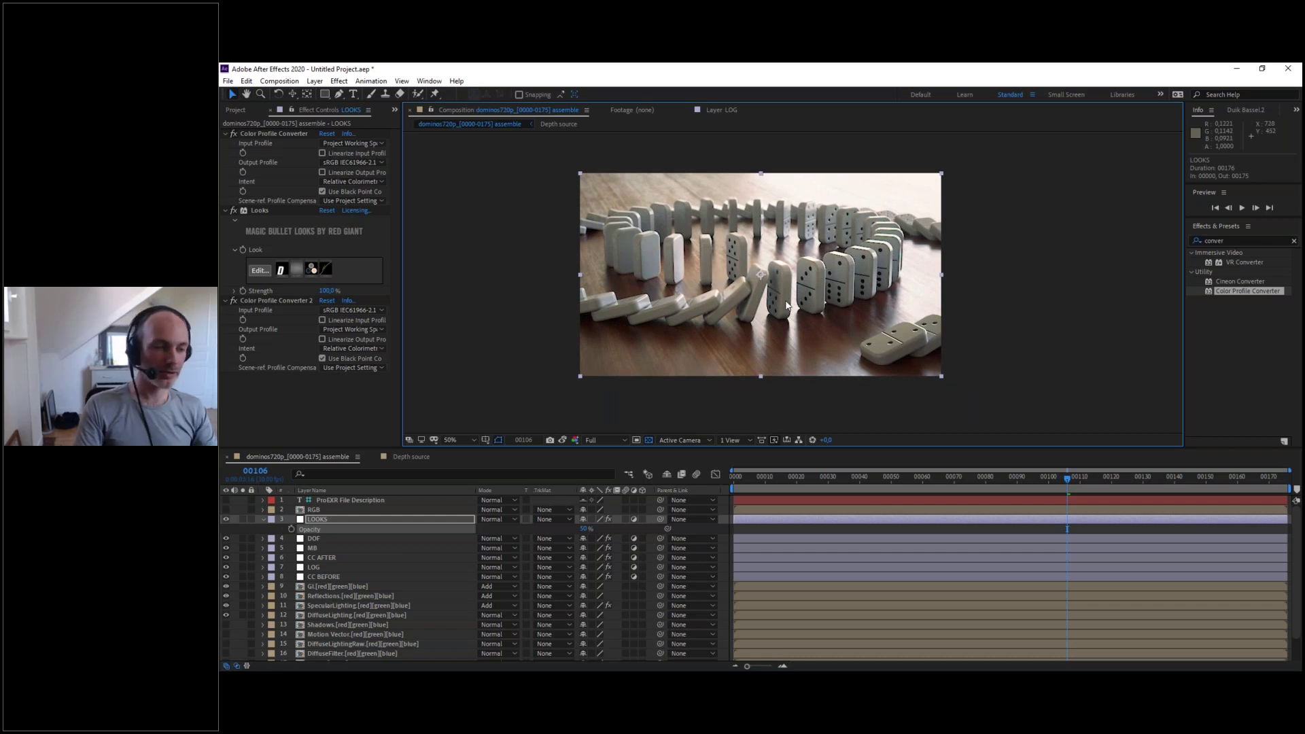
scroll(799, 315, "up", 2)
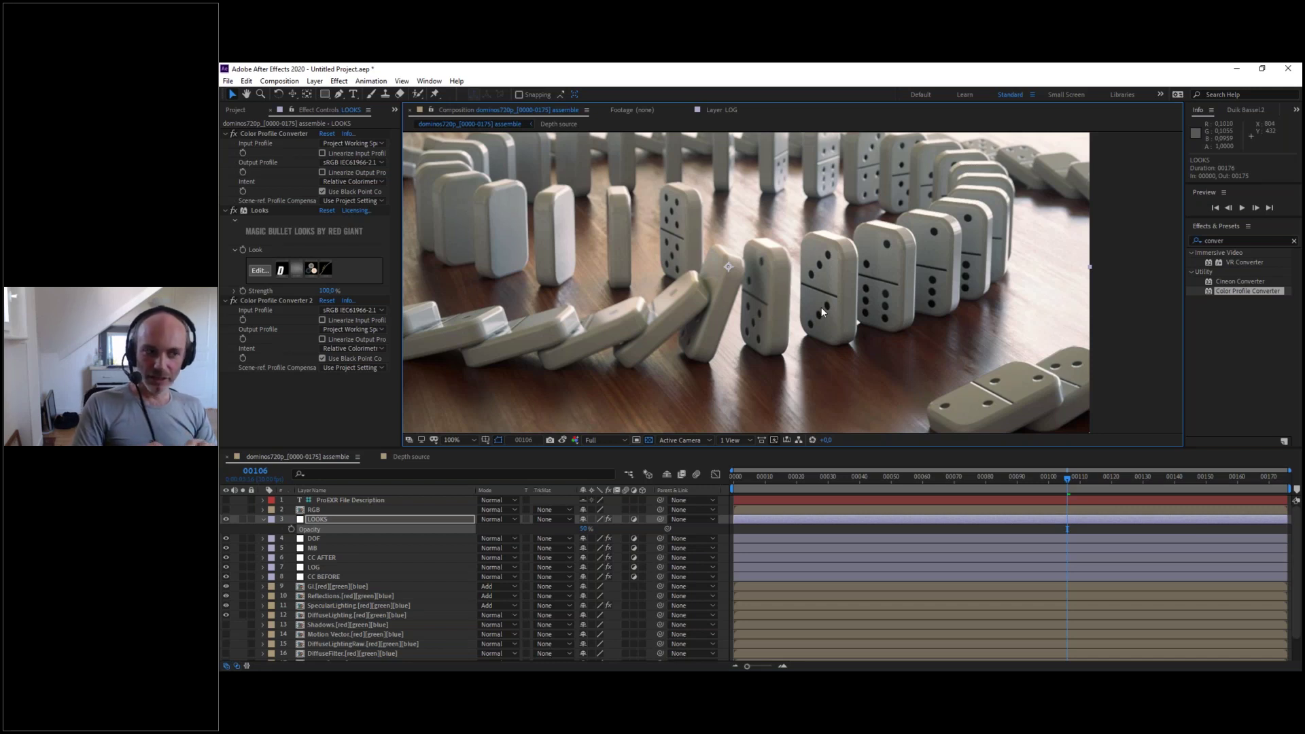
left_click(263, 519)
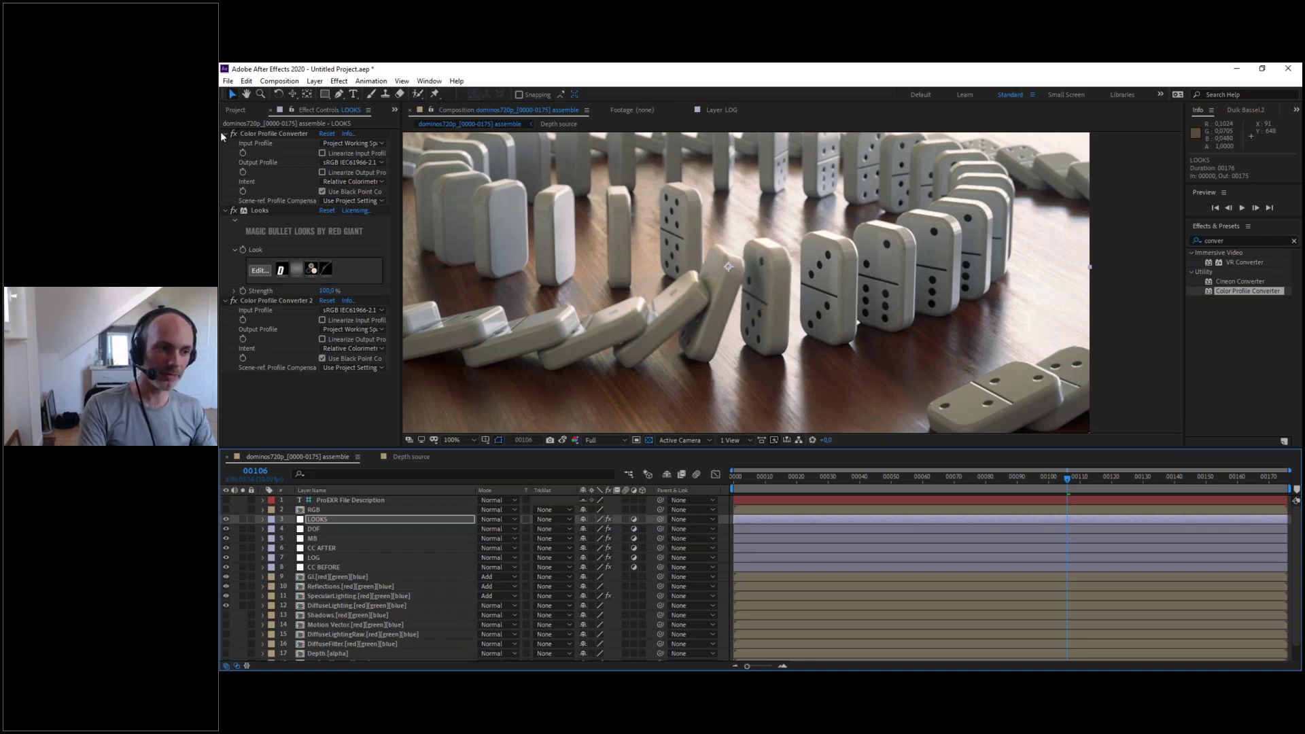
- Import the dominos_simple_ext_AOV_Cryptomatte EXR files as an OpenEXR sequence from dominos_simple_ext_AOV_Cryptomatte0000.exr, as footage without creating a composition
left_click(236, 110)
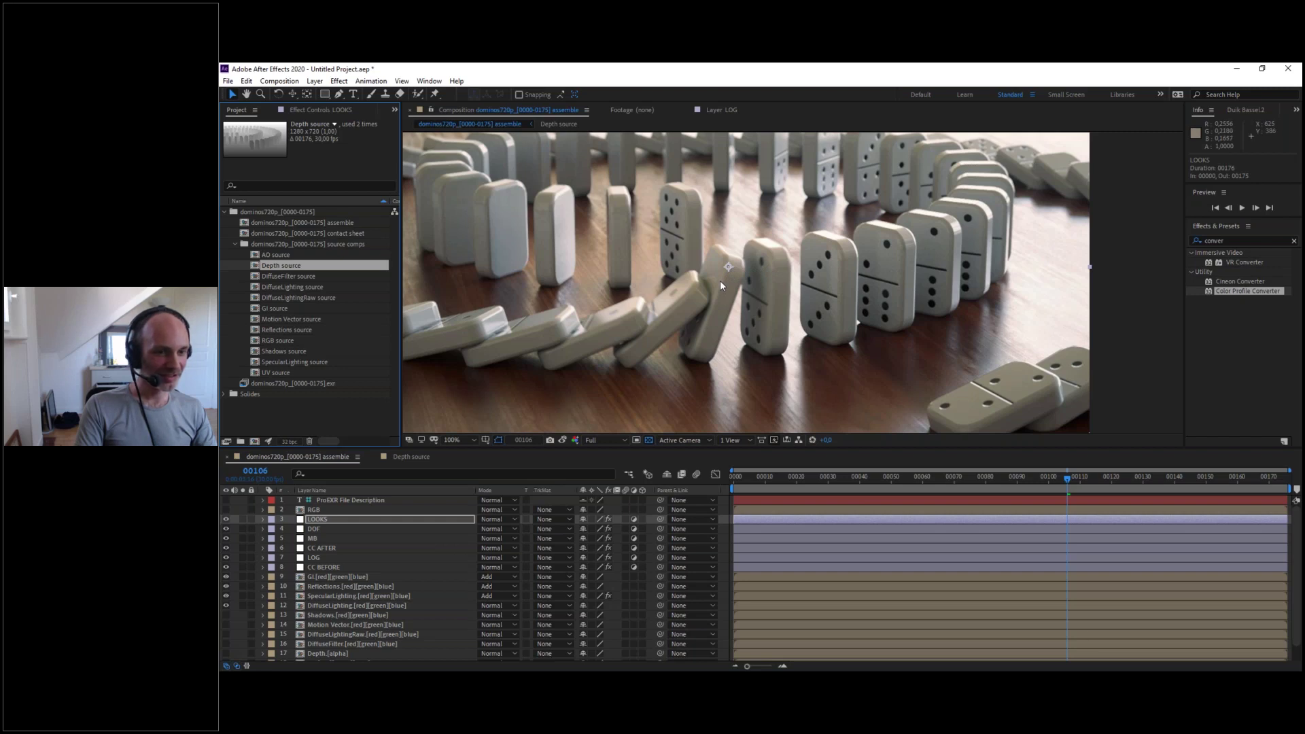
left_click(234, 246)
double_click(261, 318)
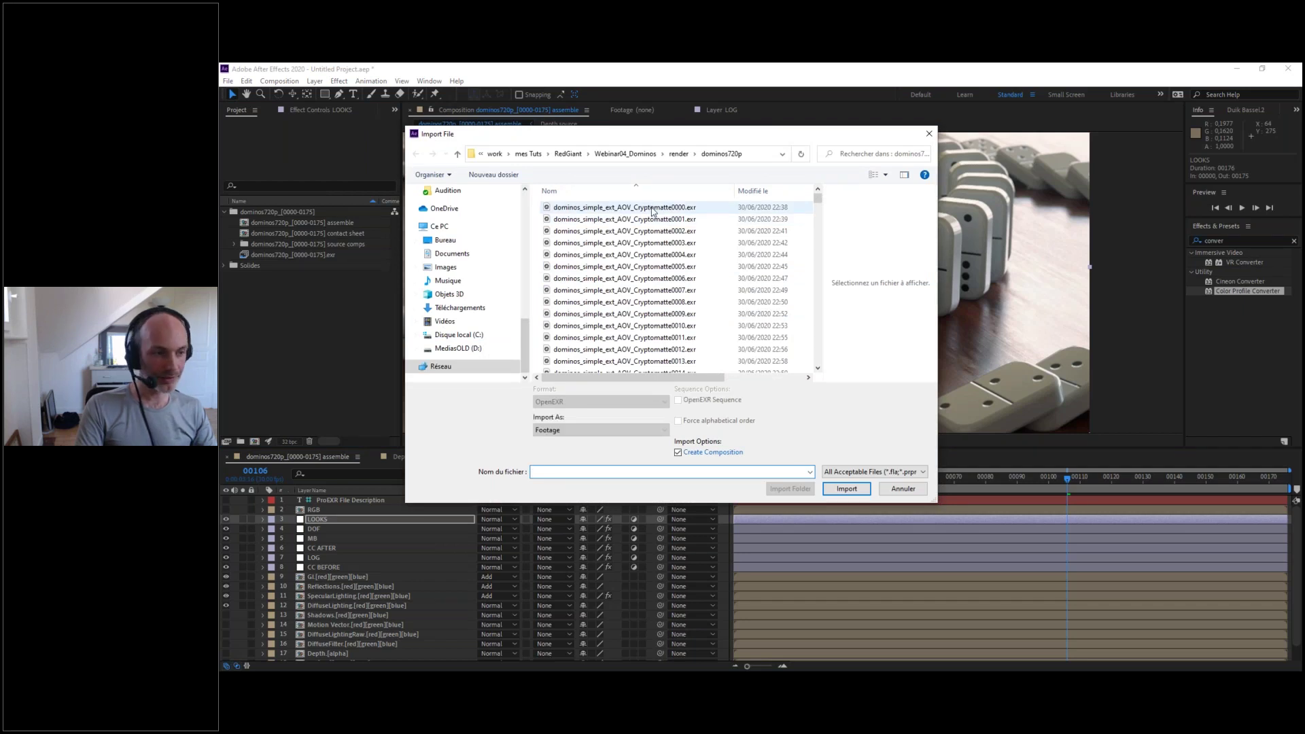
left_click(653, 208)
left_click(687, 446)
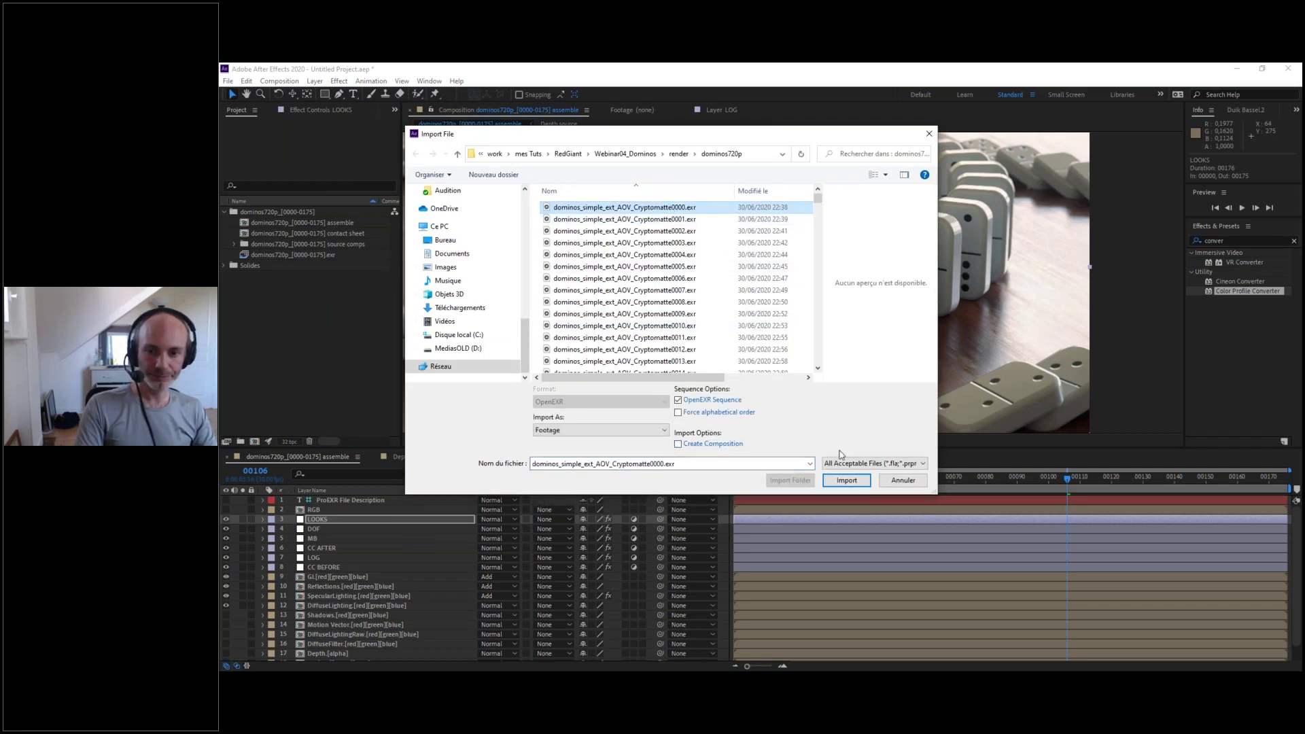
left_click(846, 479)
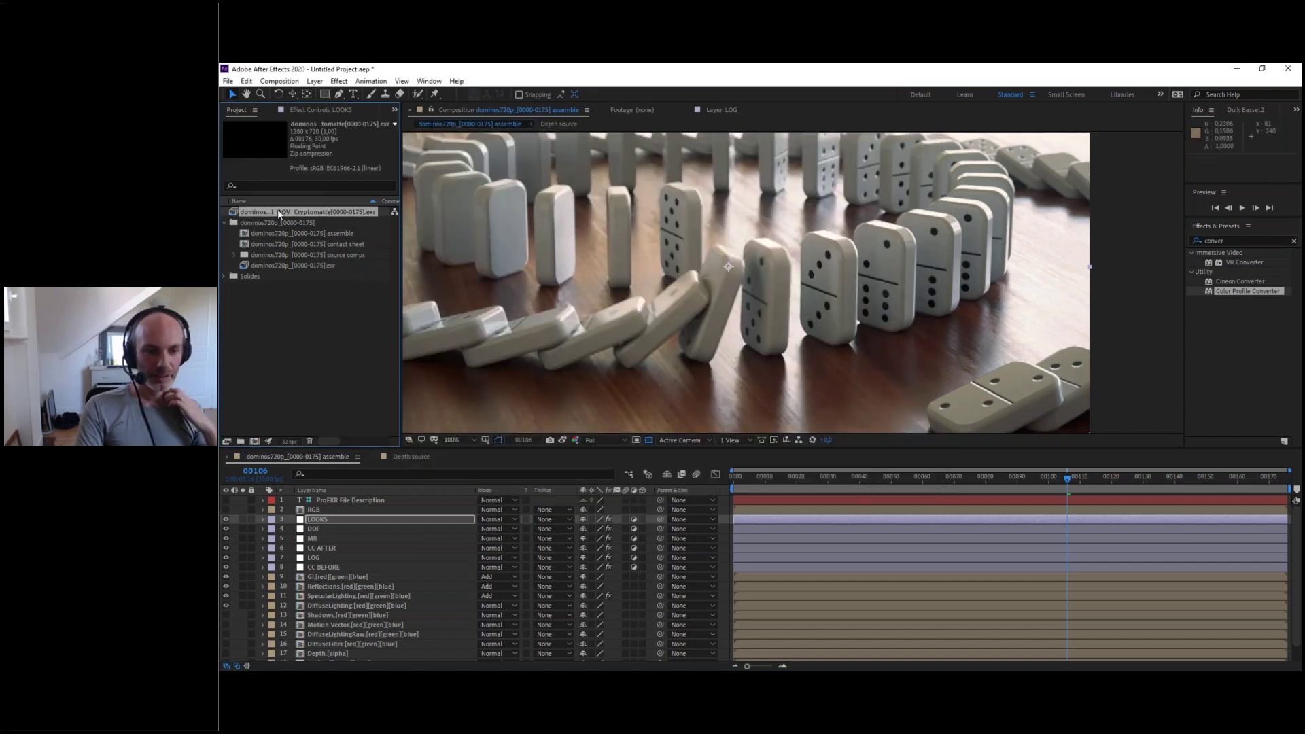
- Place the Cryptomatte sequence above the RGB layer in the assemble composition and apply the Cryptomatte effect to it
left_click_drag(261, 220, 360, 506)
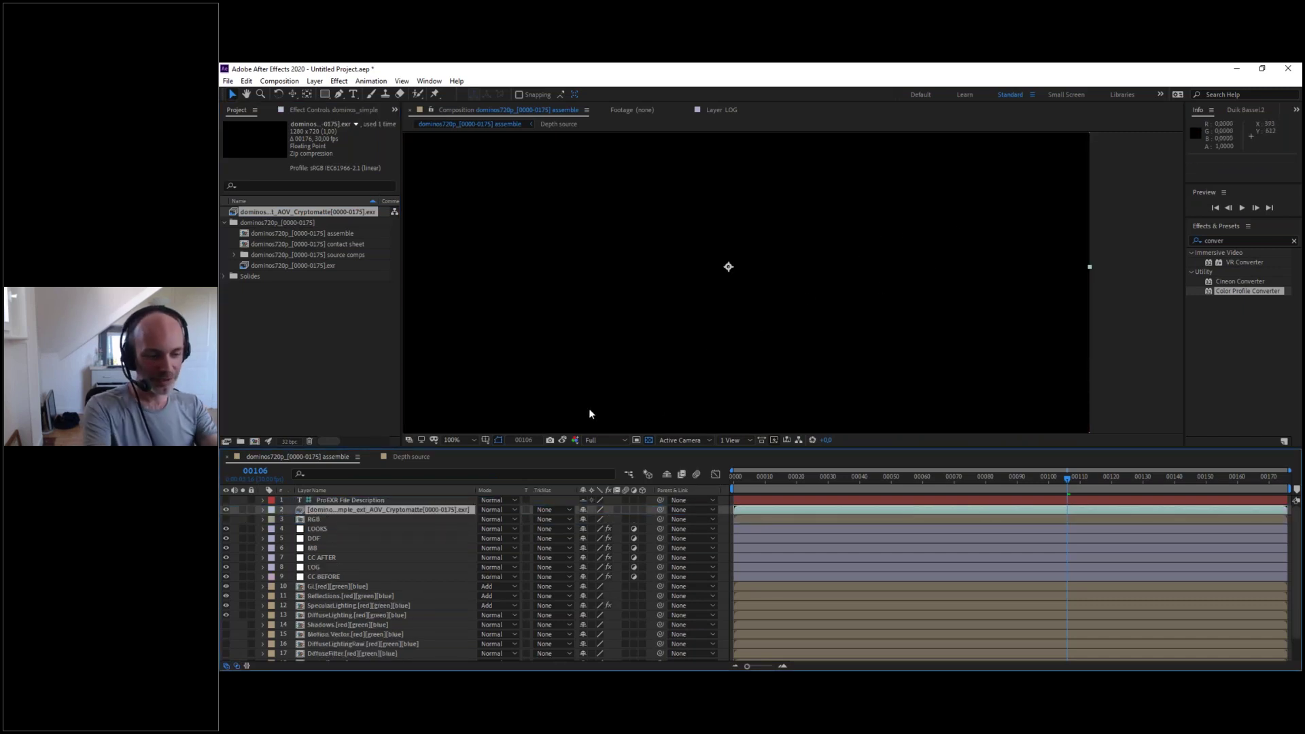
key("ctrl+space")
type("cry")
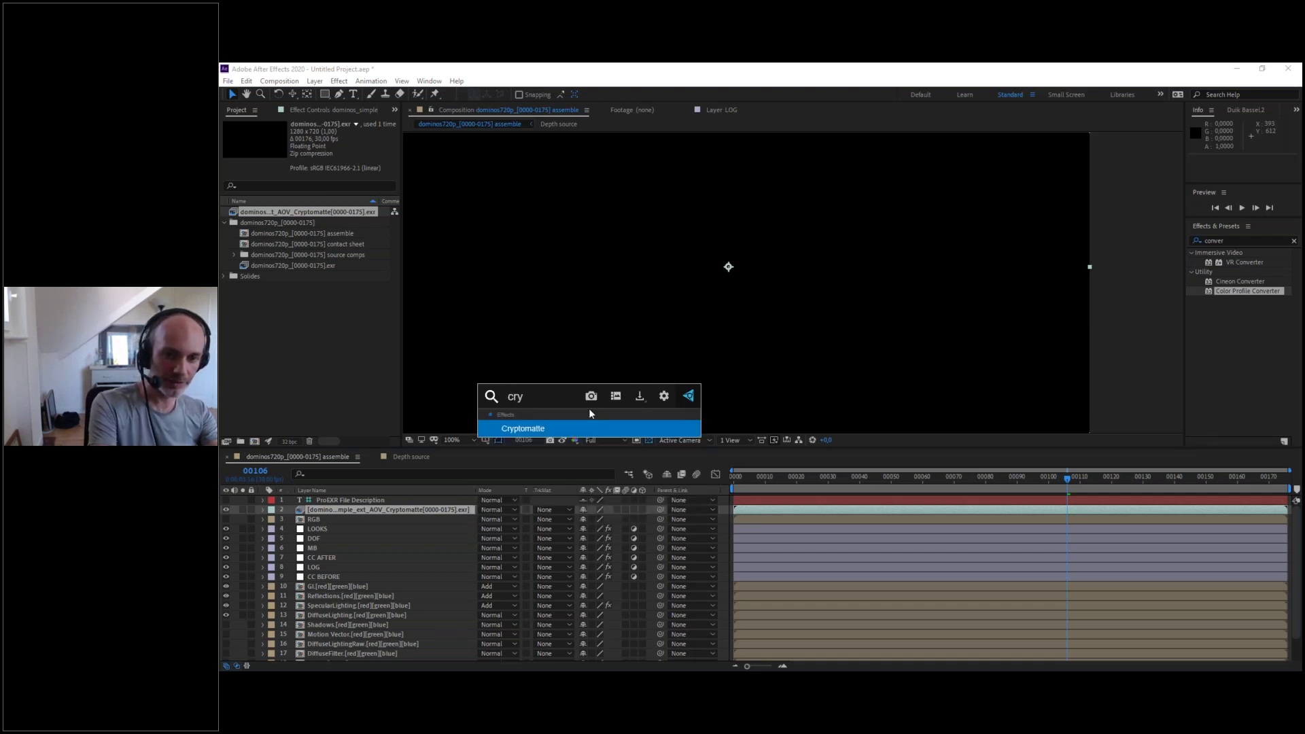
key("Return")
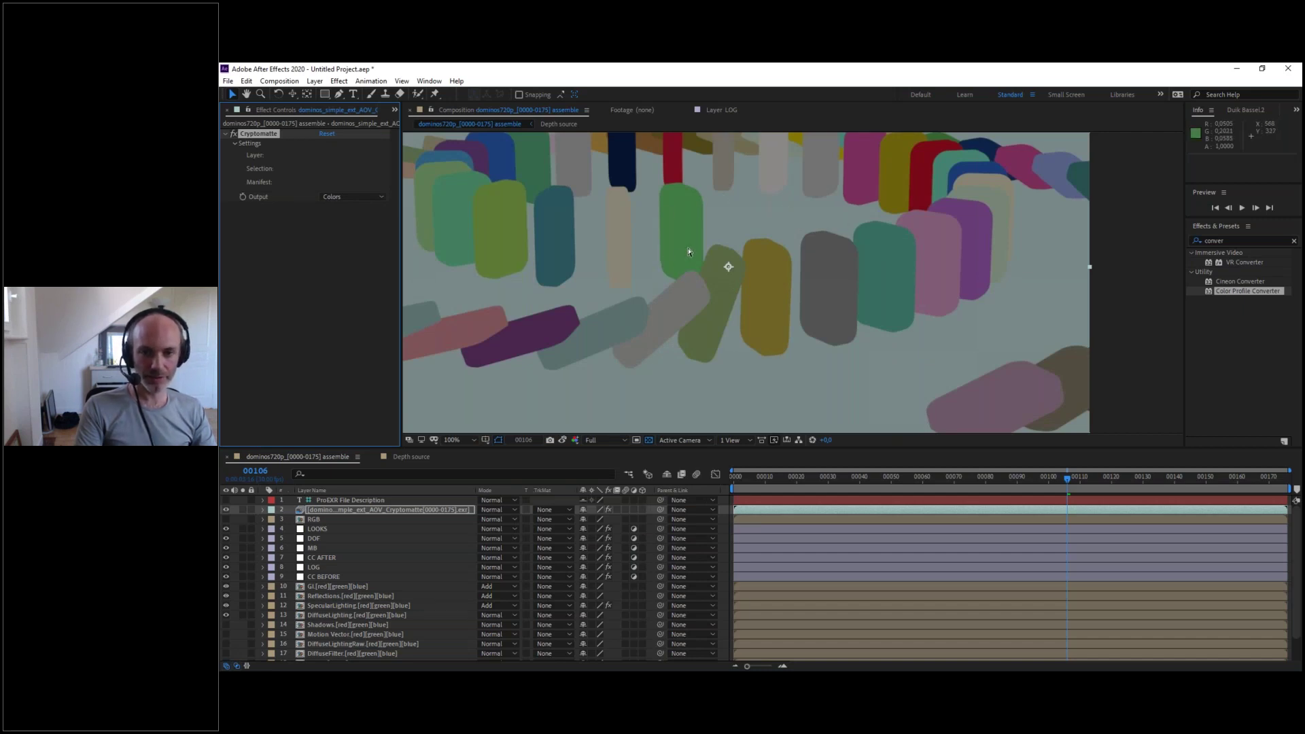
- Pick four separate dominoes, including the foreground one, as the Cryptomatte selection and set its output to Matted RGBA
left_click(605, 330)
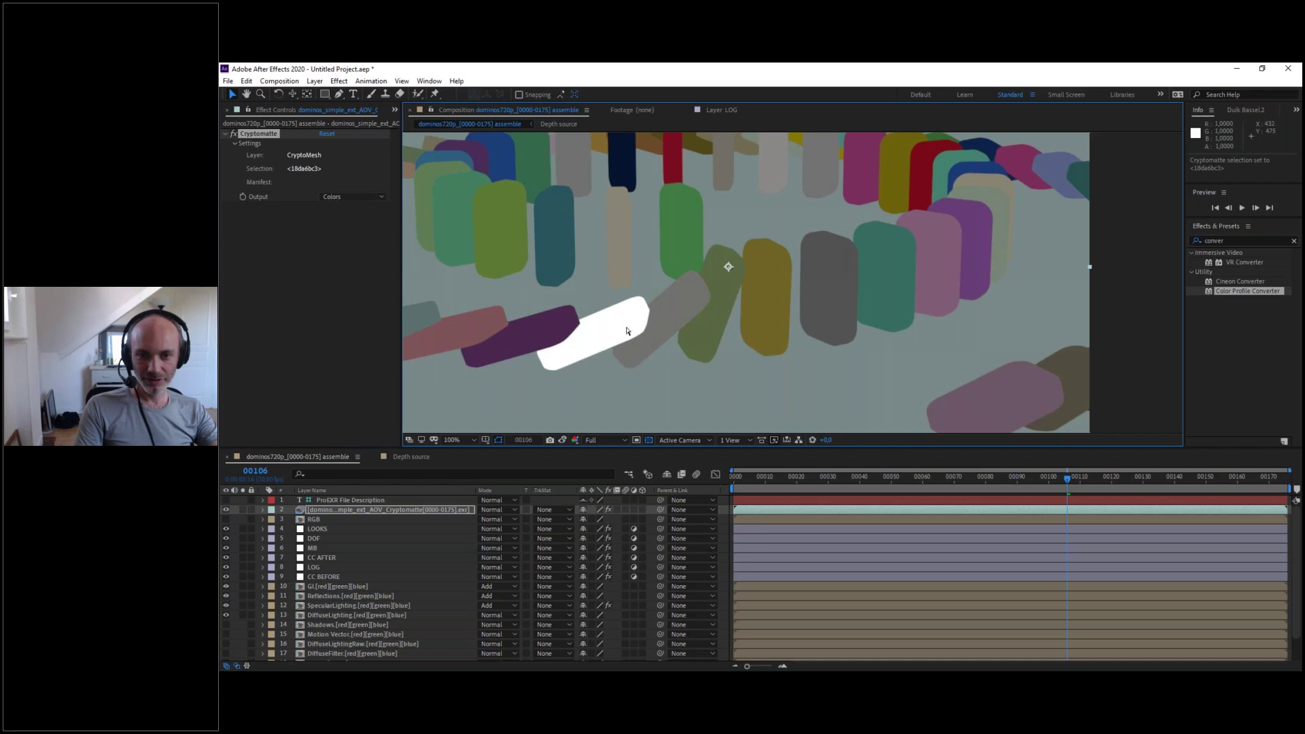
left_click(690, 234, "shift")
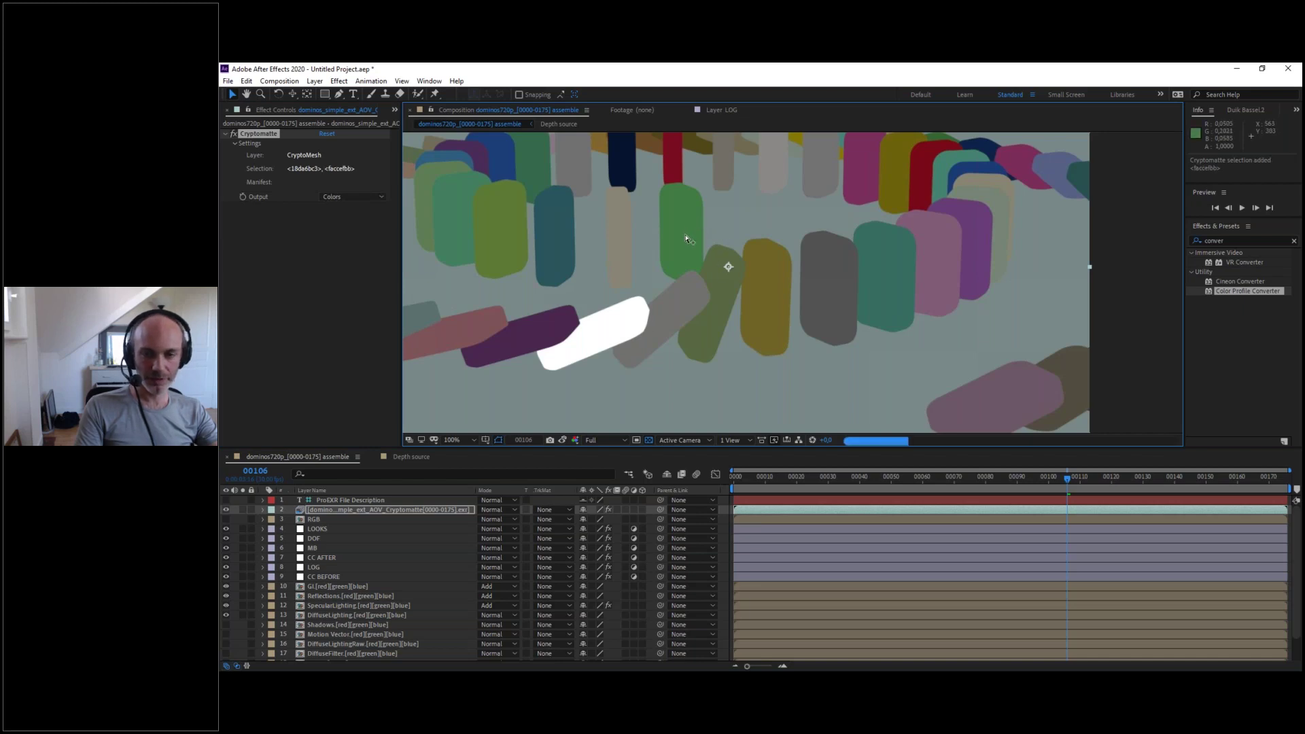
left_click(896, 261, "shift")
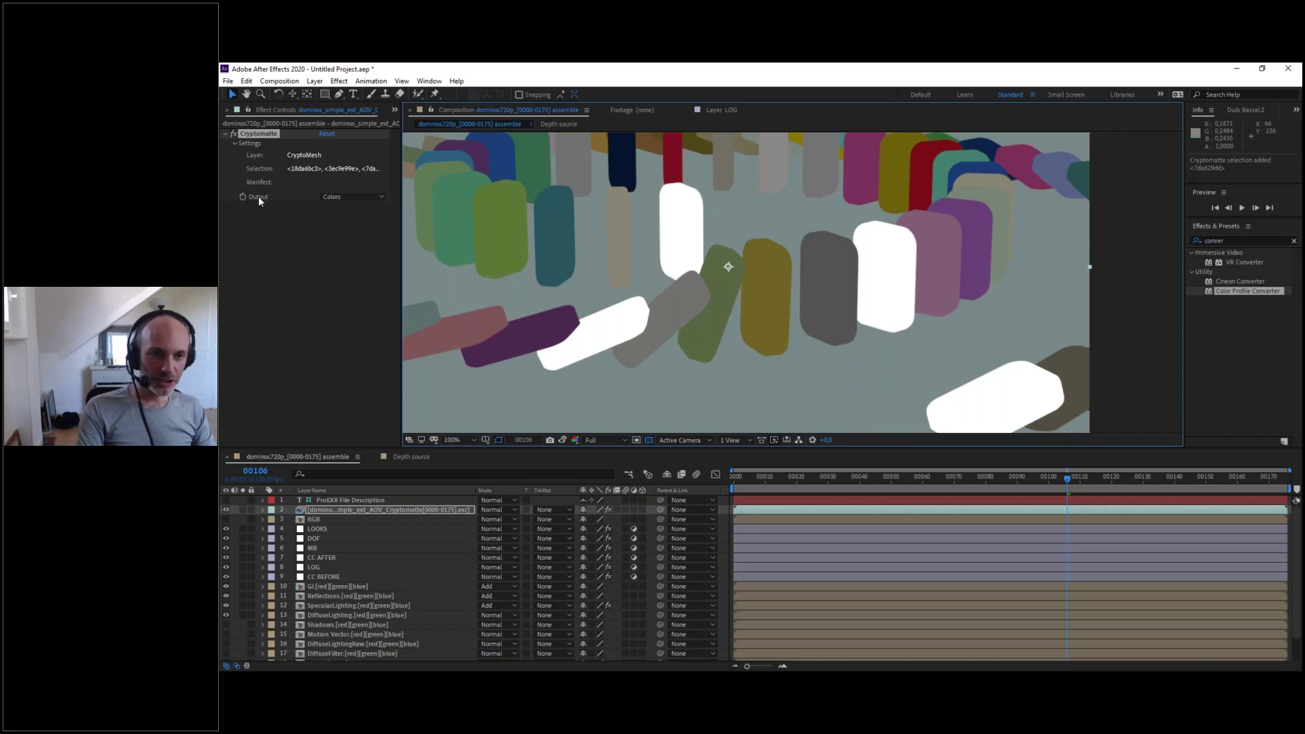
left_click(345, 196)
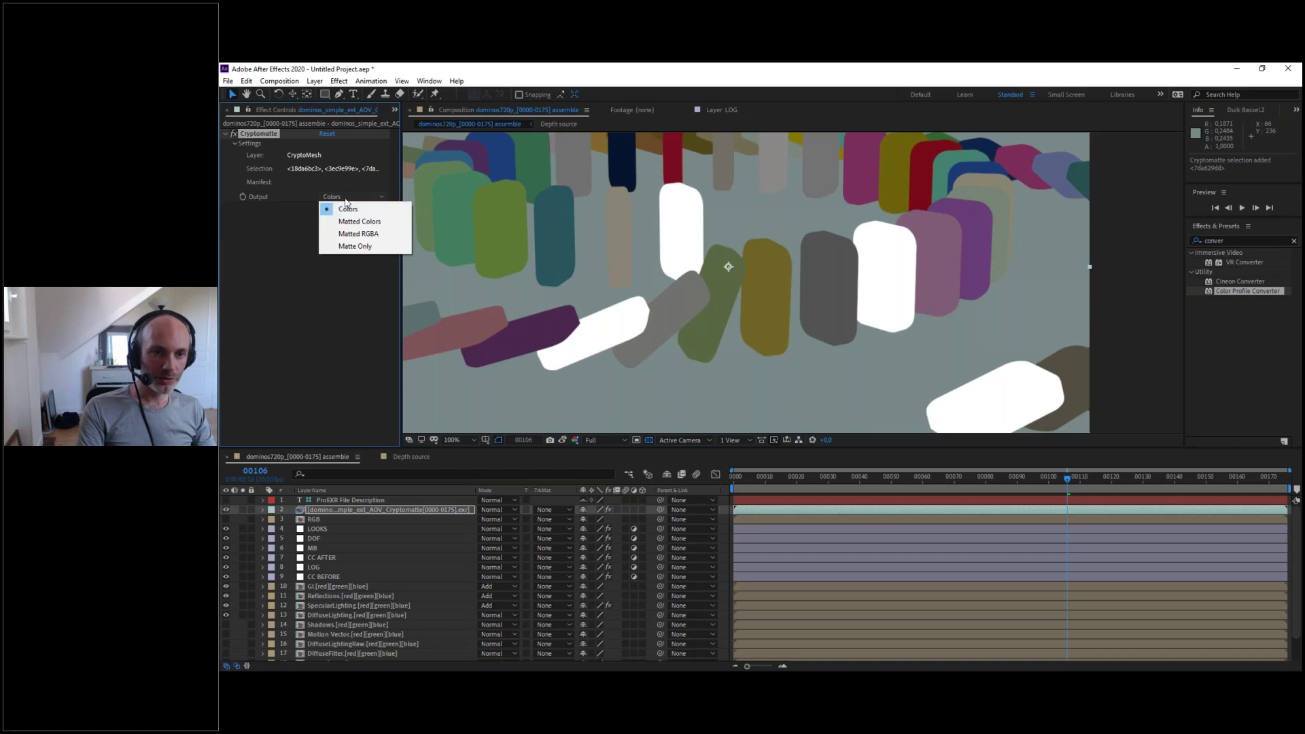
left_click(361, 234)
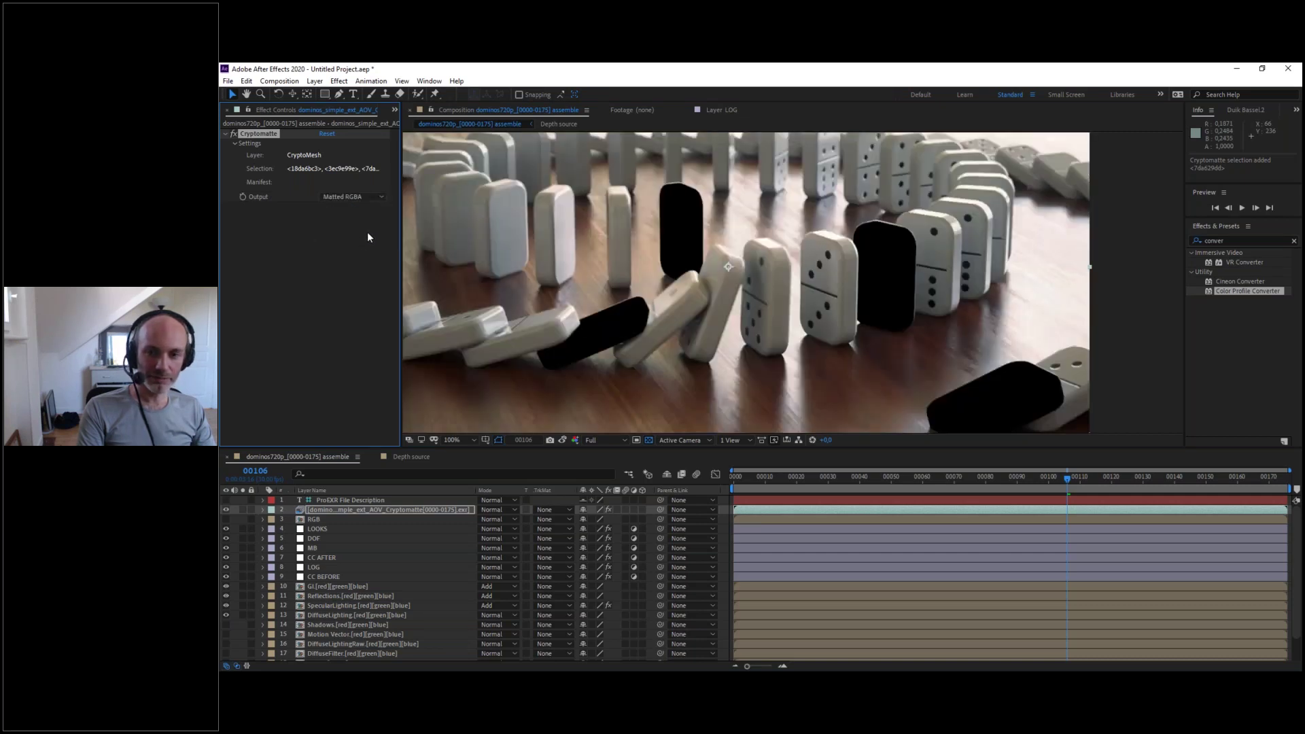
- Solo the Cryptomatte layer and move it directly below the CC BEFORE layer
left_click(242, 509)
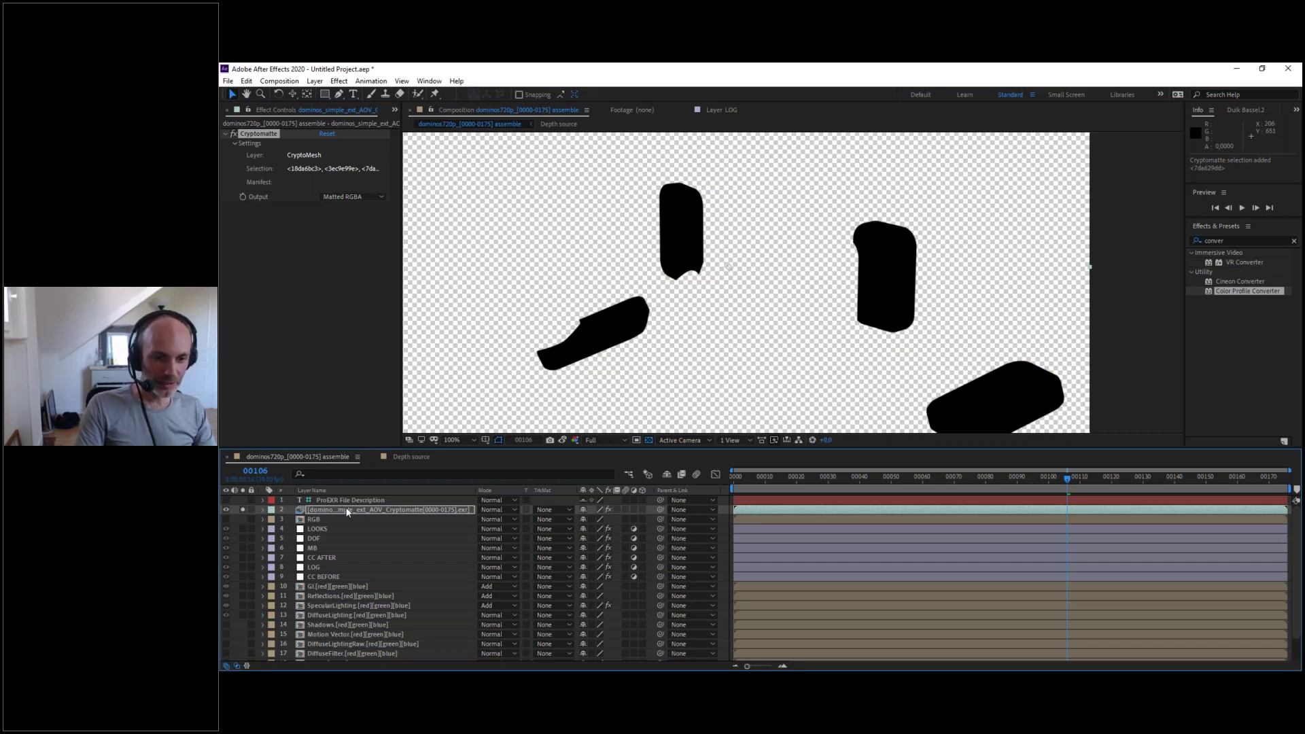
left_click_drag(317, 508, 302, 589)
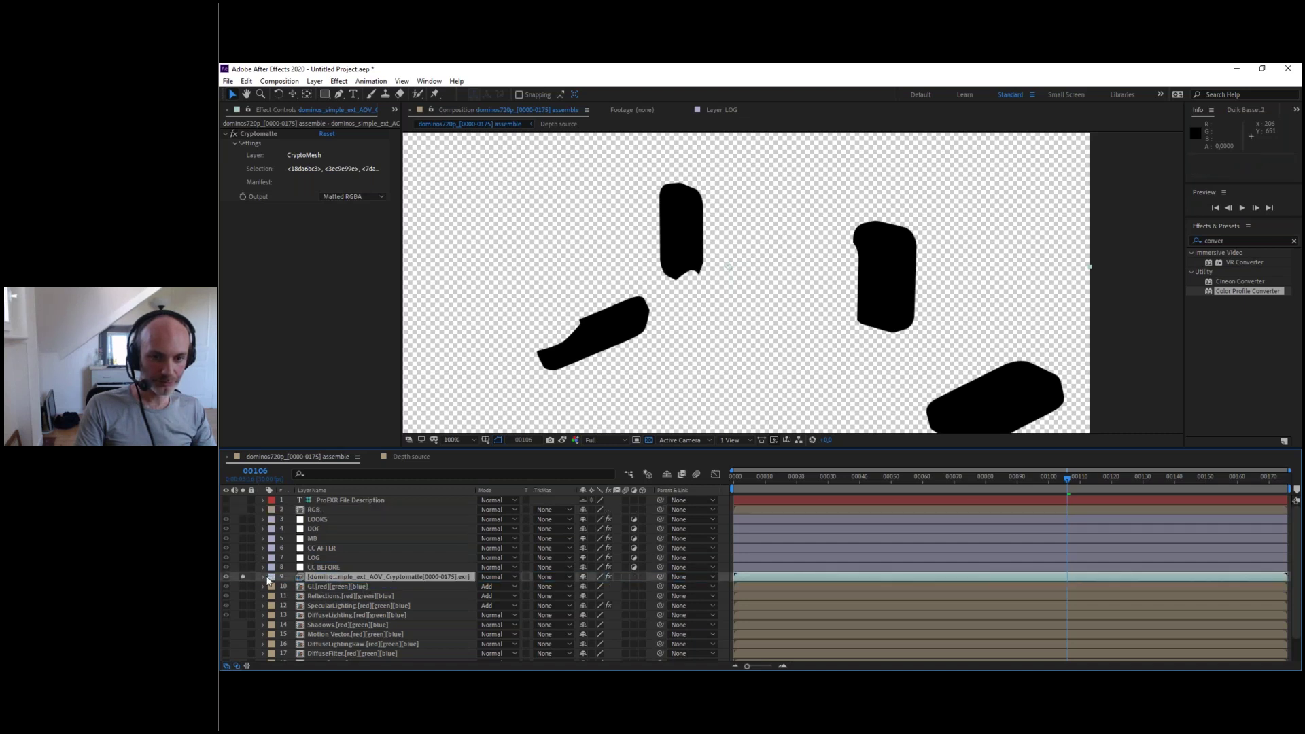
- Unsolo the Cryptomatte layer and hide the DOF layer in the assemble composition
left_click(244, 576)
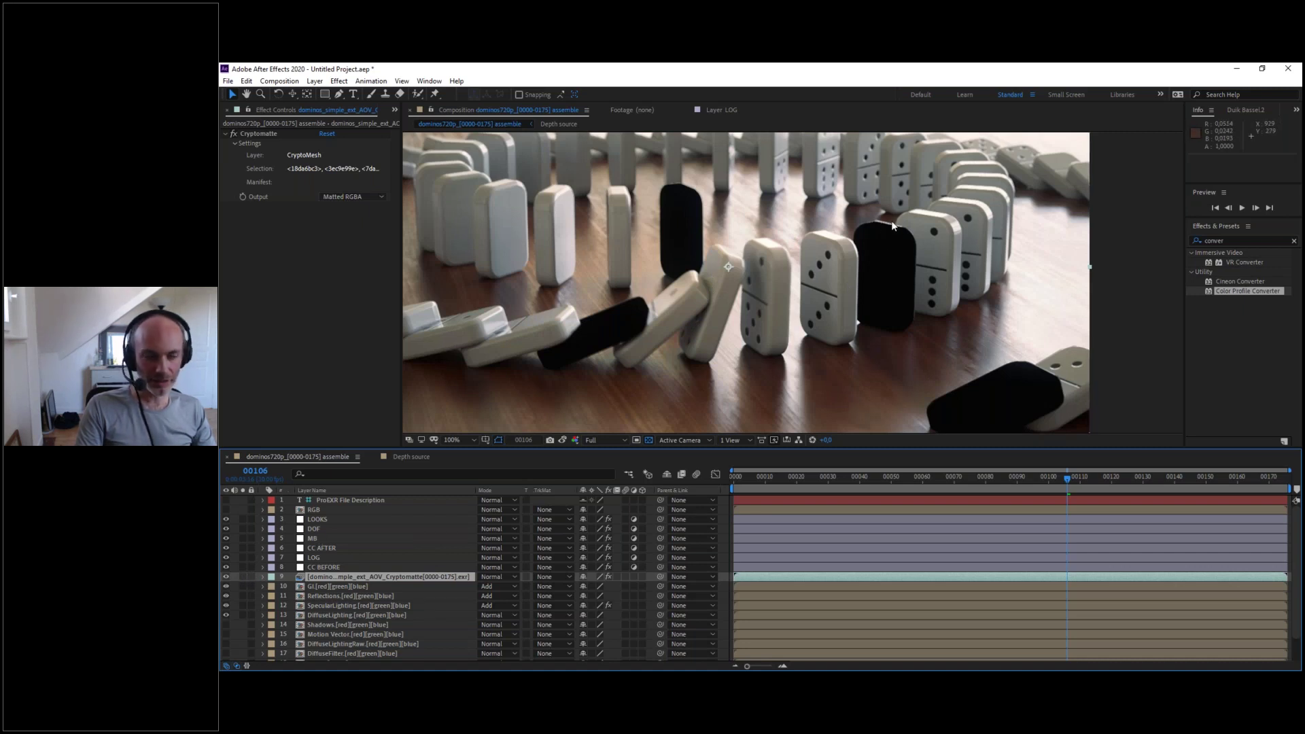
left_click(316, 525)
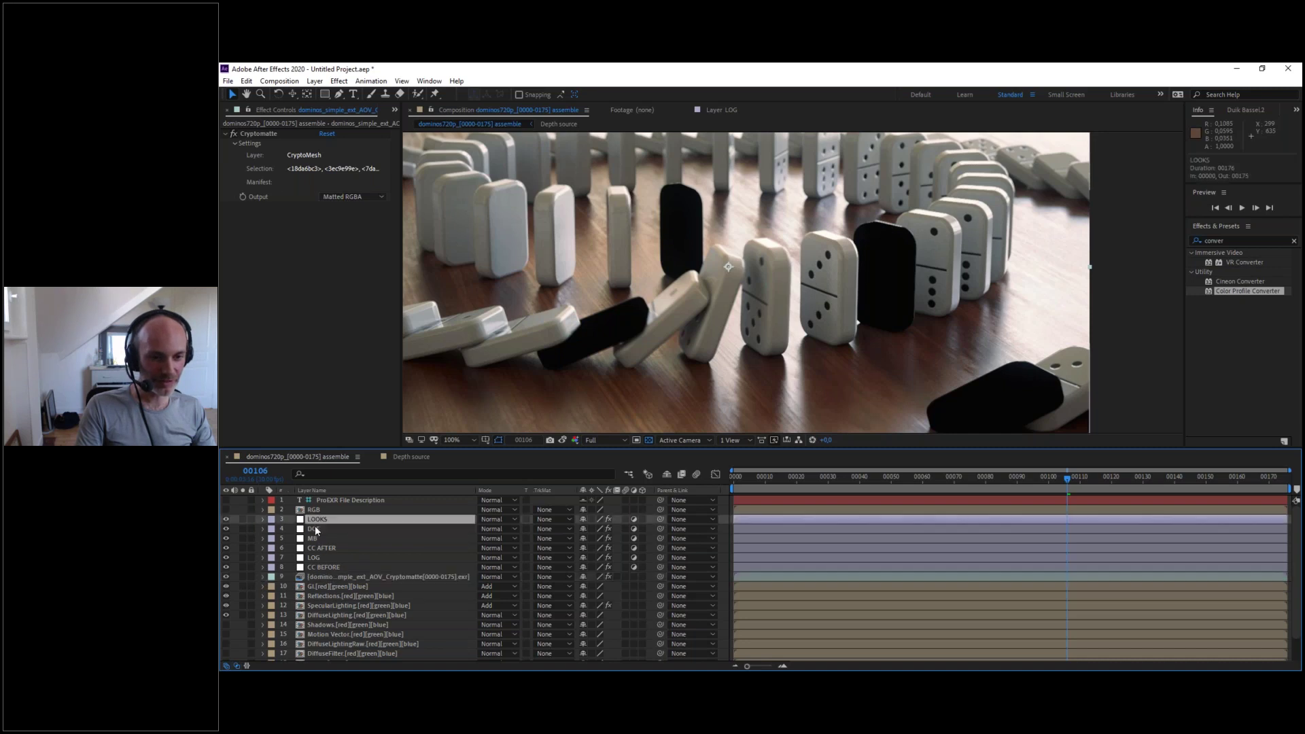
left_click(220, 530)
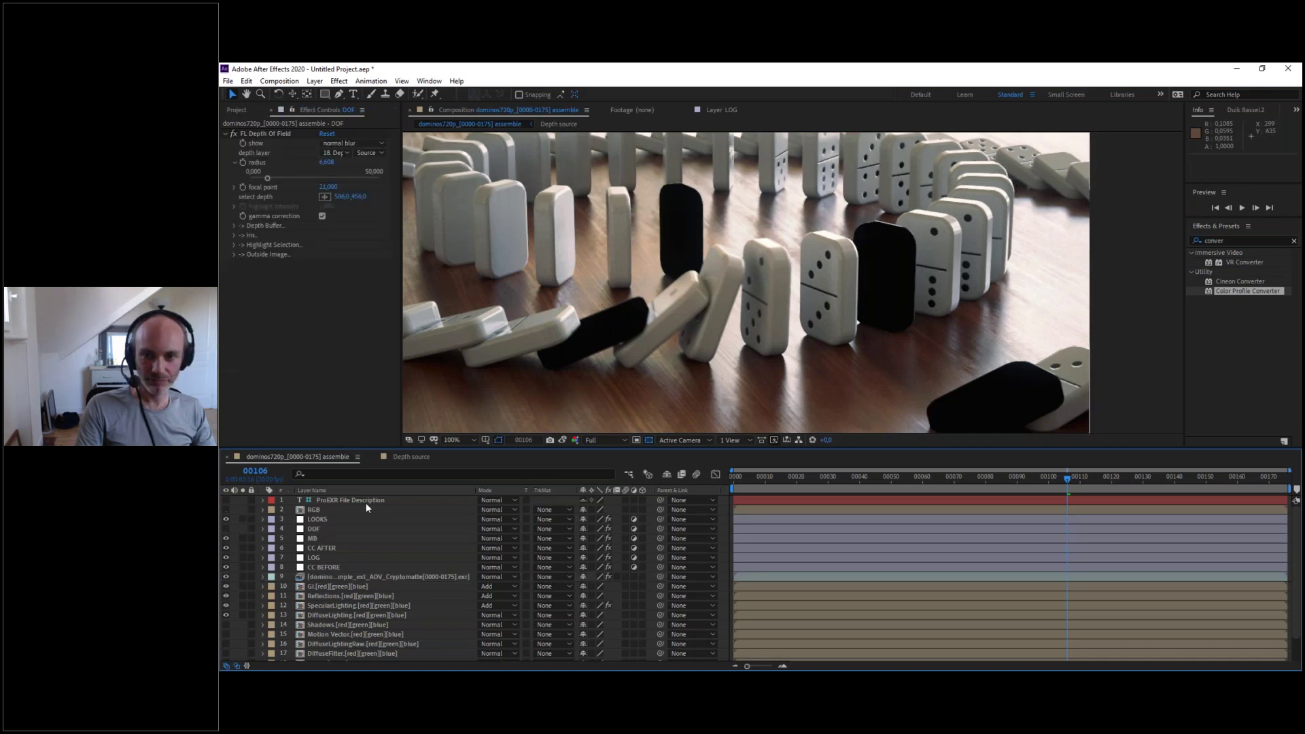
- Pre-compose the Cryptomatte layer with all attributes moved into the new composition, and turn the resulting layer into an unsoloed adjustment layer
left_click(325, 577)
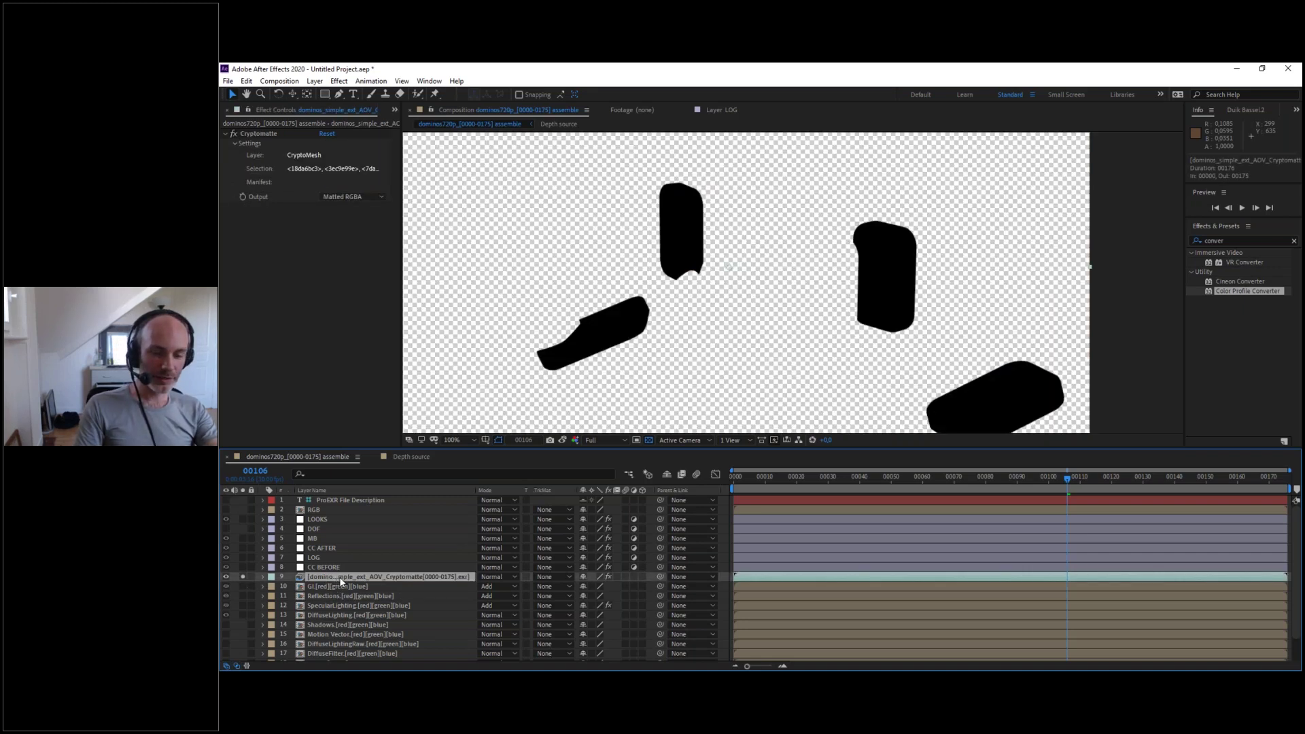
key("ctrl+shift+c")
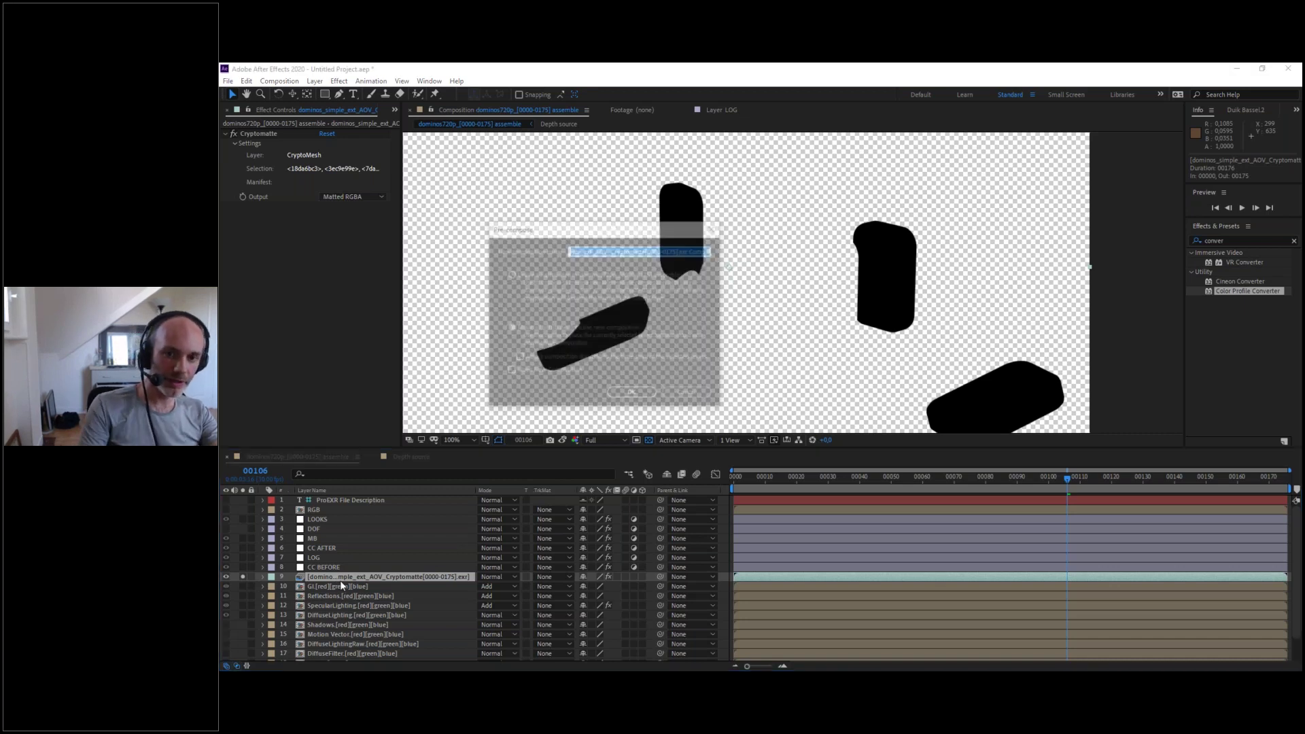
left_click(529, 328)
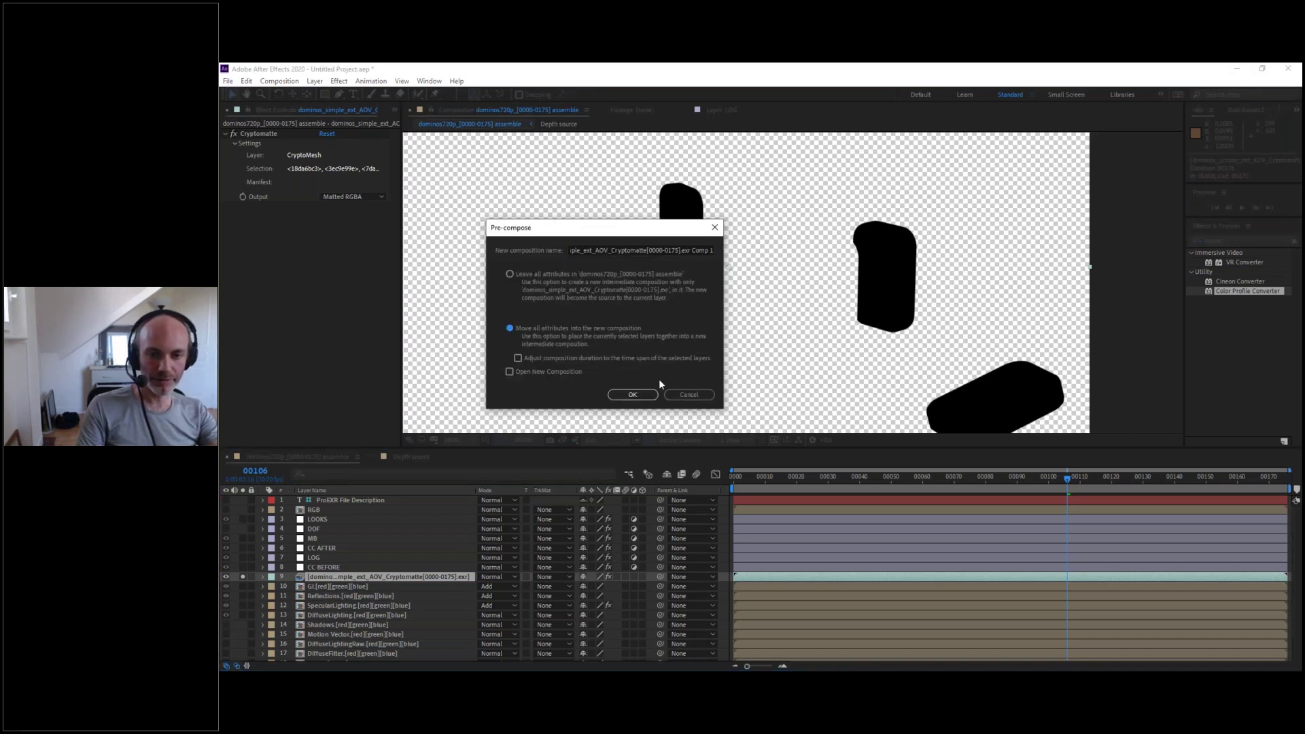
left_click(632, 395)
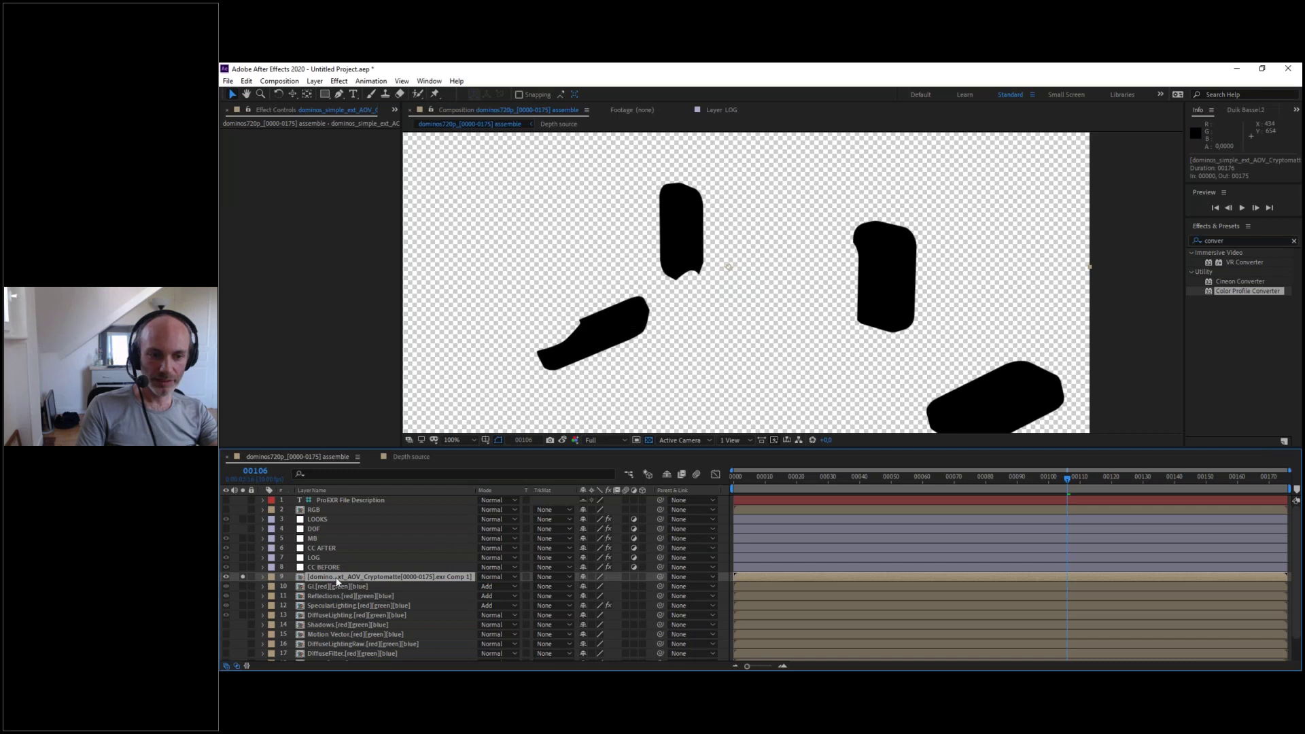
left_click(633, 577)
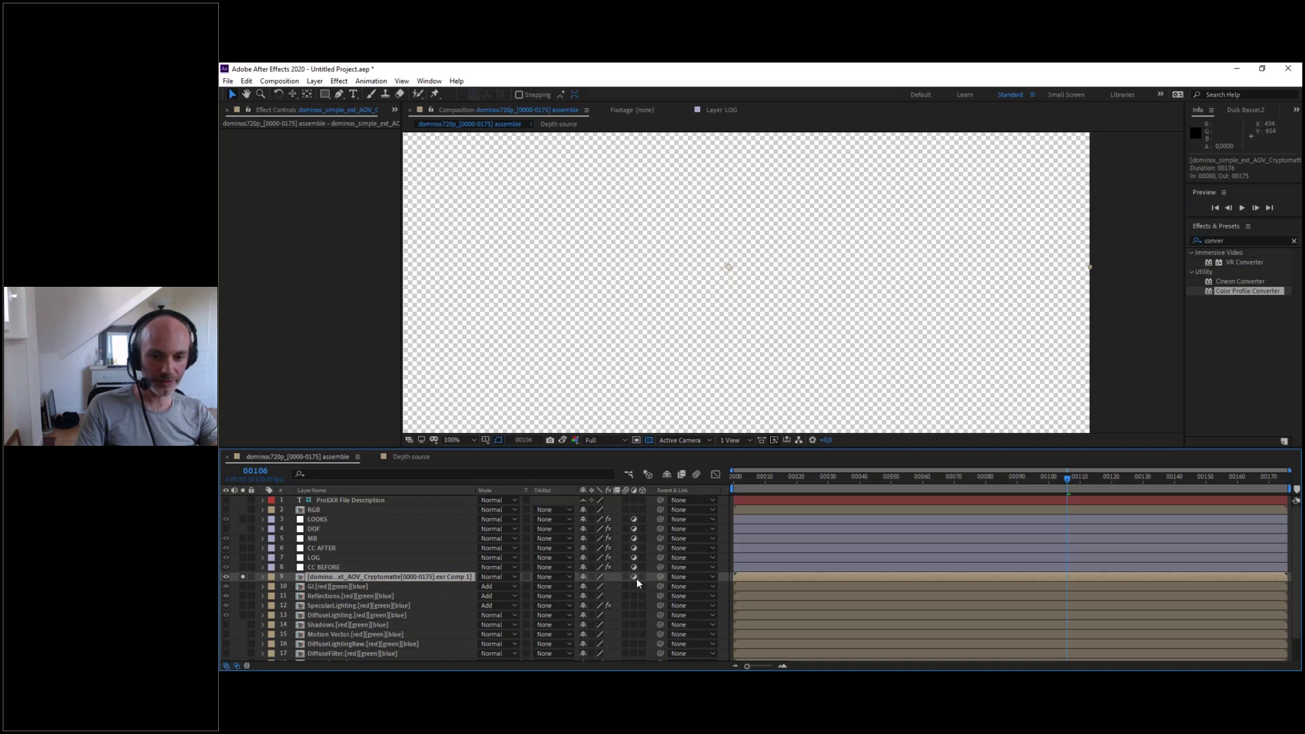
left_click(242, 577)
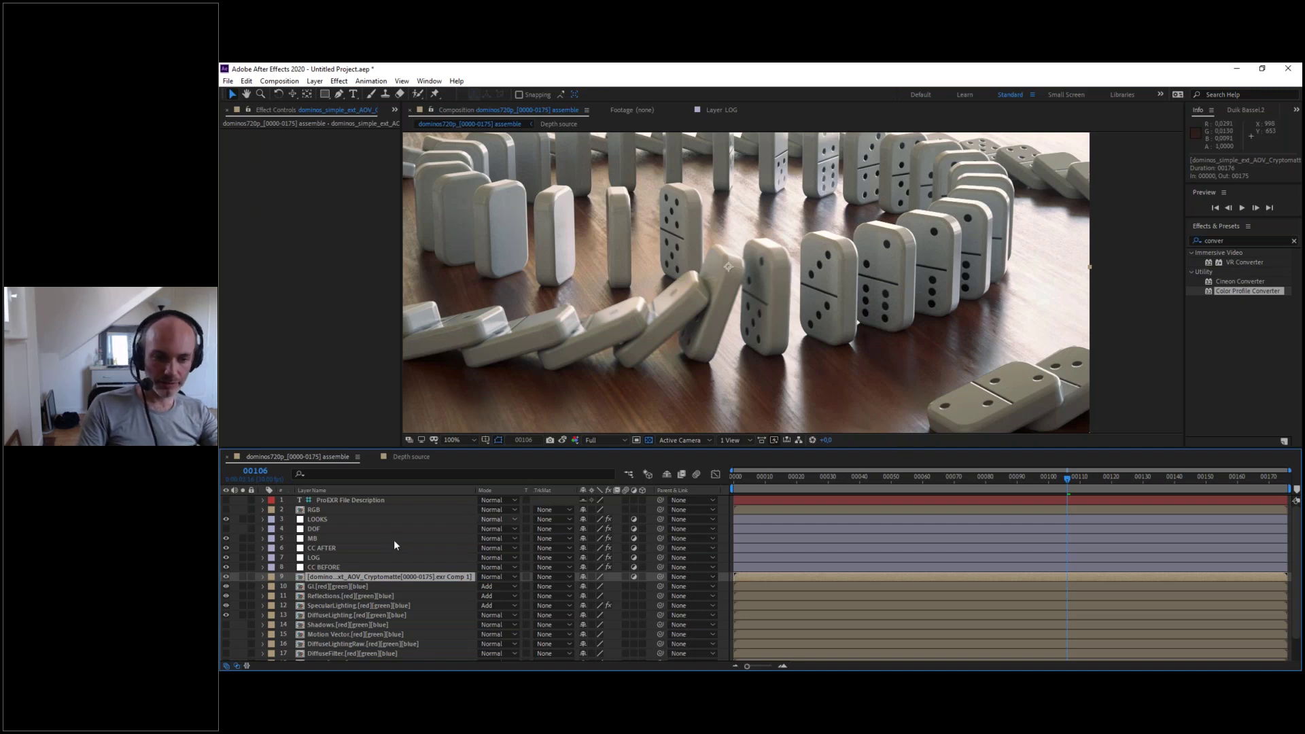
- Apply Hue/Saturation to the Cryptomatte adjustment layer and colorize the selected dominoes yellow with a stronger Colorize Saturation
key("ctrl+space")
type("hue")
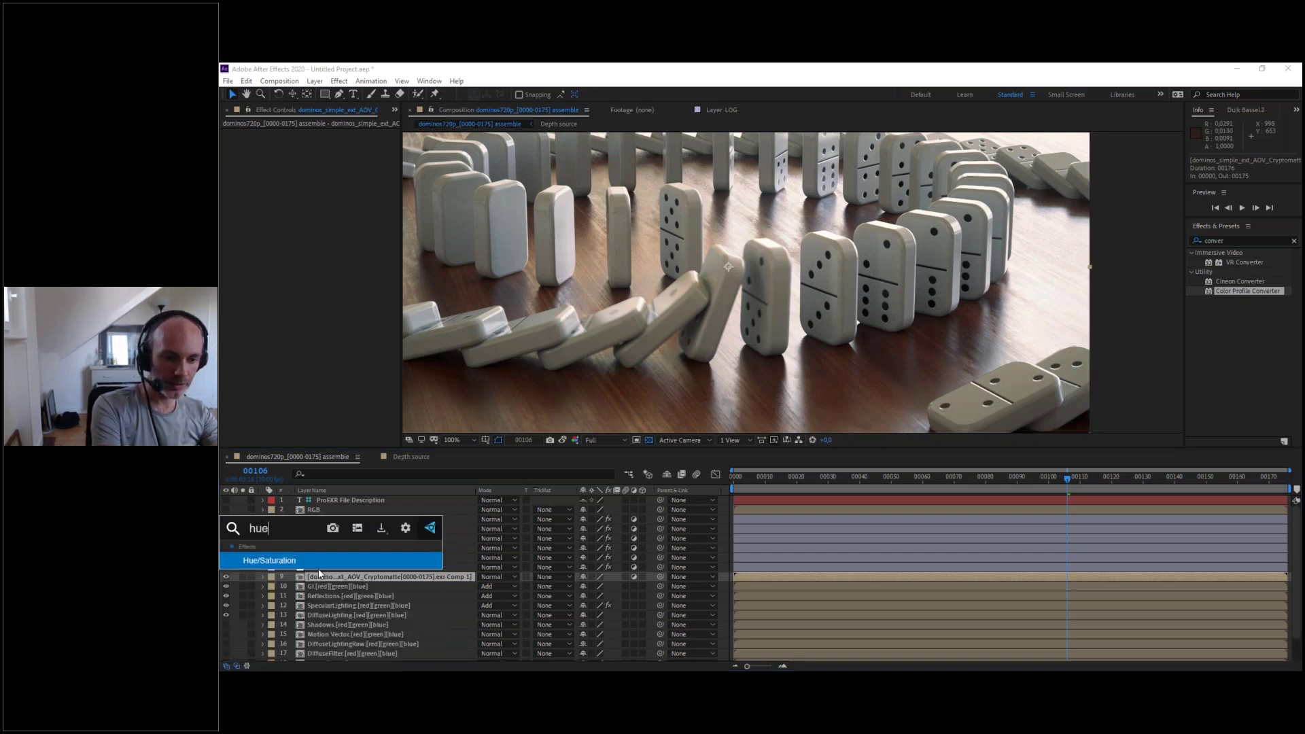
key("Return")
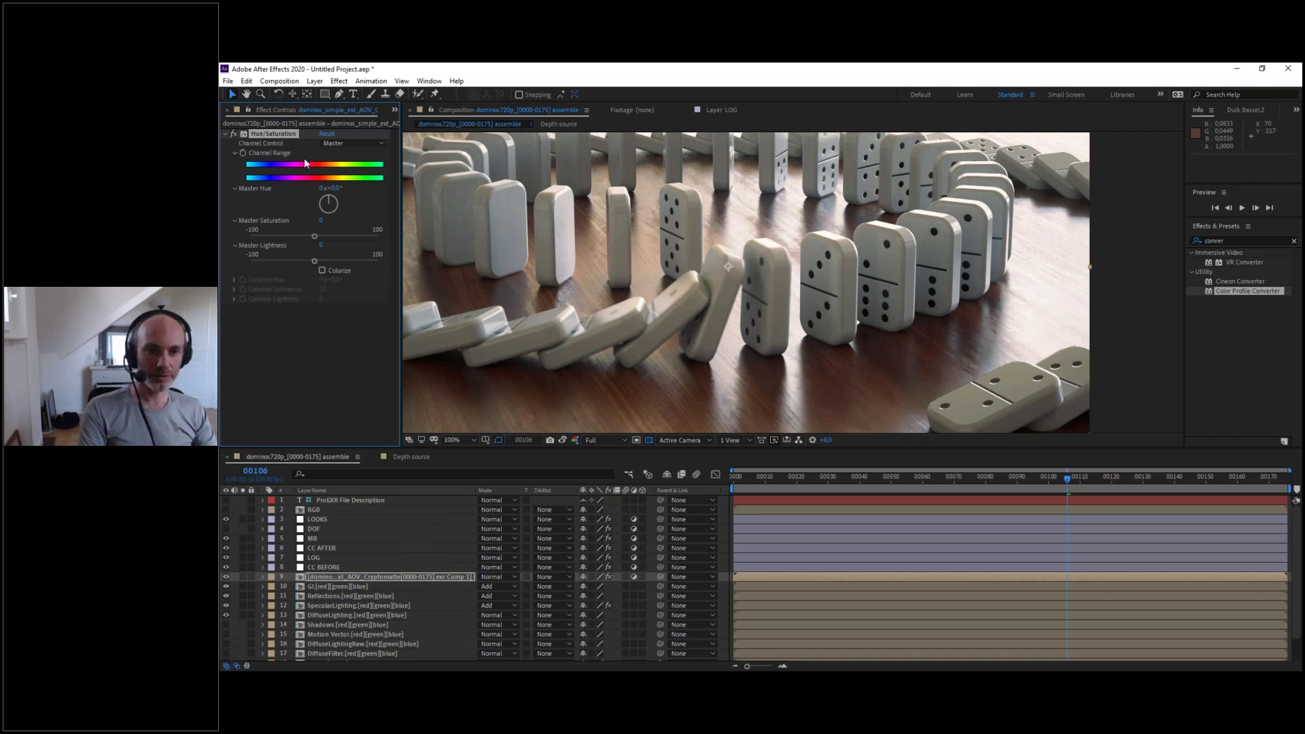
left_click(322, 271)
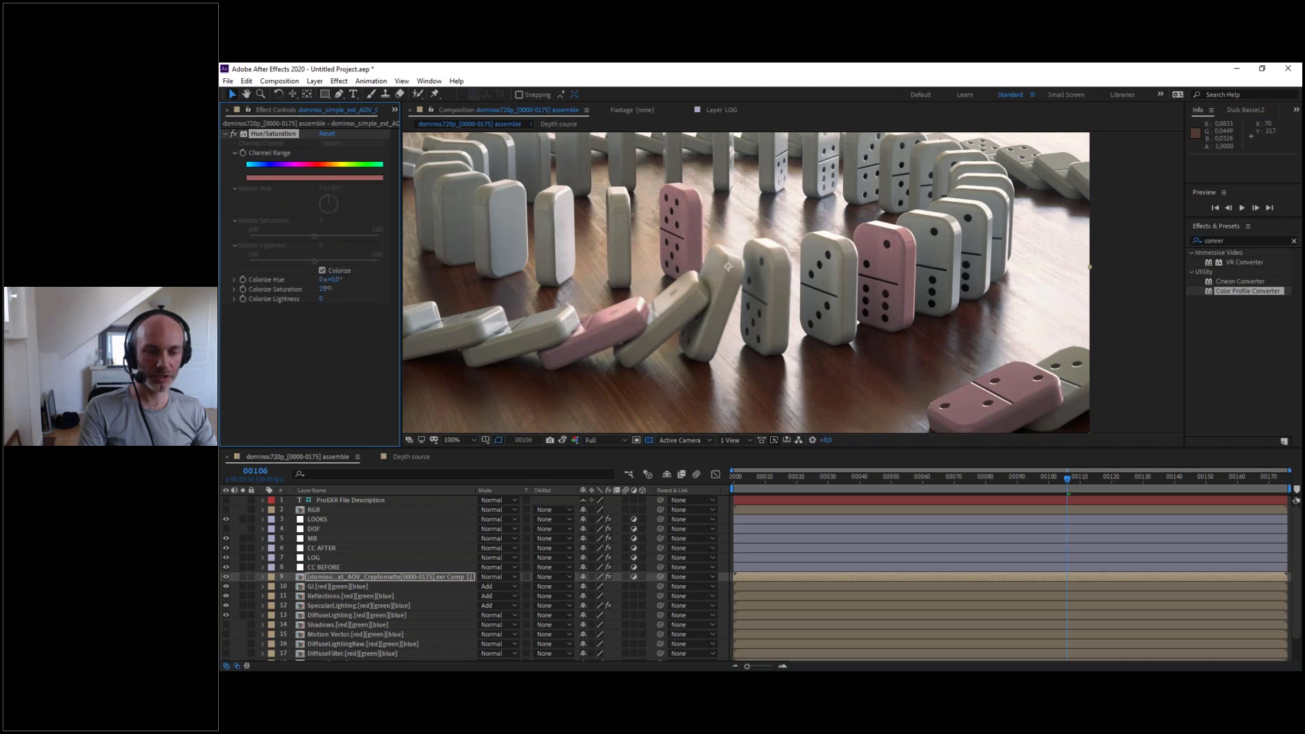
left_click_drag(339, 289, 341, 289)
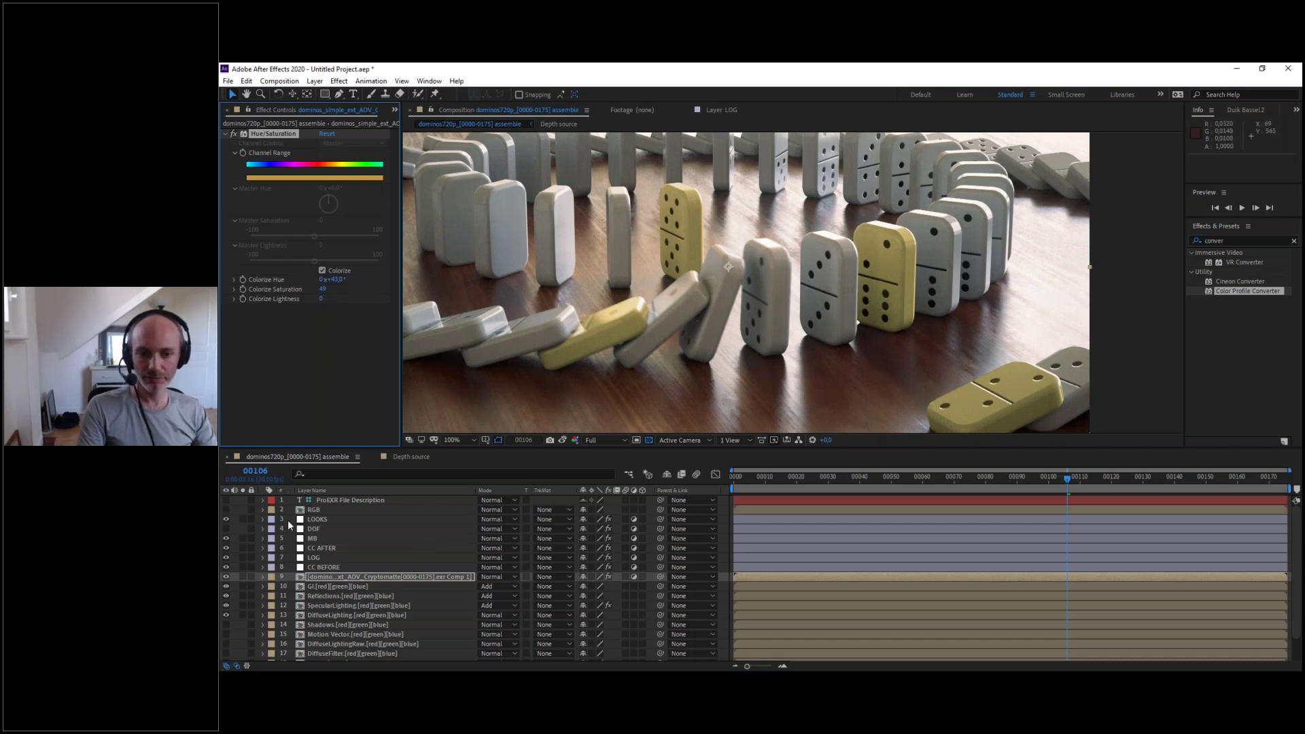
- Show the DOF layer again and check the colorized dominoes at frame 18
left_click(225, 529)
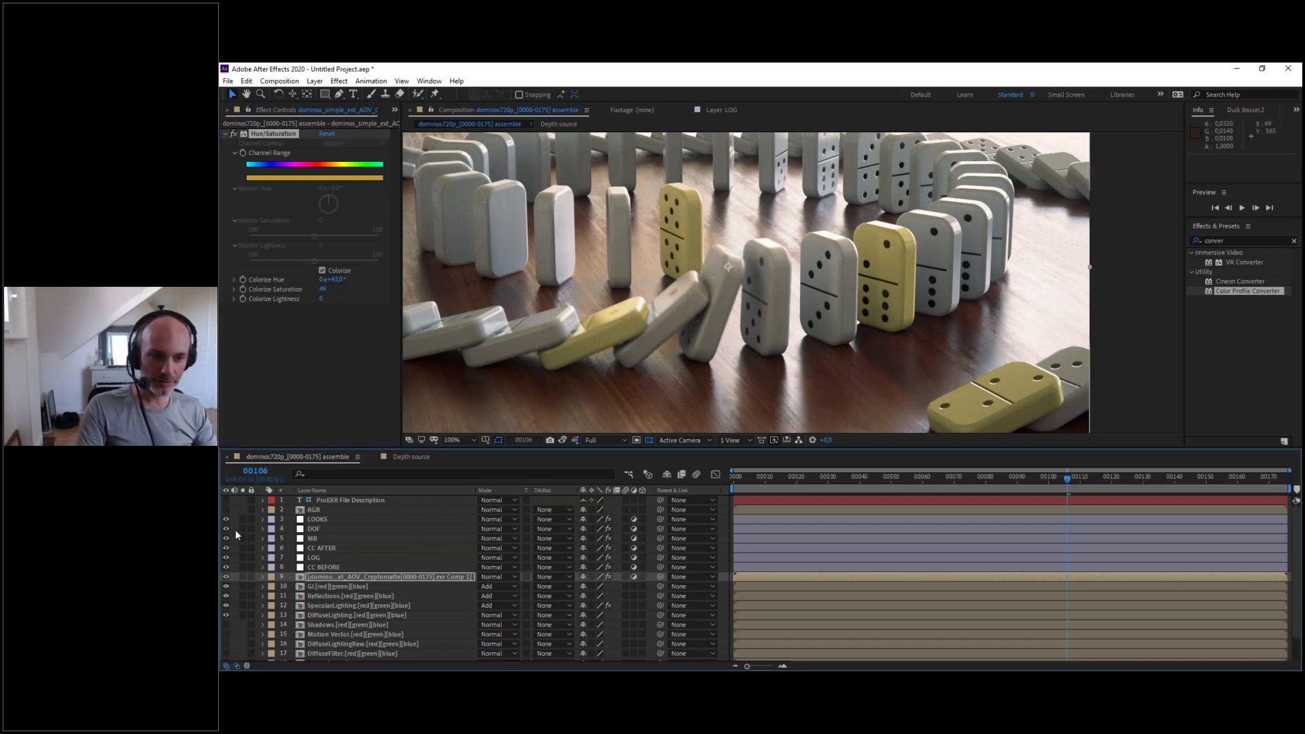
left_click(873, 482)
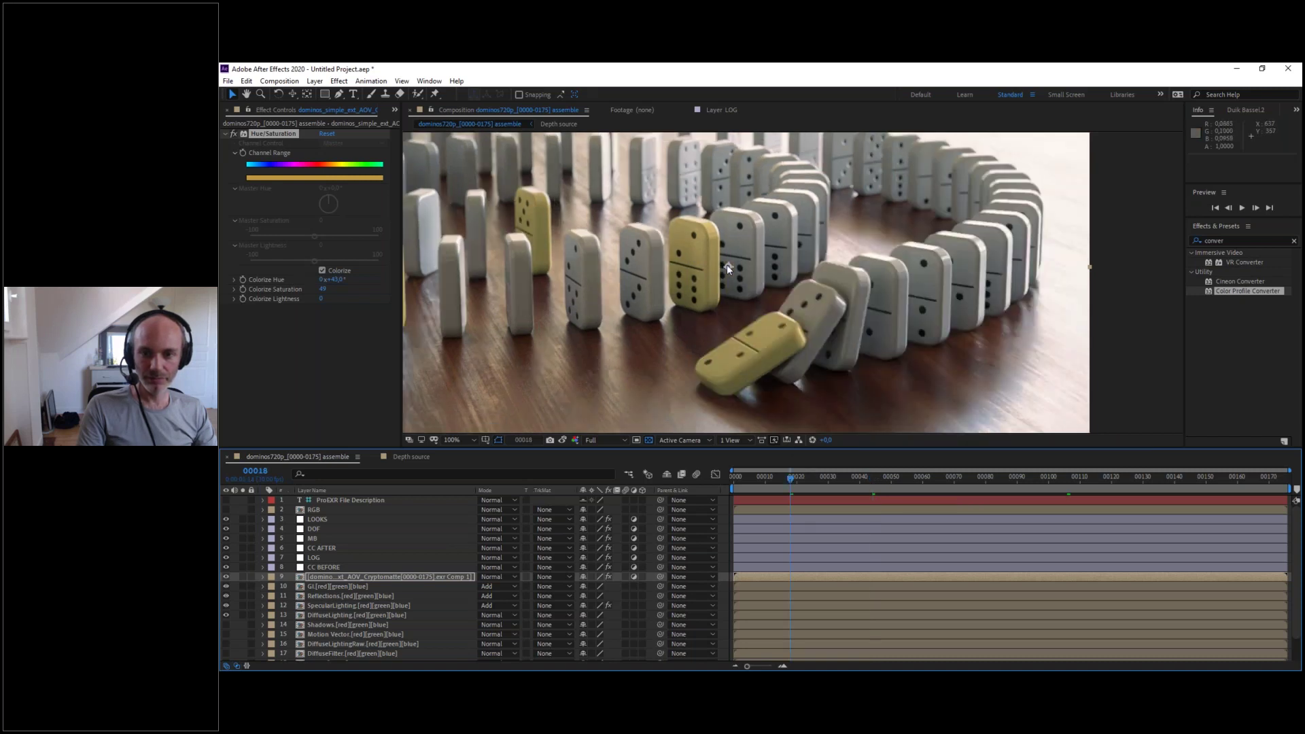
- In the Cryptomatte precomp, reset the Cryptomatte effect, select only the floor with Matted RGBA output, and return to the assemble composition
left_click(327, 578)
double_click(325, 578)
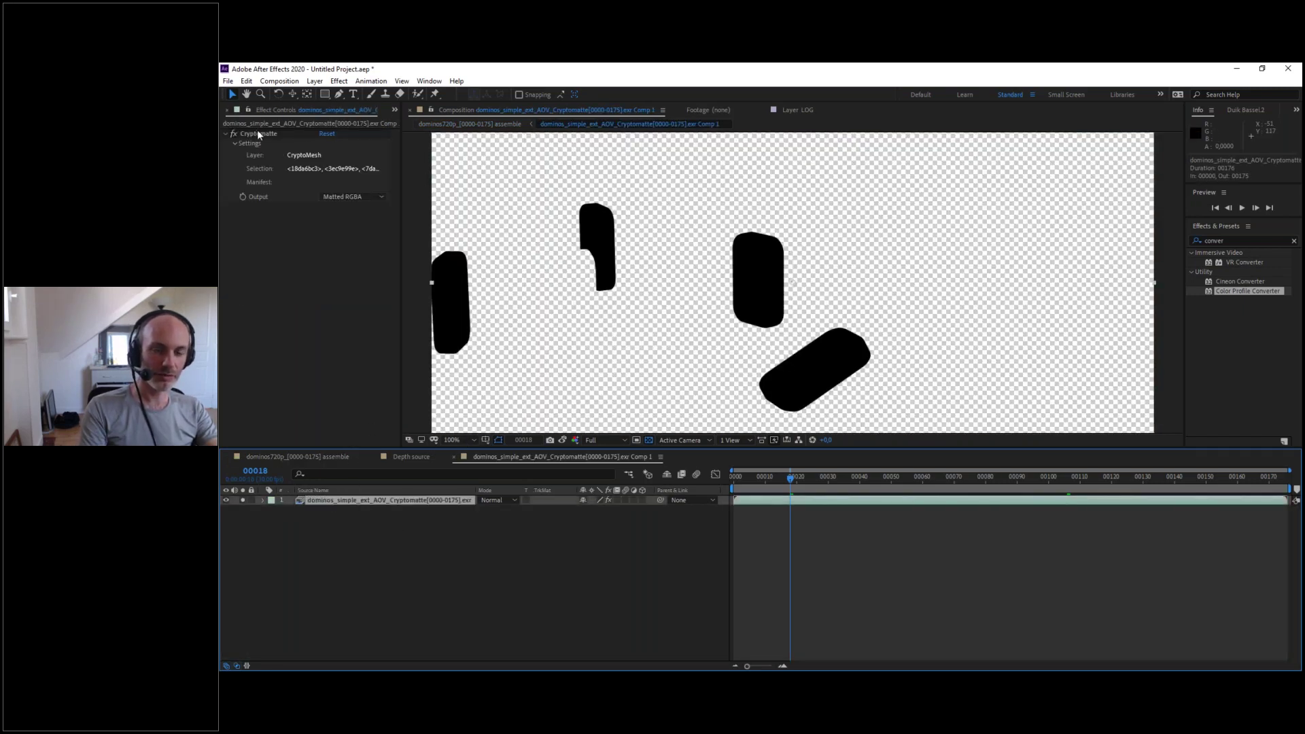
left_click(328, 135)
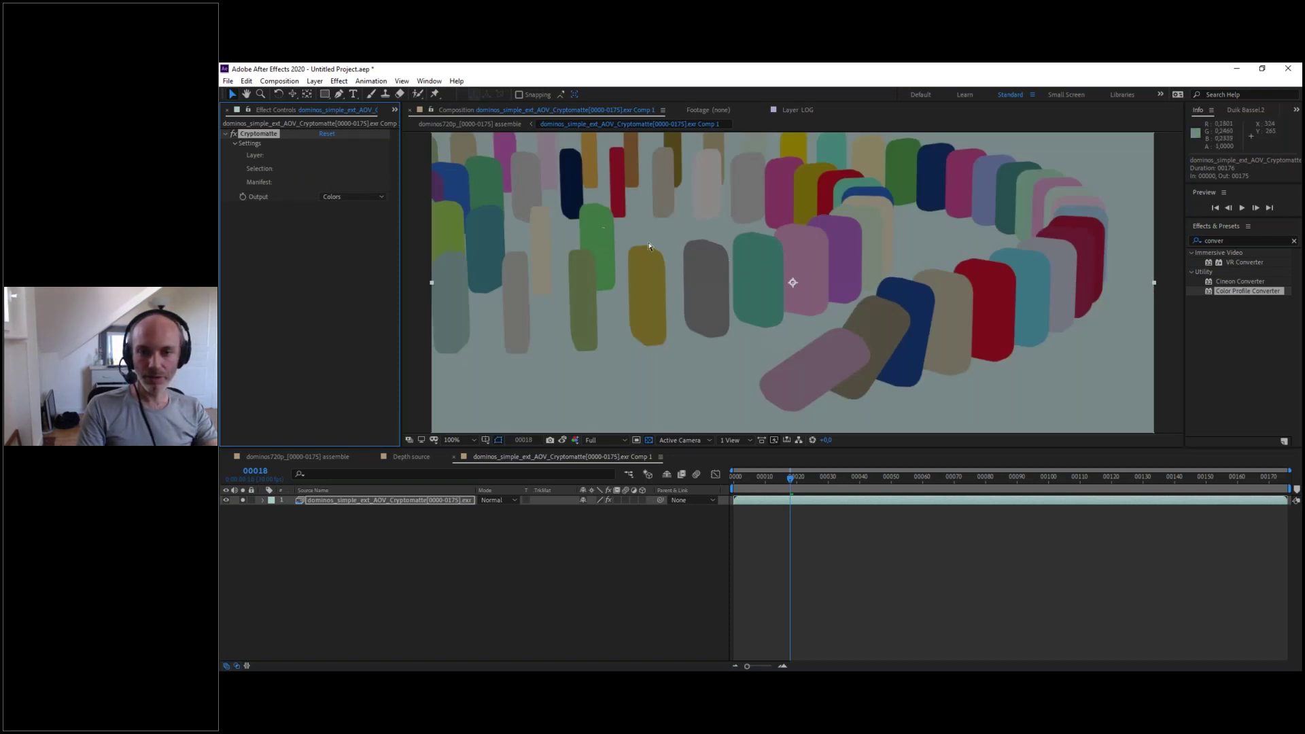
left_click(696, 374)
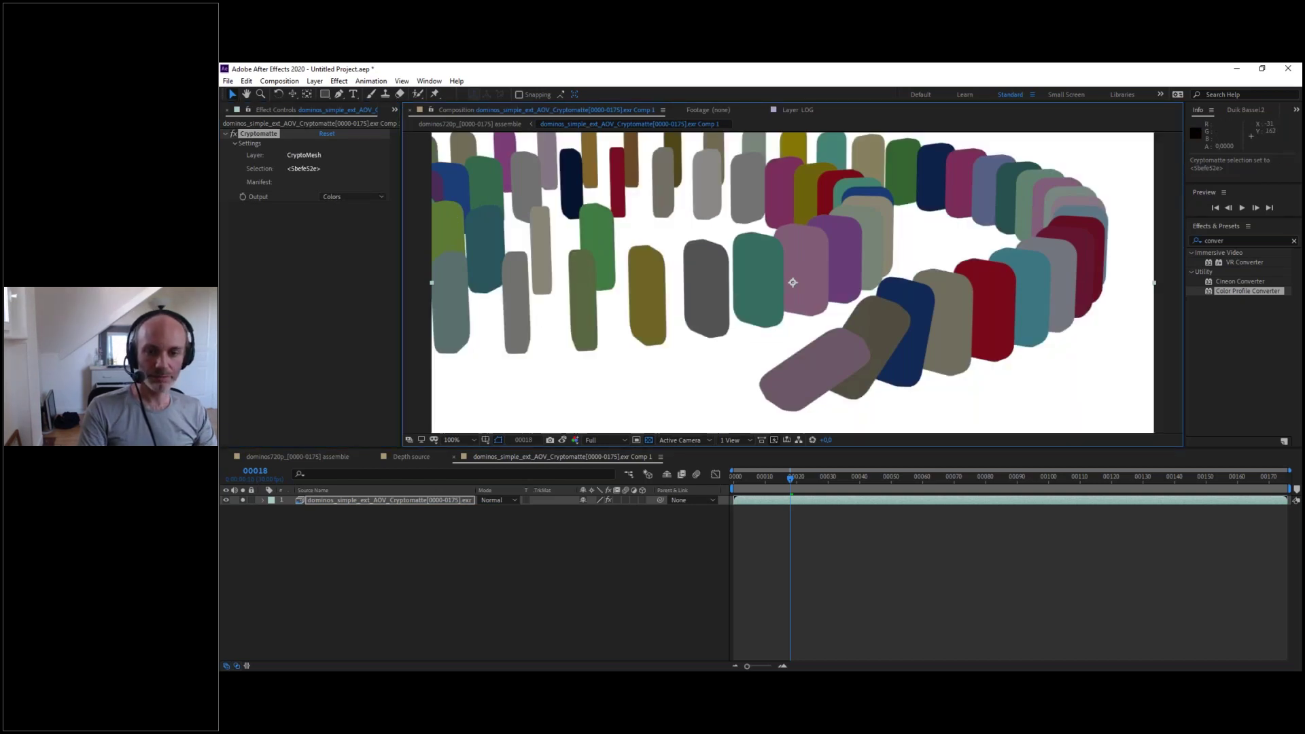
left_click(343, 210)
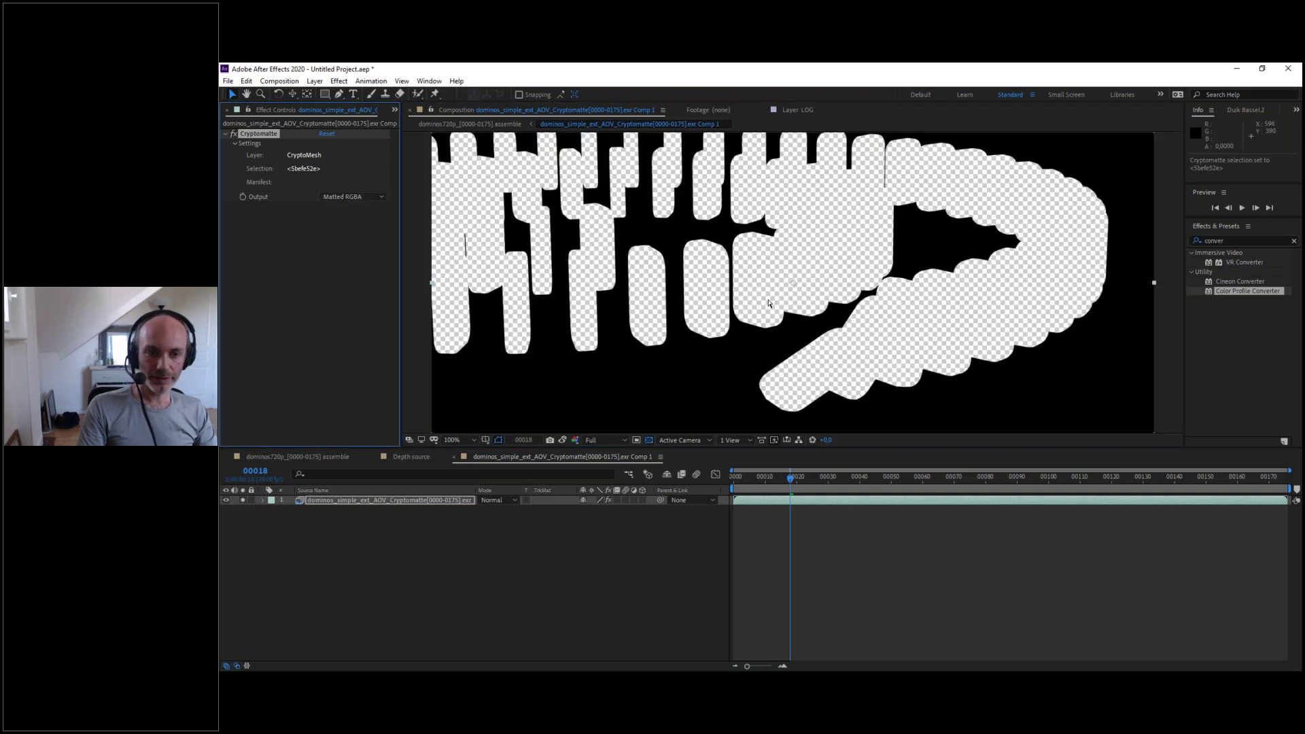
key("Tab")
left_click(302, 533)
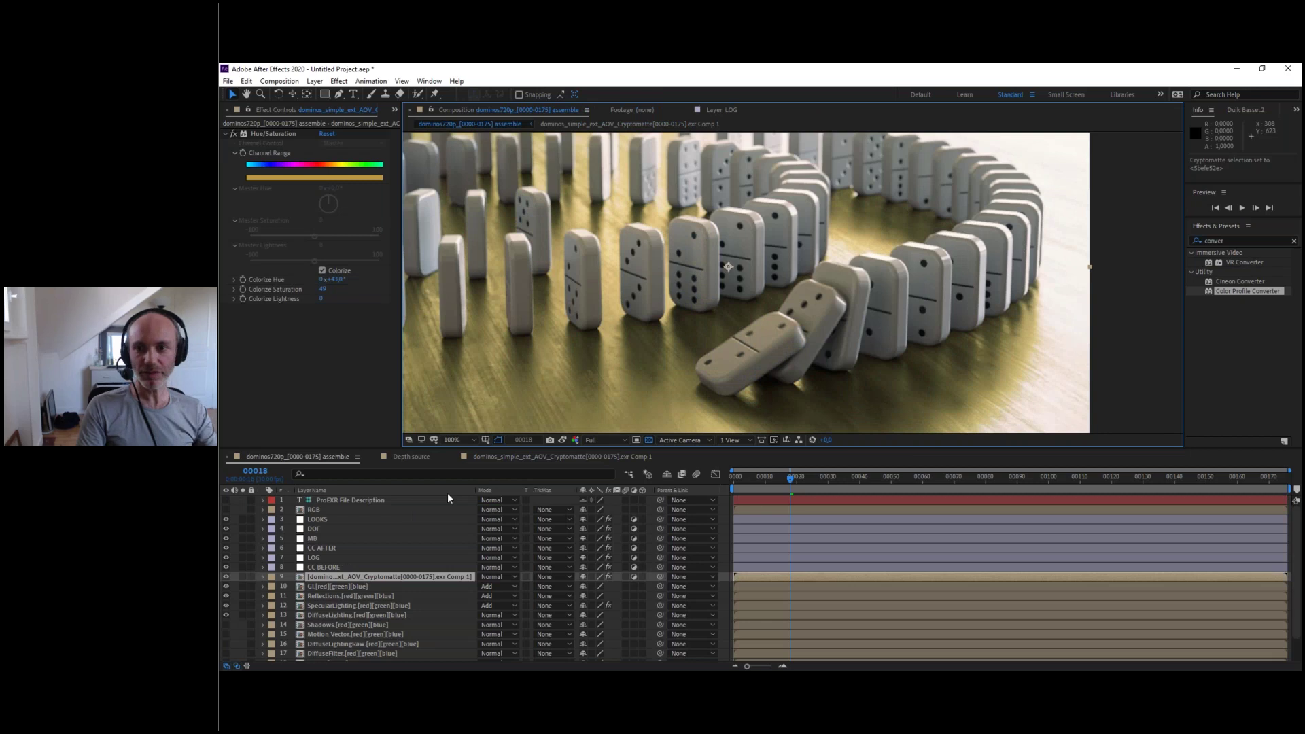
- Reset the Cryptomatte layer's Hue/Saturation effect, set Master Saturation to -32, and check the floor at frame 66
left_click(349, 577)
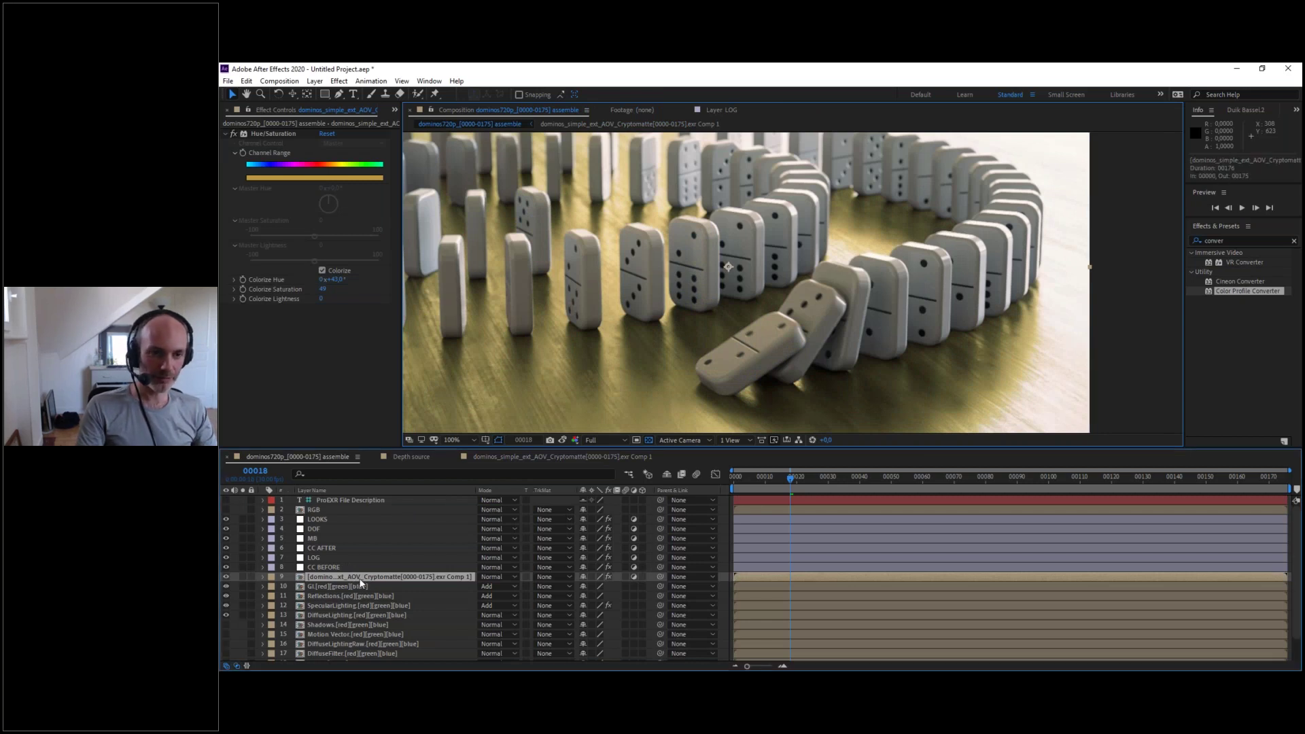
left_click(274, 134)
key("h")
left_click_drag(696, 262, 713, 315)
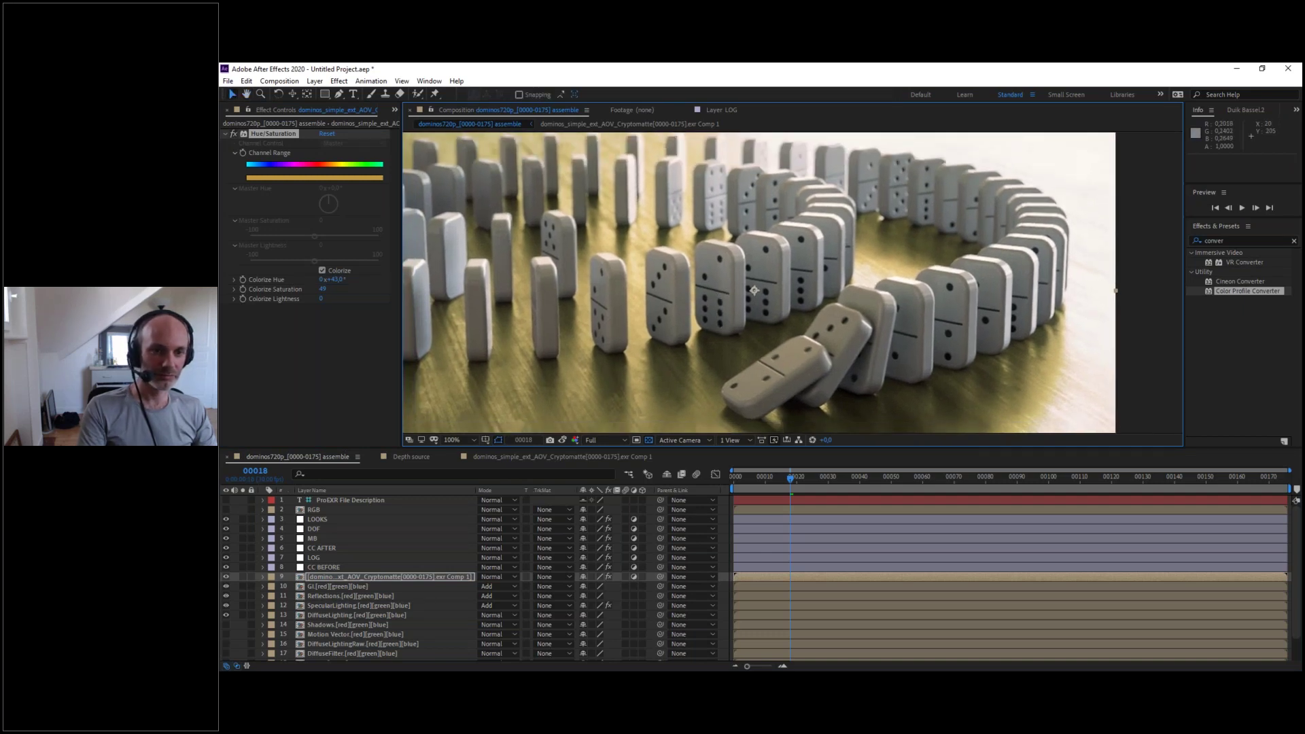
left_click(327, 133)
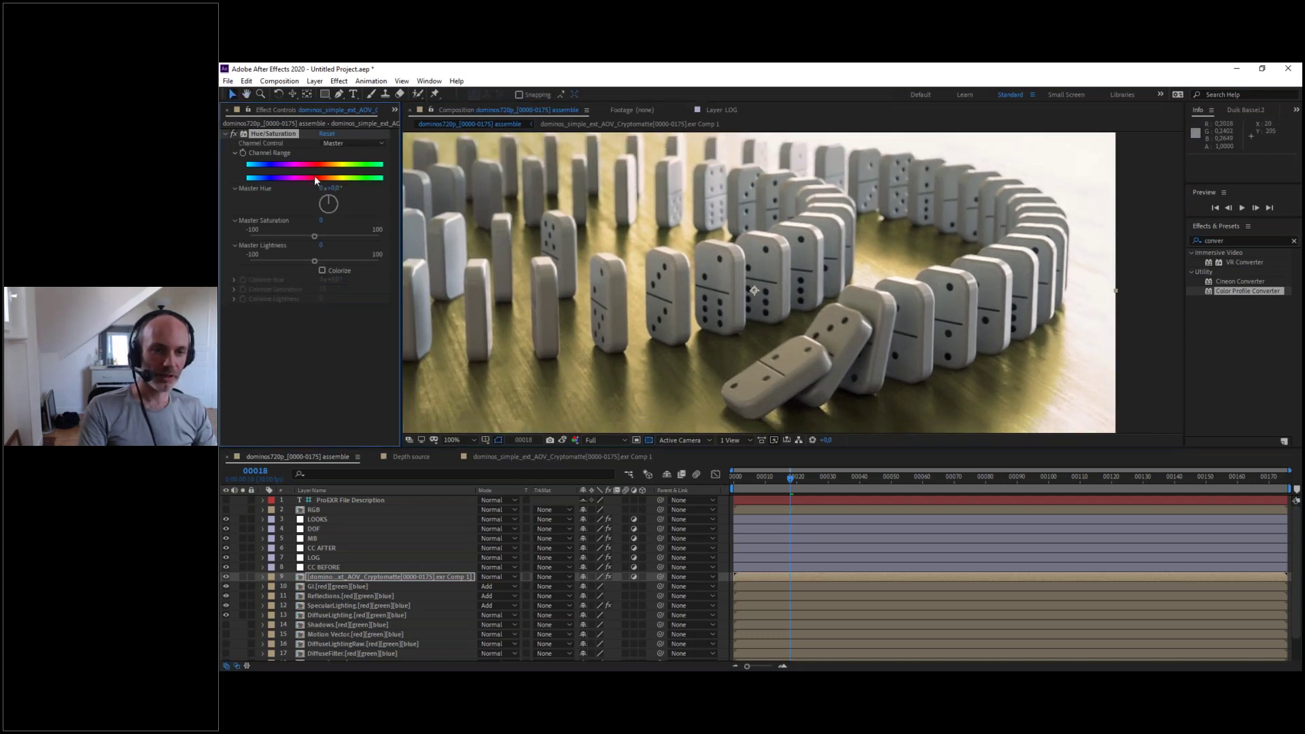
left_click(295, 236)
left_click_drag(295, 235, 288, 235)
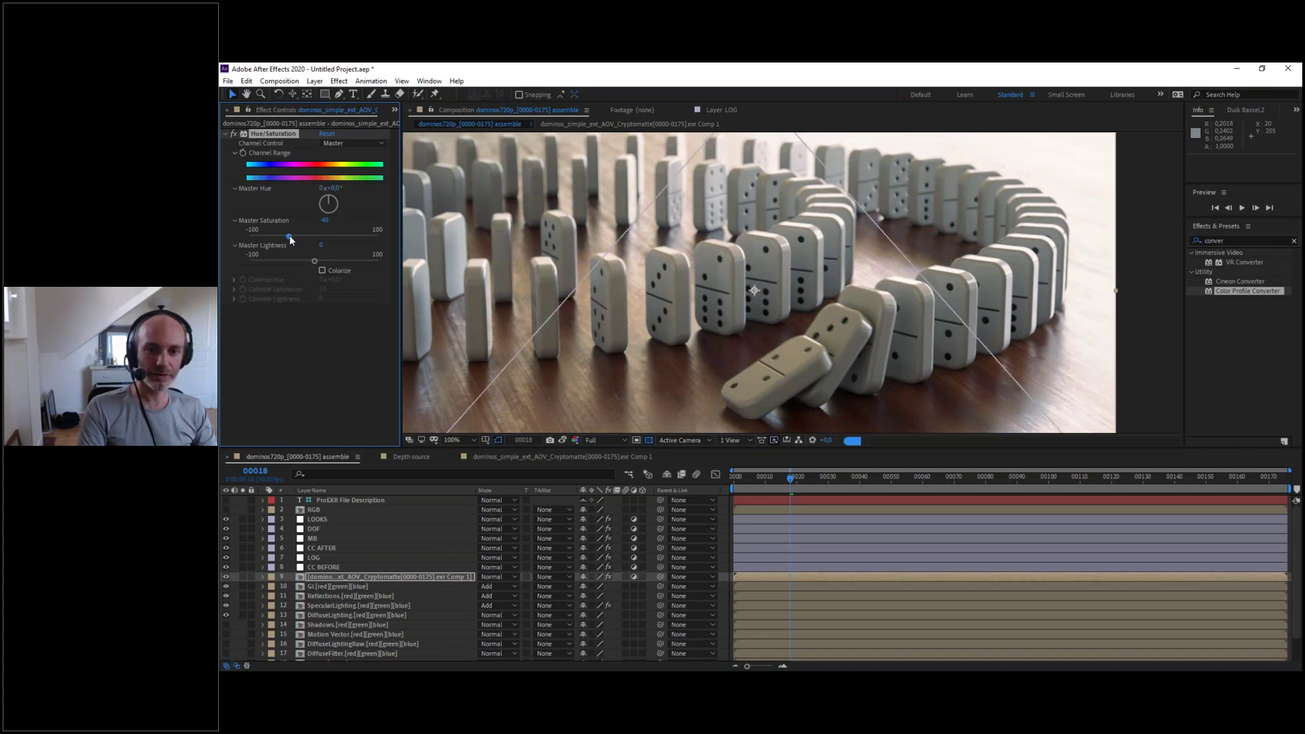
left_click(294, 235)
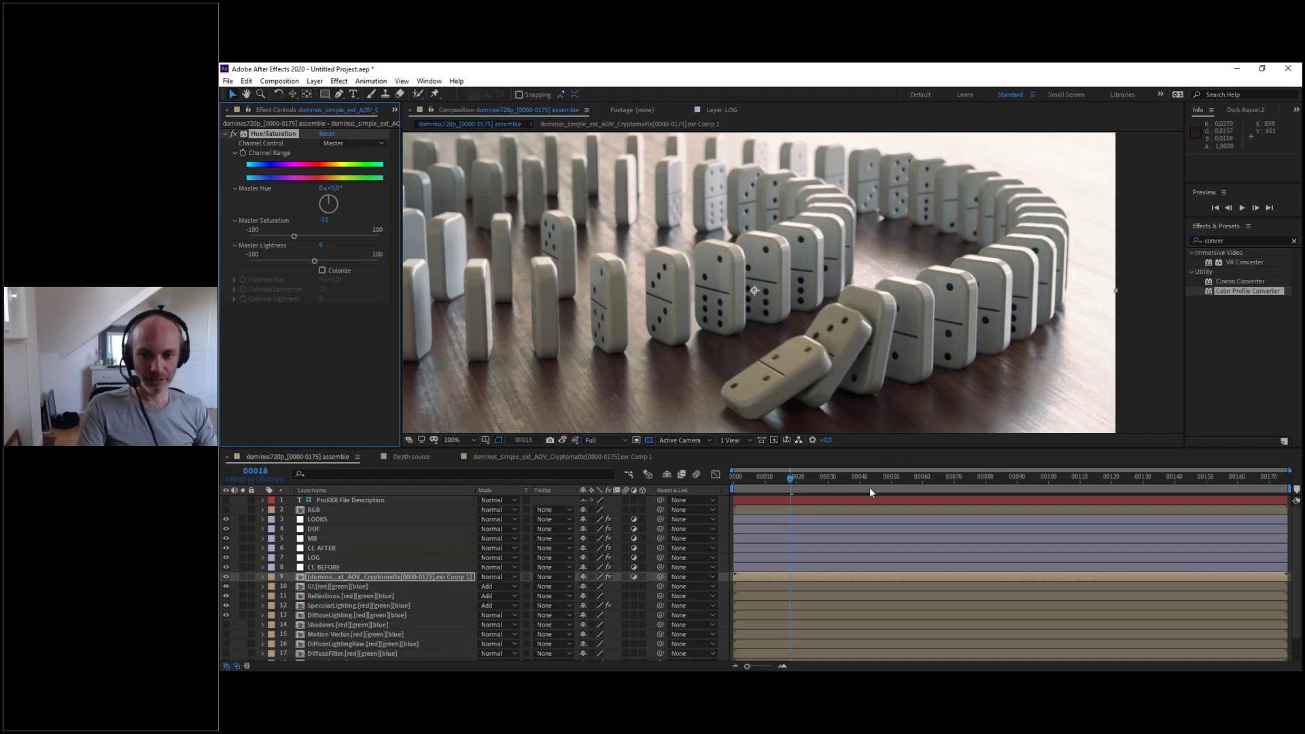
left_click(941, 481)
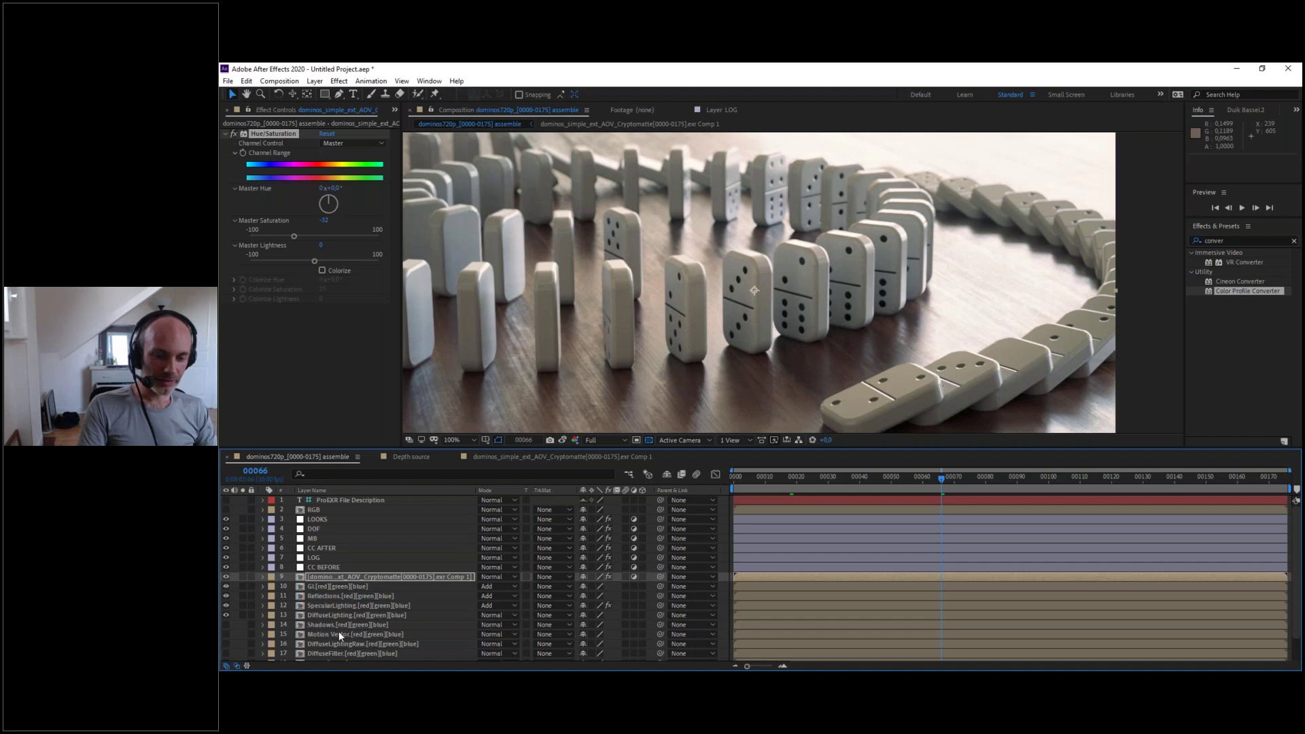
- Pre-compose the DiffuseLightingRaw and DiffuseFilter layers together as "Diffuse Total"
scroll(350, 626, "down", 3)
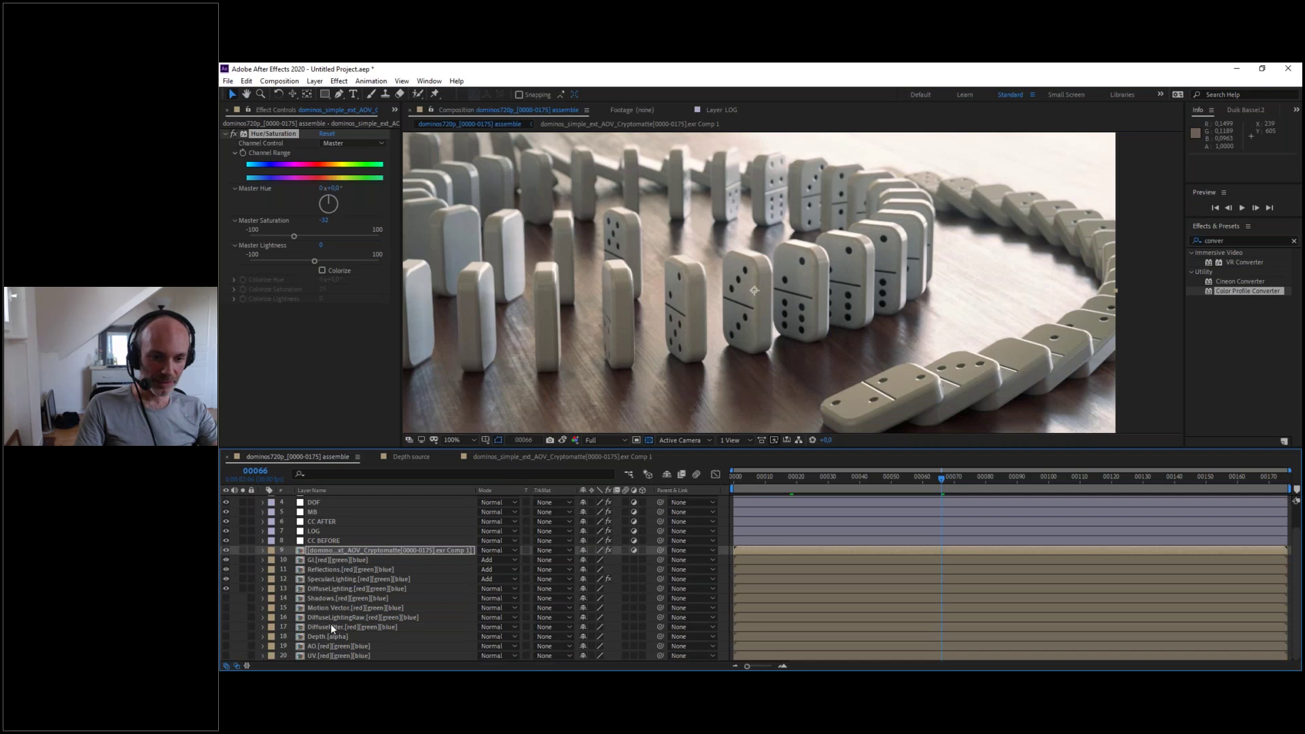
left_click(331, 626)
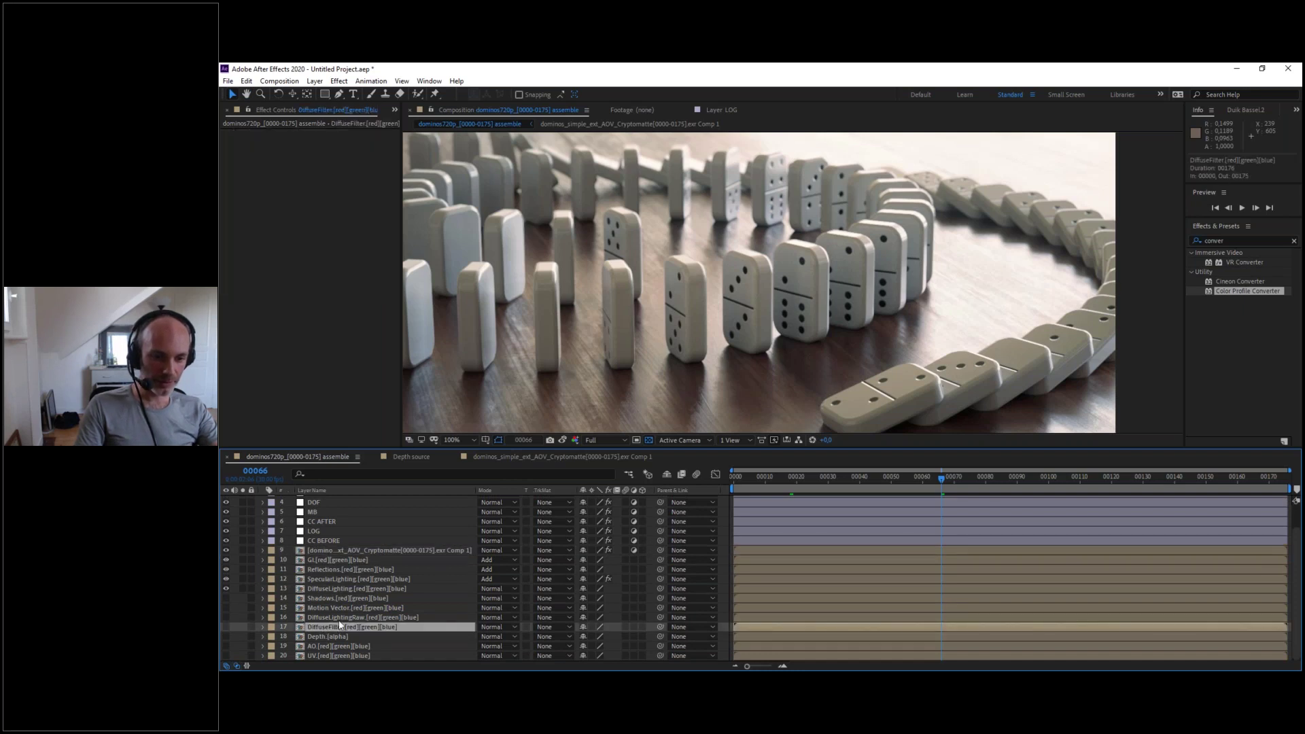
left_click(344, 618, "shift")
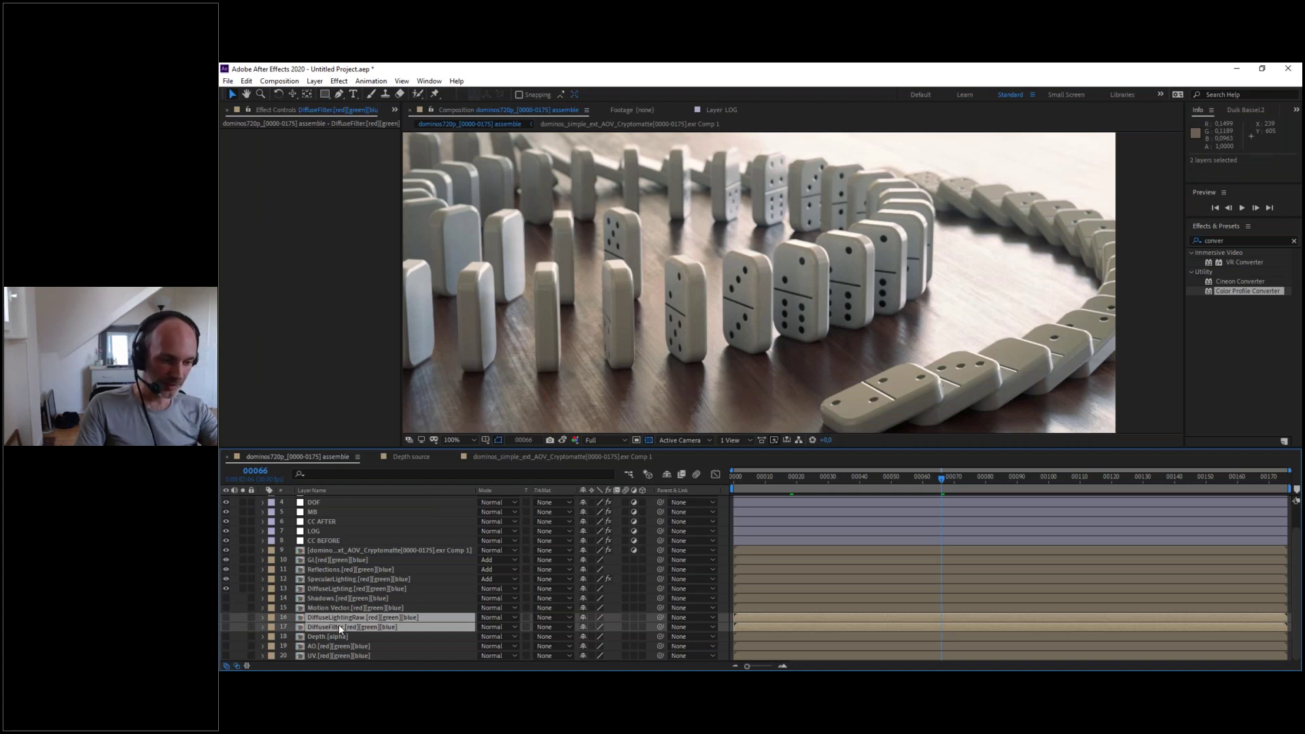
key("ctrl+shift+c")
type("Diffute")
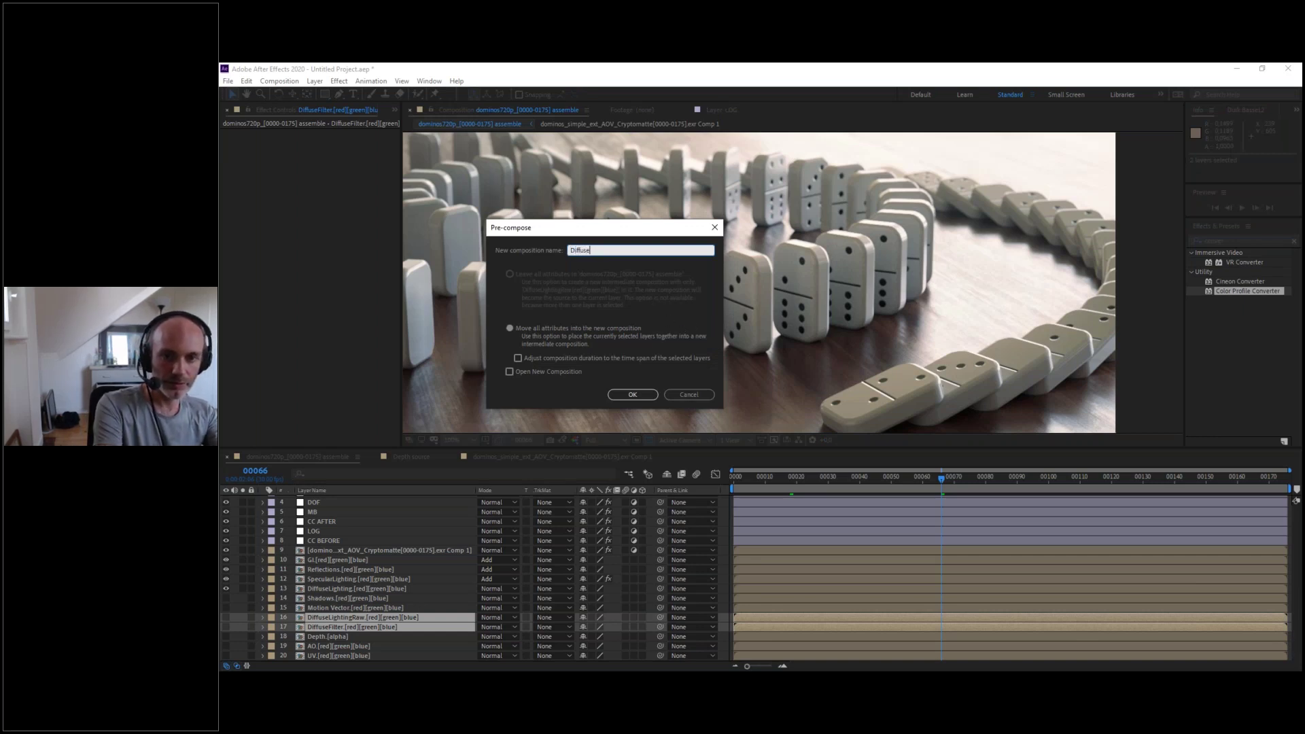
key("Return")
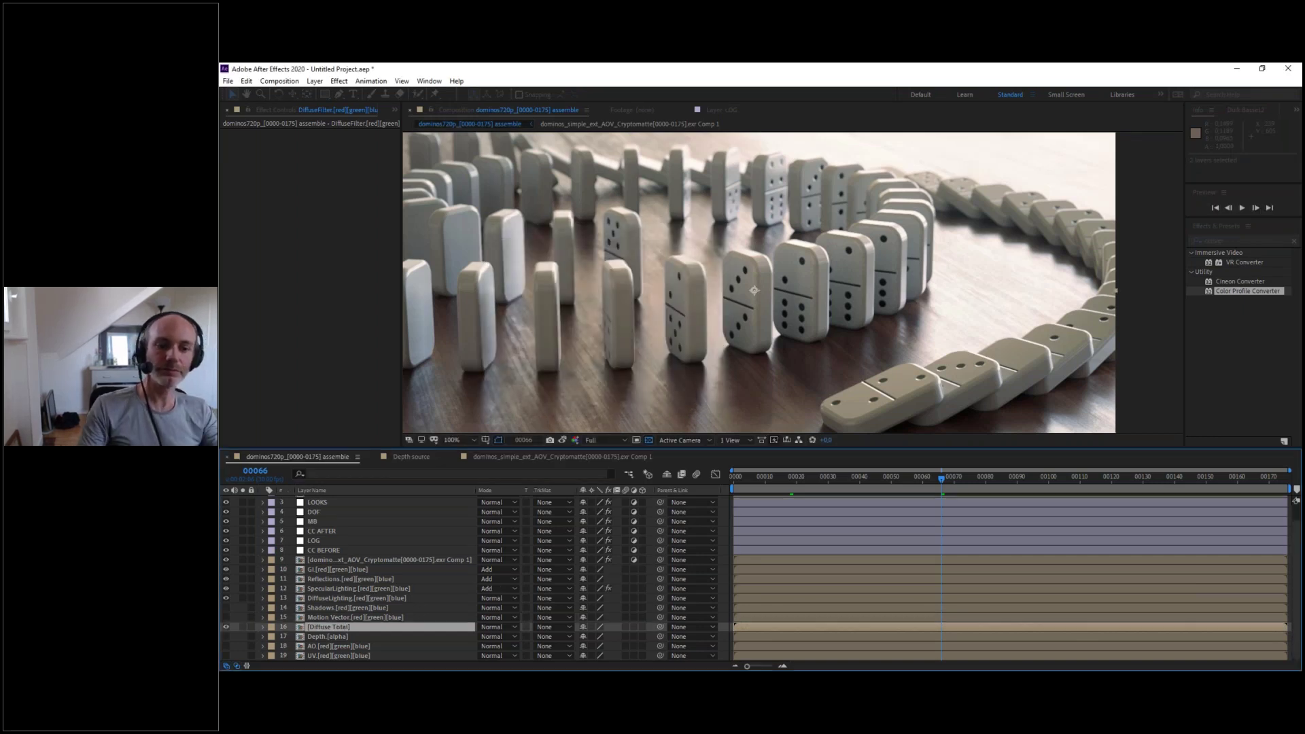
- Open the Diffuse Total precomp and set the DiffuseLightingRaw layer's blending mode to Multiply over DiffuseFilter
double_click(321, 626)
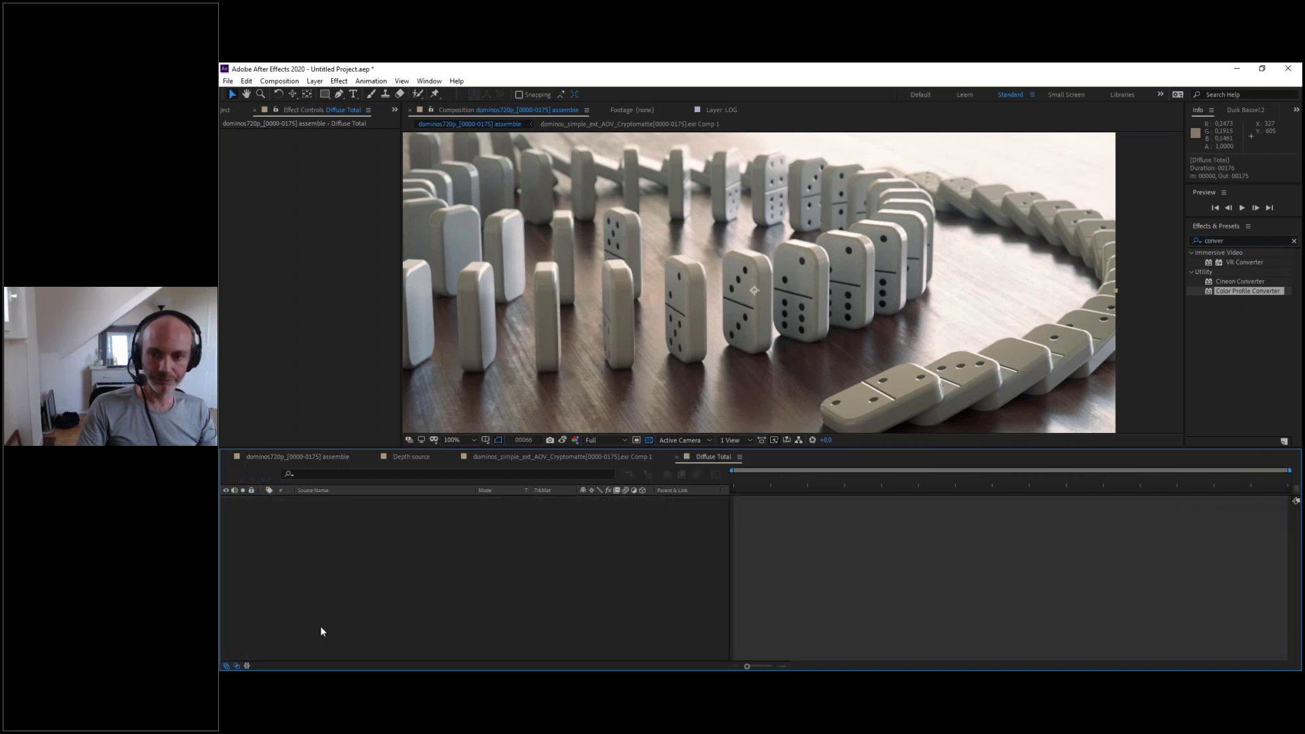
left_click_drag(225, 499, 224, 509)
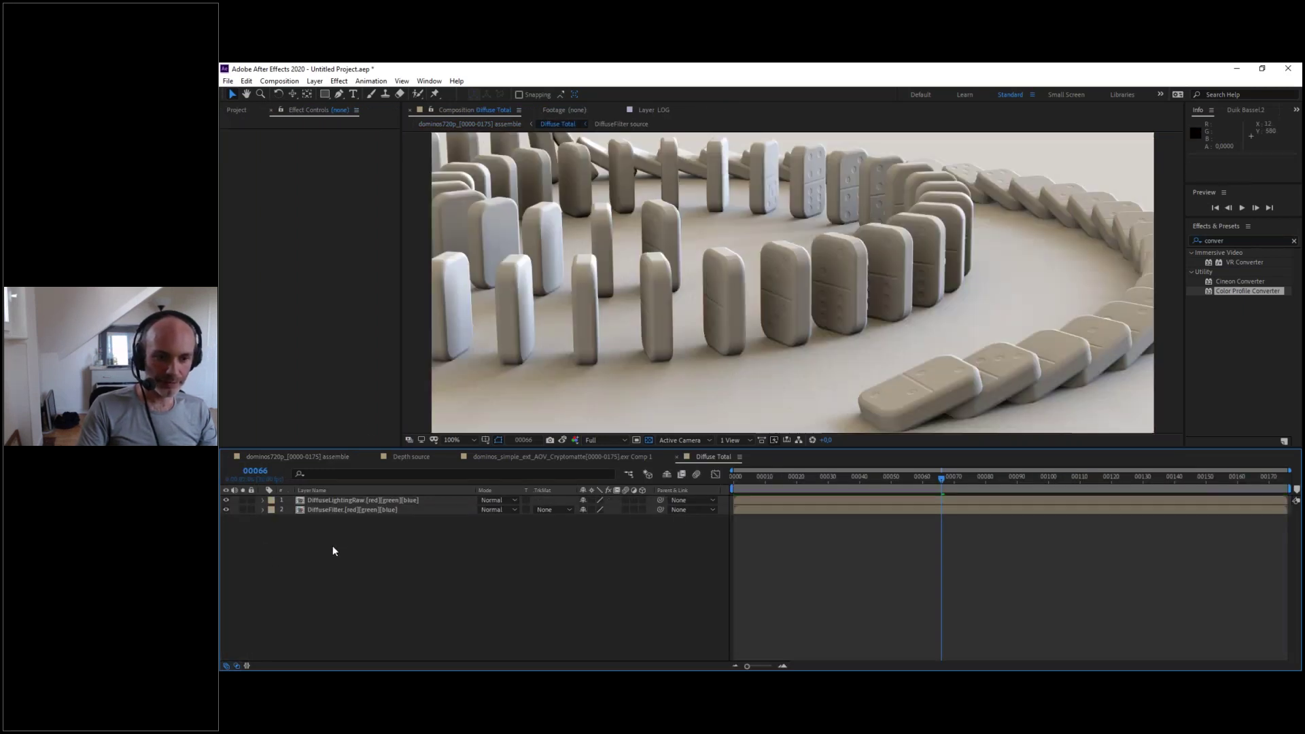
left_click(322, 500)
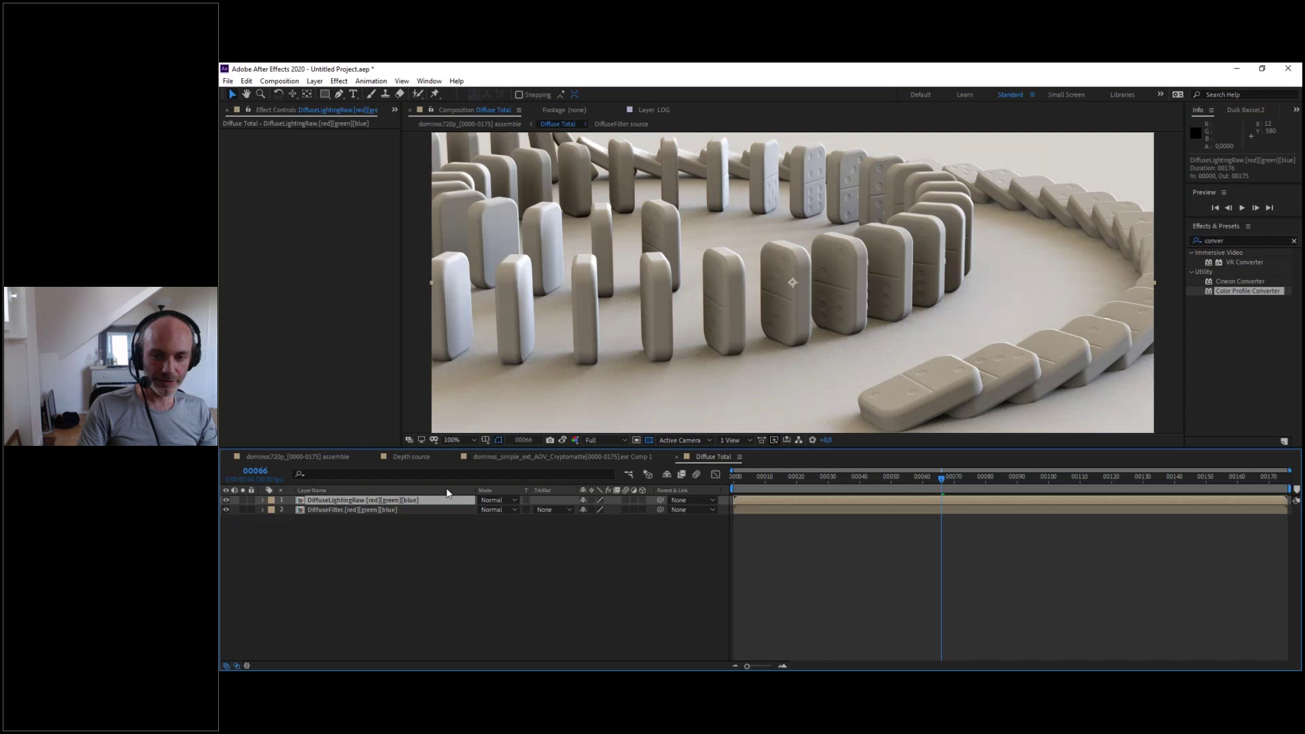
left_click(499, 500)
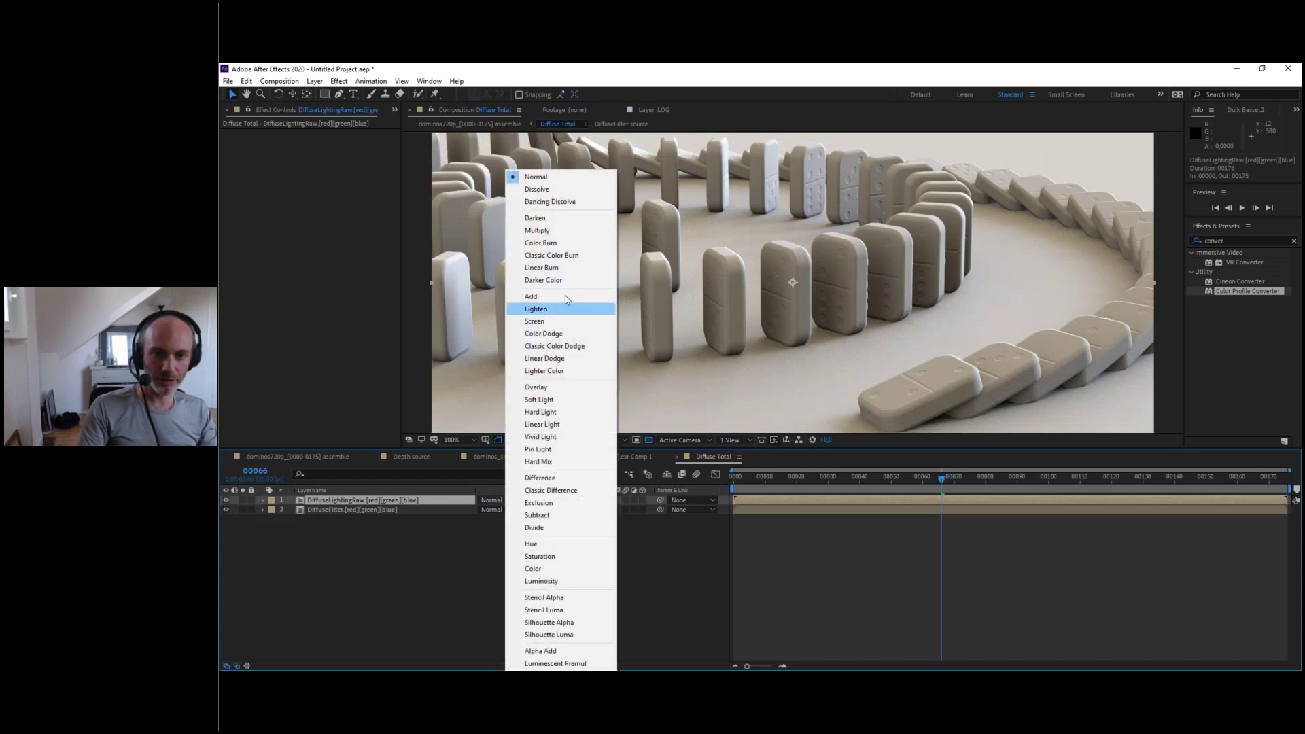
left_click(554, 233)
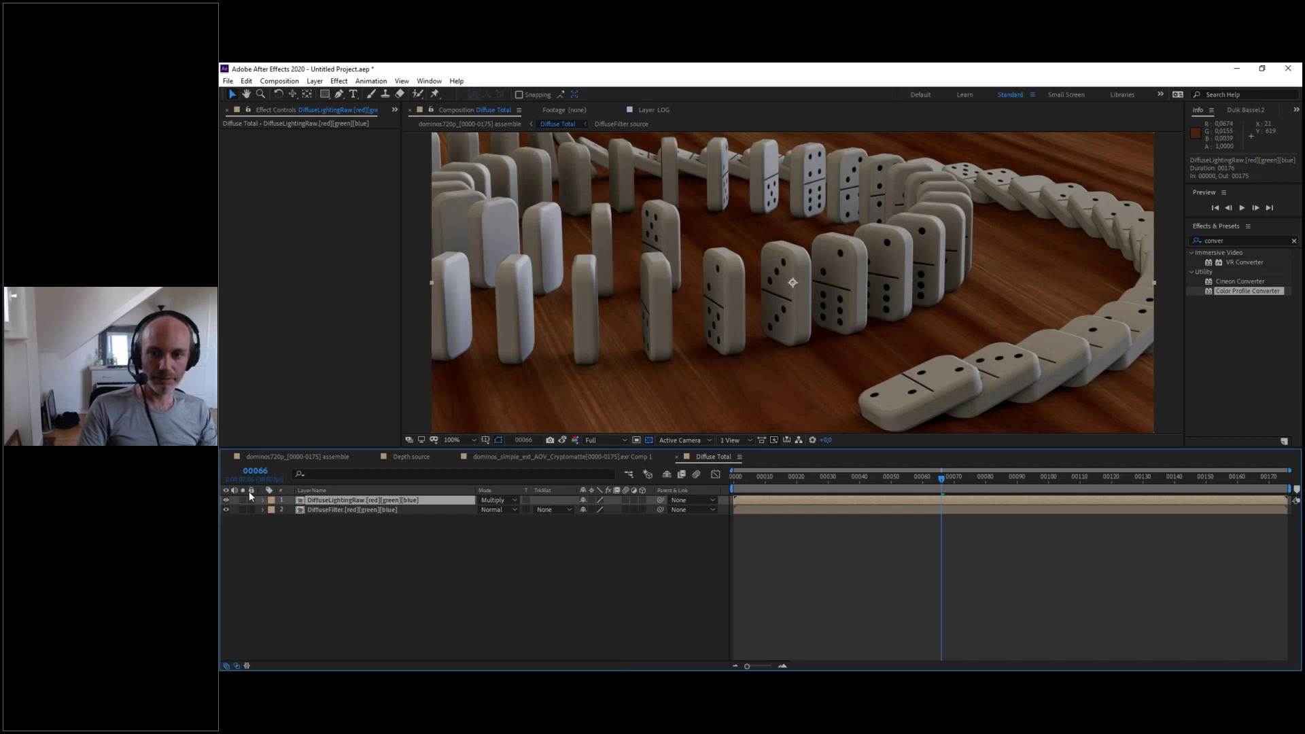
middle_click_drag(689, 326, 645, 300)
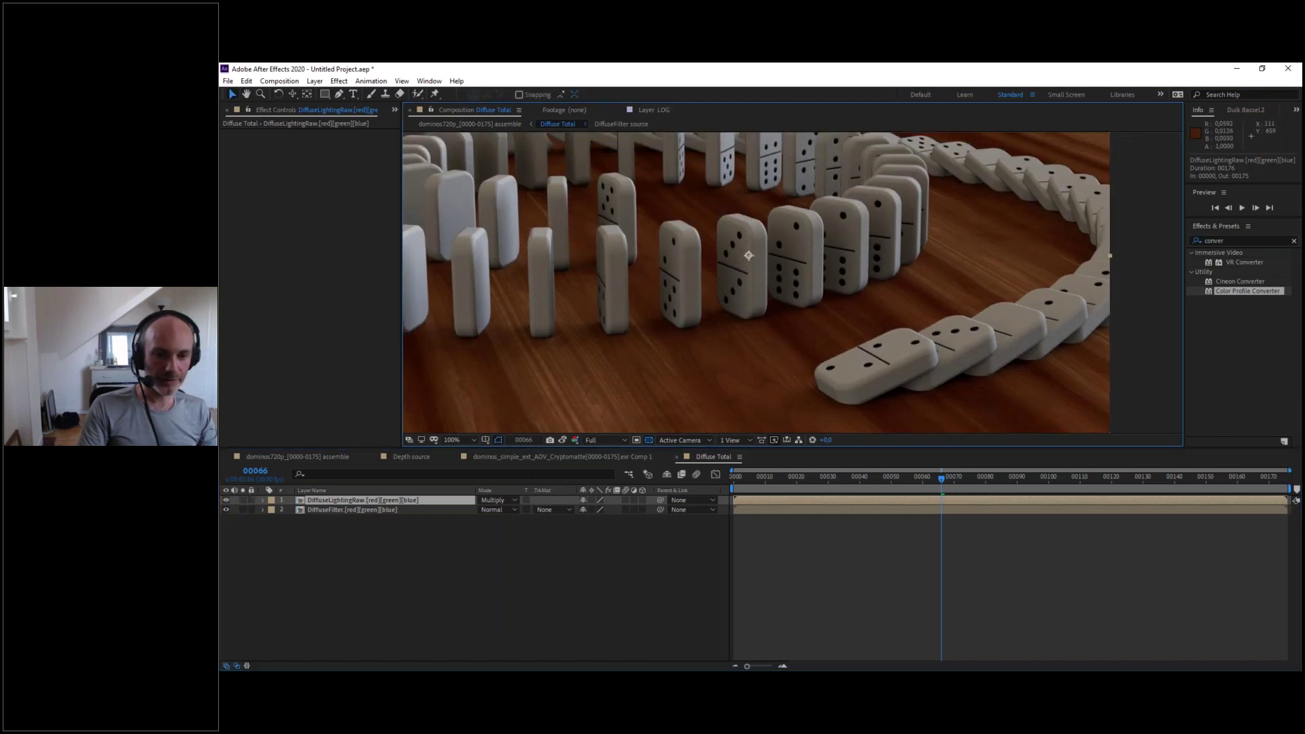
- Solo the DiffuseFilter and DiffuseLightingRaw layers in turn to compare each one with the combined result
left_click(243, 509)
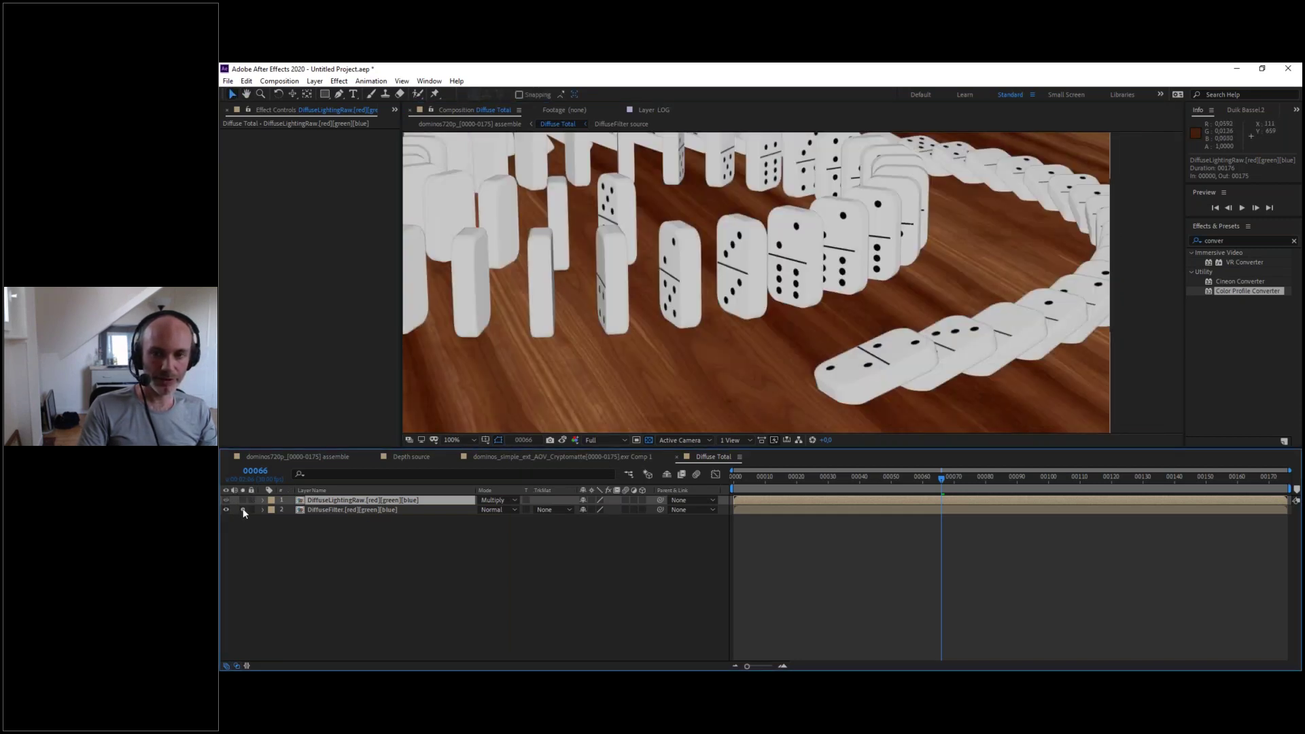
left_click(243, 510)
left_click(243, 500)
left_click(243, 500)
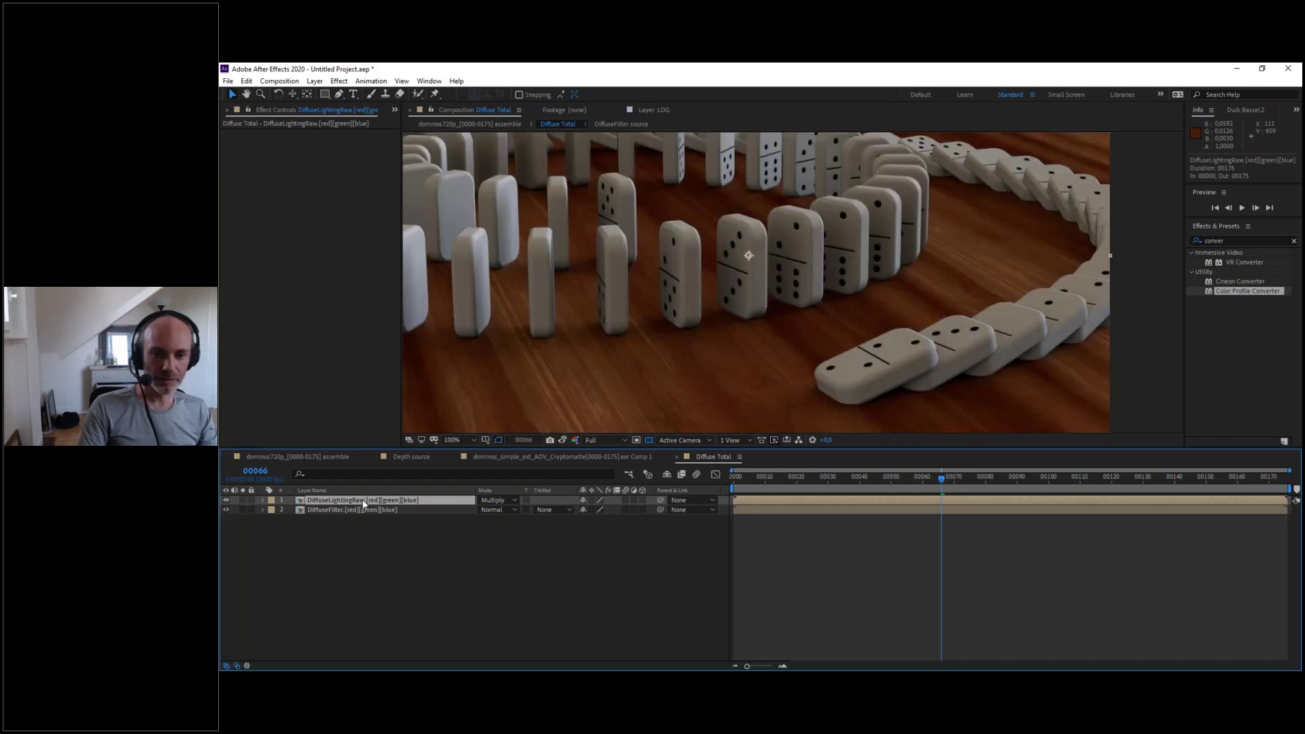
- Apply an Exposure effect to DiffuseLightingRaw with Exposure 1.14 and Gamma Correction 1.21, checking against the soloed DiffuseFilter layer
key("ctrl+space")
type("xpo")
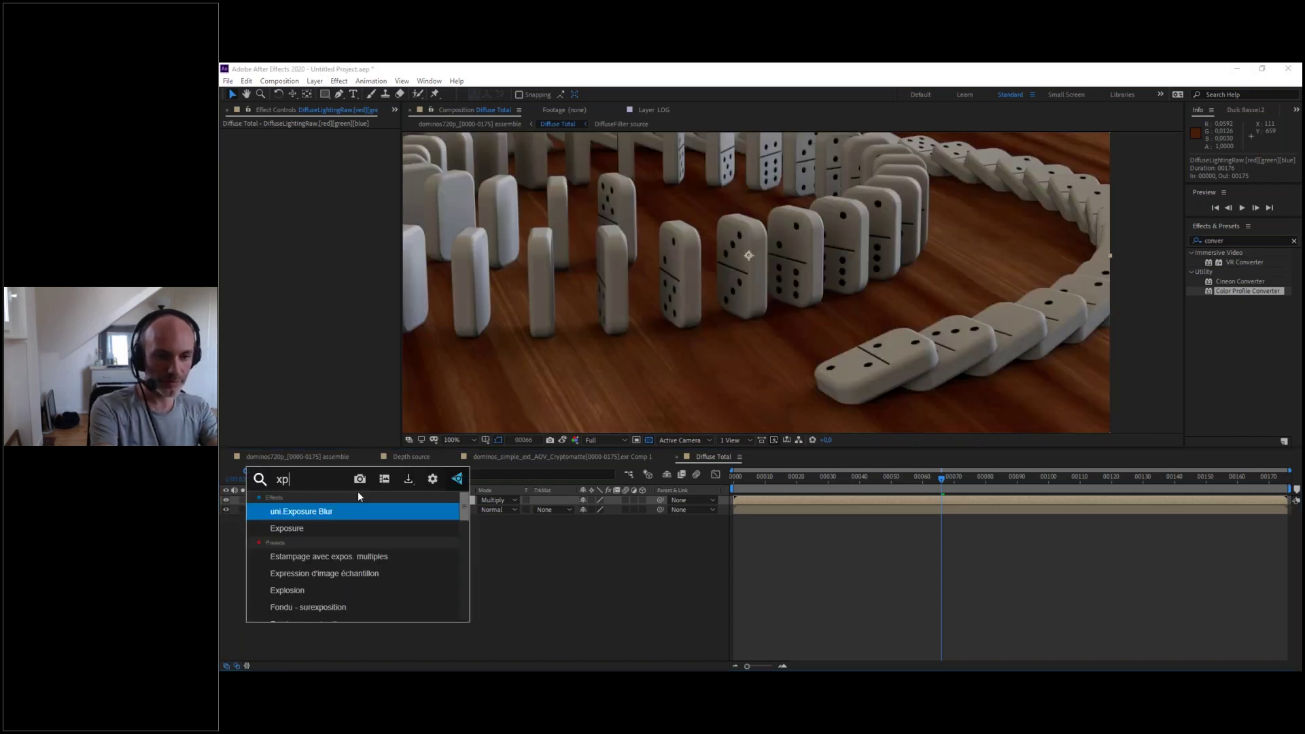
key("Down")
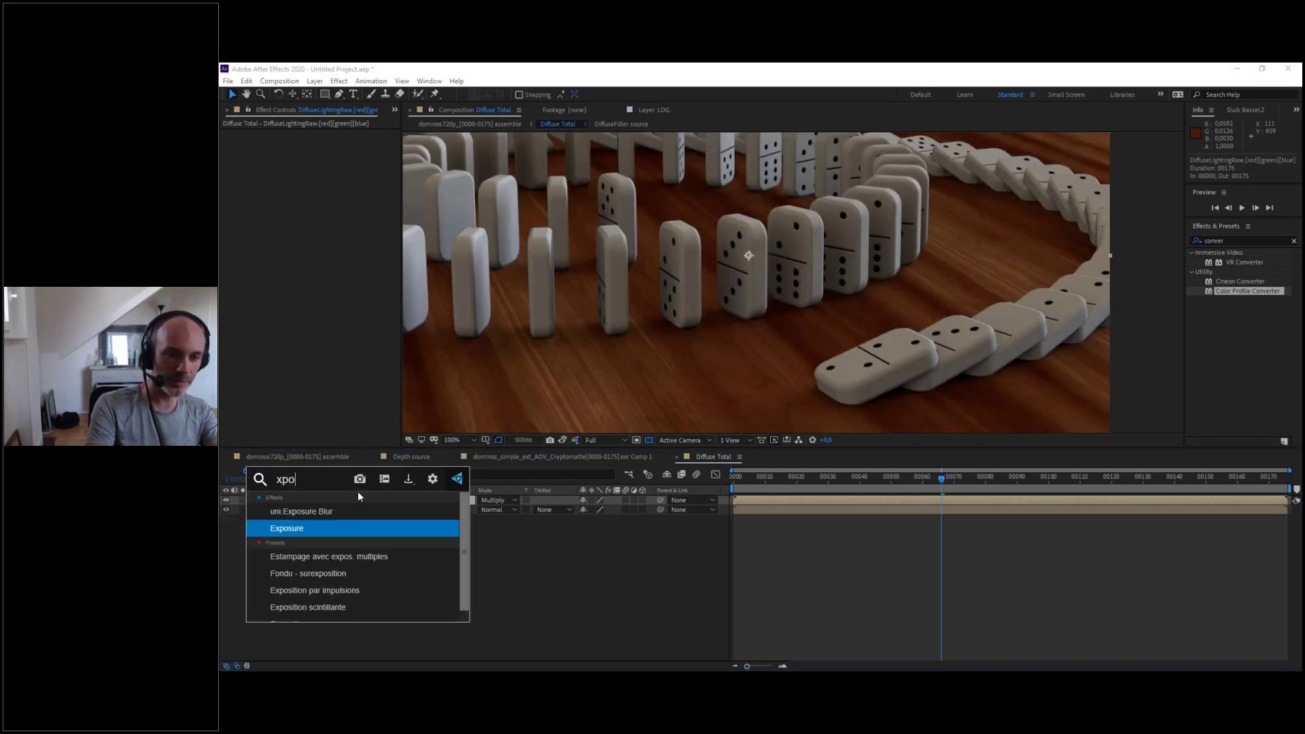
key("Return")
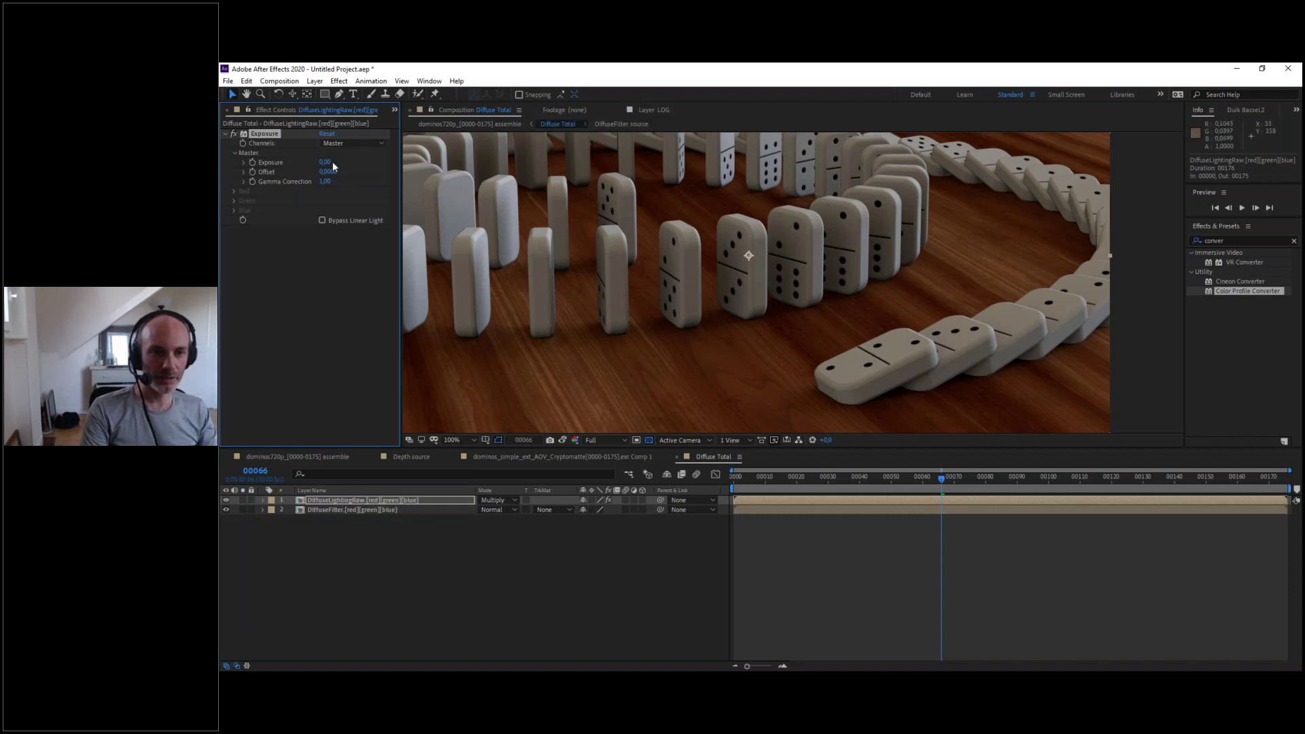
left_click_drag(330, 162, 365, 165)
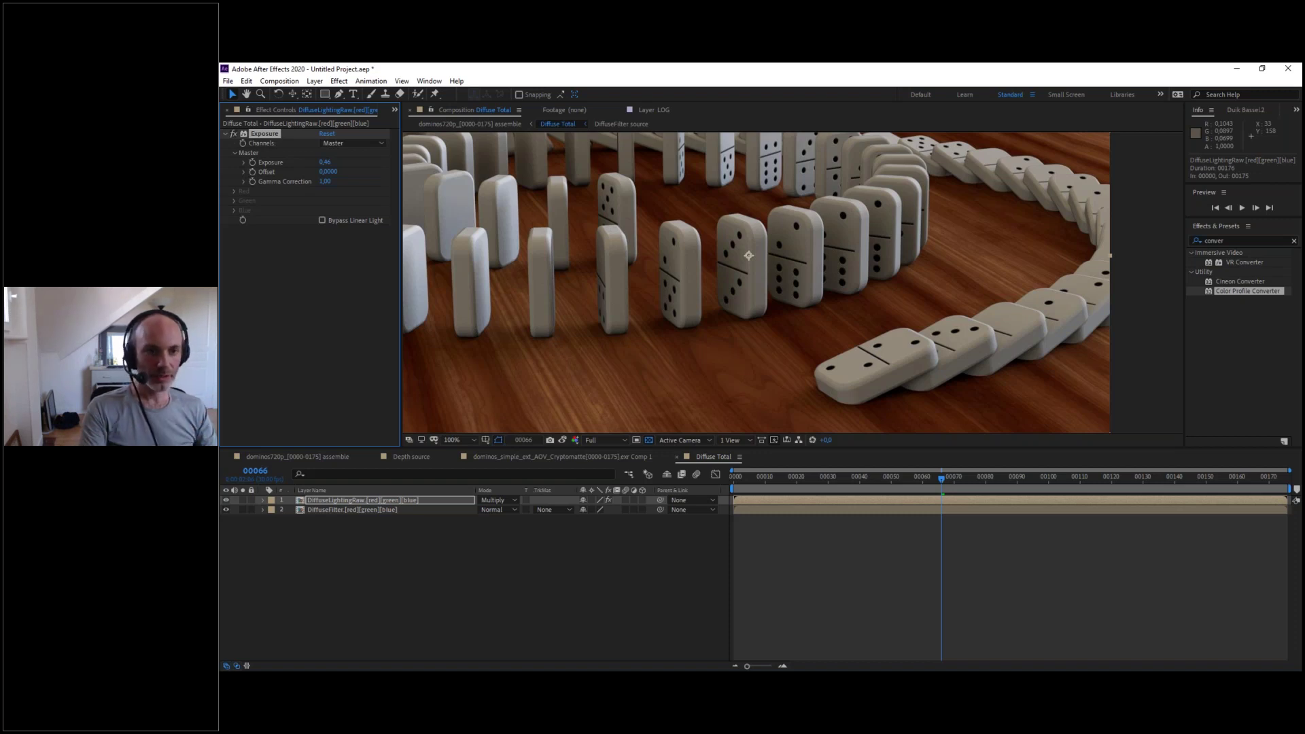
left_click_drag(326, 160, 343, 164)
left_click(243, 510)
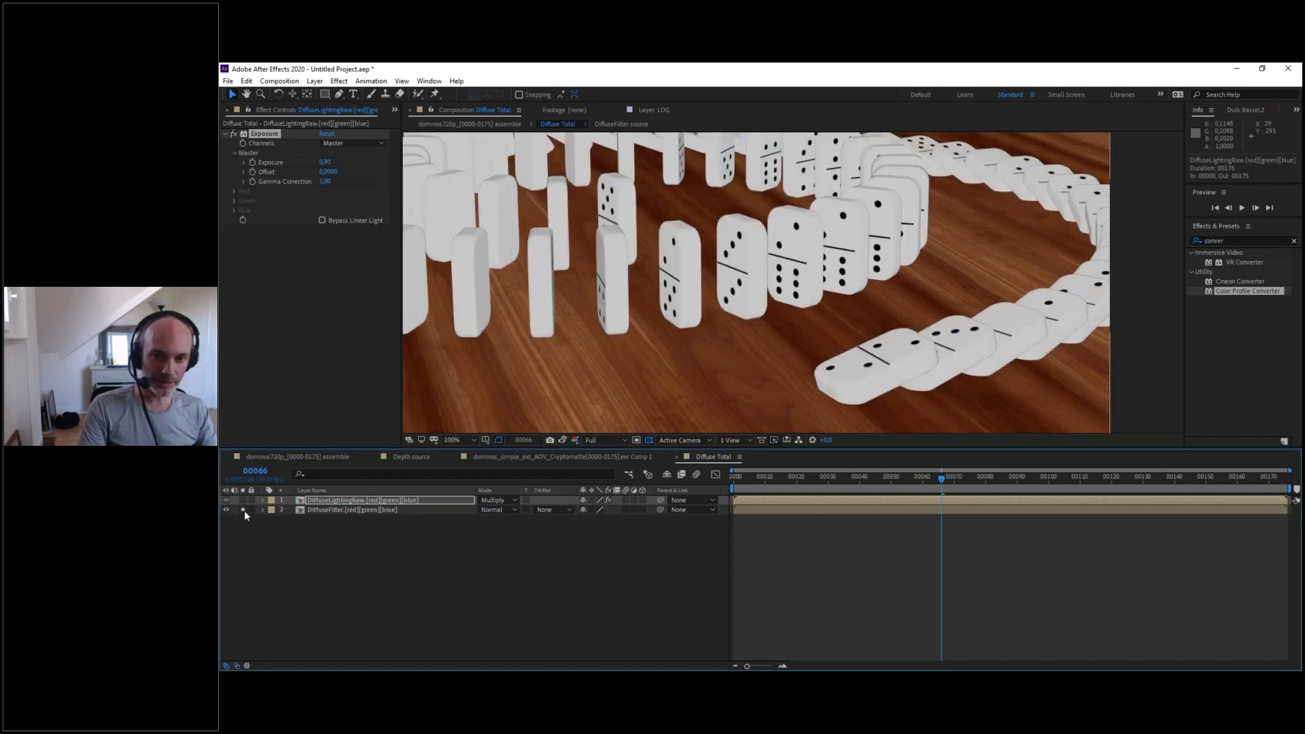
left_click(243, 510)
left_click_drag(325, 160, 299, 166)
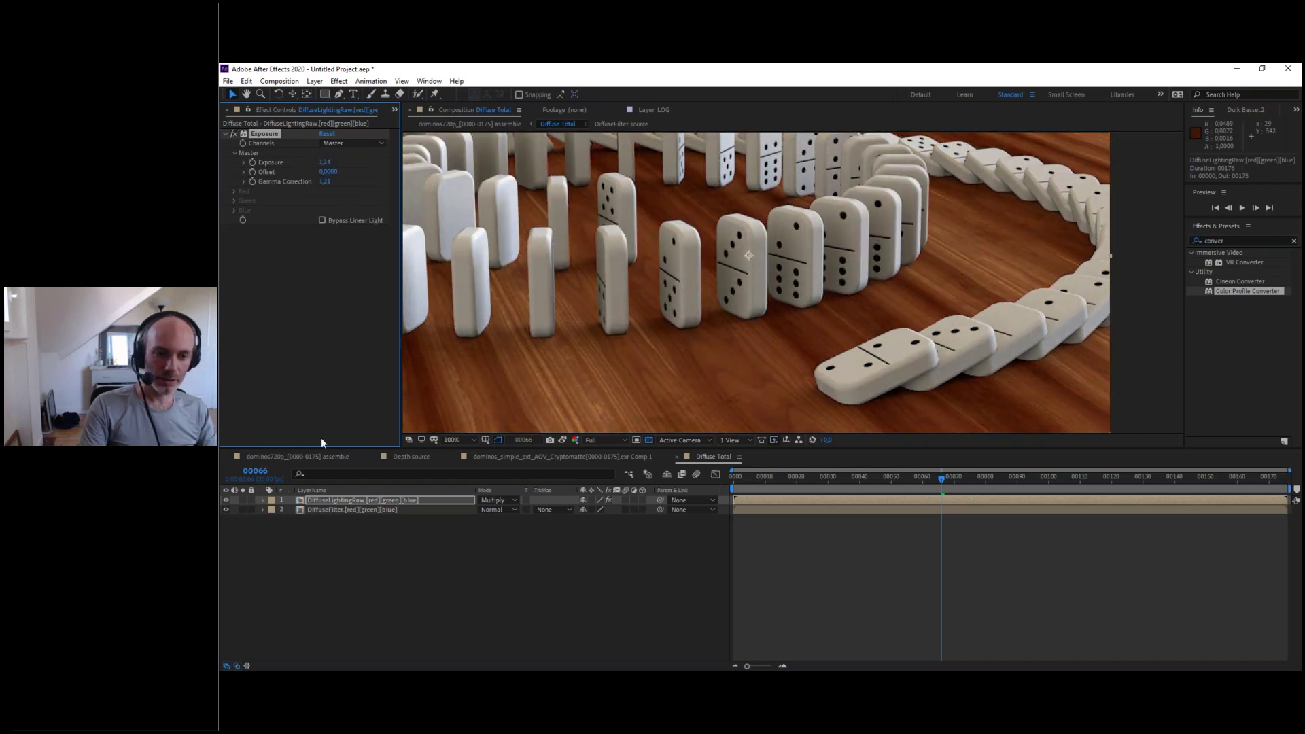
- Add Hue/Saturation to the soloed DiffuseFilter layer, set Master Saturation to -13, shift Master Hue toward red, and end the solo
left_click(242, 510)
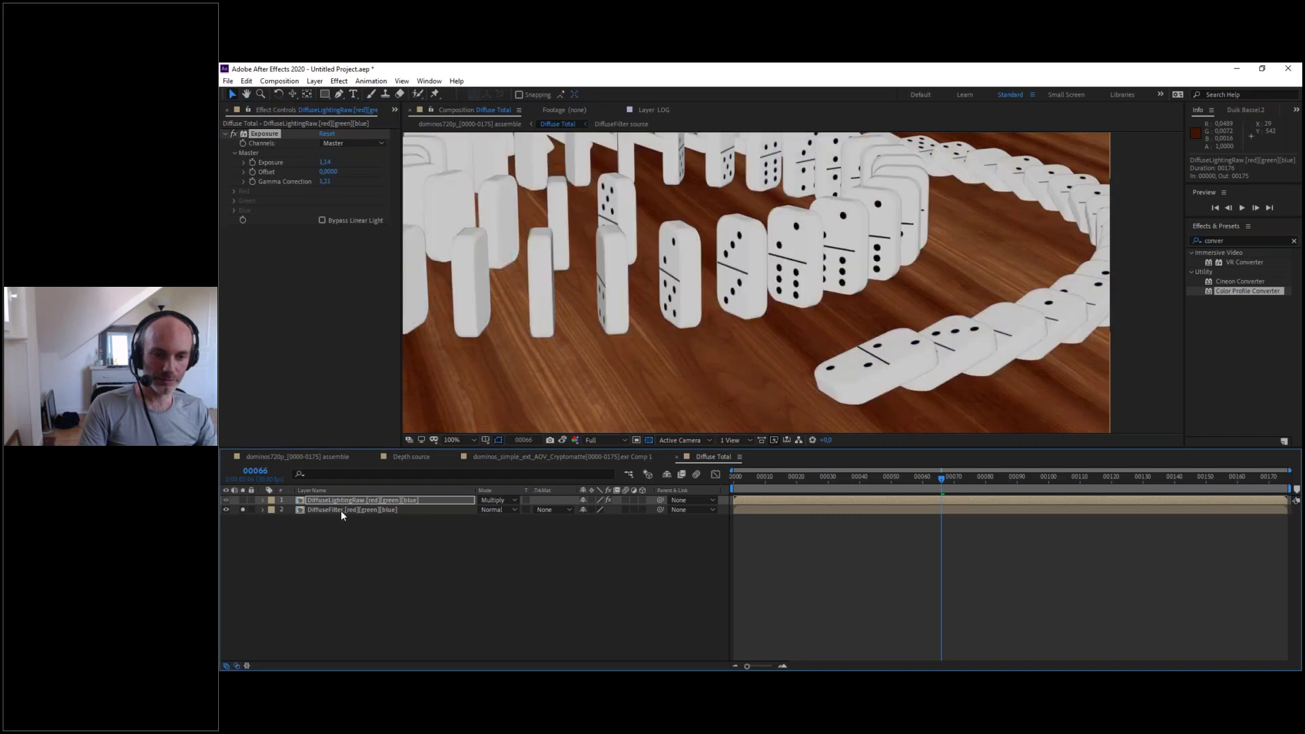
left_click(342, 510)
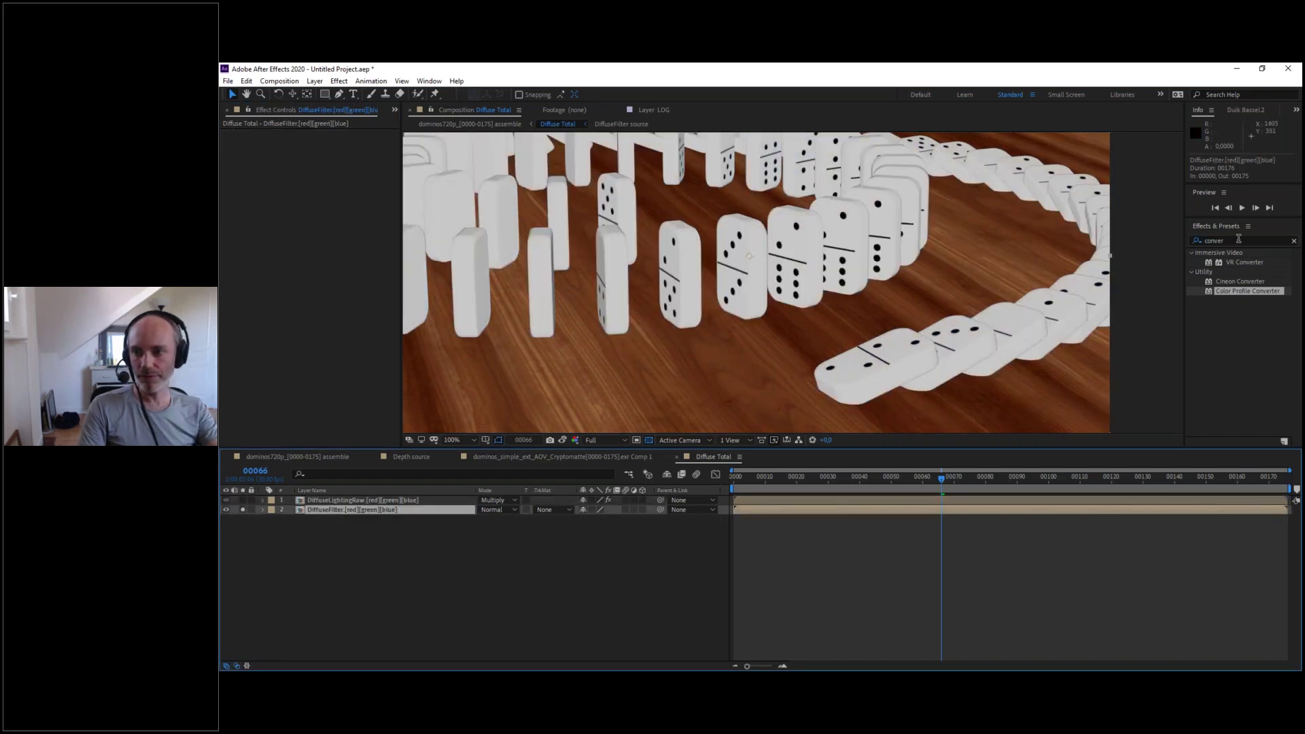
double_click(1234, 240)
type("hue")
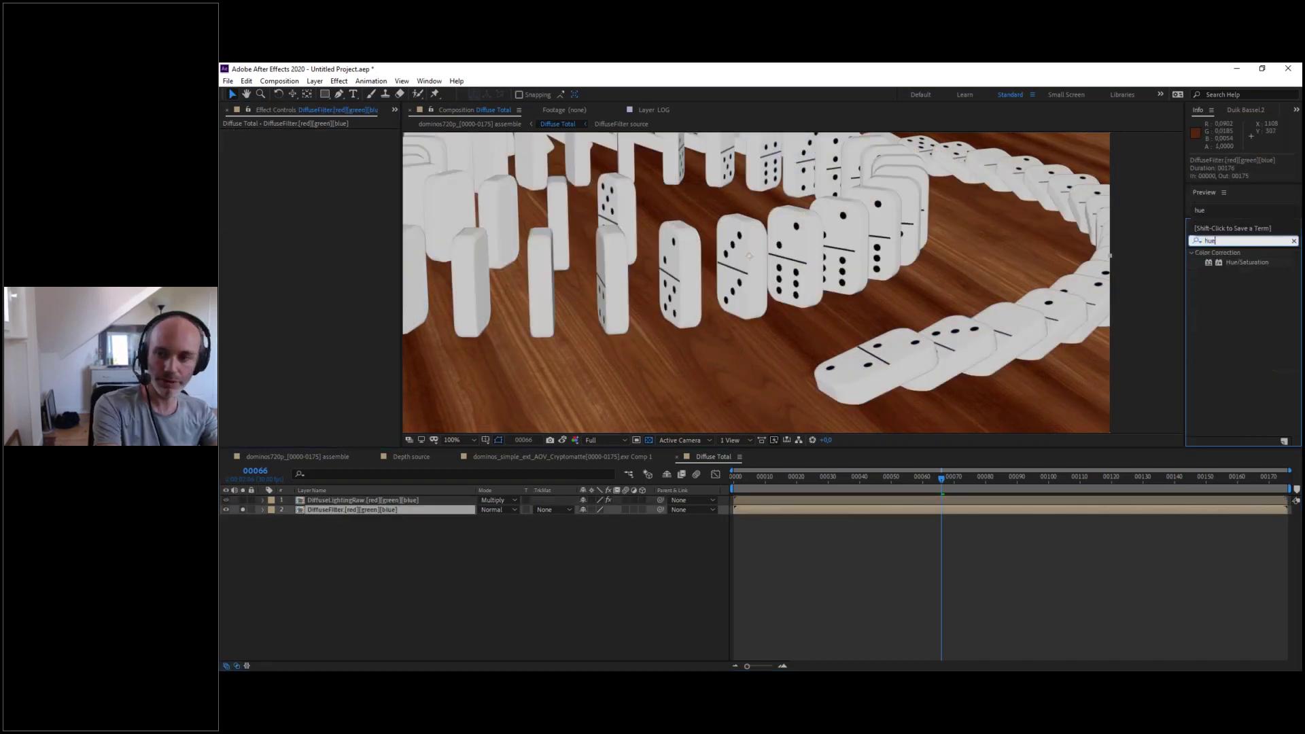
double_click(1247, 264)
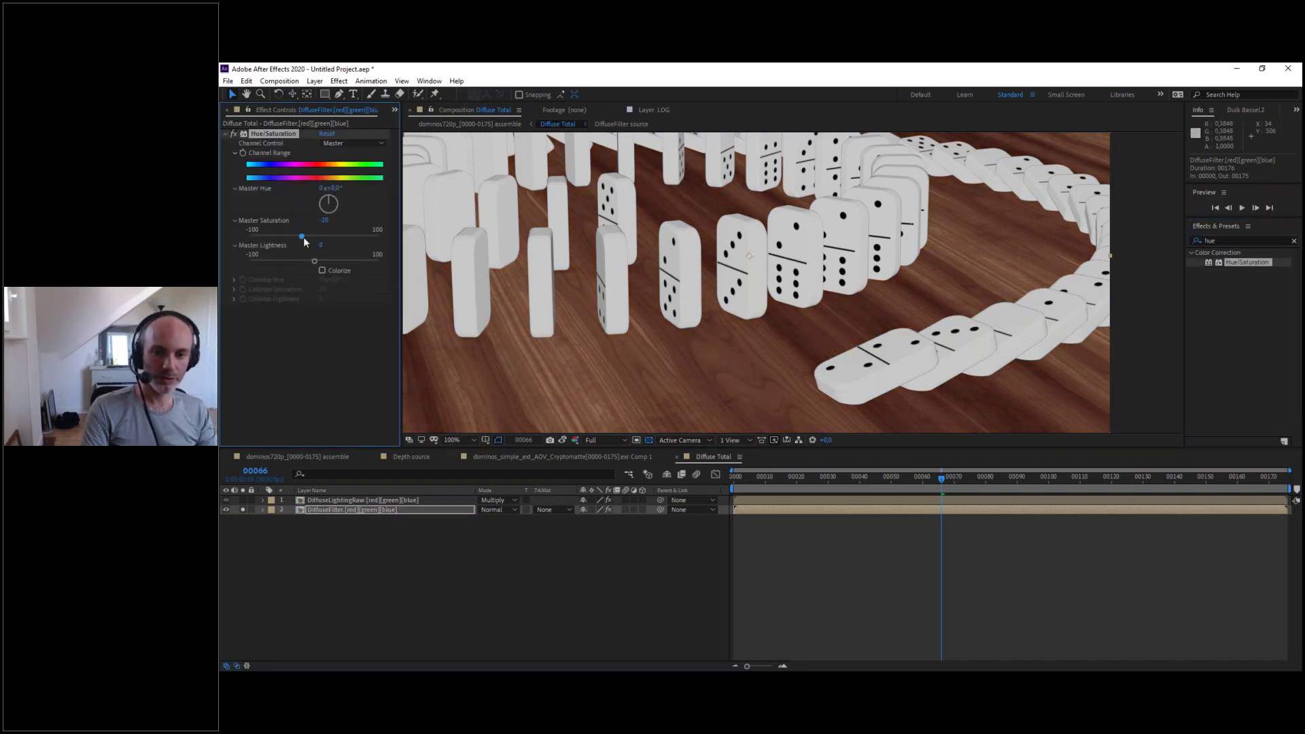
left_click_drag(304, 236, 306, 237)
mouse_move(331, 188)
left_mouse_down()
mouse_move(352, 186)
mouse_move(328, 188)
left_mouse_up()
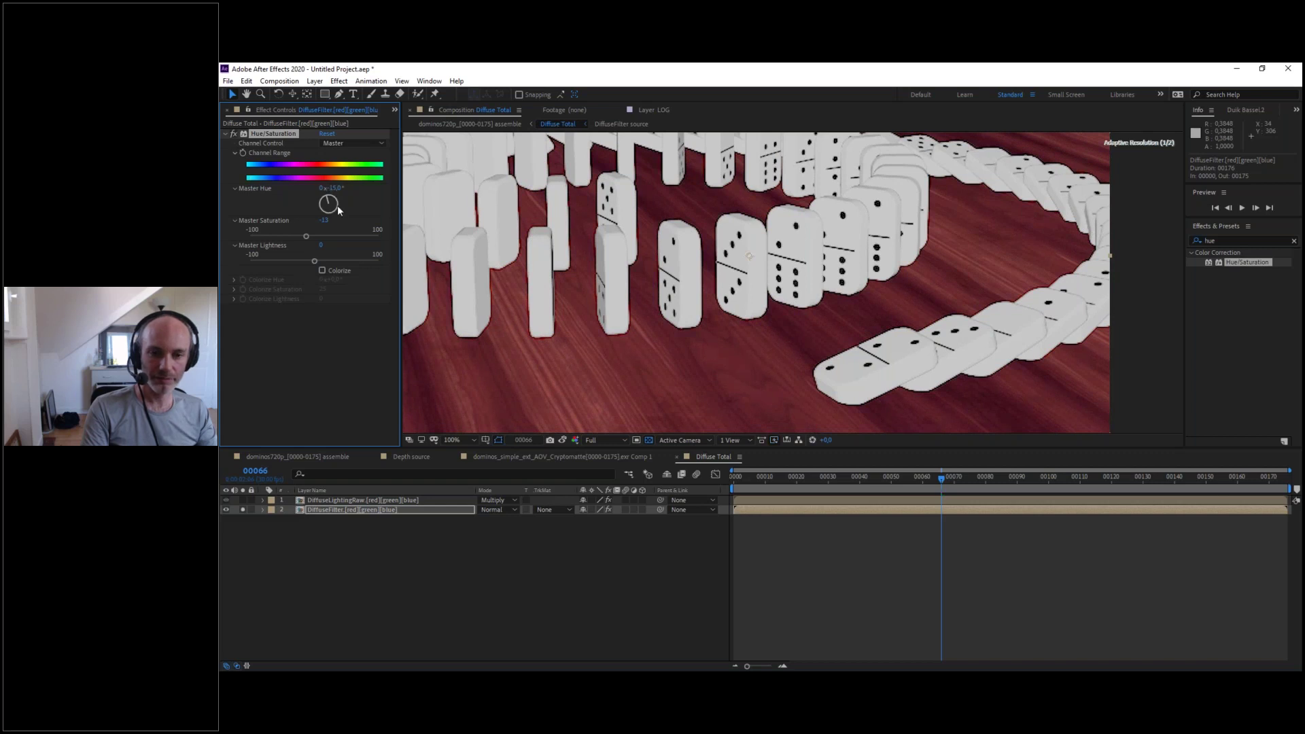
left_click(242, 509)
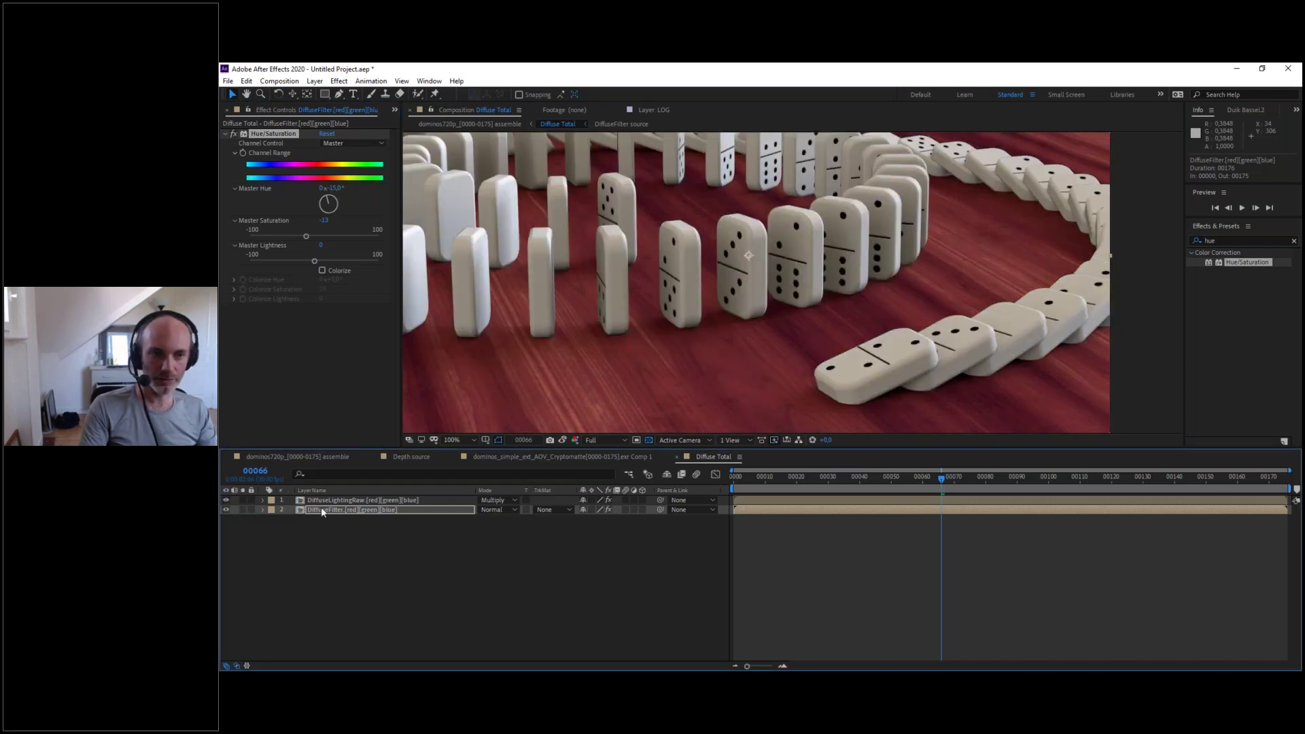
- Reset DiffuseFilter's Hue/Saturation effect, set Master Saturation to -13, and shift Master Hue slightly toward red
left_click(321, 509)
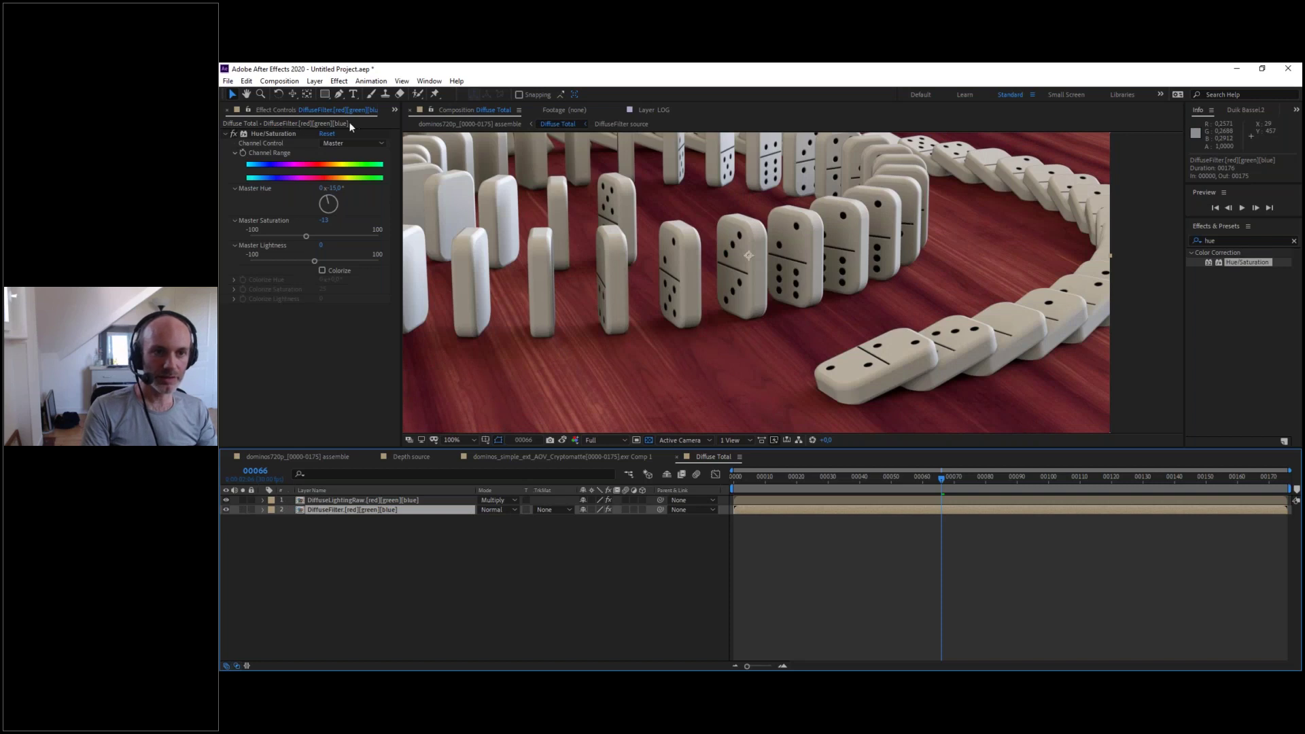
left_click(329, 133)
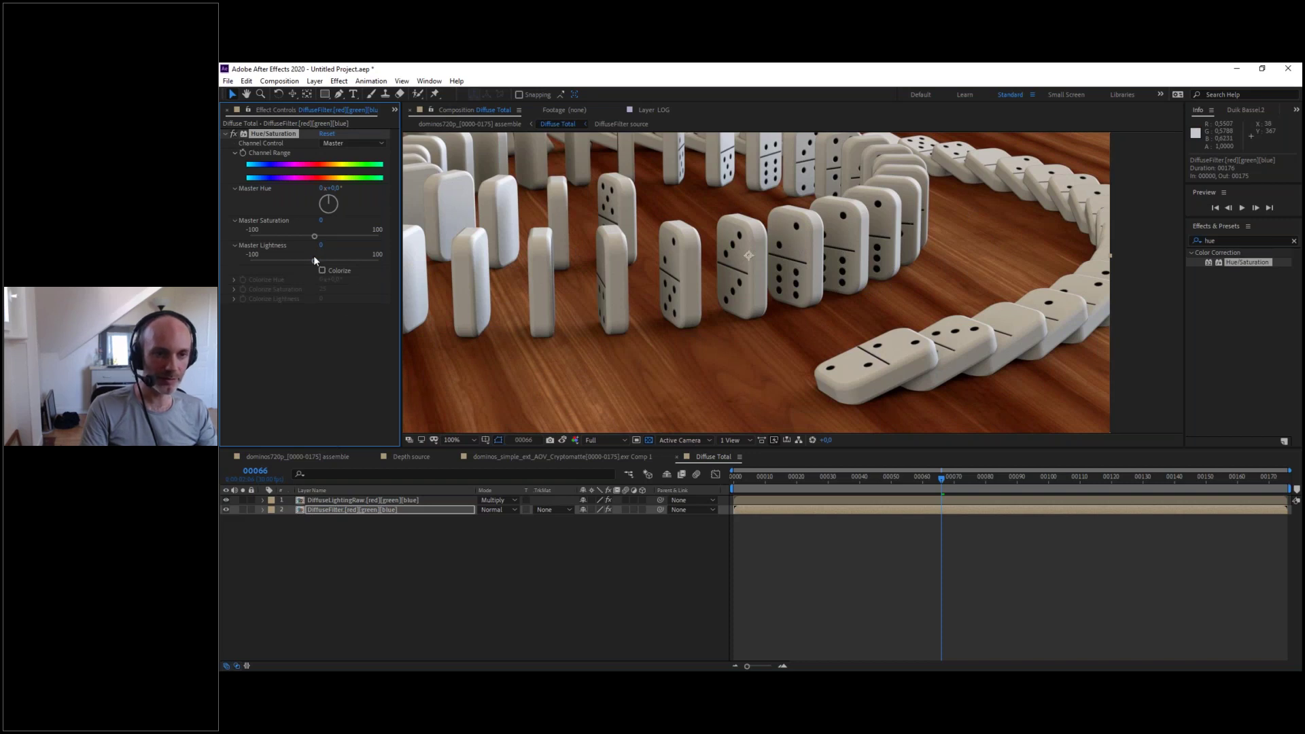
left_click_drag(309, 235, 305, 235)
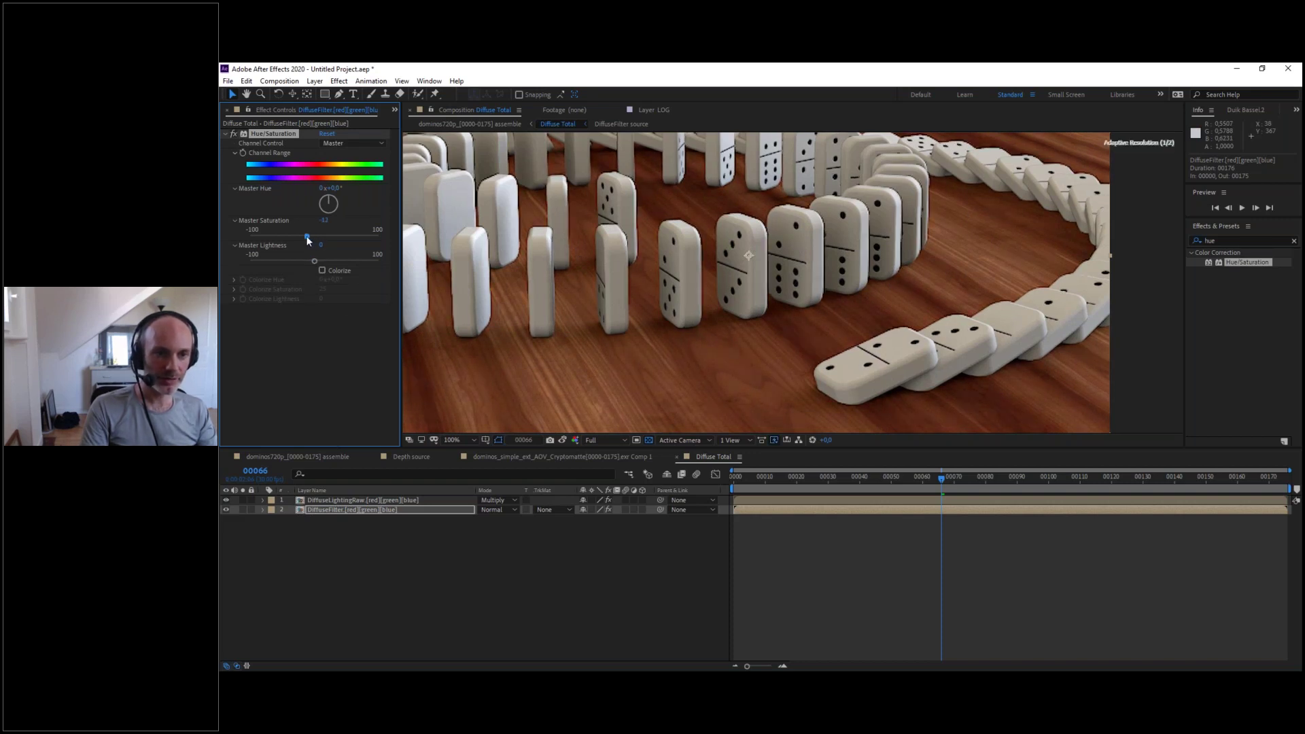
left_click_drag(323, 188, 322, 188)
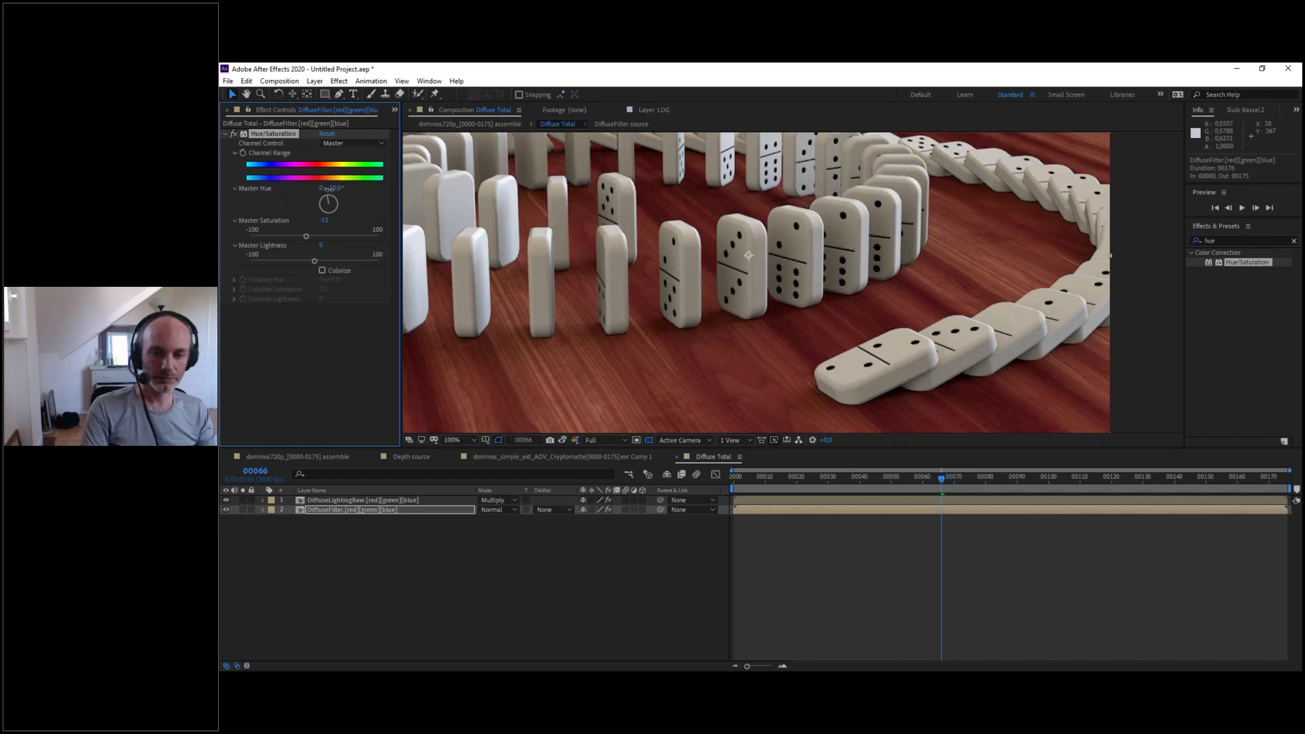
- In the assemble composition, move Diffuse Total directly above DiffuseLighting and hide the DiffuseLighting layer
left_click(307, 457)
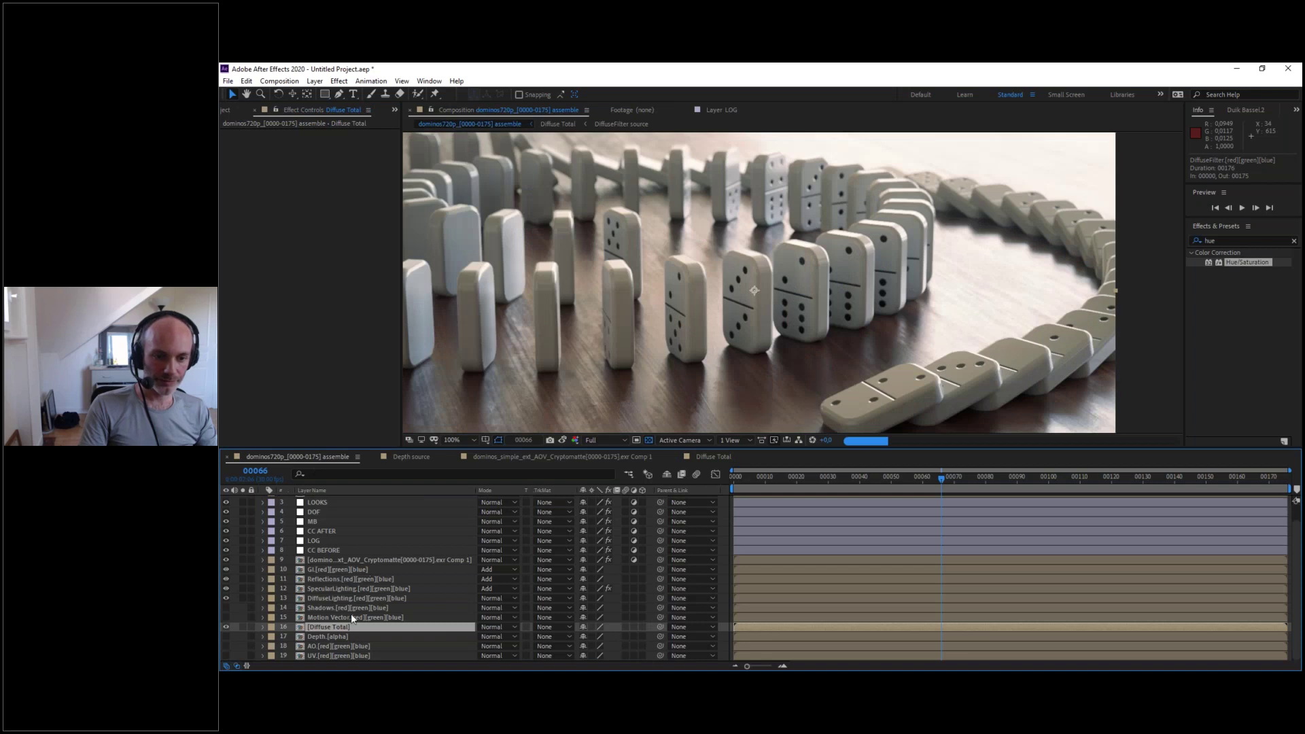
left_click_drag(323, 629, 348, 597)
left_click(325, 606)
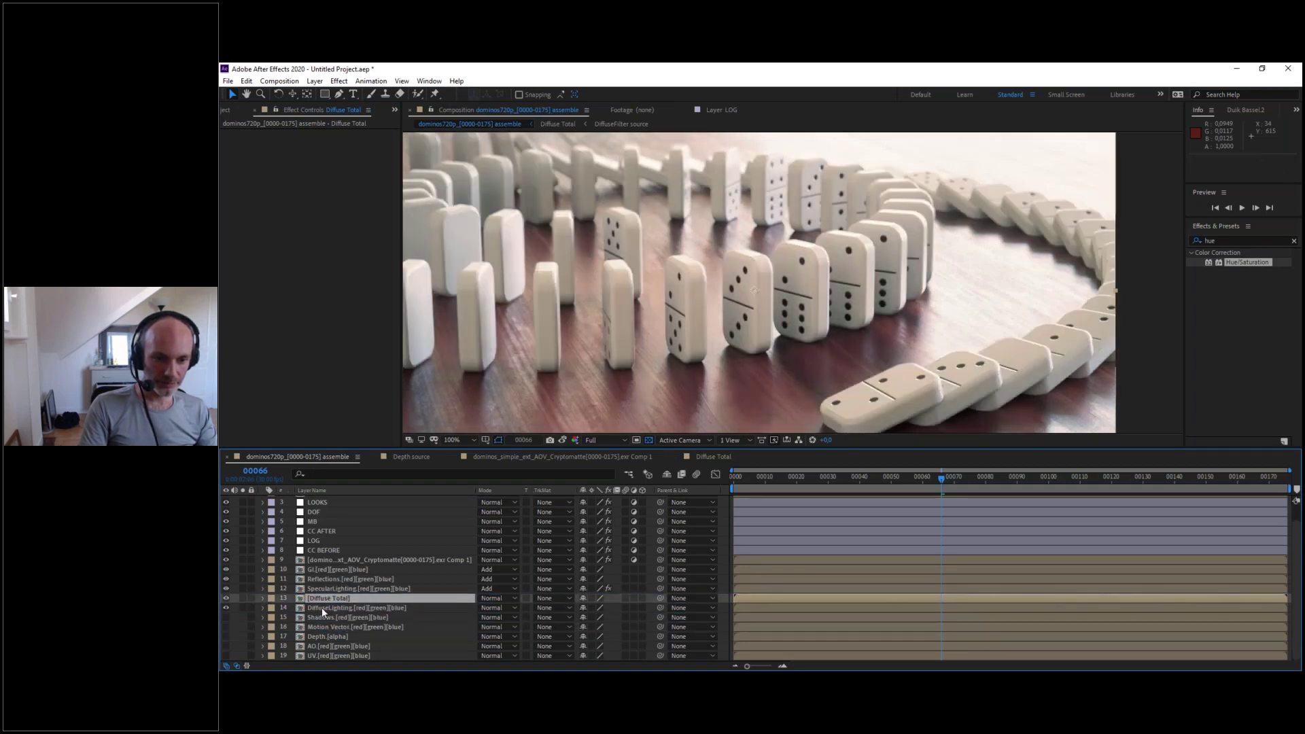
left_click(226, 608)
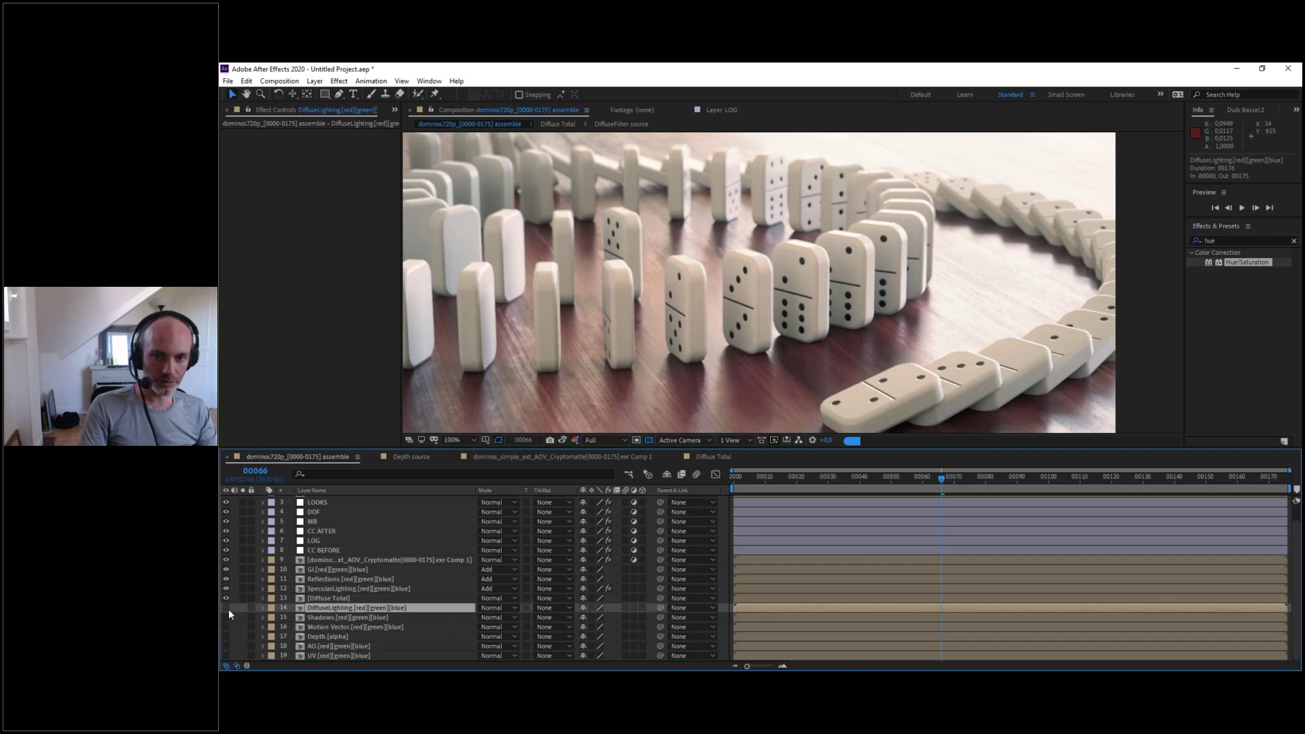
left_click(327, 599)
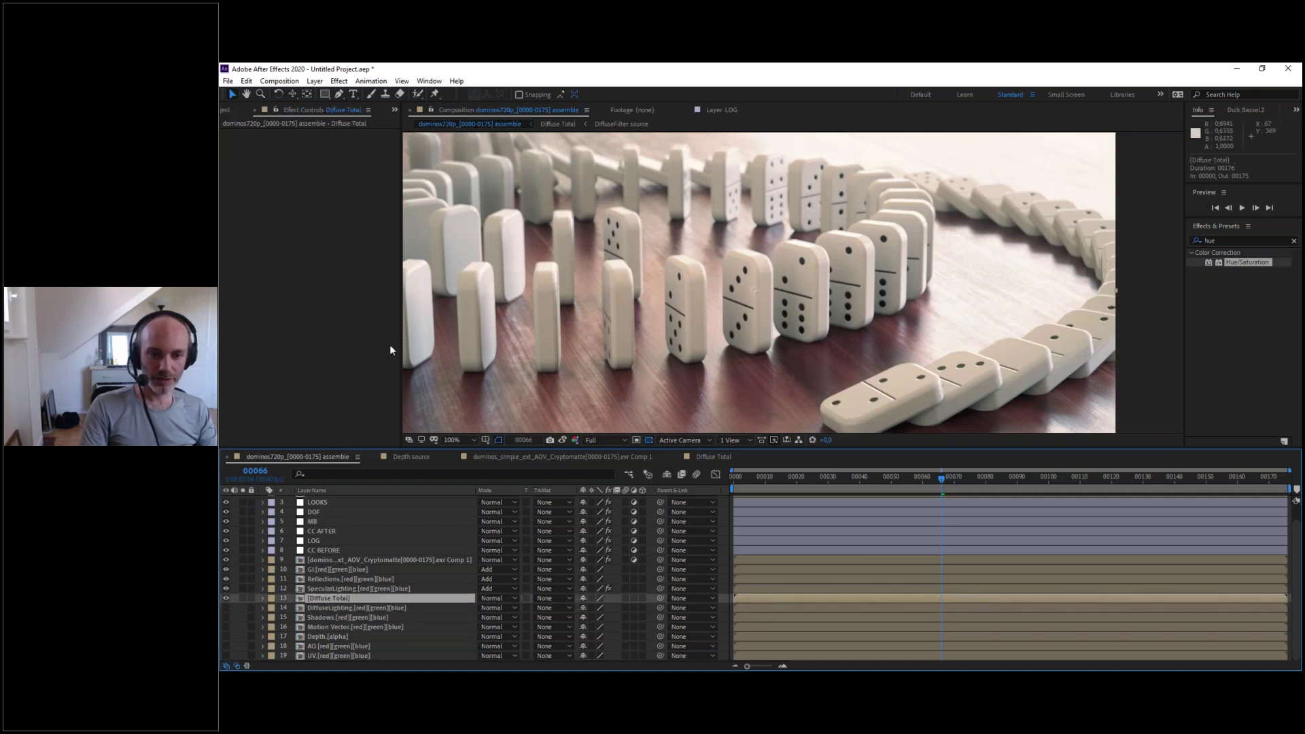
- Lower the Exposure value of the CC BEFORE layer's Exposure effect and inspect the graded dominoes
left_click(322, 551)
left_click_drag(325, 163, 309, 170)
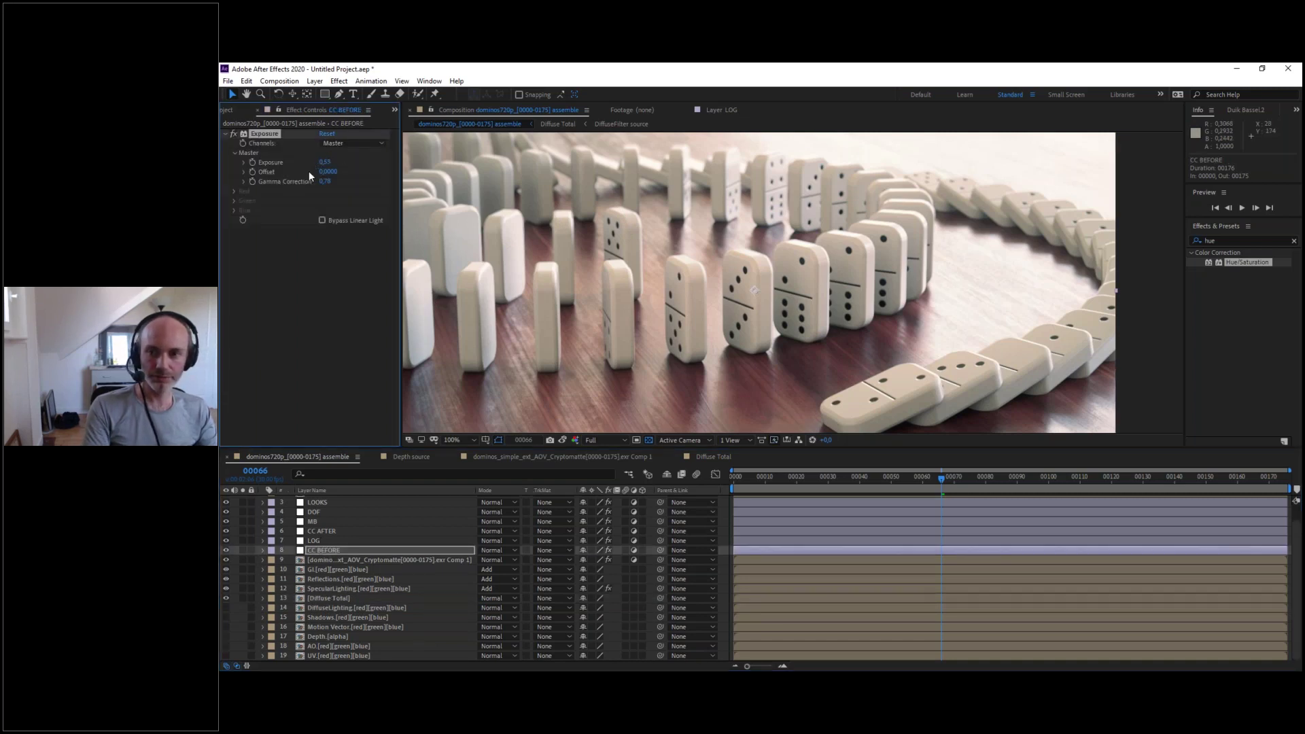
left_click_drag(866, 189, 878, 146)
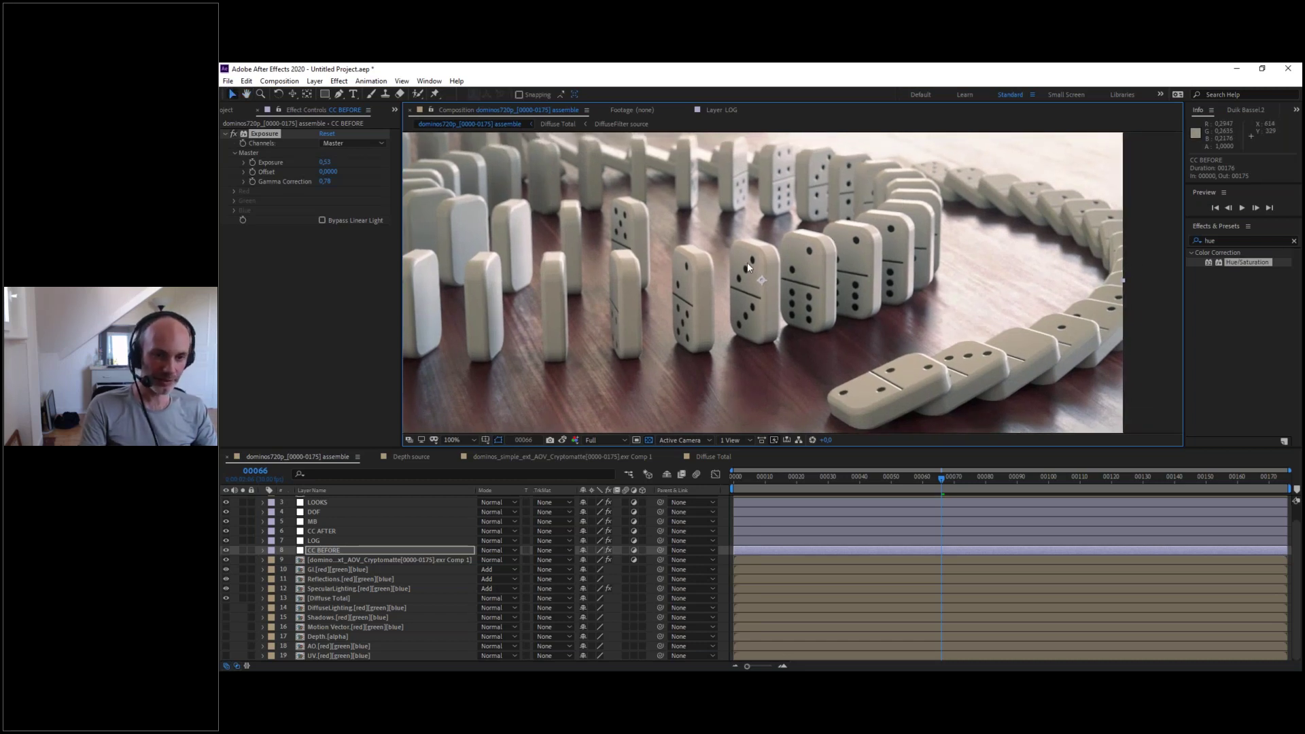
left_click_drag(923, 246, 897, 230)
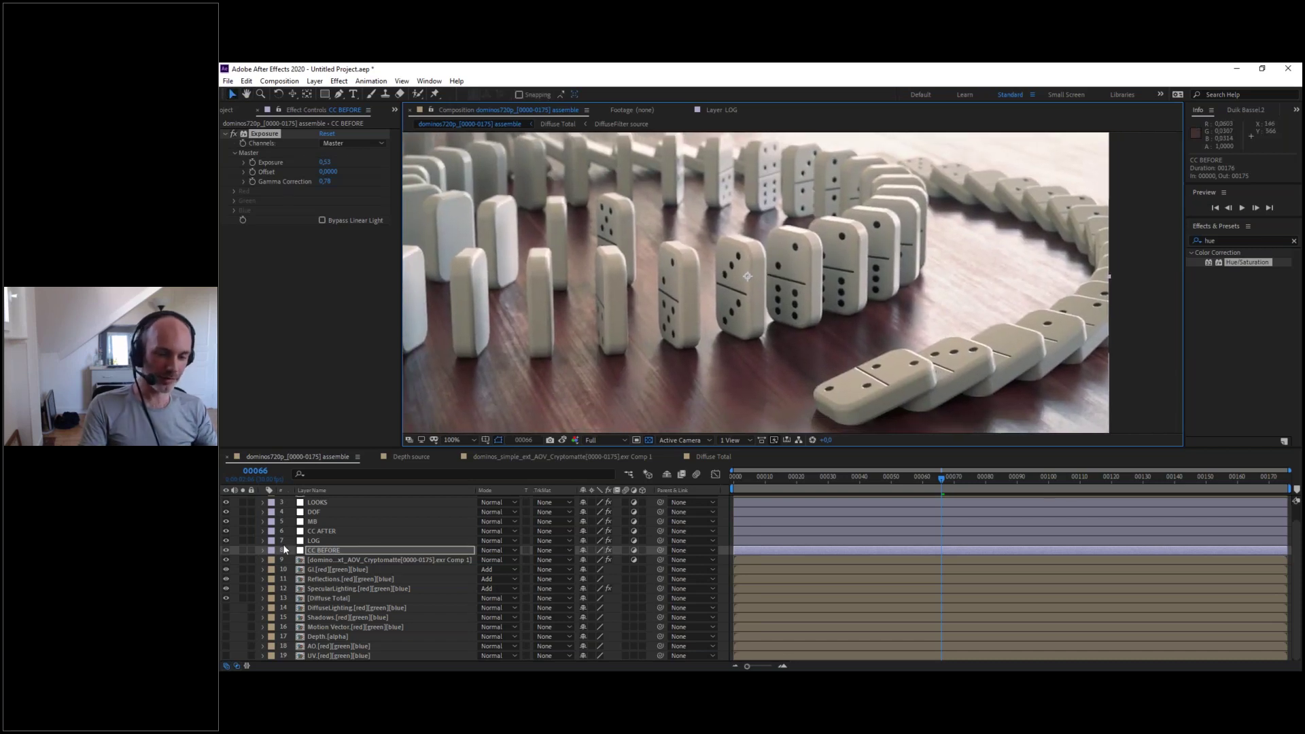
- Review the DiffuseLightingRaw settings inside Diffuse Total and check the final image in the assemble composition
double_click(325, 600)
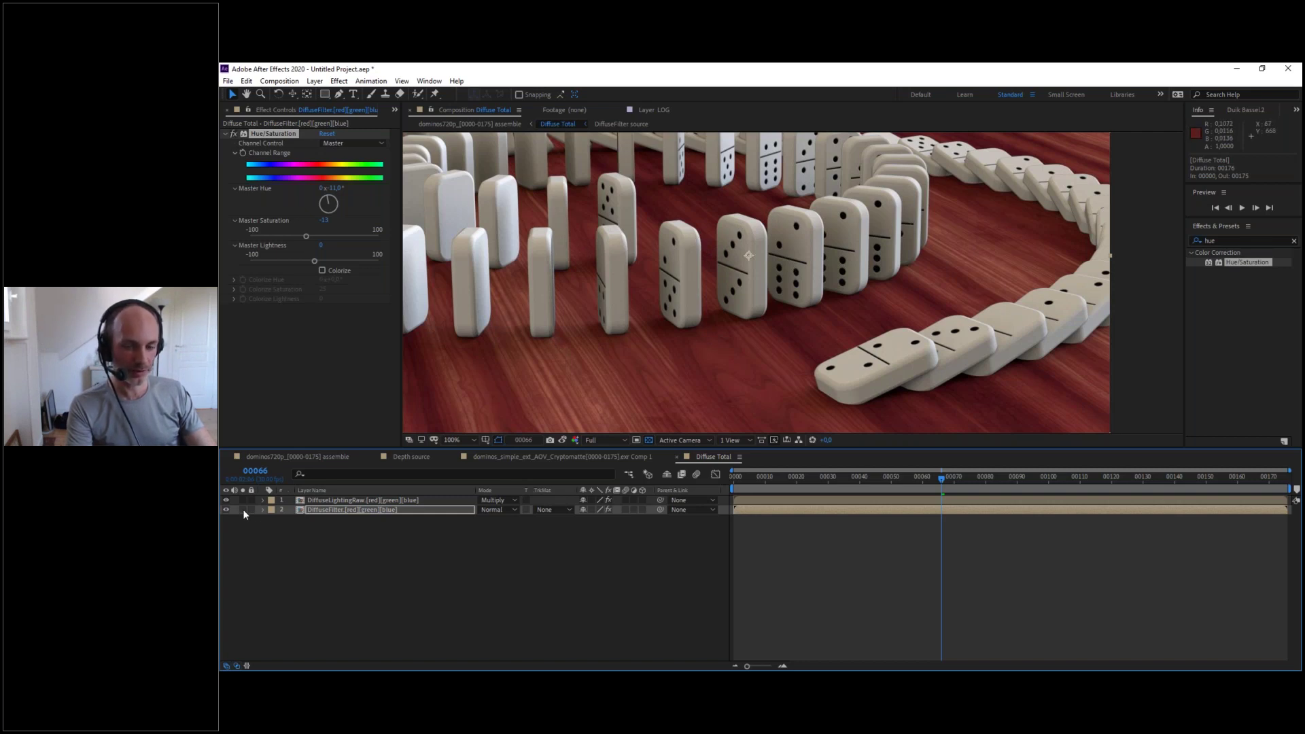
left_click(328, 500)
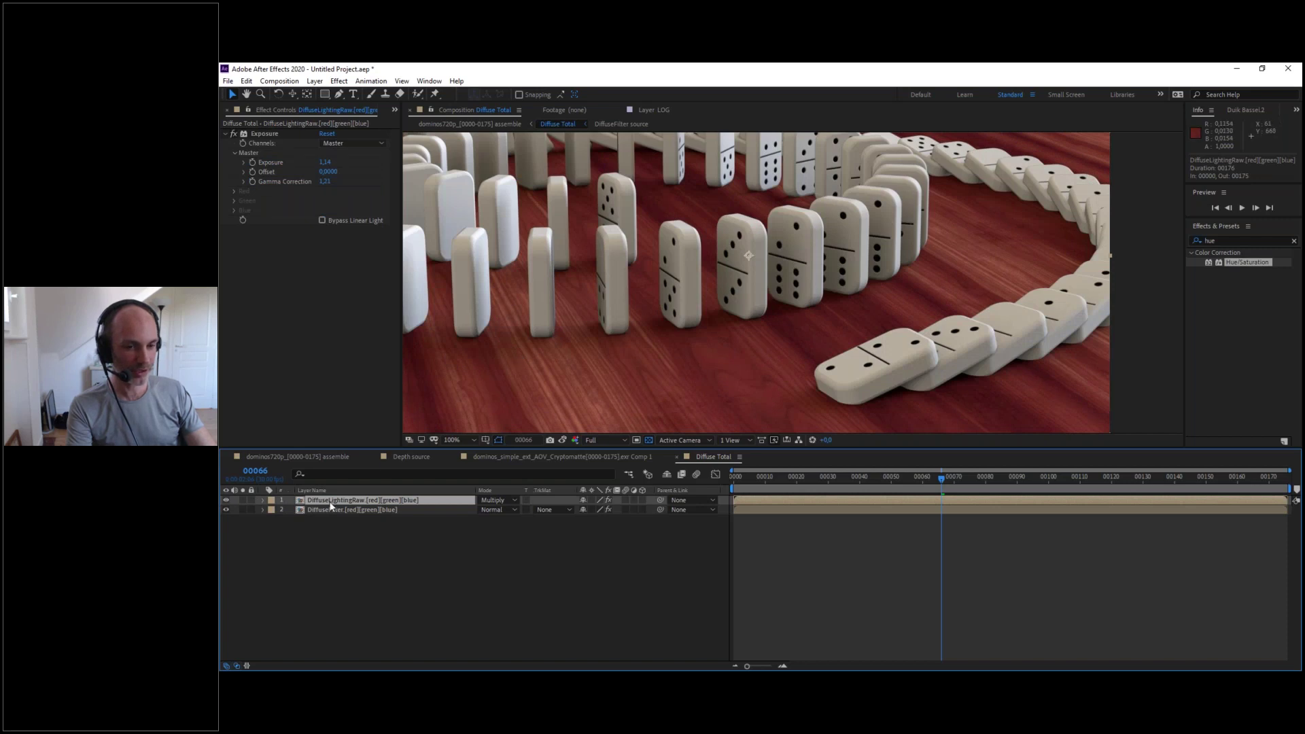
left_click(318, 458)
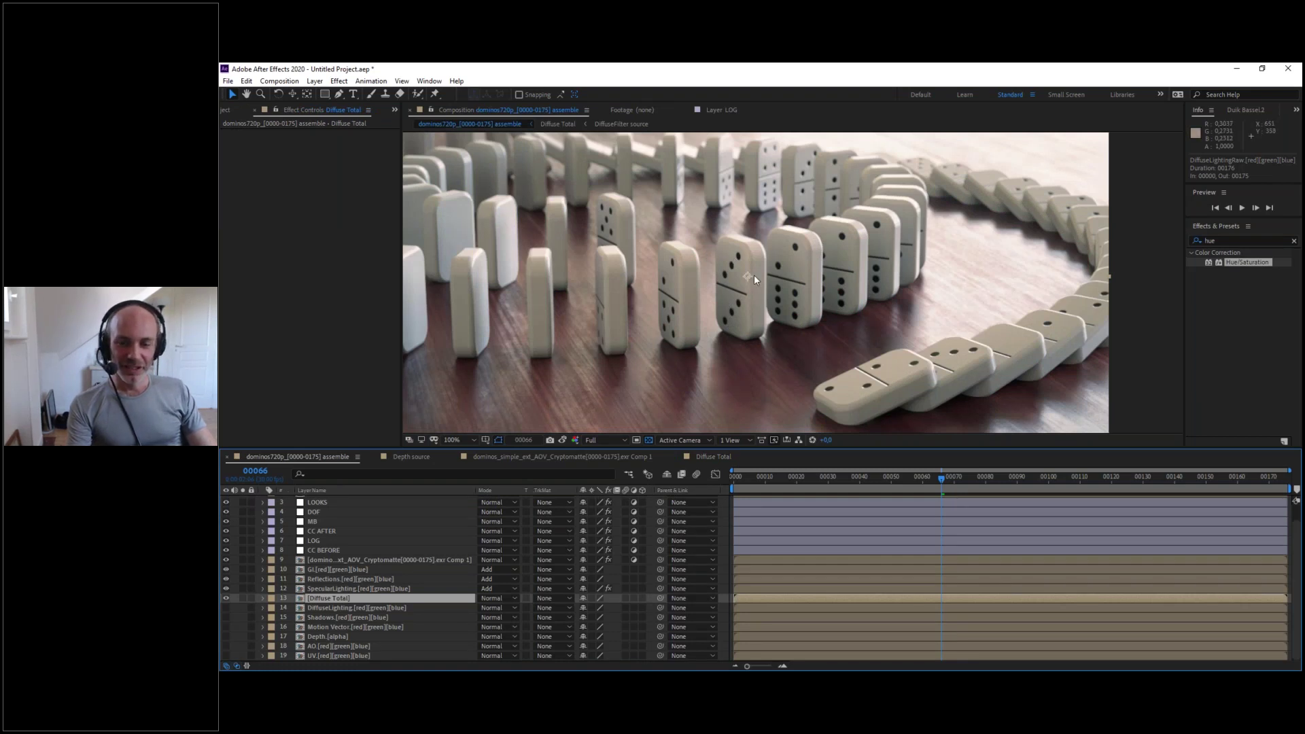
scroll(753, 274, "down", 1)
scroll(787, 252, "up", 1)
middle_click_drag(797, 249, 862, 263)
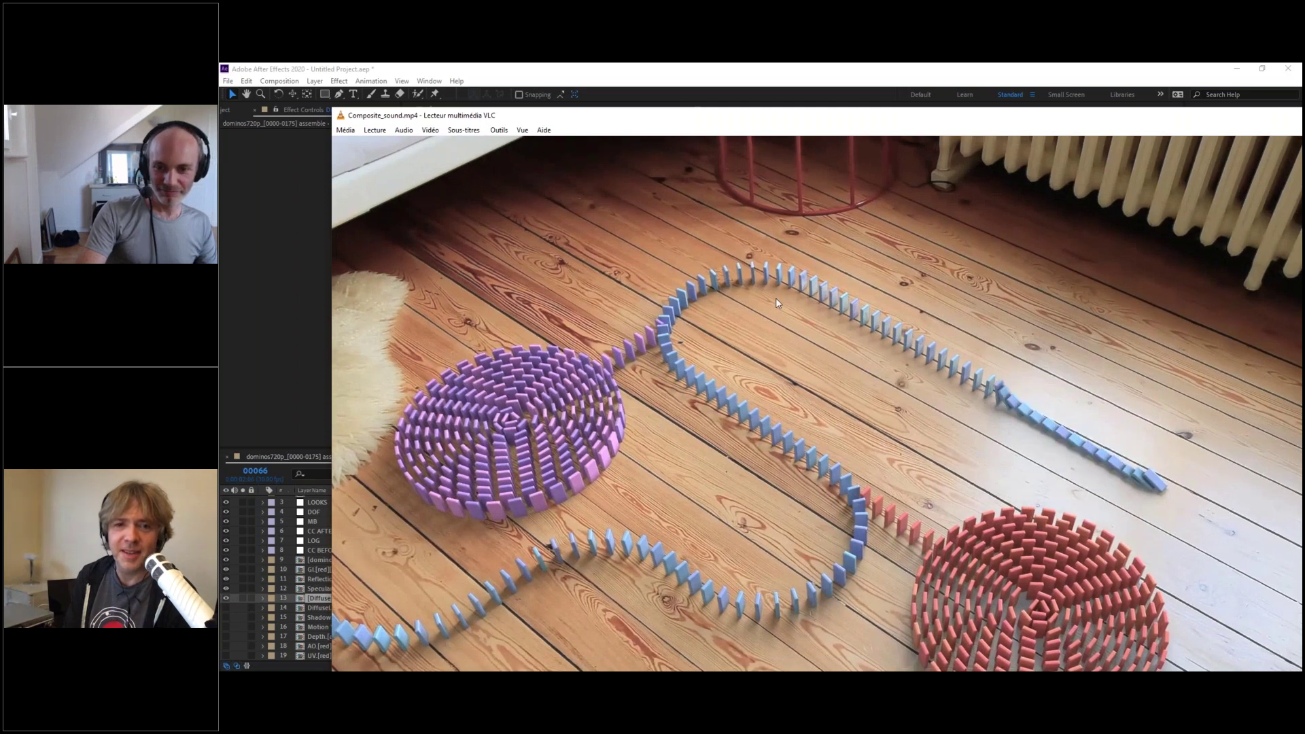
- Switch to VLC and view Composite_sound.mp4 in full screen
double_click(776, 298)
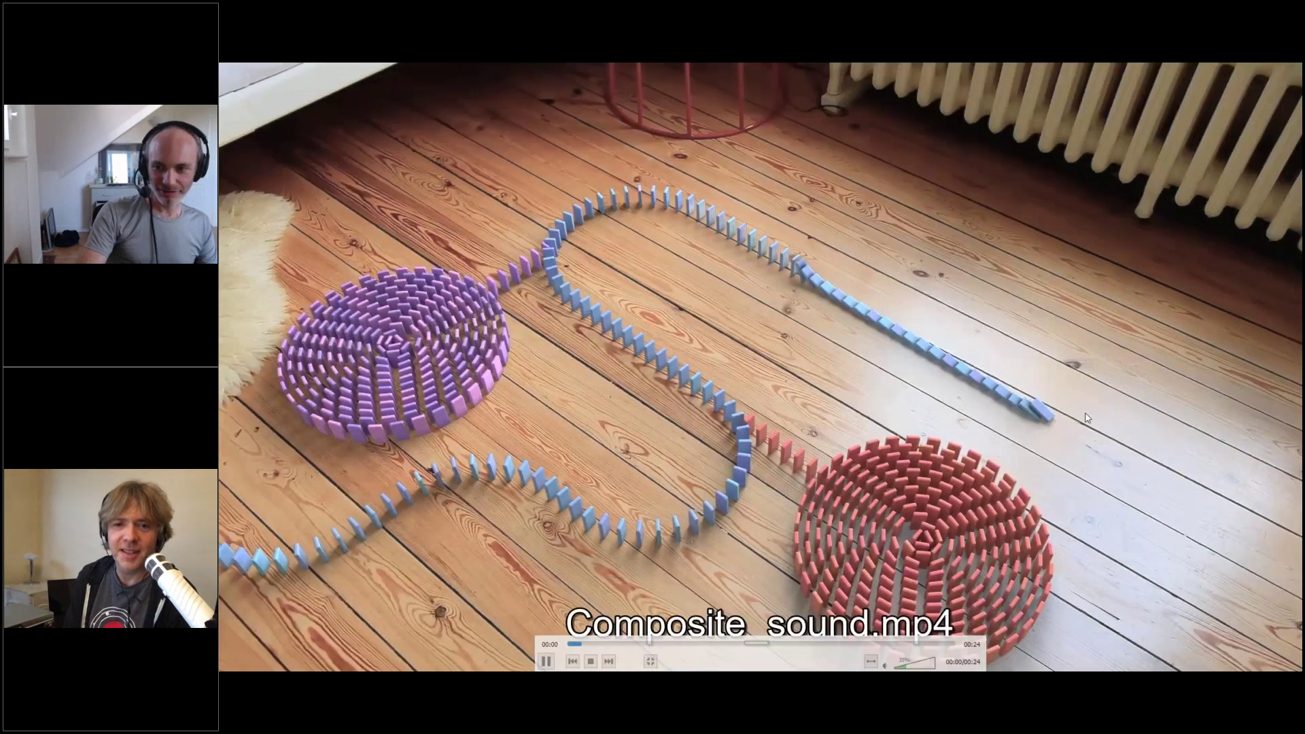